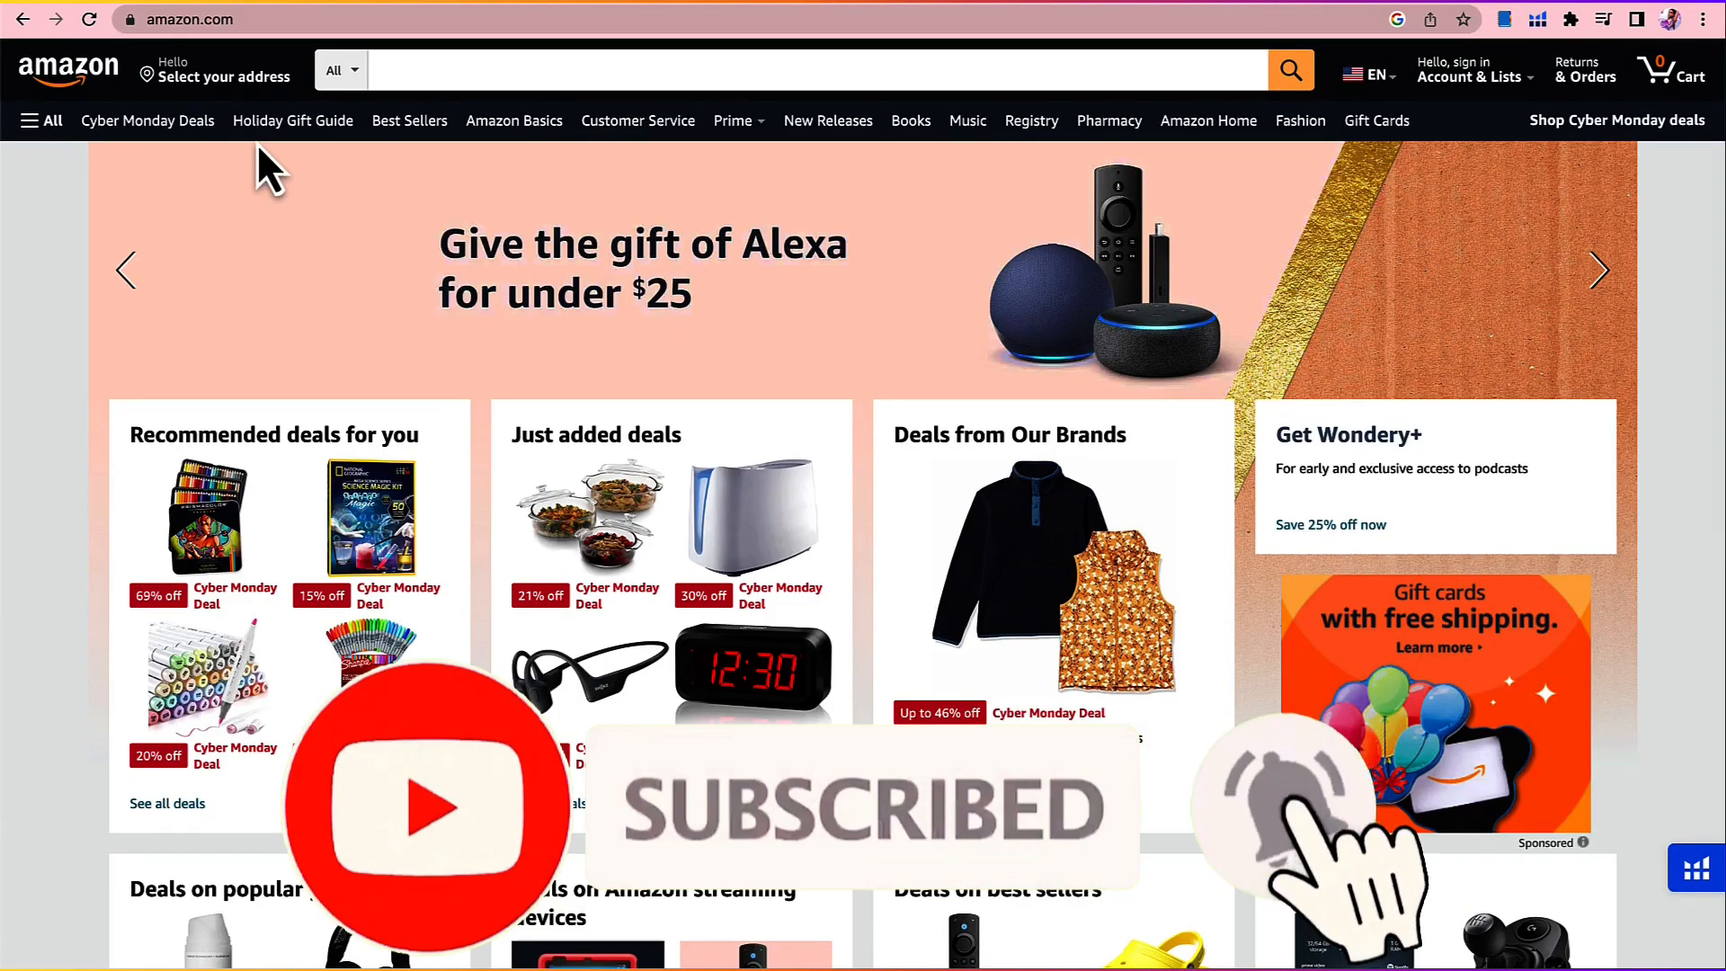
Step: Search Amazon for "coloring books" and choose the suggested keyword "coloring books for kids ages 4-8"
click(401, 72)
text(coloring books)
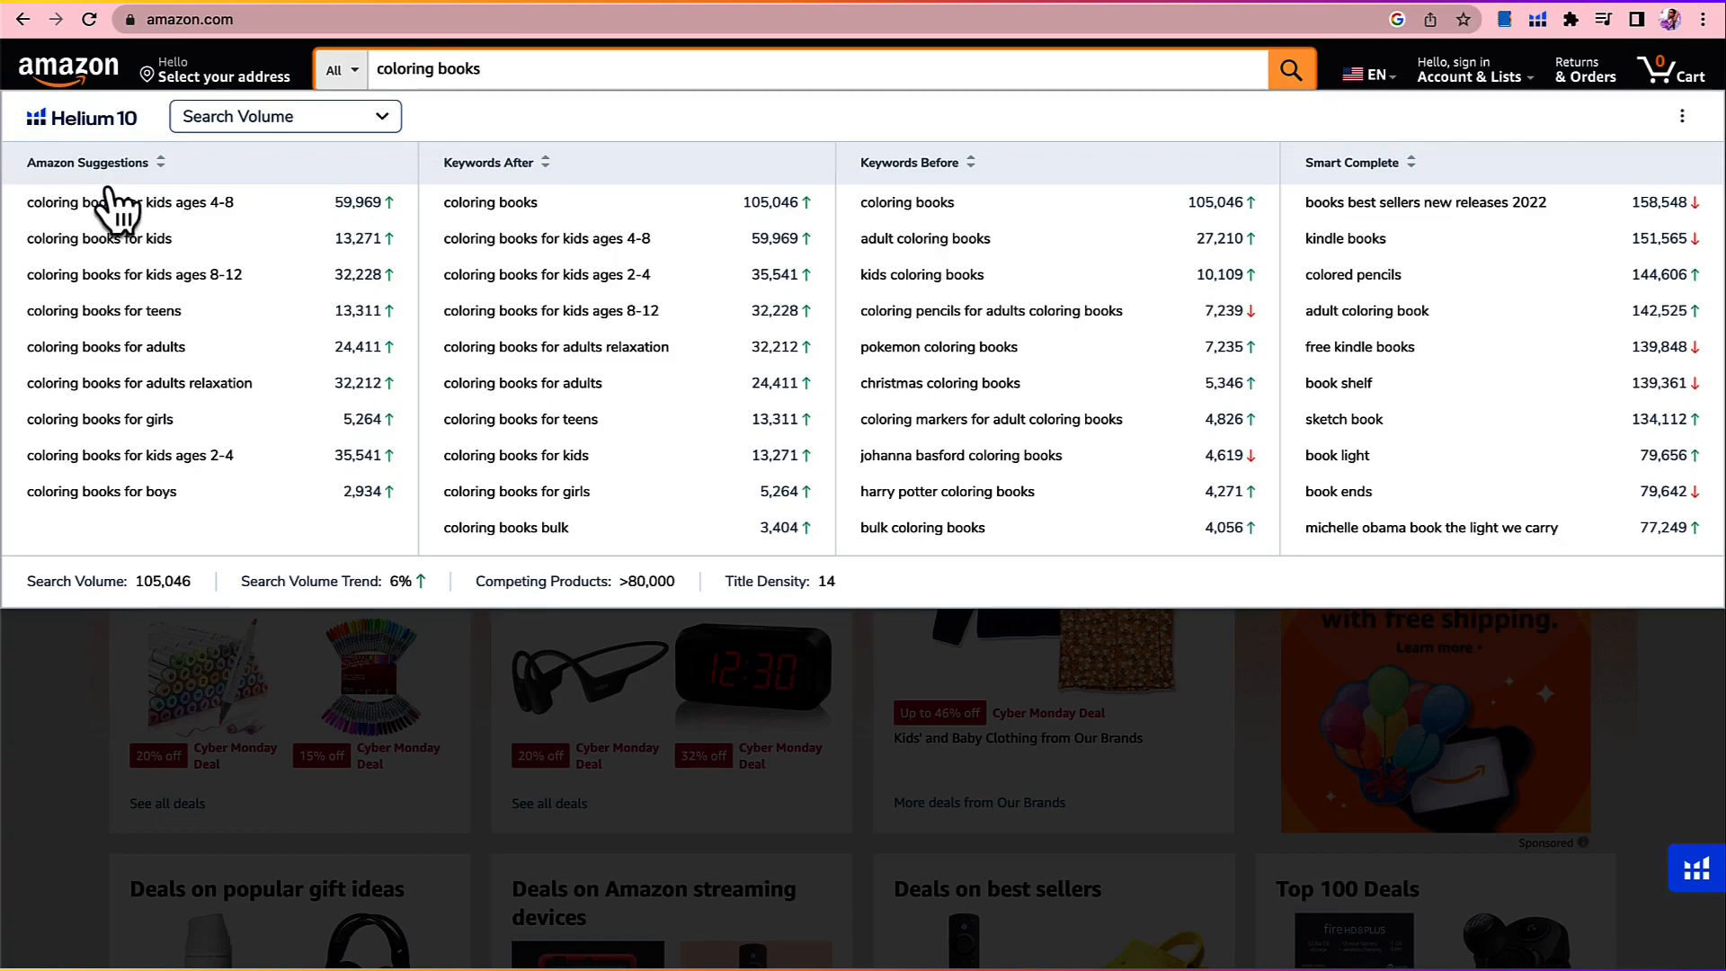
mouse_move(112, 207)
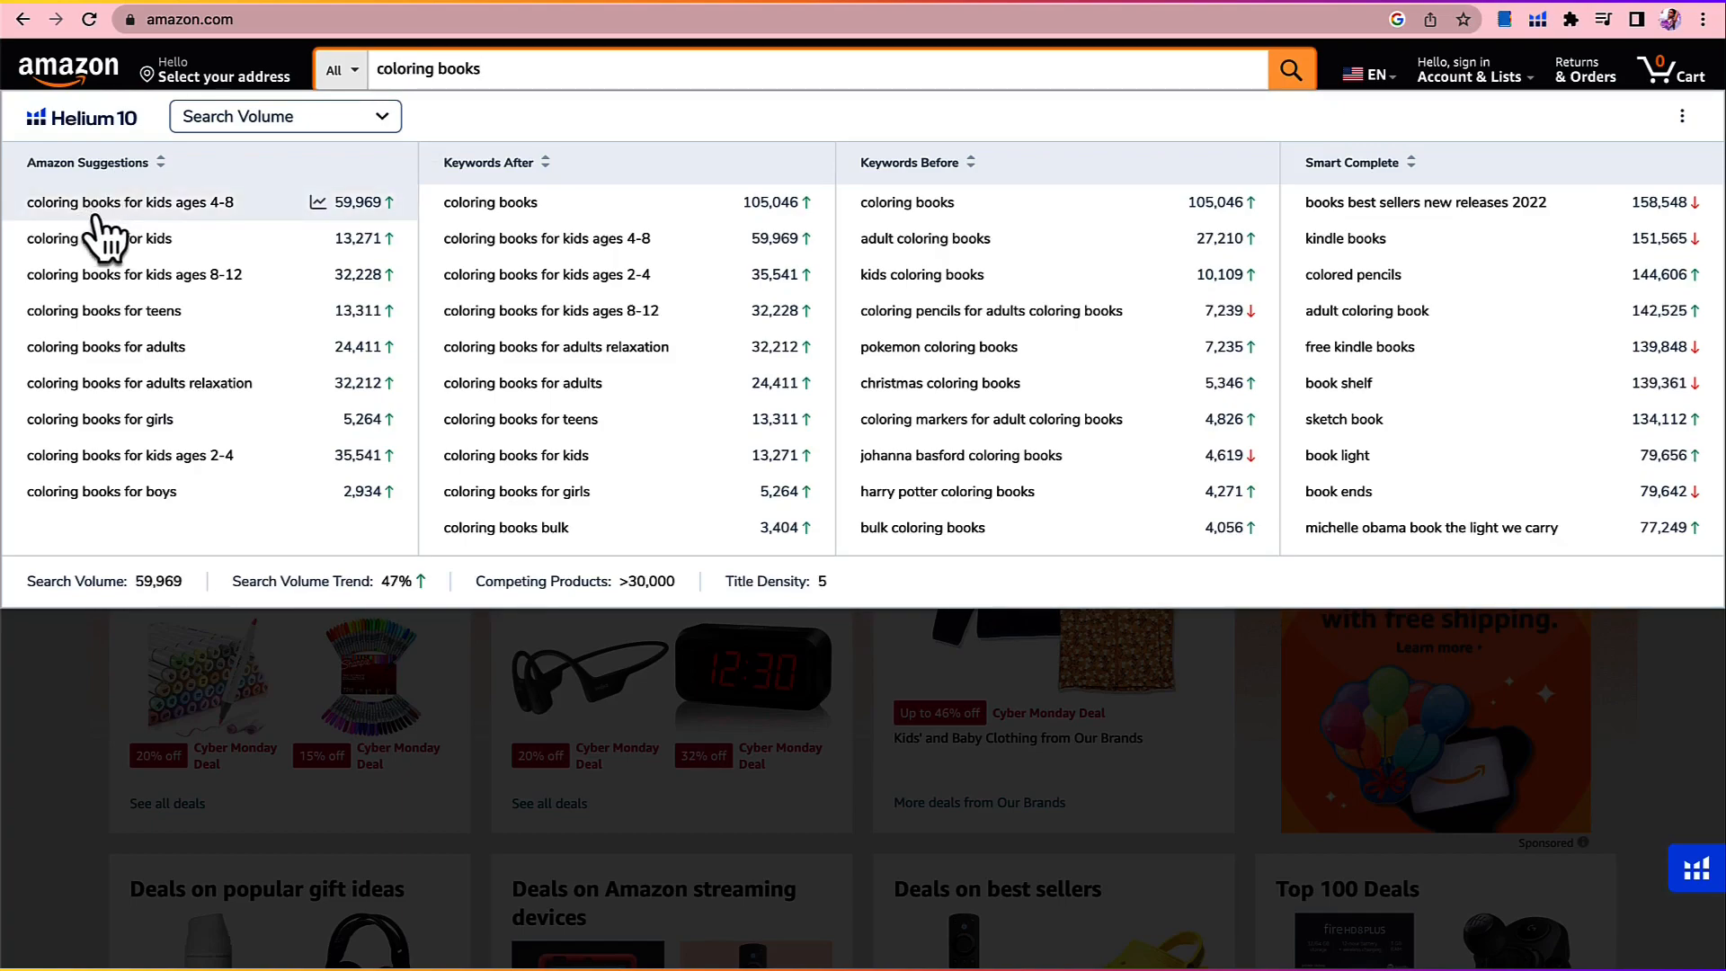
click(130, 207)
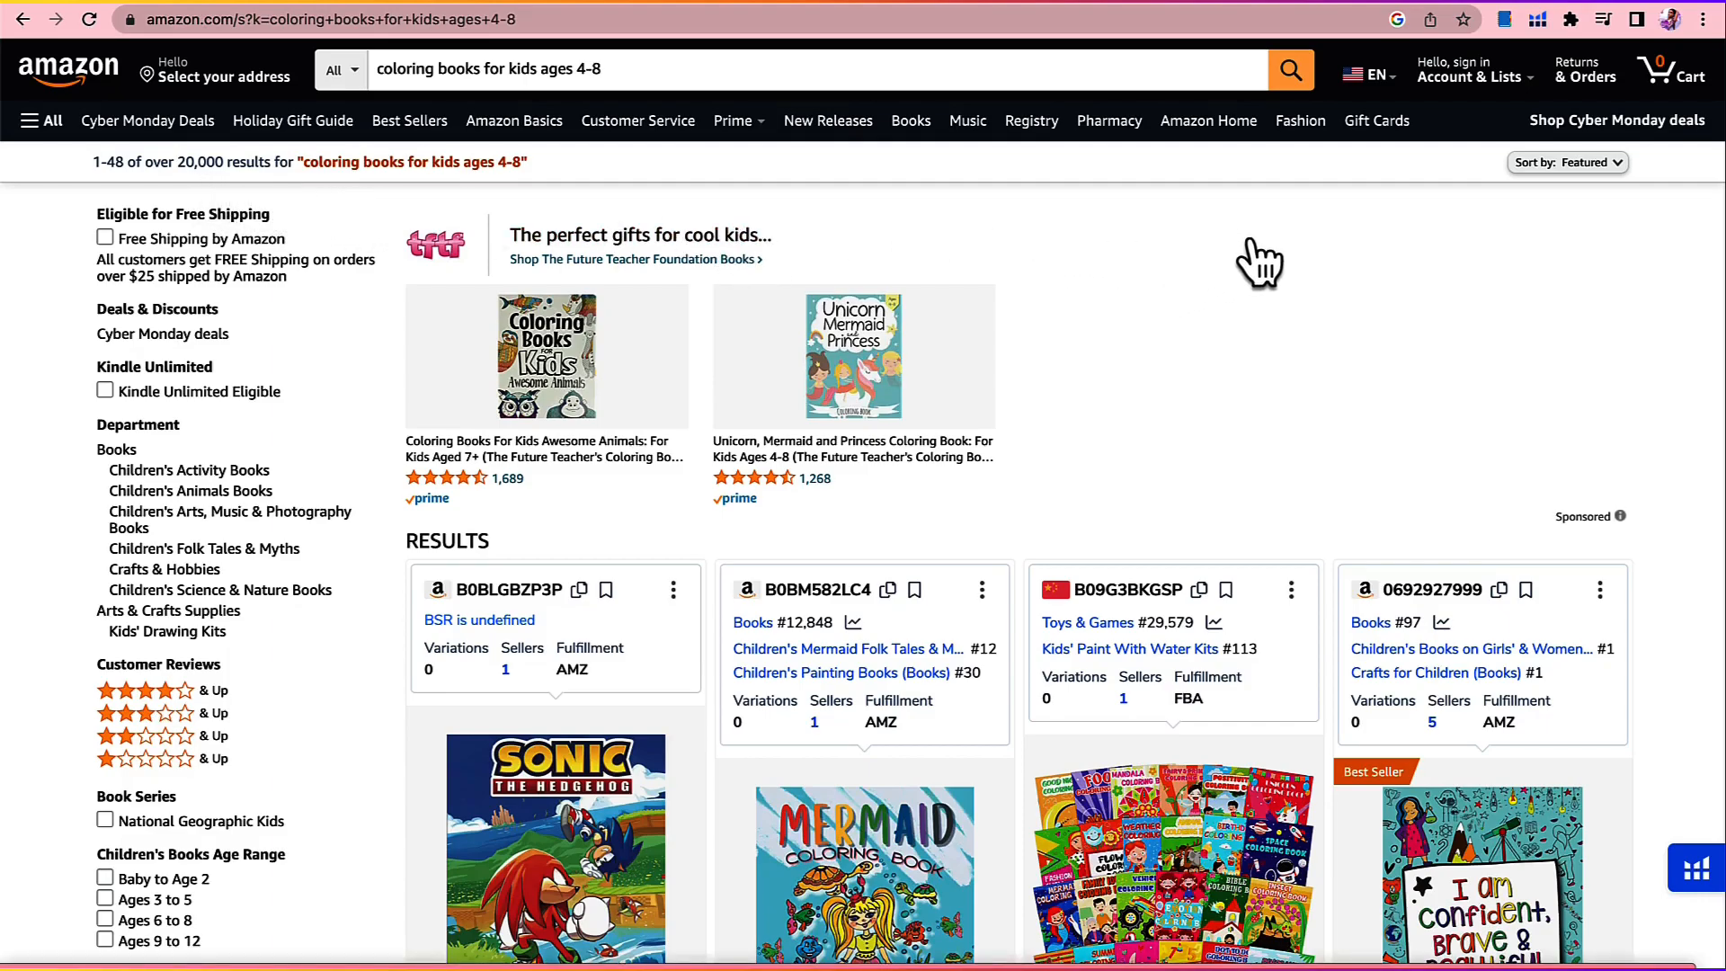
Step: Run Helium 10's Xray Amazon Product Research on the search results and load more products into it
click(1535, 22)
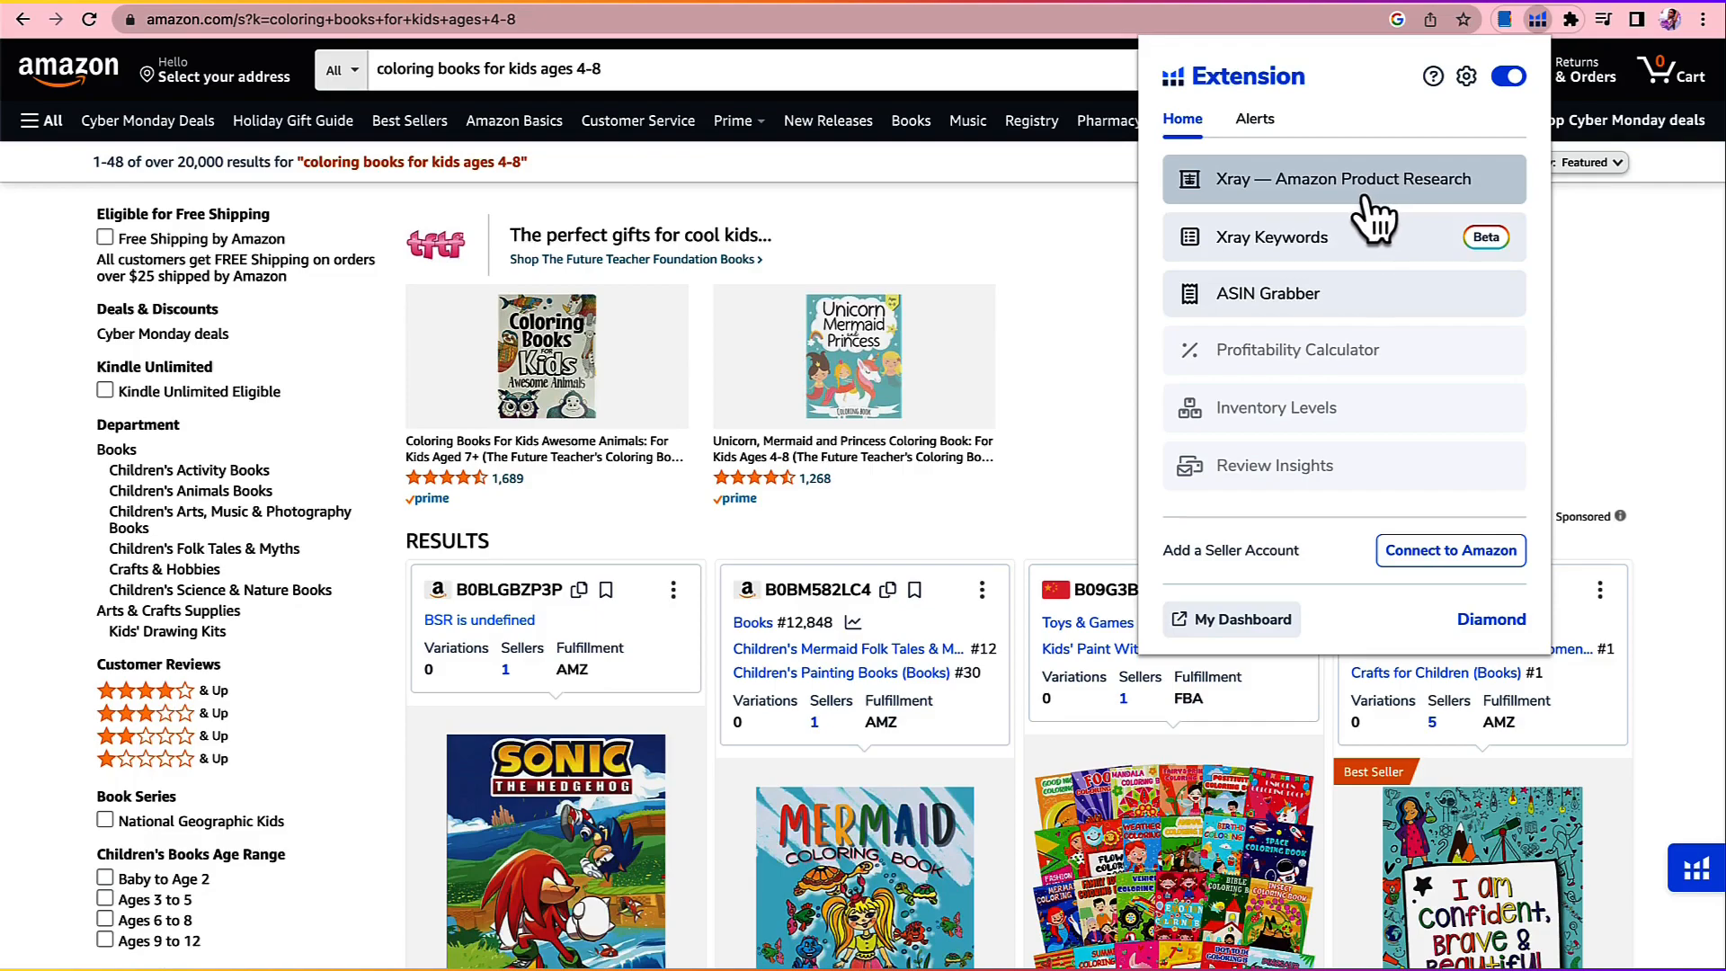
click(1366, 195)
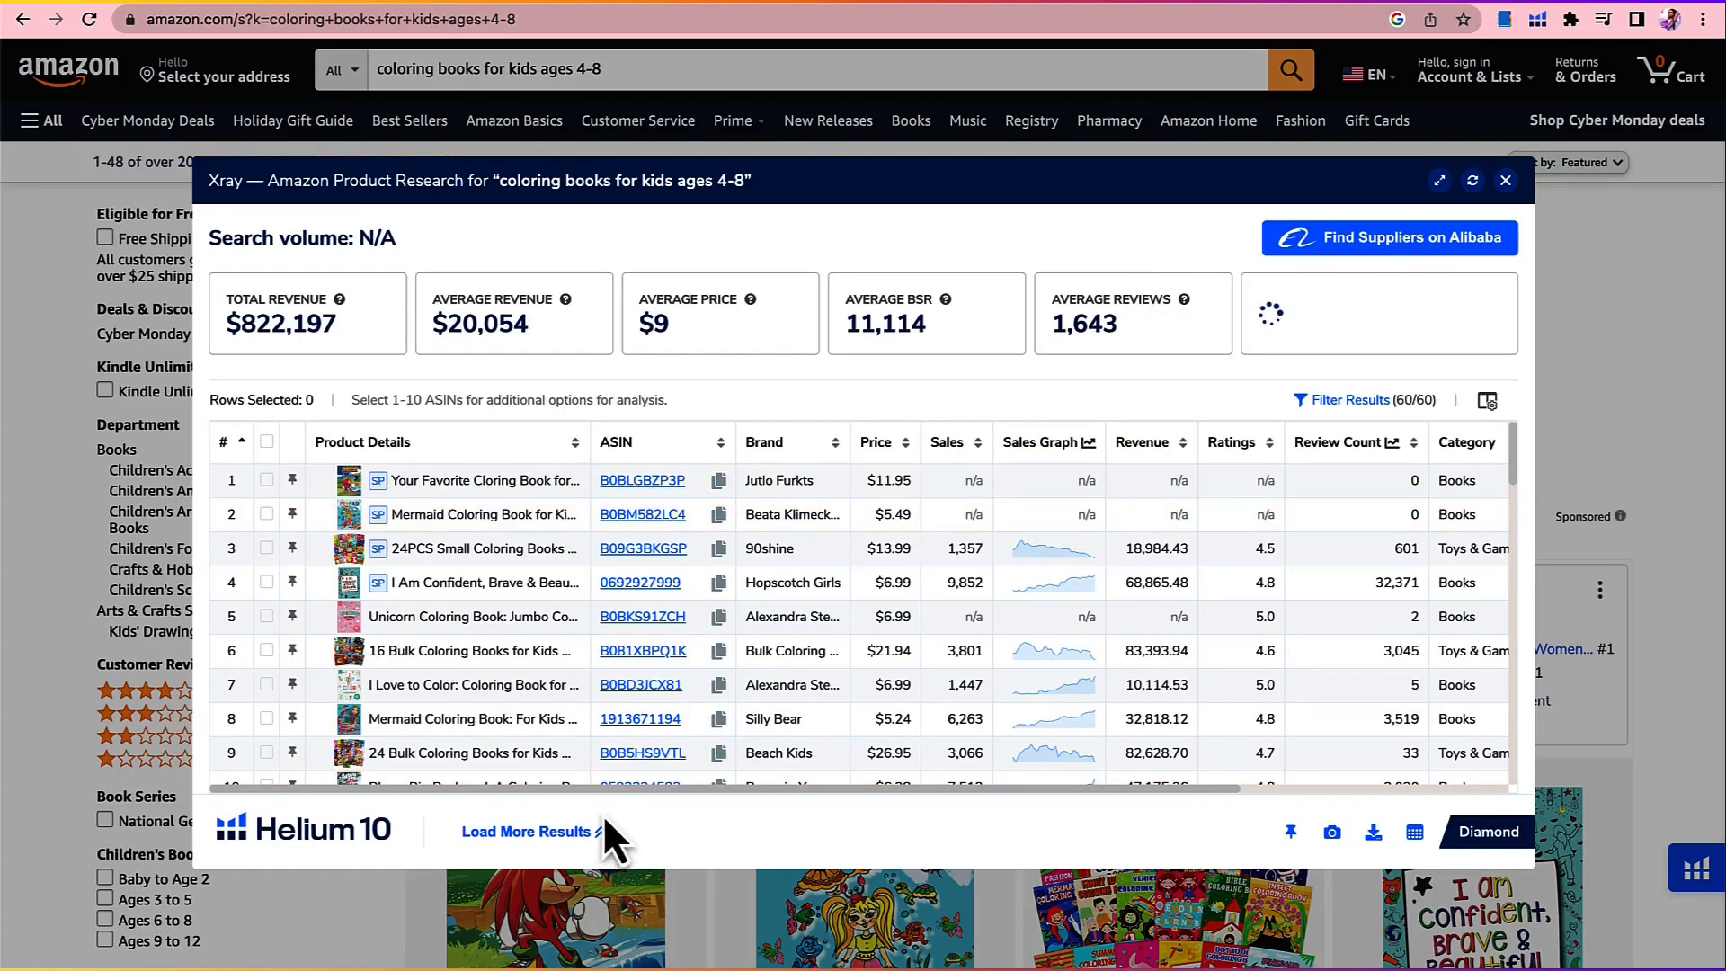
click(559, 832)
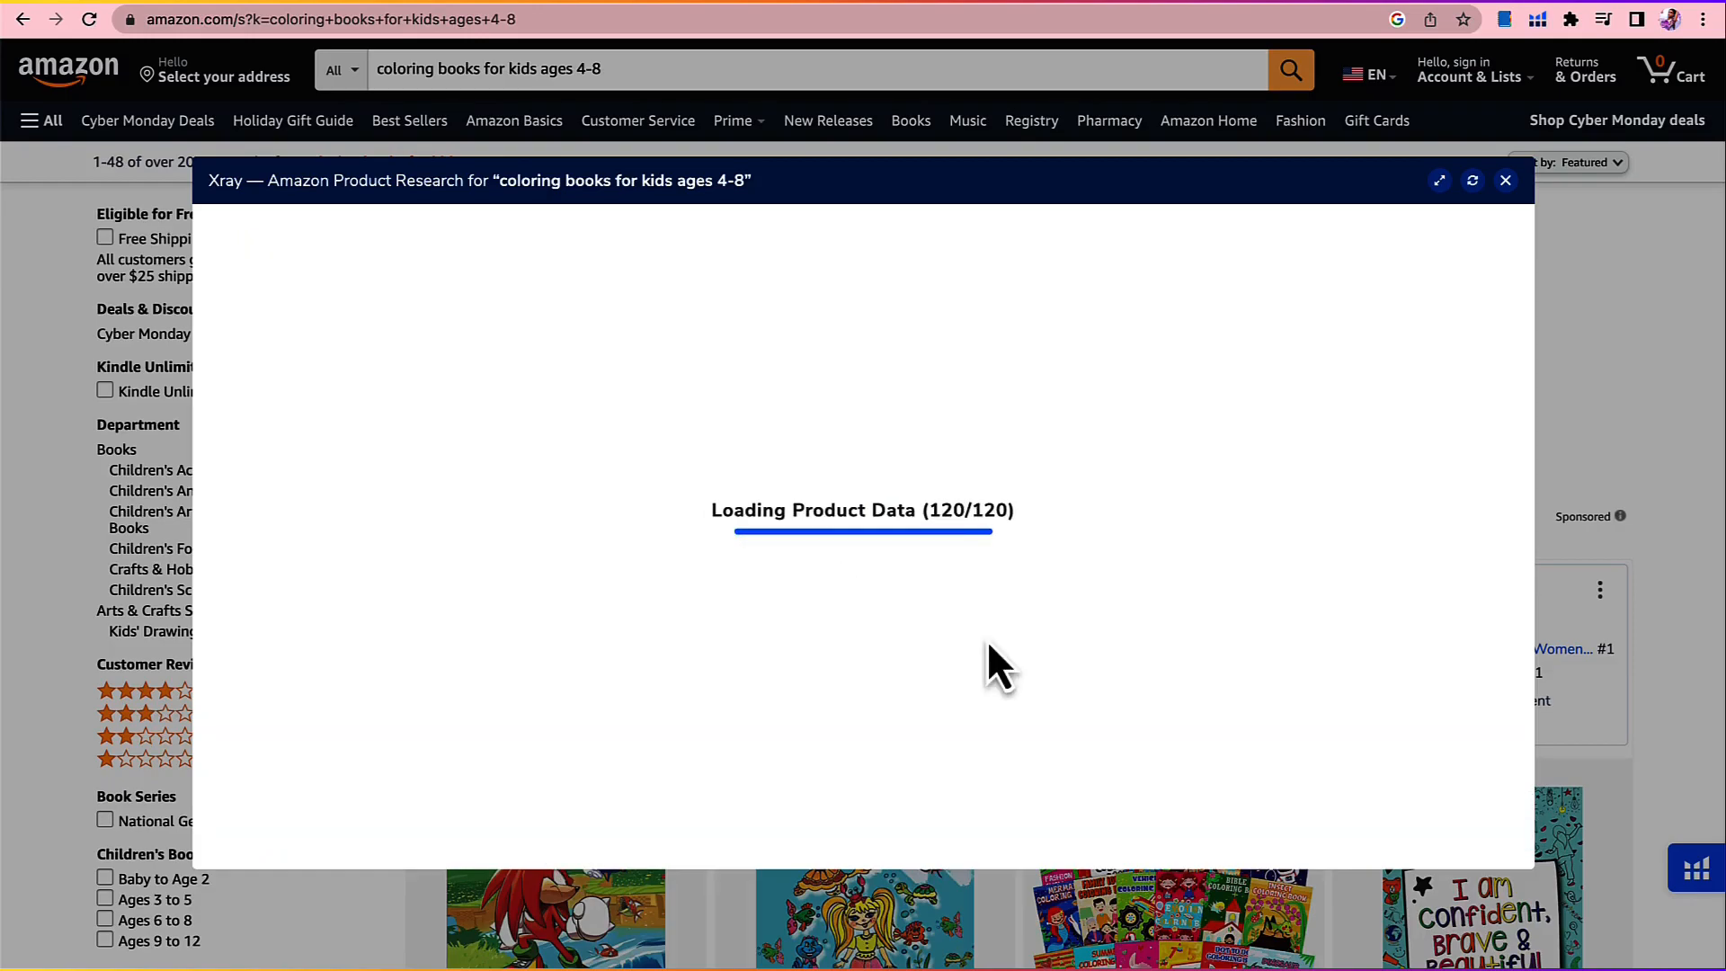
scroll(987, 640, down, 20)
scroll(988, 640, up, 20)
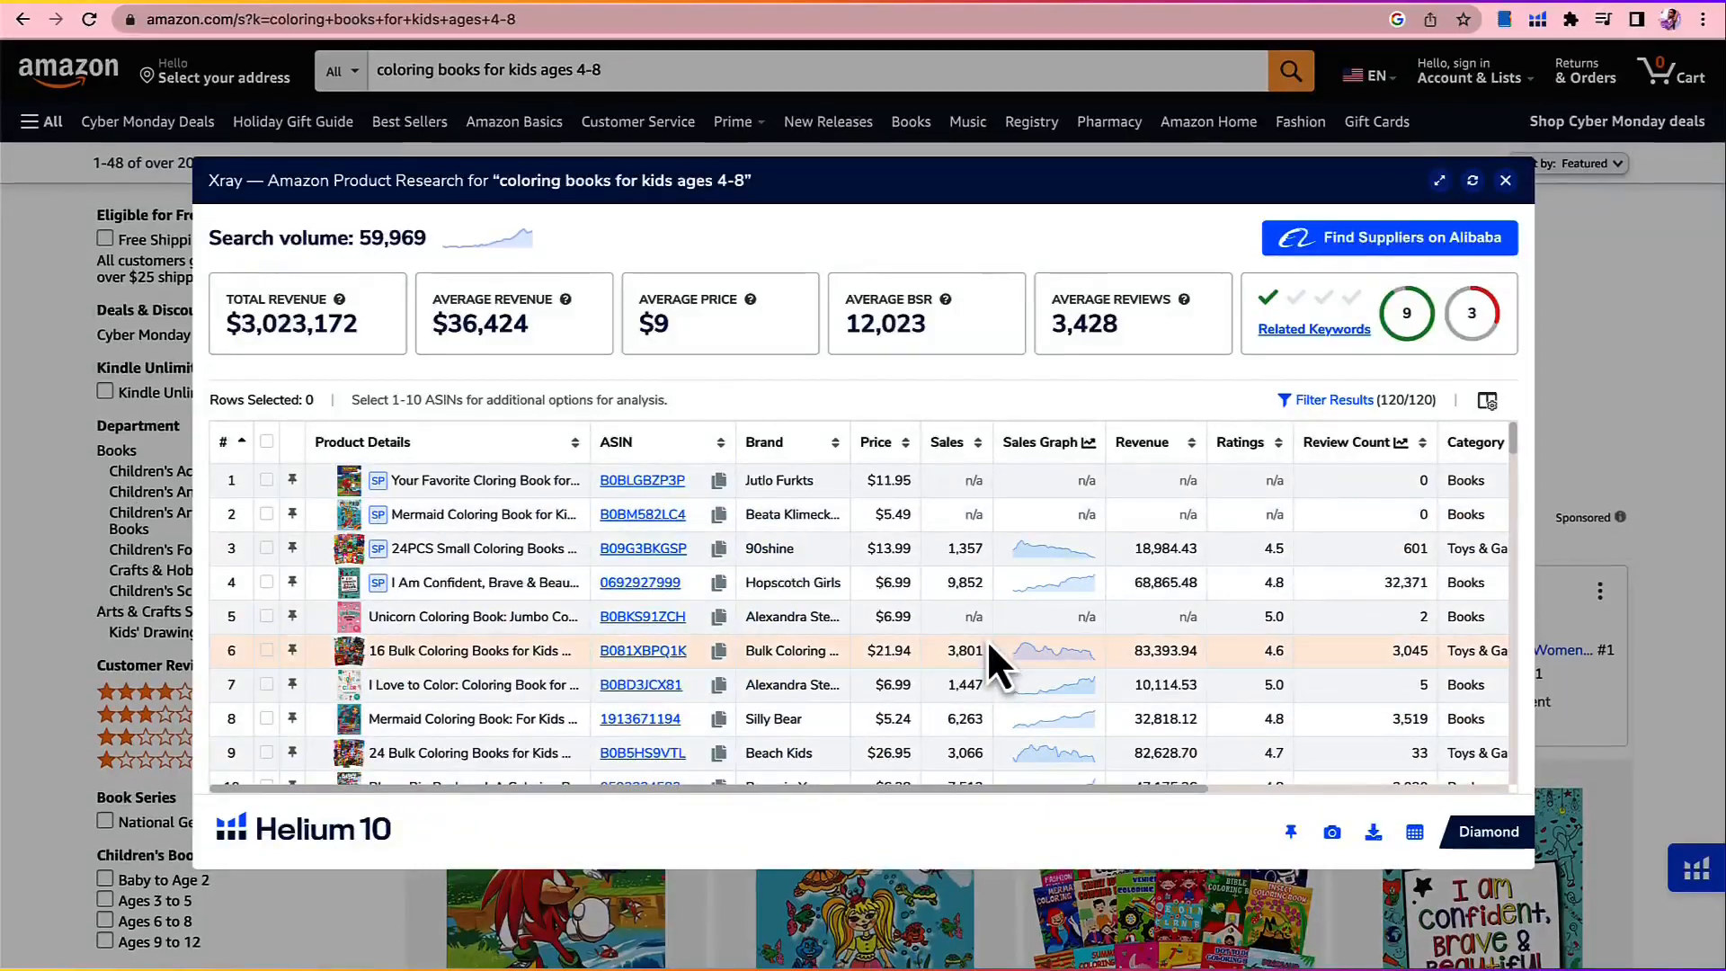
Step: Filter the Xray results to estimated sales of at least 150 and a review count of at most 100
click(1315, 402)
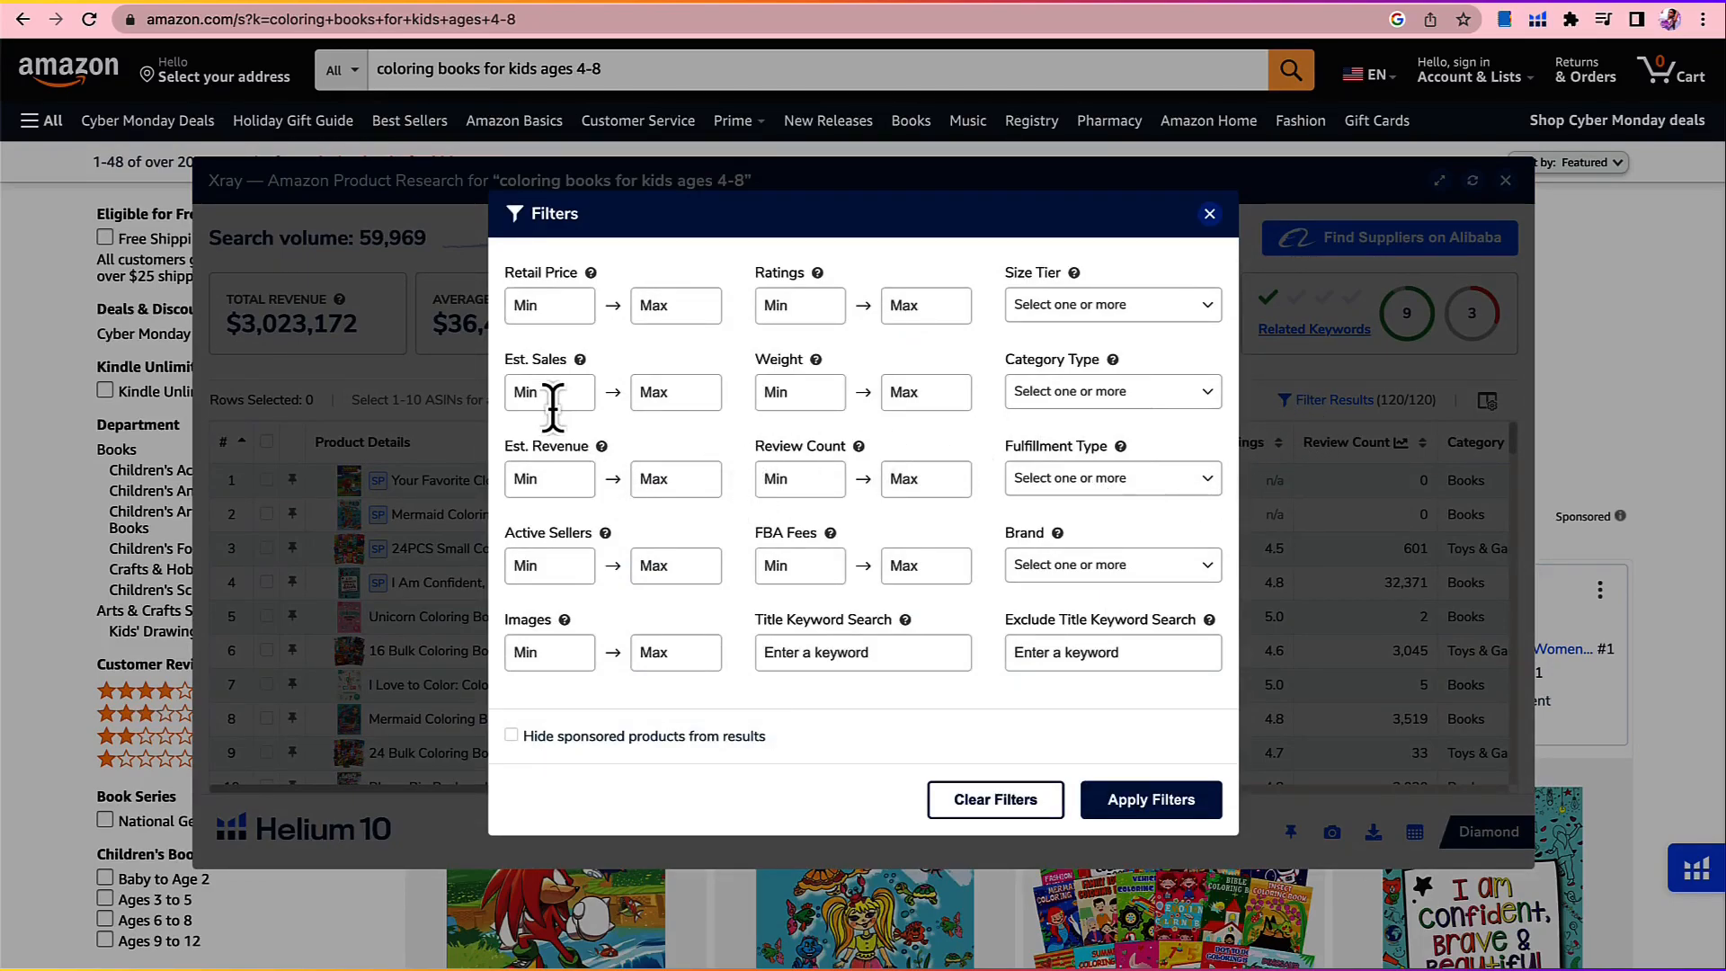
text(150)
click(919, 305)
click(914, 485)
text(1)
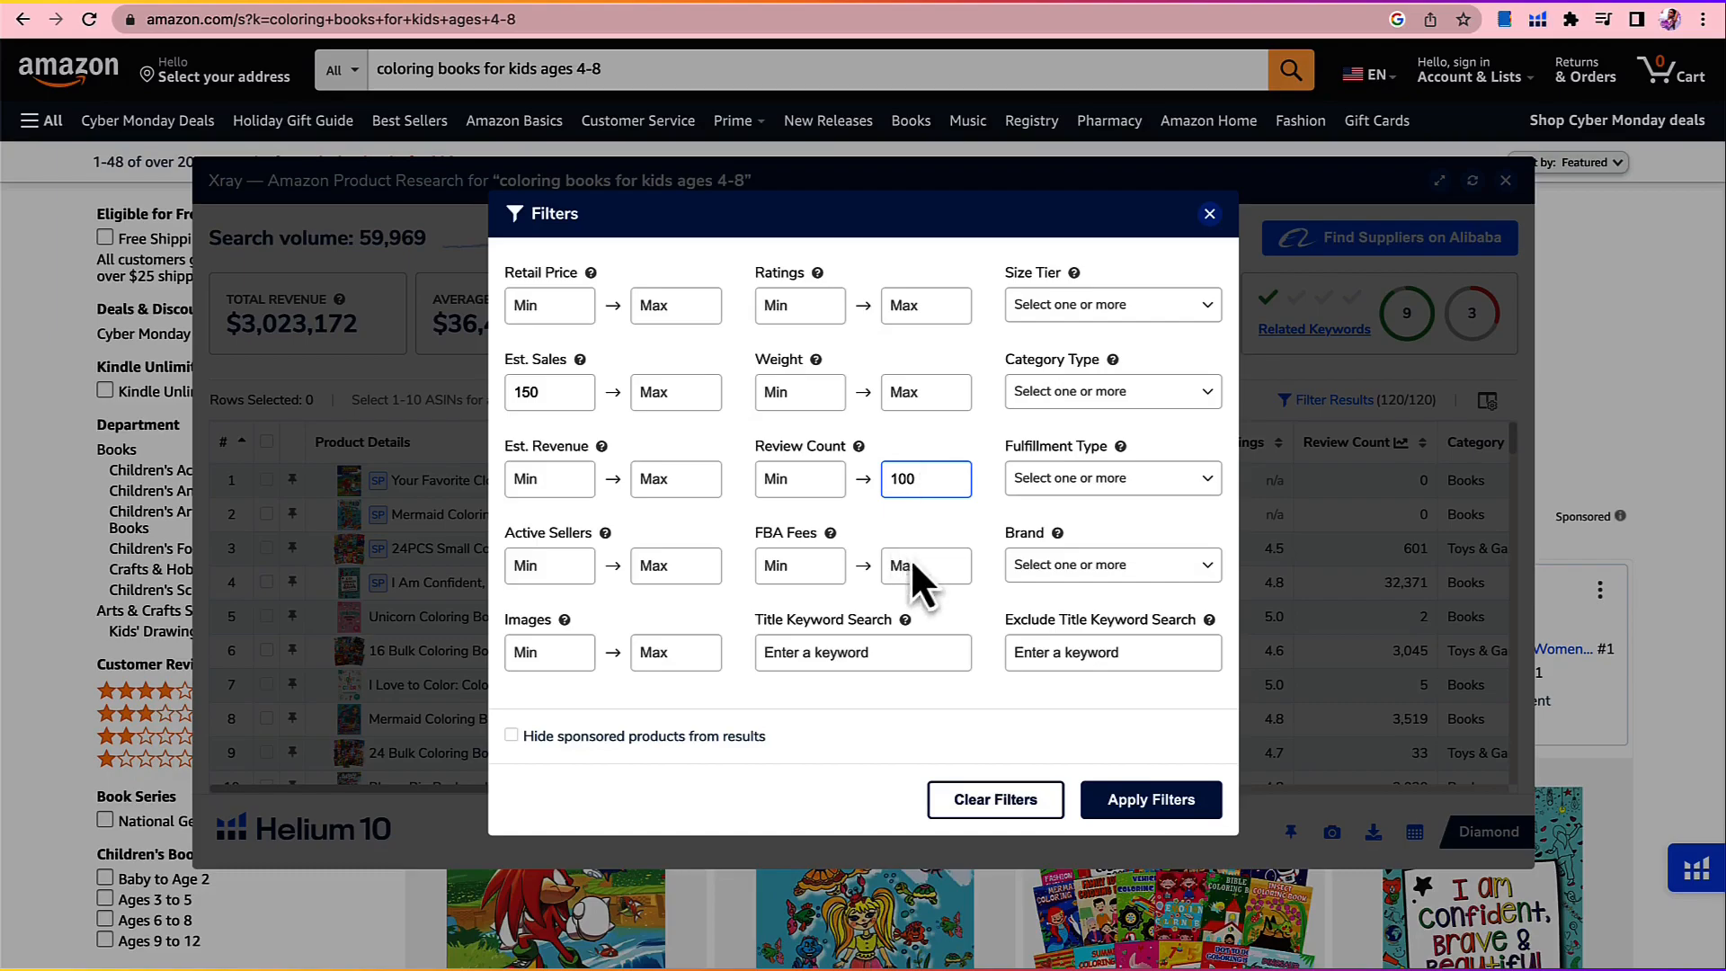
click(1135, 795)
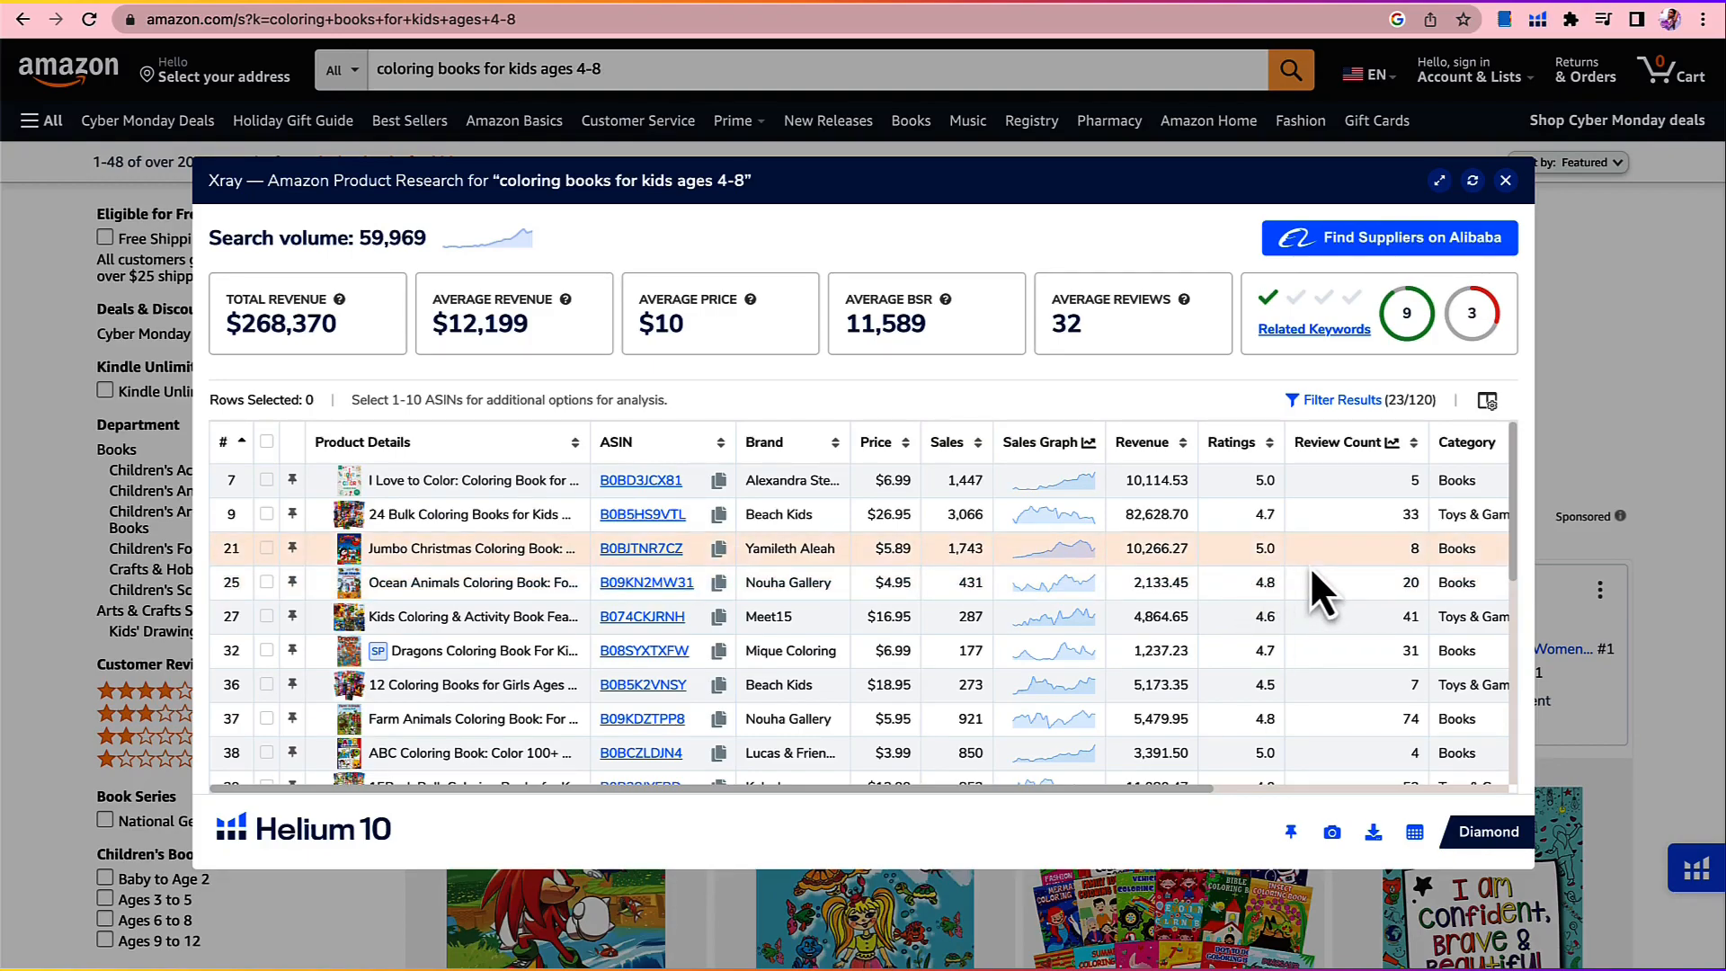
Step: Examine the review counts, fulfillment types and creation dates of the filtered coloring books
scroll(1369, 529, right, 5)
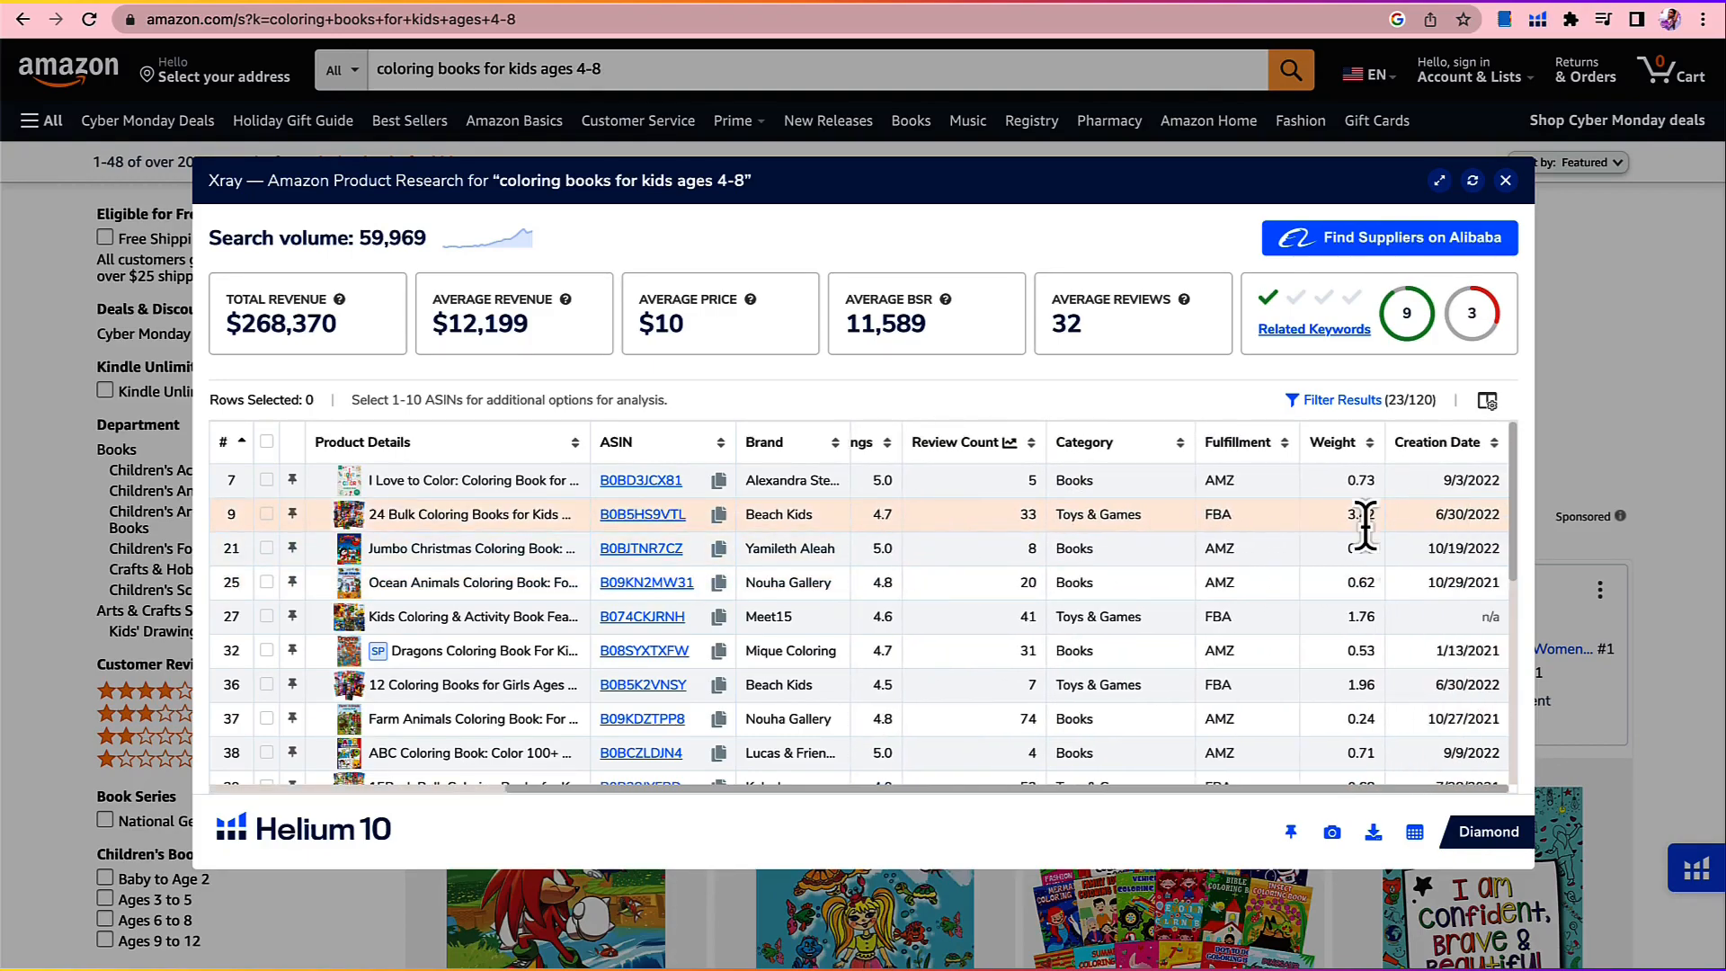
scroll(1435, 494, down, 1)
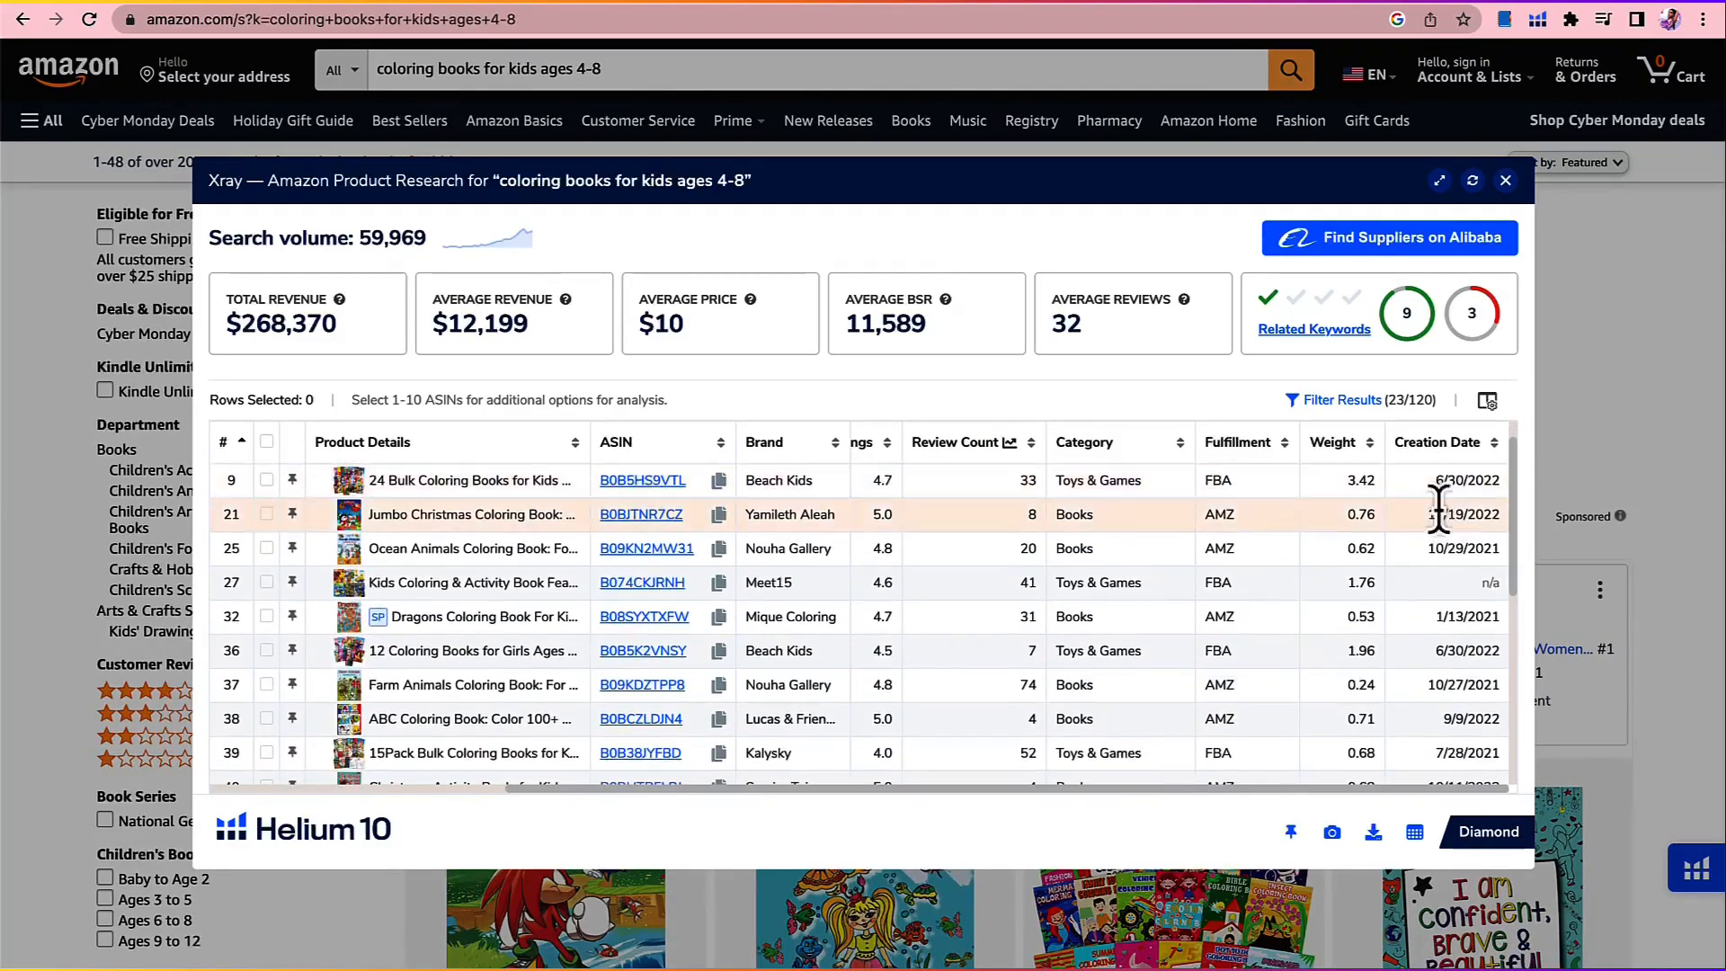
scroll(1446, 522, down, 4)
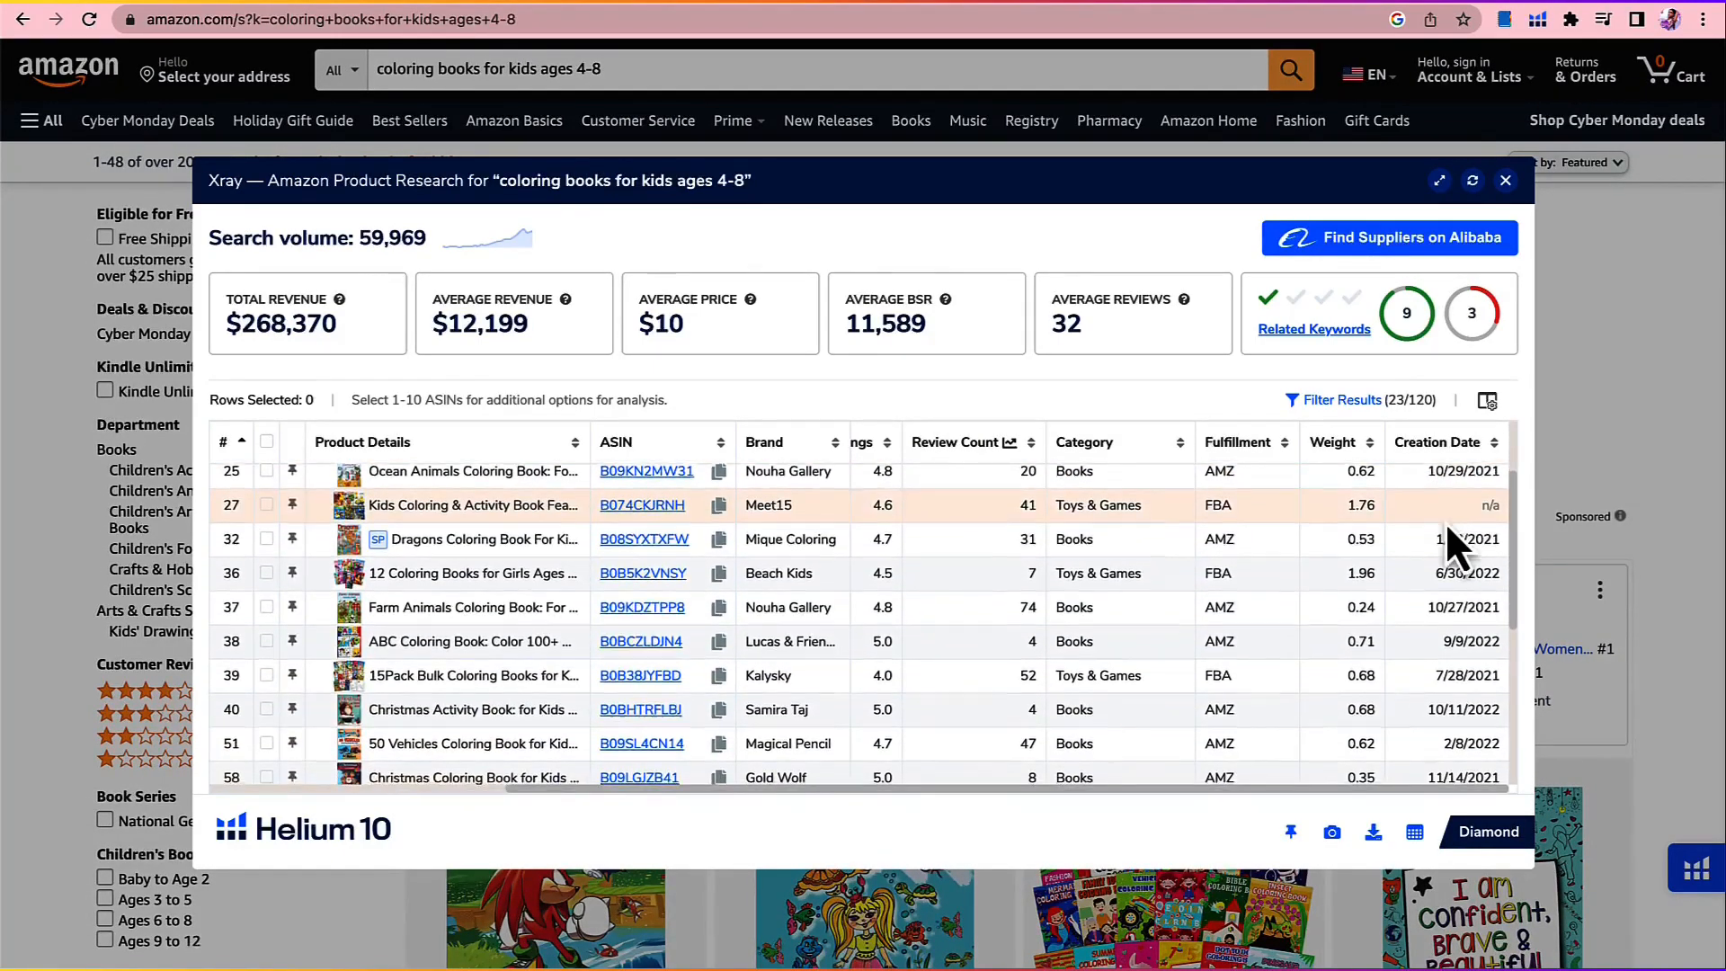
scroll(1445, 521, down, 2)
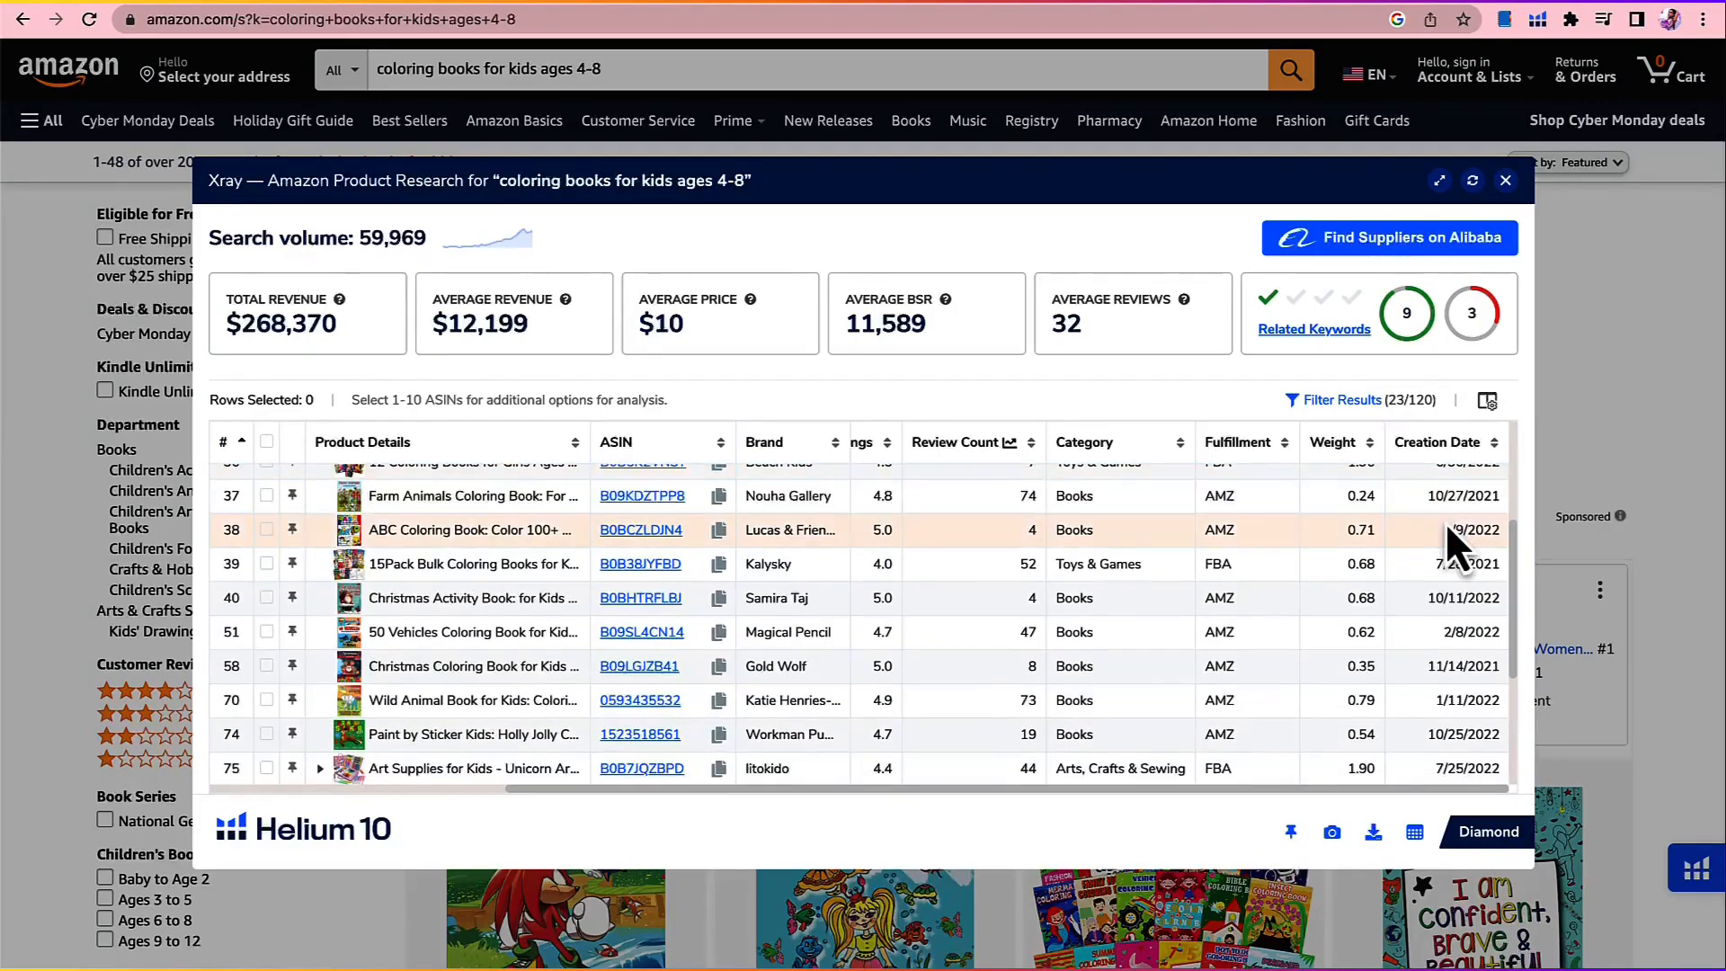
scroll(1446, 521, down, 1)
scroll(1453, 544, down, 1)
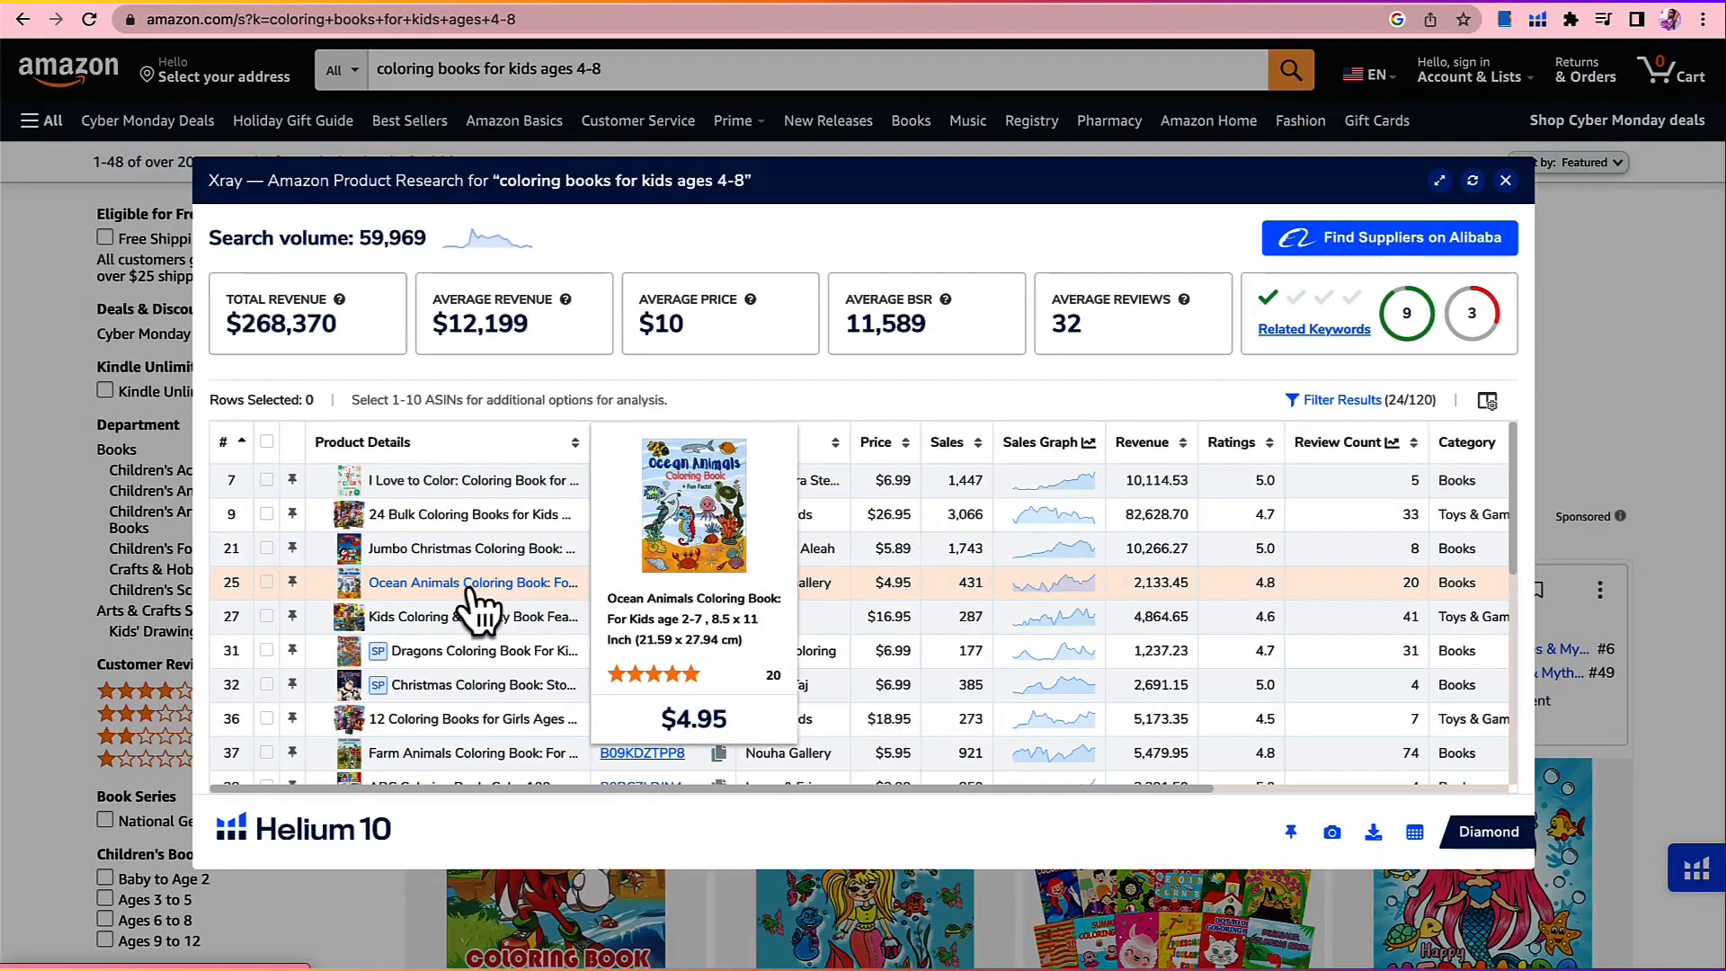
Step: Preview the covers and full titles of the filtered products down to the end of the list, comparing their prices and sales
mouse_move(478, 620)
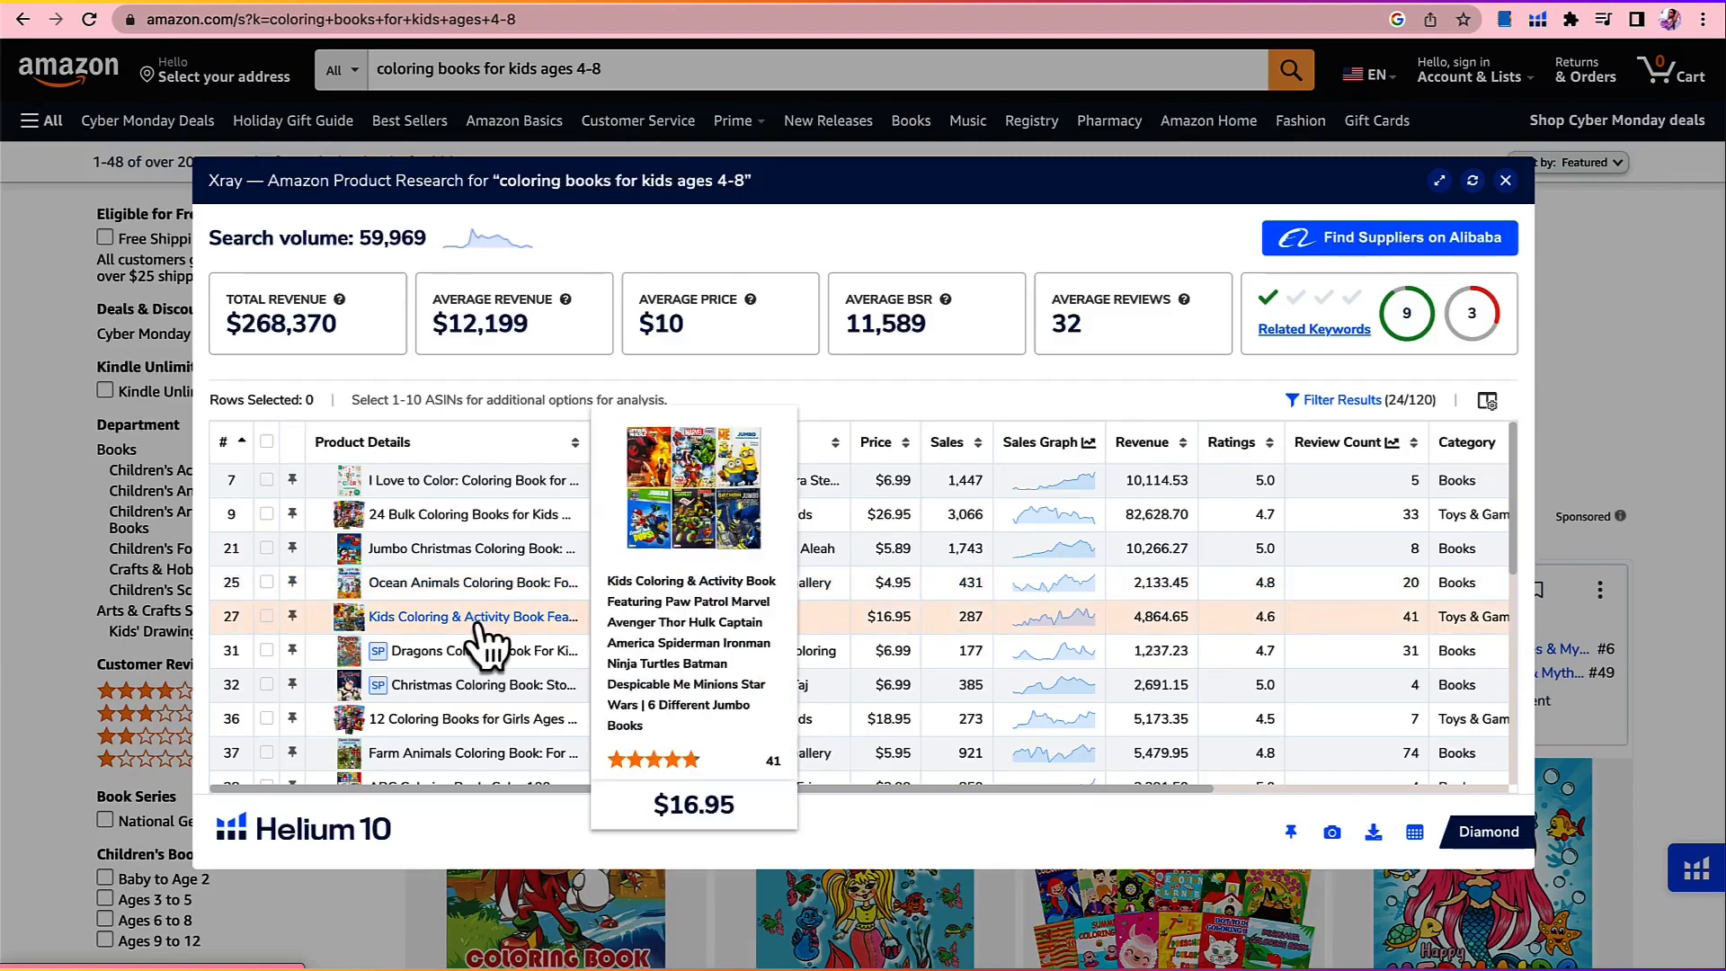
scroll(479, 629, down, 1)
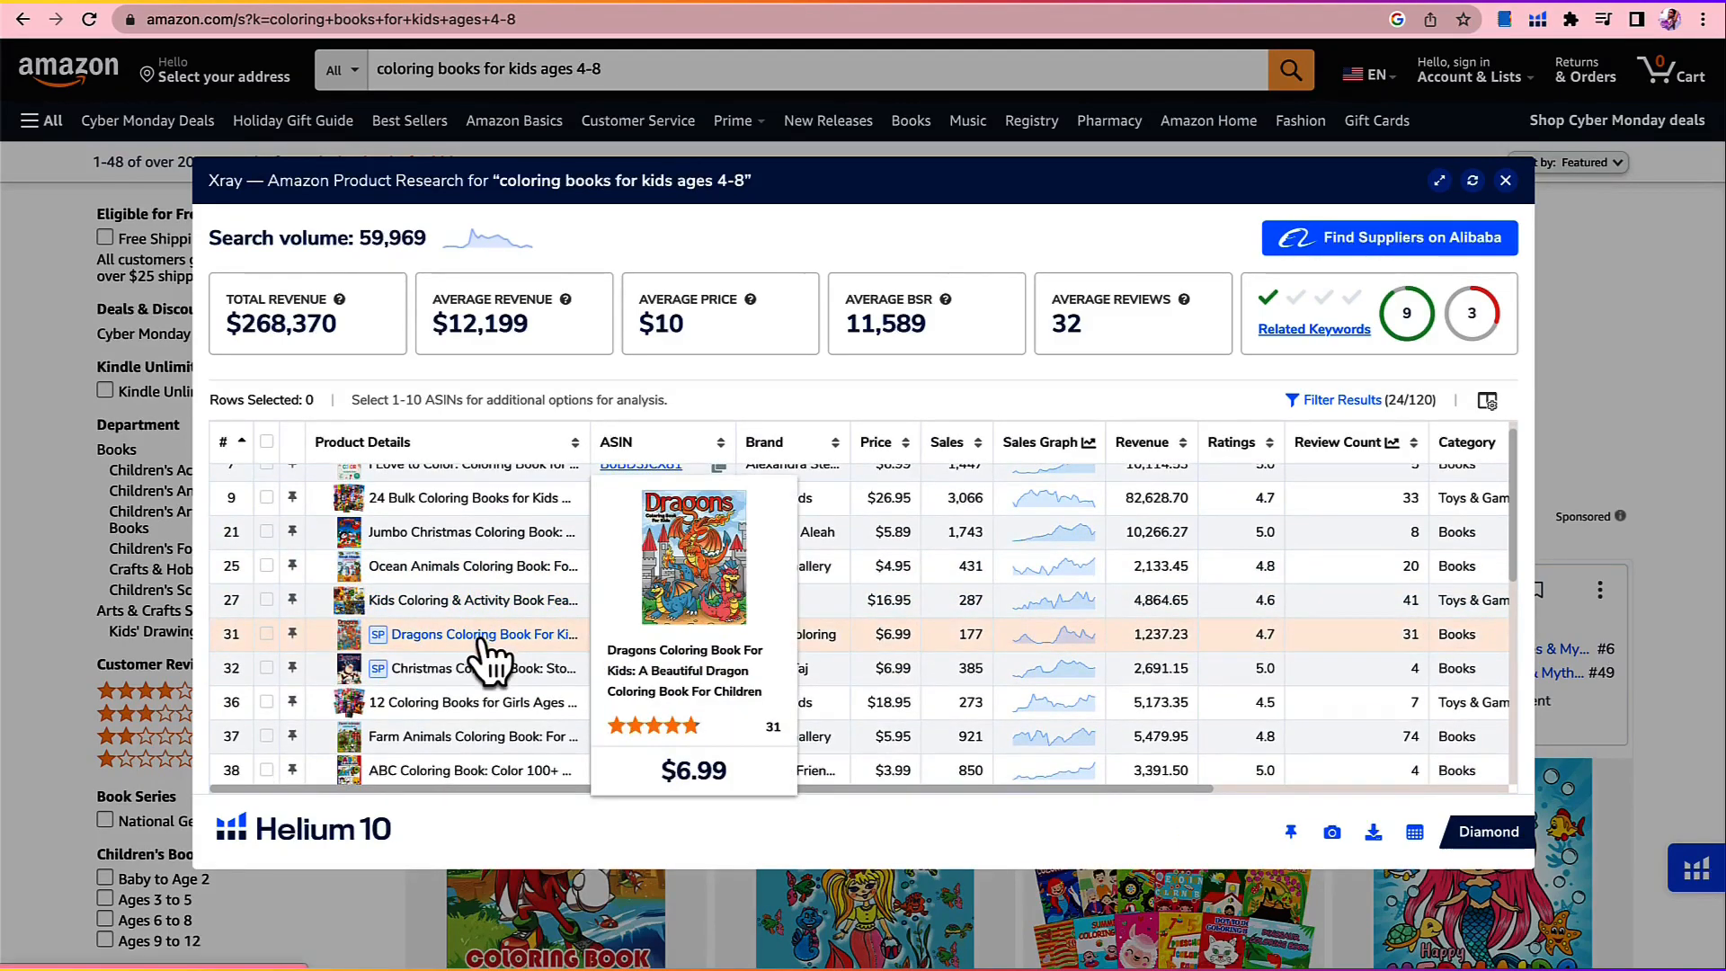
mouse_move(481, 669)
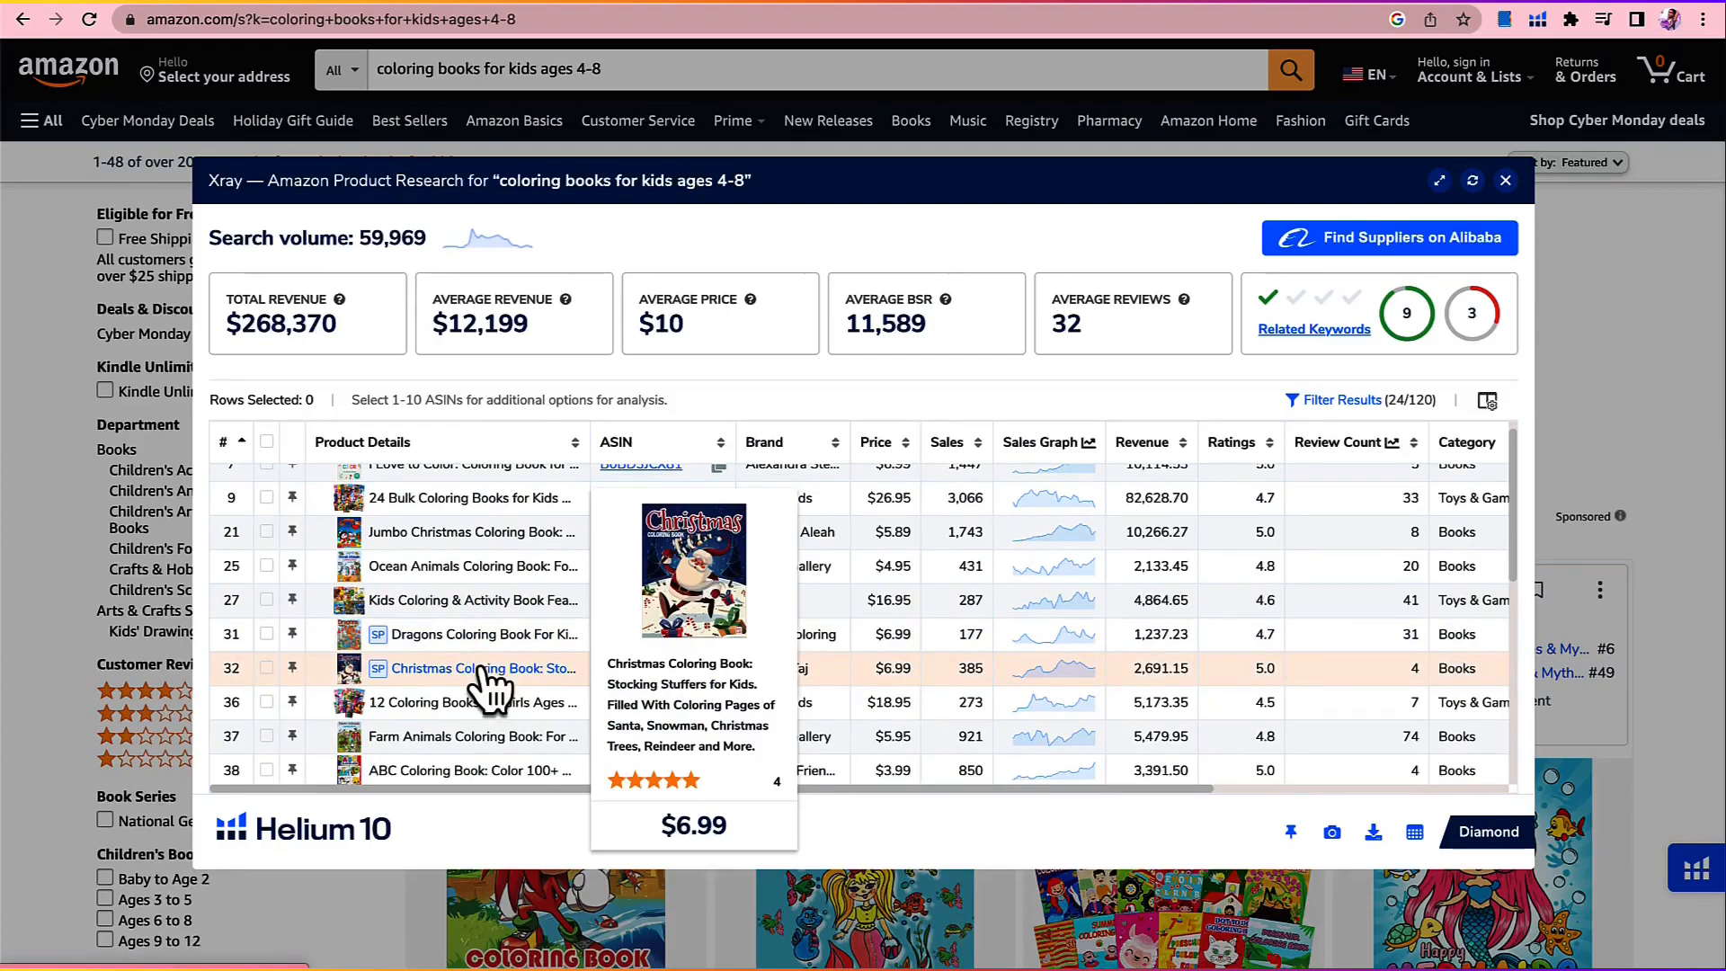
scroll(494, 649, down, 3)
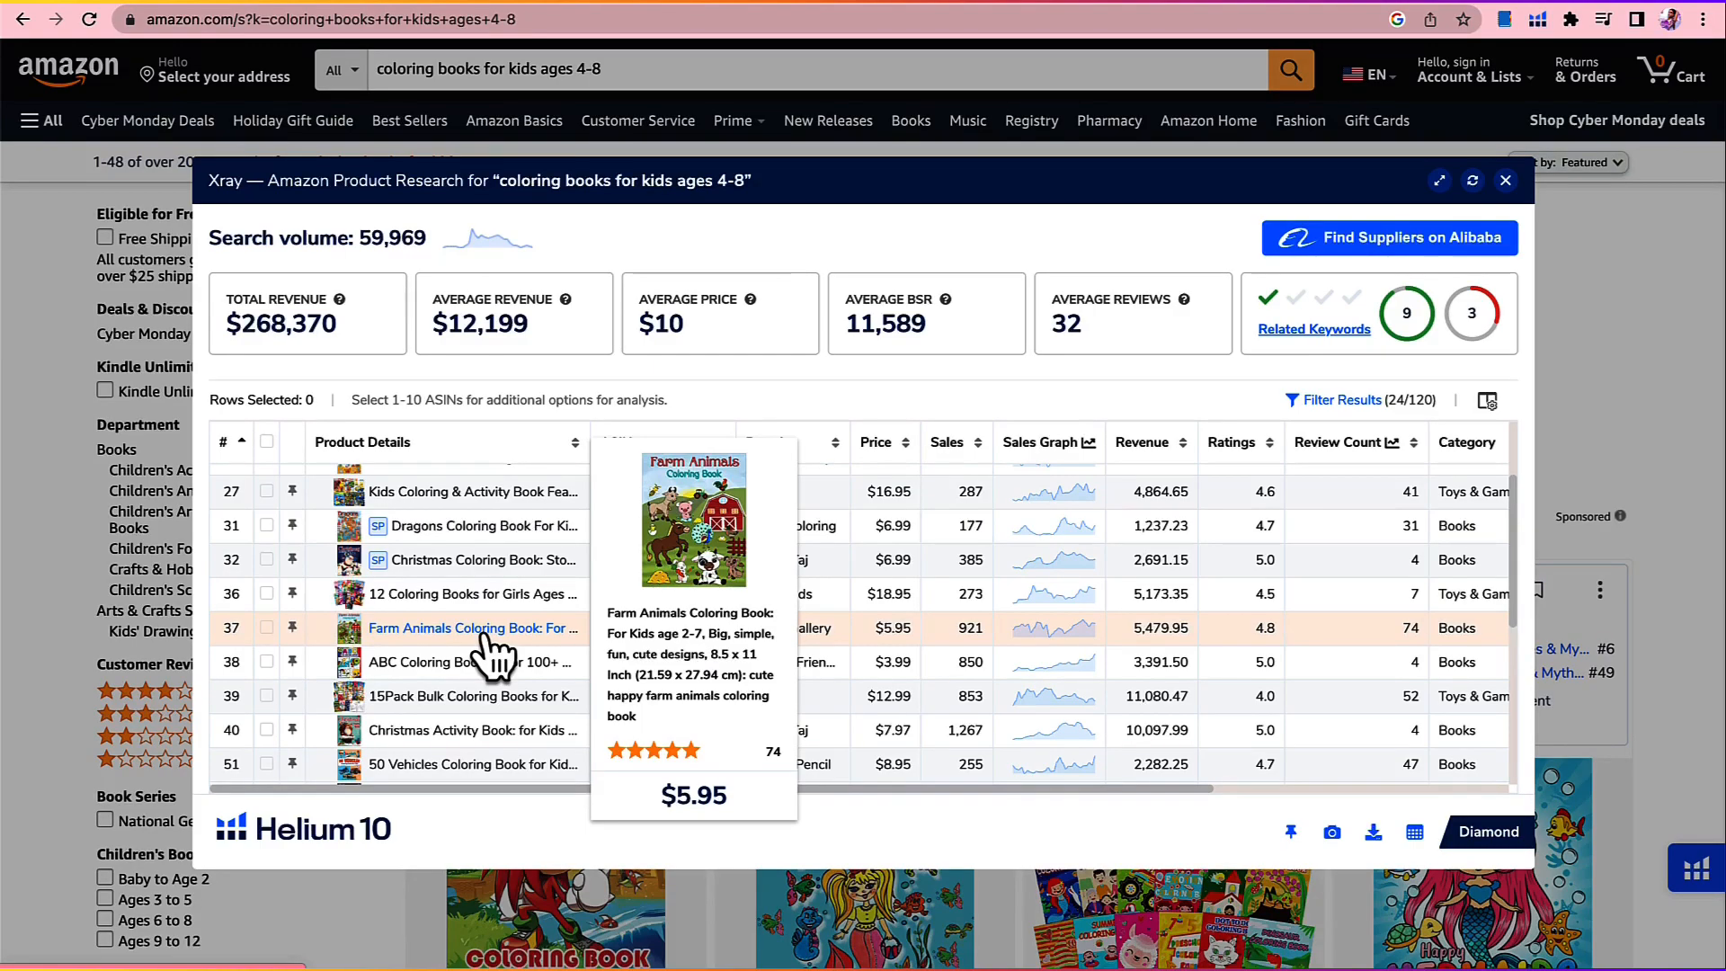
scroll(486, 639, down, 1)
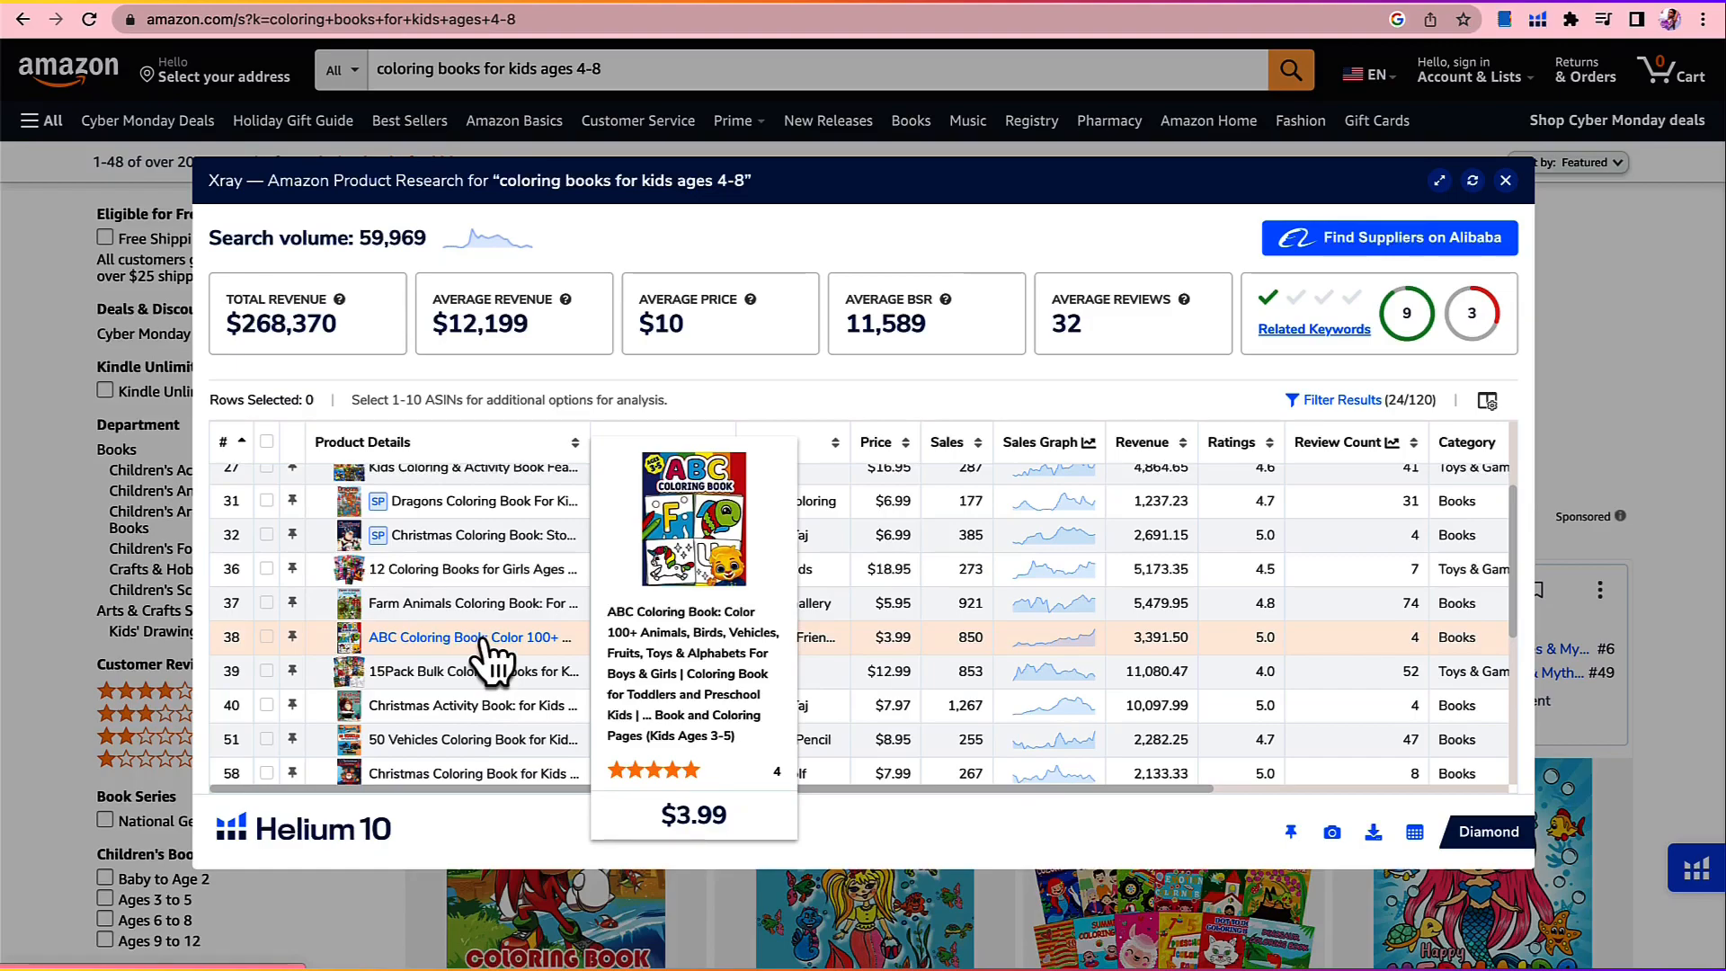
scroll(485, 640, down, 1)
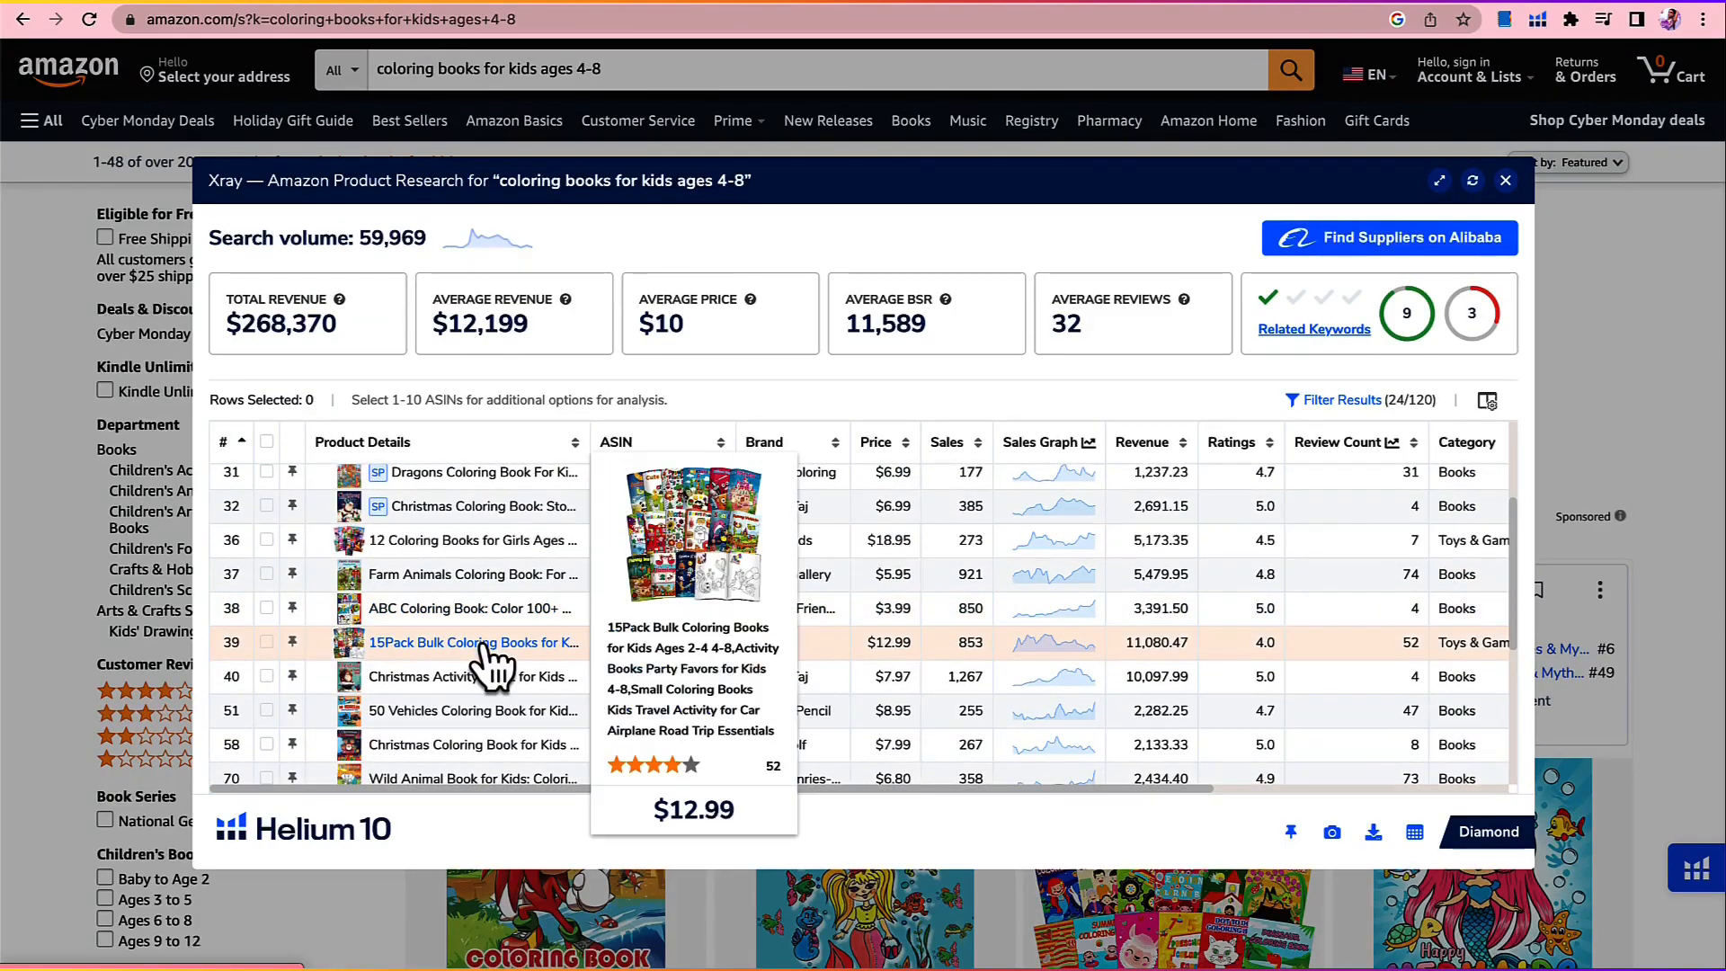
scroll(486, 649, down, 1)
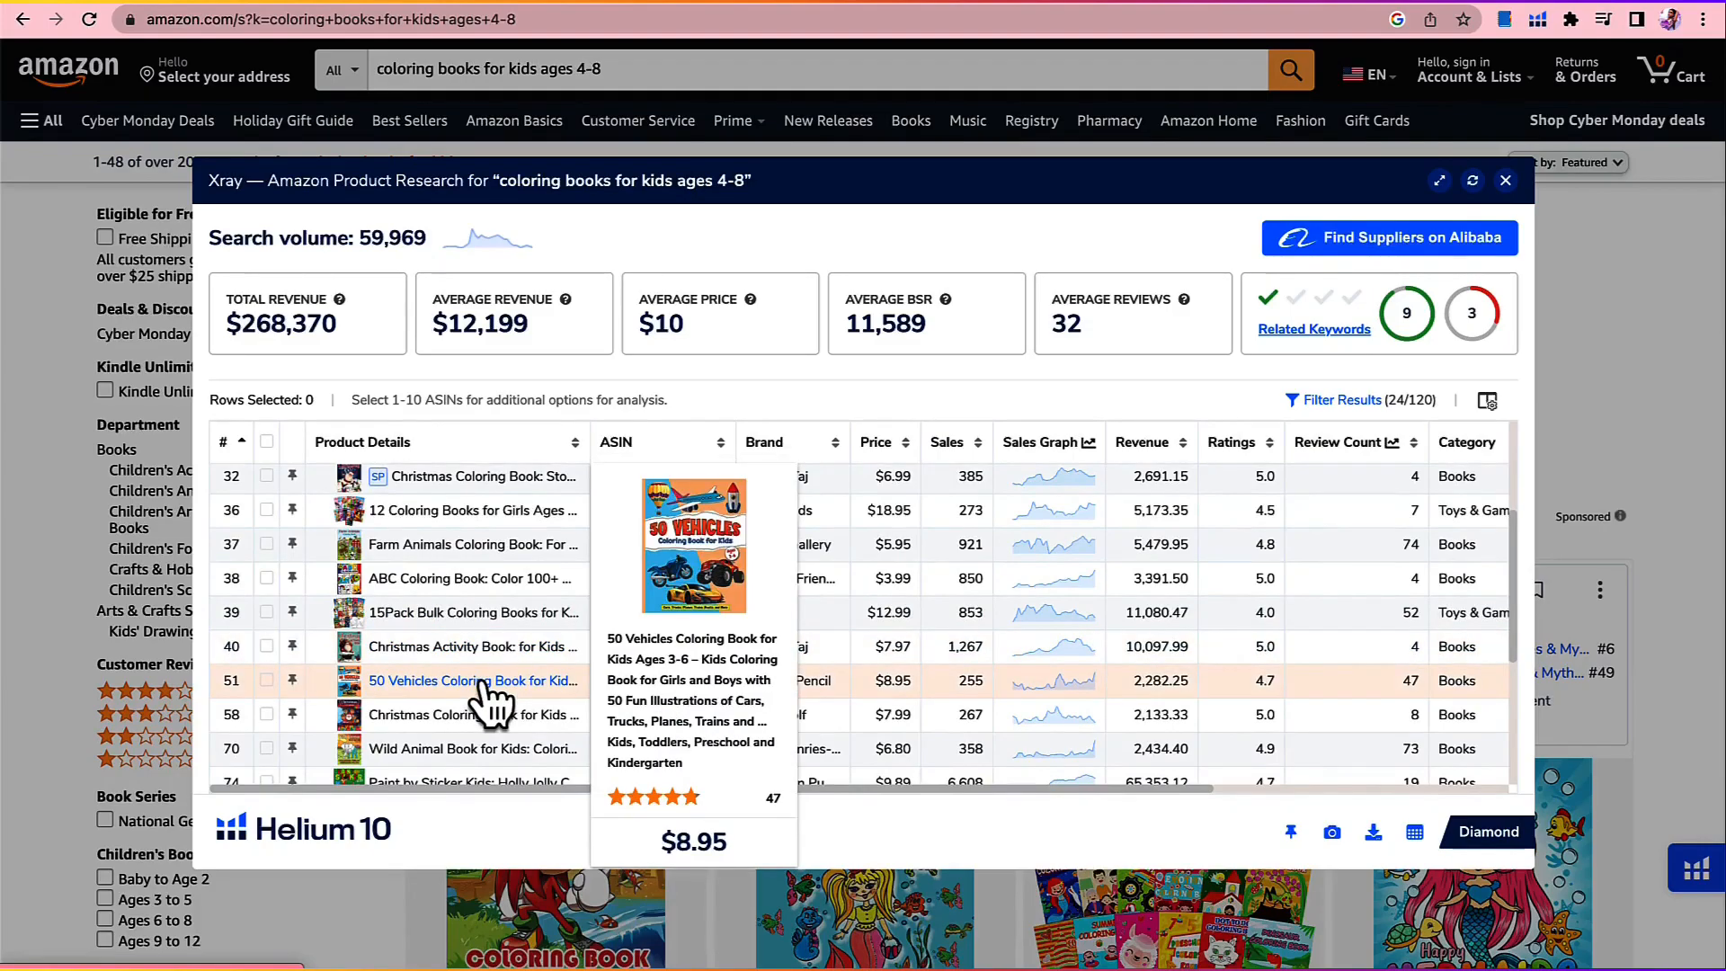
scroll(485, 697, down, 1)
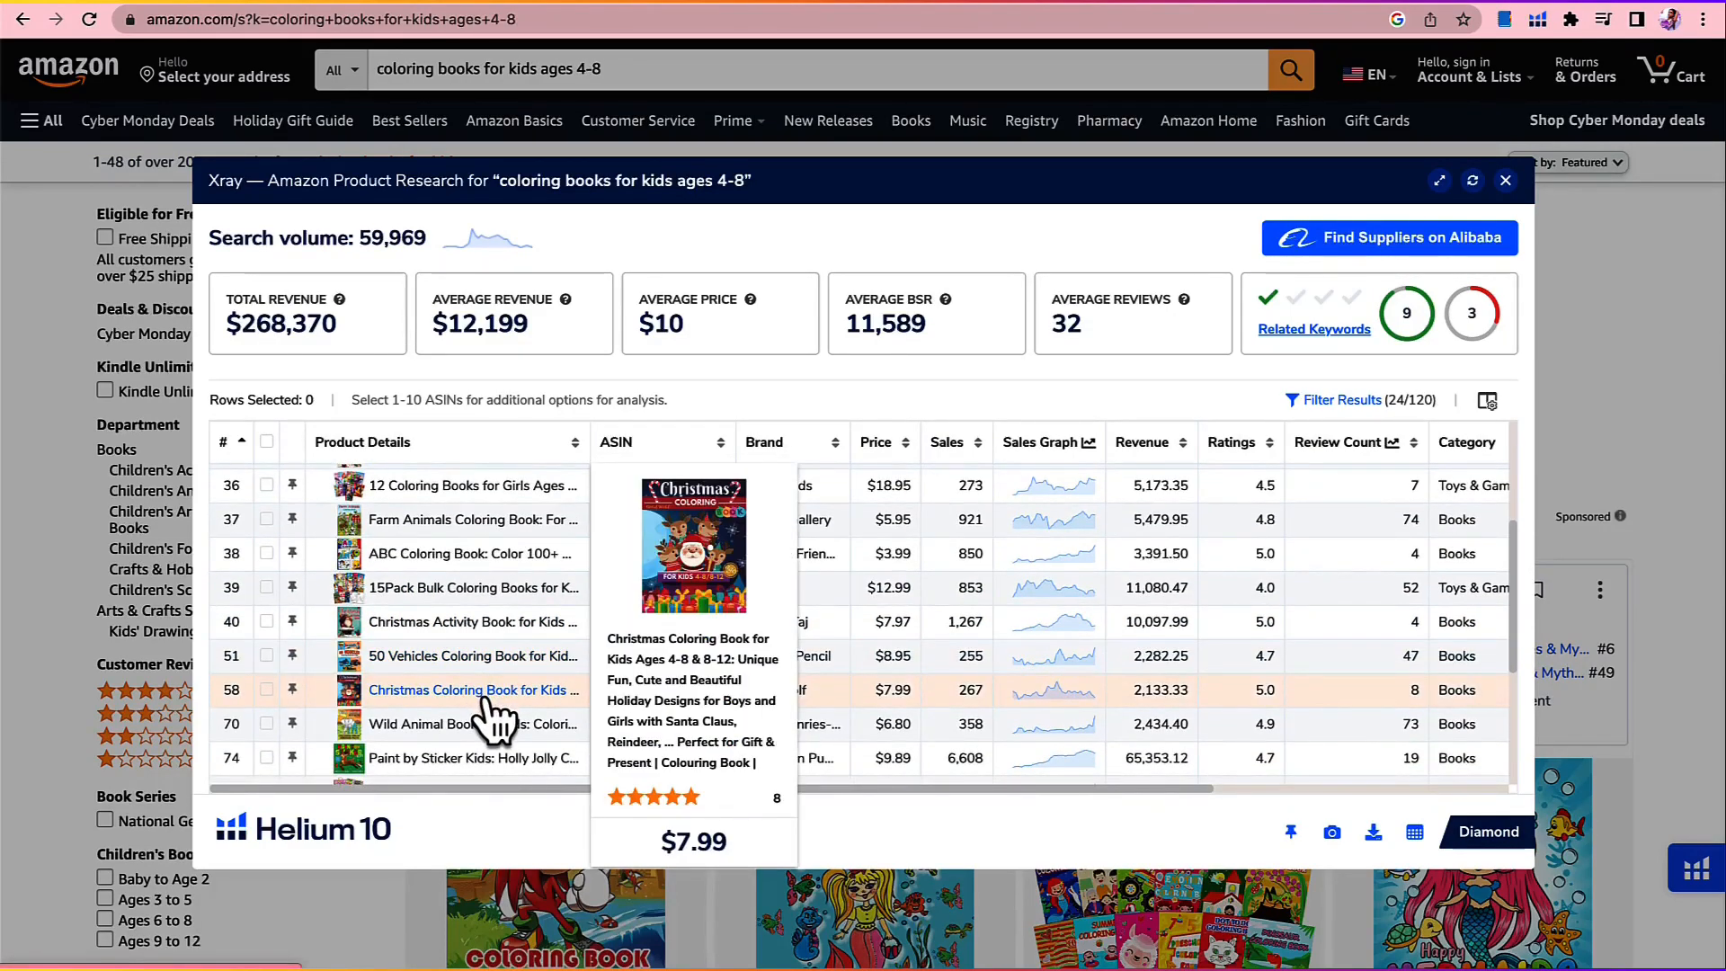
scroll(493, 720, down, 1)
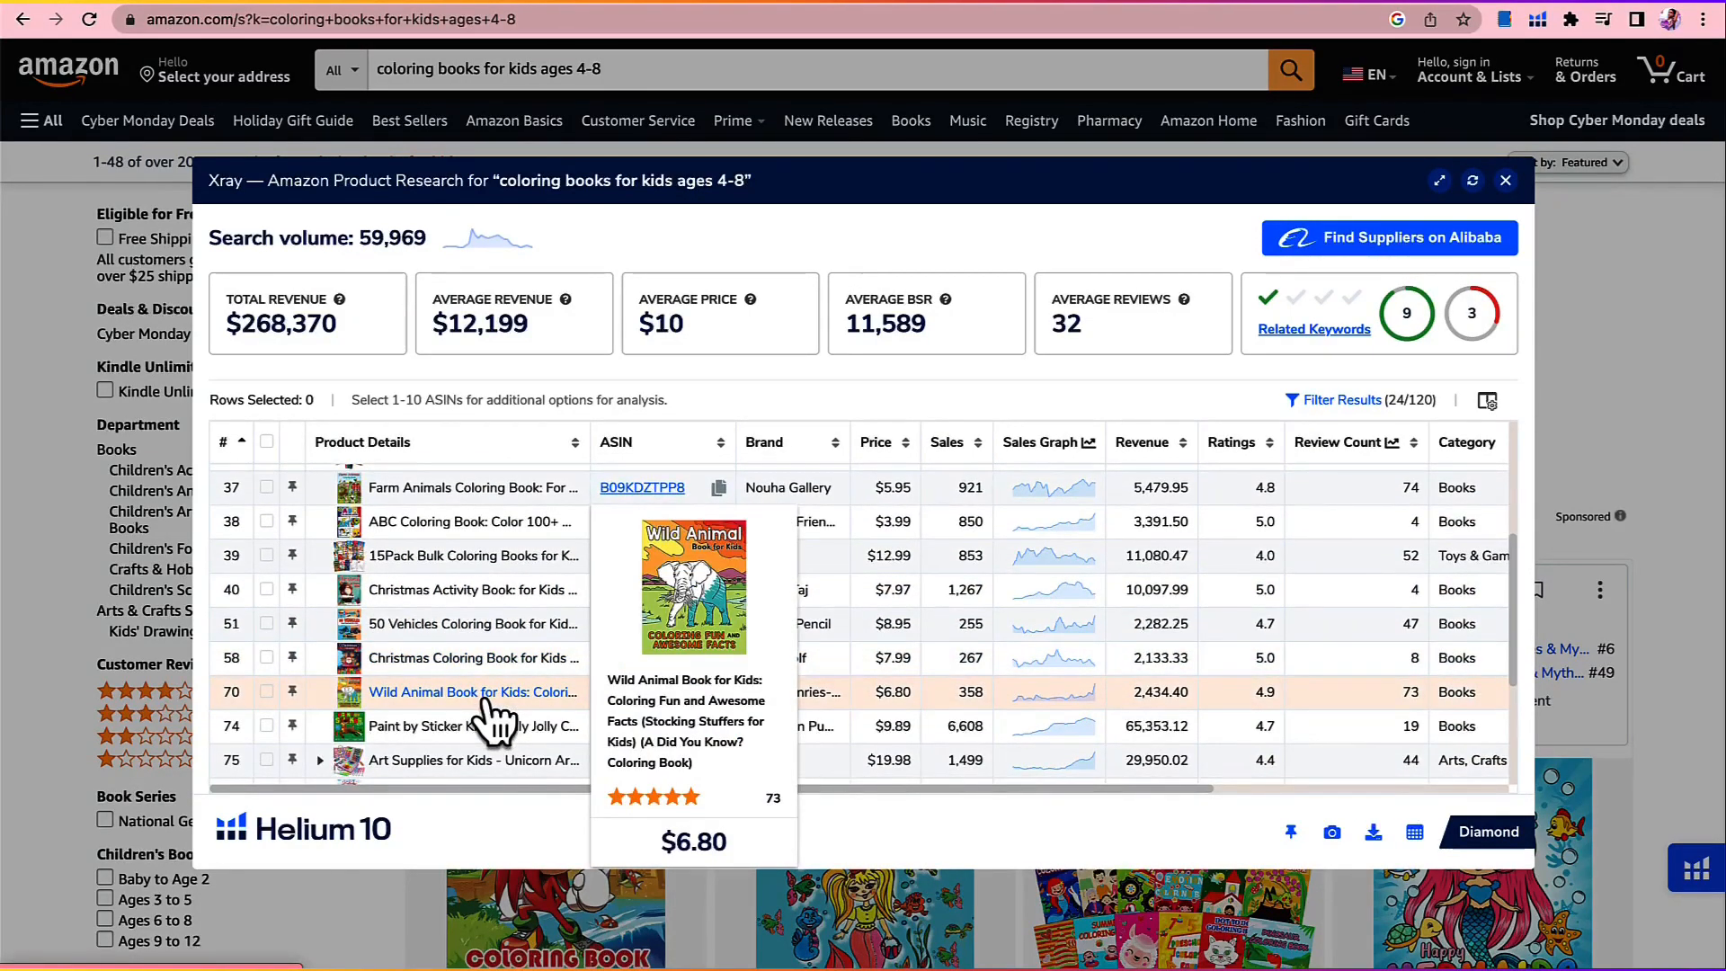
scroll(493, 719, down, 1)
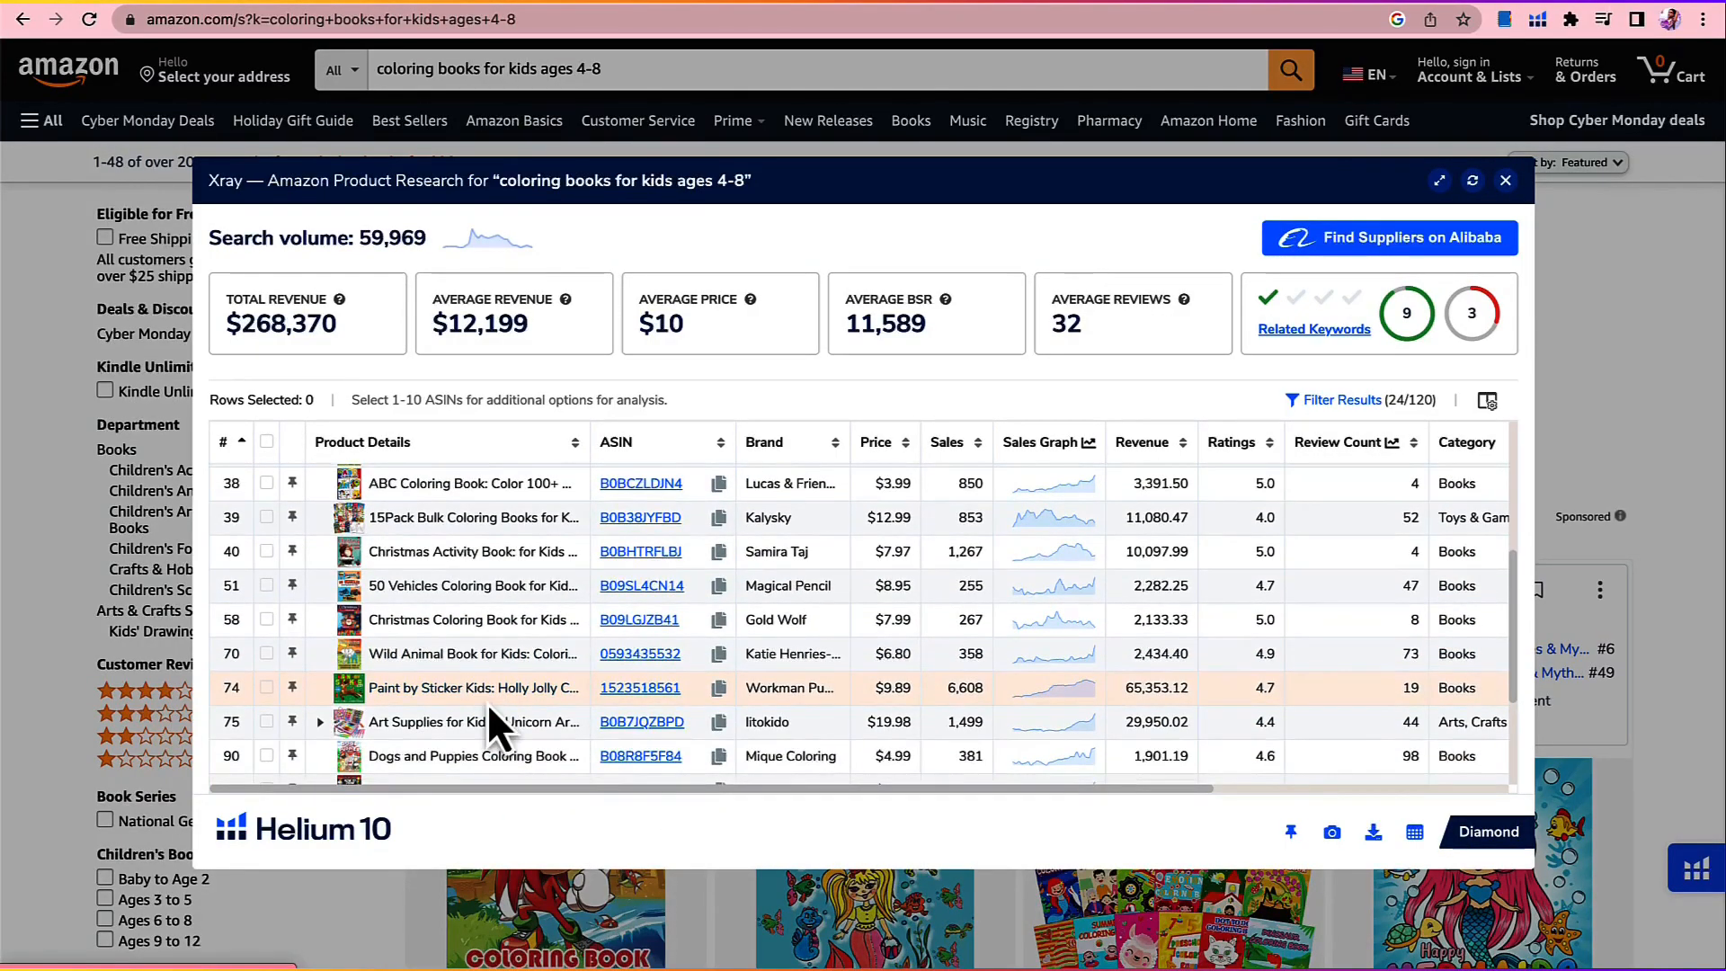
scroll(488, 705, down, 1)
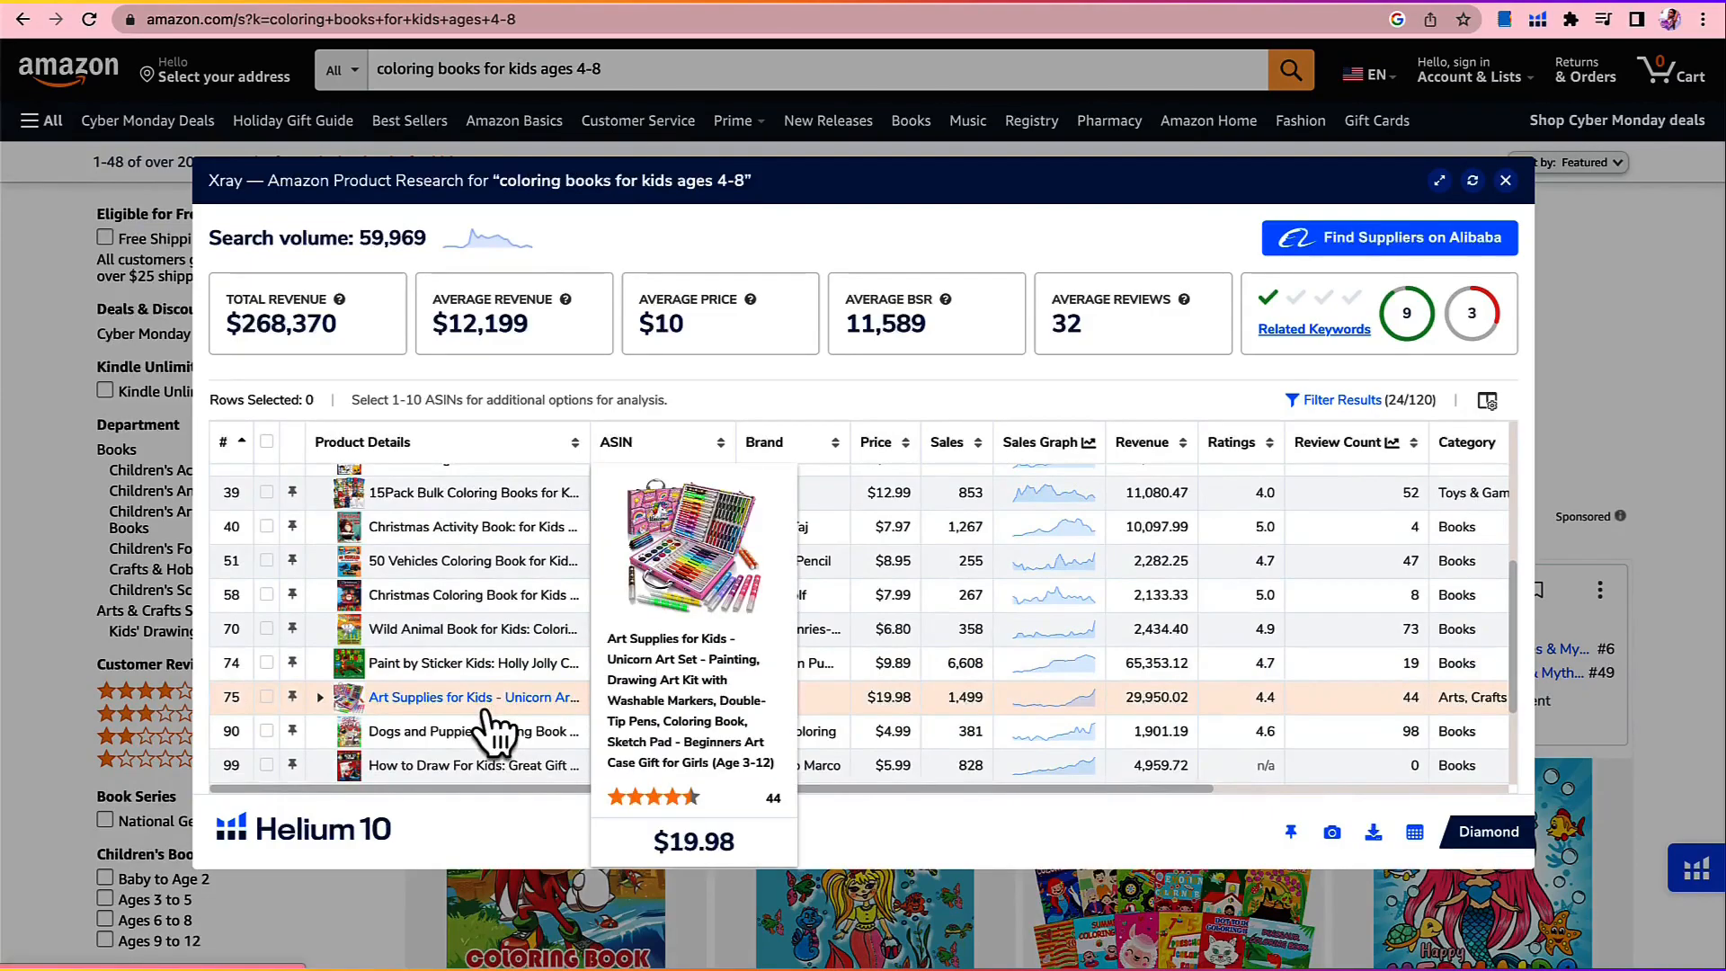
scroll(487, 703, down, 1)
mouse_move(487, 713)
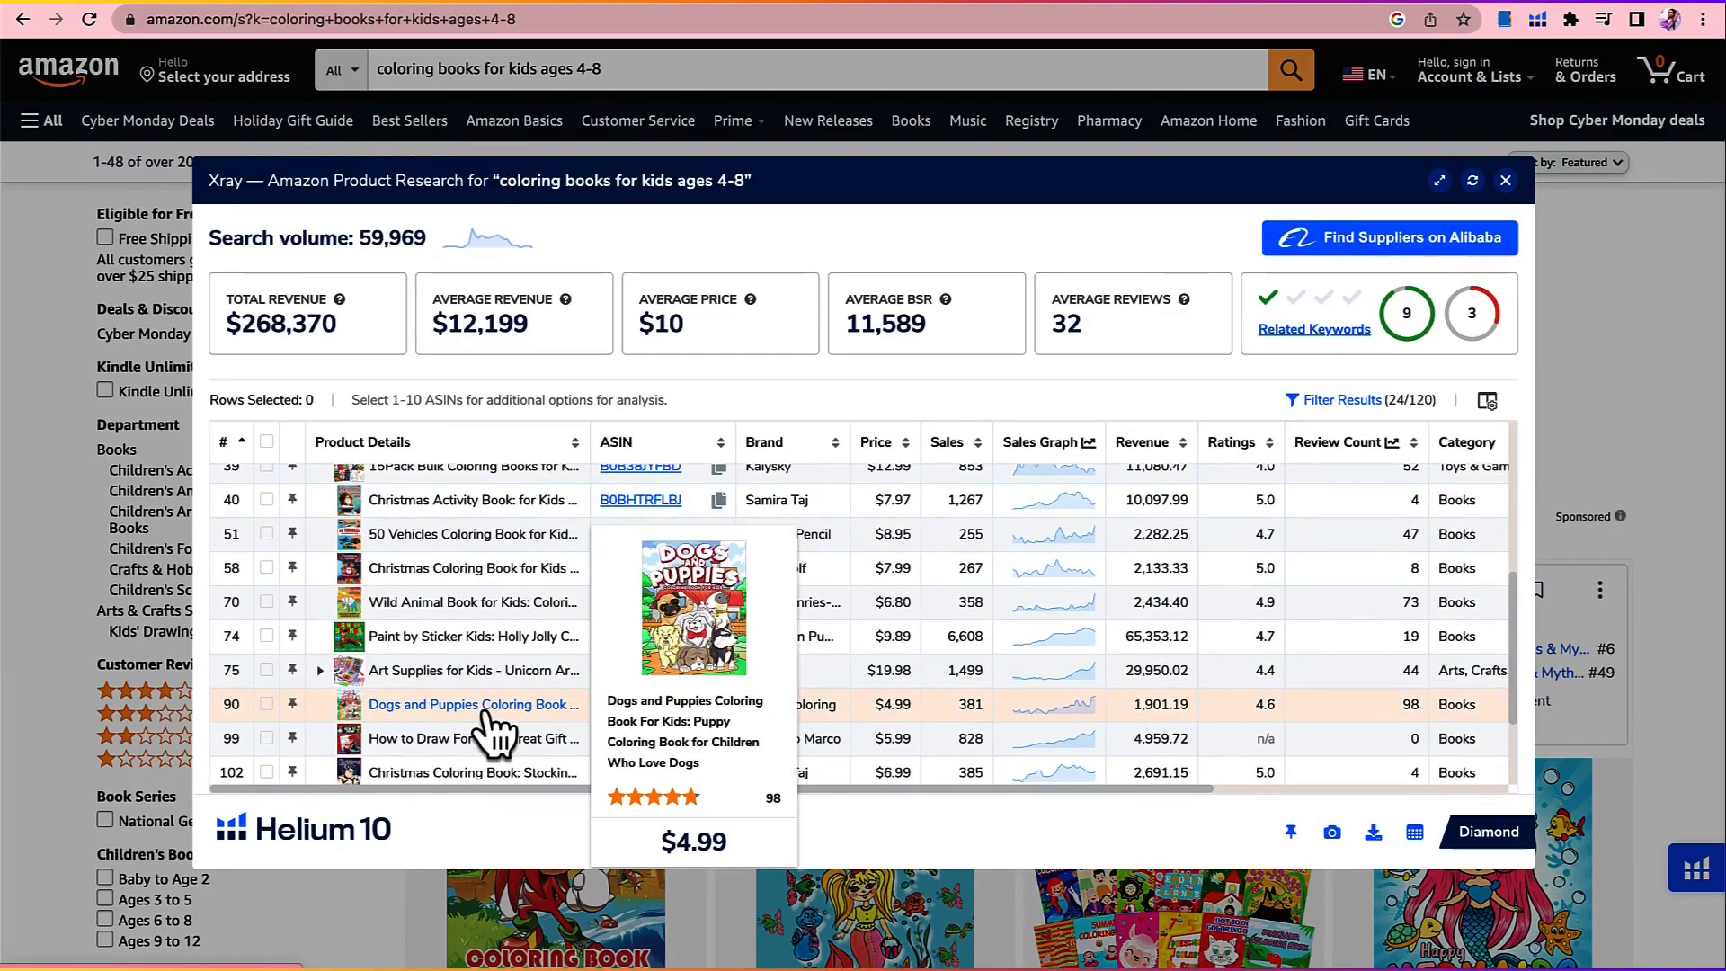
scroll(485, 720, down, 3)
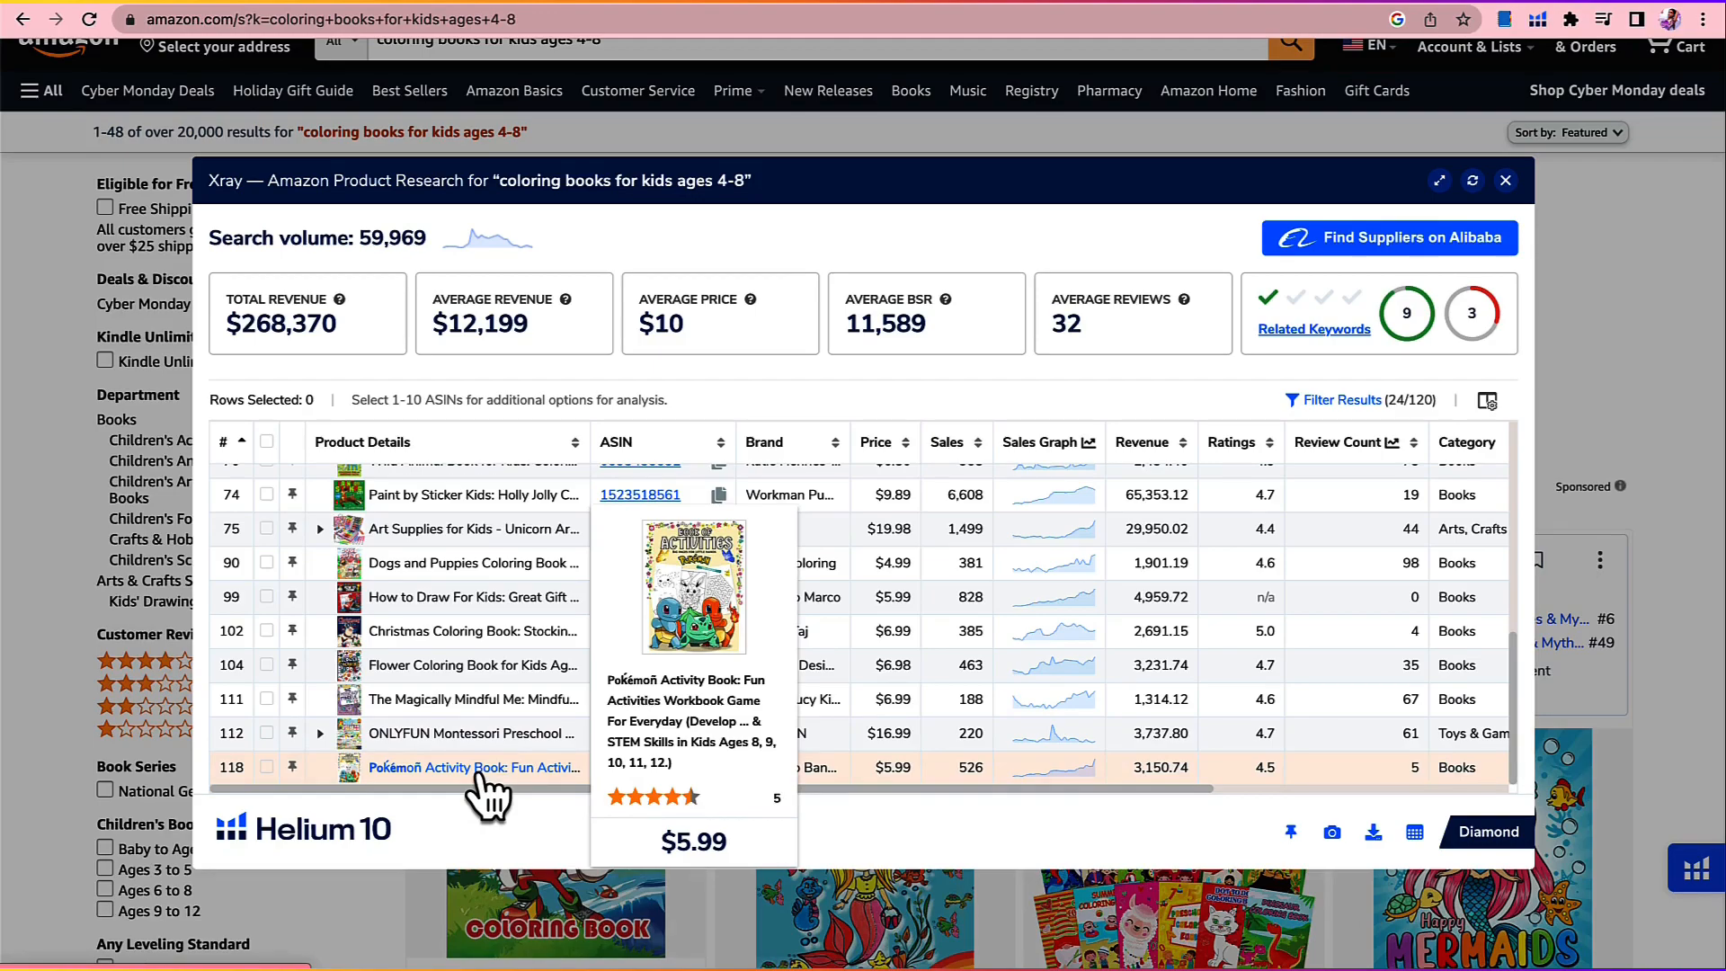
Step: Check the creation dates from the start of the results and open the Amazon listing for "I Love to Color"
scroll(486, 796, up, 10)
drag(847, 790, 1178, 804)
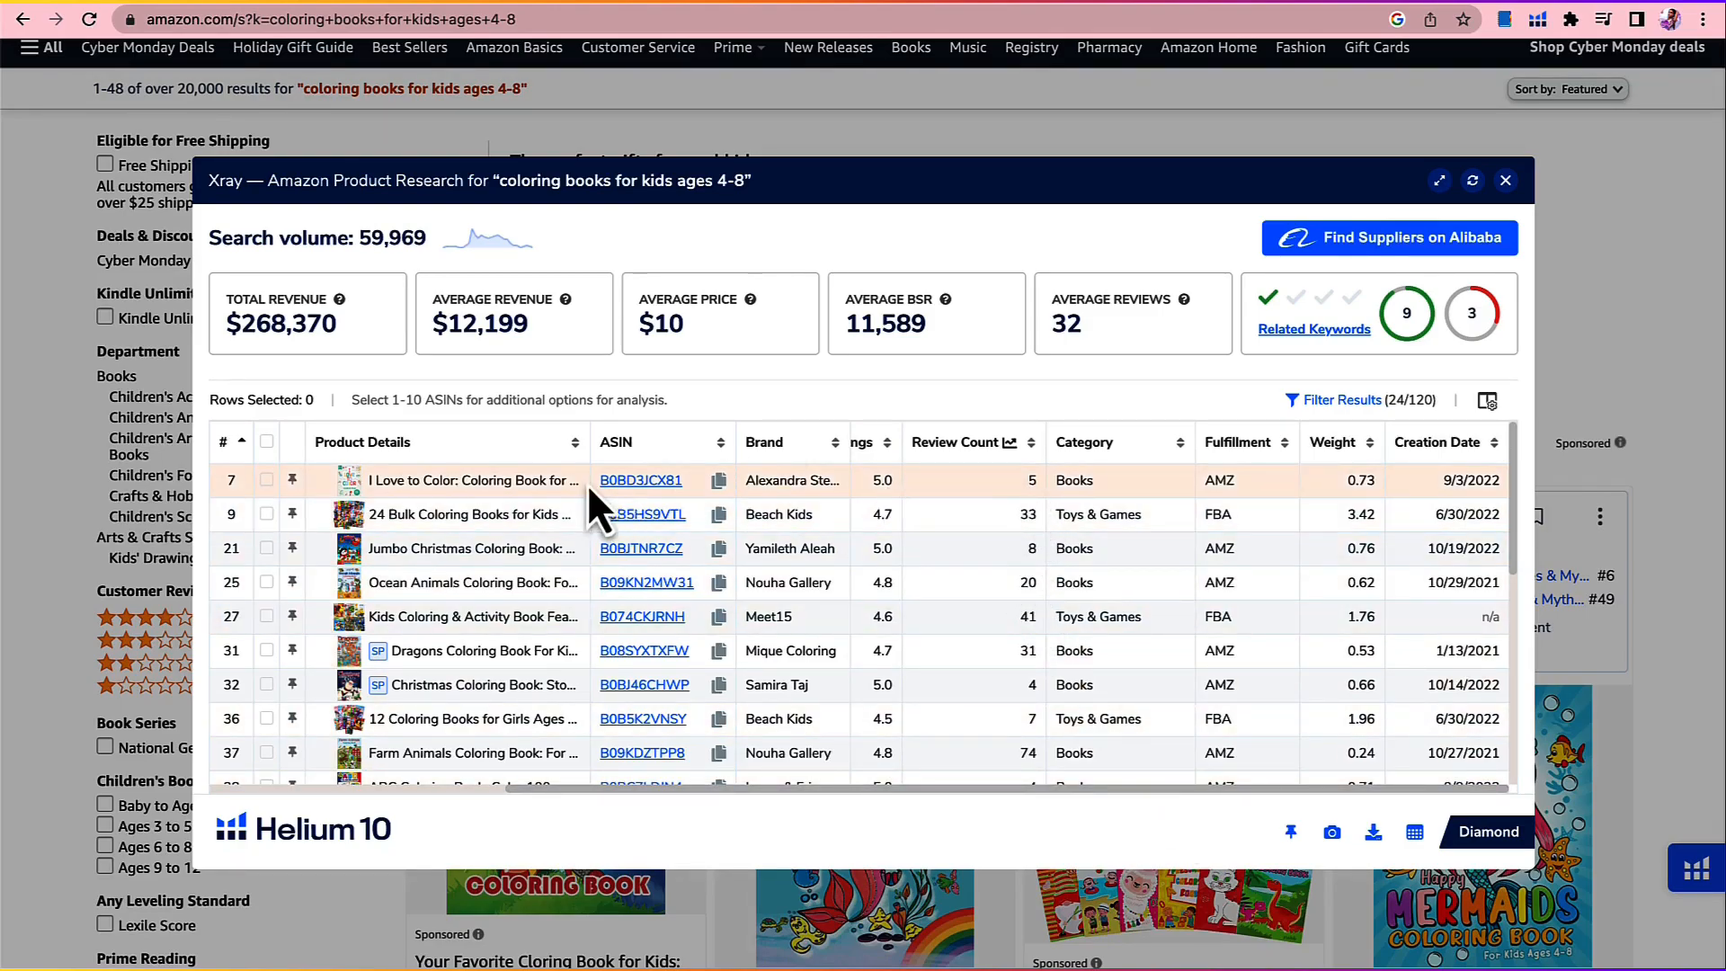
click(640, 481)
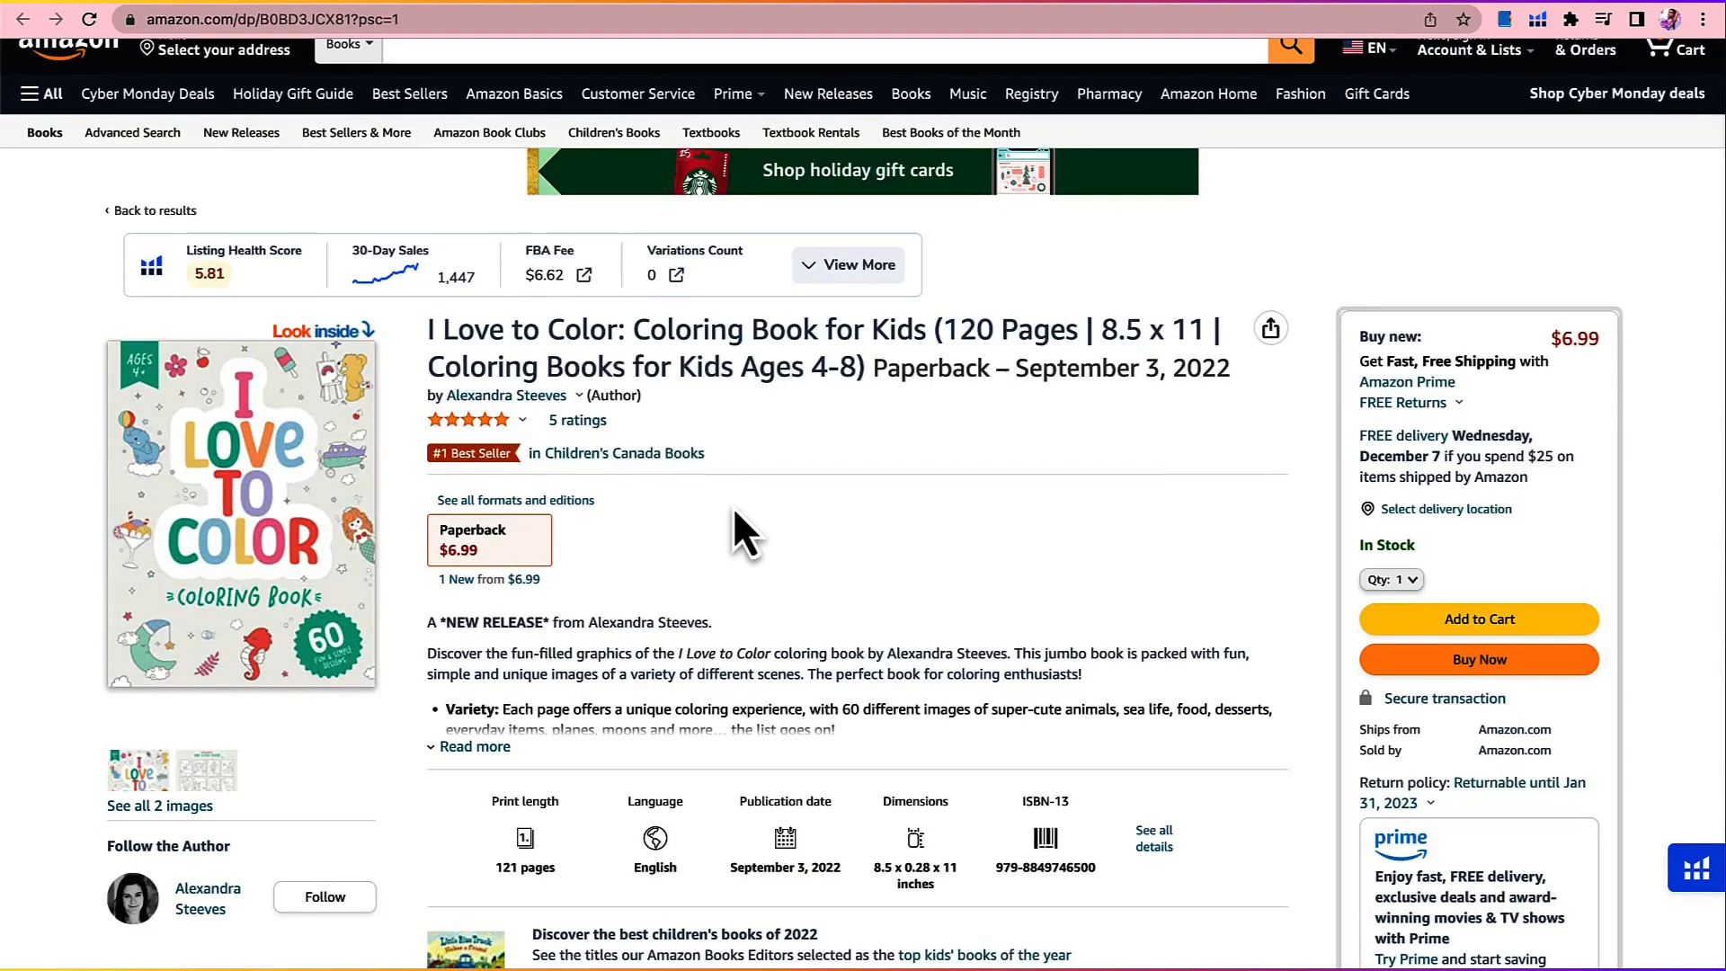
Step: Examine the "I Love to Color" product images, enlarging the back cover's sample pages and returning to the front cover
scroll(731, 505, down, 1)
scroll(732, 505, down, 1)
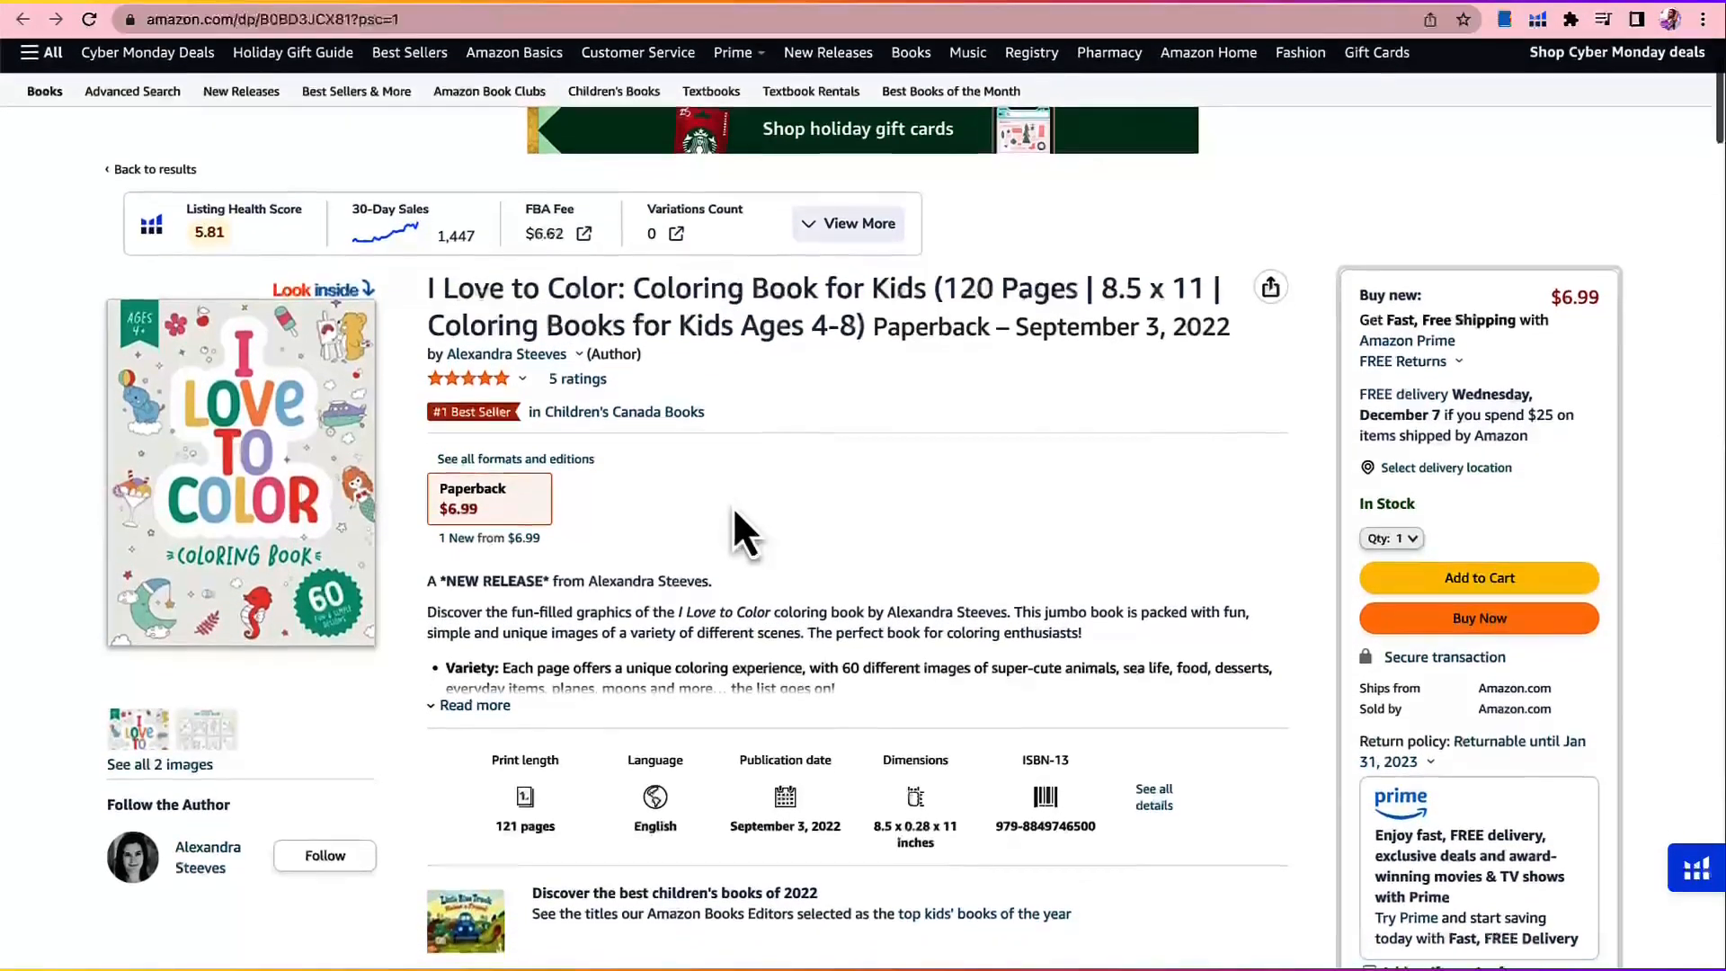
scroll(734, 530, down, 1)
click(199, 710)
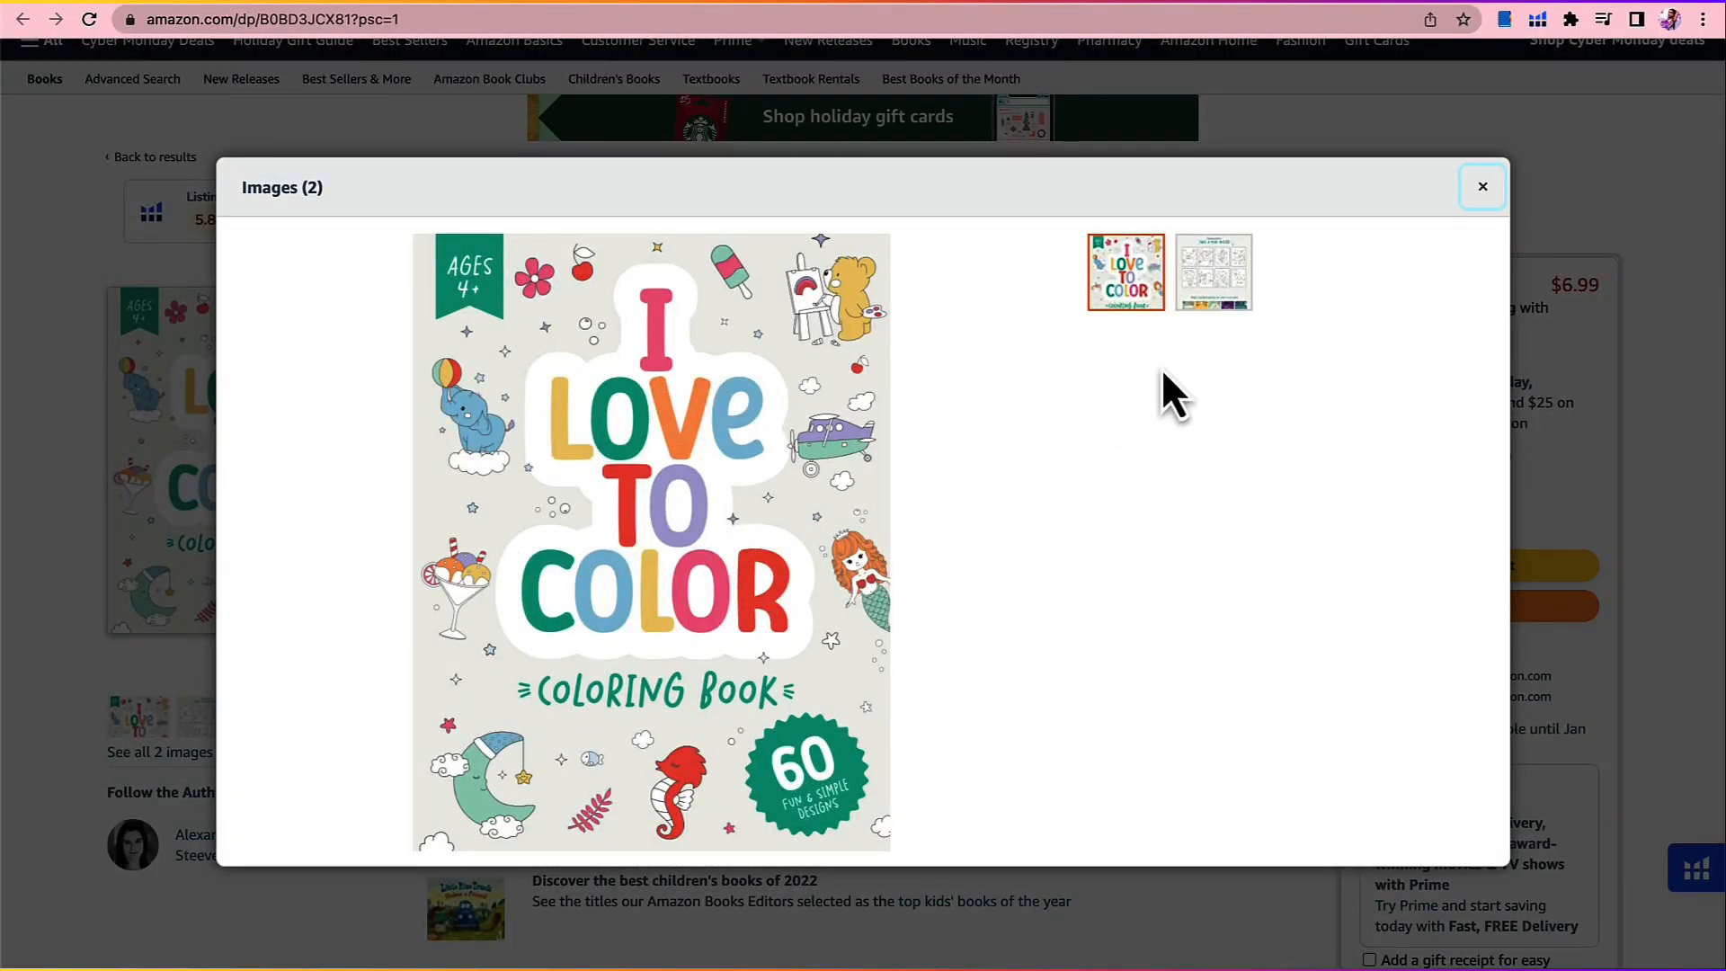
click(1214, 306)
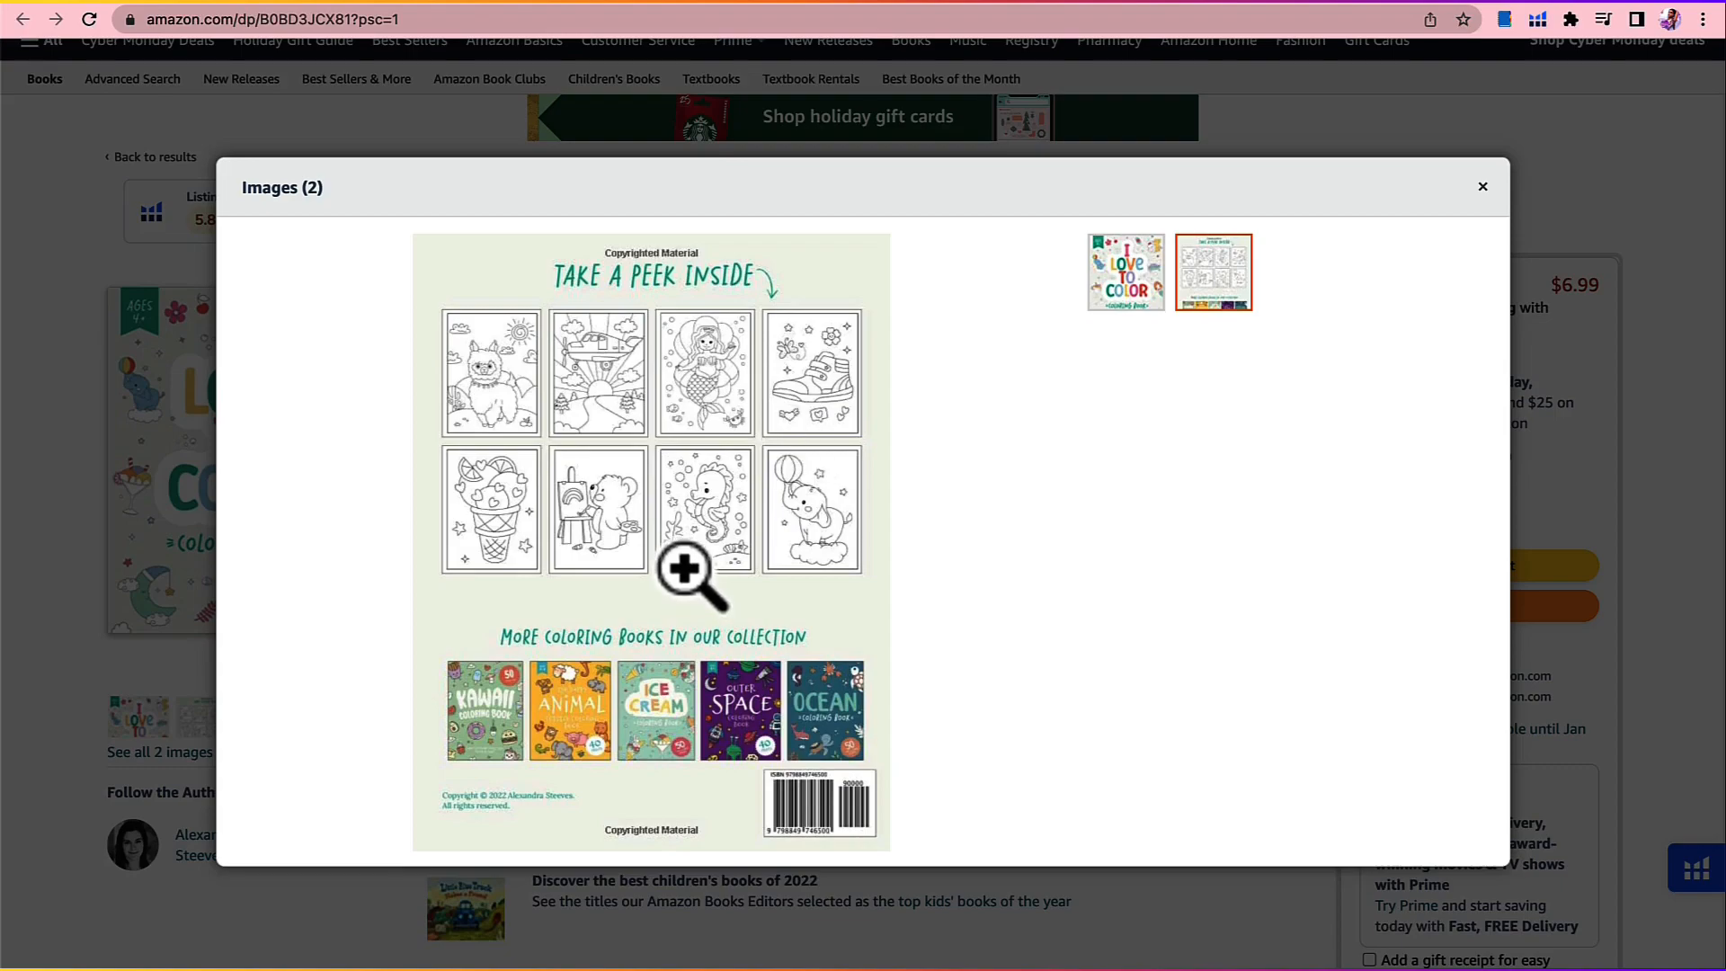
click(606, 487)
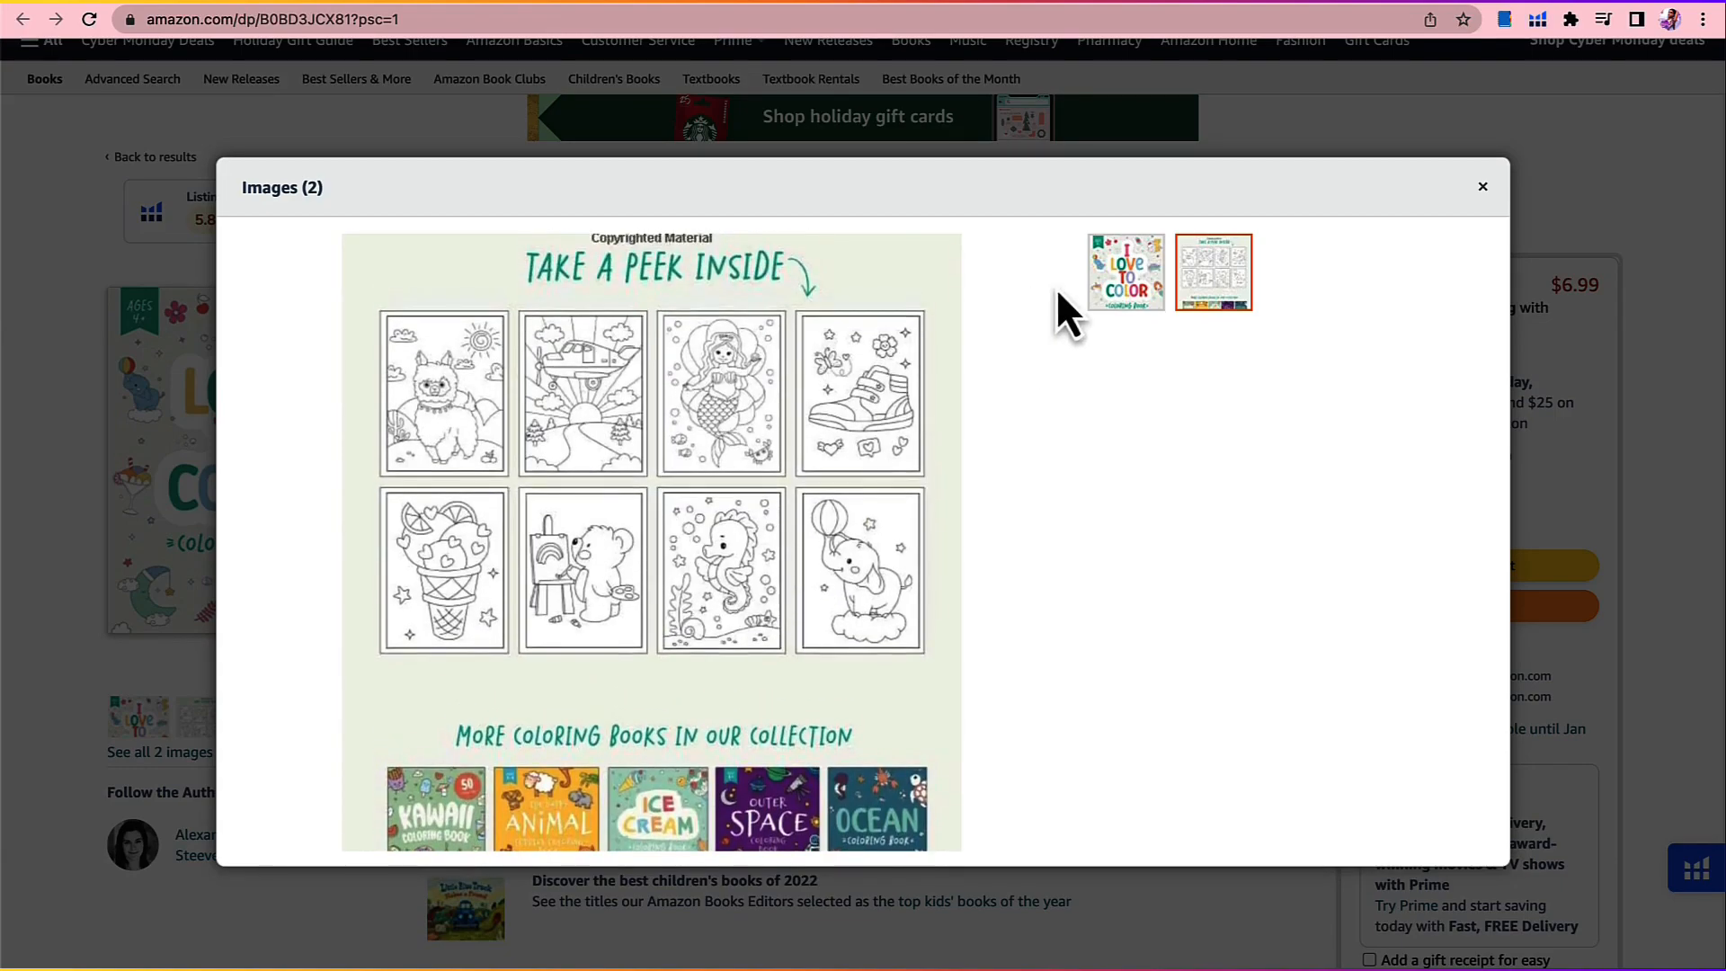
click(1111, 286)
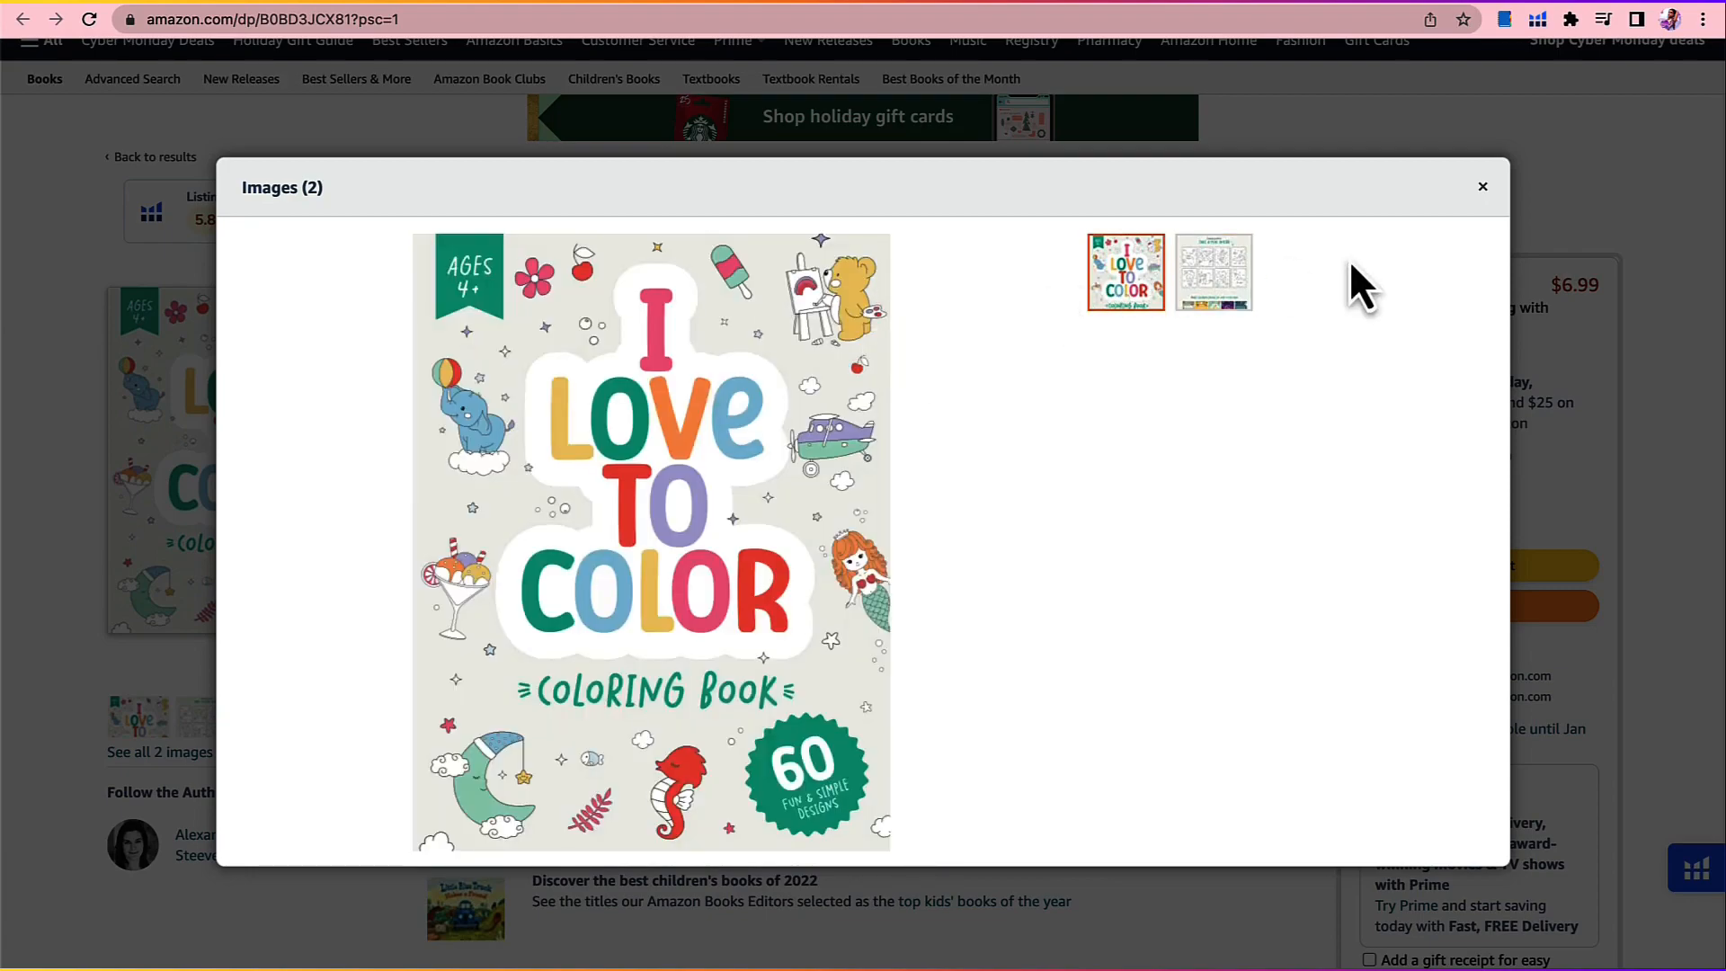
Step: Close the product images, open the book's inside preview and examine the title page, the author's review request and the moon coloring page
click(1481, 189)
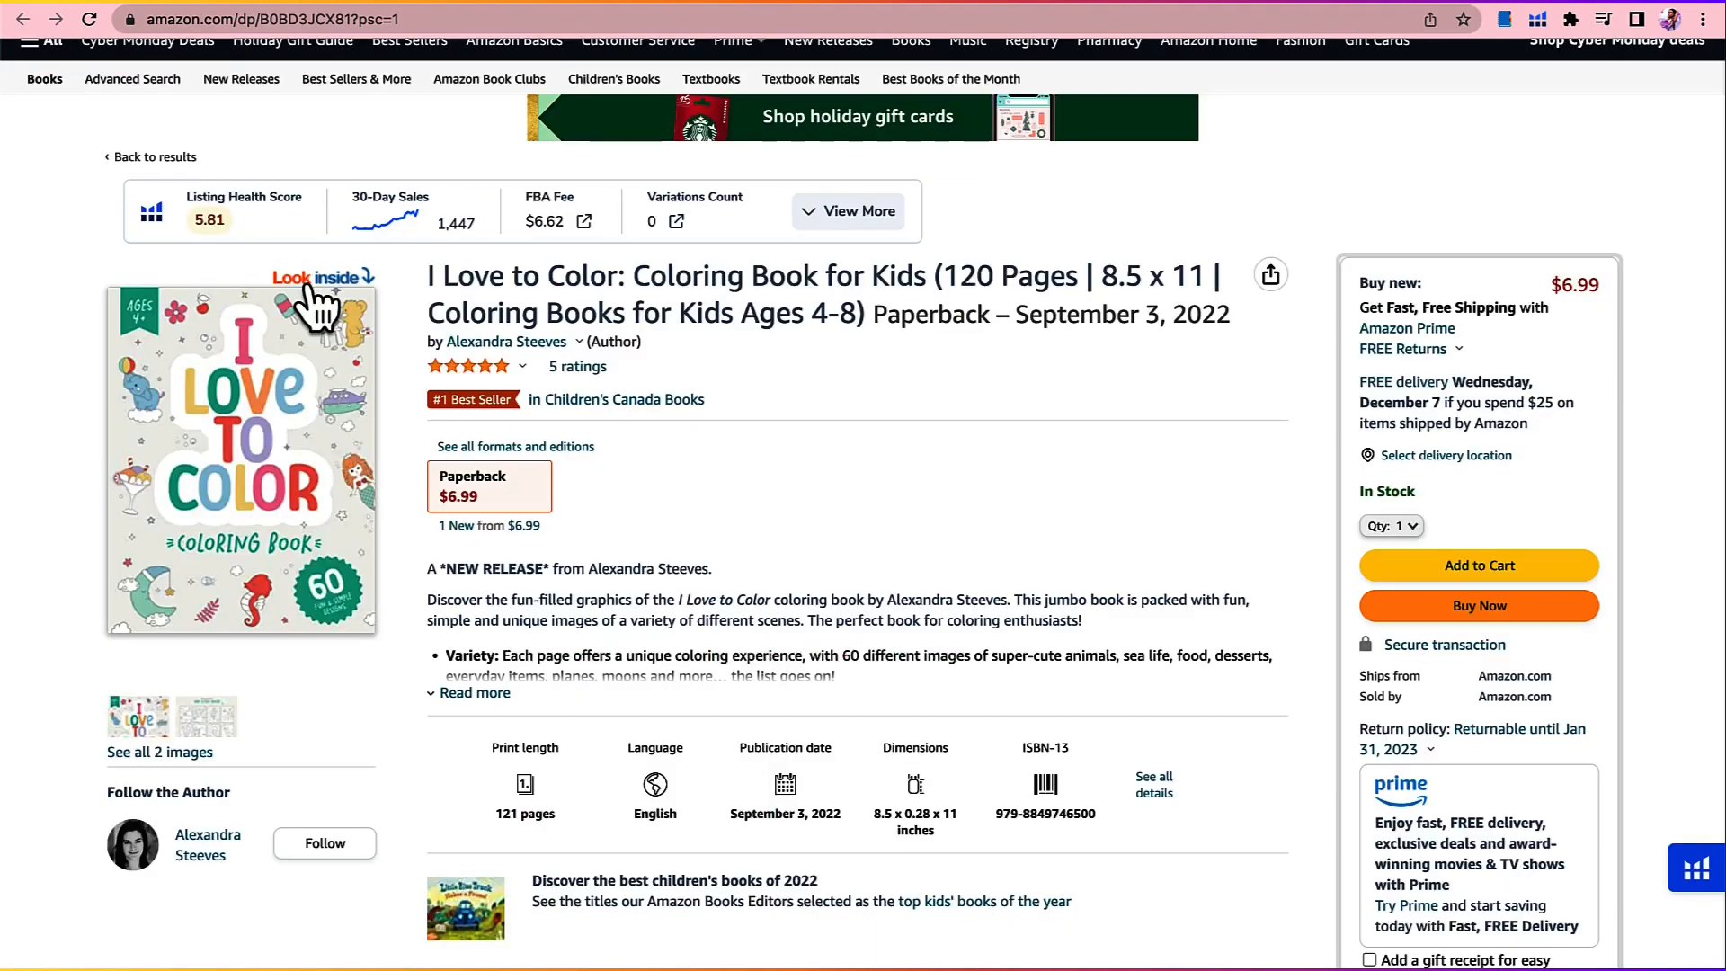
click(315, 284)
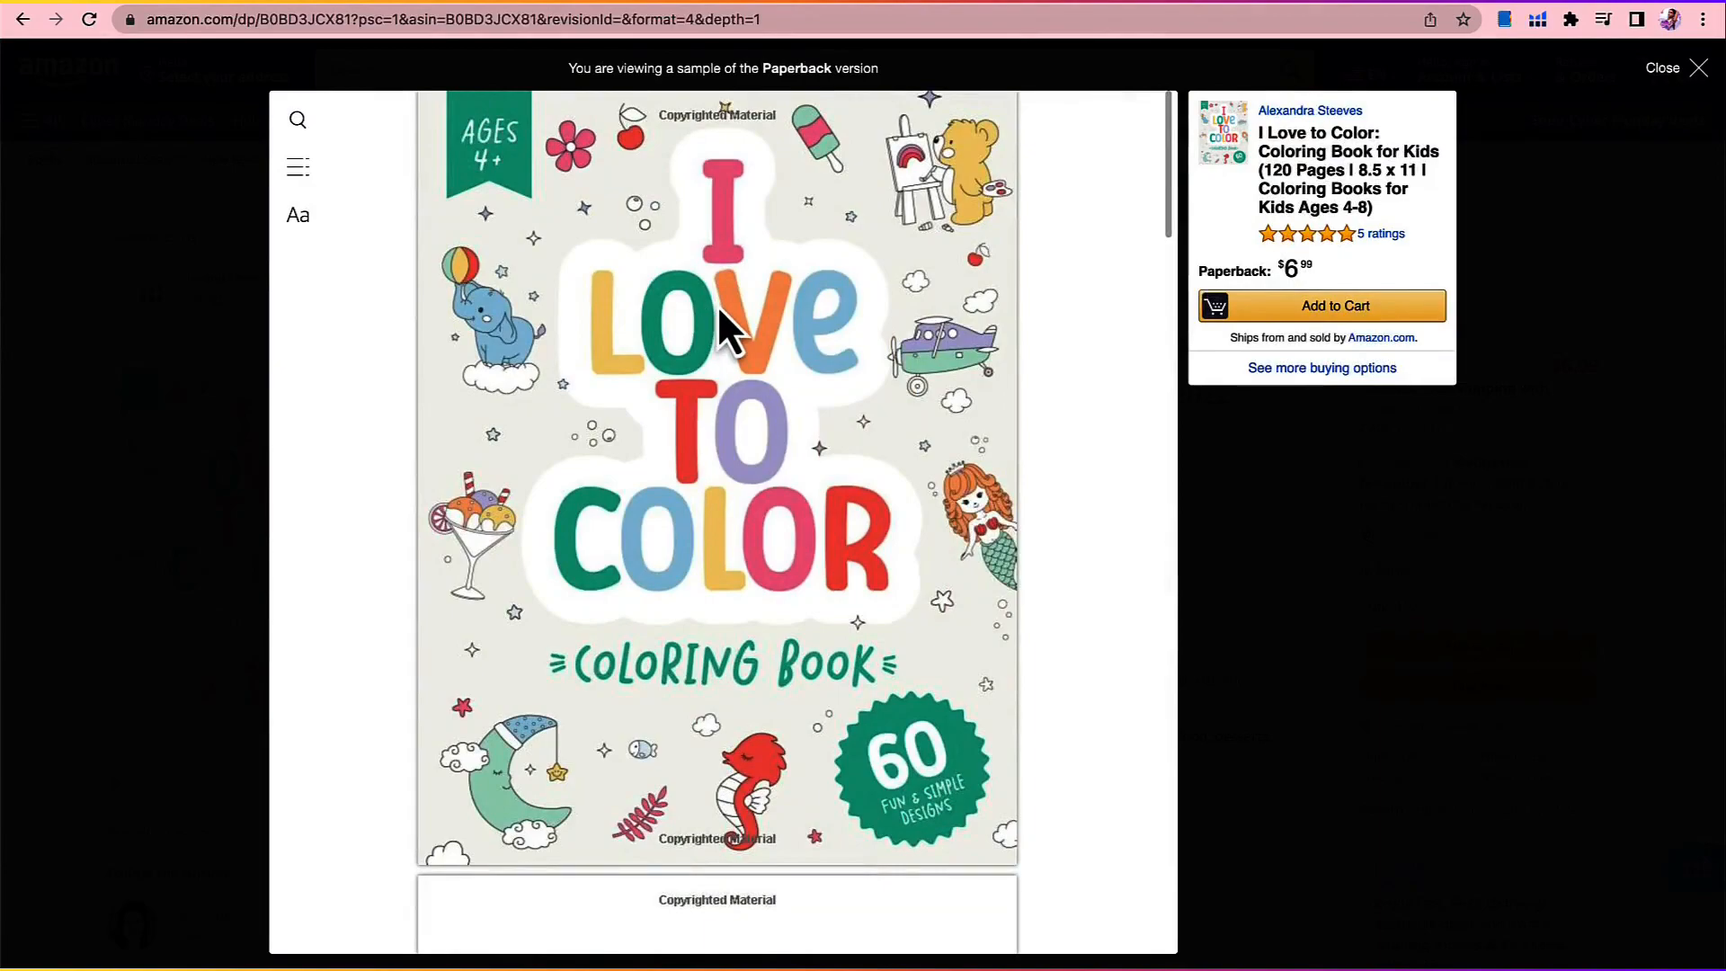
scroll(720, 310, down, 6)
scroll(719, 310, down, 2)
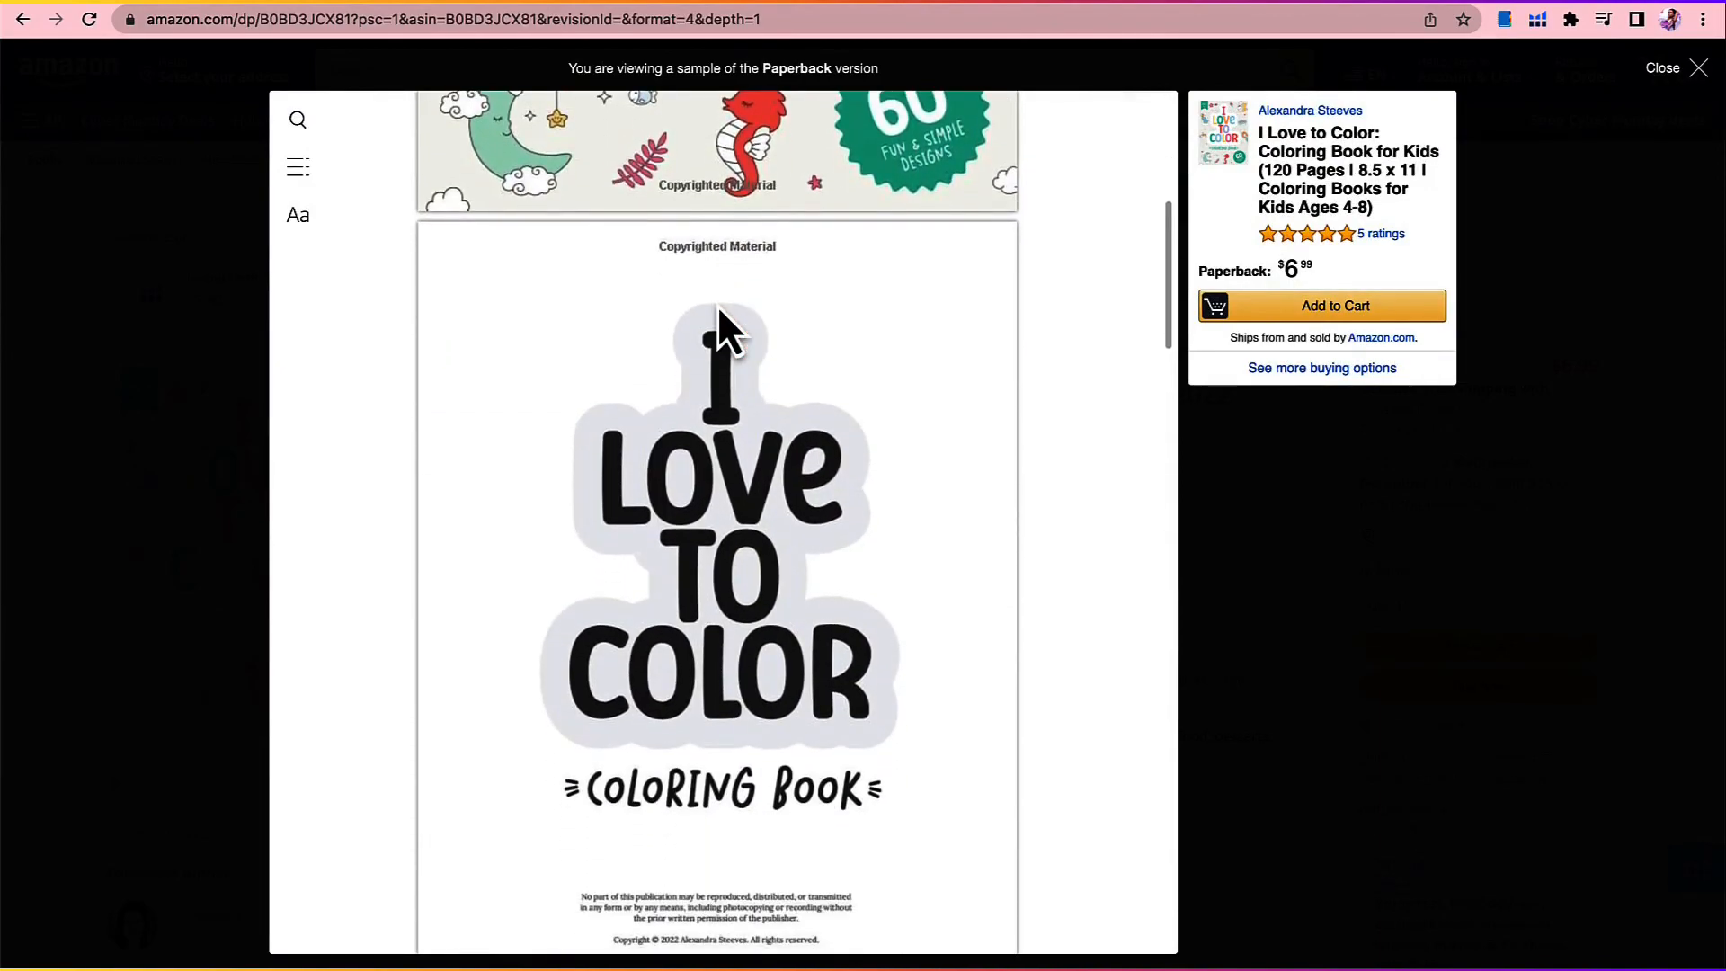
scroll(718, 306, down, 5)
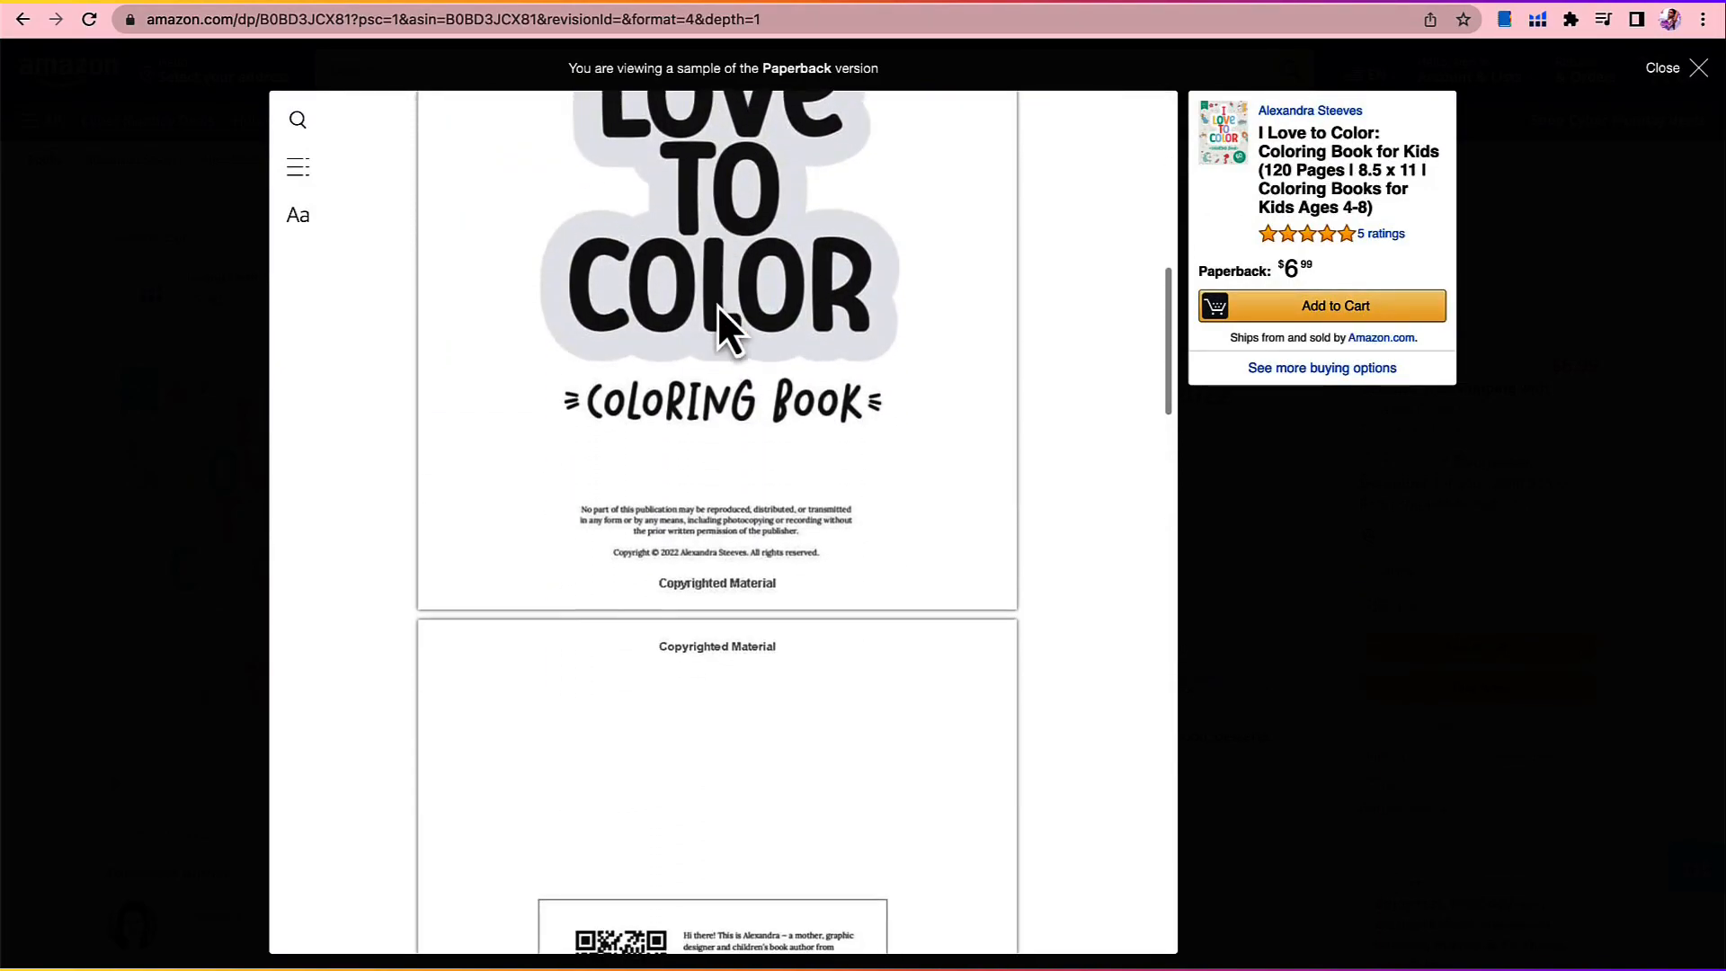
scroll(717, 305, down, 5)
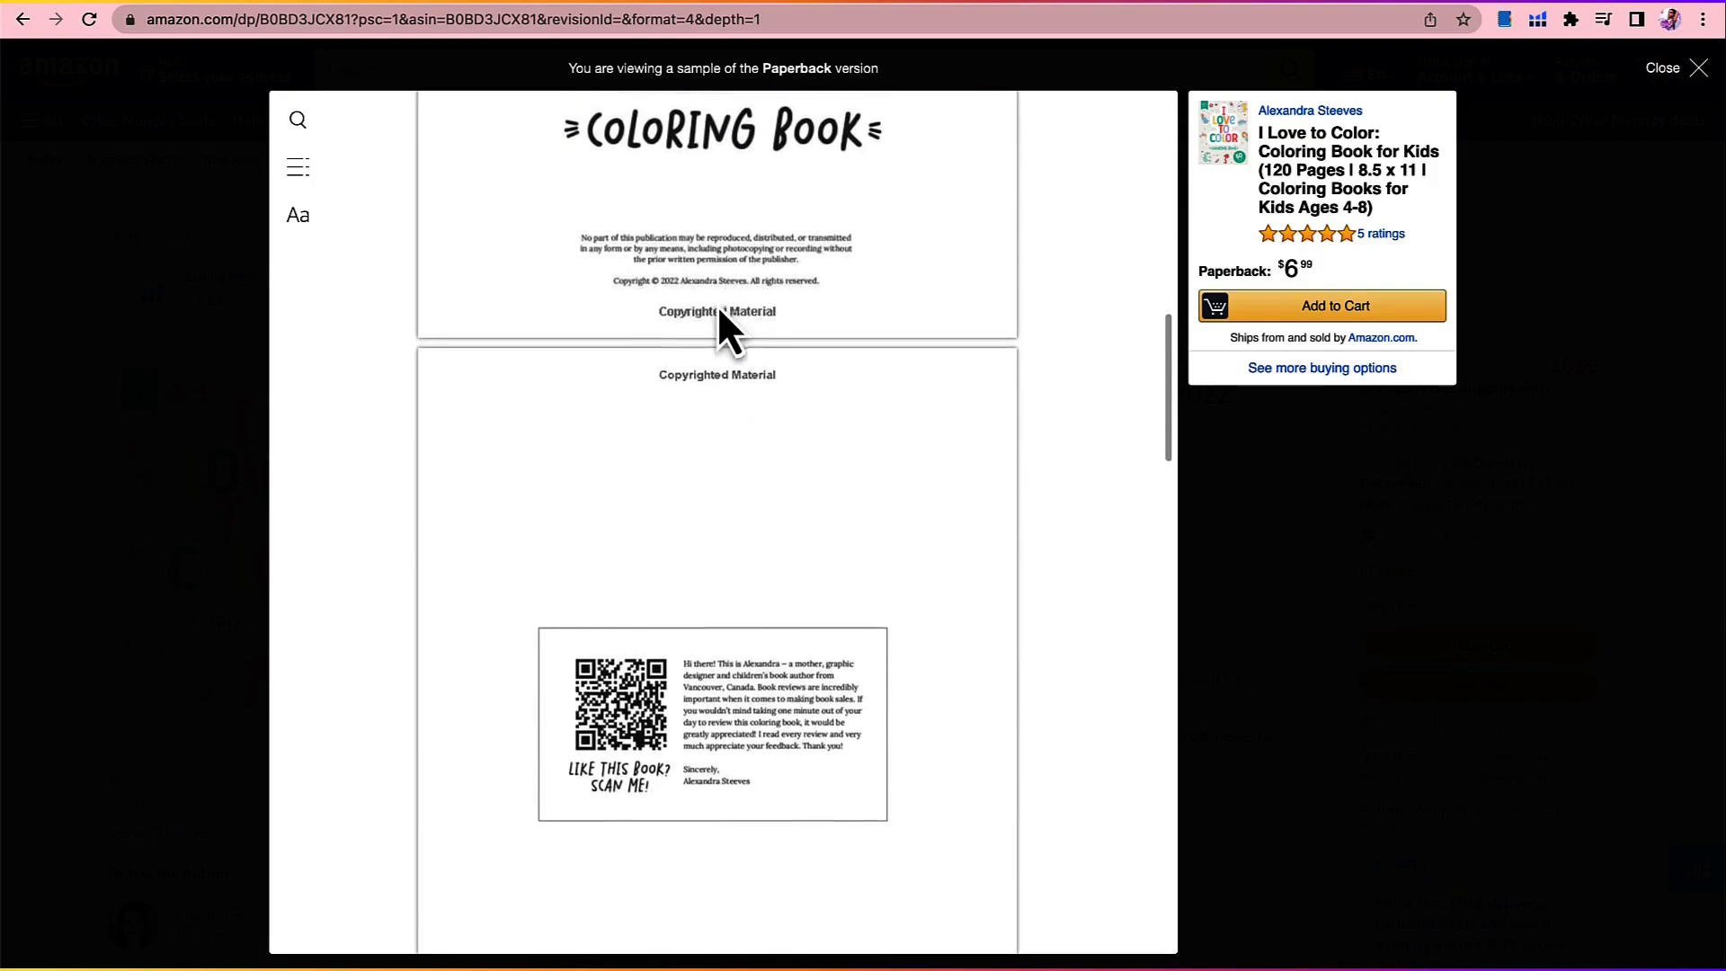
scroll(717, 304, down, 5)
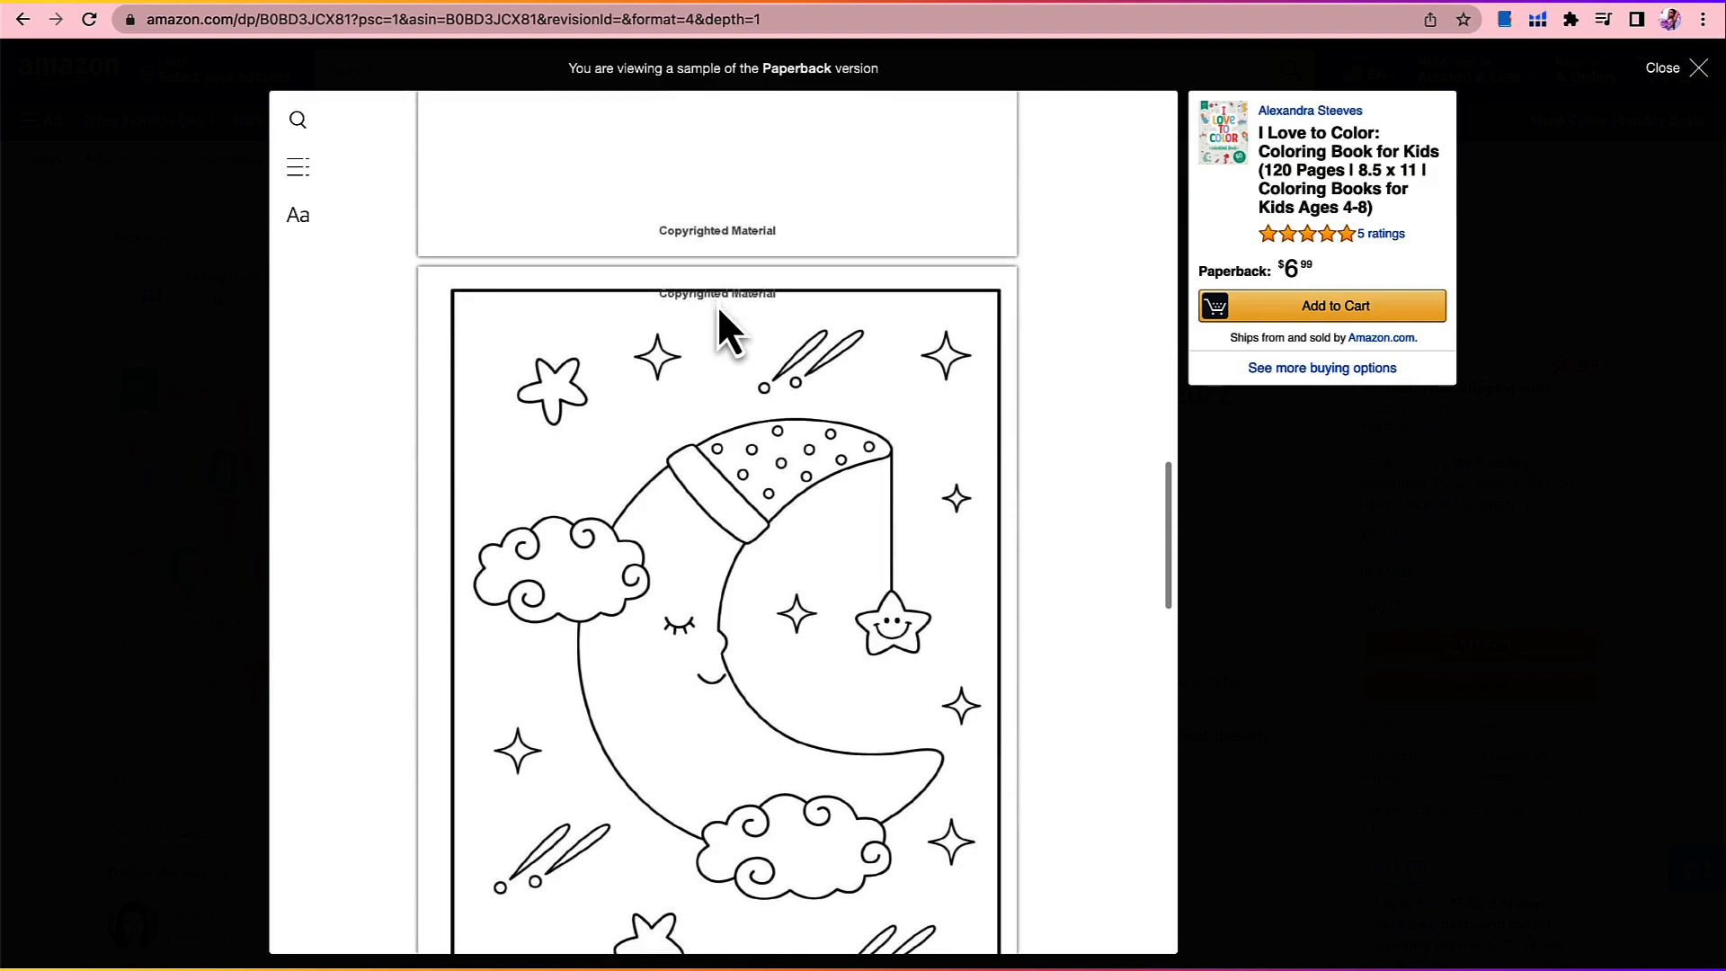
scroll(739, 347, down, 2)
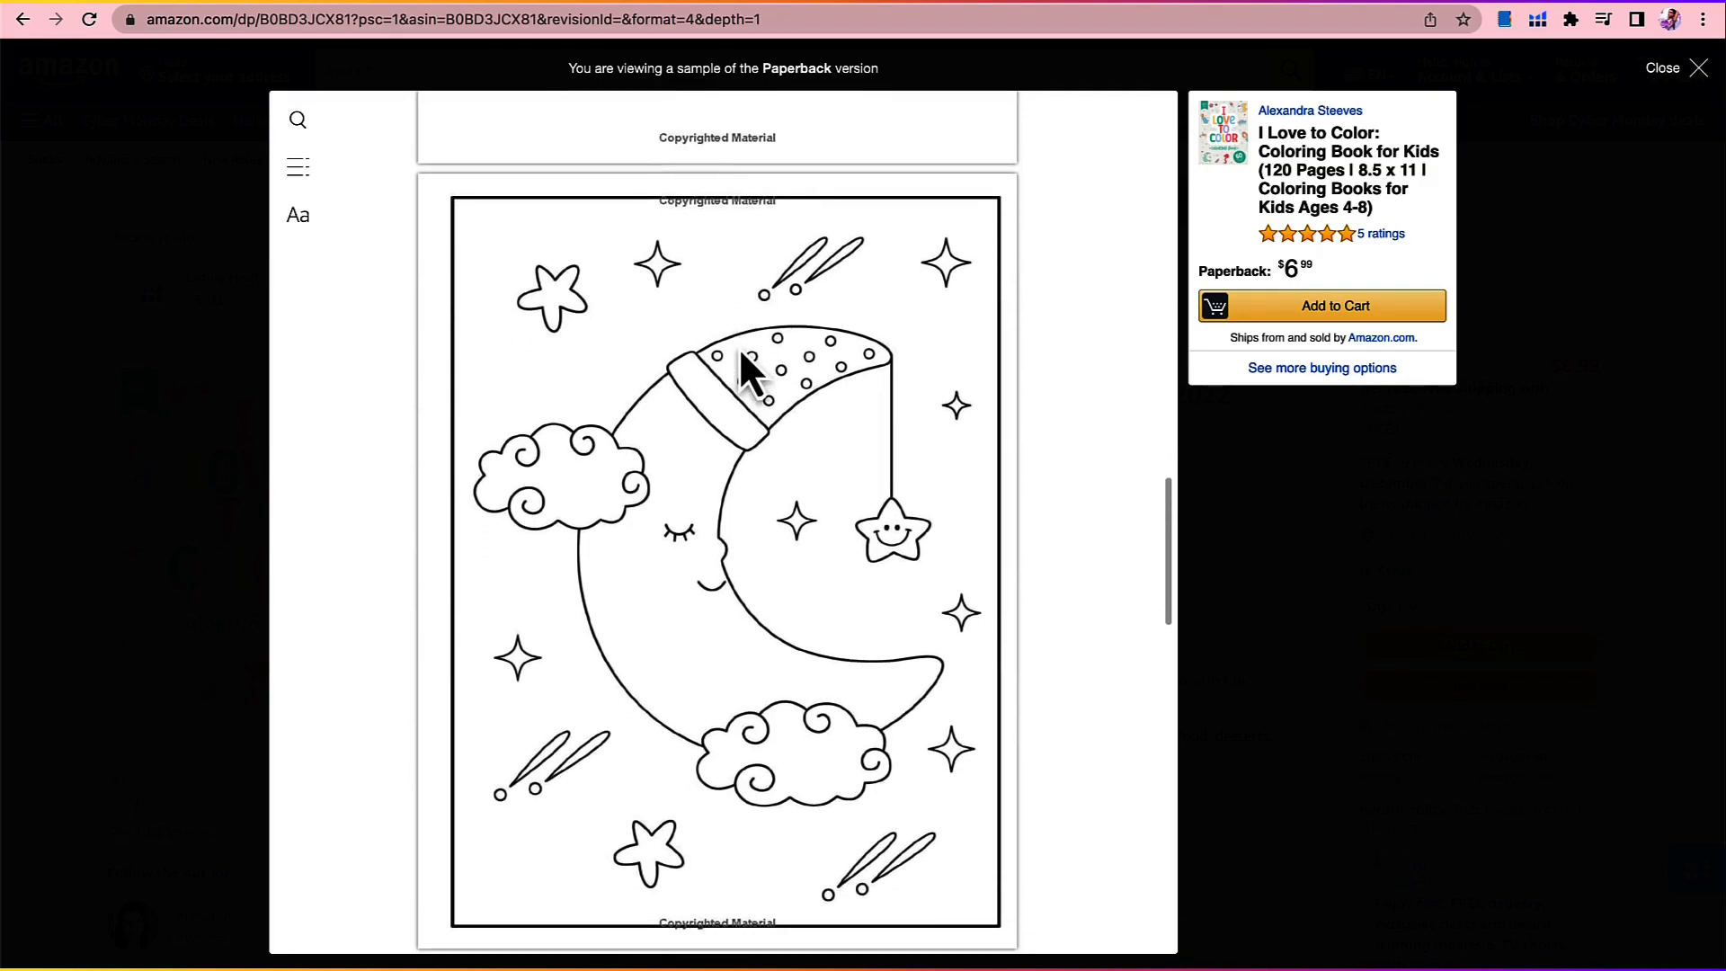
Step: Examine the rest of the book sample, from the airplane coloring page to the back cover's sample designs and related books
scroll(739, 347, down, 2)
scroll(739, 347, down, 6)
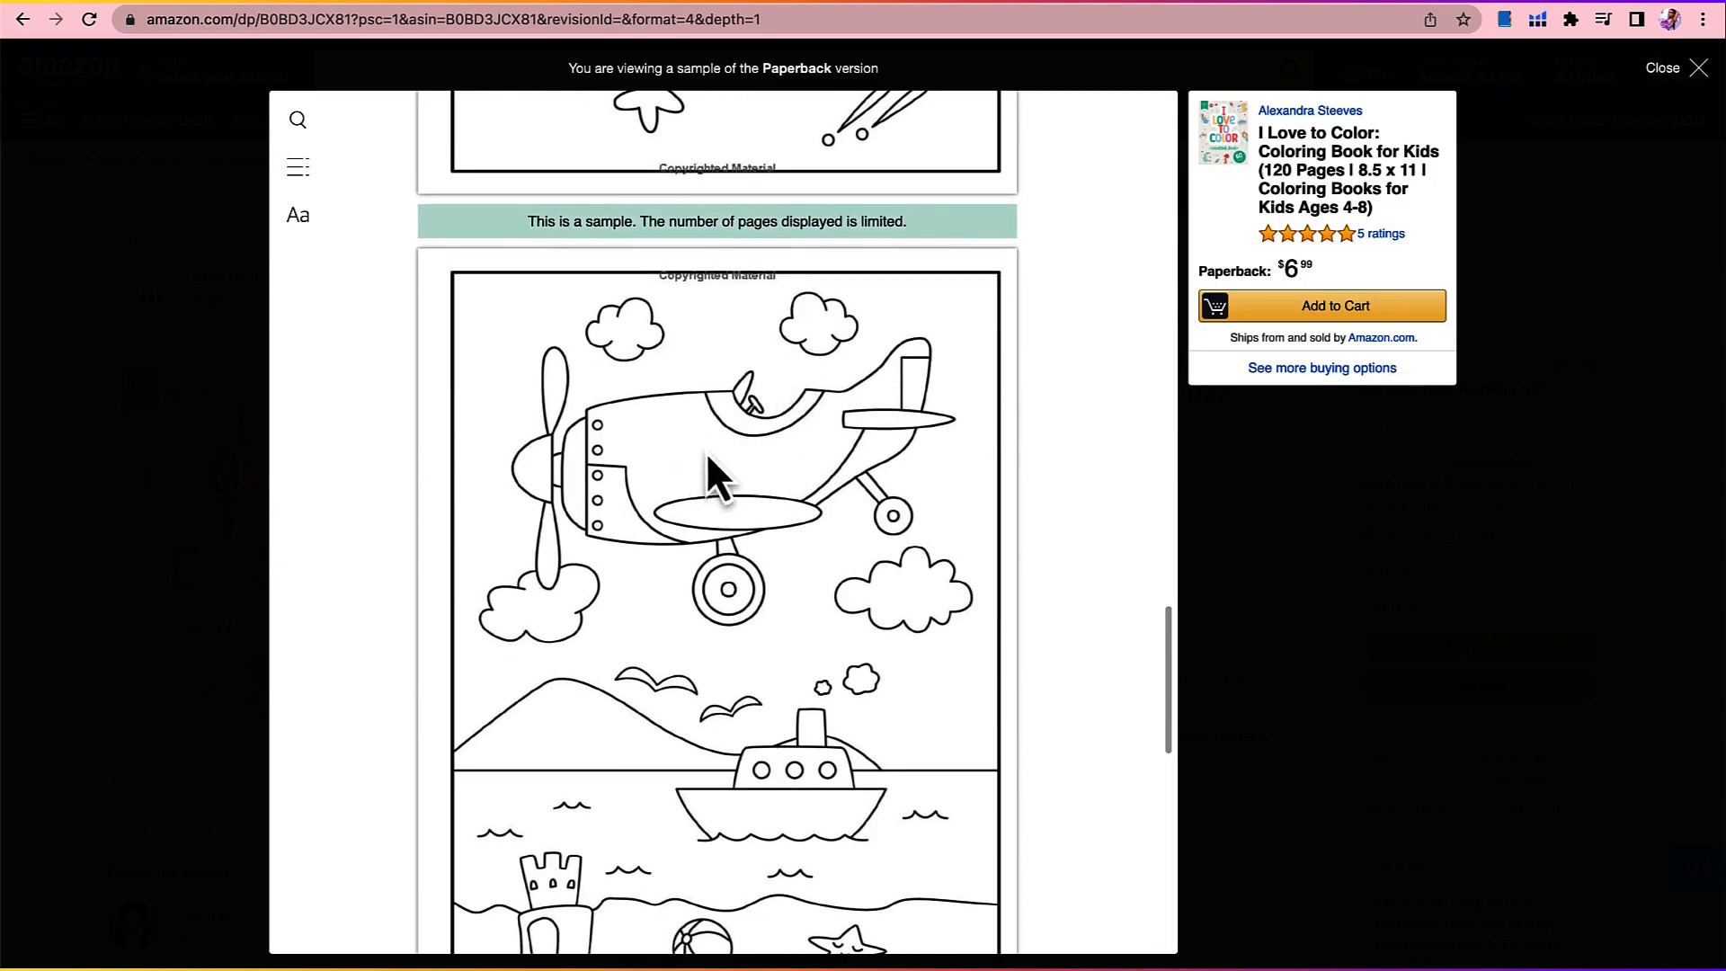
scroll(708, 456, down, 2)
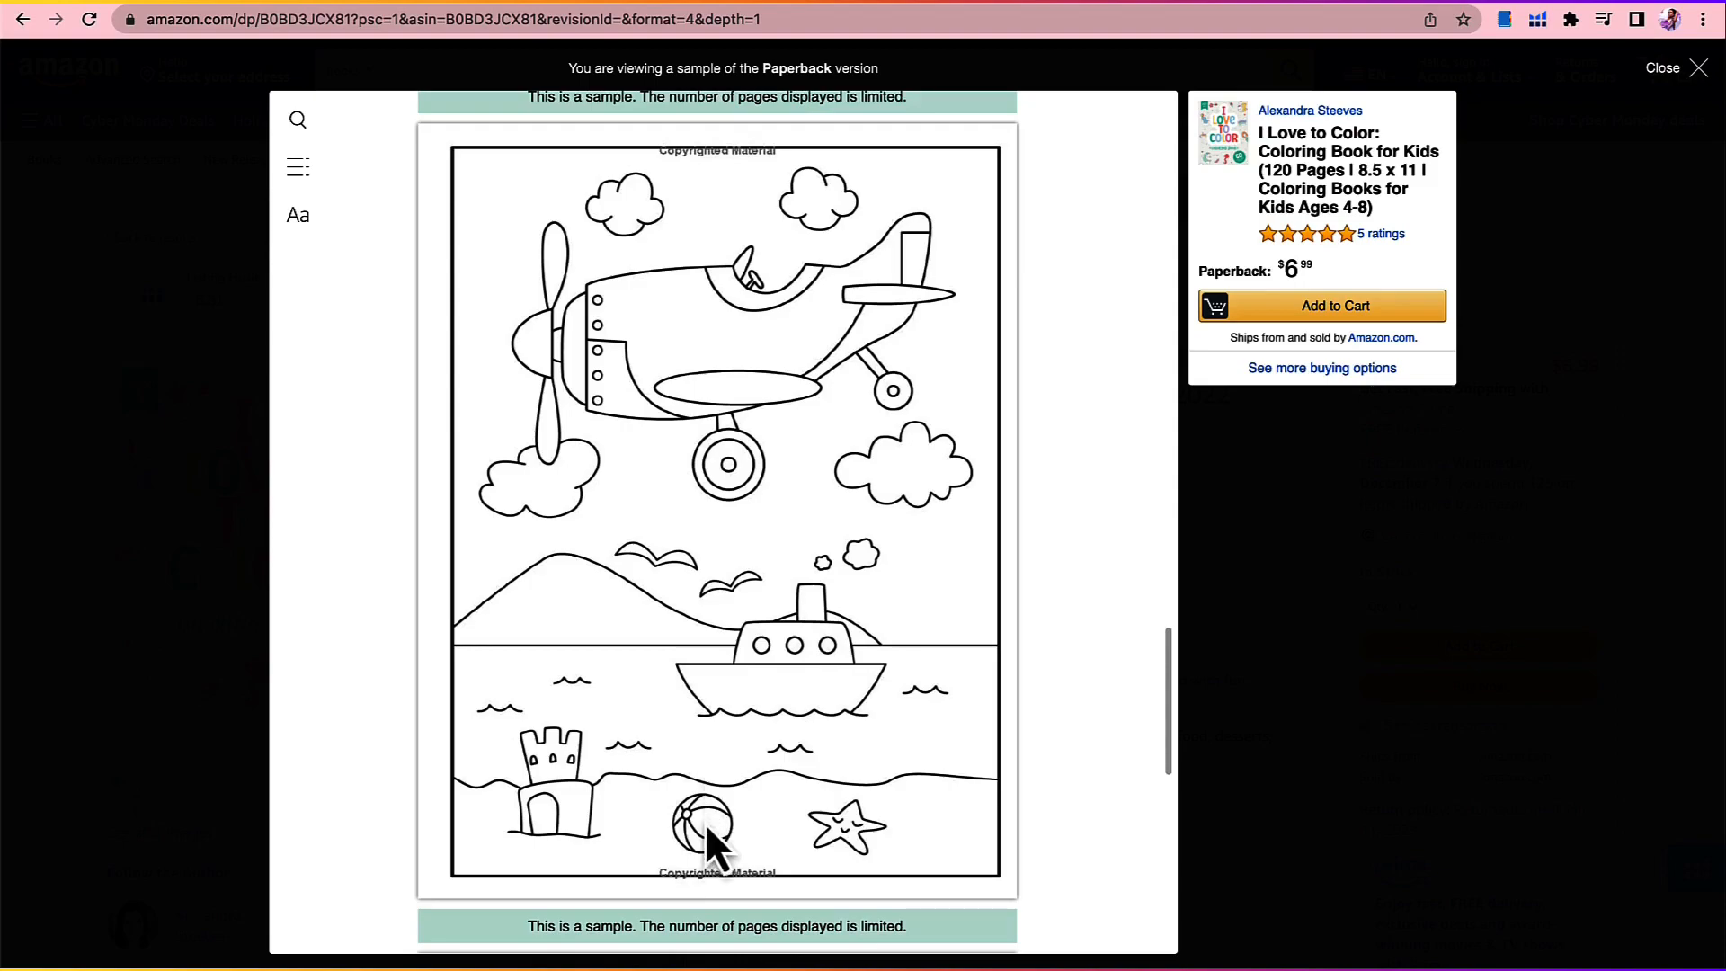
scroll(816, 737, down, 2)
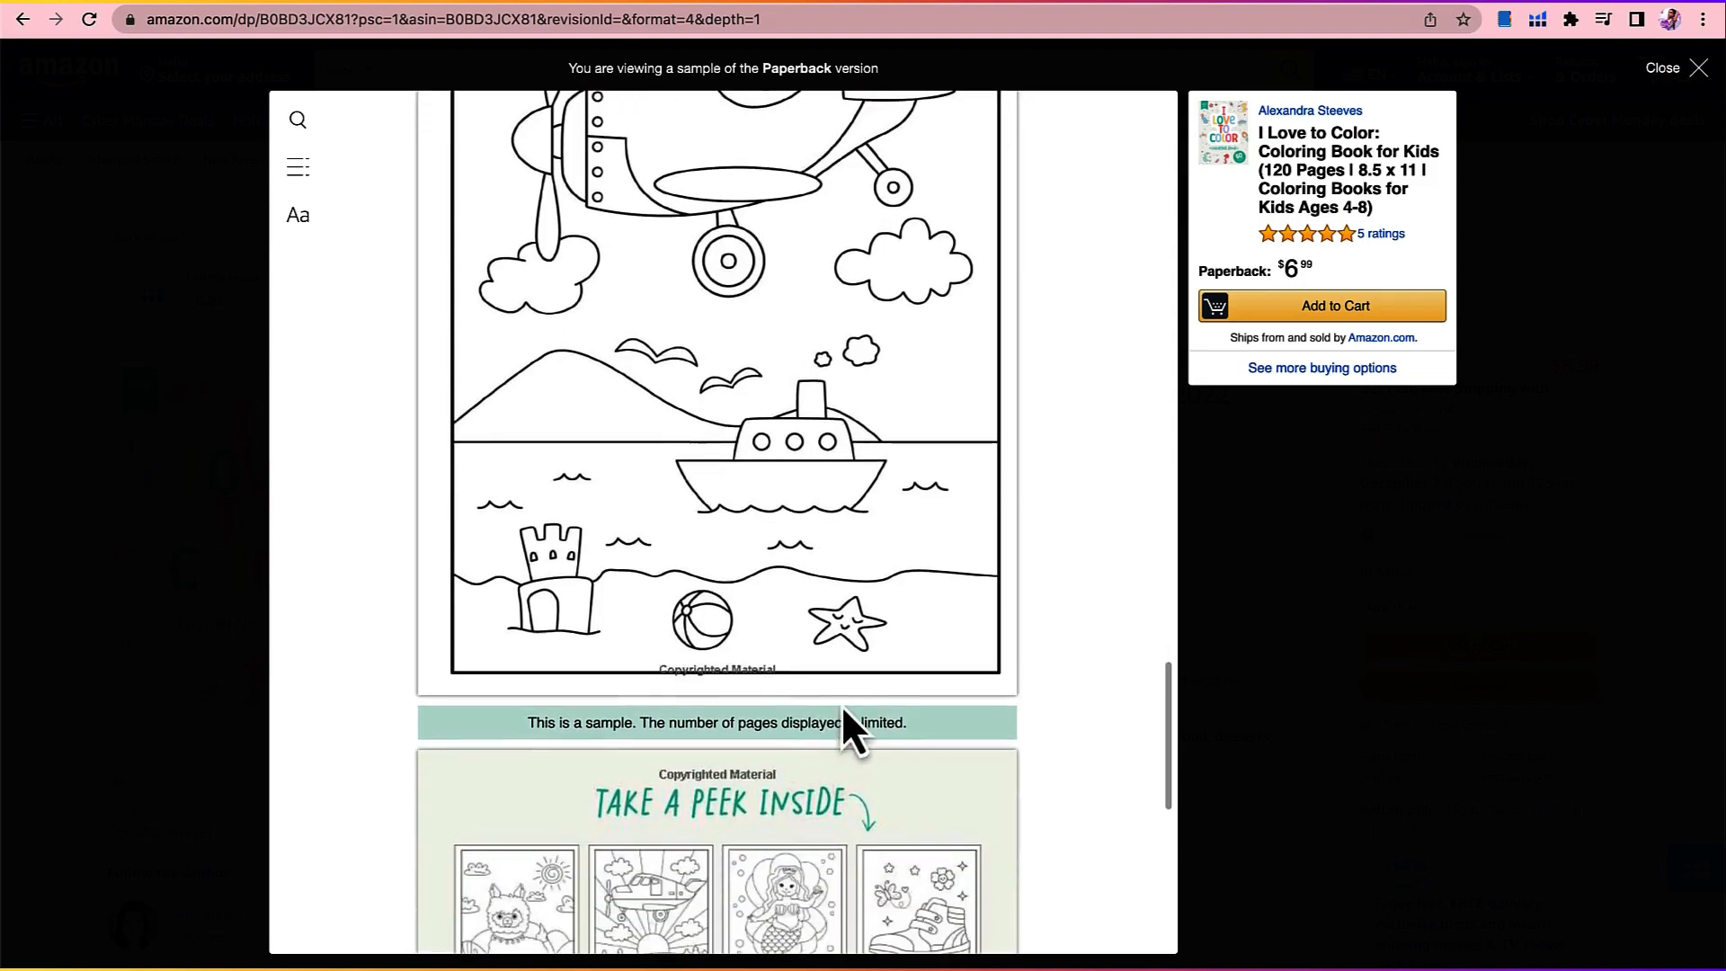
scroll(840, 712, down, 5)
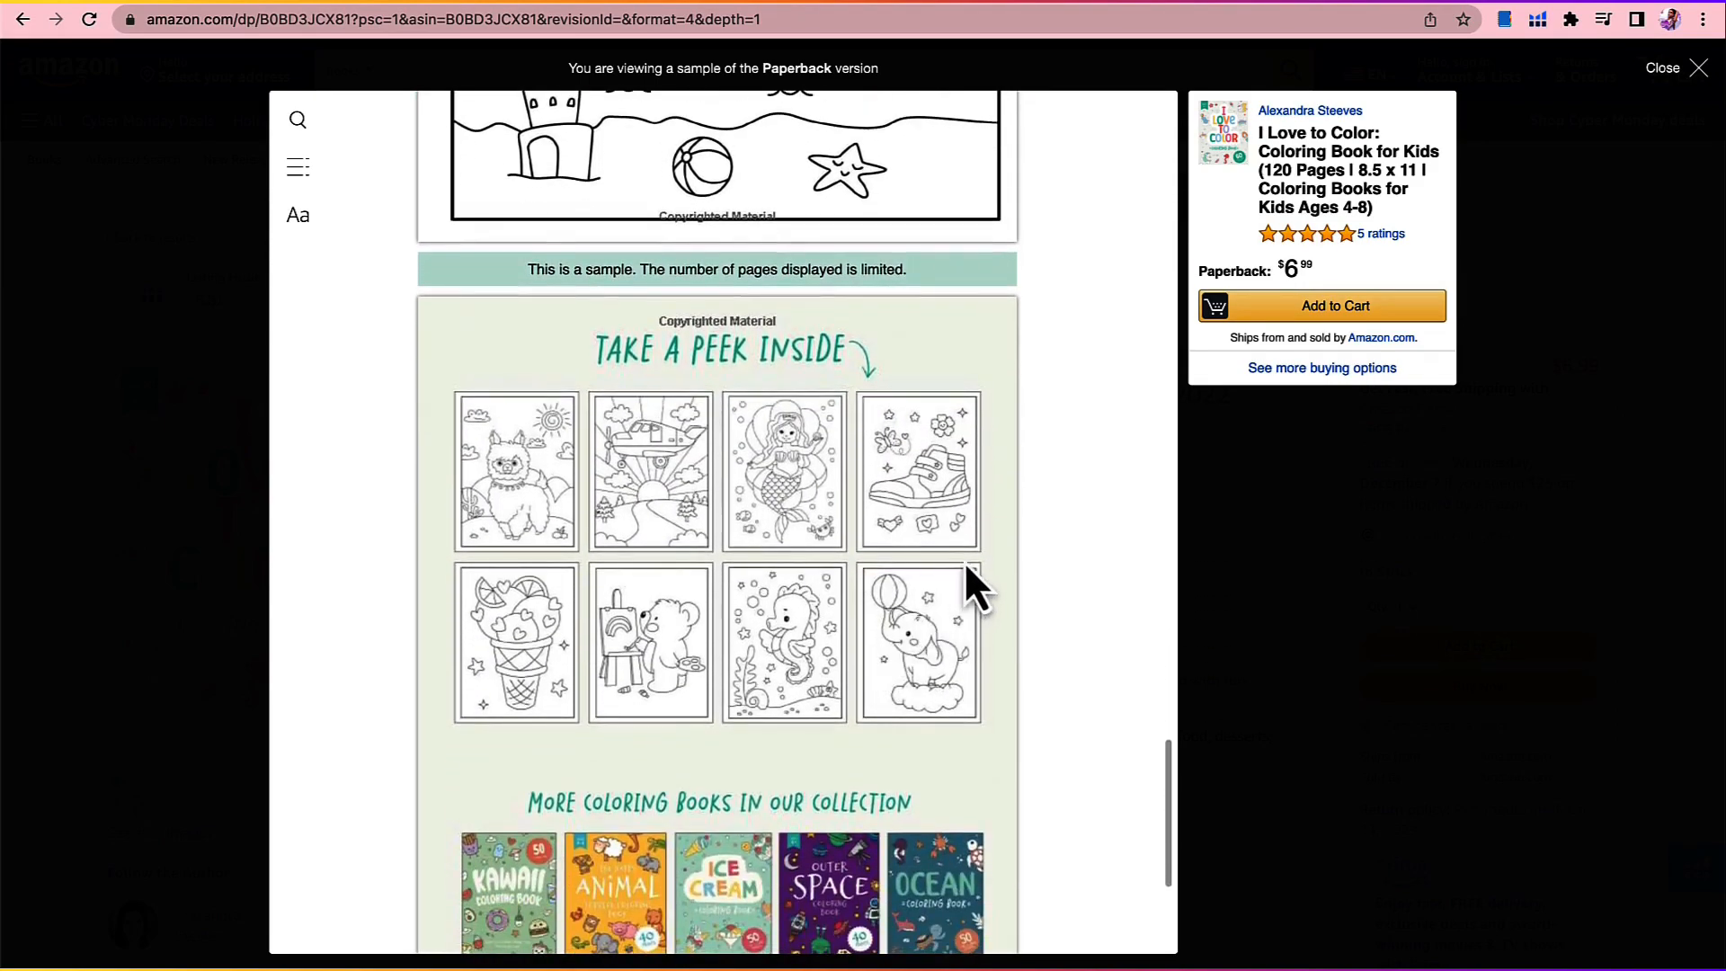
scroll(1007, 522, down, 1)
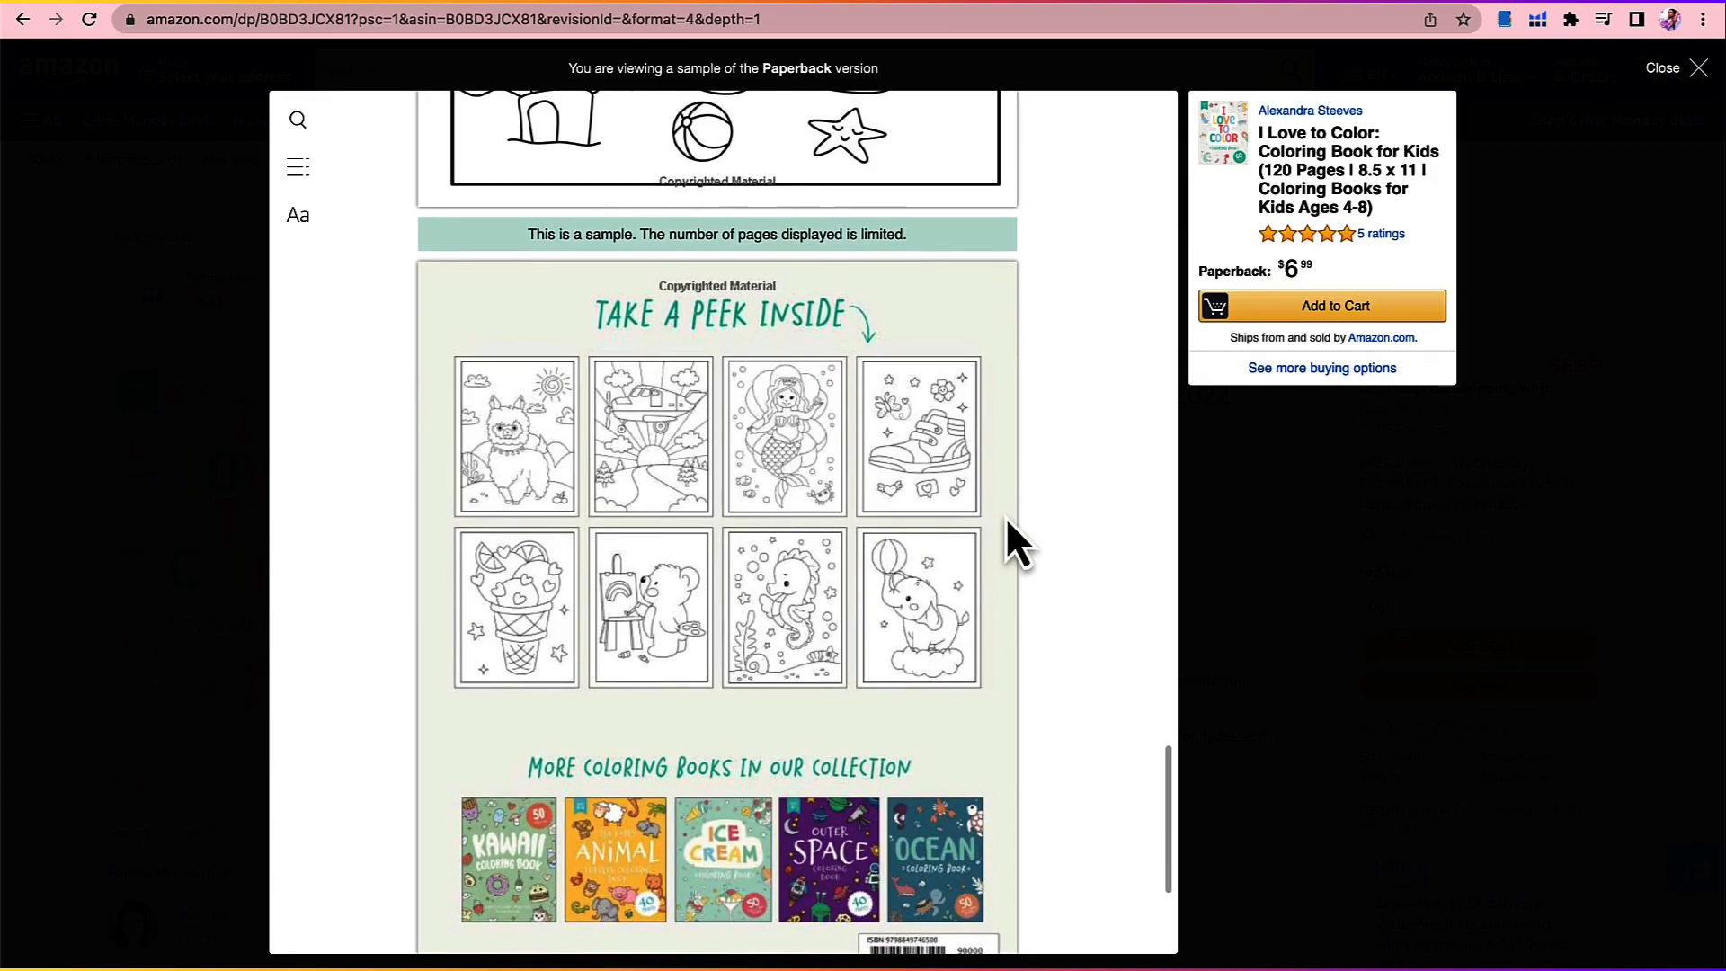
Step: Close the sample preview and examine the listing's promotional images, comparison table, product details and best seller ranks
scroll(987, 516, down, 1)
scroll(988, 535, down, 10)
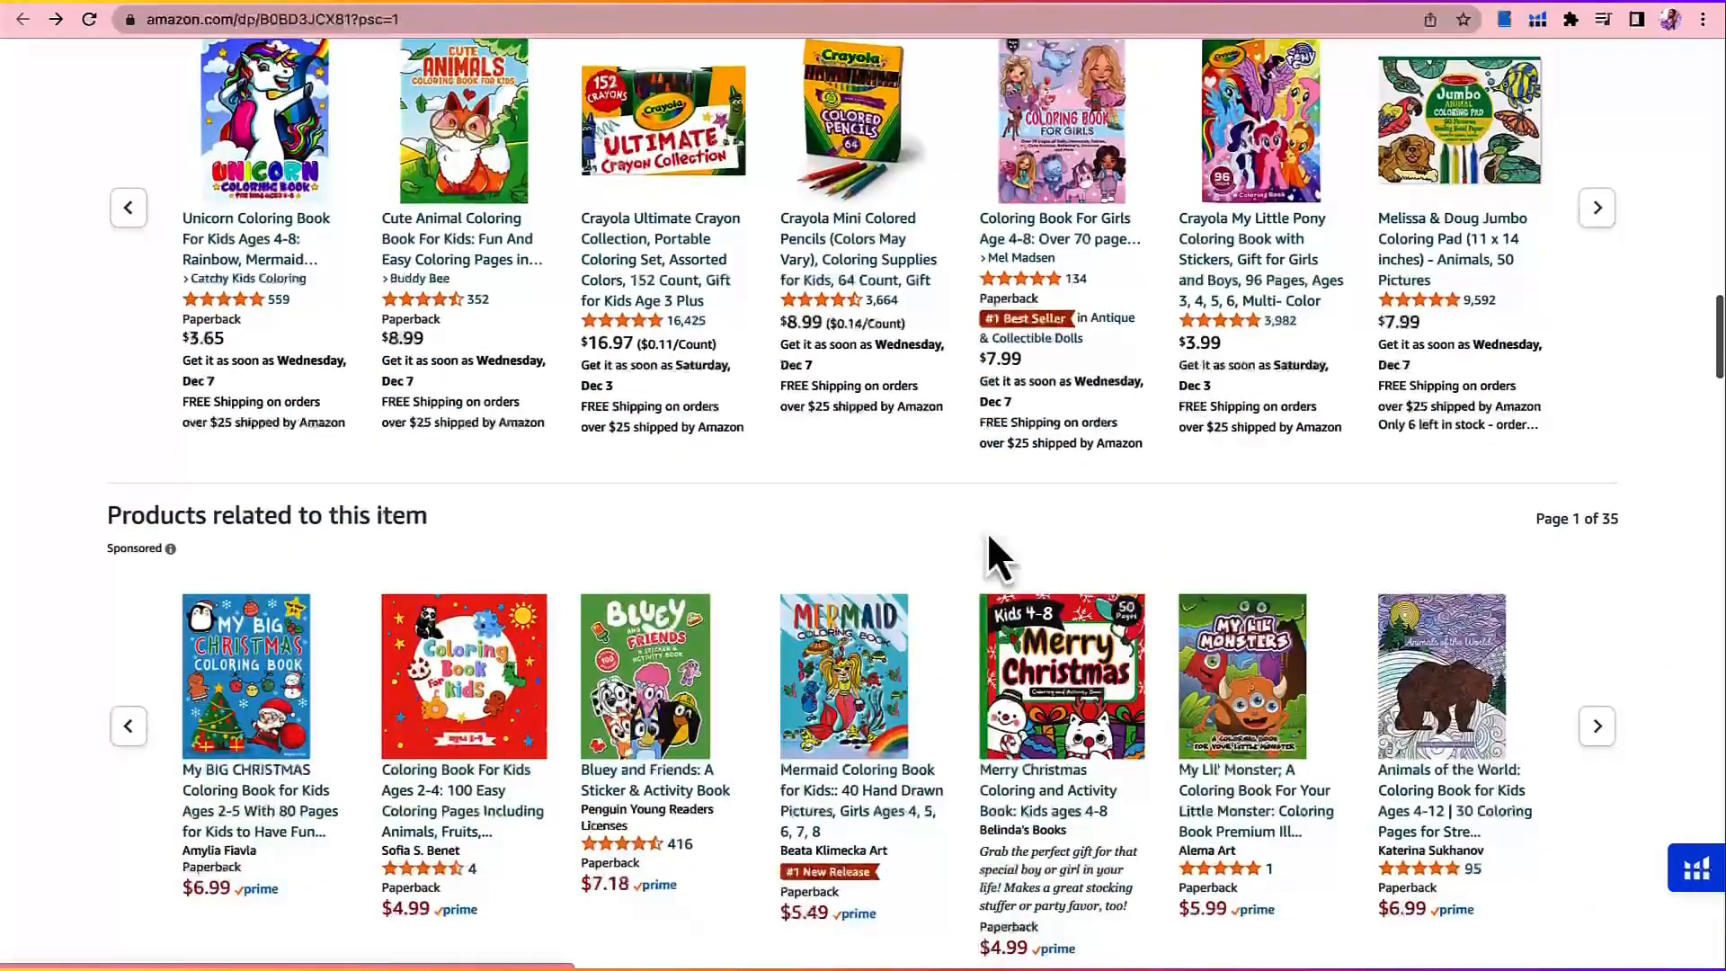
scroll(987, 532, down, 15)
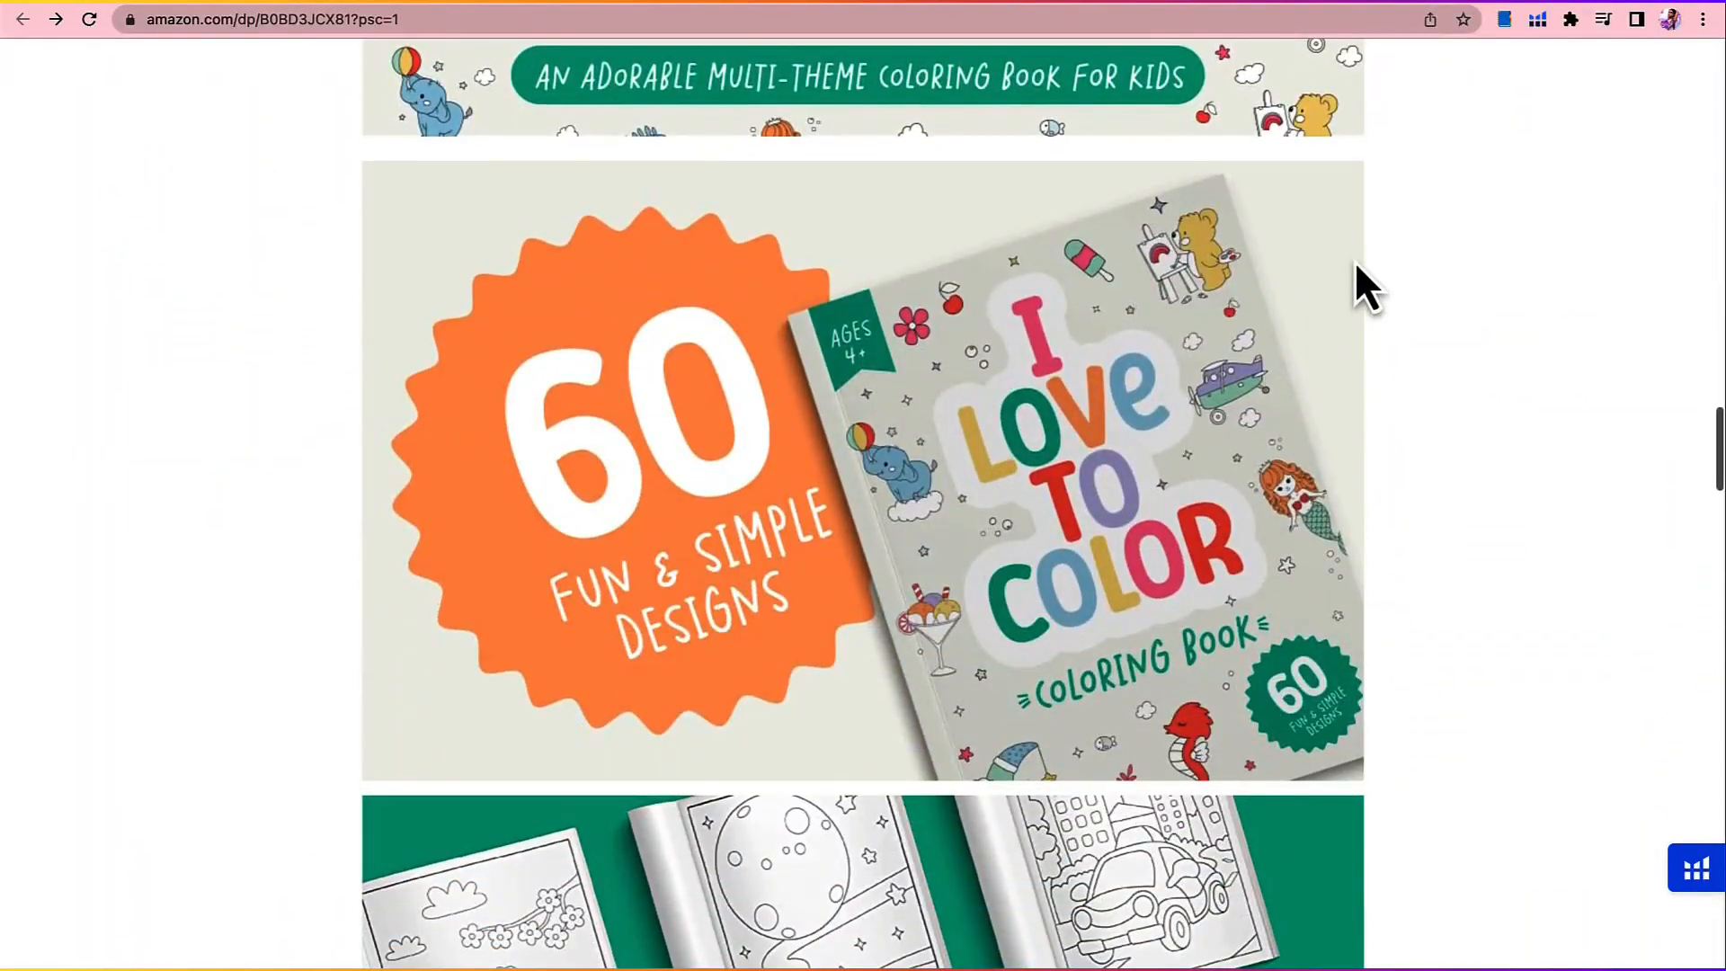
scroll(1355, 261, down, 7)
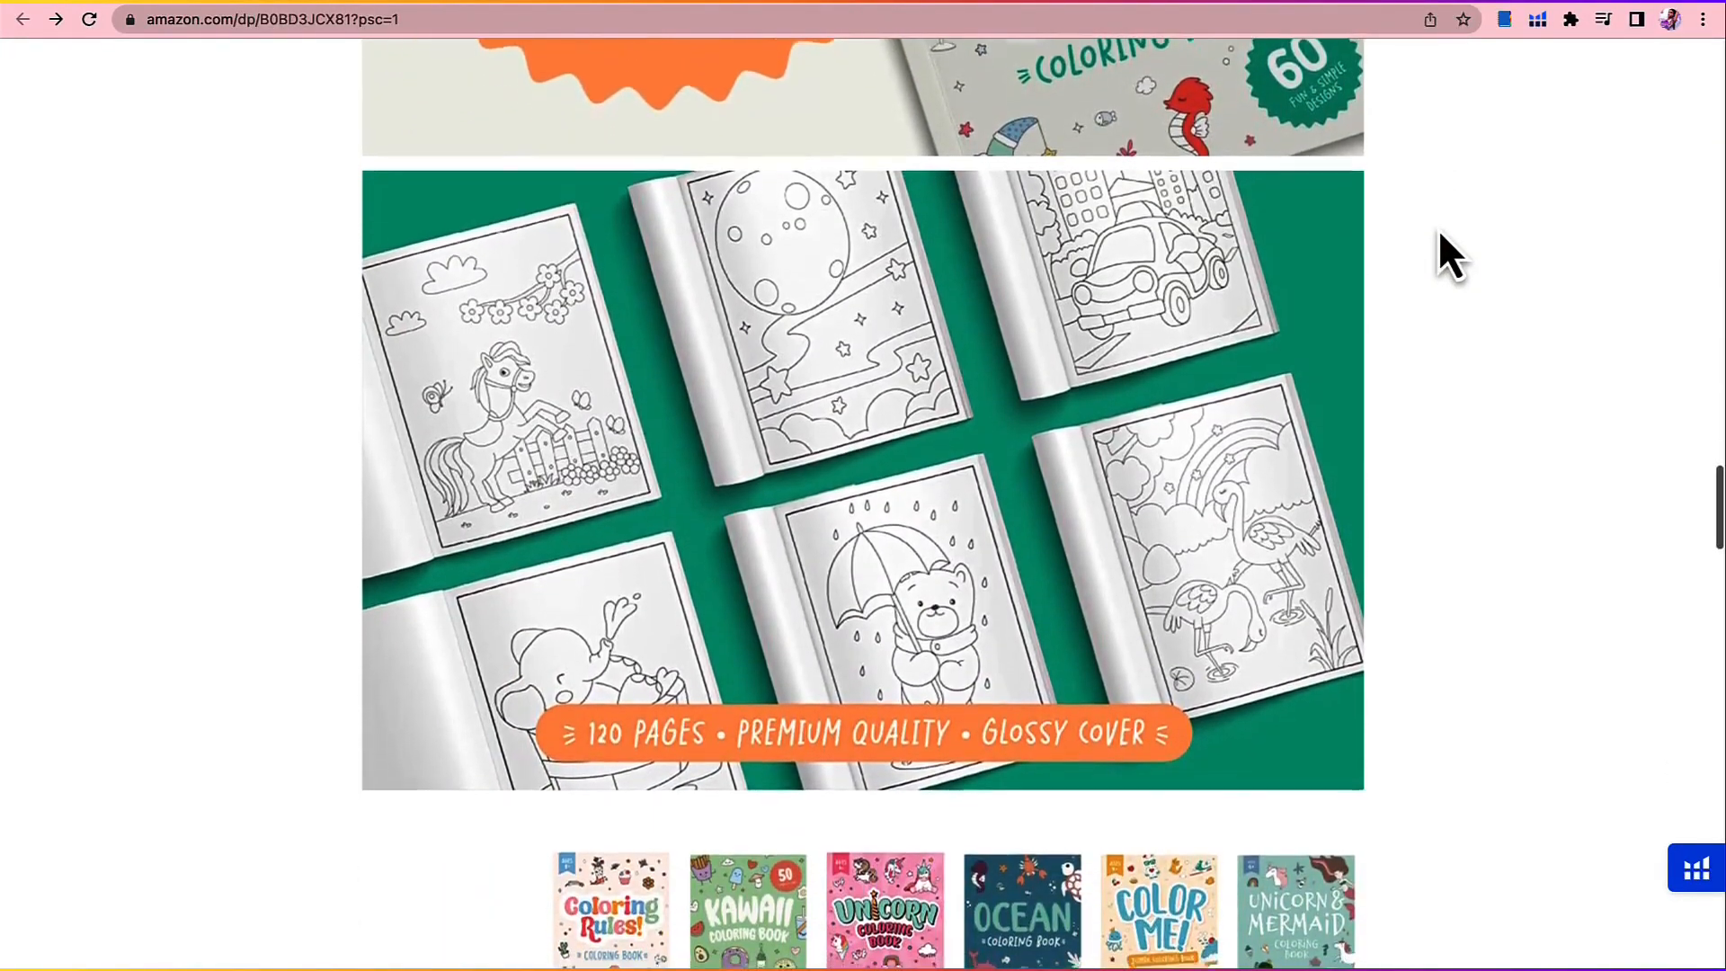
scroll(1439, 232, down, 10)
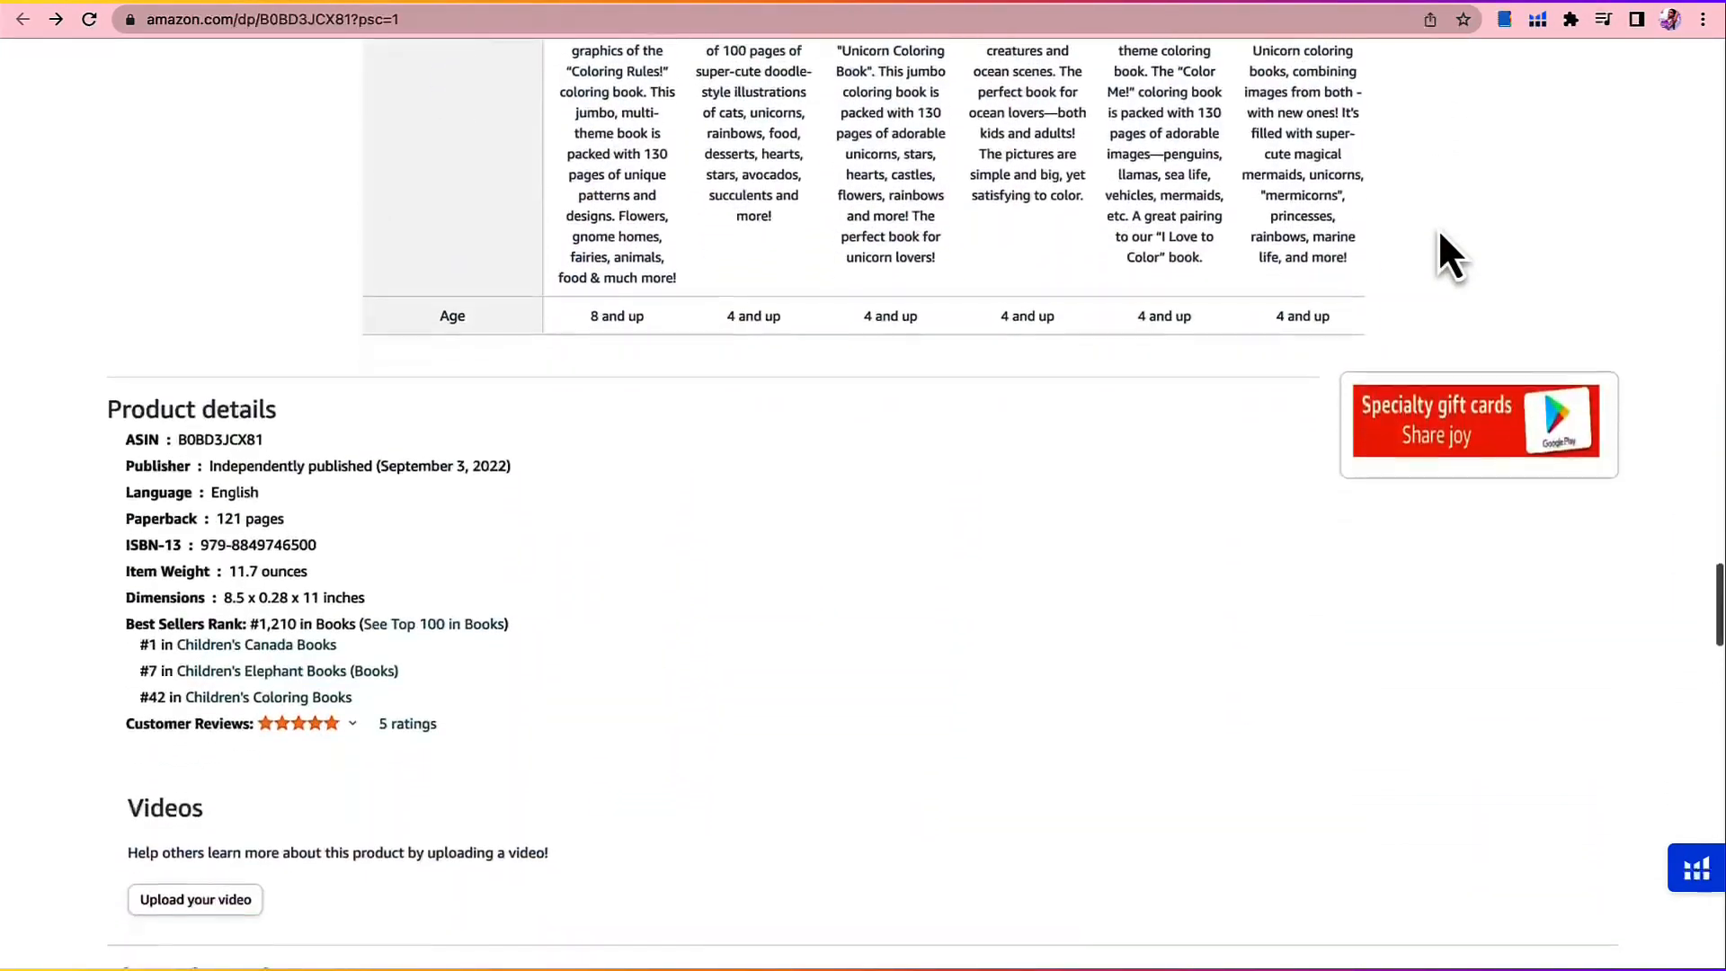
scroll(1438, 228, down, 15)
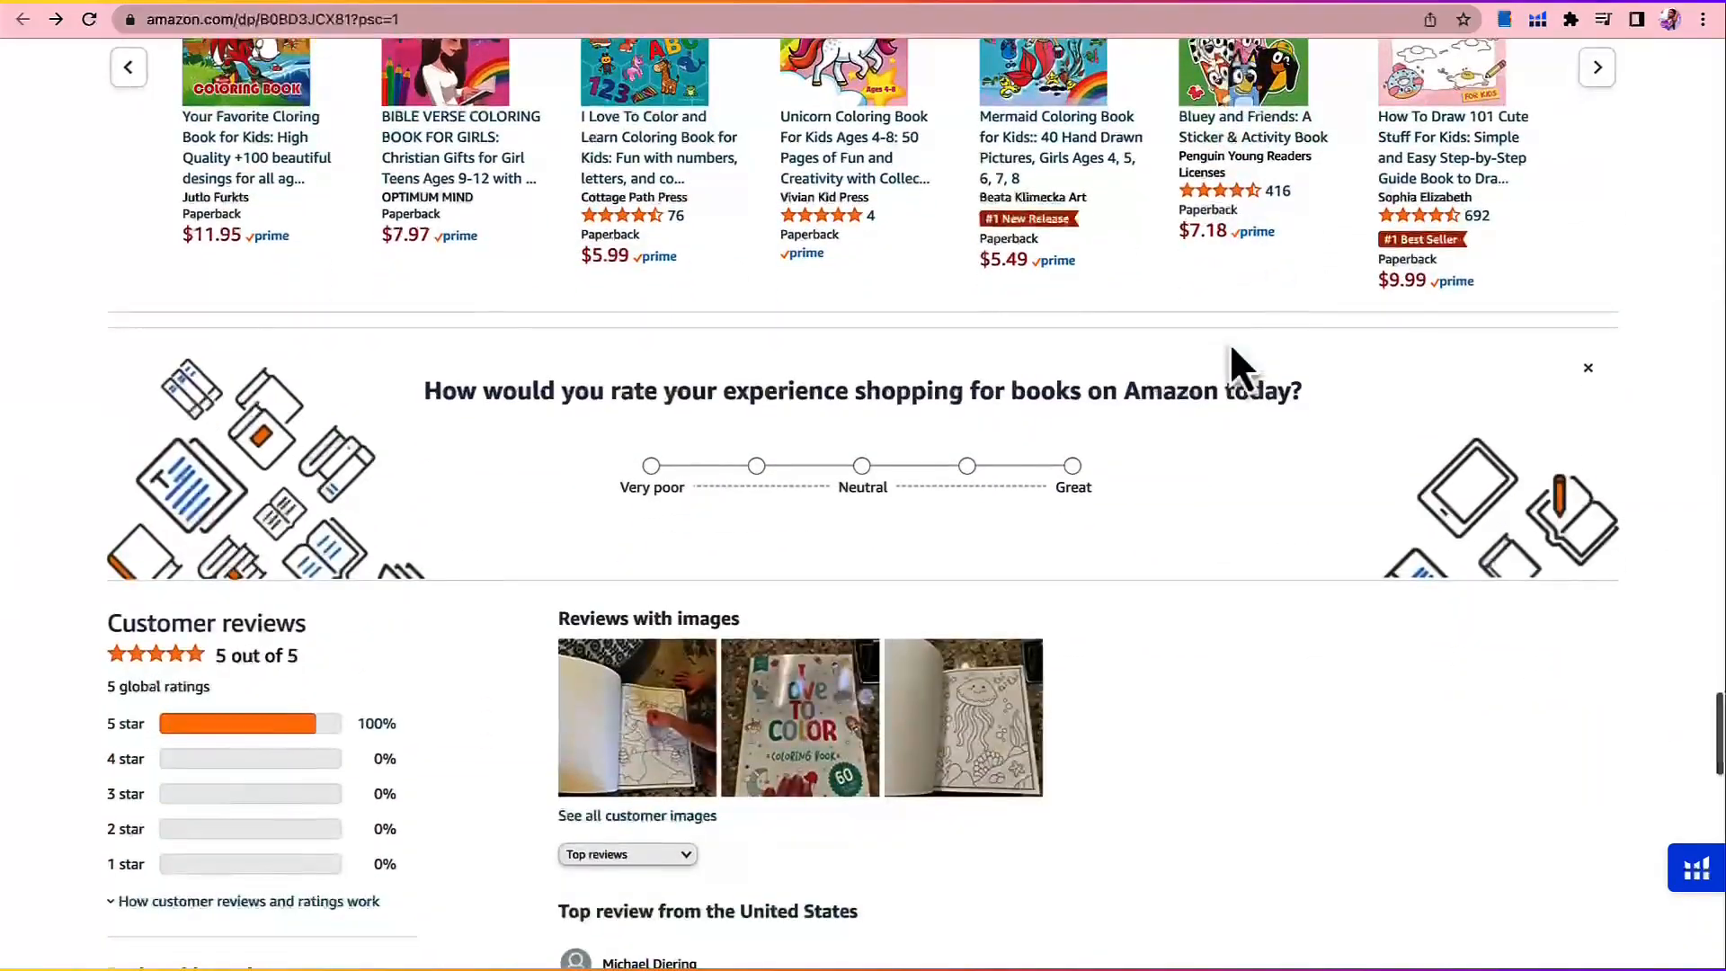
Step: View all three customer review photos of "I Love to Color" and close the review image gallery
scroll(1230, 343, down, 2)
click(639, 585)
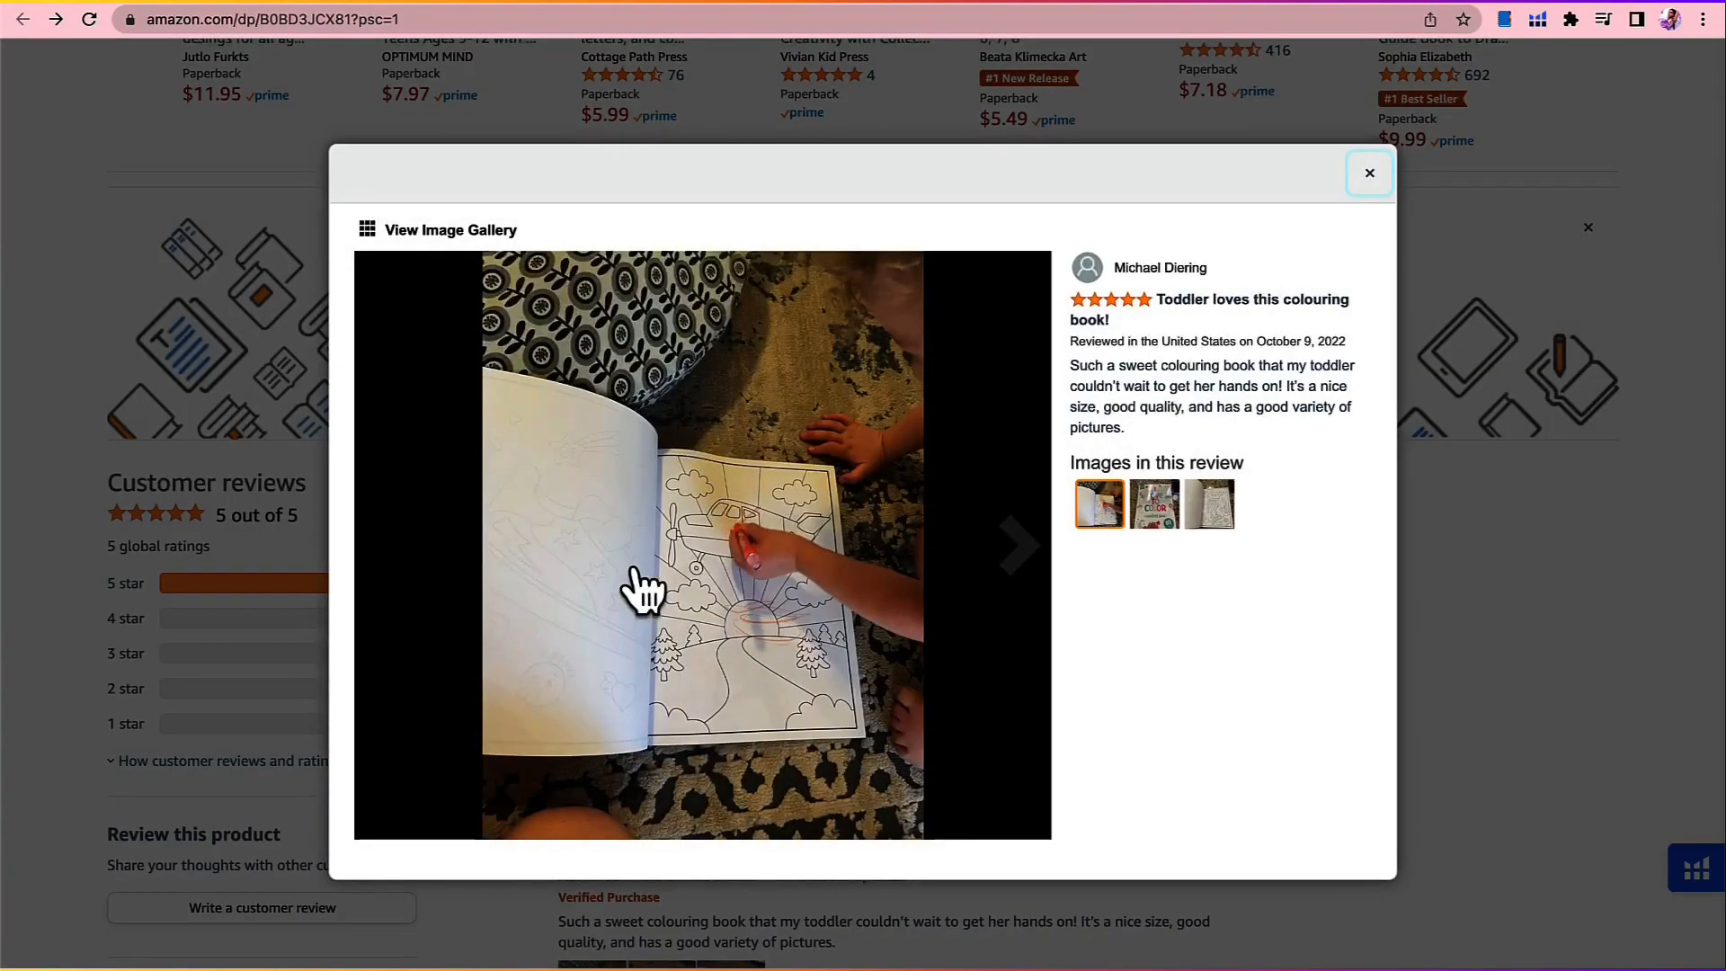
click(1024, 562)
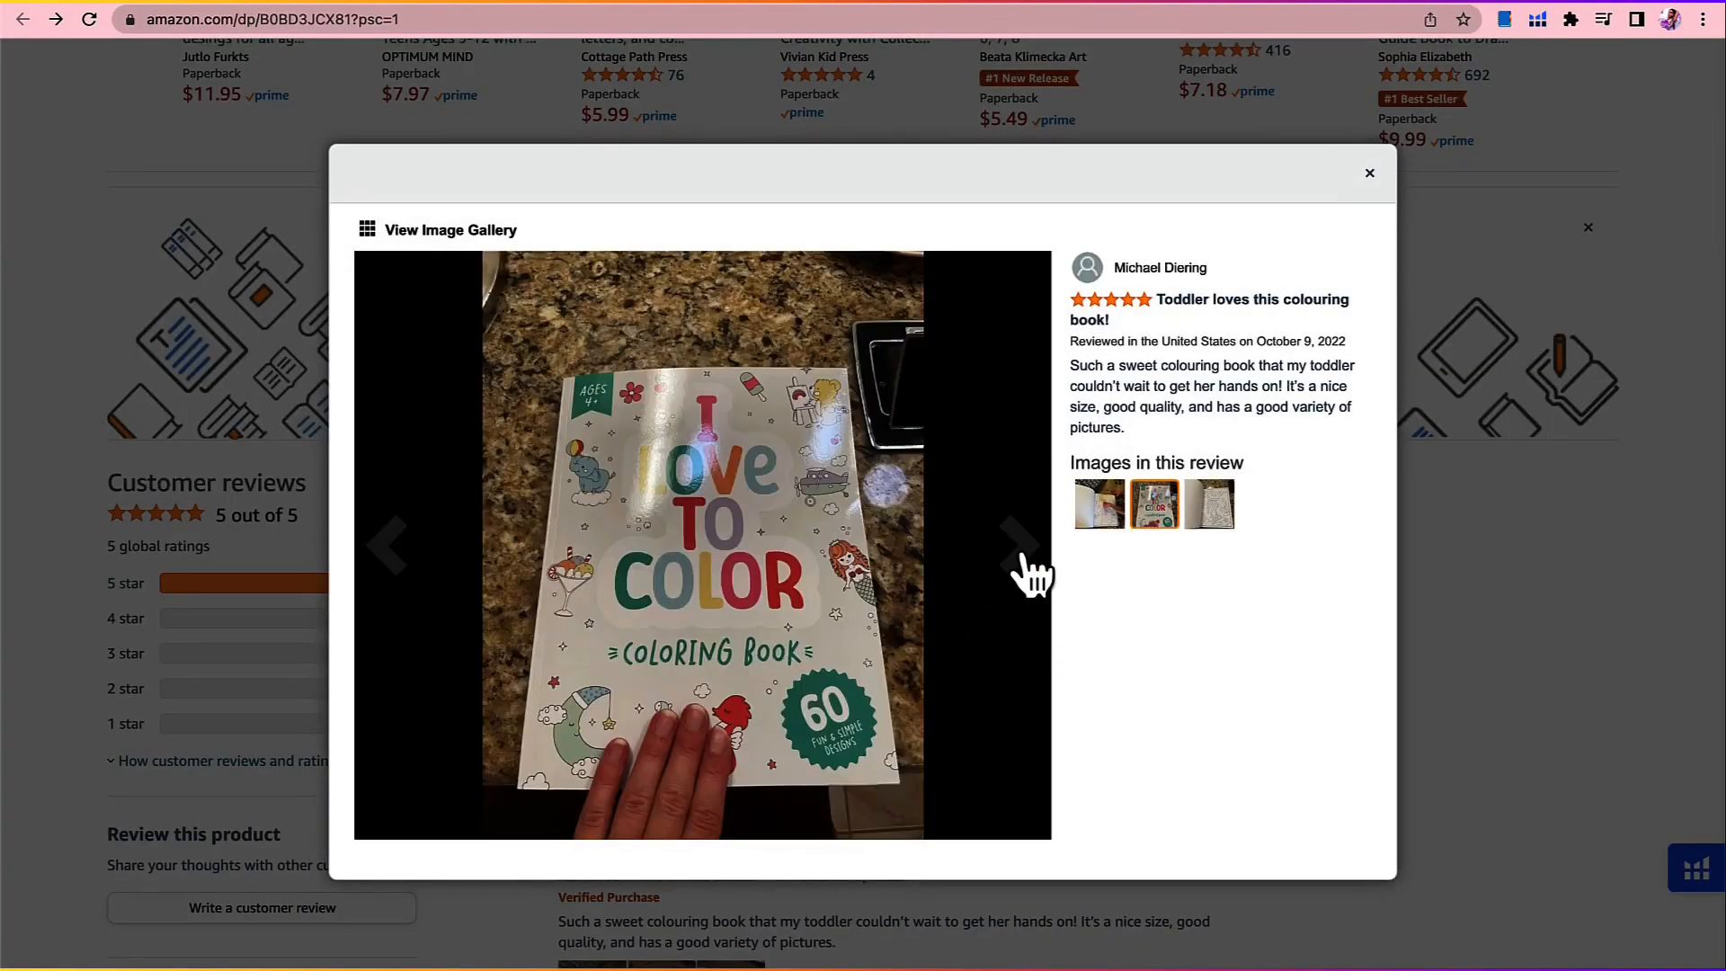
click(1025, 562)
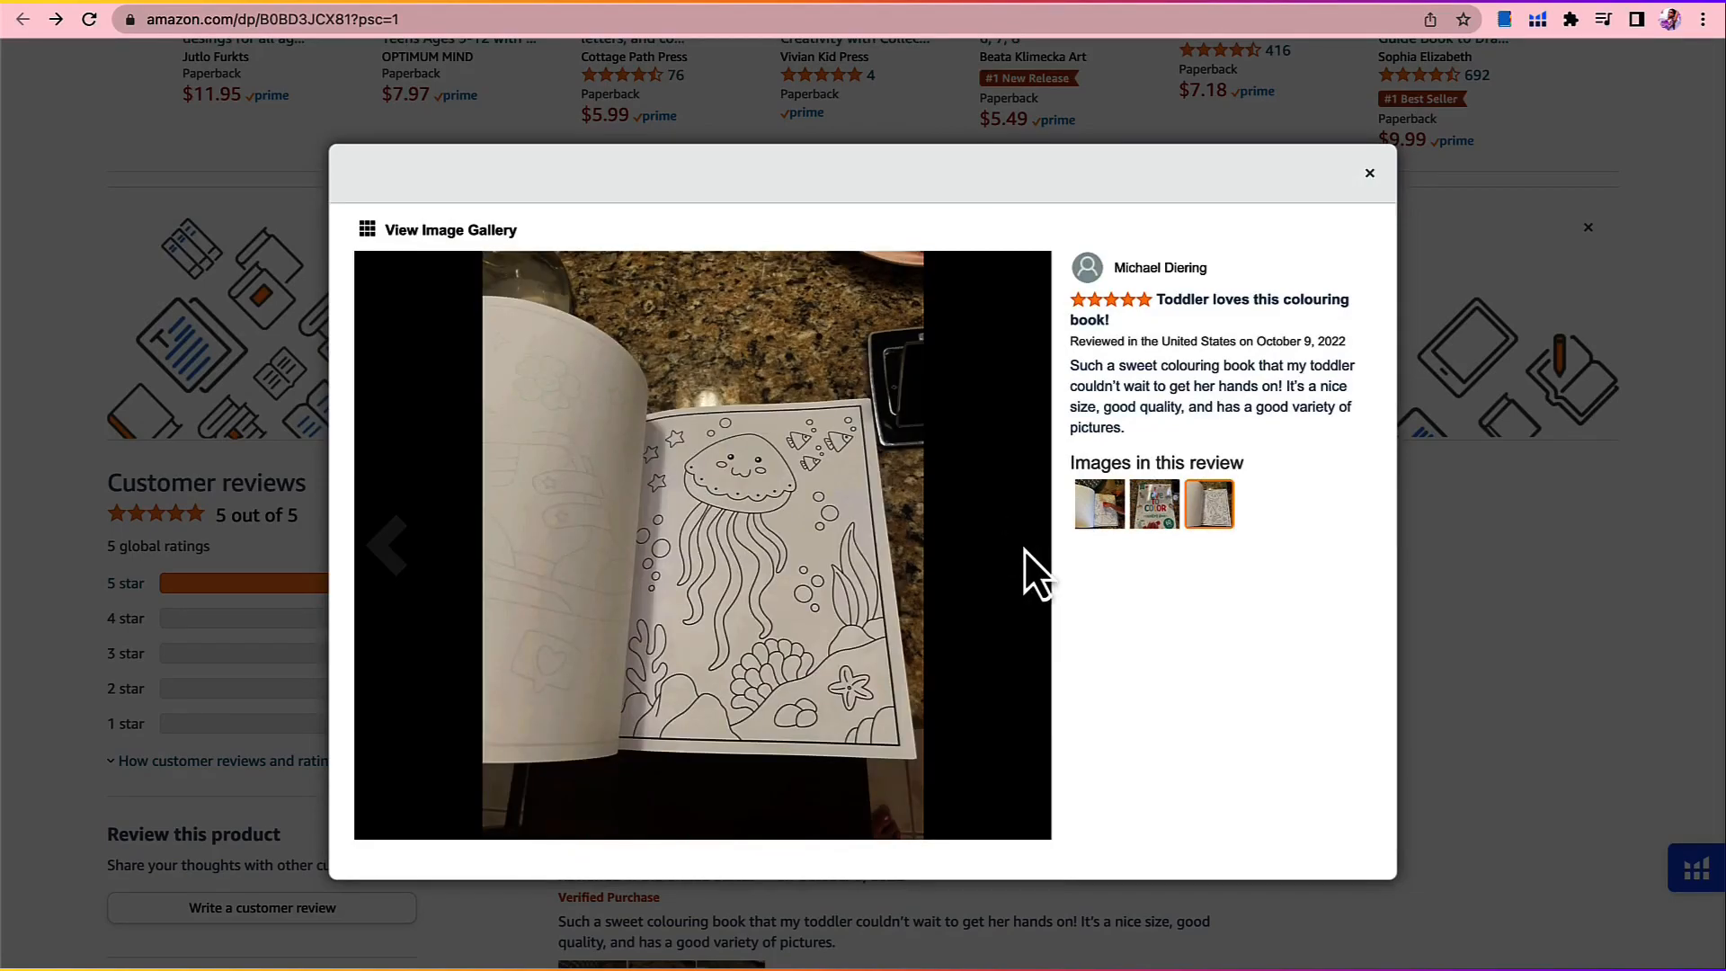
click(1460, 573)
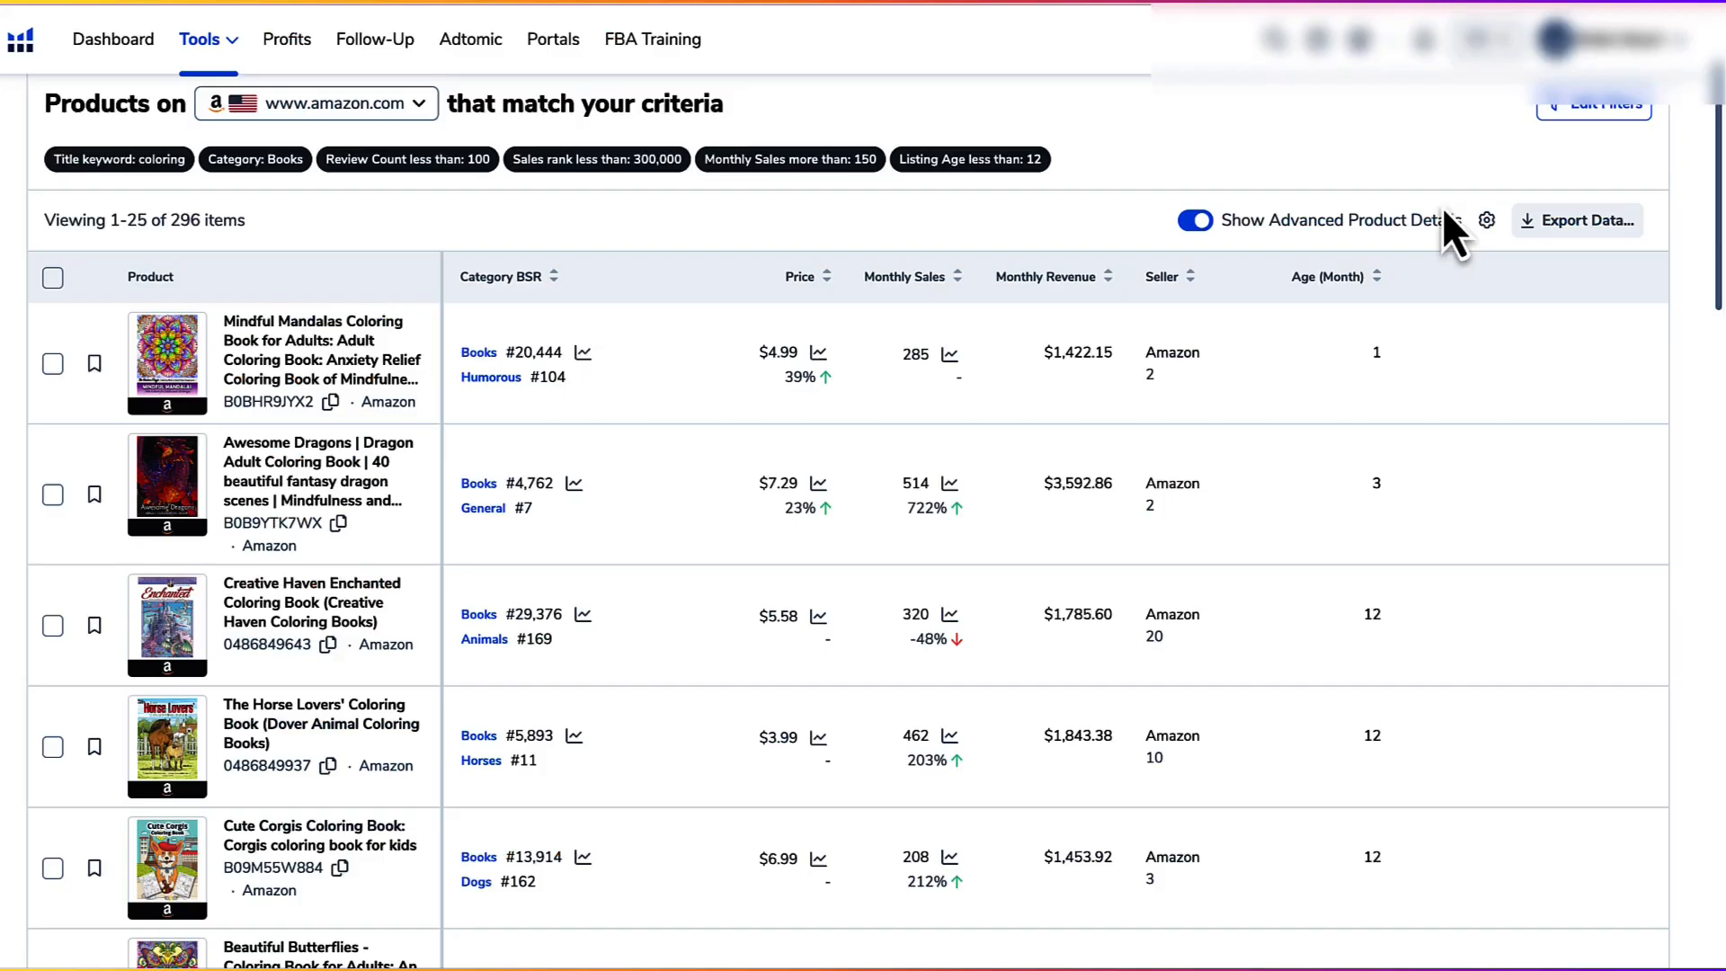
Step: Examine Helium 10 Black Box's coloring book results, checking the applied filters, monthly sales and listing ages
scroll(1419, 272, up, 2)
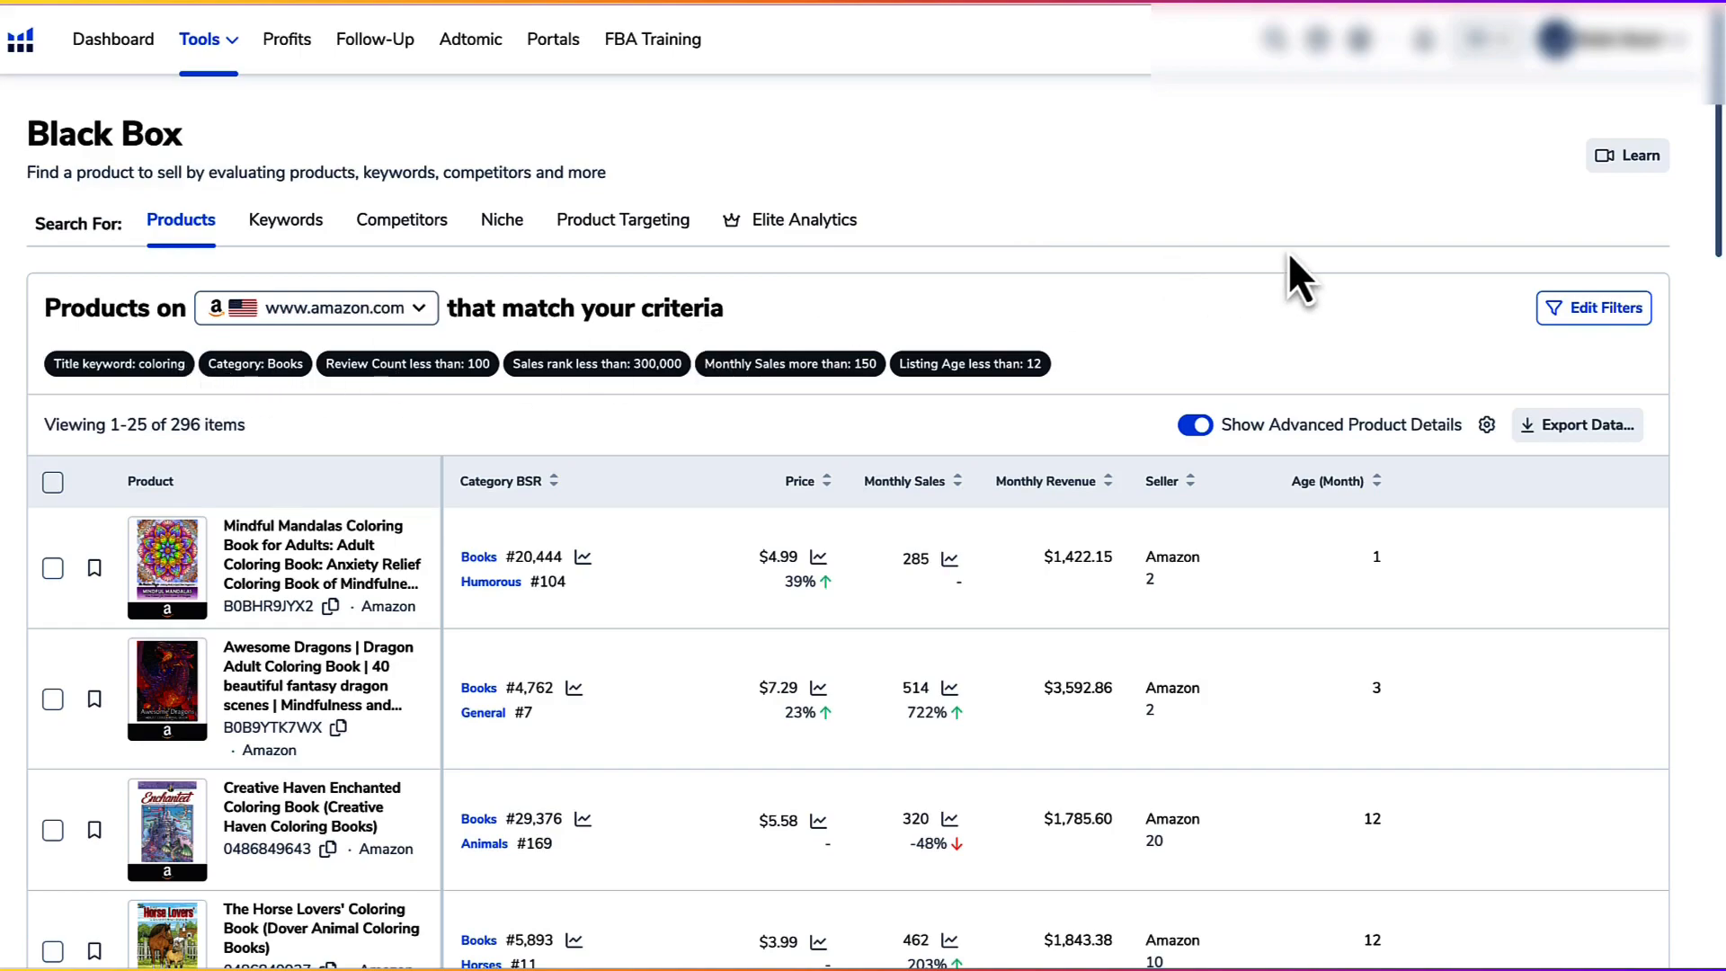
scroll(1287, 253, down, 1)
scroll(1303, 289, down, 1)
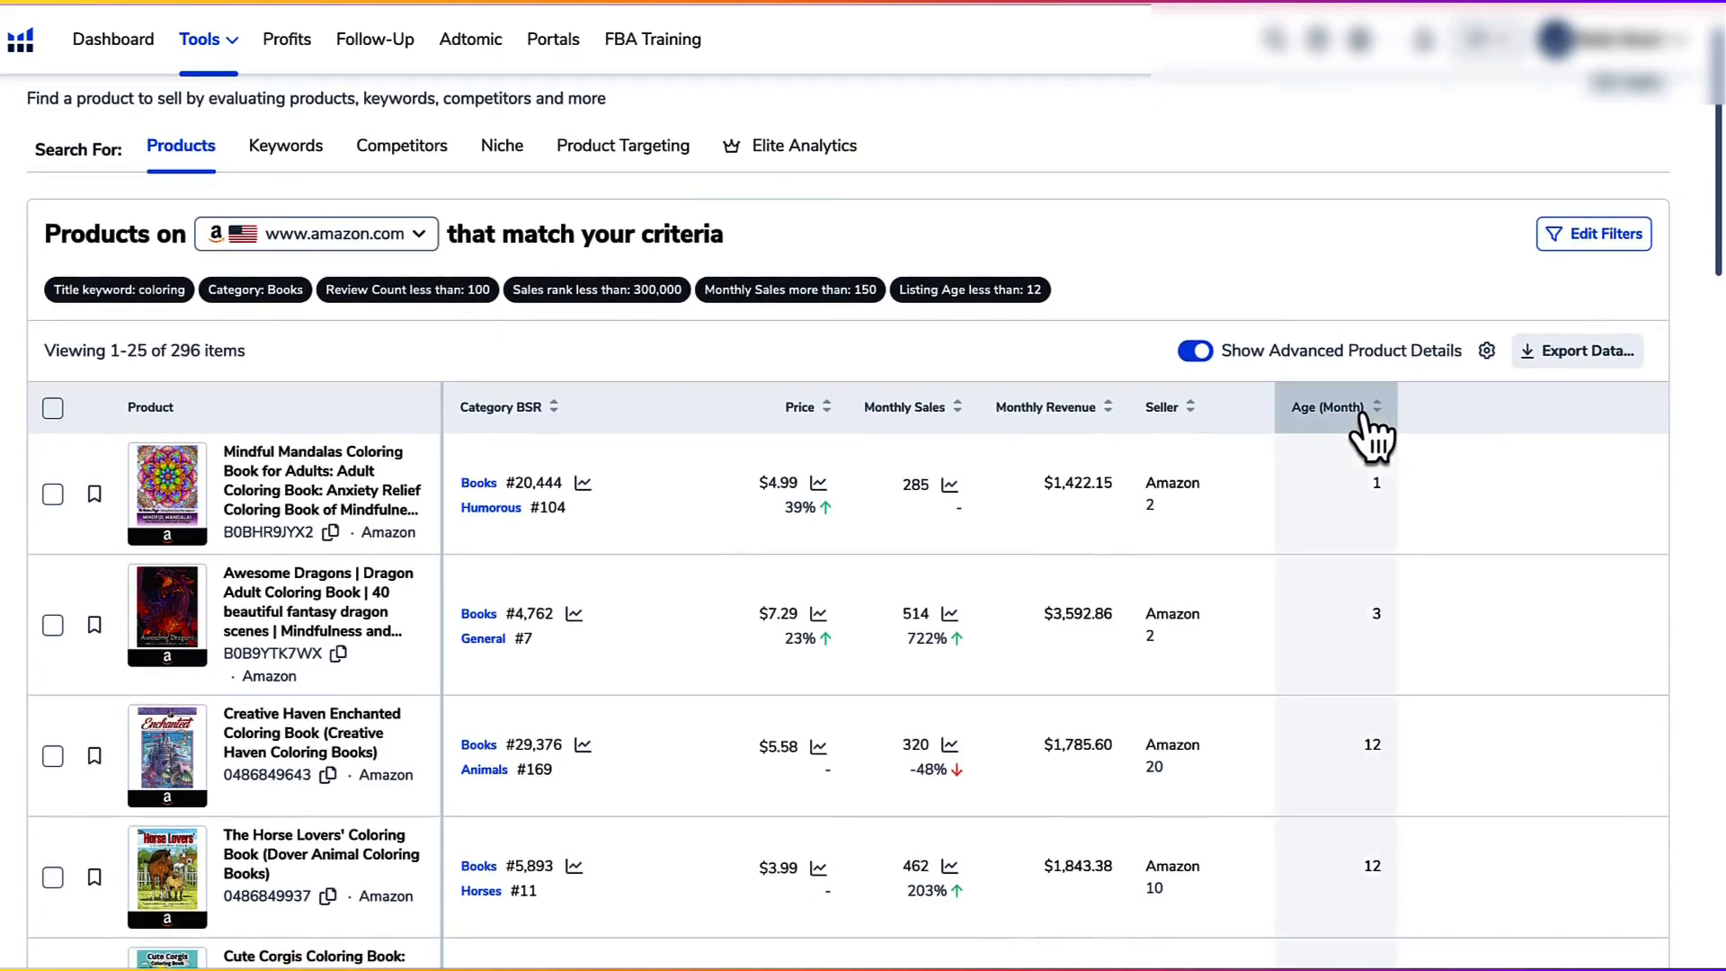
scroll(1470, 440, down, 1)
scroll(1468, 437, down, 1)
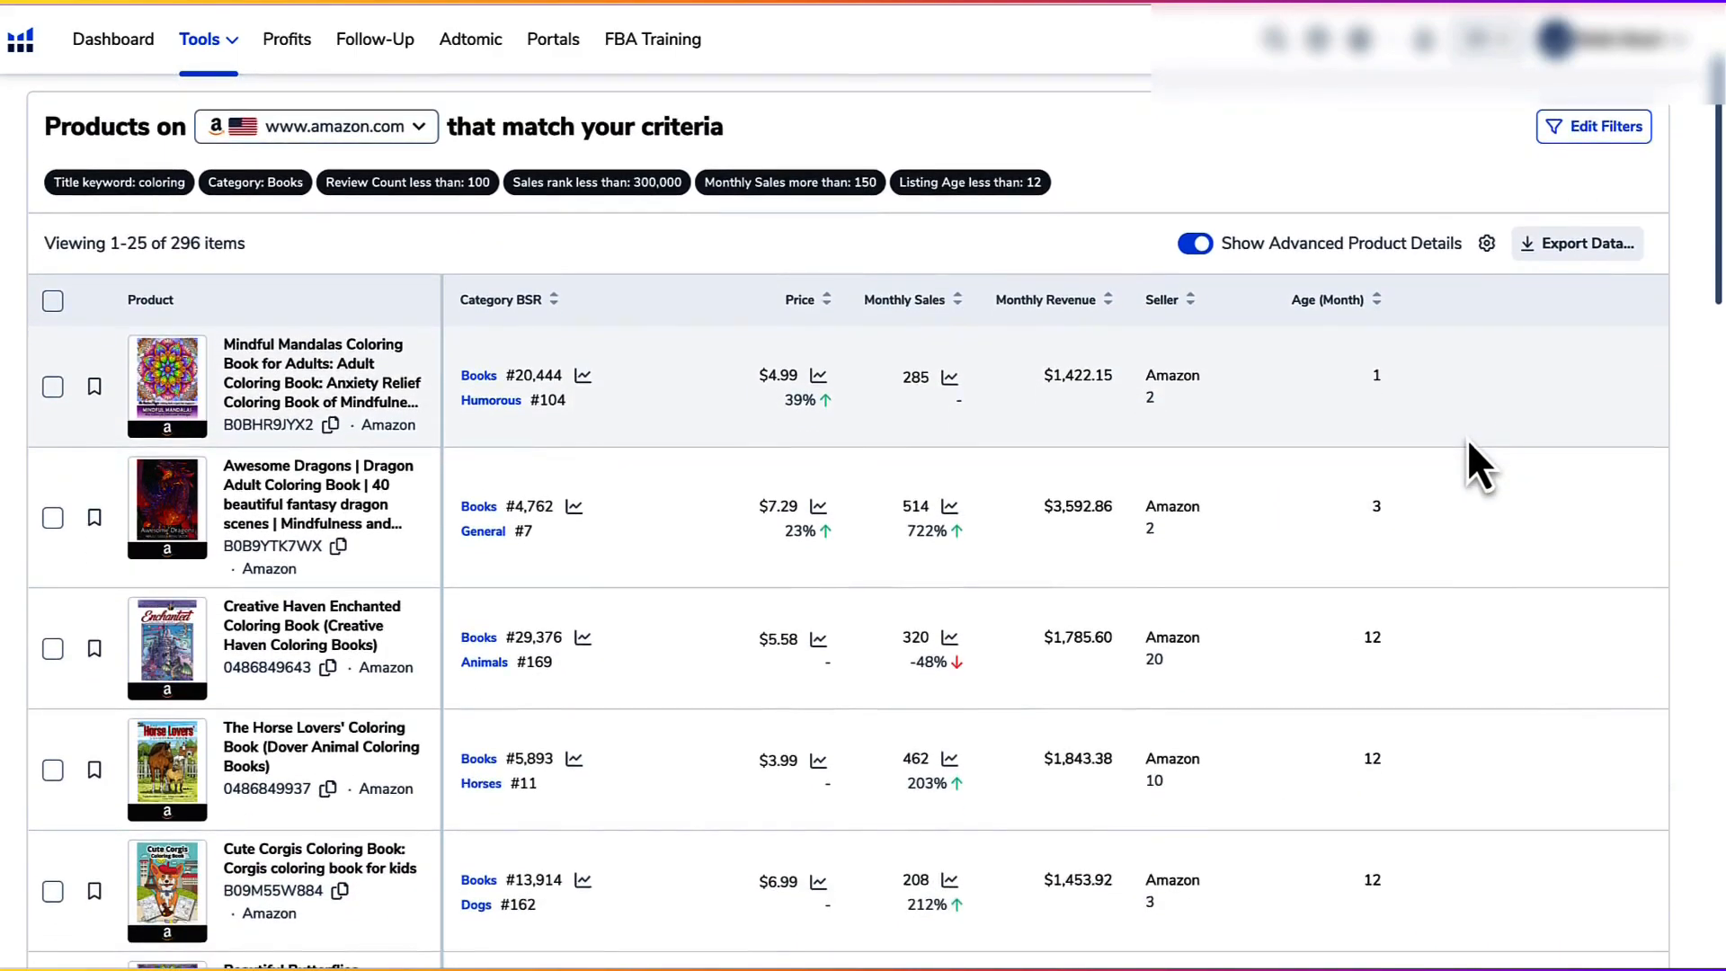
scroll(1467, 439, down, 2)
scroll(1467, 438, down, 2)
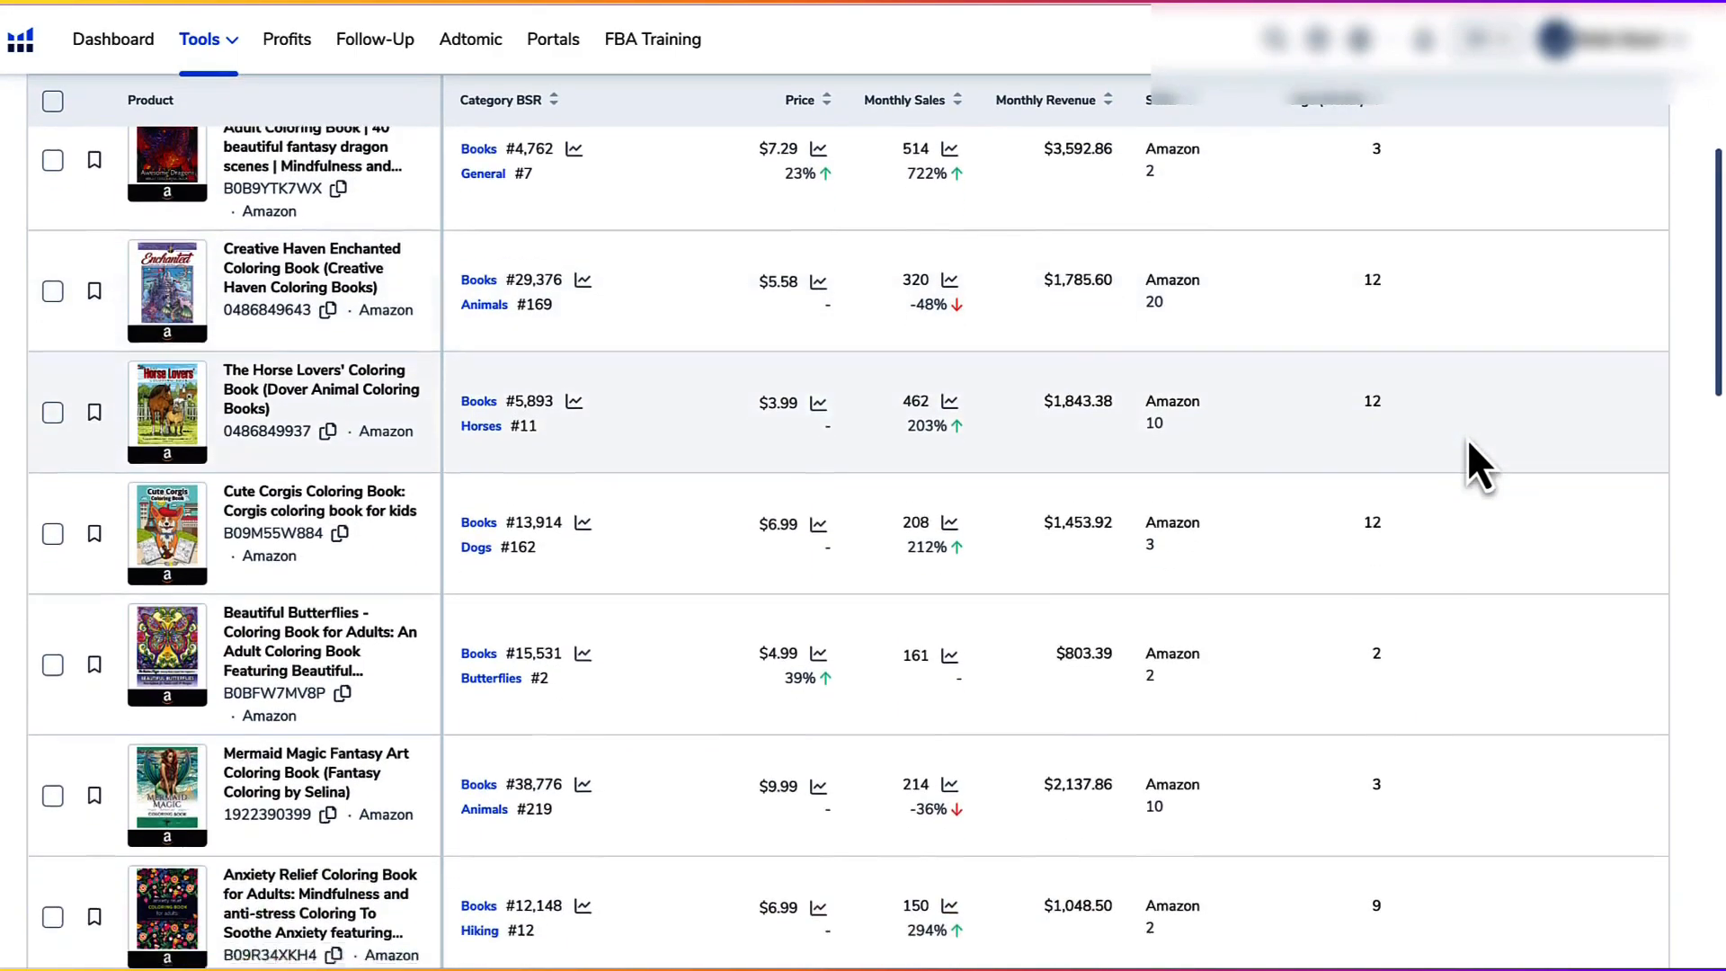
Step: Return to the first Black Box results and preview the Mindful Mandalas and Creative Haven Enchanted covers, comparing their sales figures
scroll(908, 533, up, 3)
scroll(887, 532, up, 1)
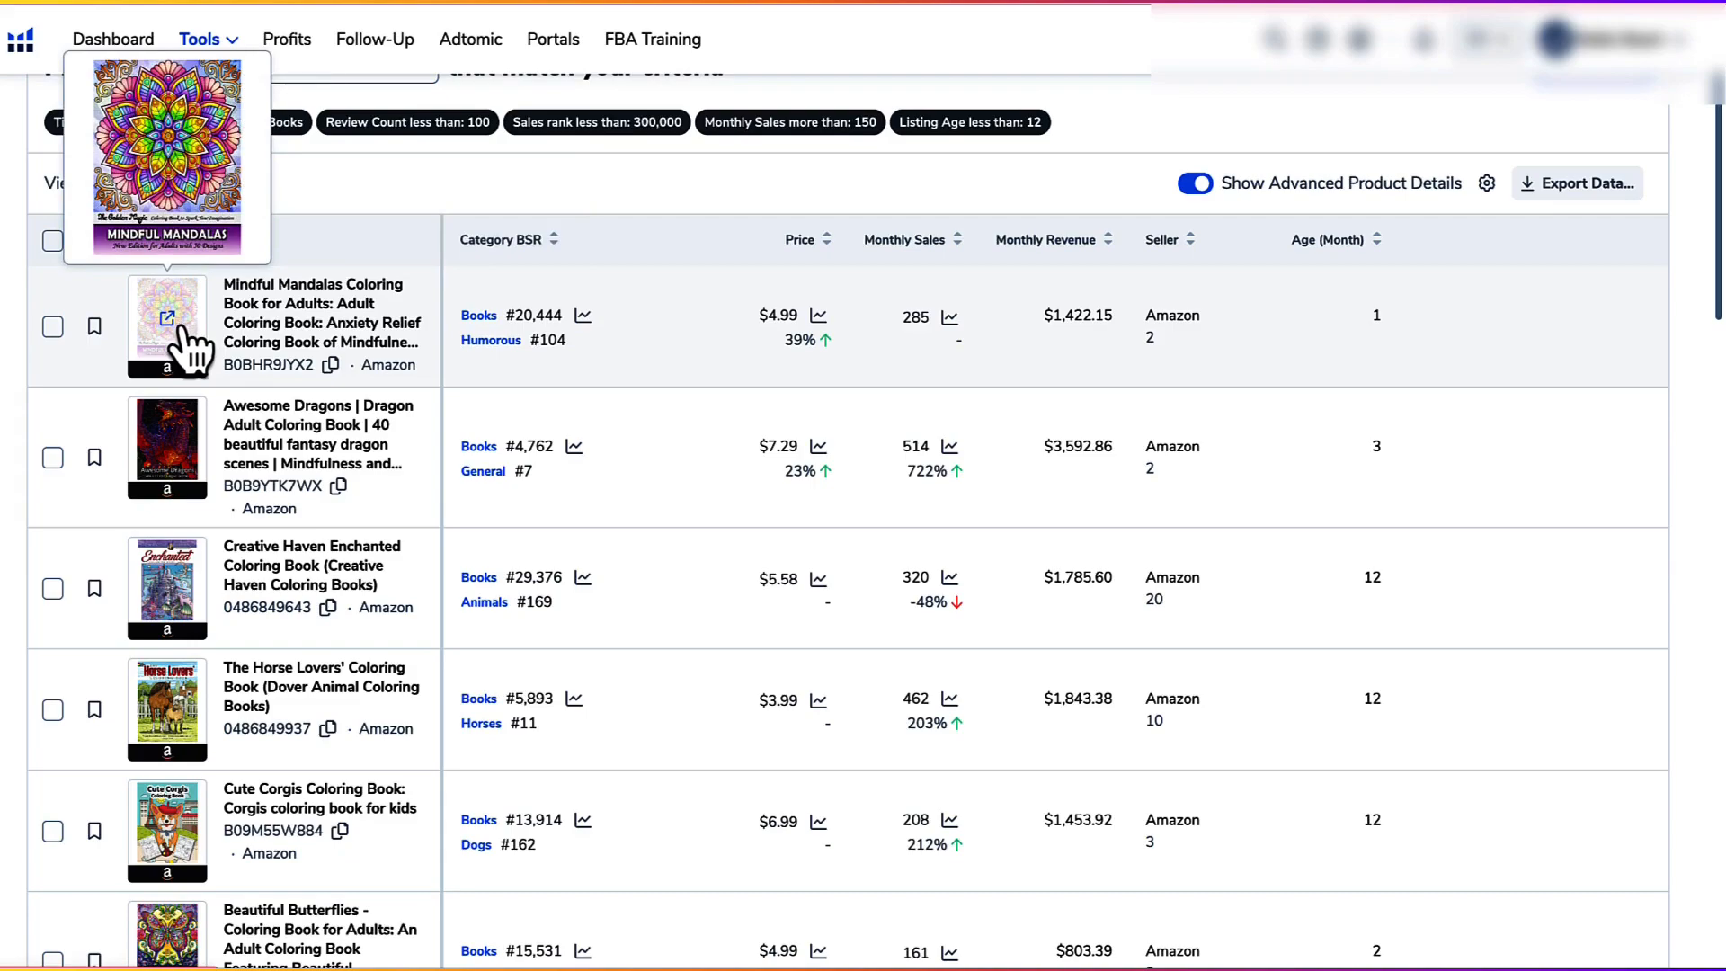
scroll(674, 467, down, 1)
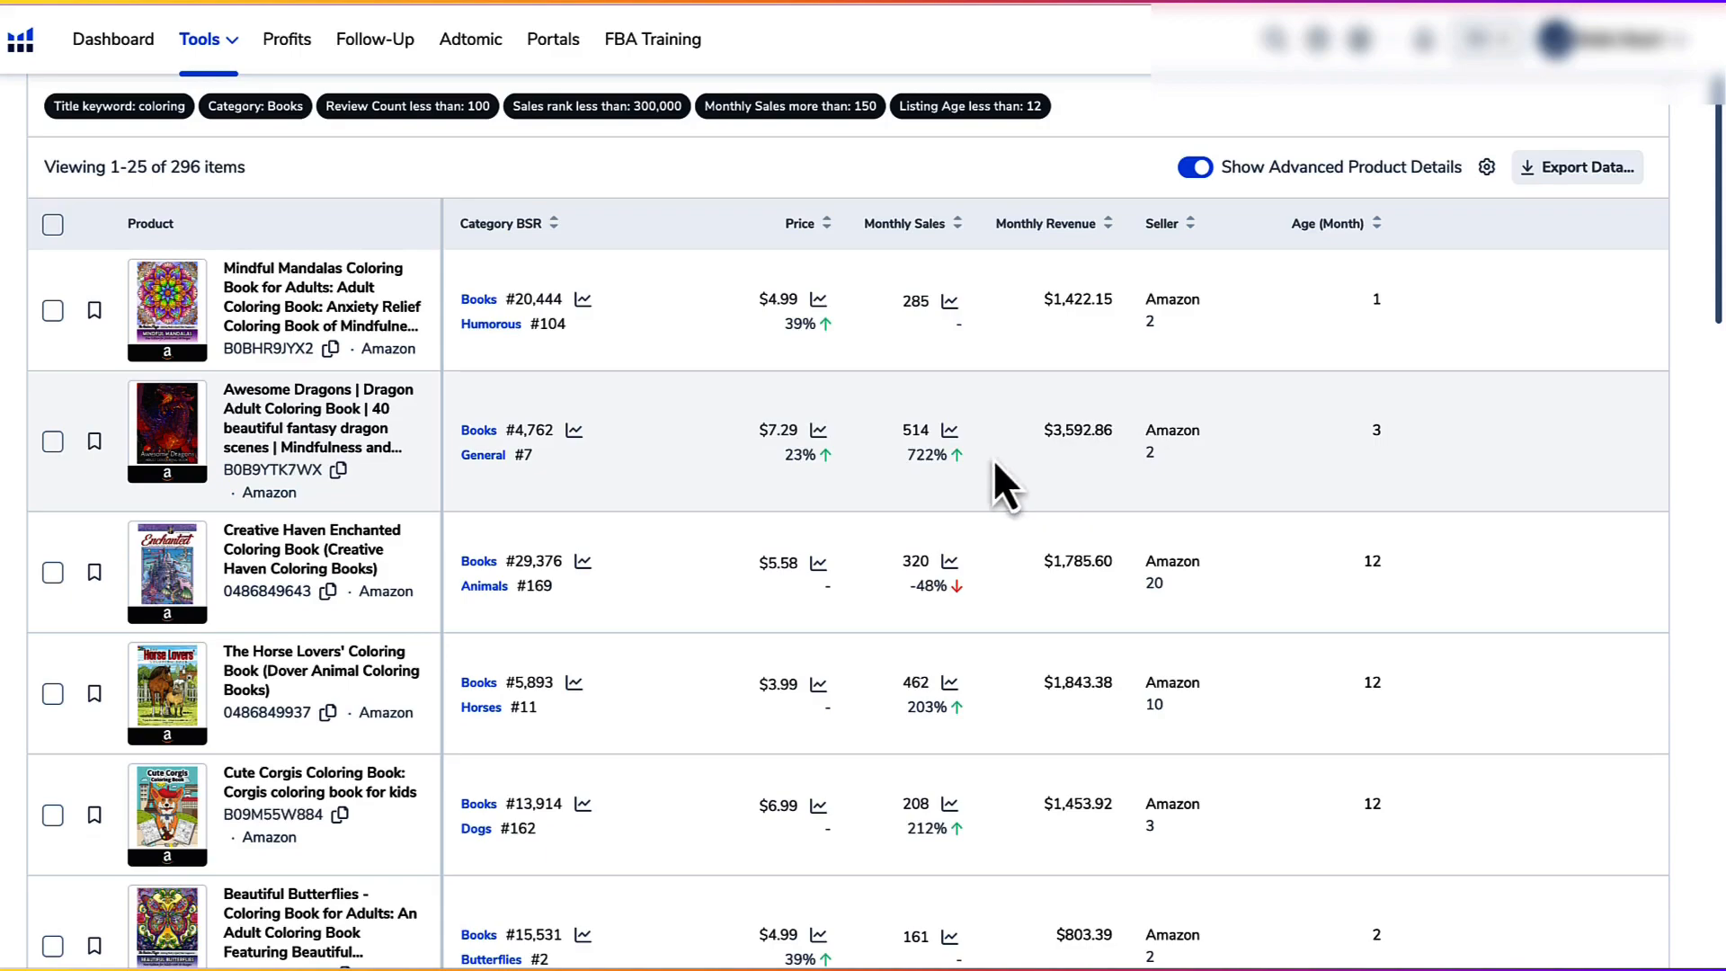
mouse_move(178, 561)
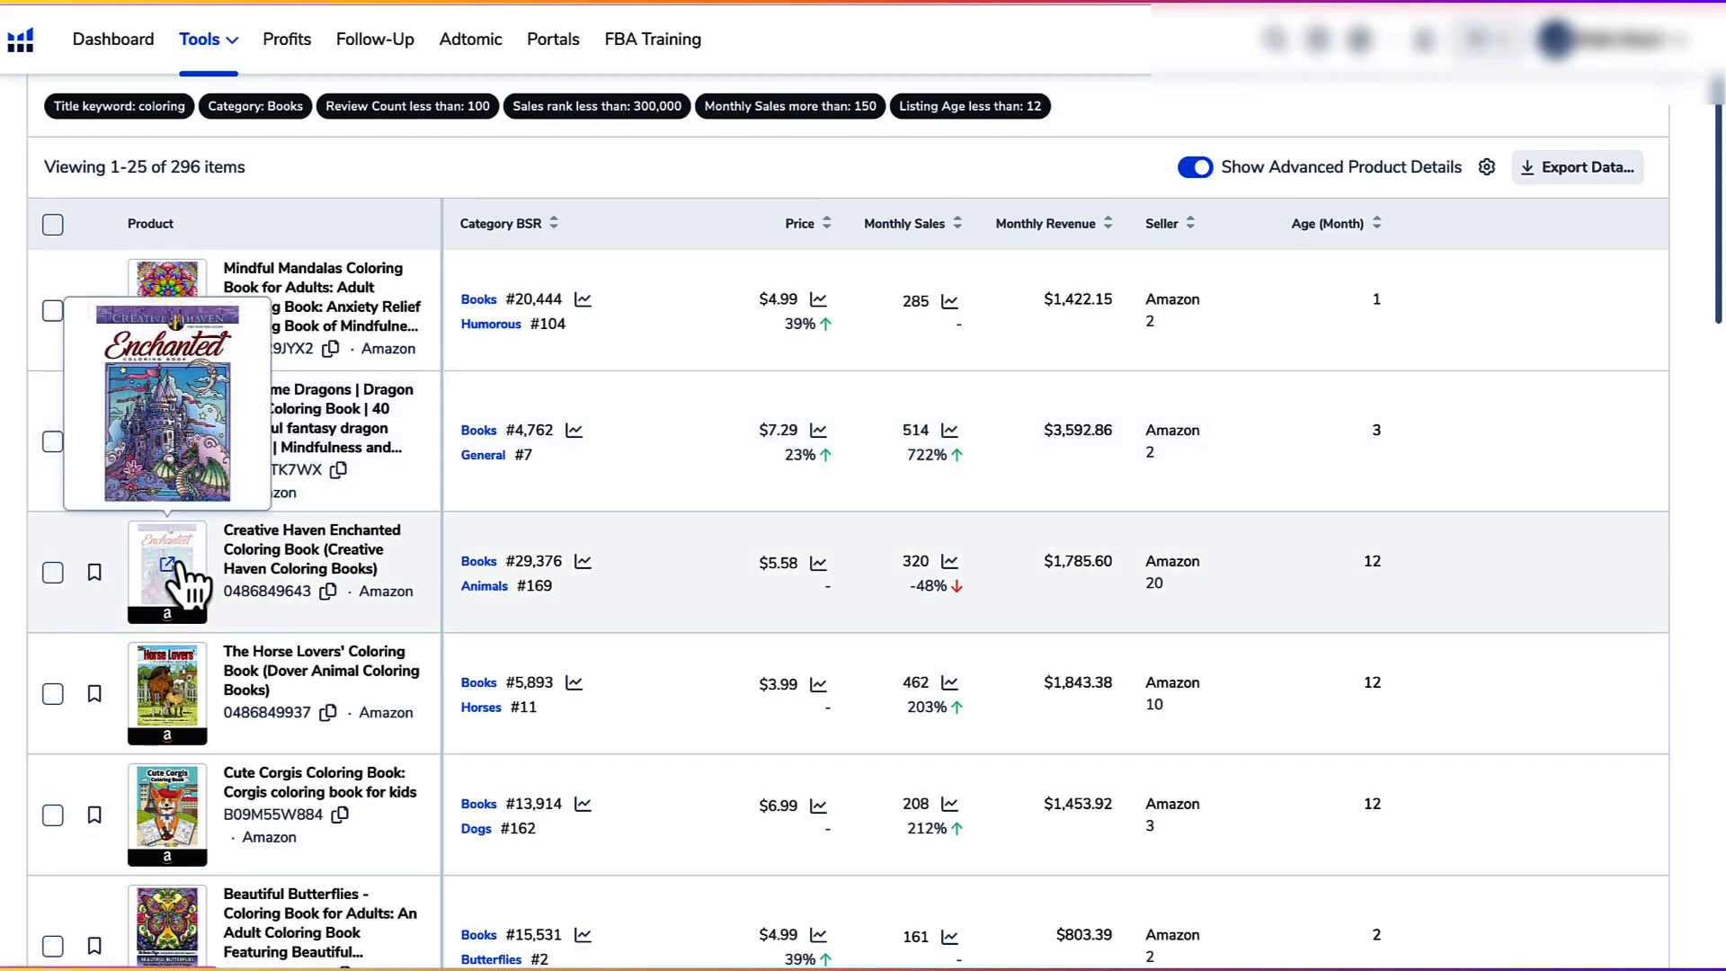
mouse_move(171, 501)
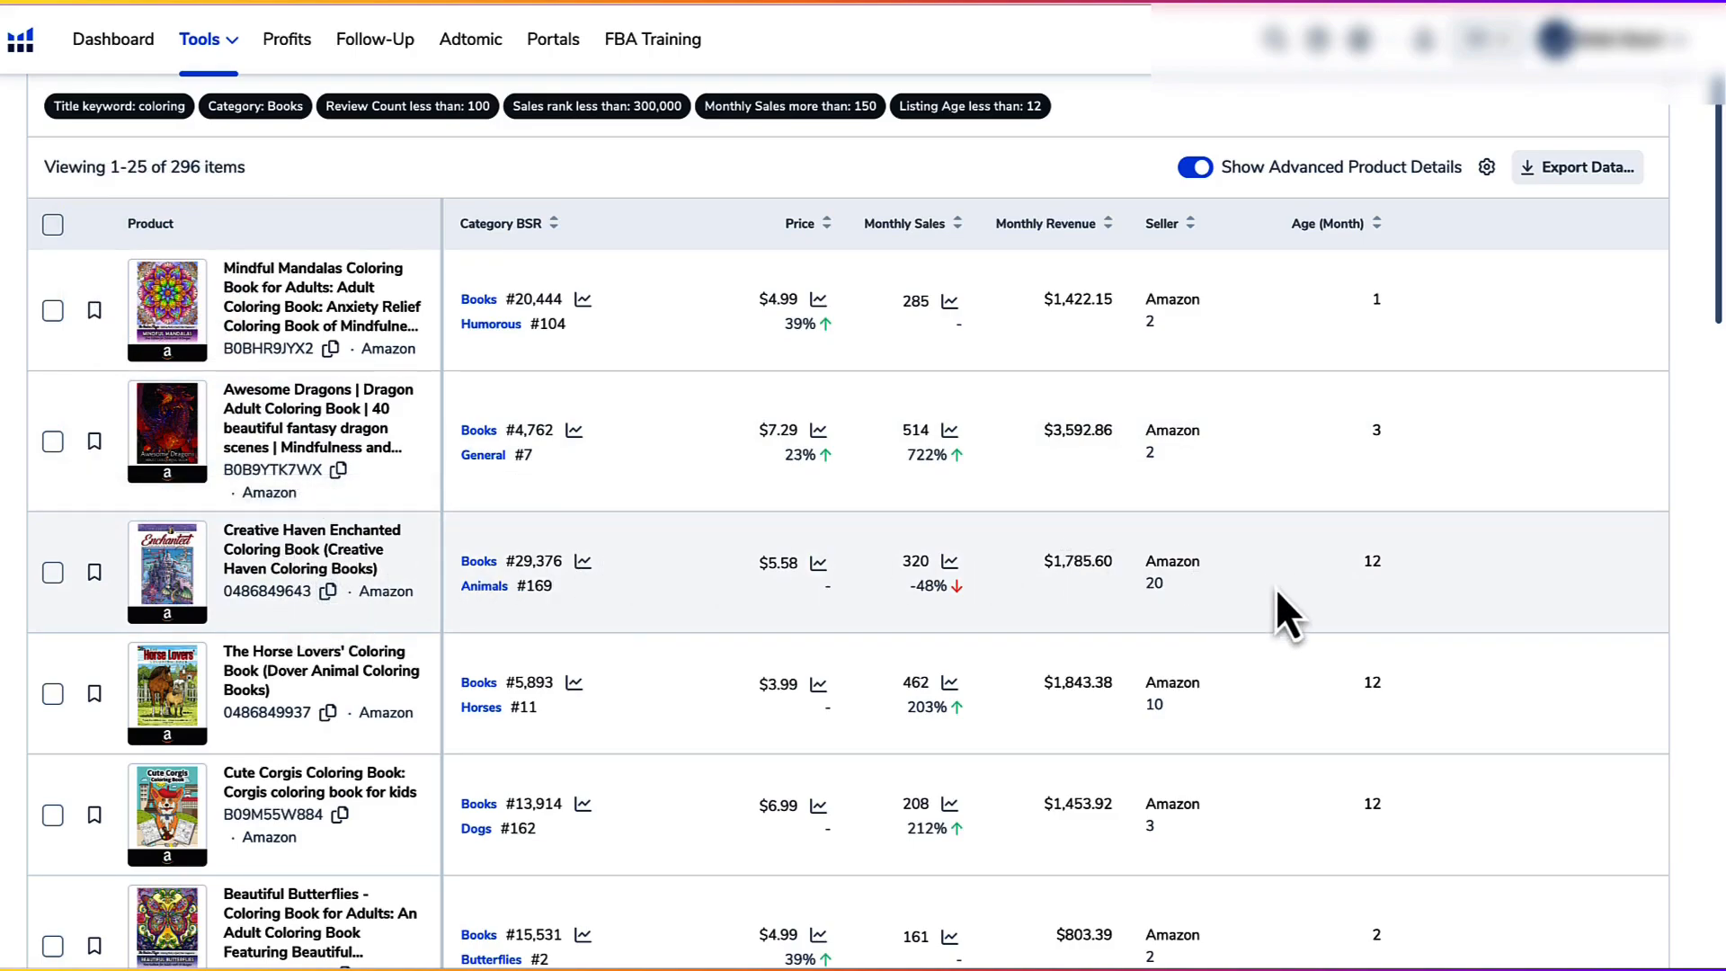
Step: Examine the remaining coloring book results in Black Box, comparing monthly sales, revenue and listing age of titles such as Beautiful Butterflies and Coloring Books For Kids
scroll(1115, 567, down, 1)
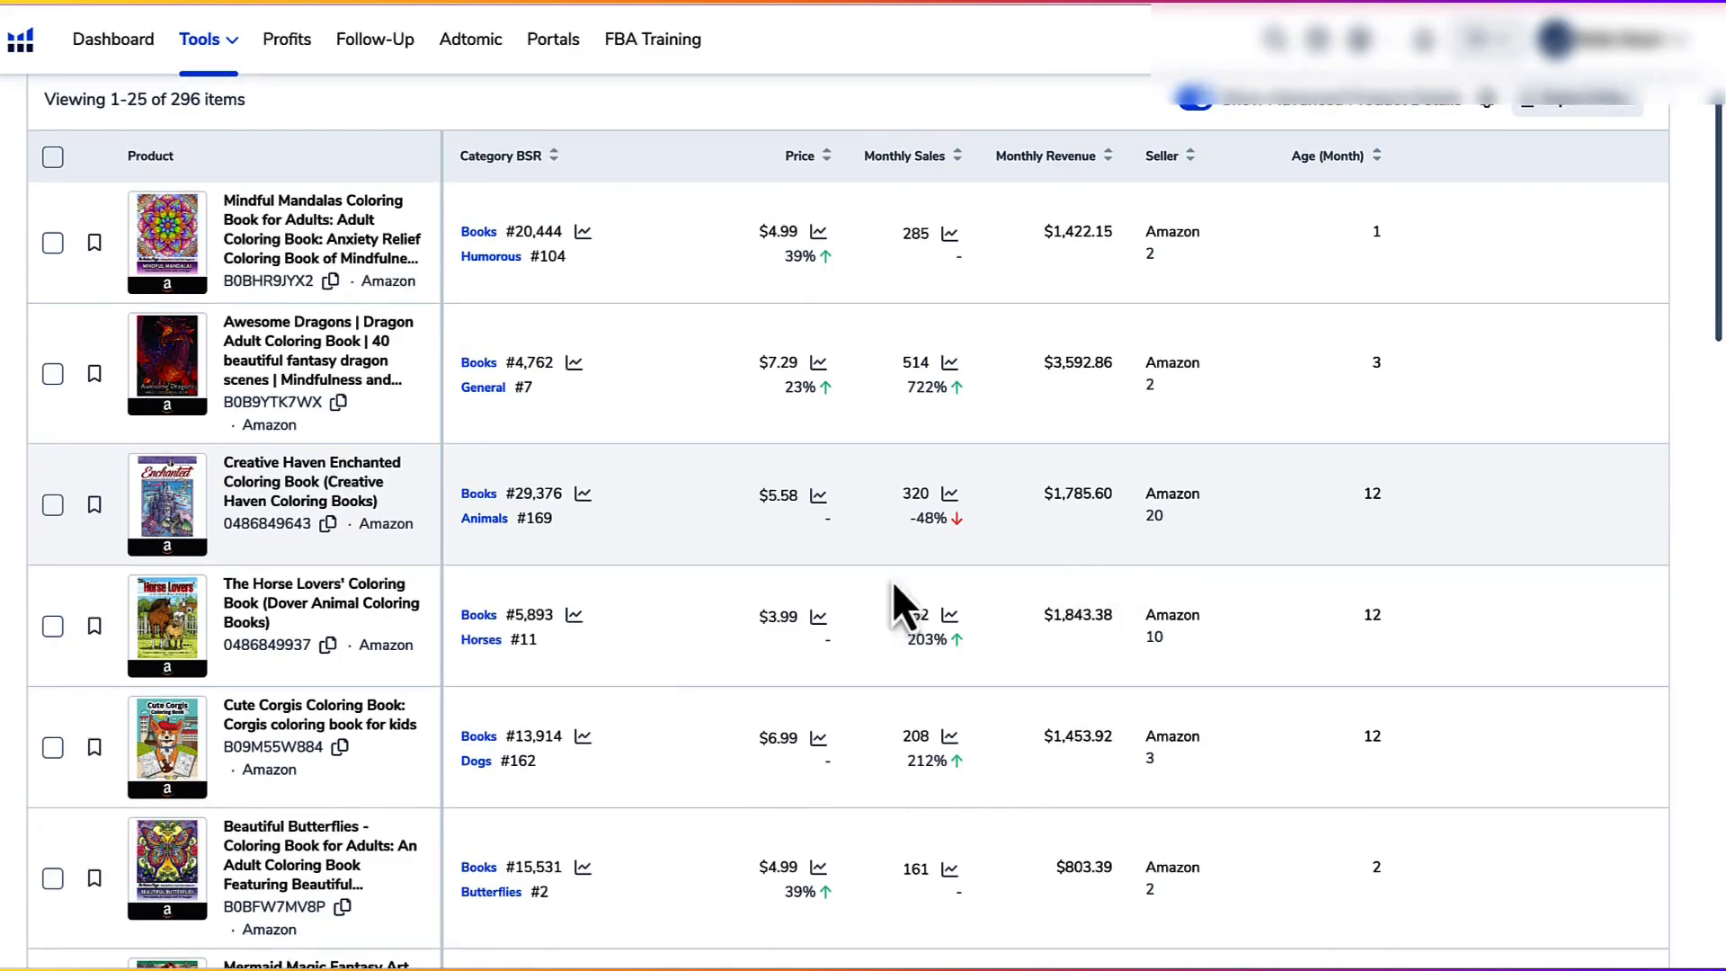
scroll(609, 665, down, 1)
scroll(610, 659, down, 2)
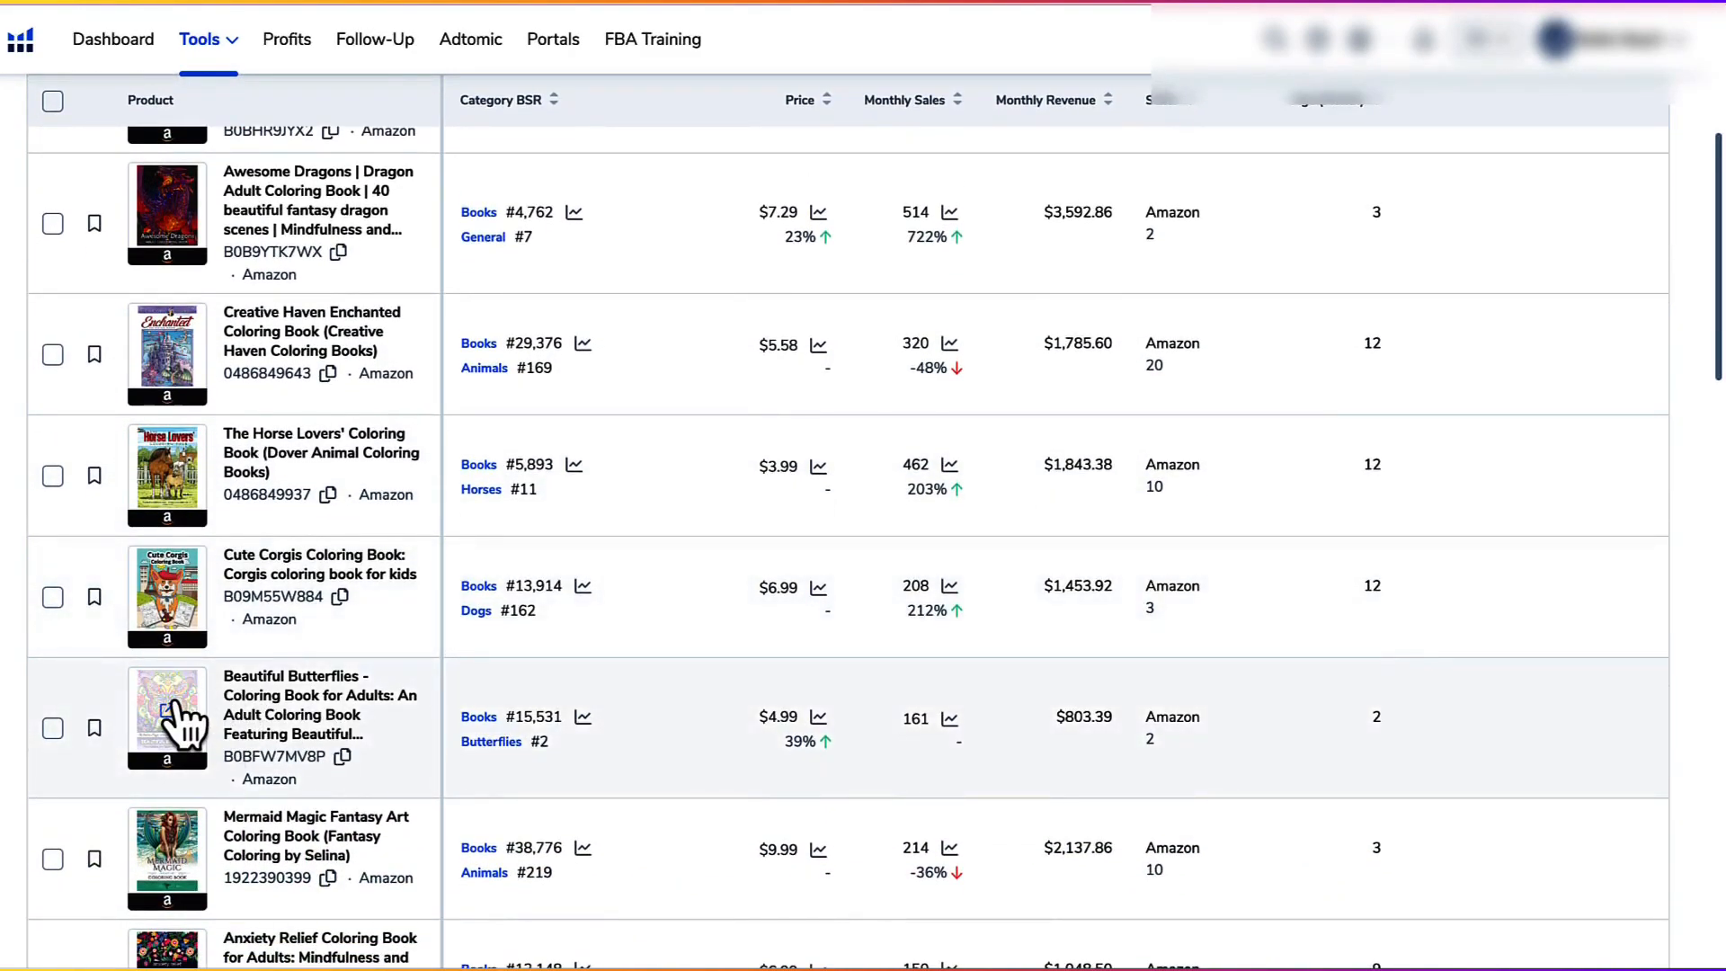
mouse_move(175, 706)
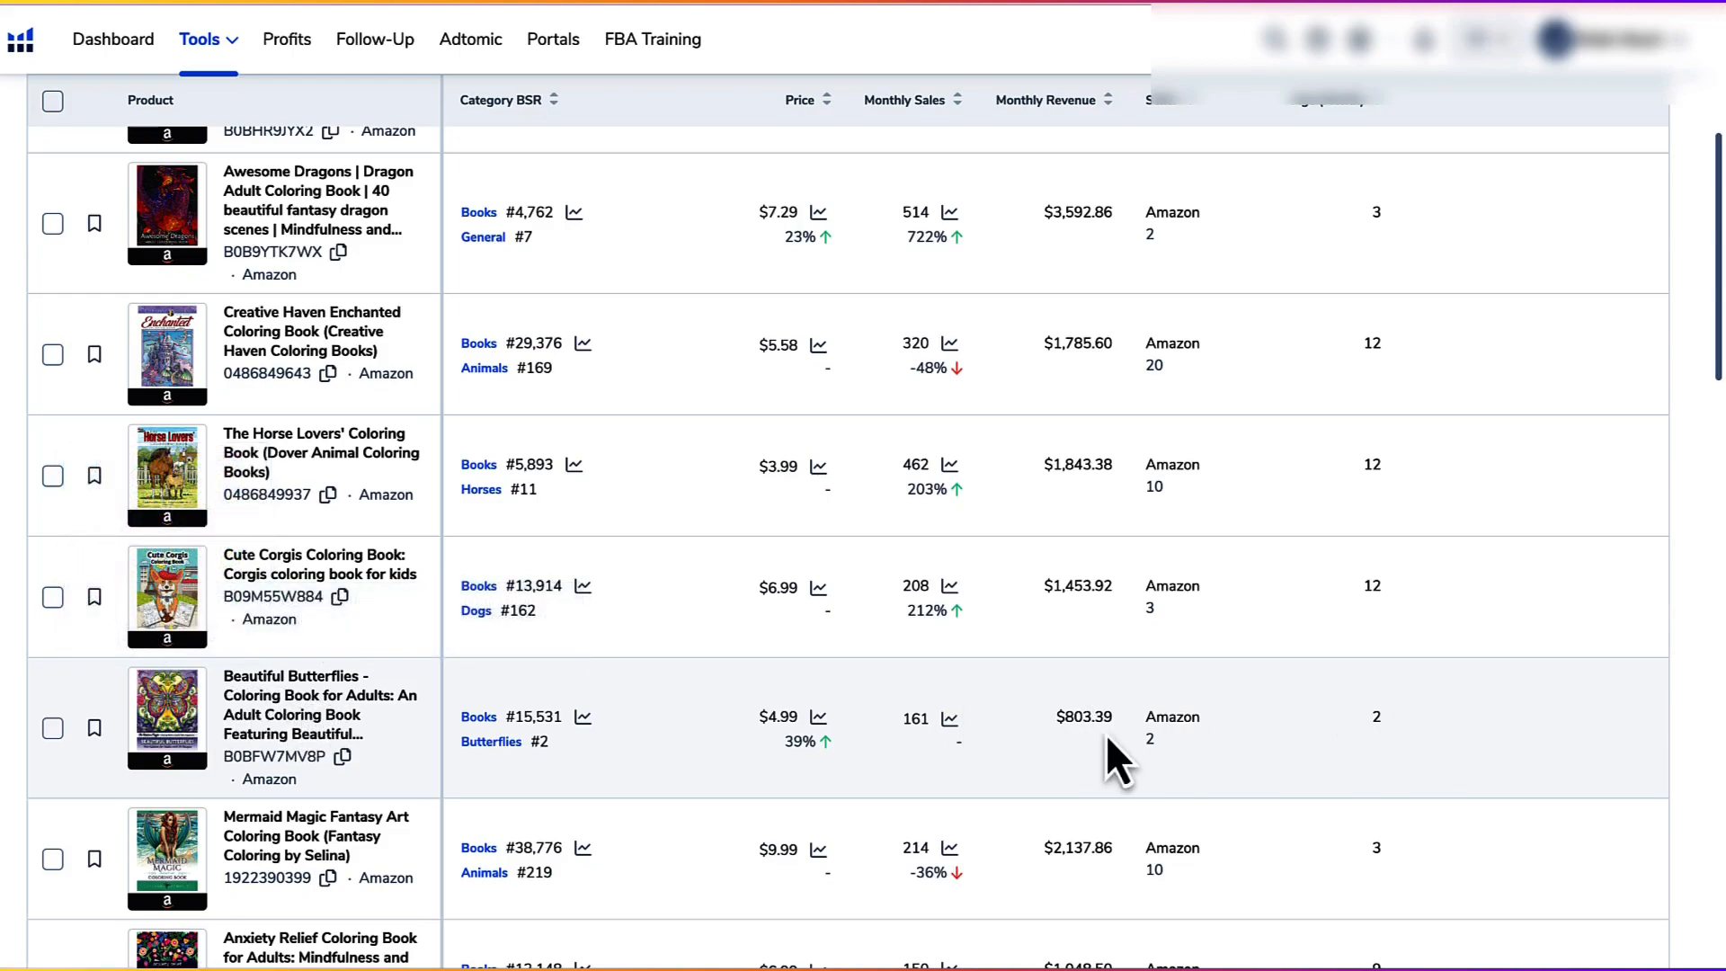
scroll(1082, 728, down, 4)
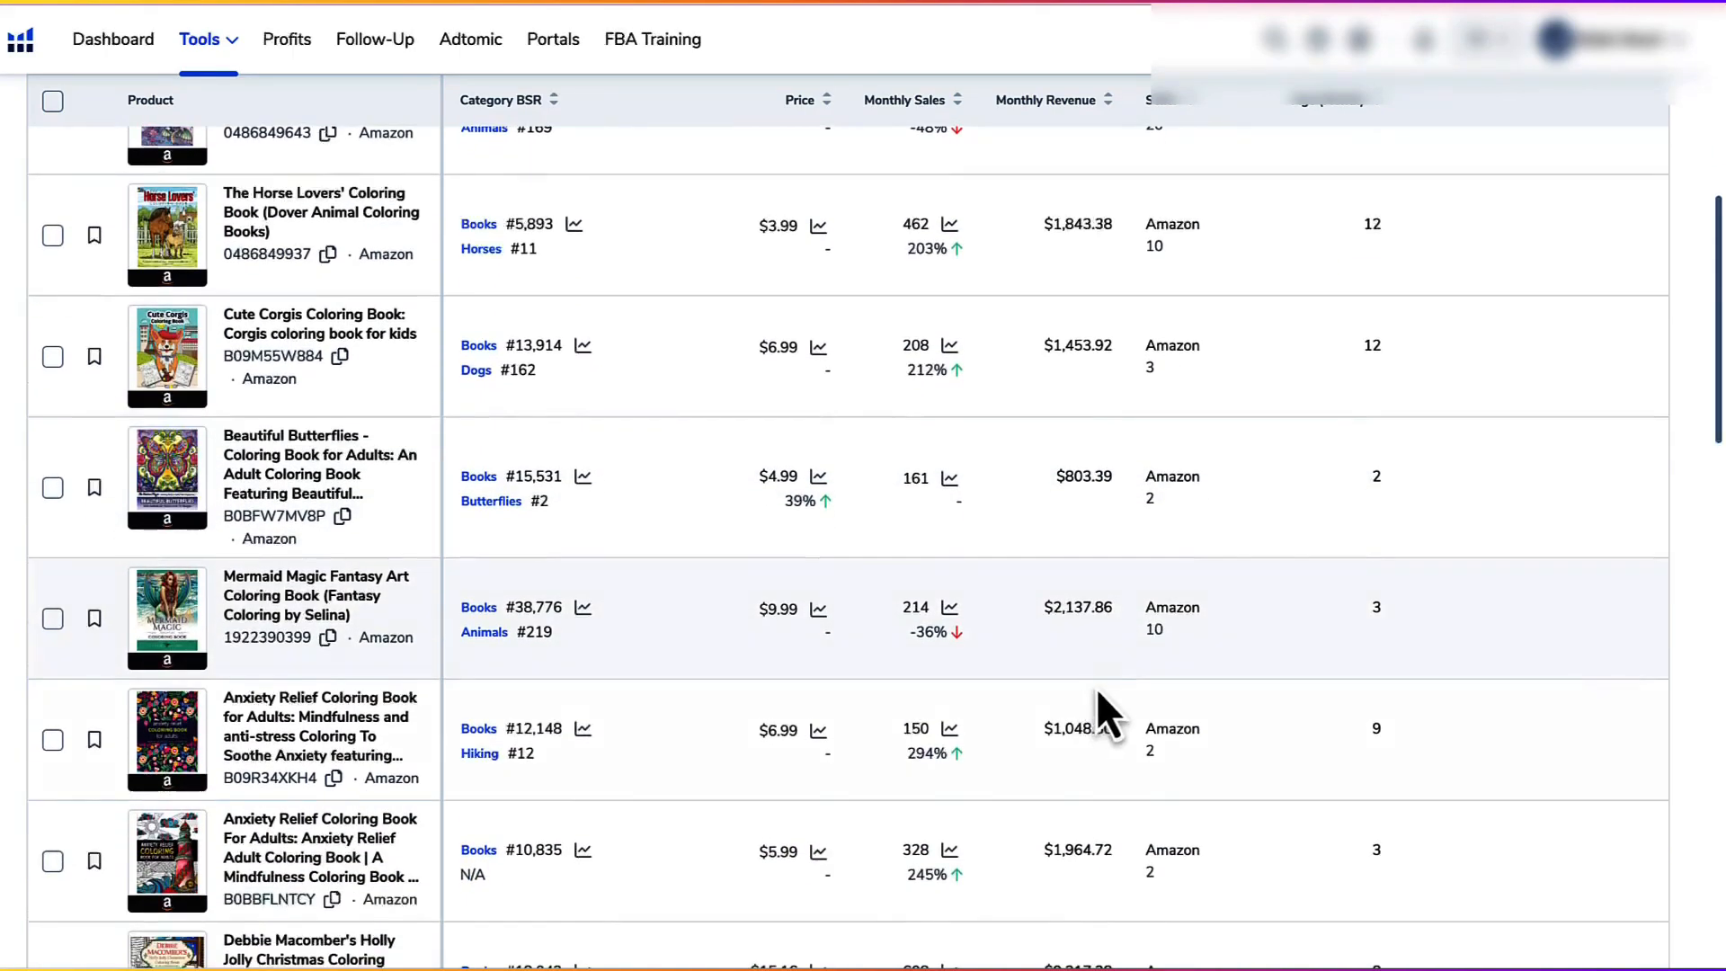
scroll(1104, 655, down, 8)
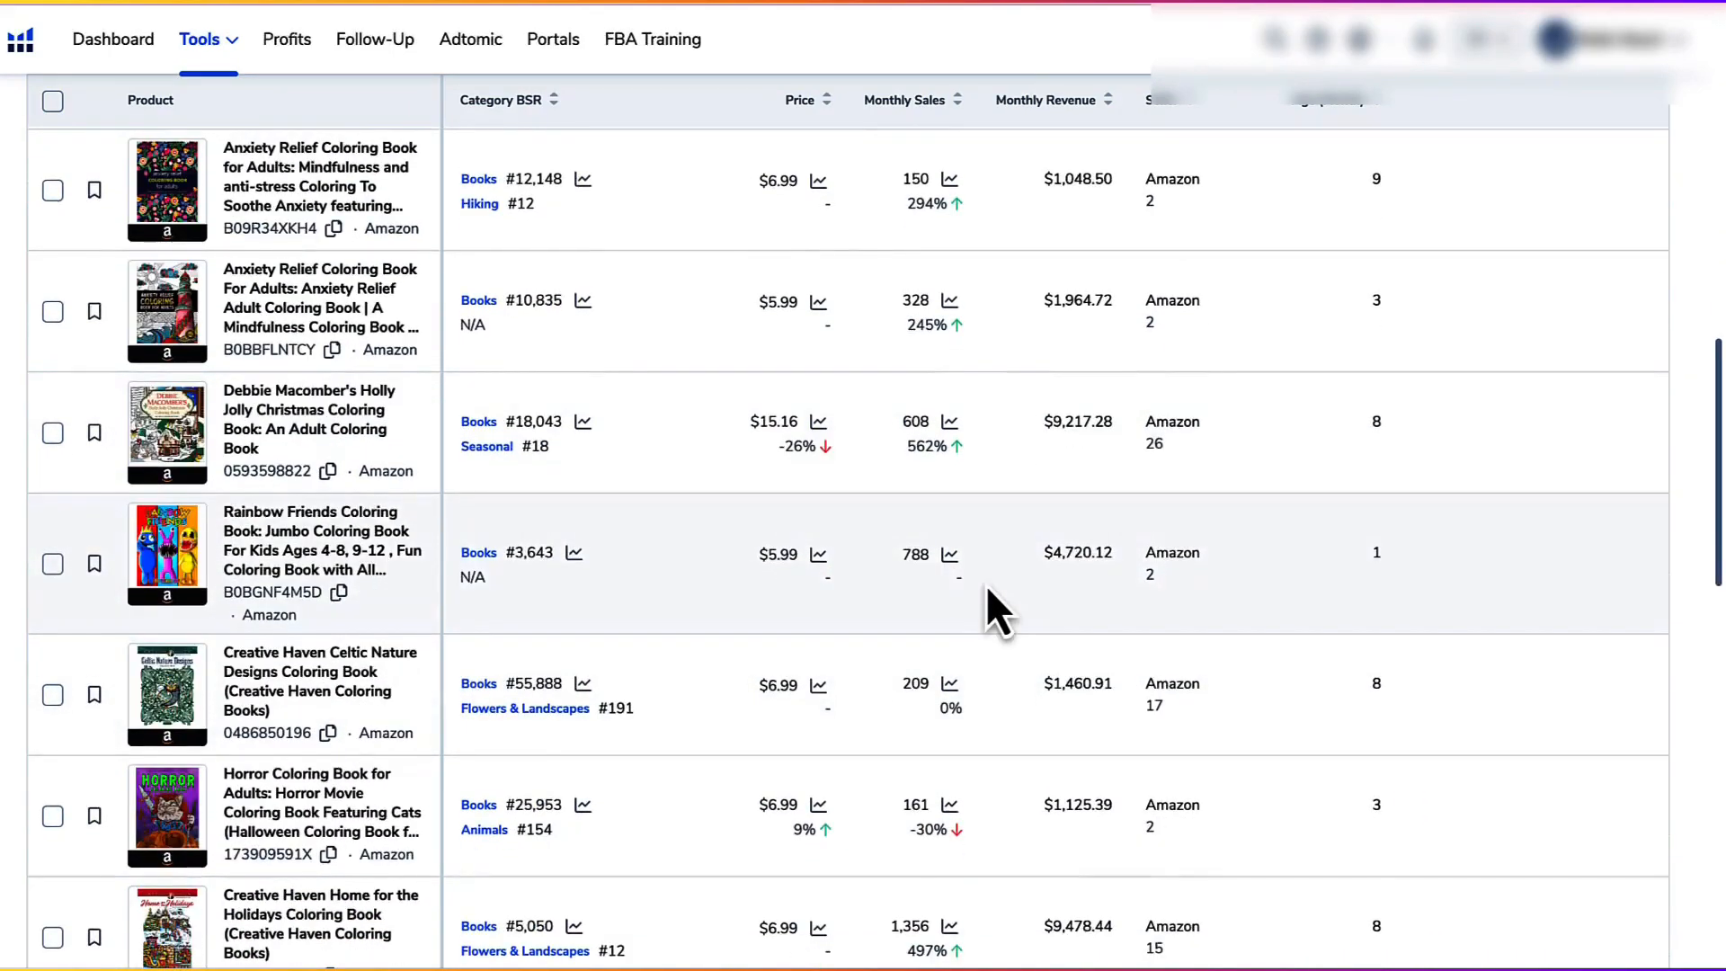
scroll(987, 590, down, 5)
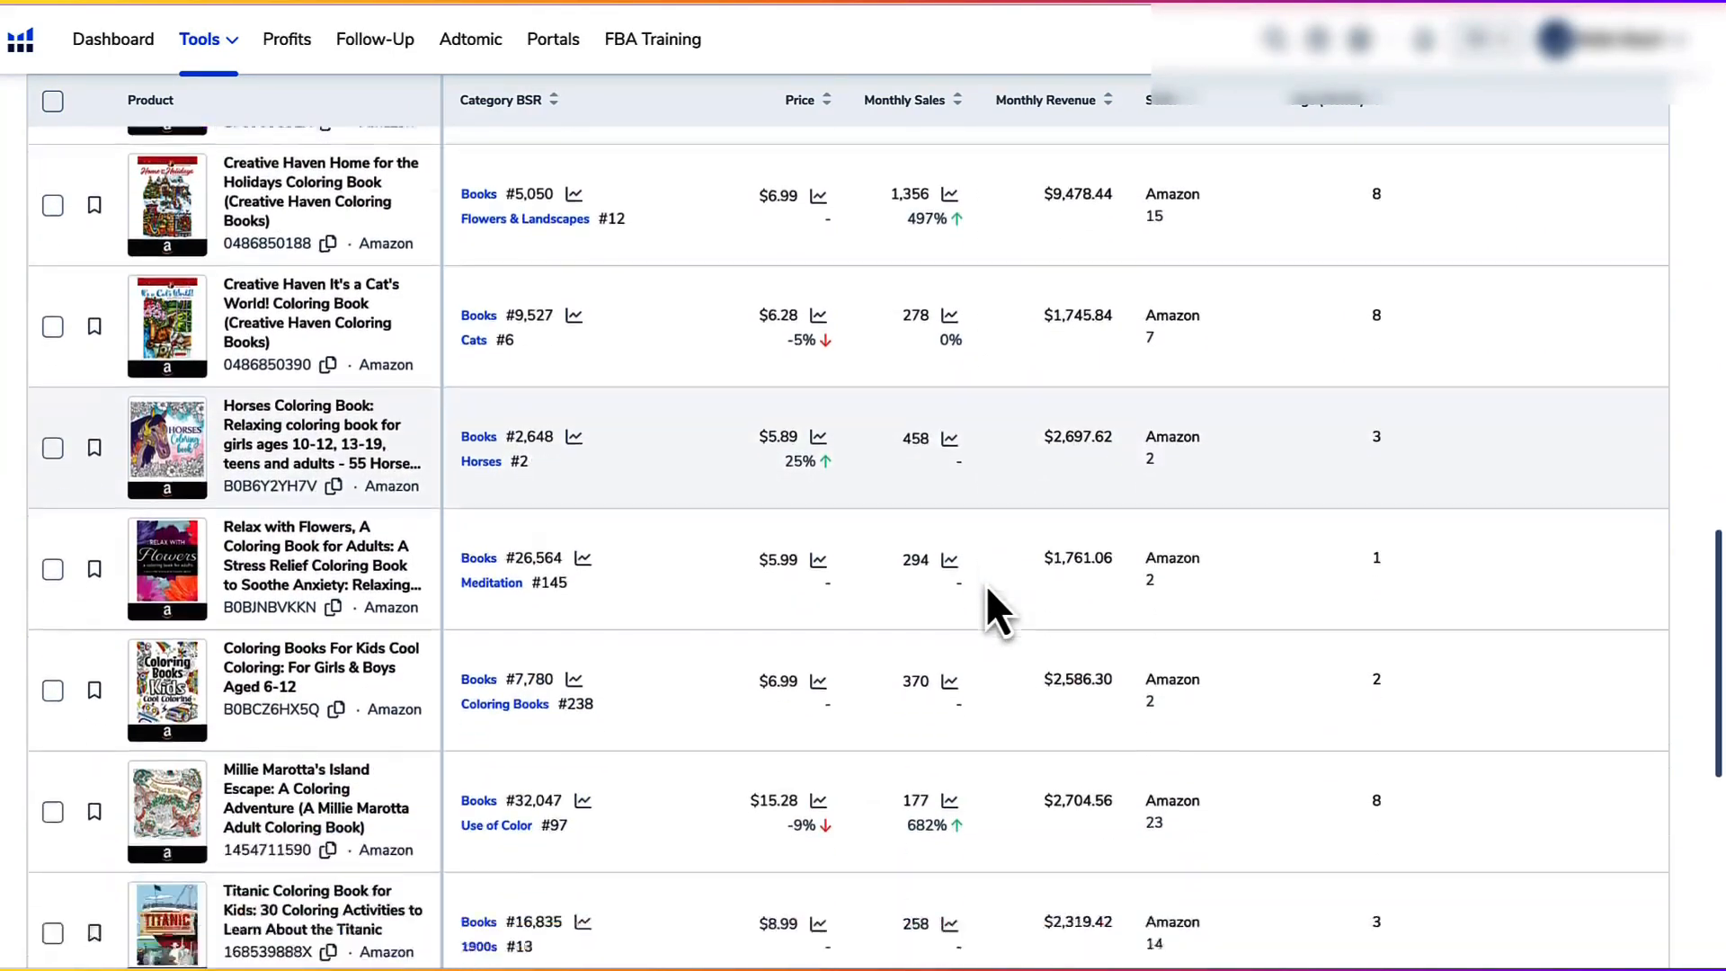
mouse_move(172, 674)
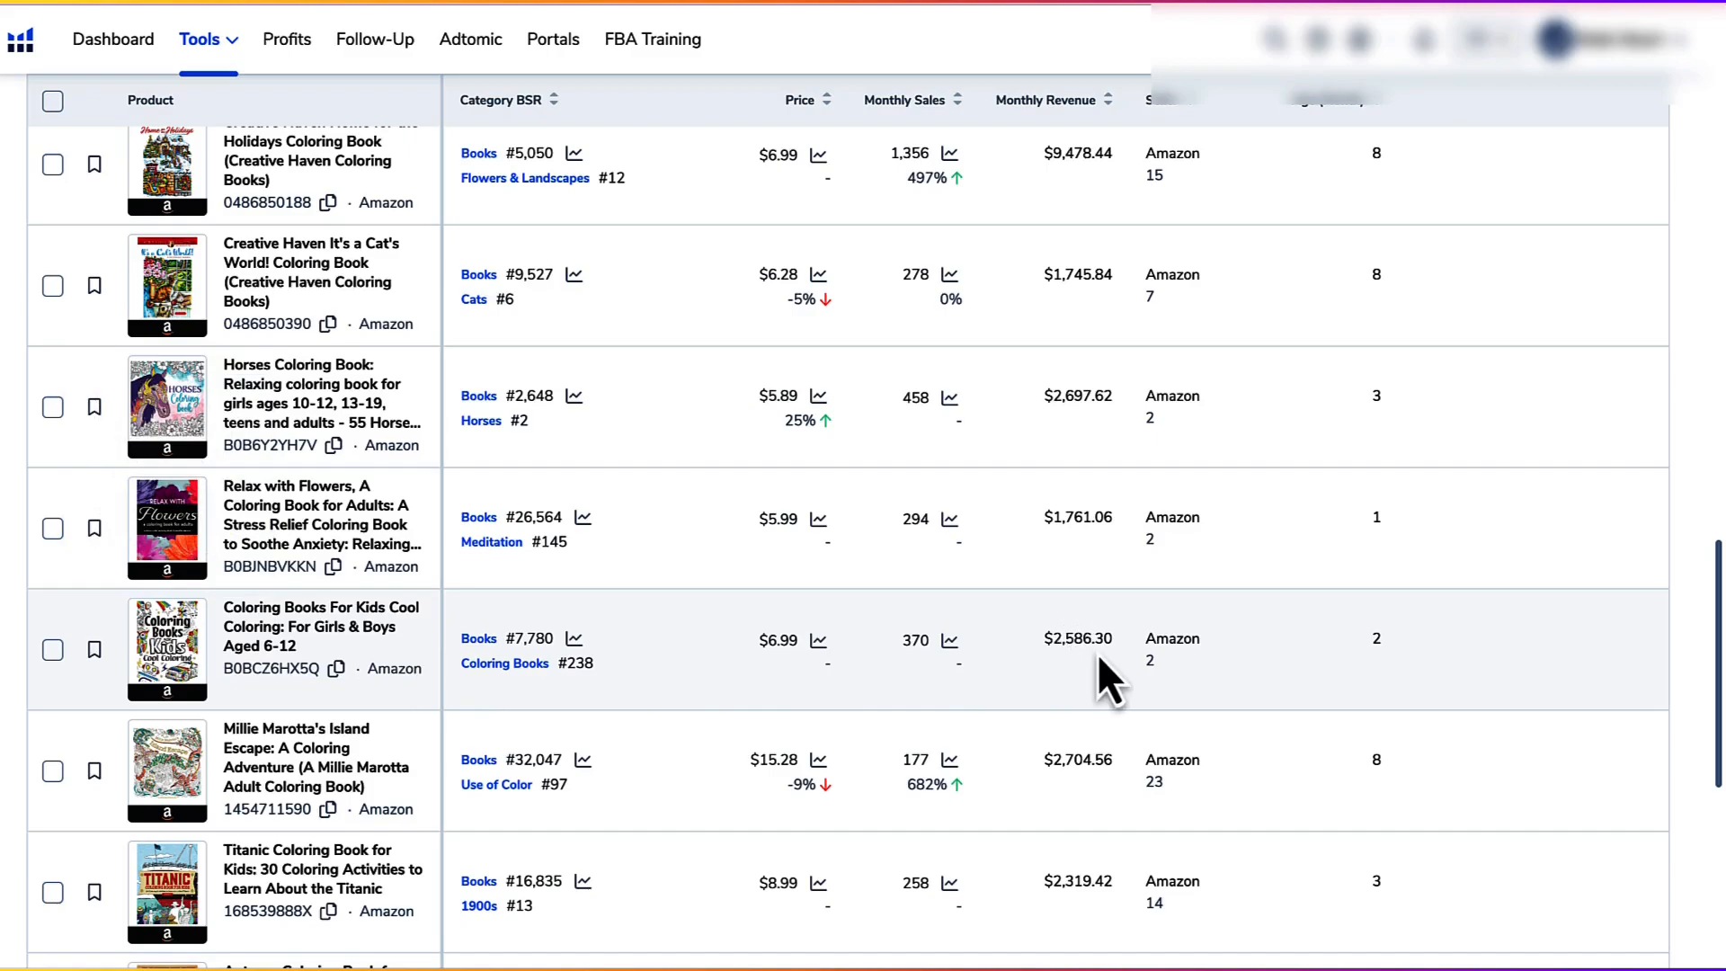
scroll(1098, 655, up, 4)
scroll(1097, 655, up, 5)
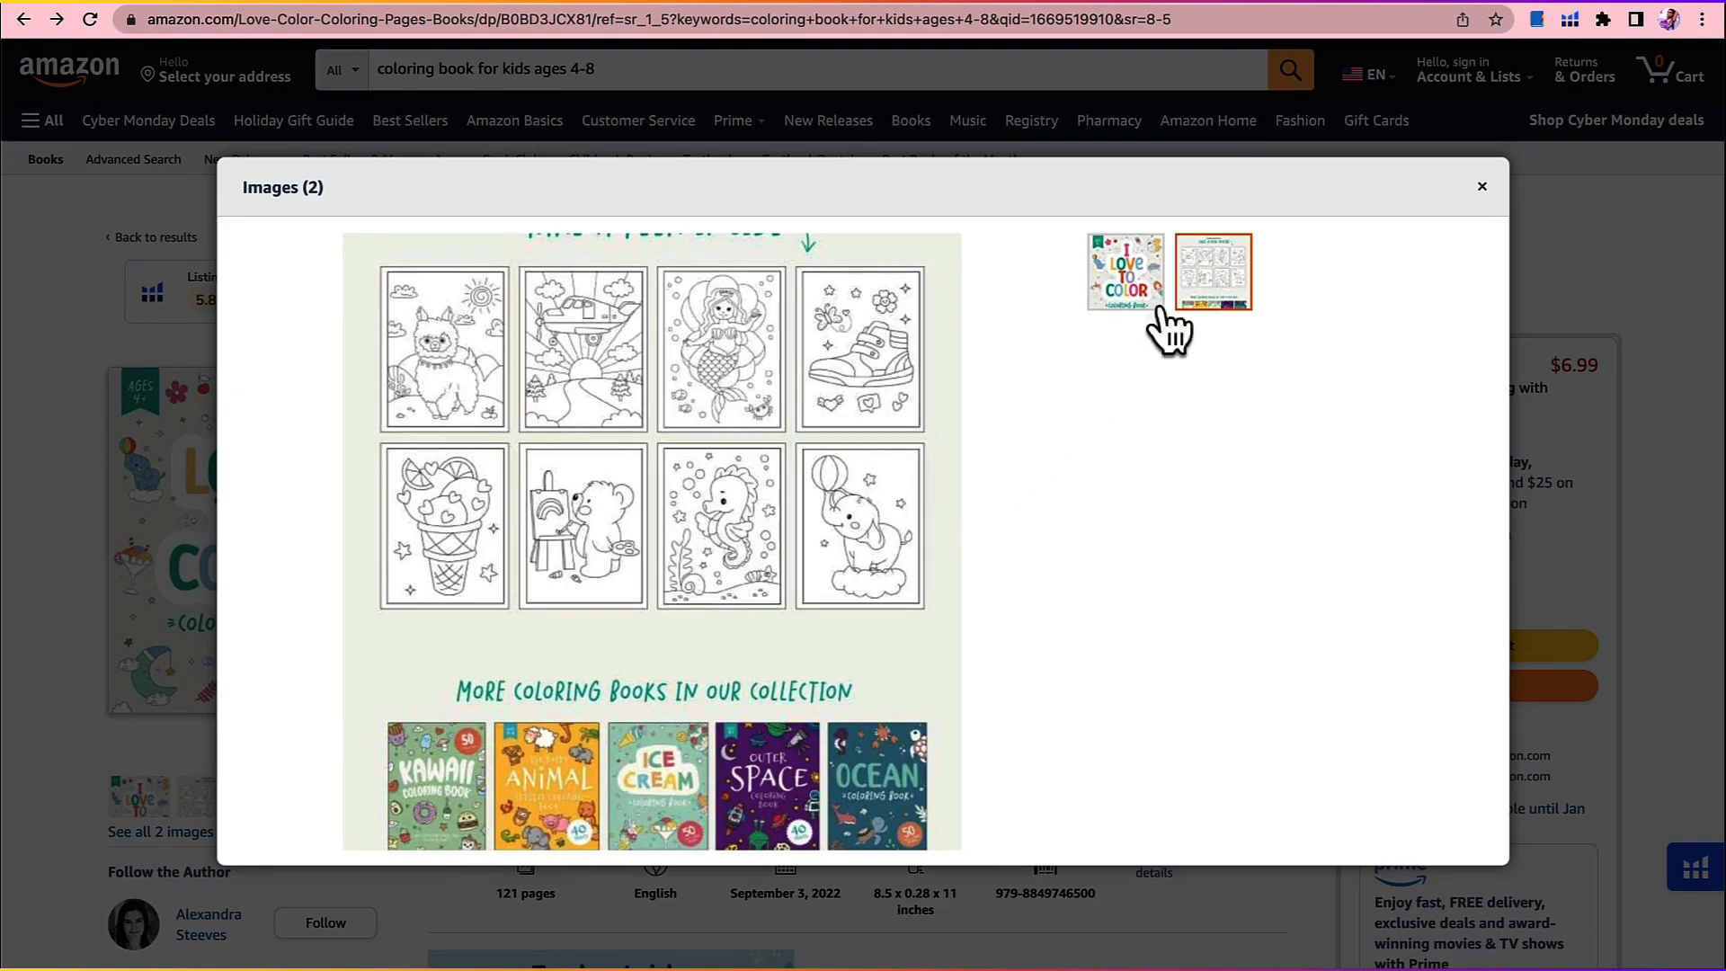
Step: Switch to the Google Images results for "kids coloring page" and browse the coloring page designs
click(1306, 13)
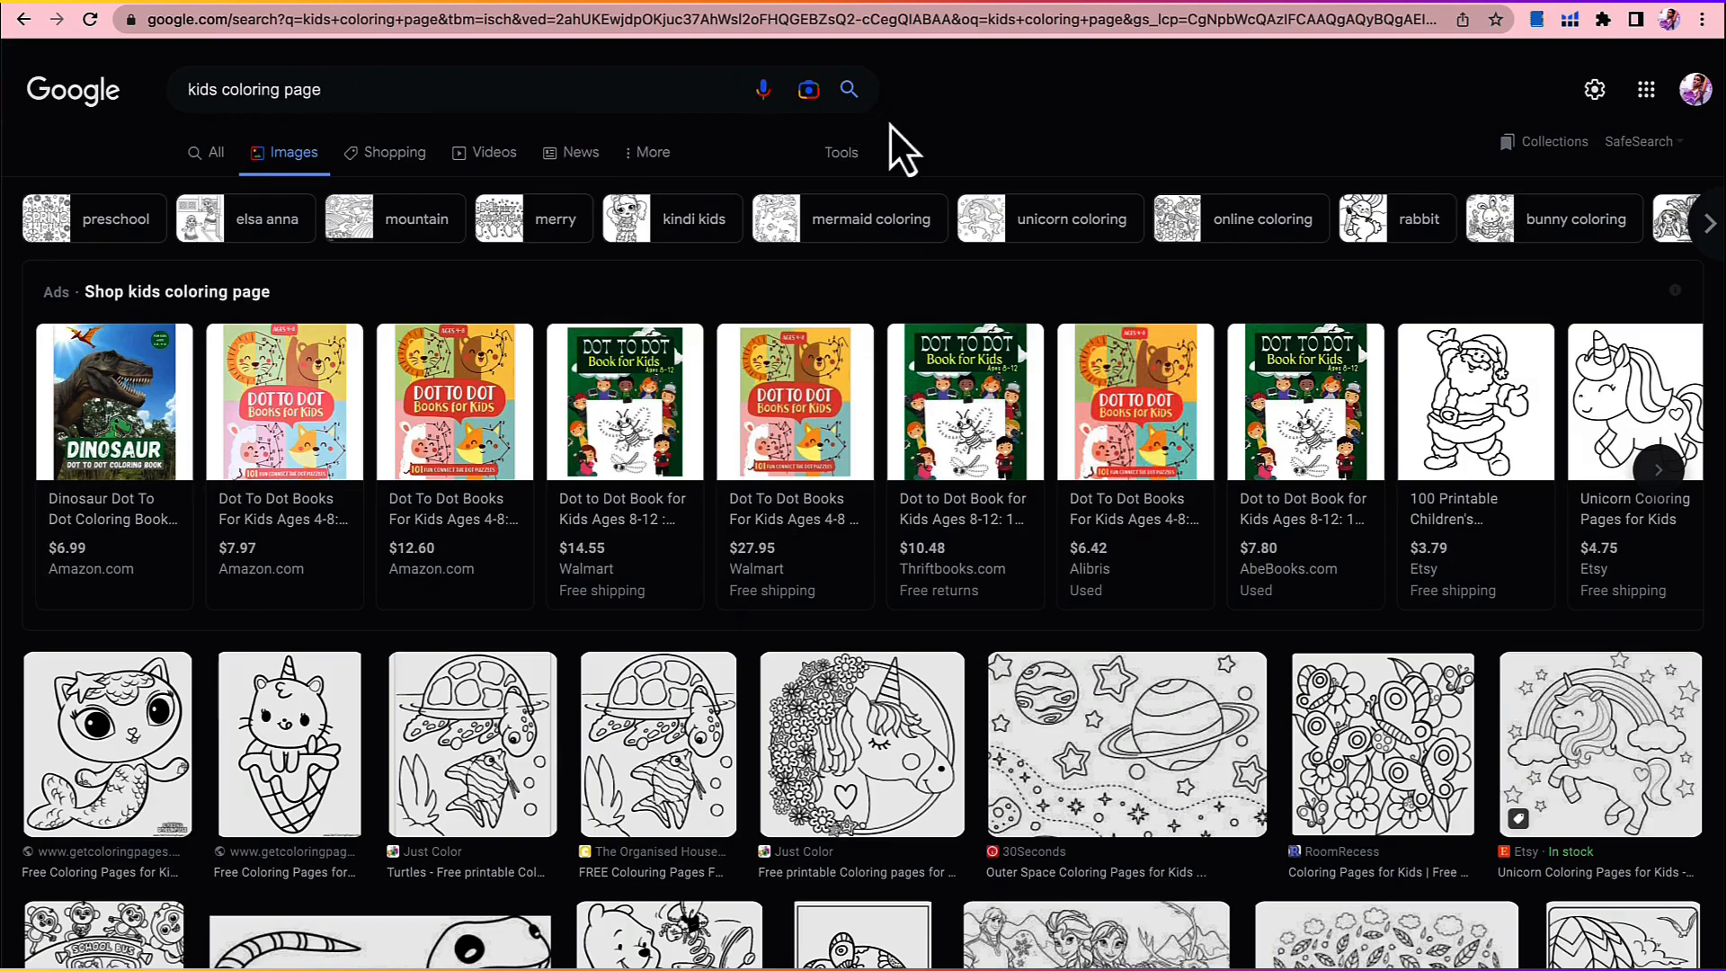
scroll(1011, 116, down, 2)
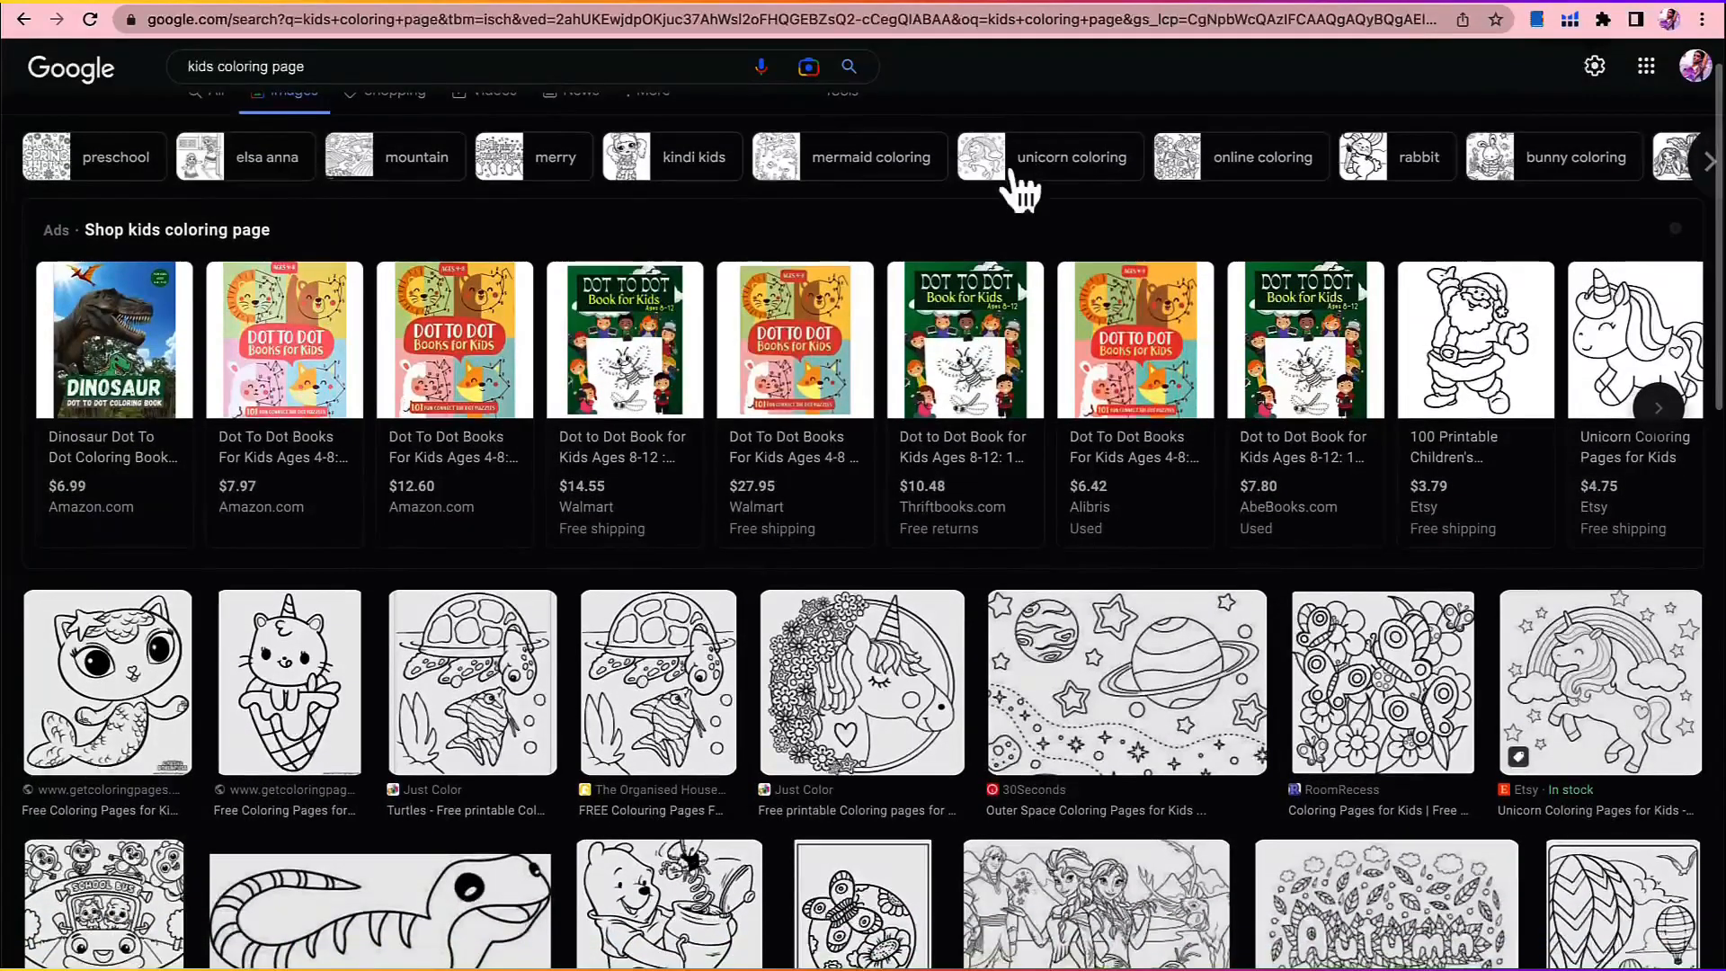
scroll(1104, 505, down, 5)
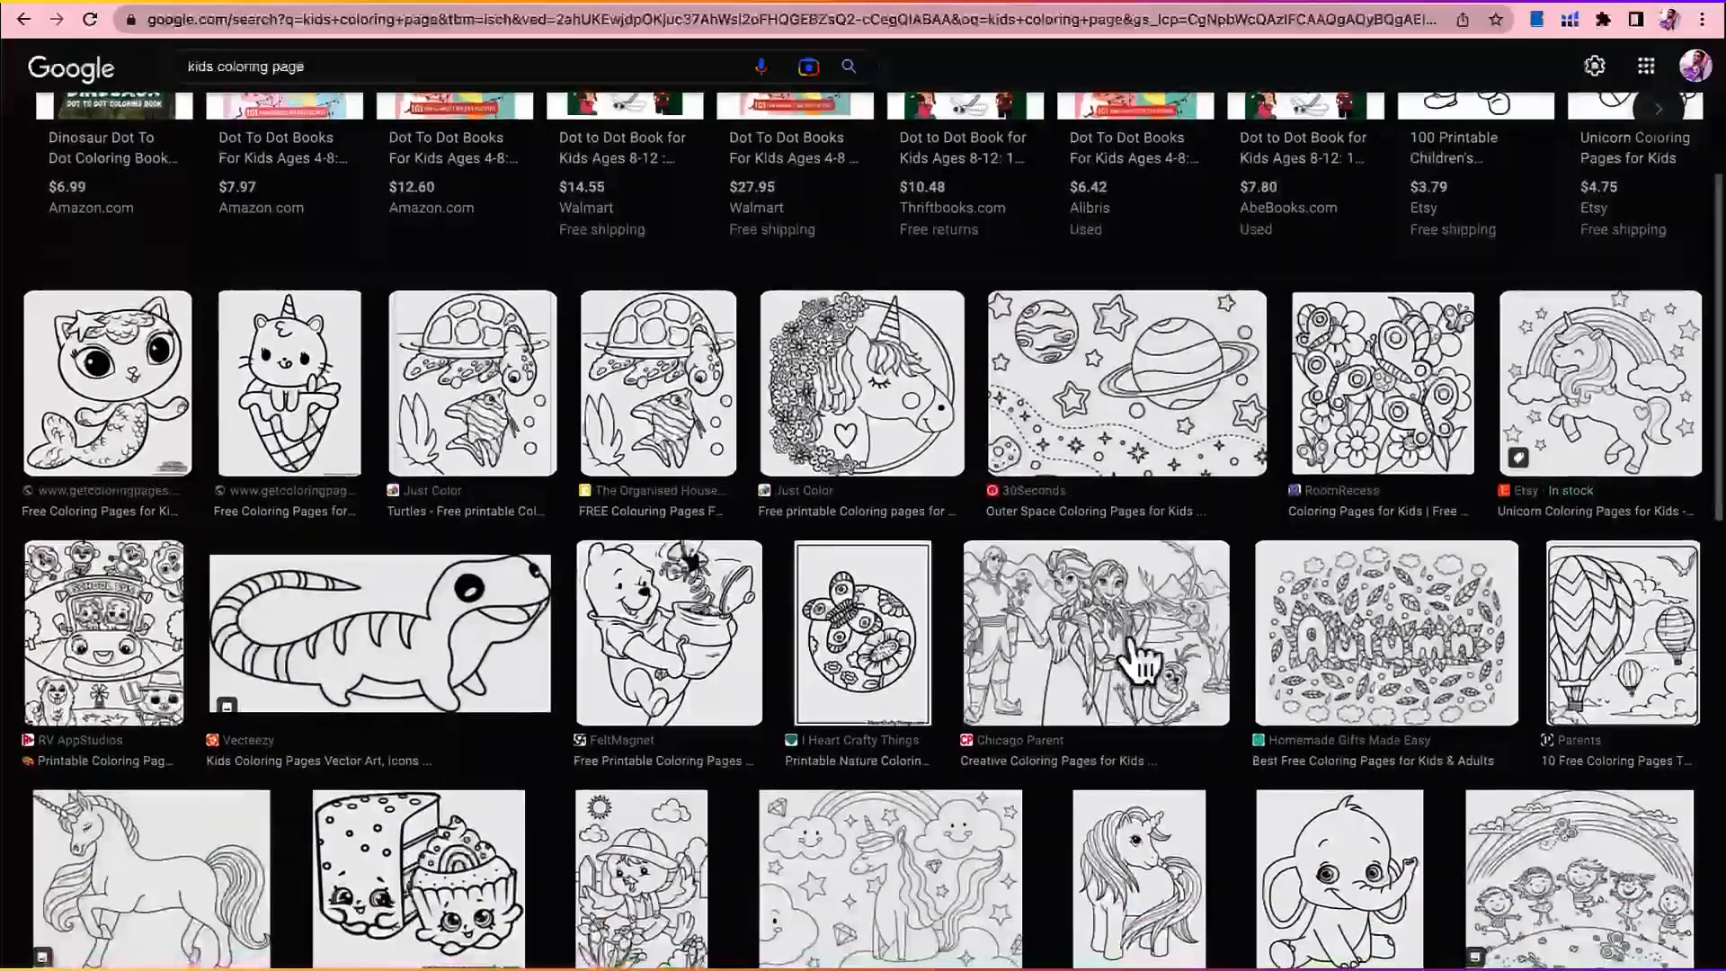
scroll(1137, 660, down, 1)
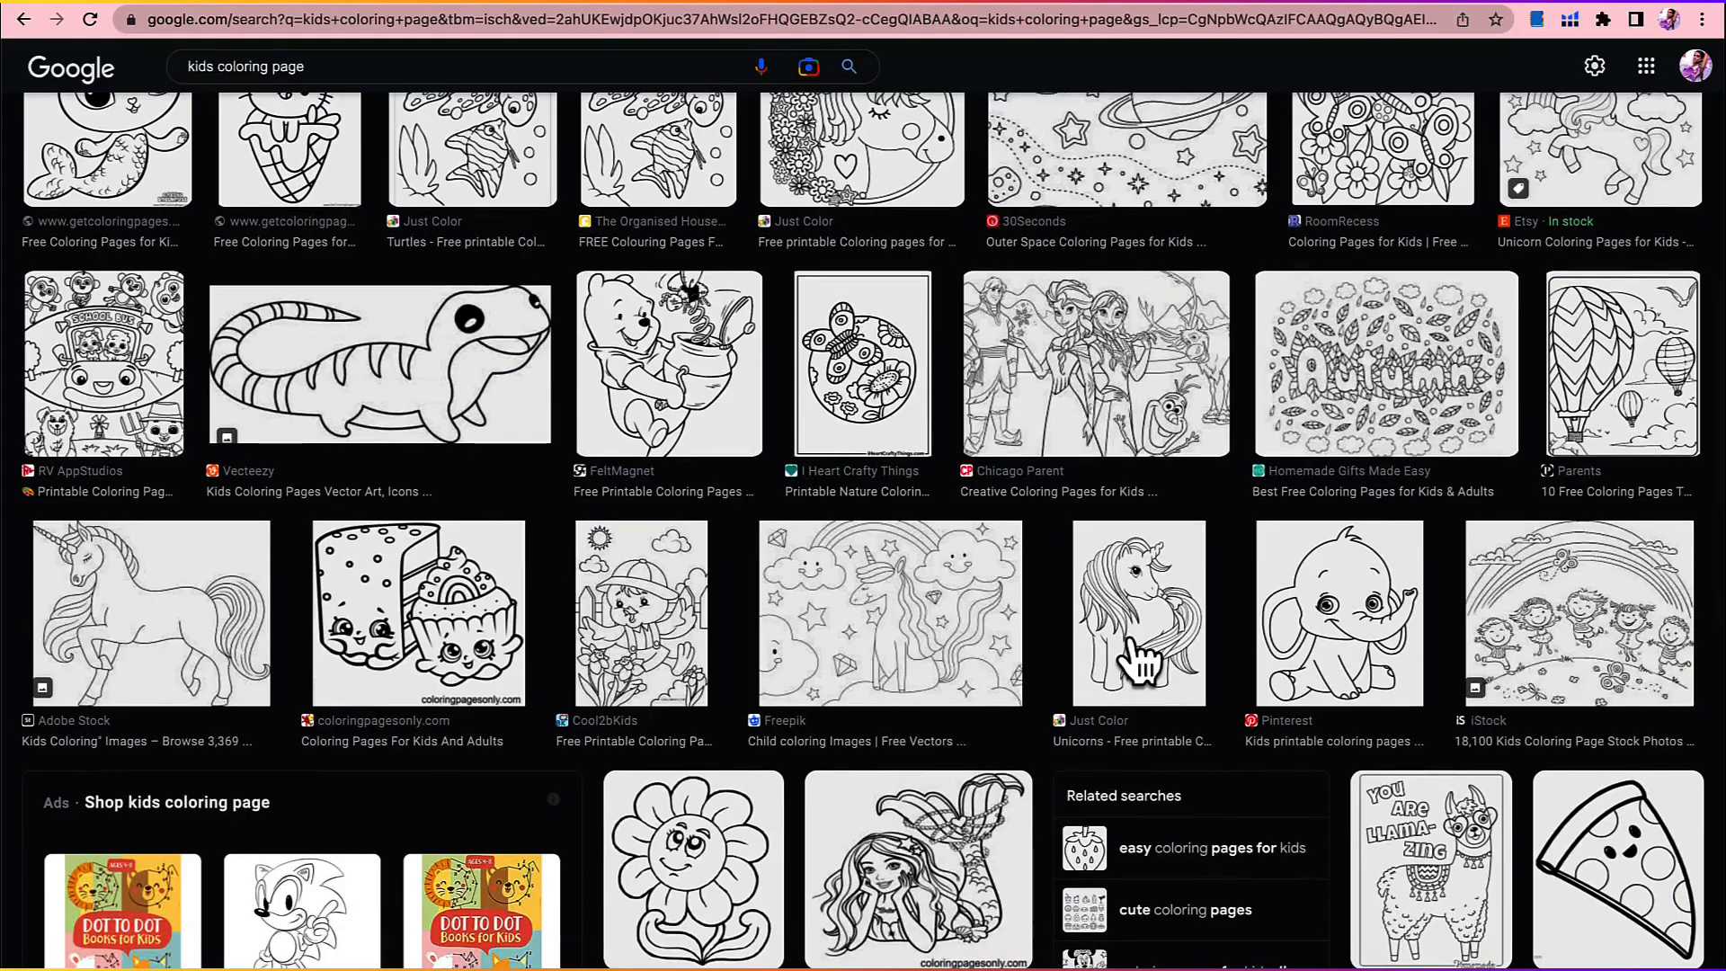
scroll(1137, 661, down, 5)
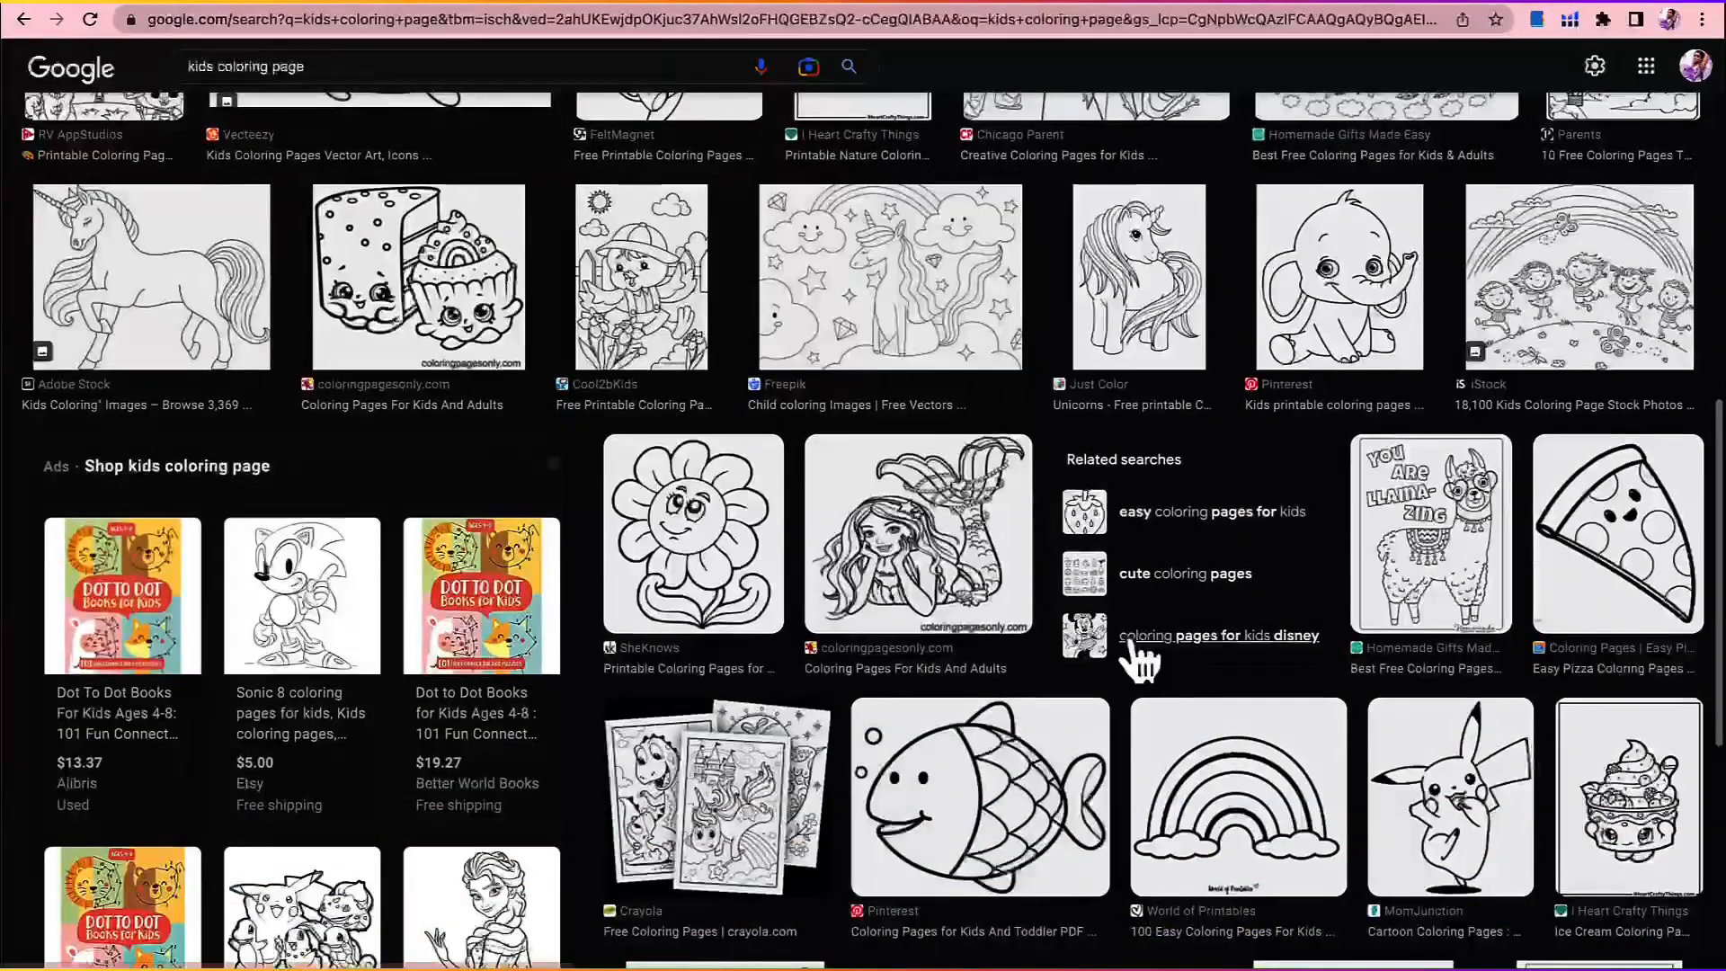
scroll(1137, 661, up, 8)
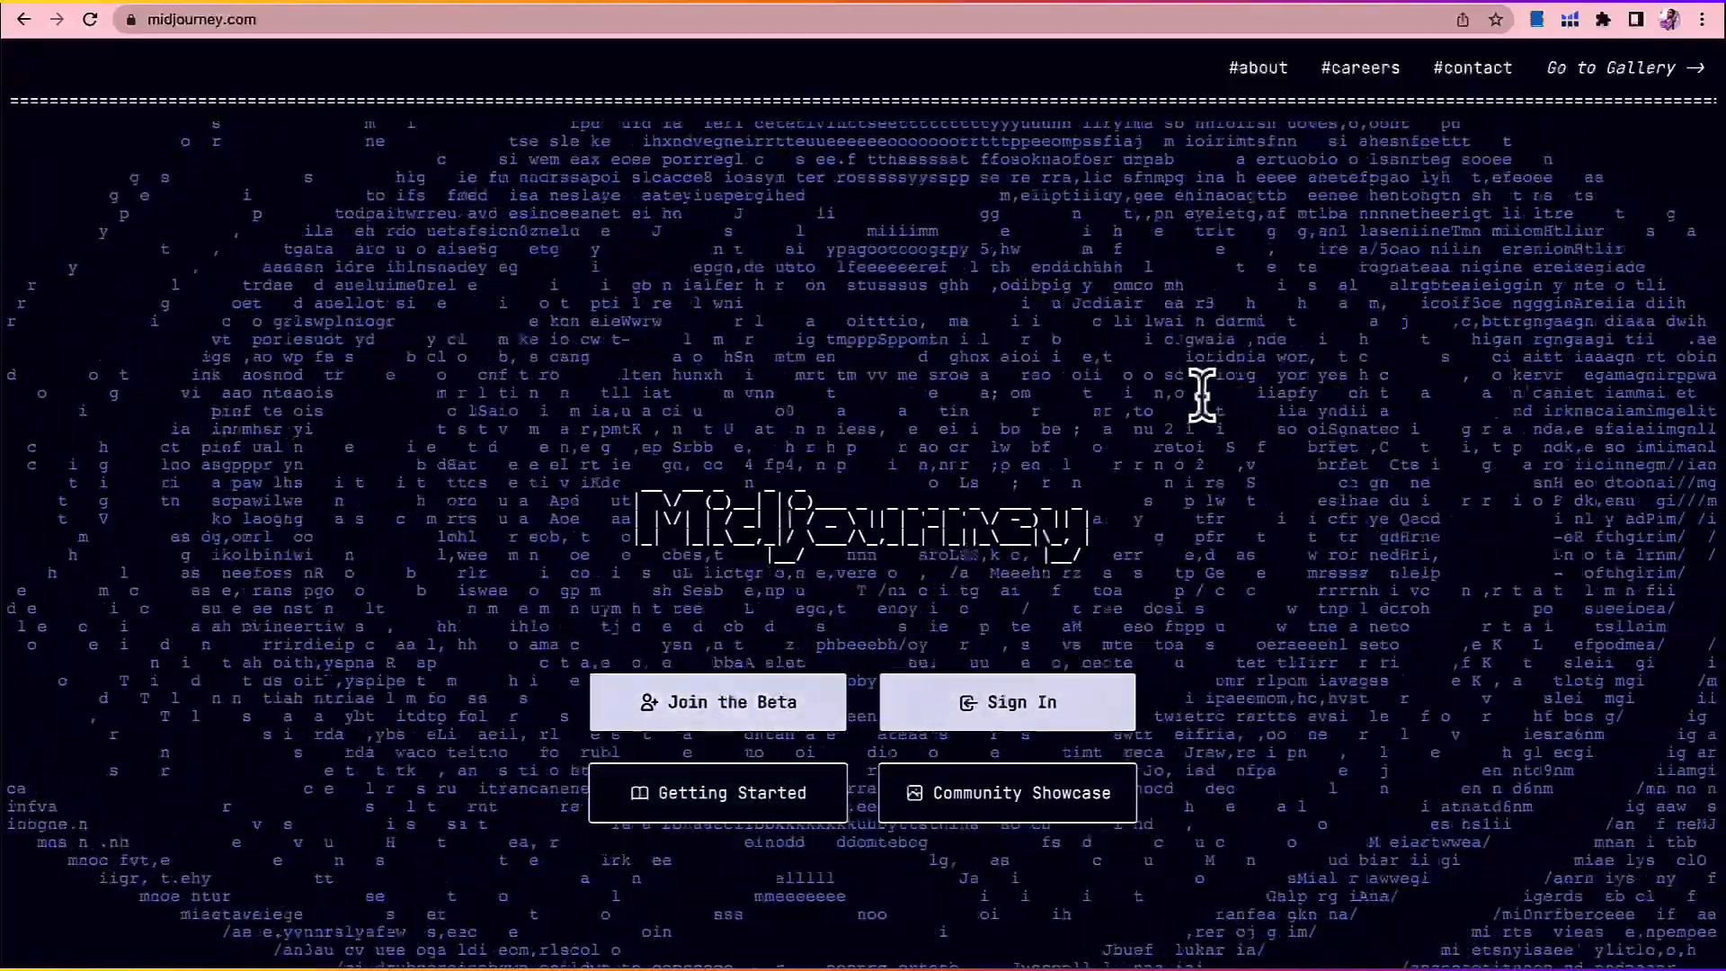
Step: Sign in to Midjourney from its website and view the account's home page
click(1011, 719)
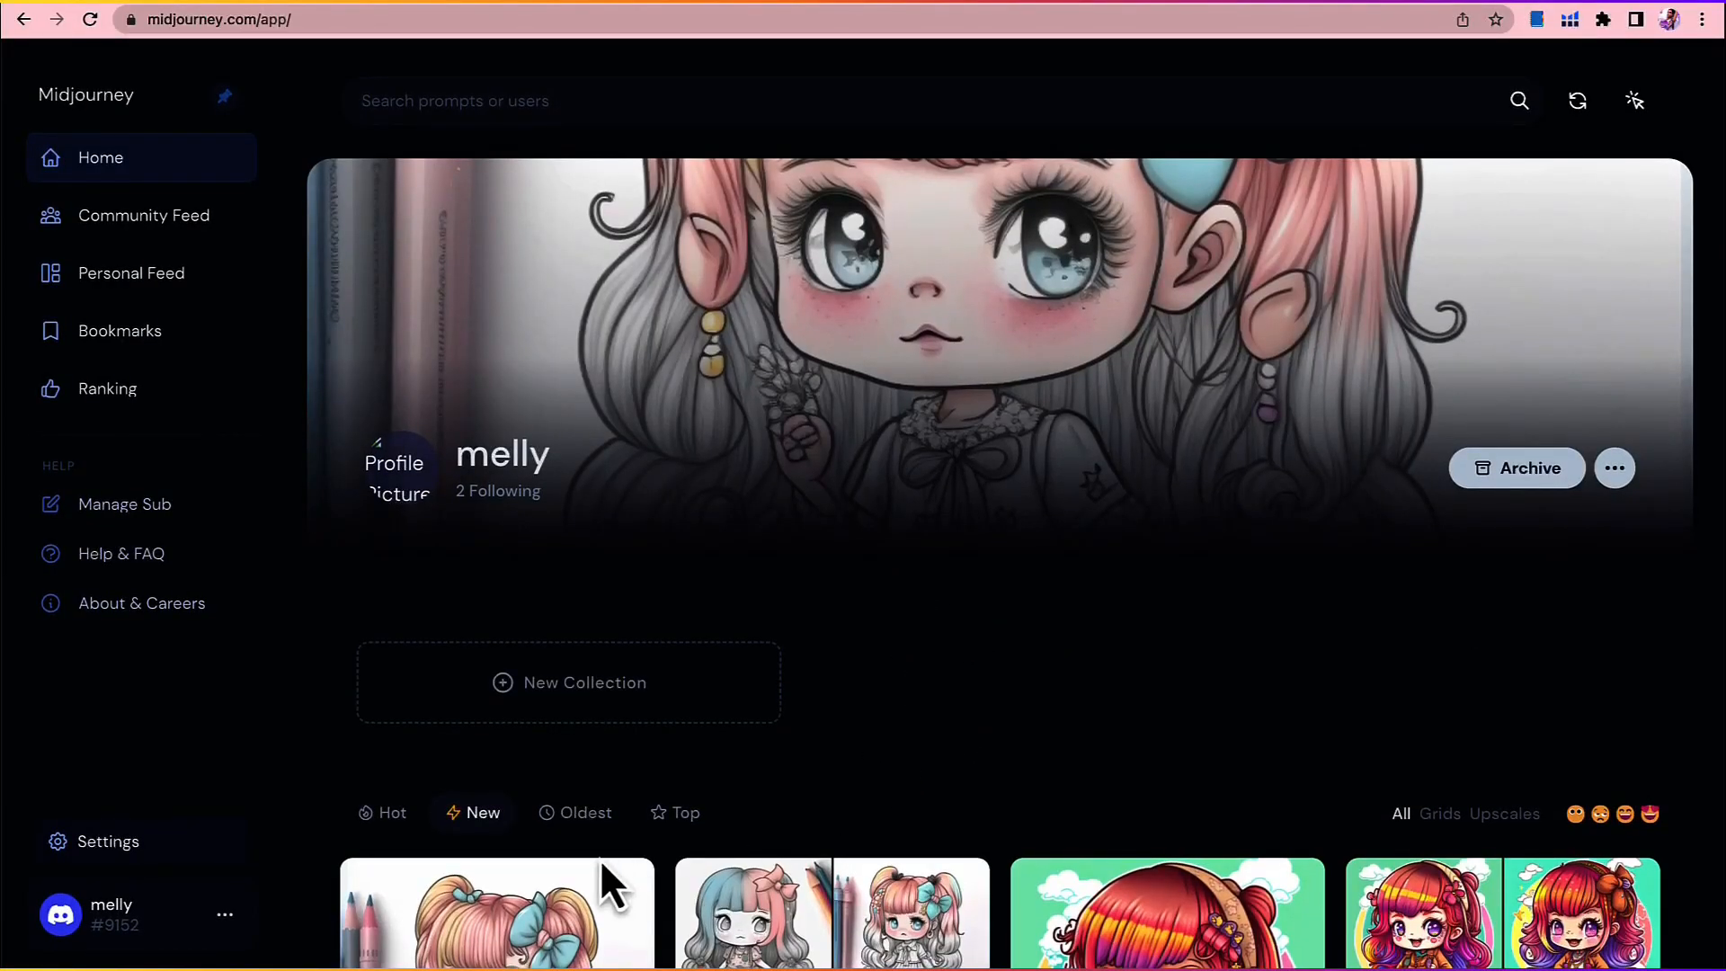
scroll(811, 737, up, 1)
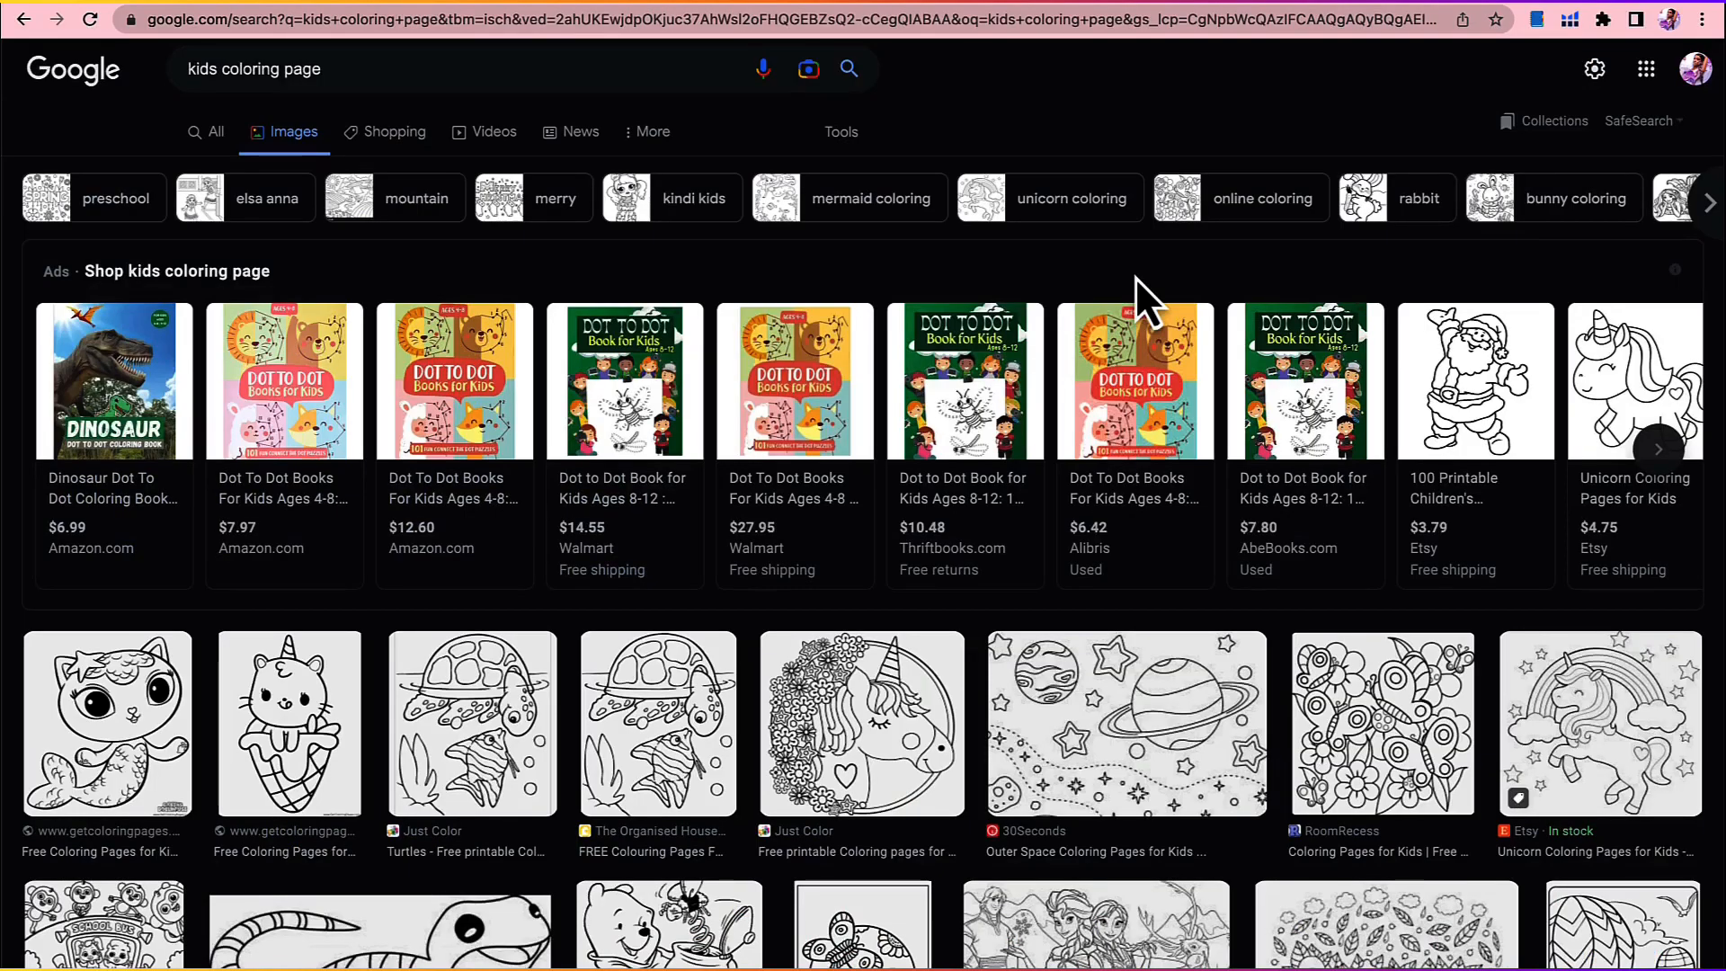
Step: Preview the Just Color turtle coloring page in the Google Images results and copy its image address
scroll(1136, 277, down, 3)
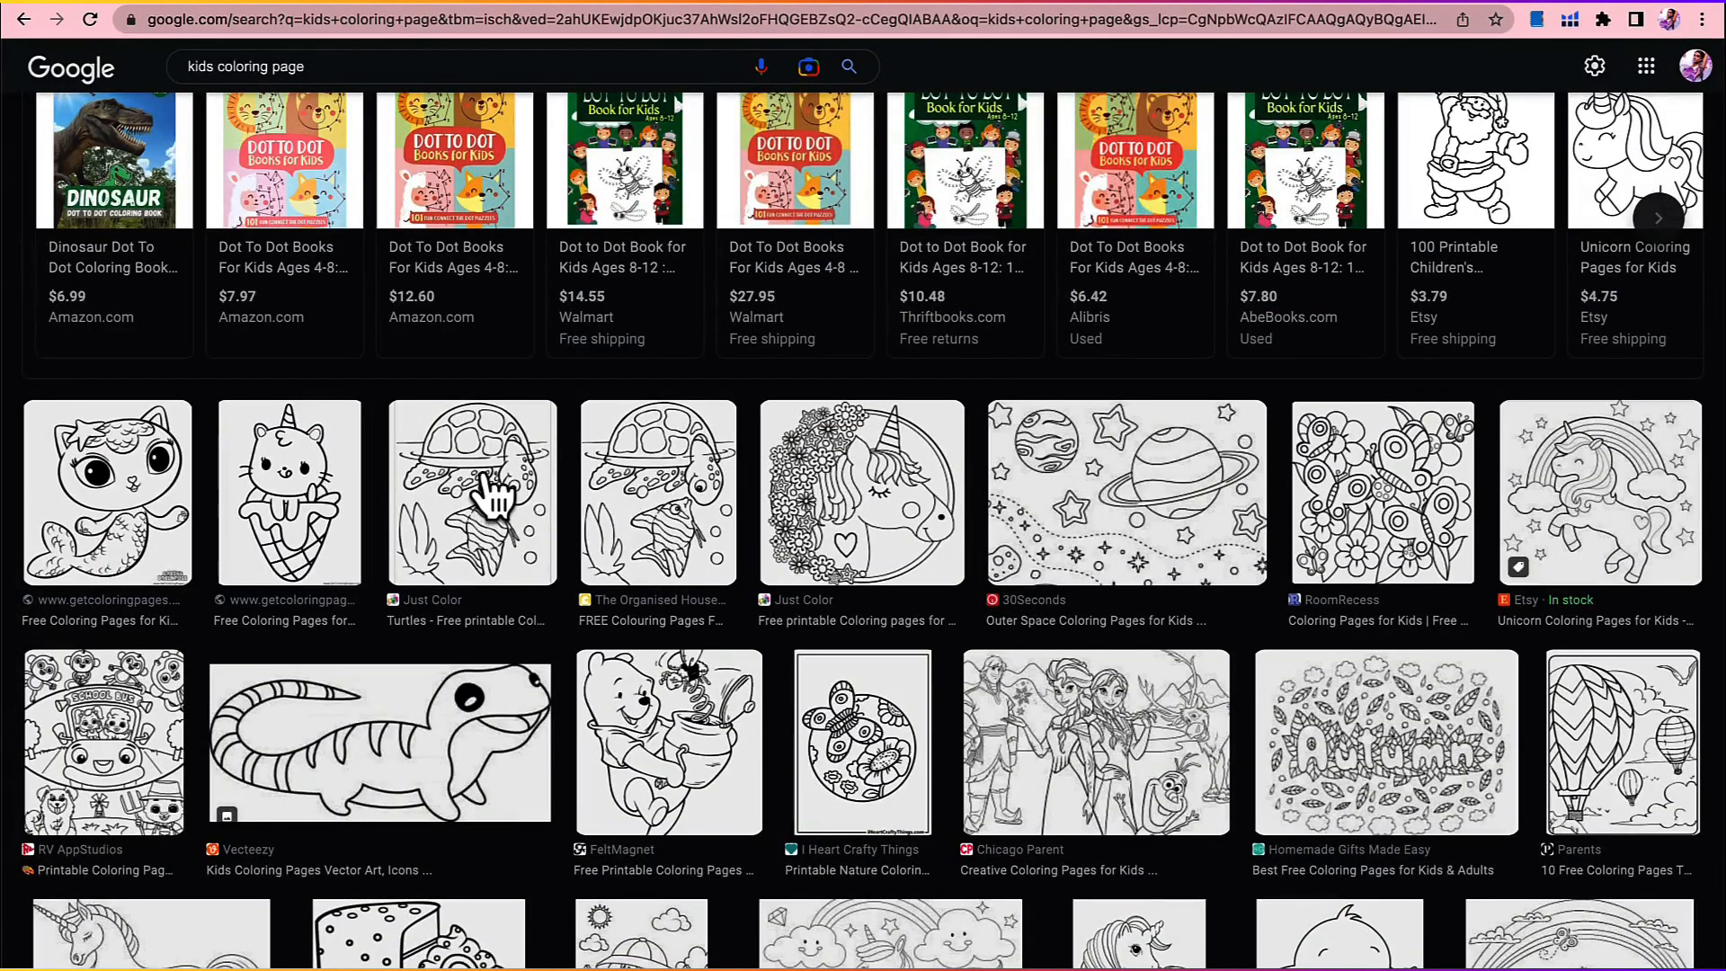
click(492, 490)
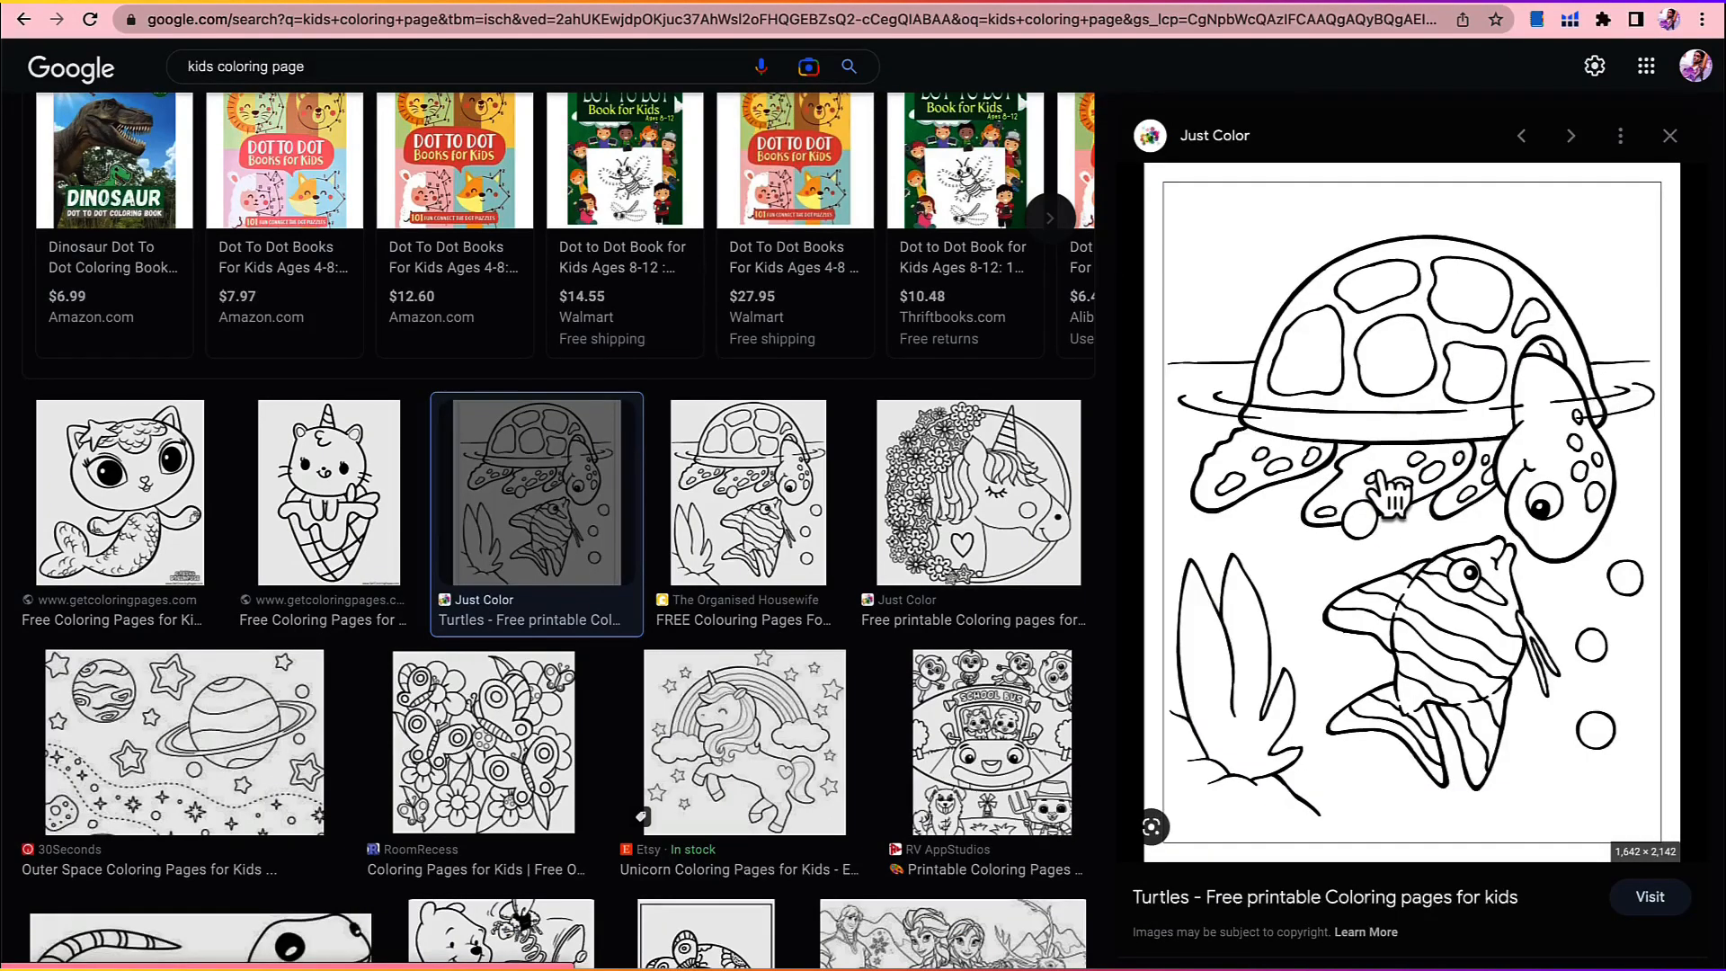
right_click(1383, 466)
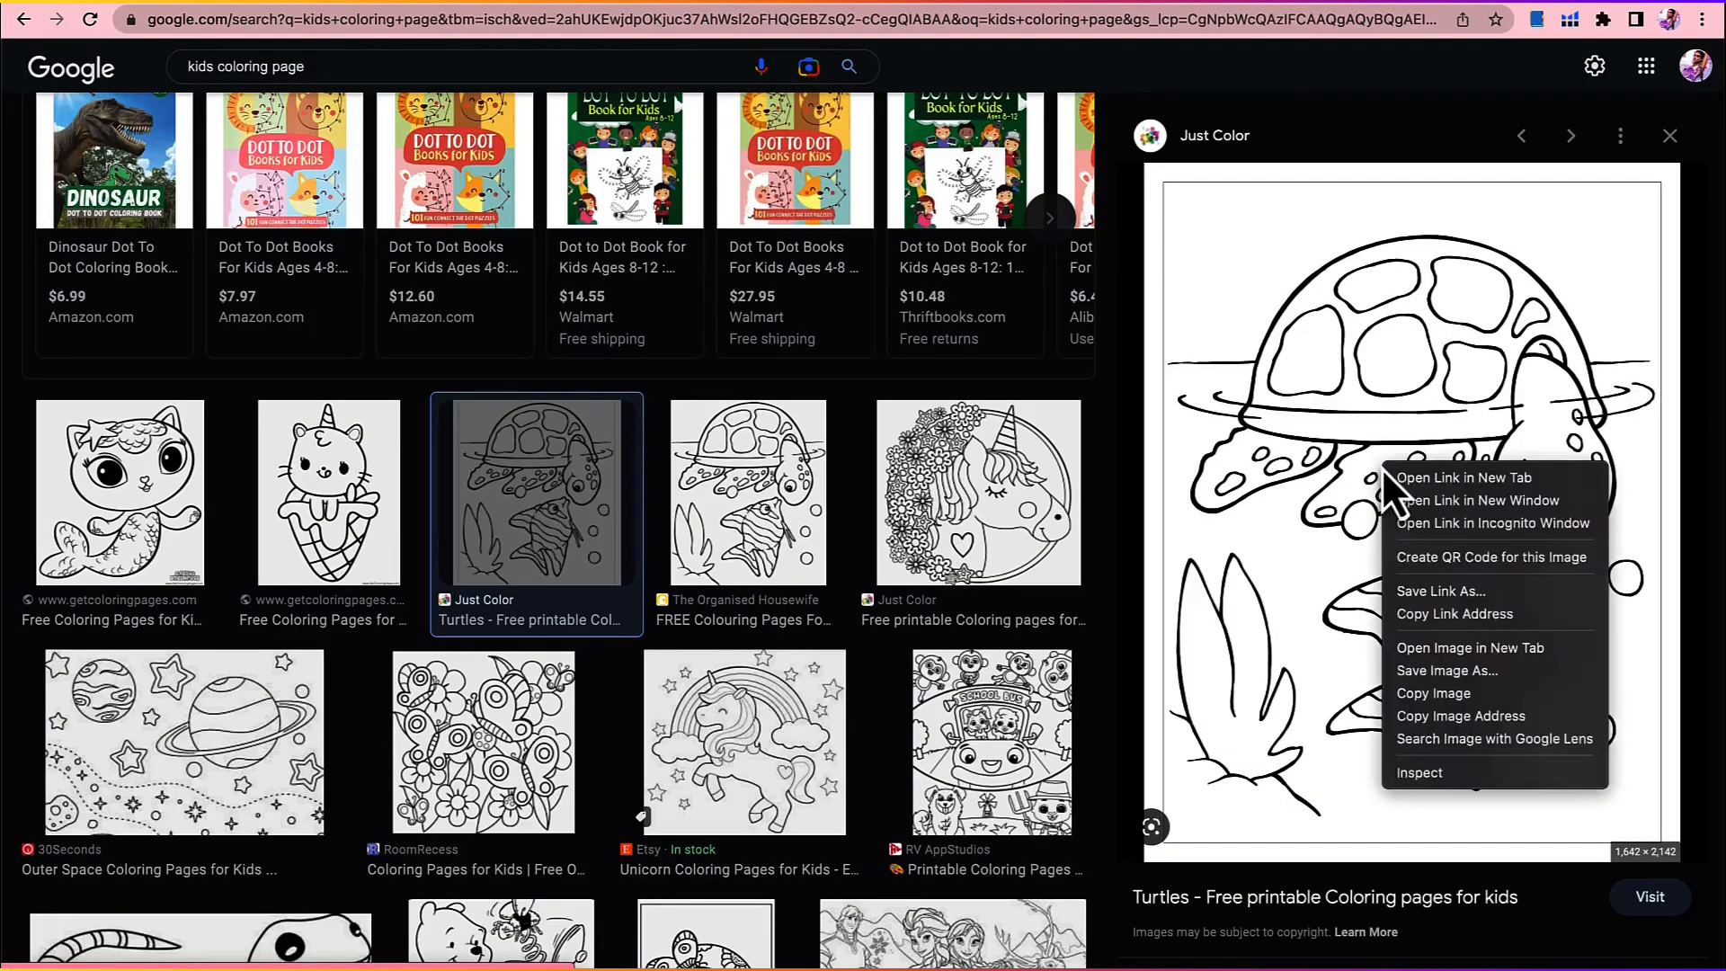
click(1460, 718)
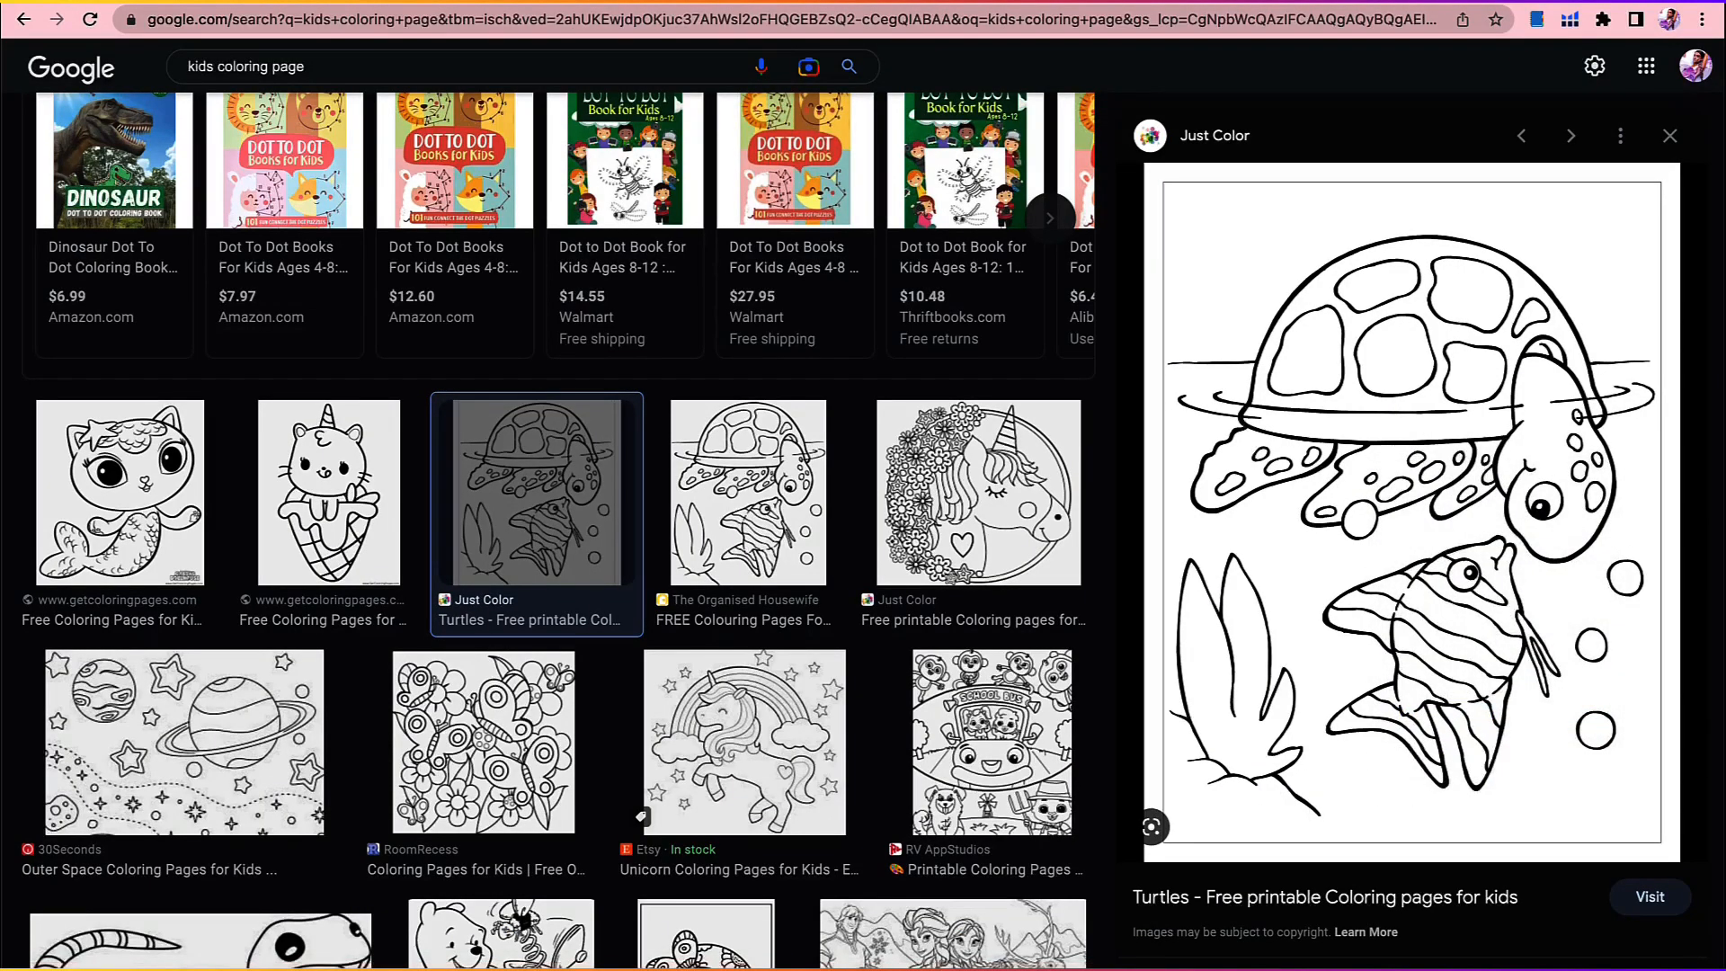
Step: Switch to the Midjourney Bot chat in Discord and start an /imagine prompt with the copied turtle image address
key(super+Tab)
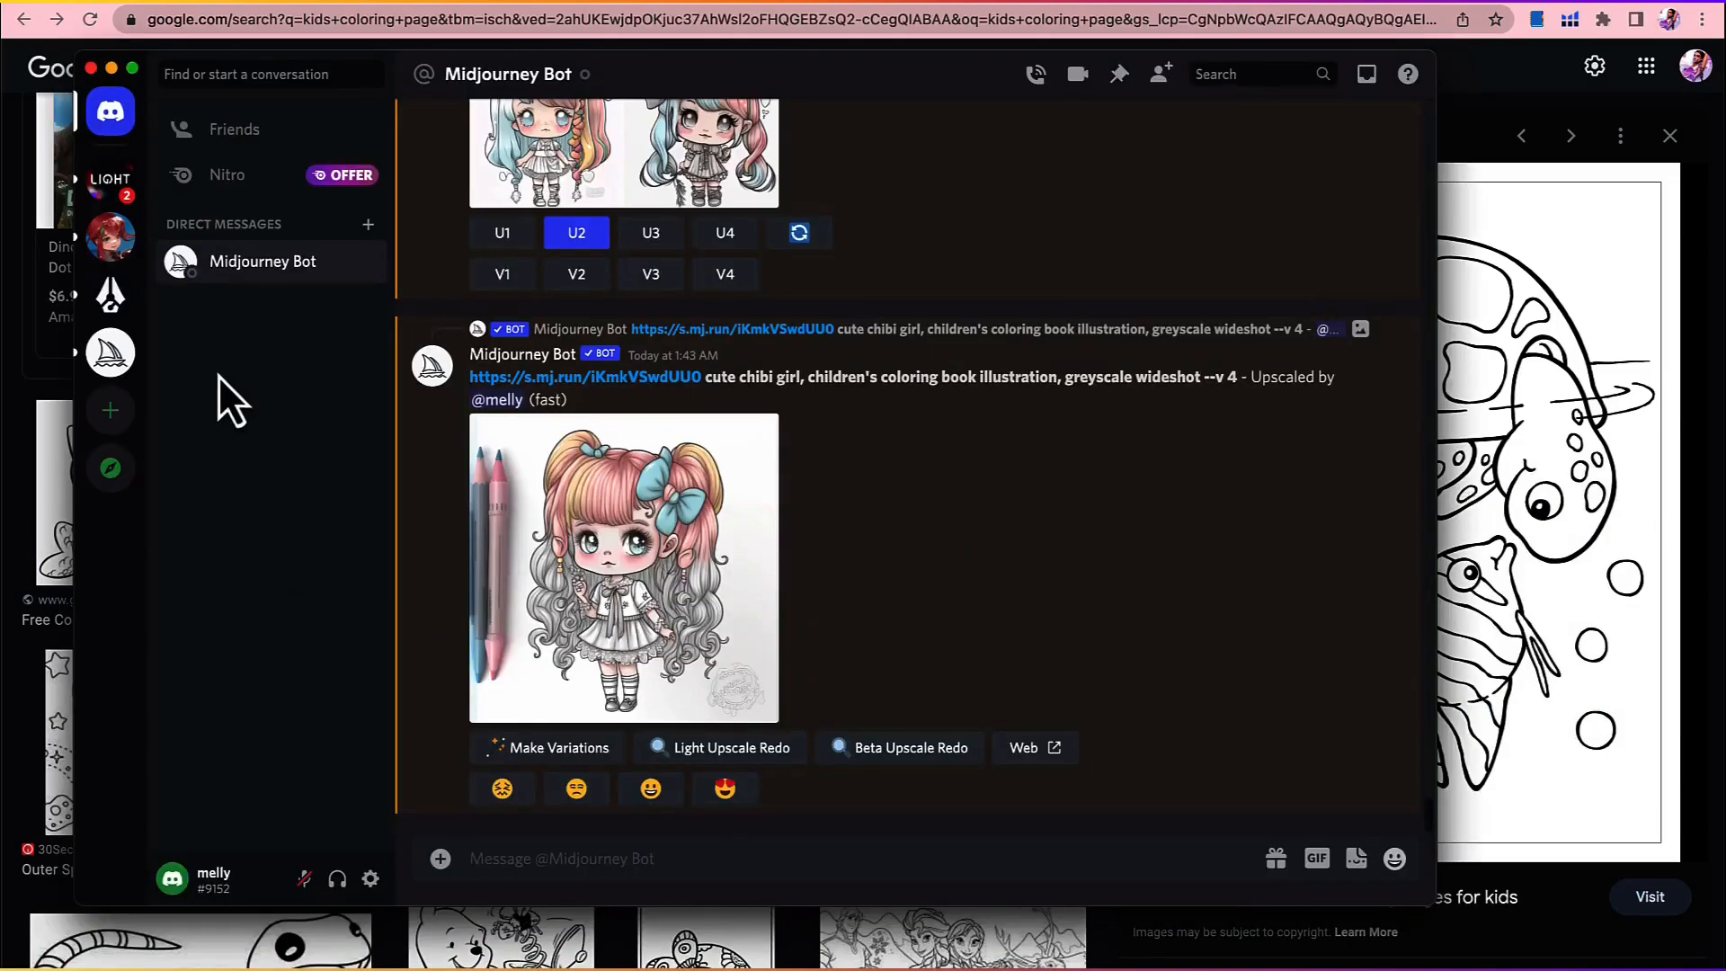
click(574, 858)
text(/imav)
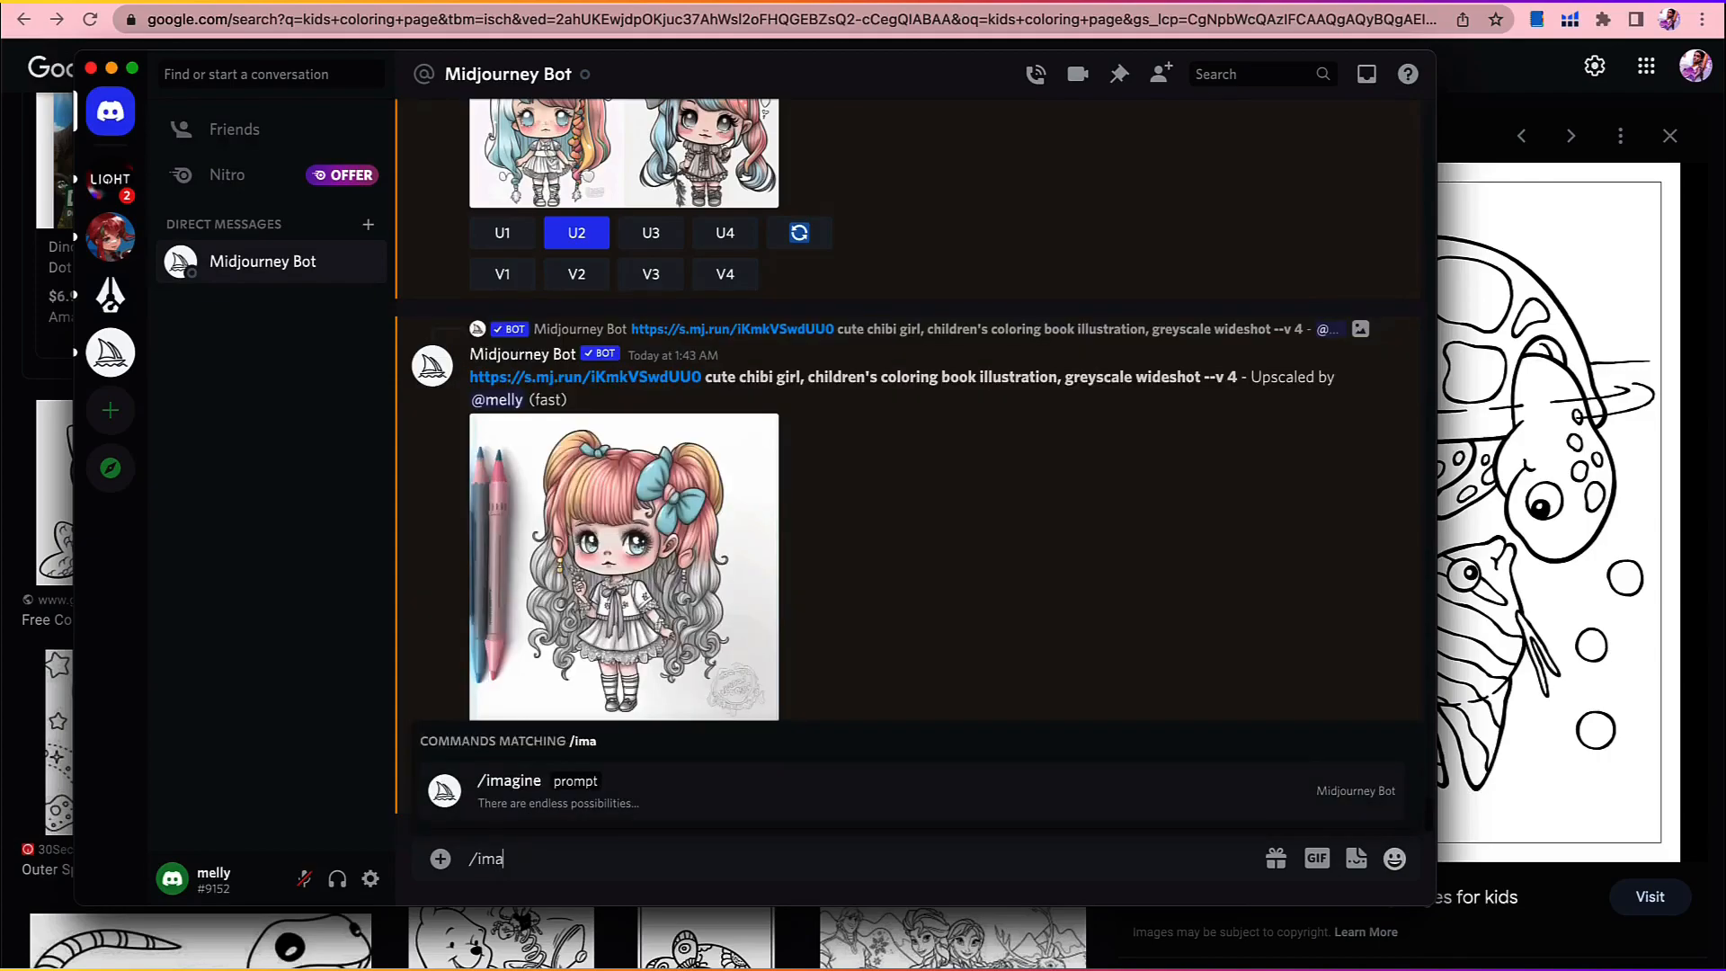
key(BackSpace)
click(614, 794)
key(super+v)
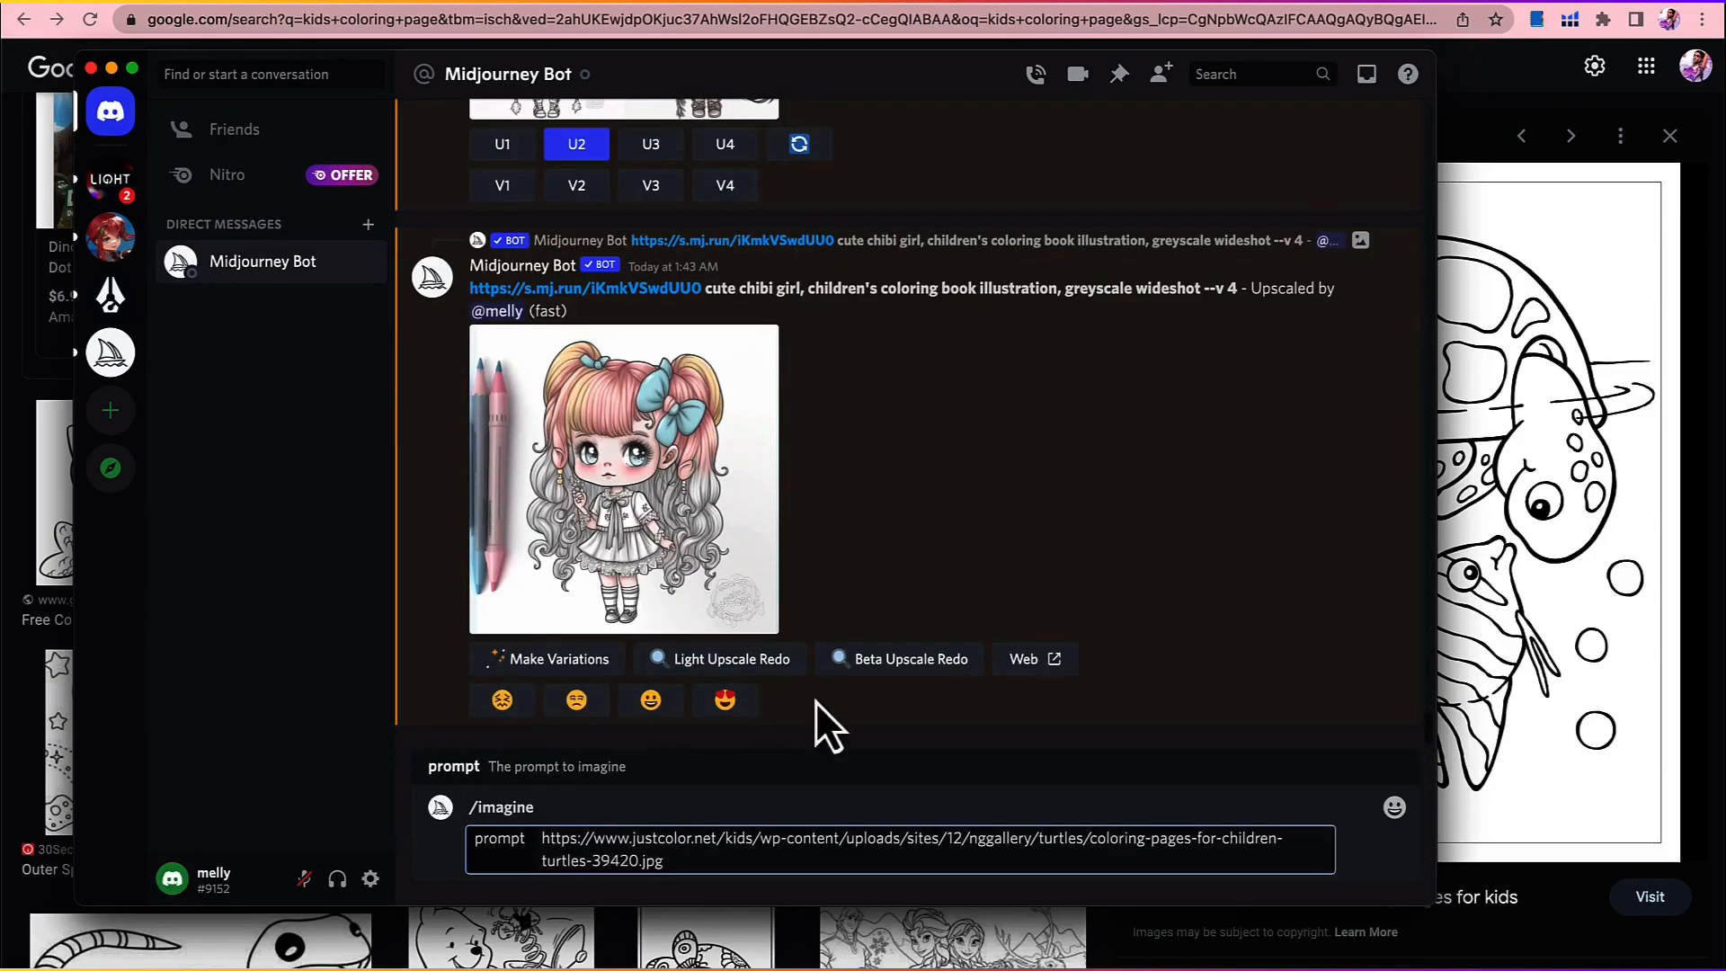
Step: Copy the style wording from "full page illustration" to "comic book style" in the earlier smiling chibi girl prompt and append it after the image address
scroll(1072, 451, up, 10)
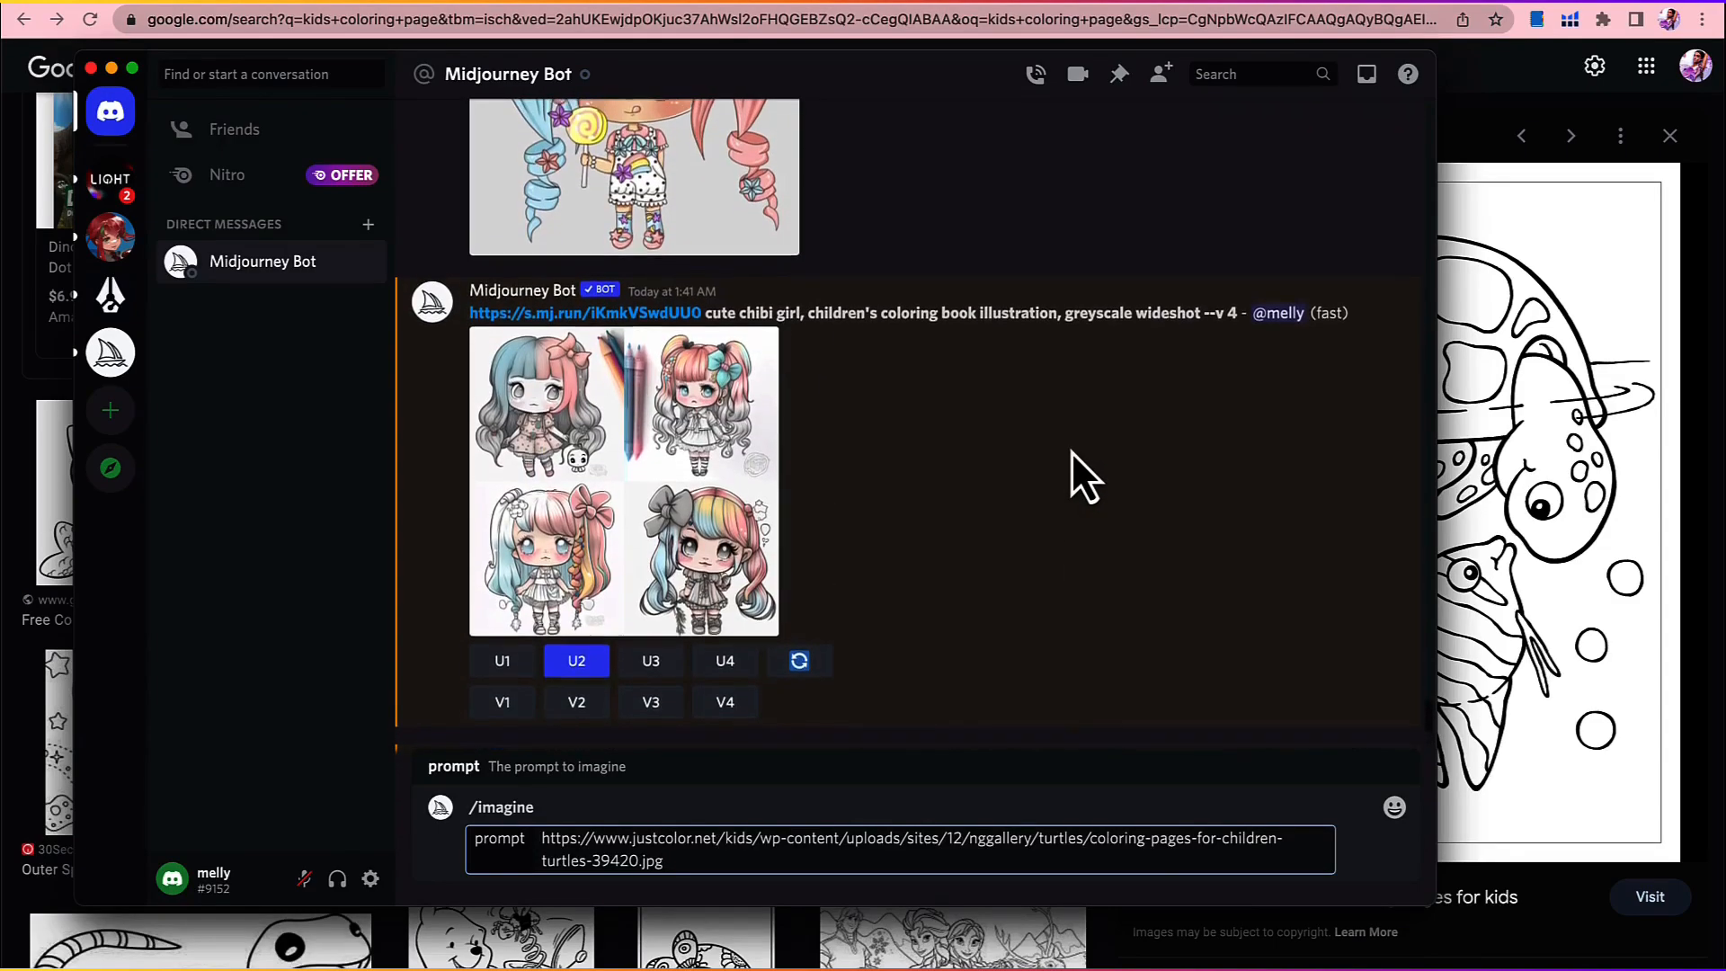
scroll(1072, 451, up, 15)
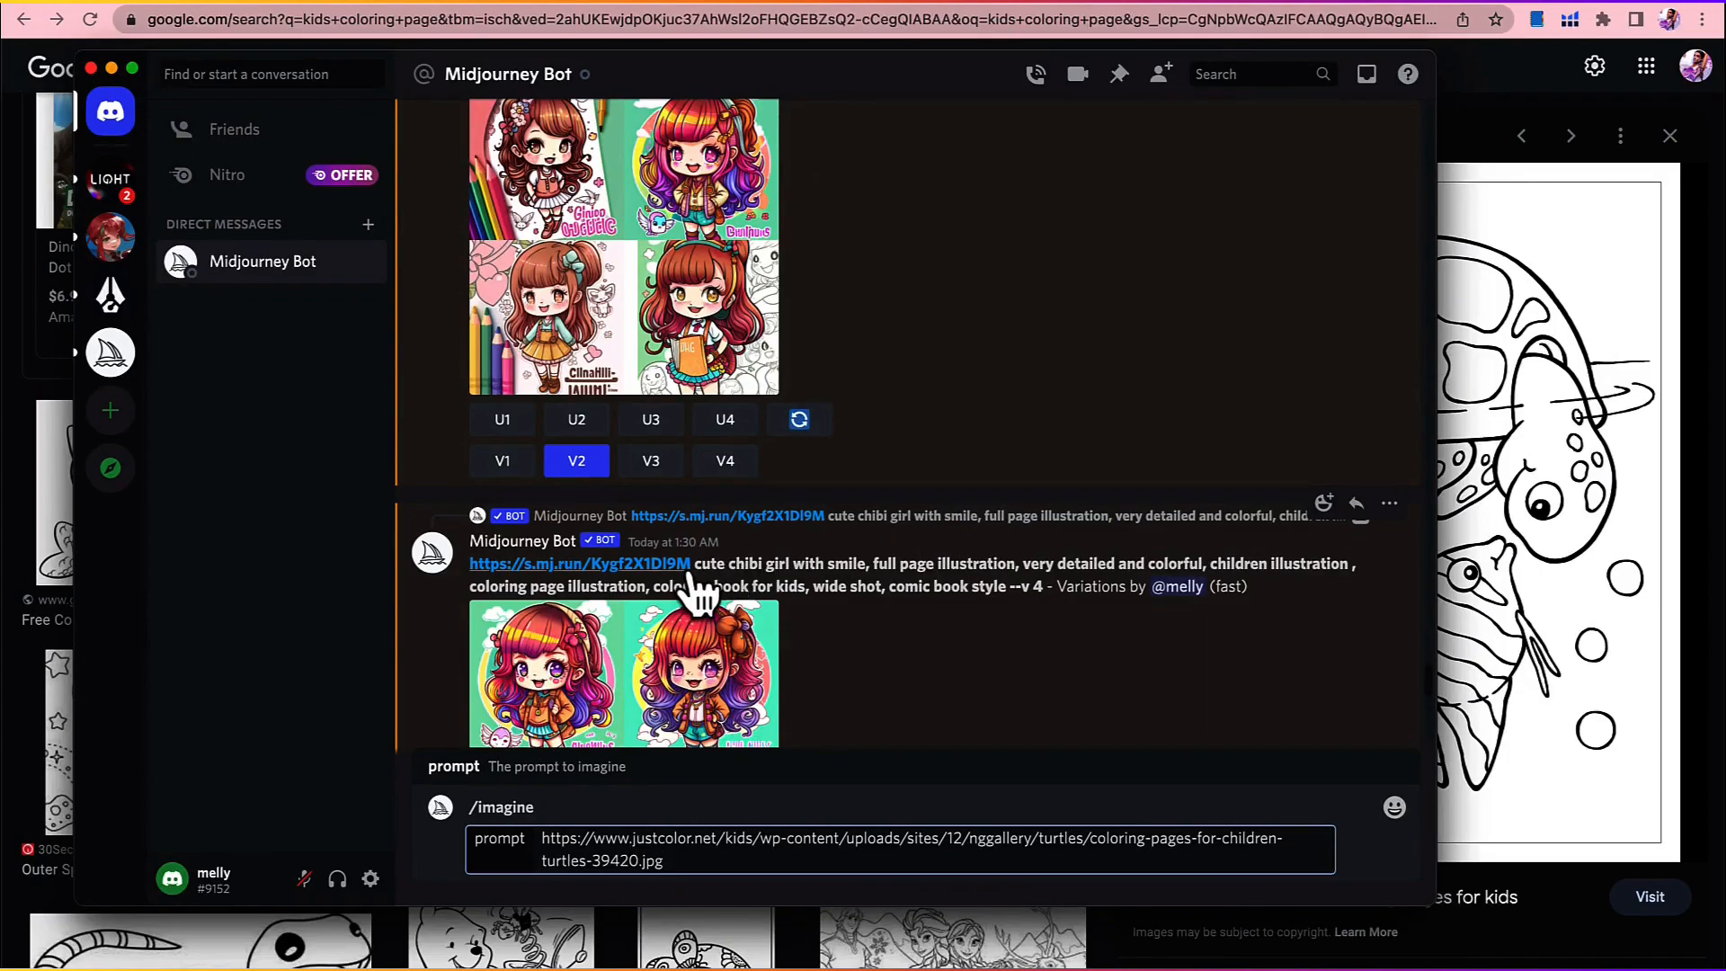
drag(873, 564, 1007, 584)
scroll(1008, 585, down, 10)
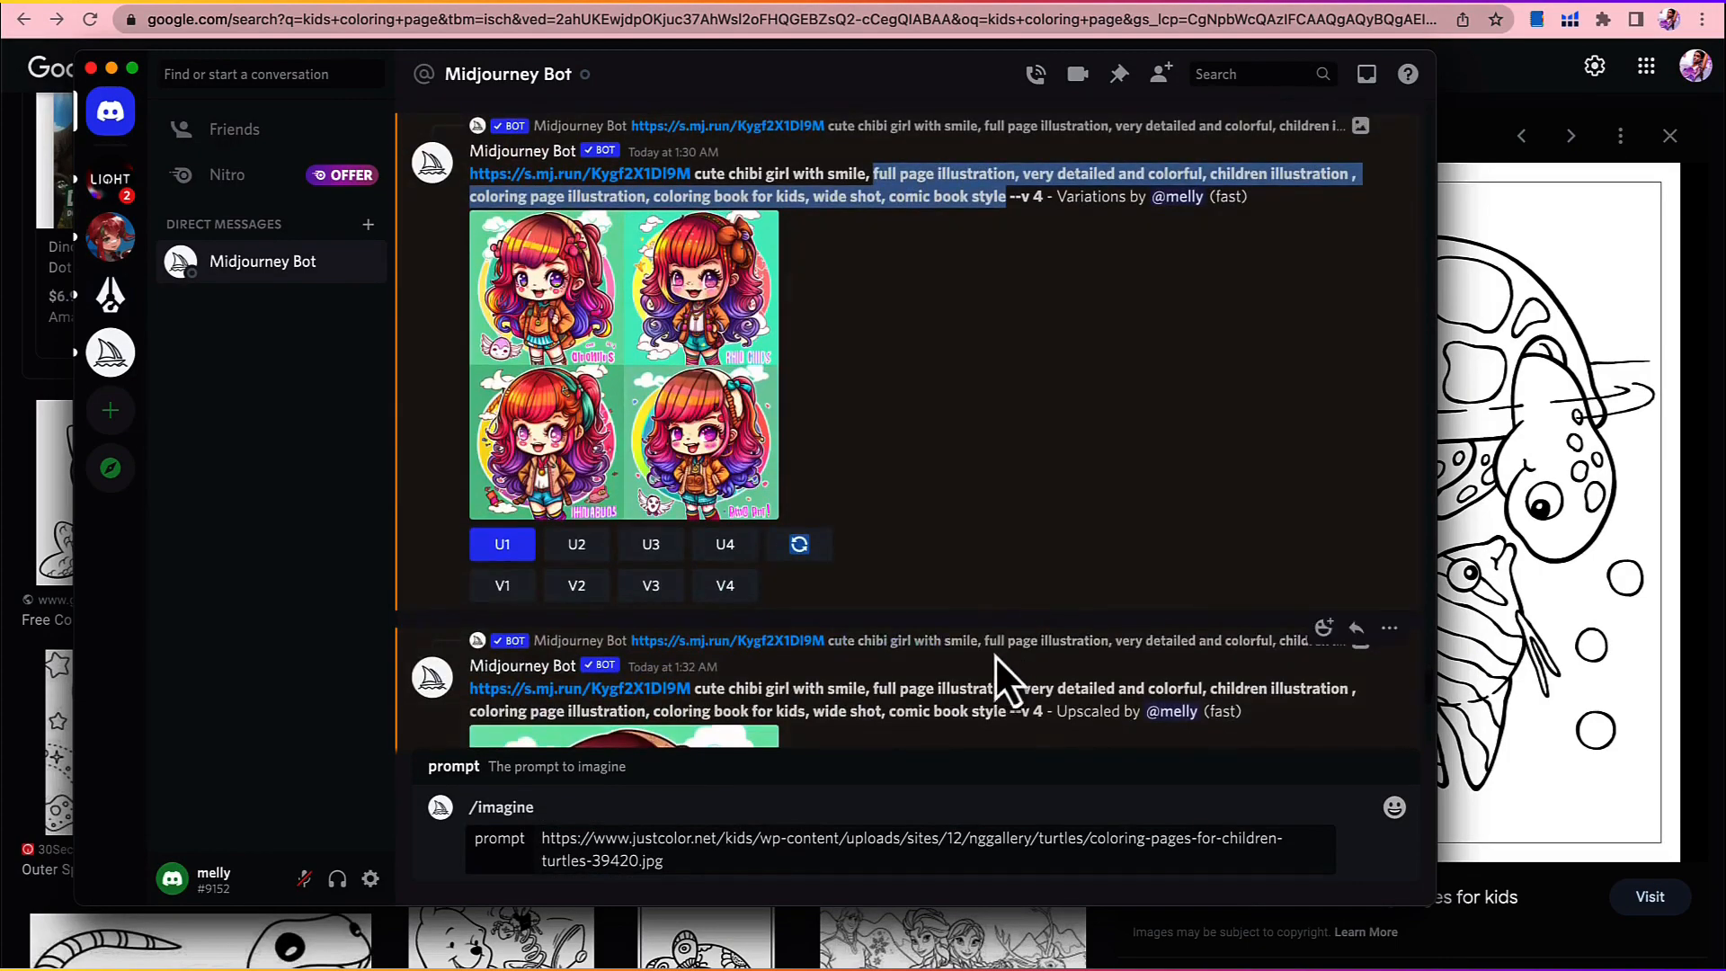
click(719, 860)
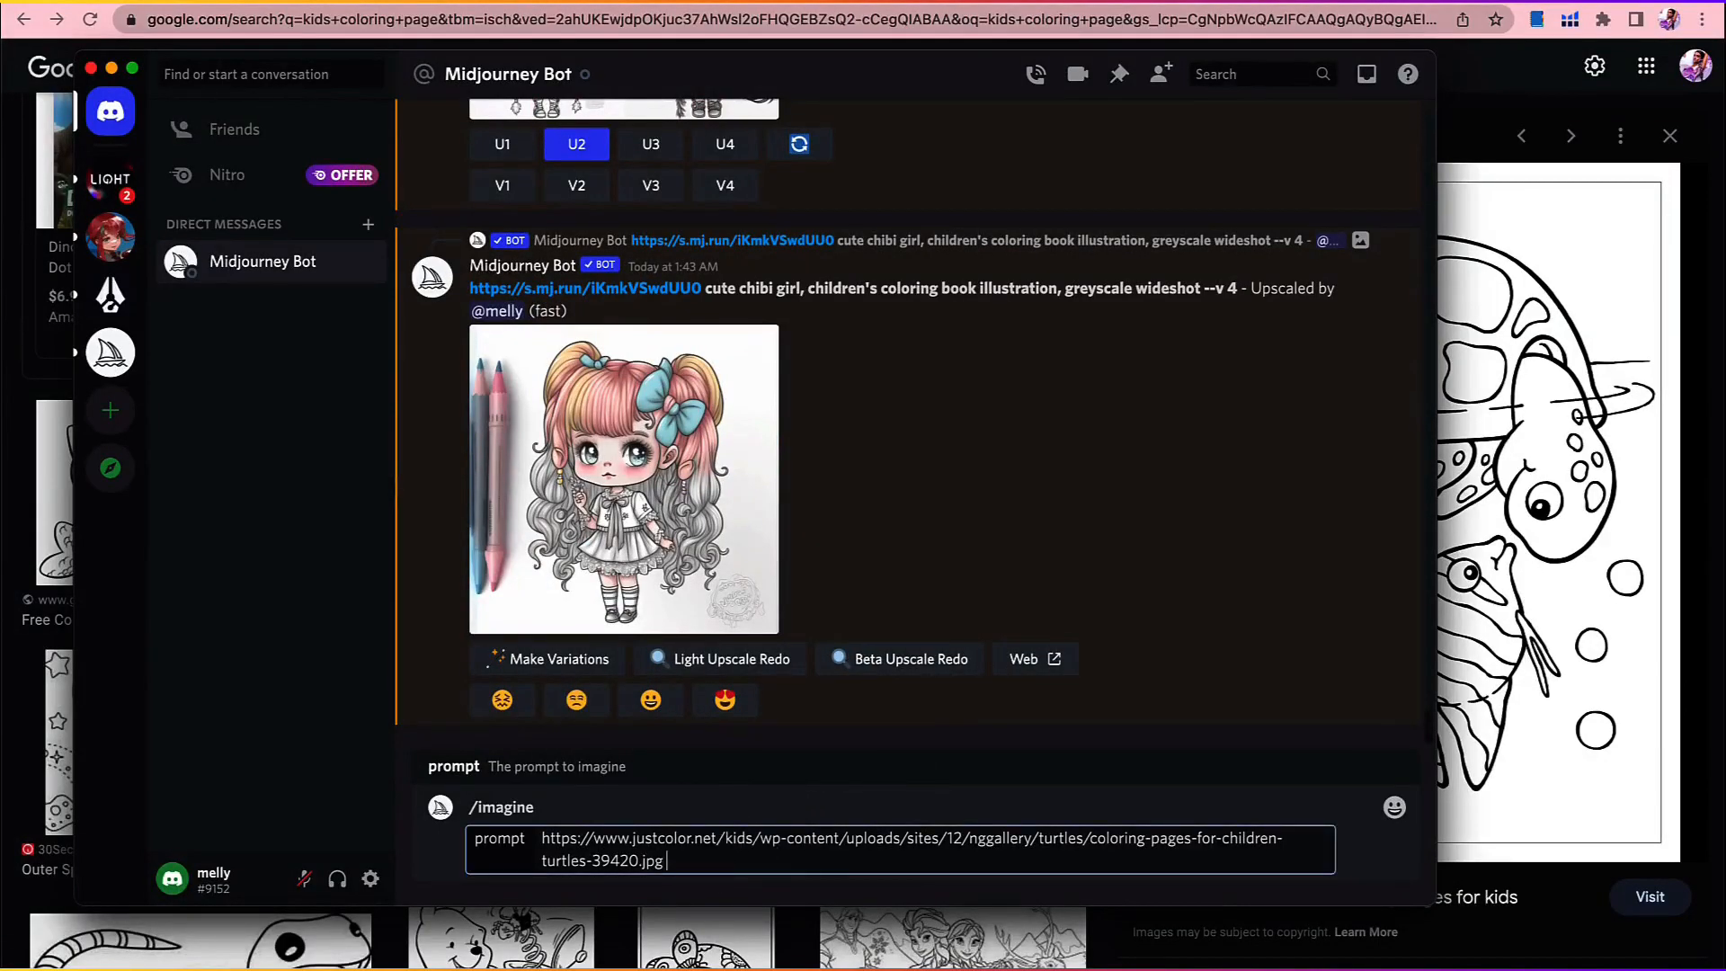
key(super+v)
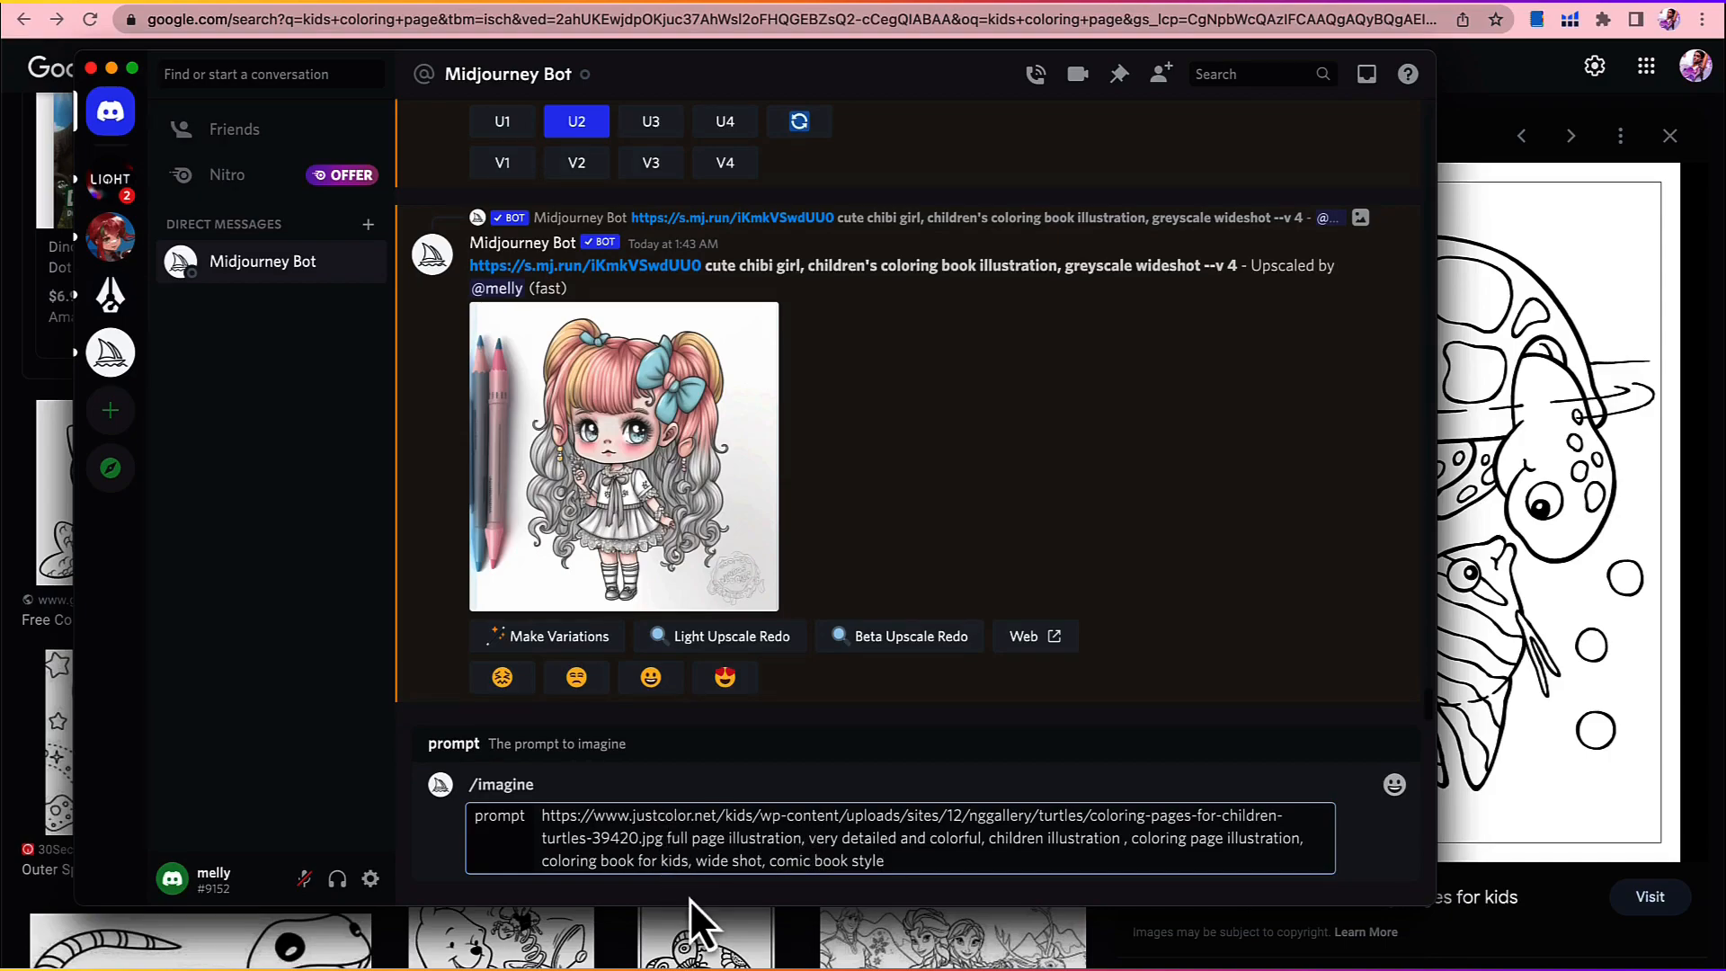
Step: Insert "cute turtle in the water with a fish," between the image address and the style wording, and submit the prompt
text(tur)
key(BackSpace)
key(BackSpace)
key(BackSpace)
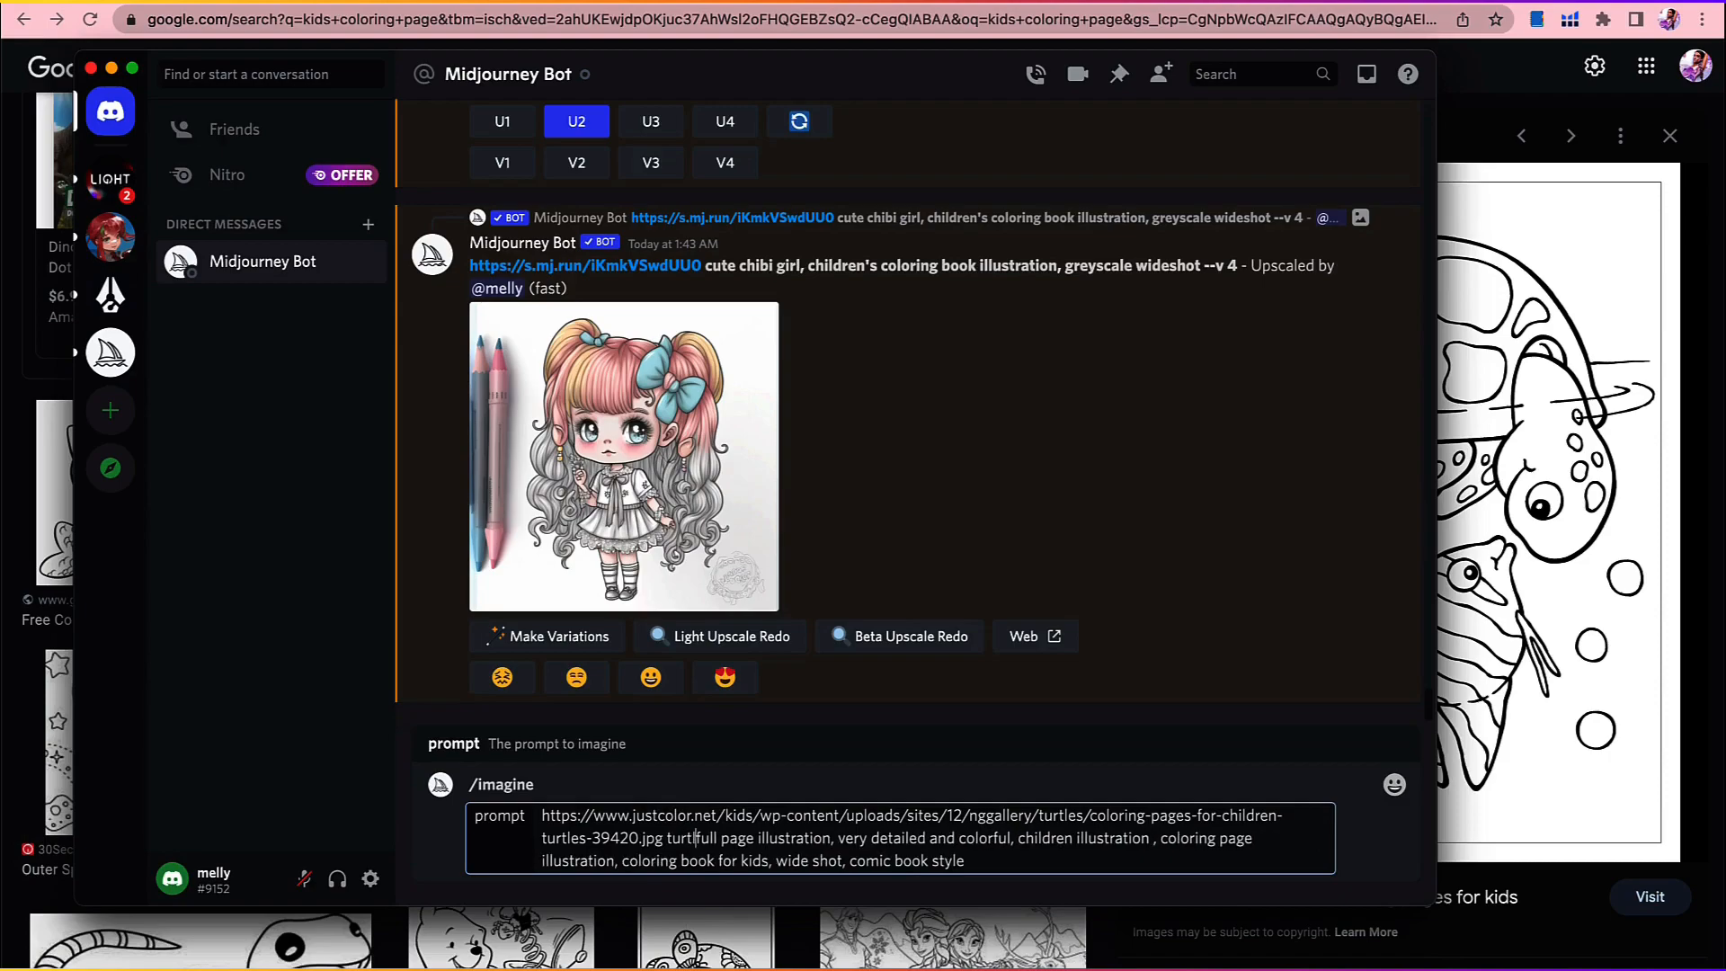
text(cute tut)
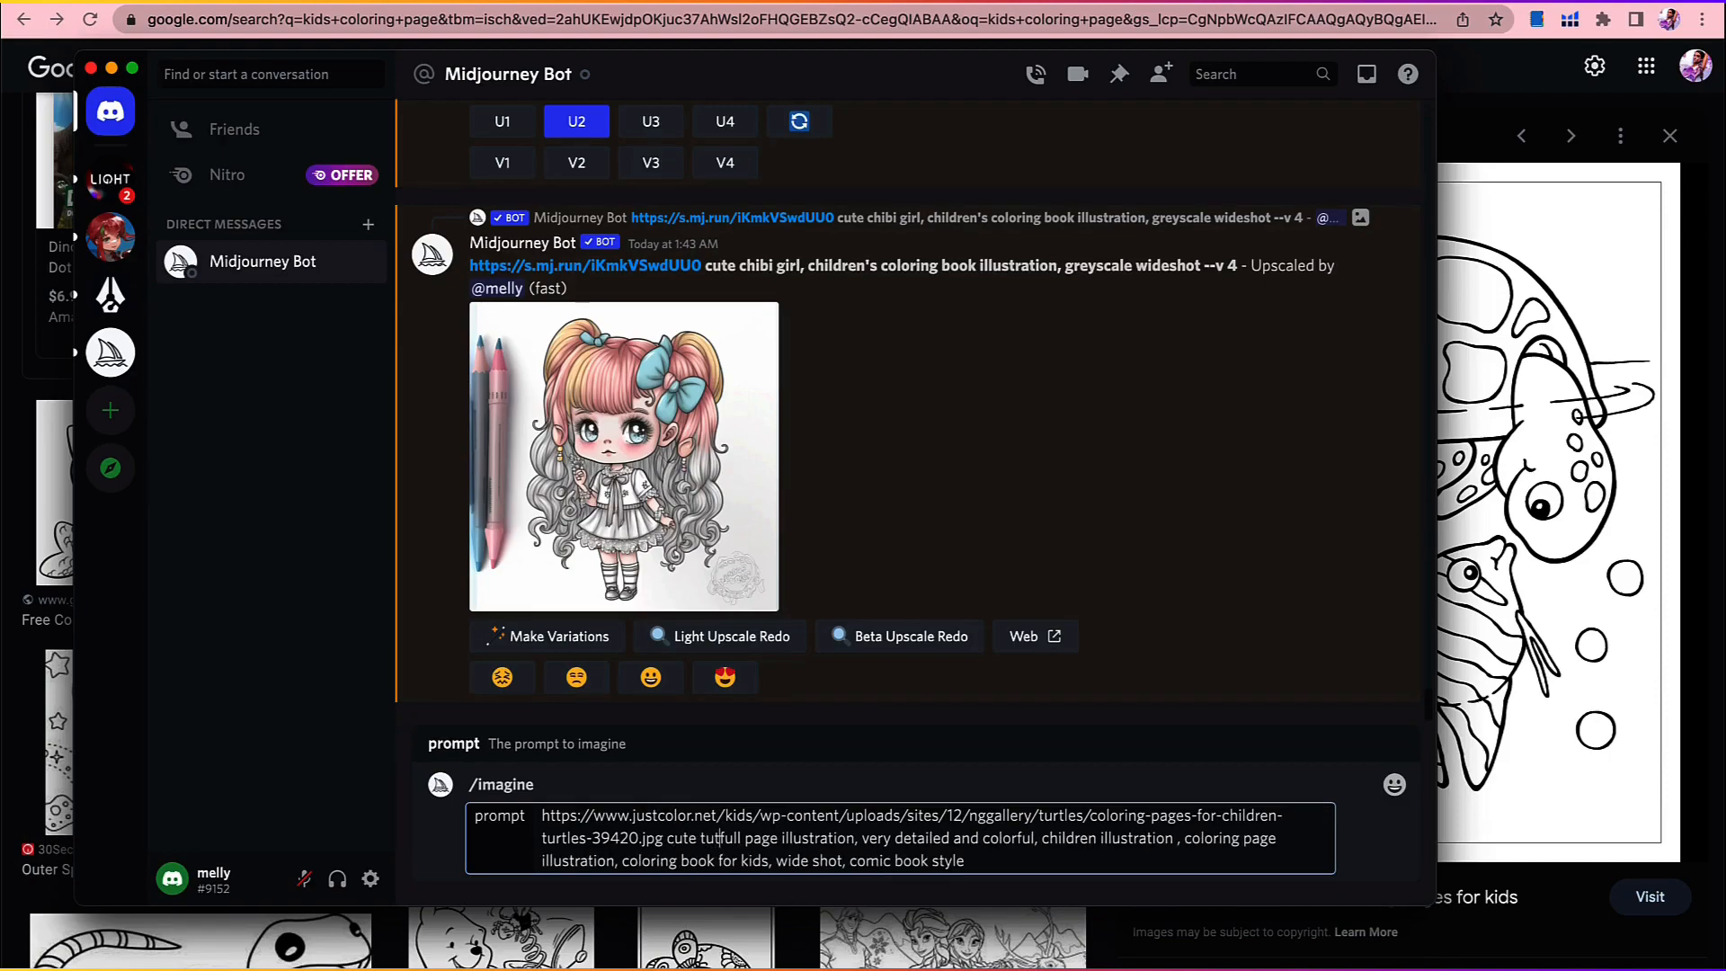
text(tle and f)
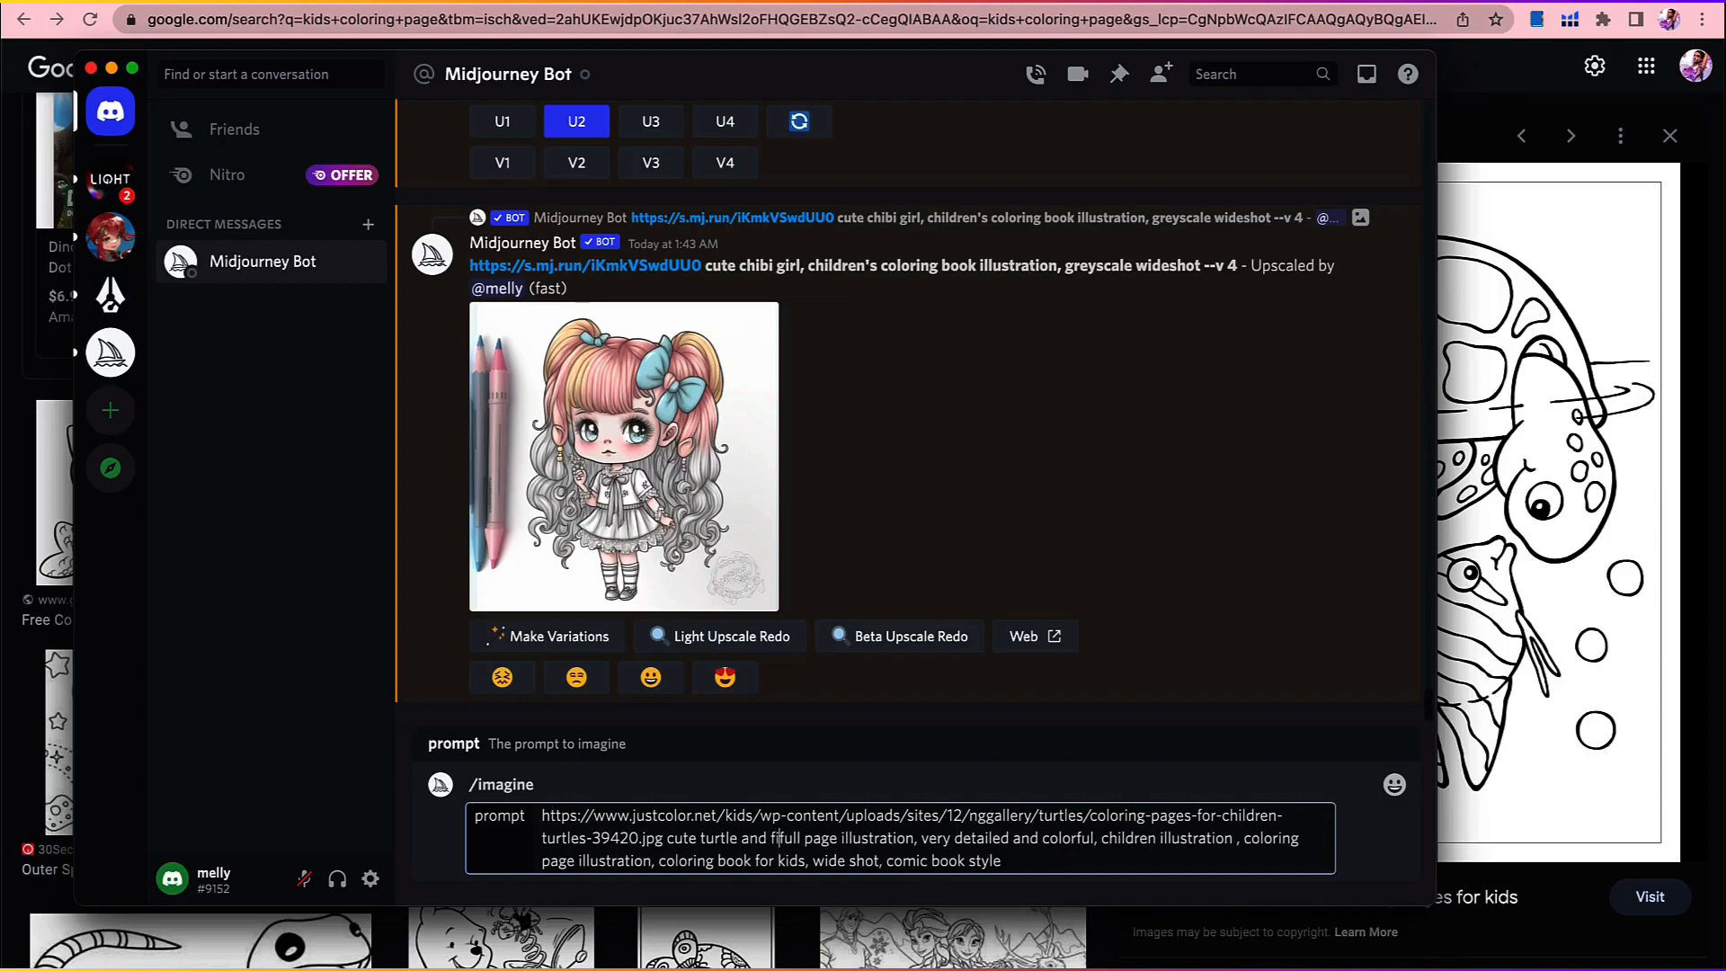
key(BackSpace)
key(BackSpace)
key(BackSpace)
key(BackSpace)
text(in the water)
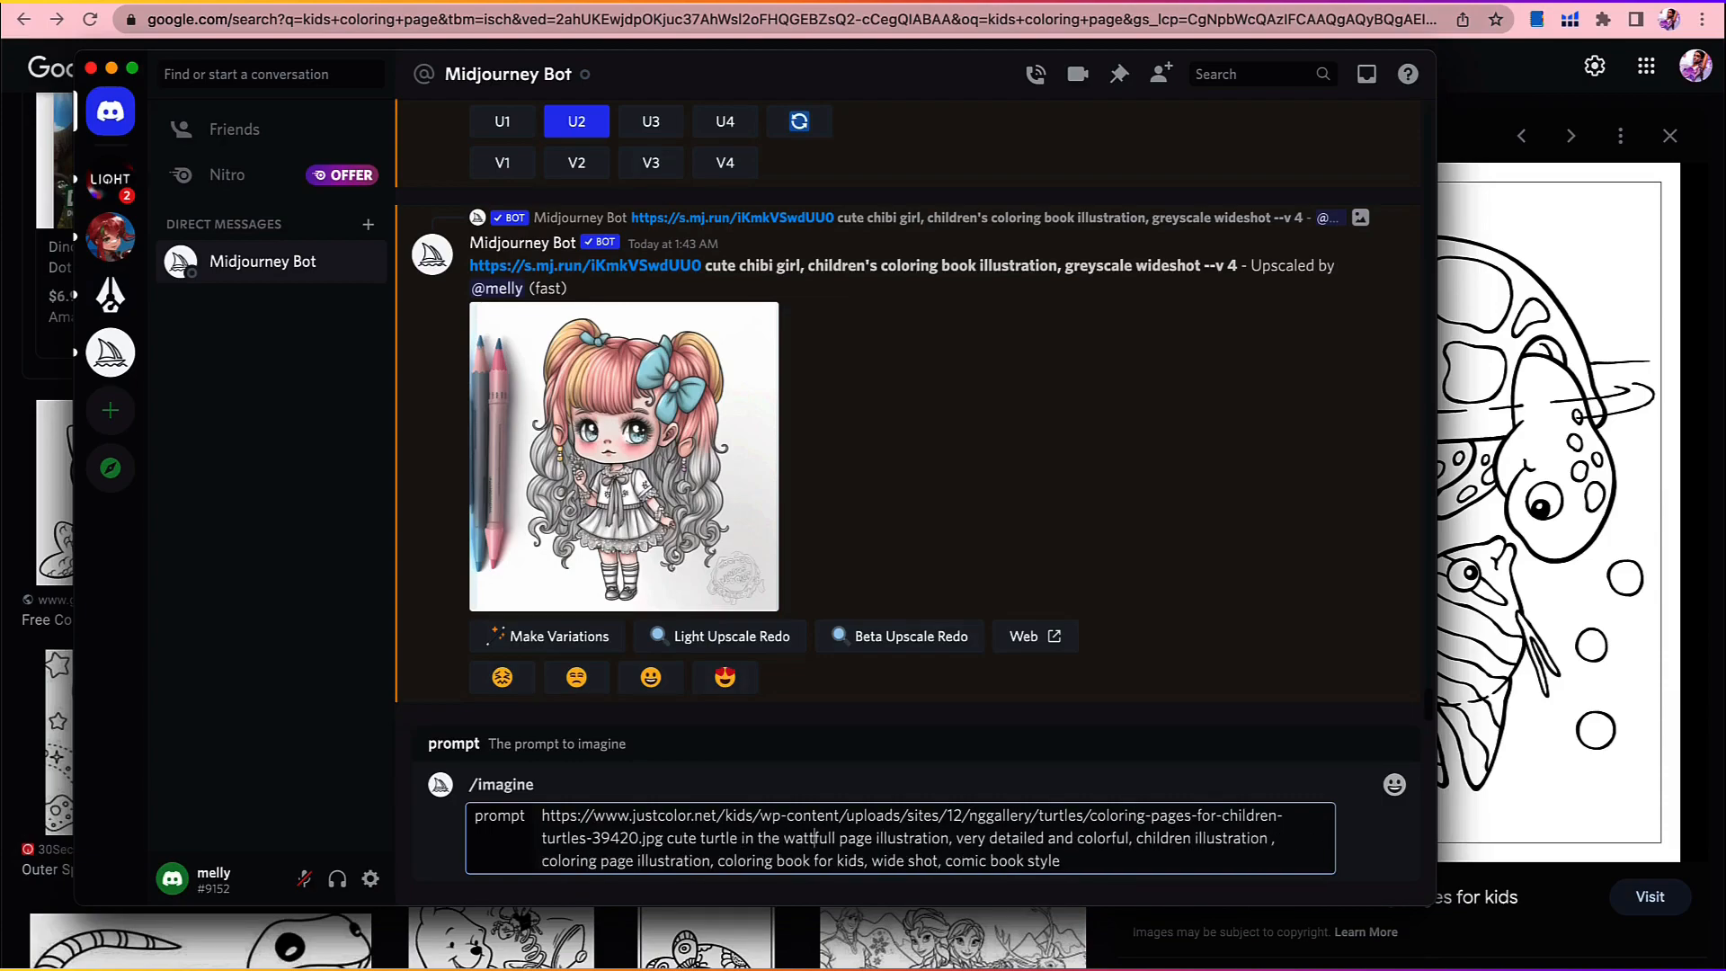
text( with )
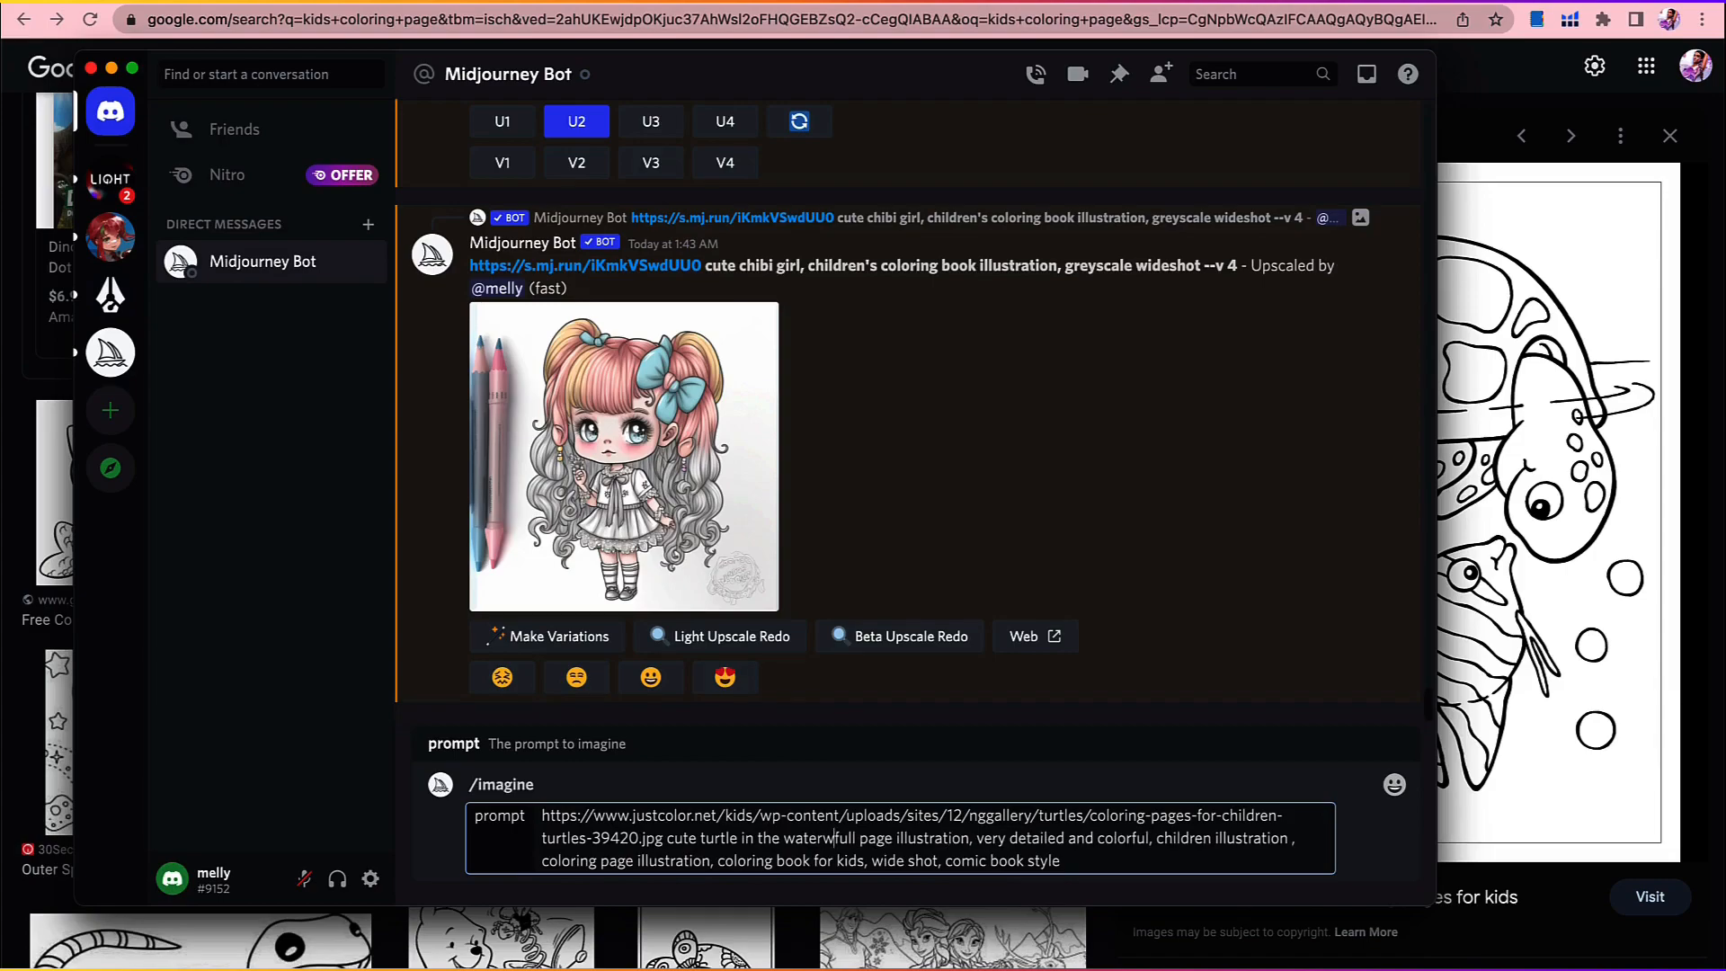
text(a fish,)
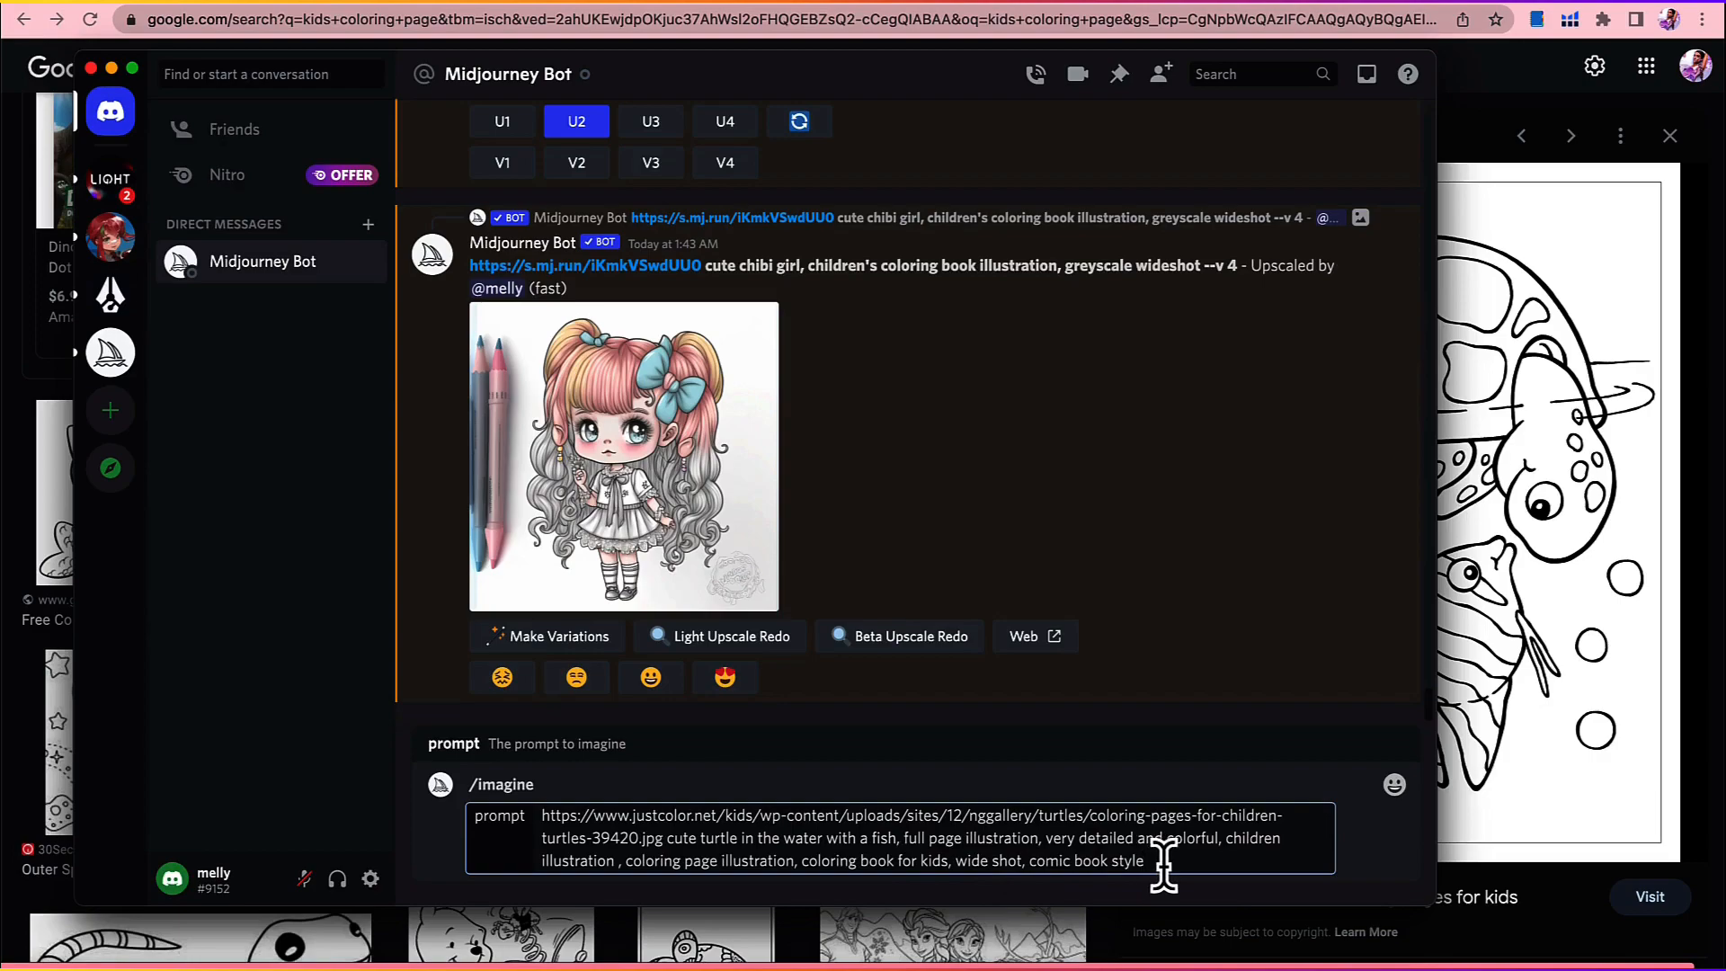
key(Return)
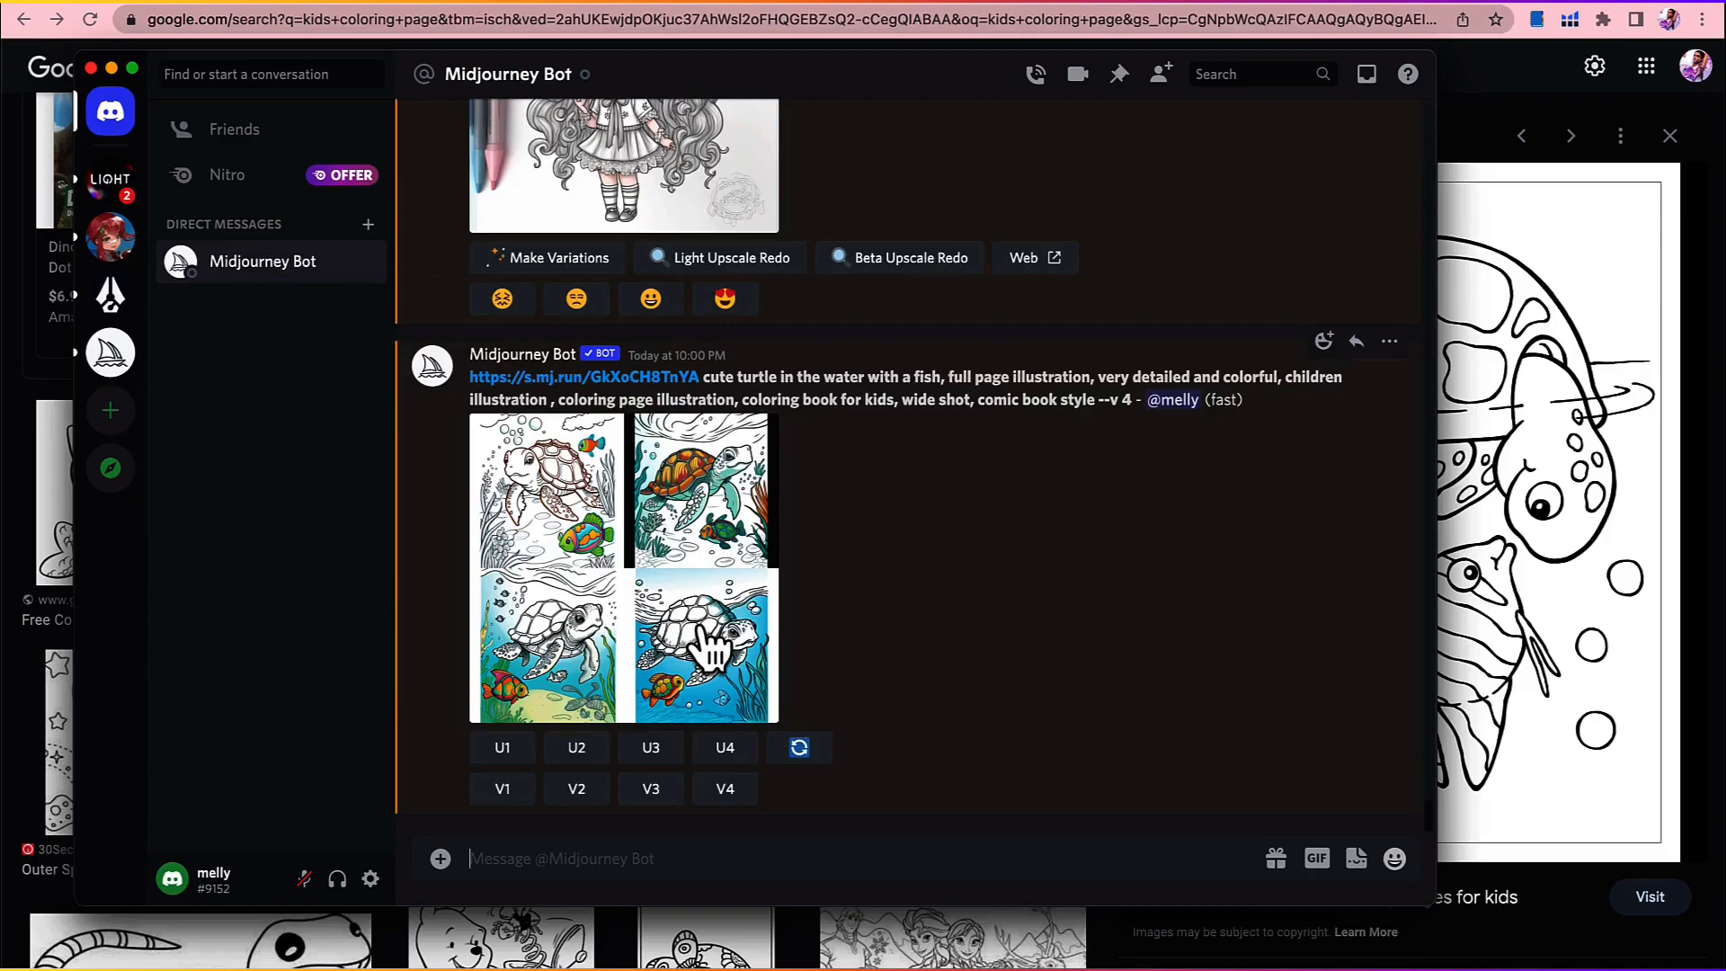
Step: Enlarge the generated turtle and fish grids and compare them with the Just Color reference page in Google Images
click(704, 622)
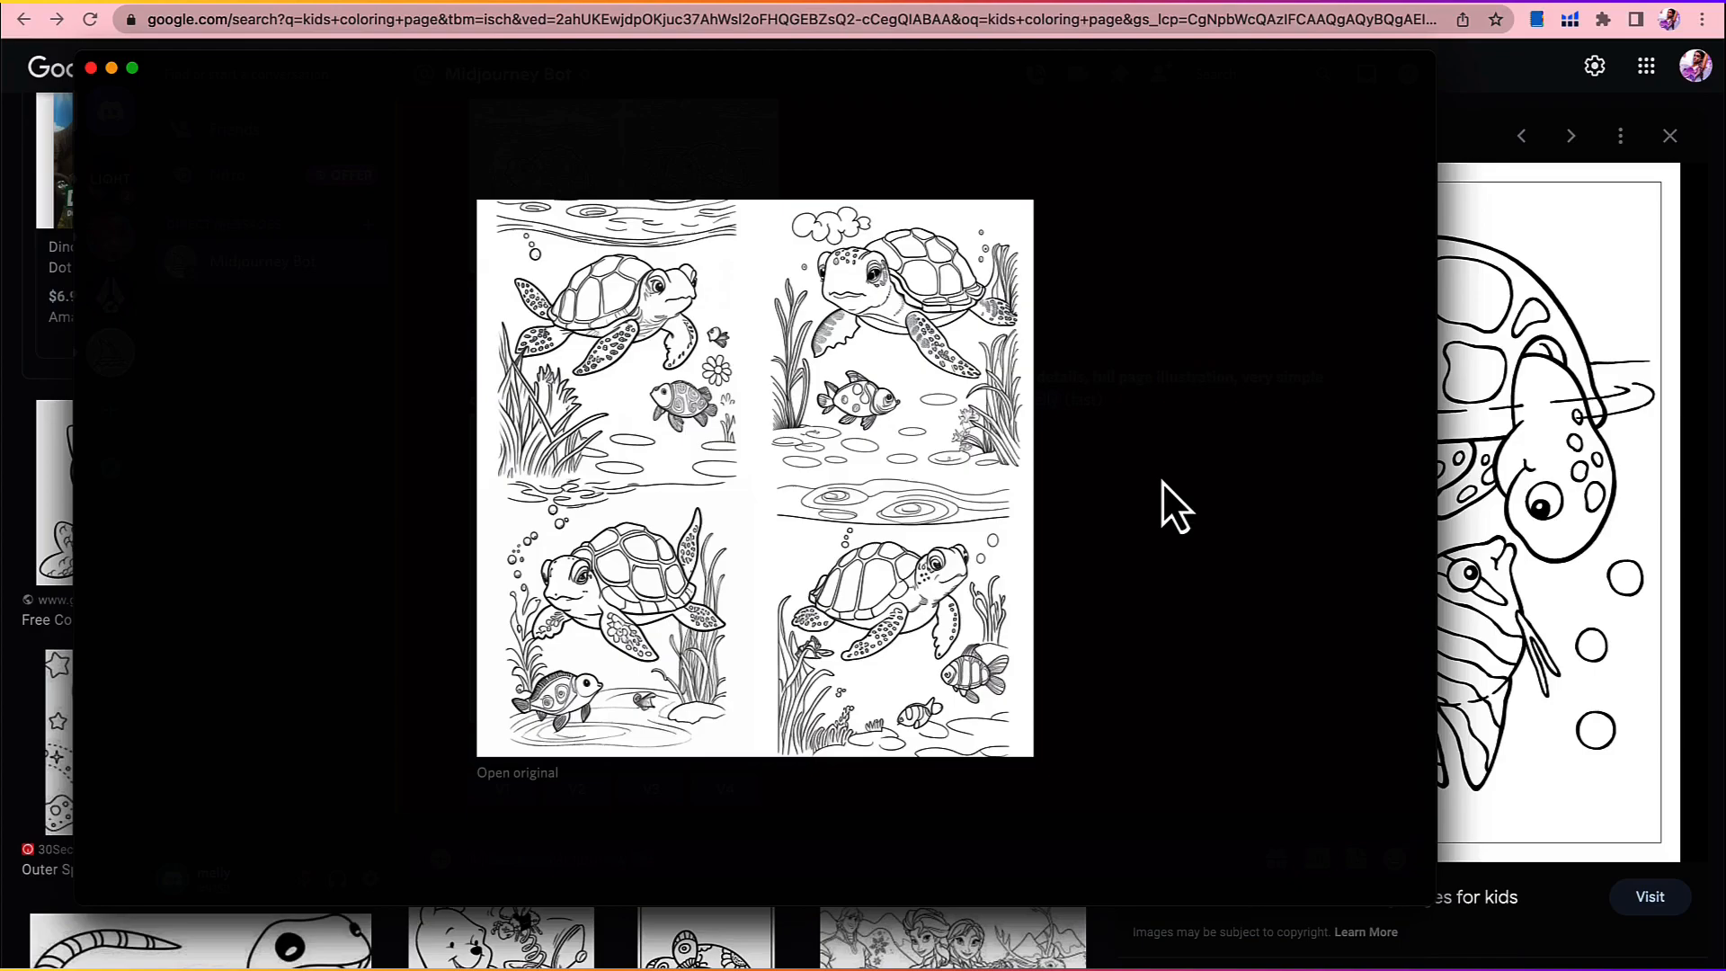
click(1163, 482)
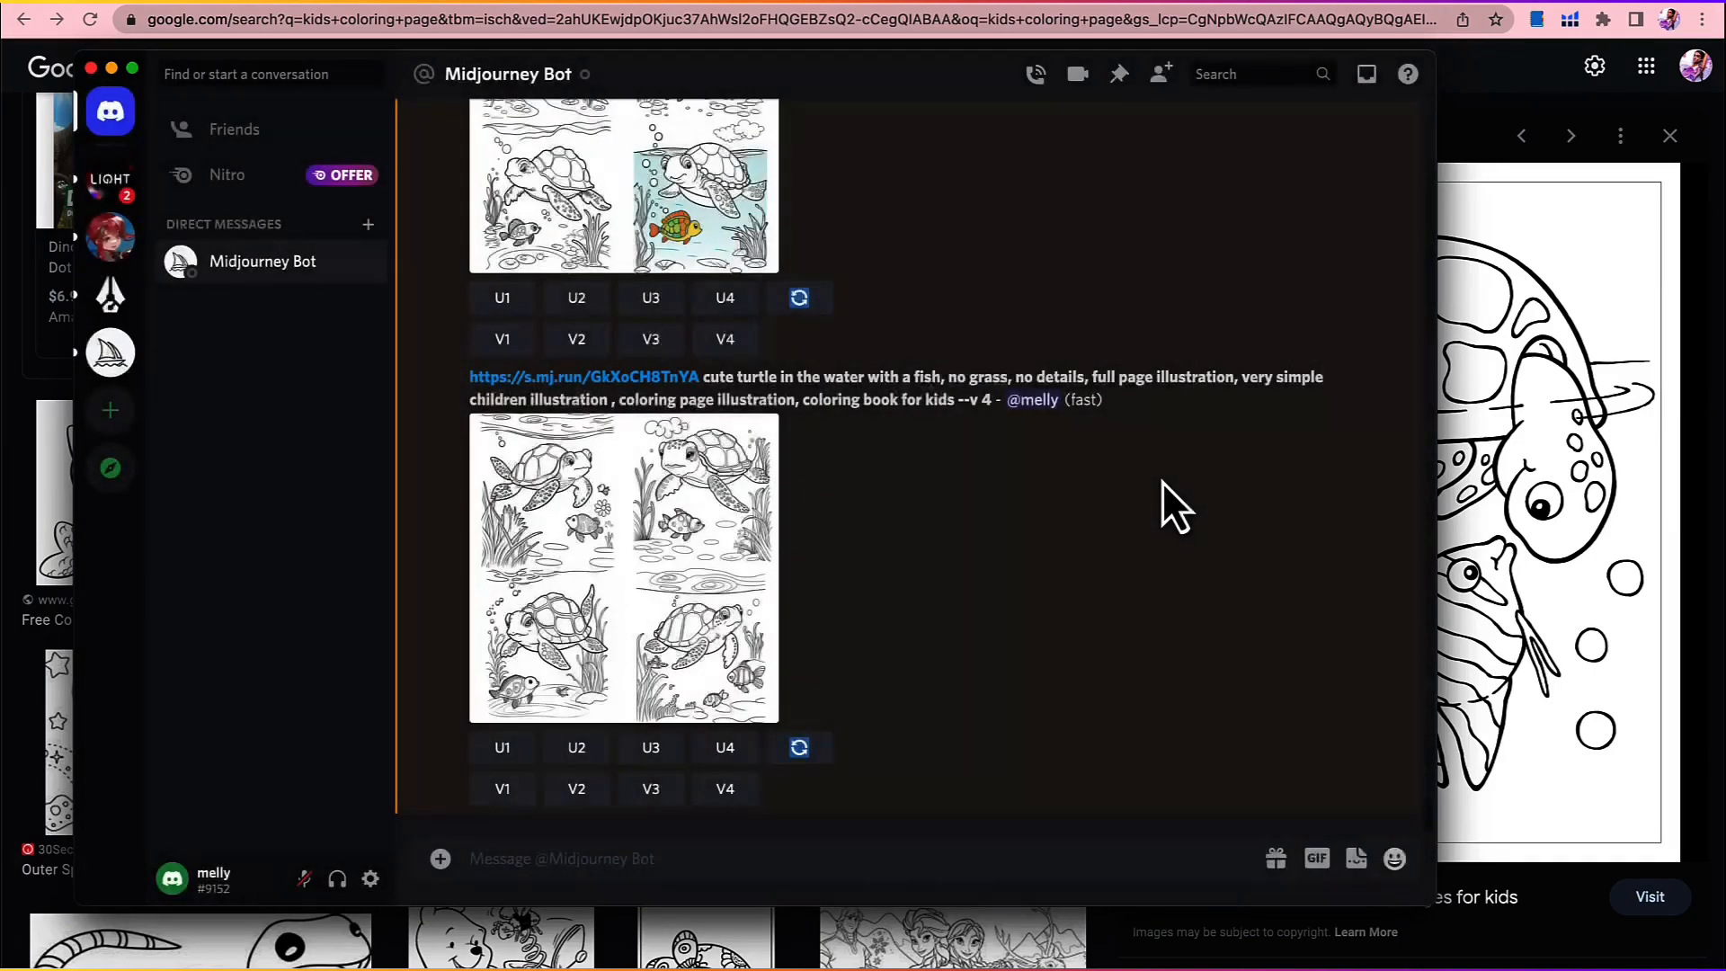
click(1546, 499)
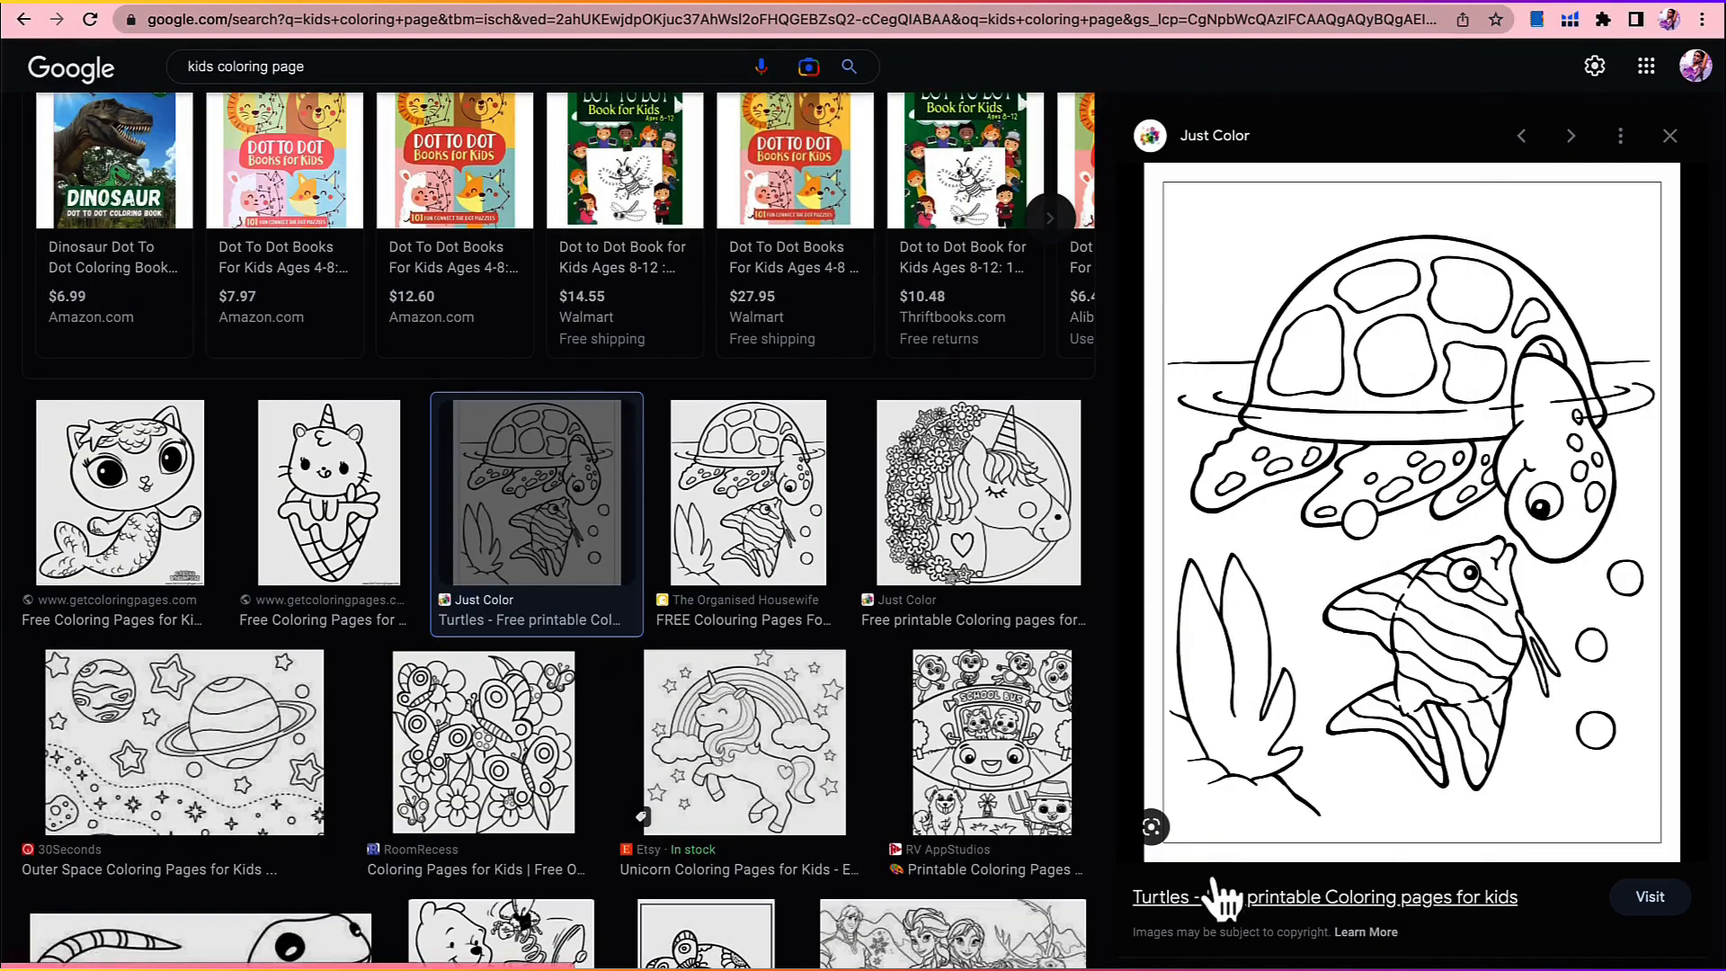
Step: Return to the Midjourney Bot chat in Discord and retrieve the reference turtle image posted with the "very simple children illustration" prompt
key(super+Tab)
scroll(766, 436, up, 5)
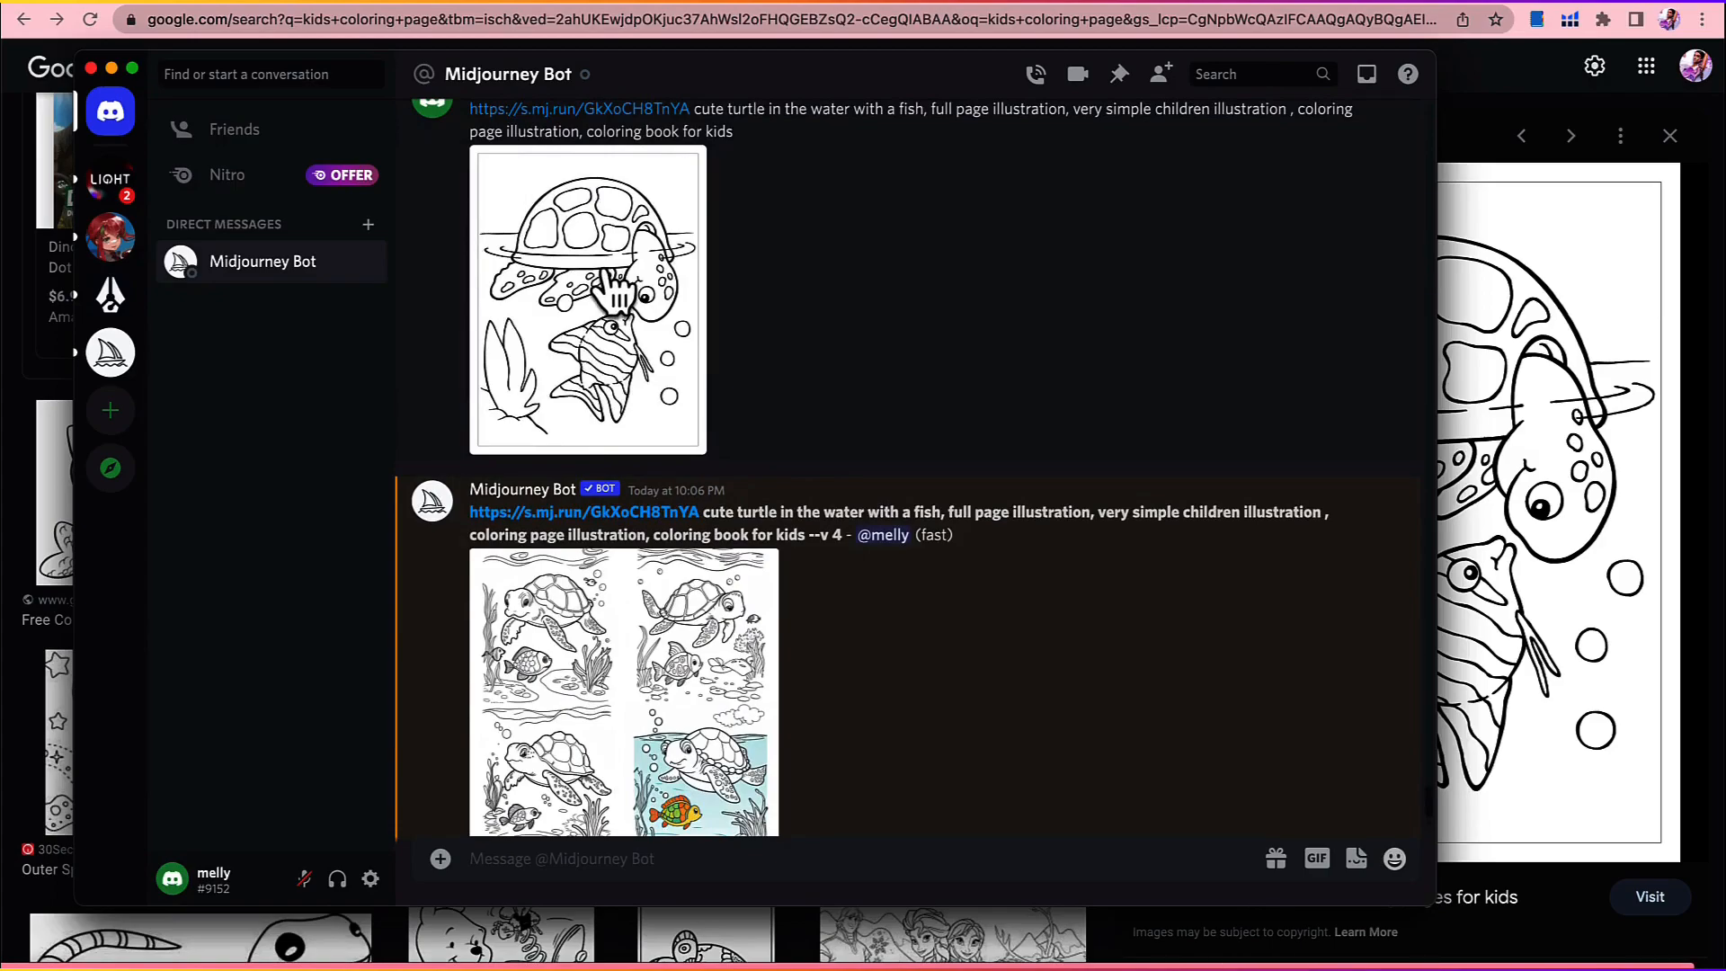
right_click(614, 288)
click(566, 359)
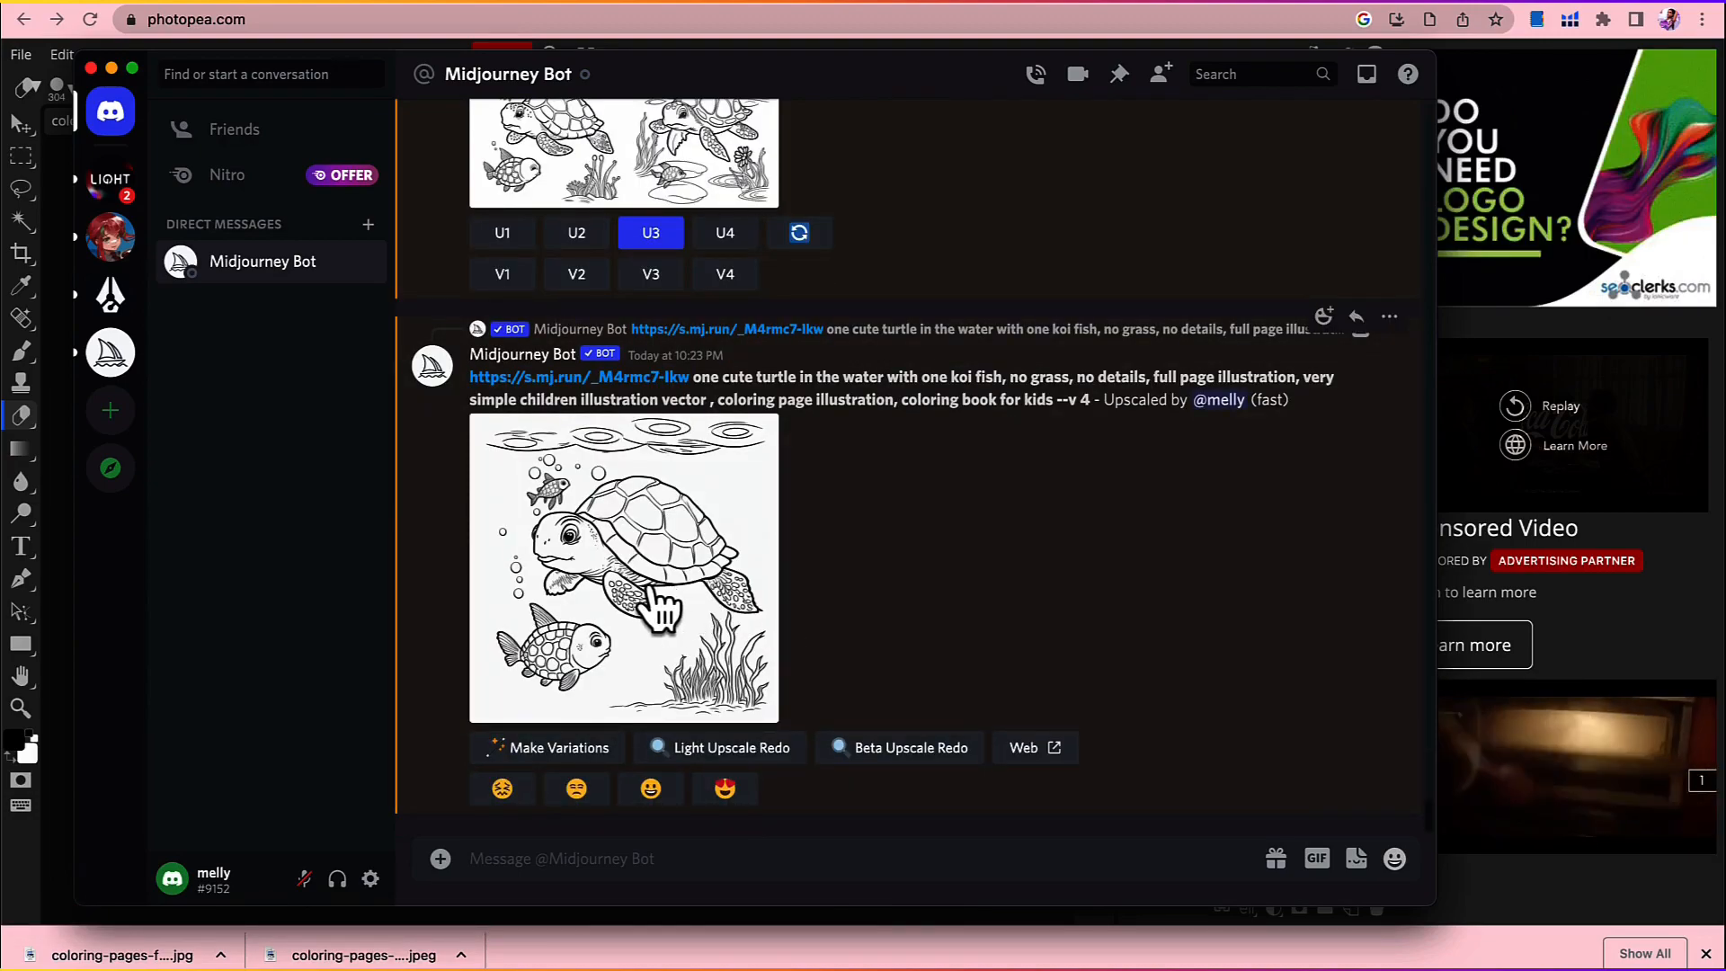
Step: Open the upscaled turtle and koi fish image on the Midjourney website, inspect it enlarged, and download it
click(1045, 763)
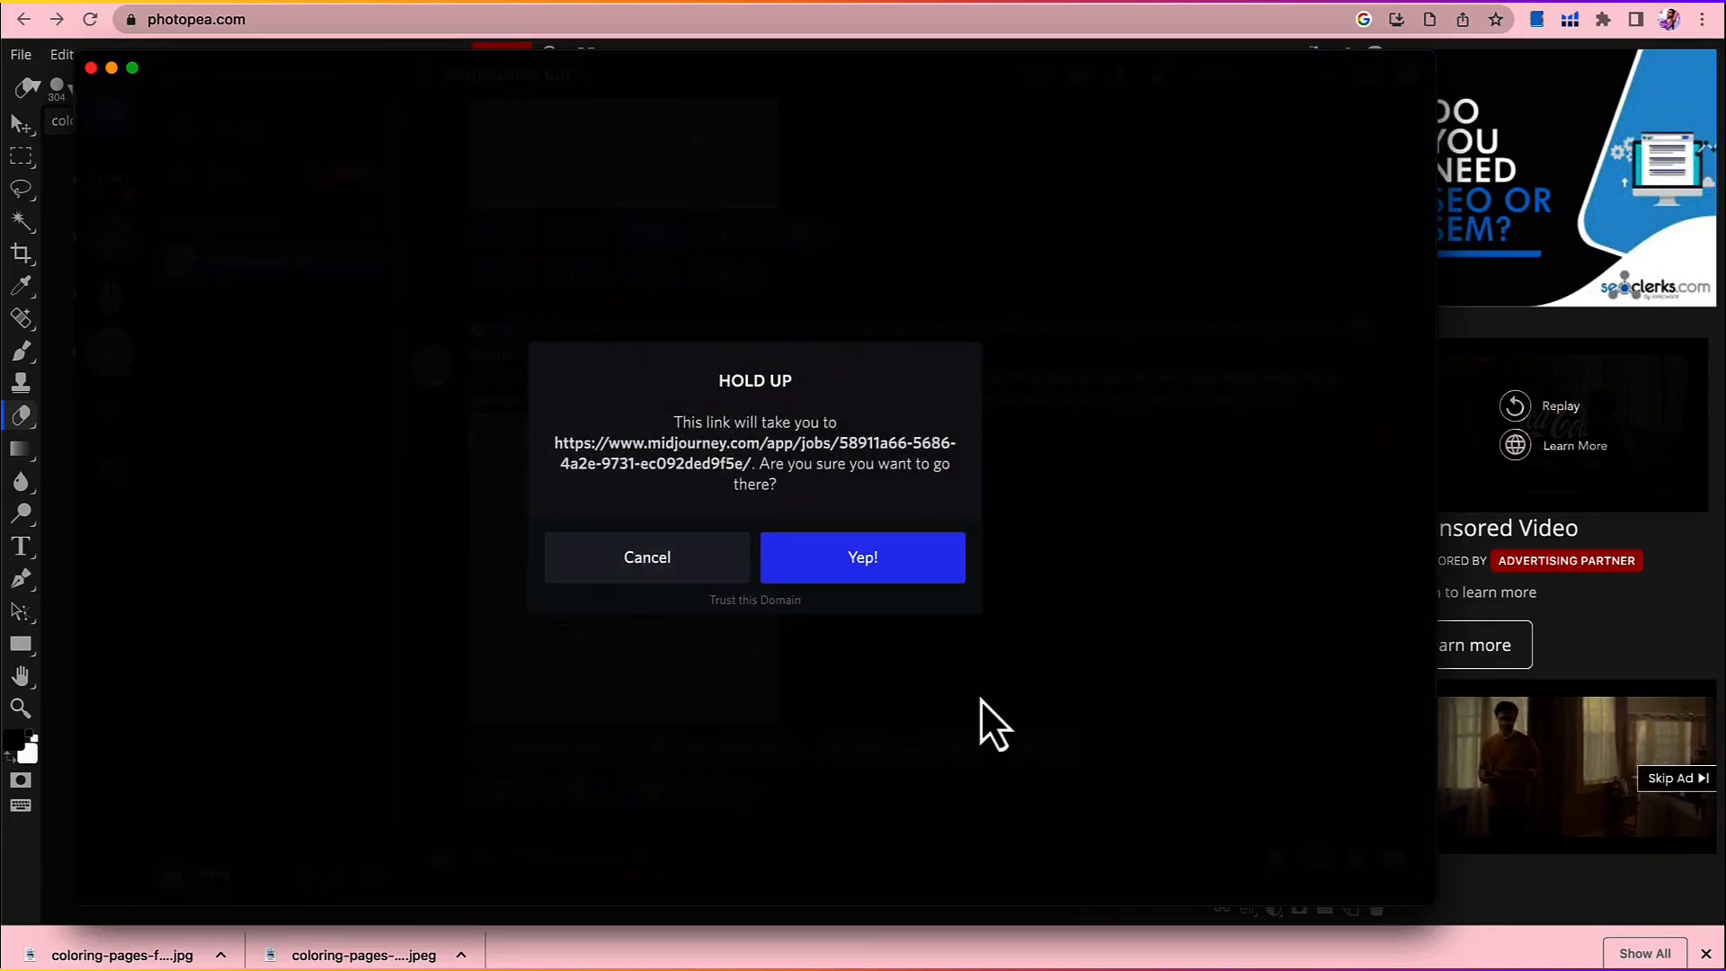
click(893, 564)
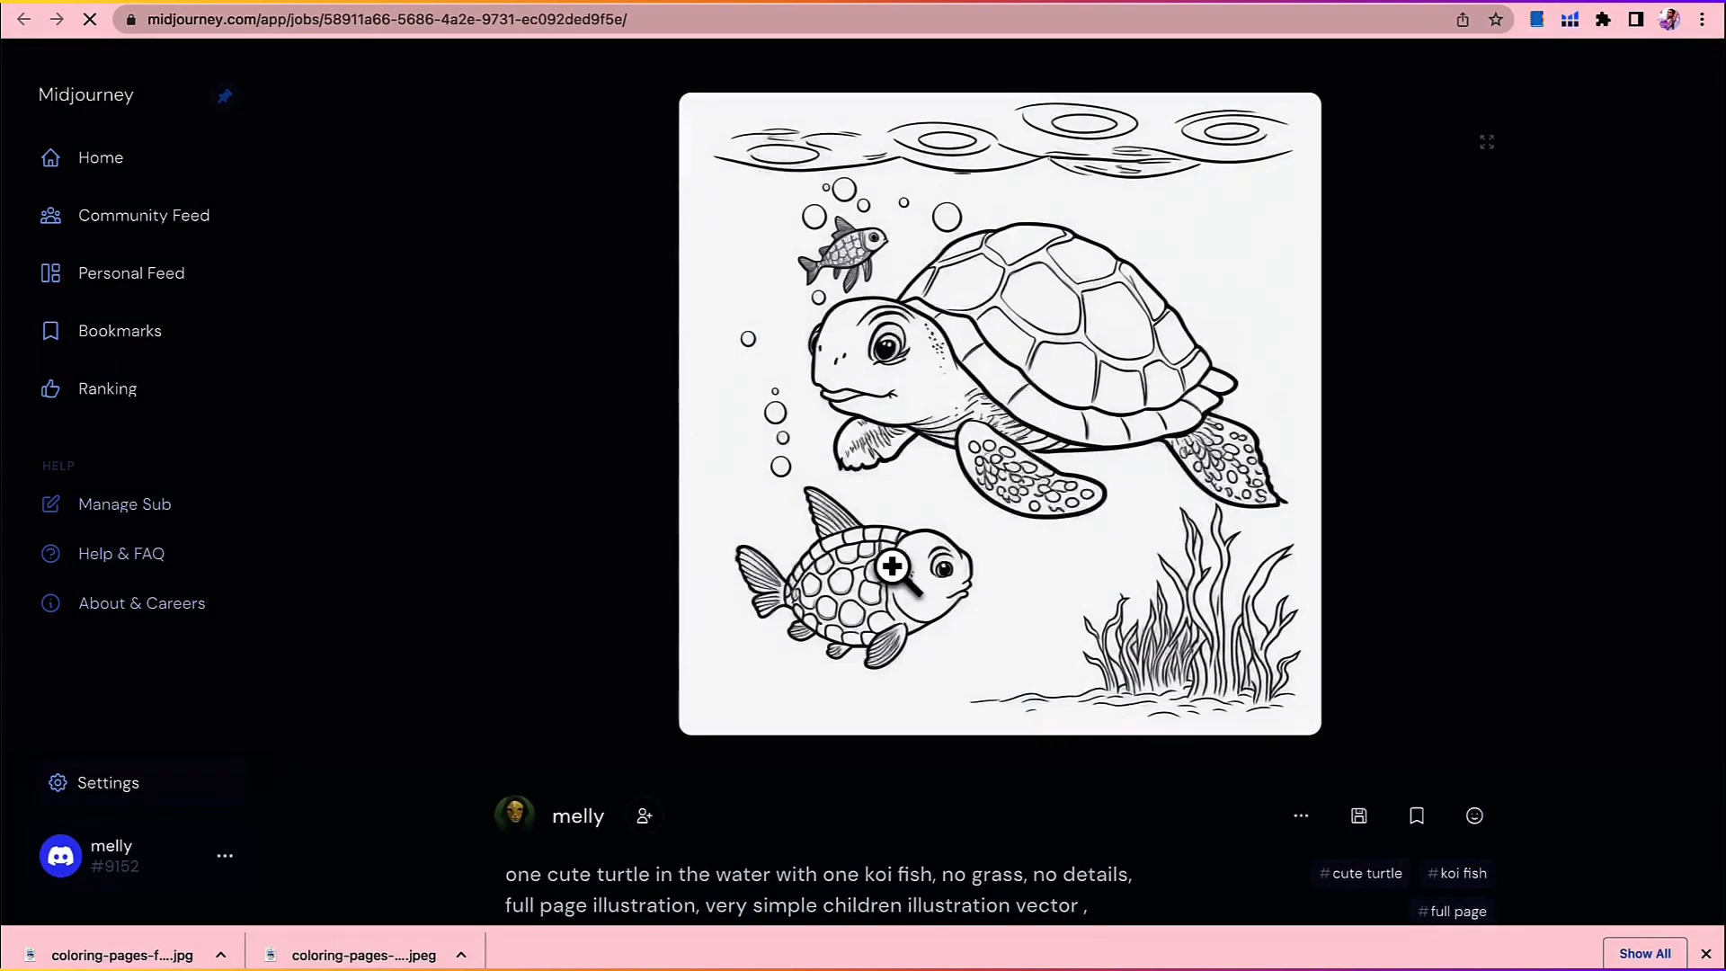
click(904, 302)
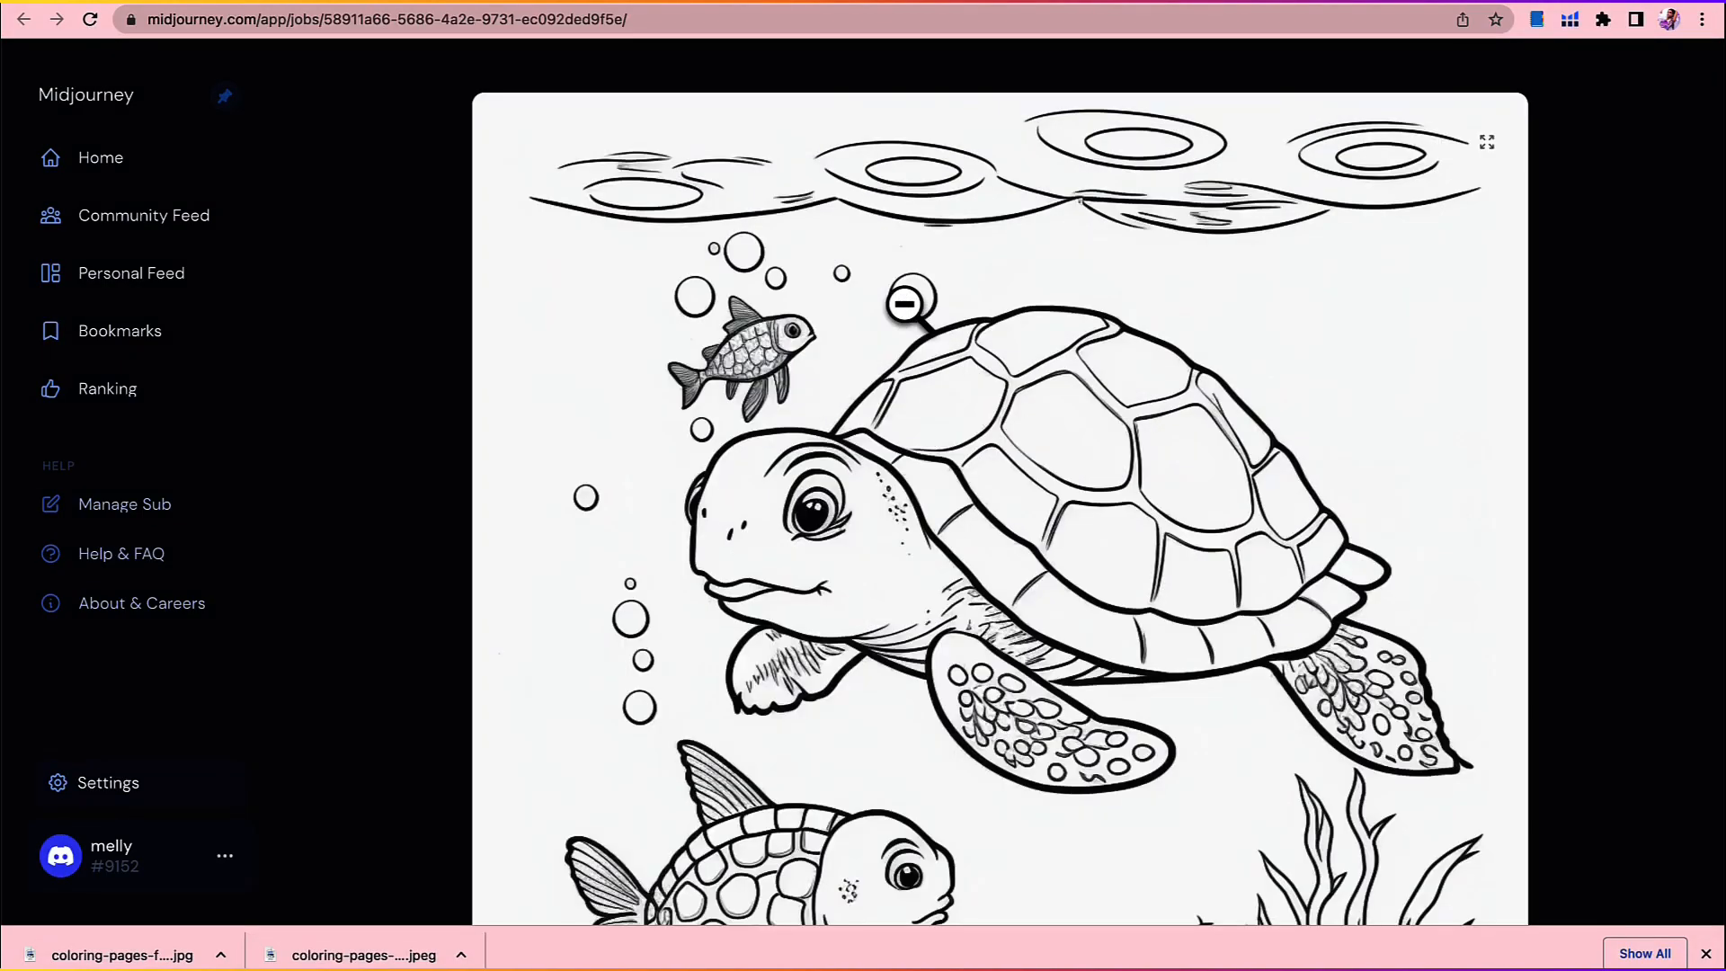
click(905, 303)
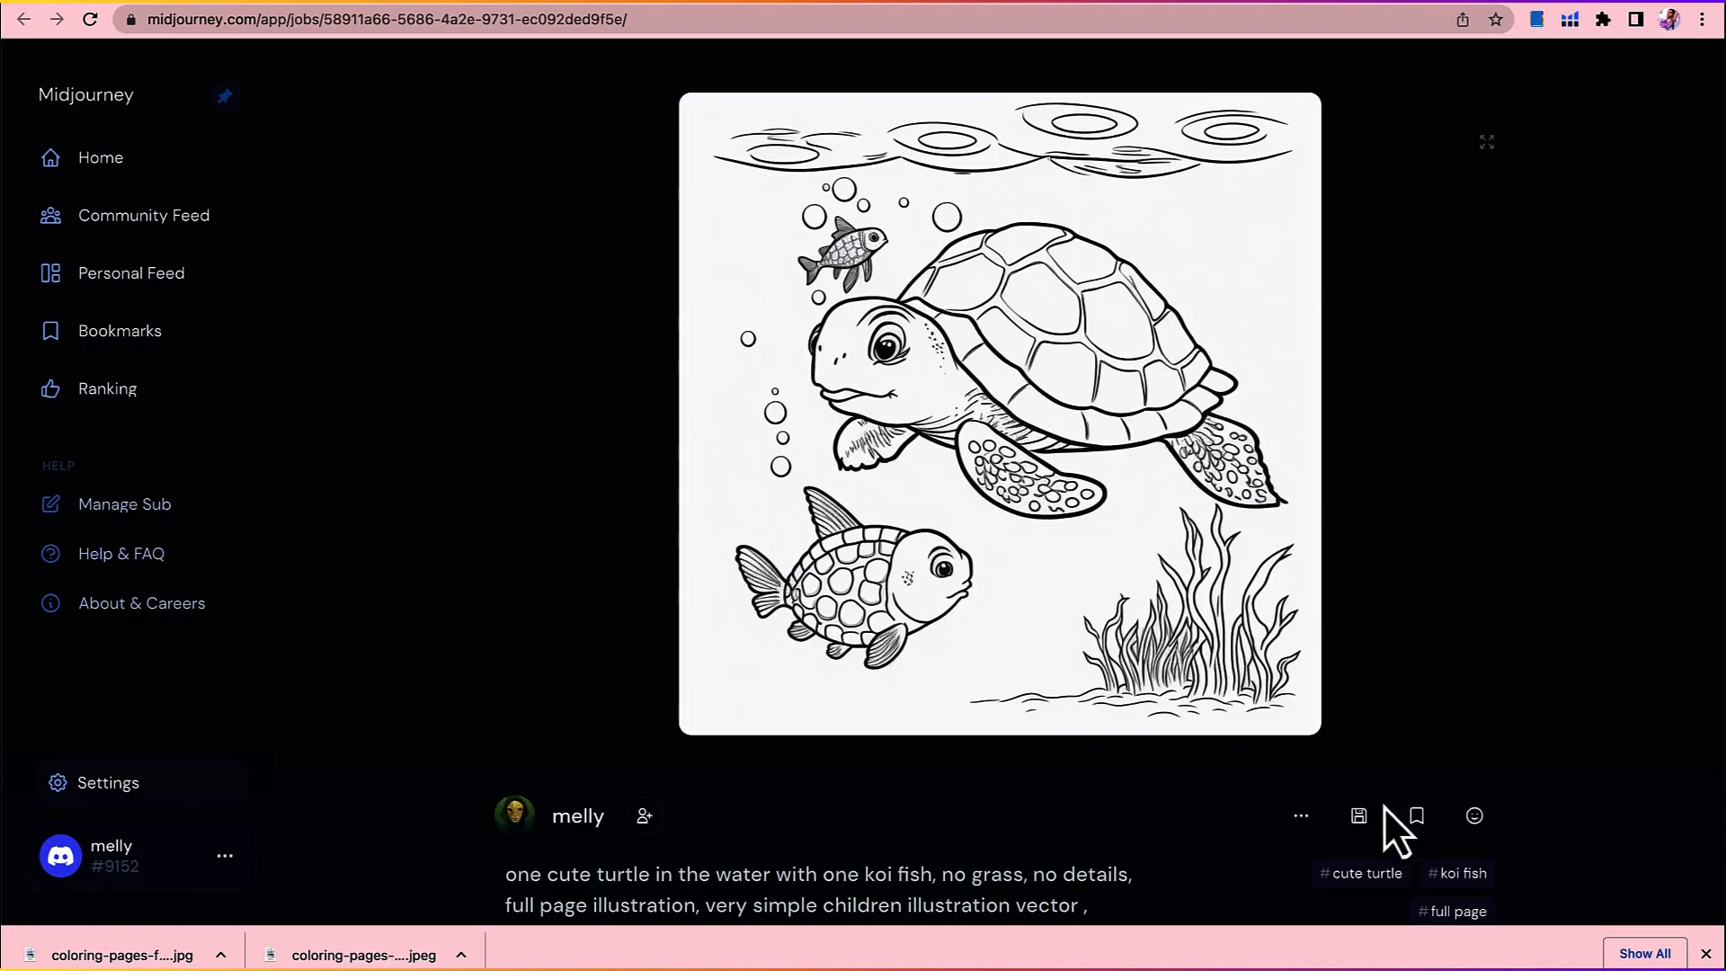
click(1360, 816)
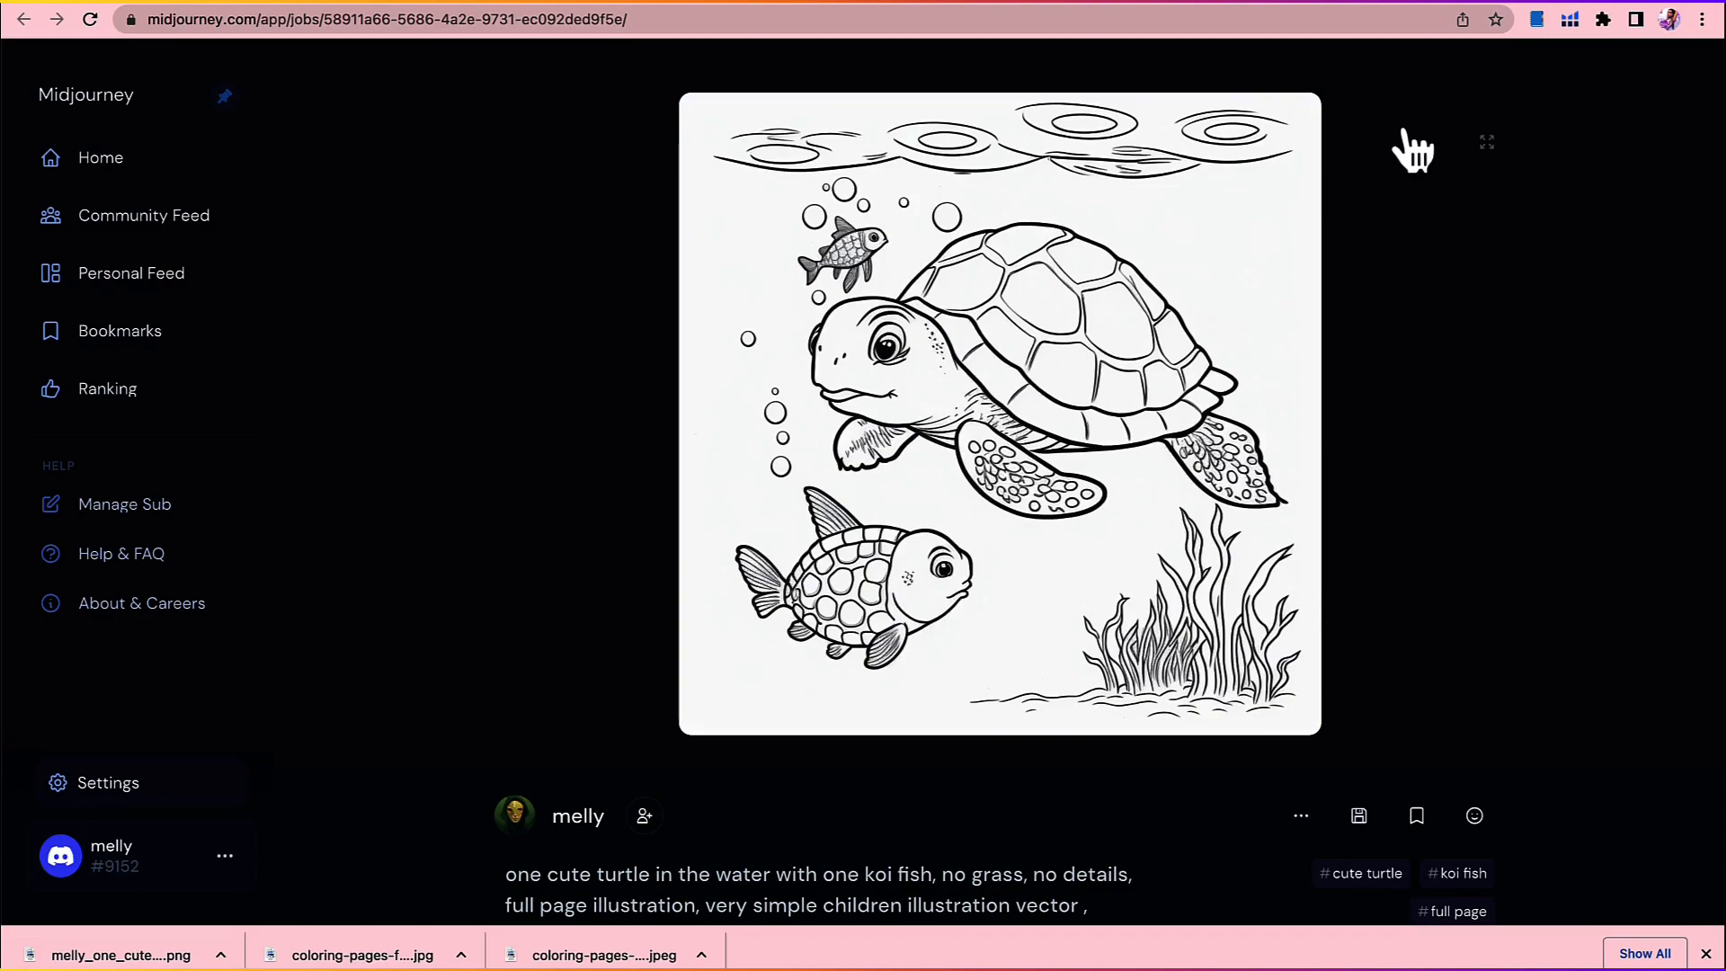
Step: Switch to Photopea and open the downloaded turtle and koi fish PNG
click(1442, 2)
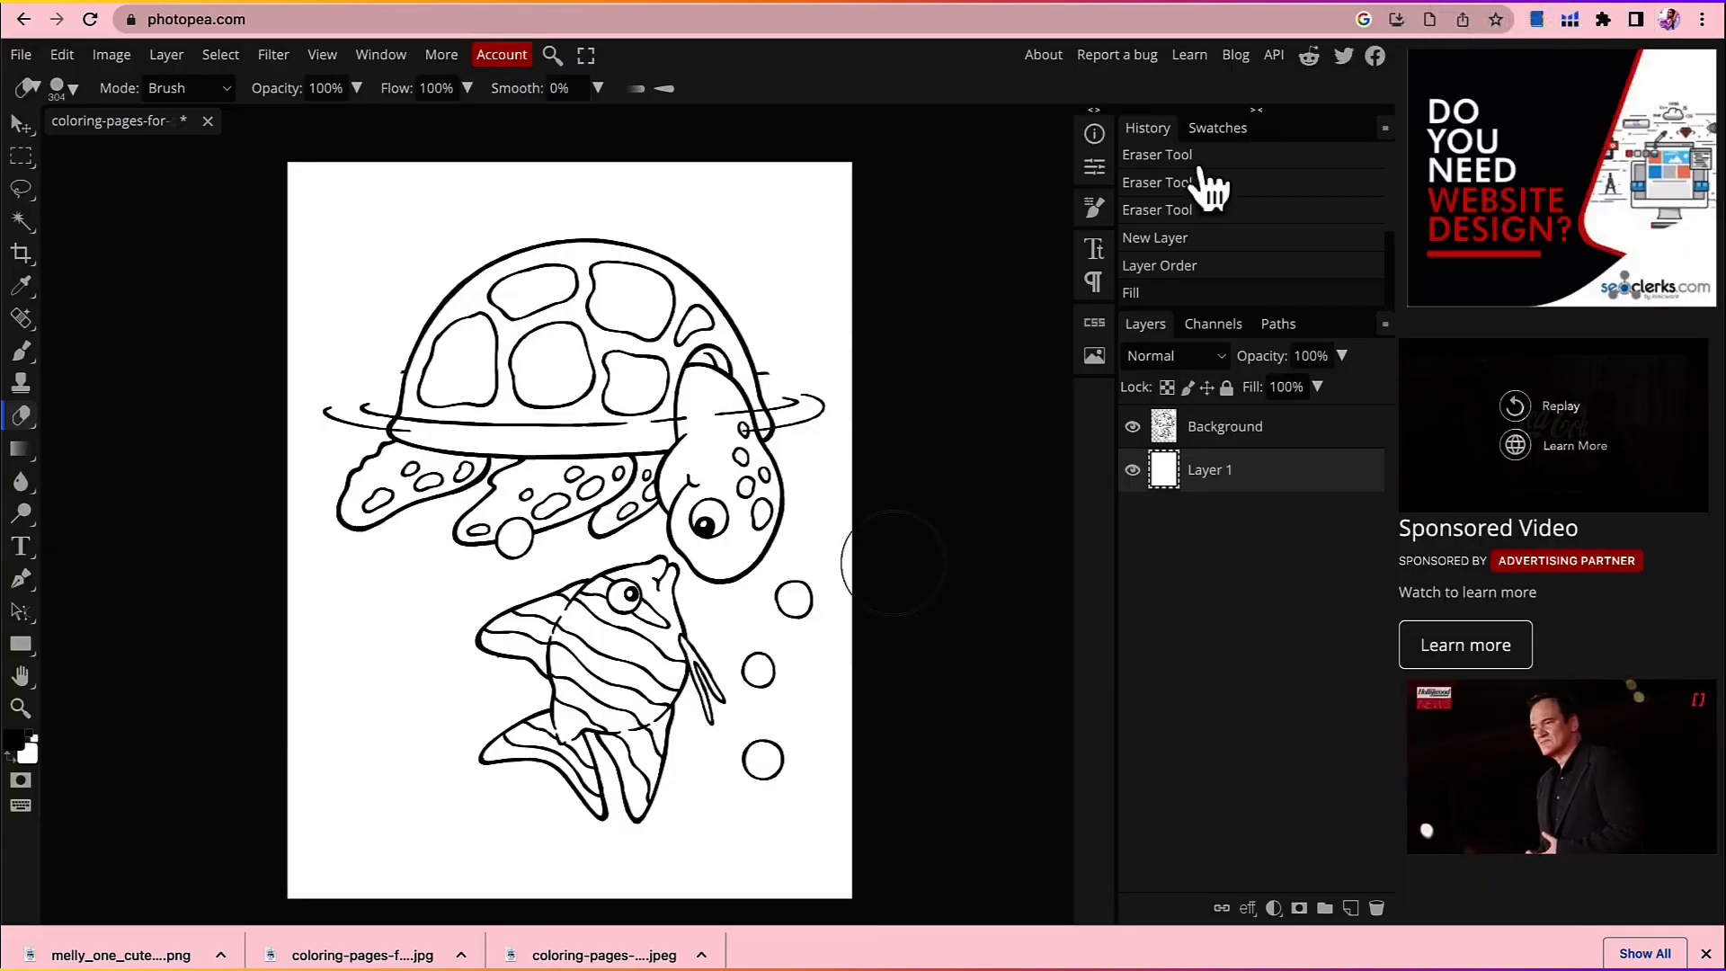
click(25, 56)
click(52, 117)
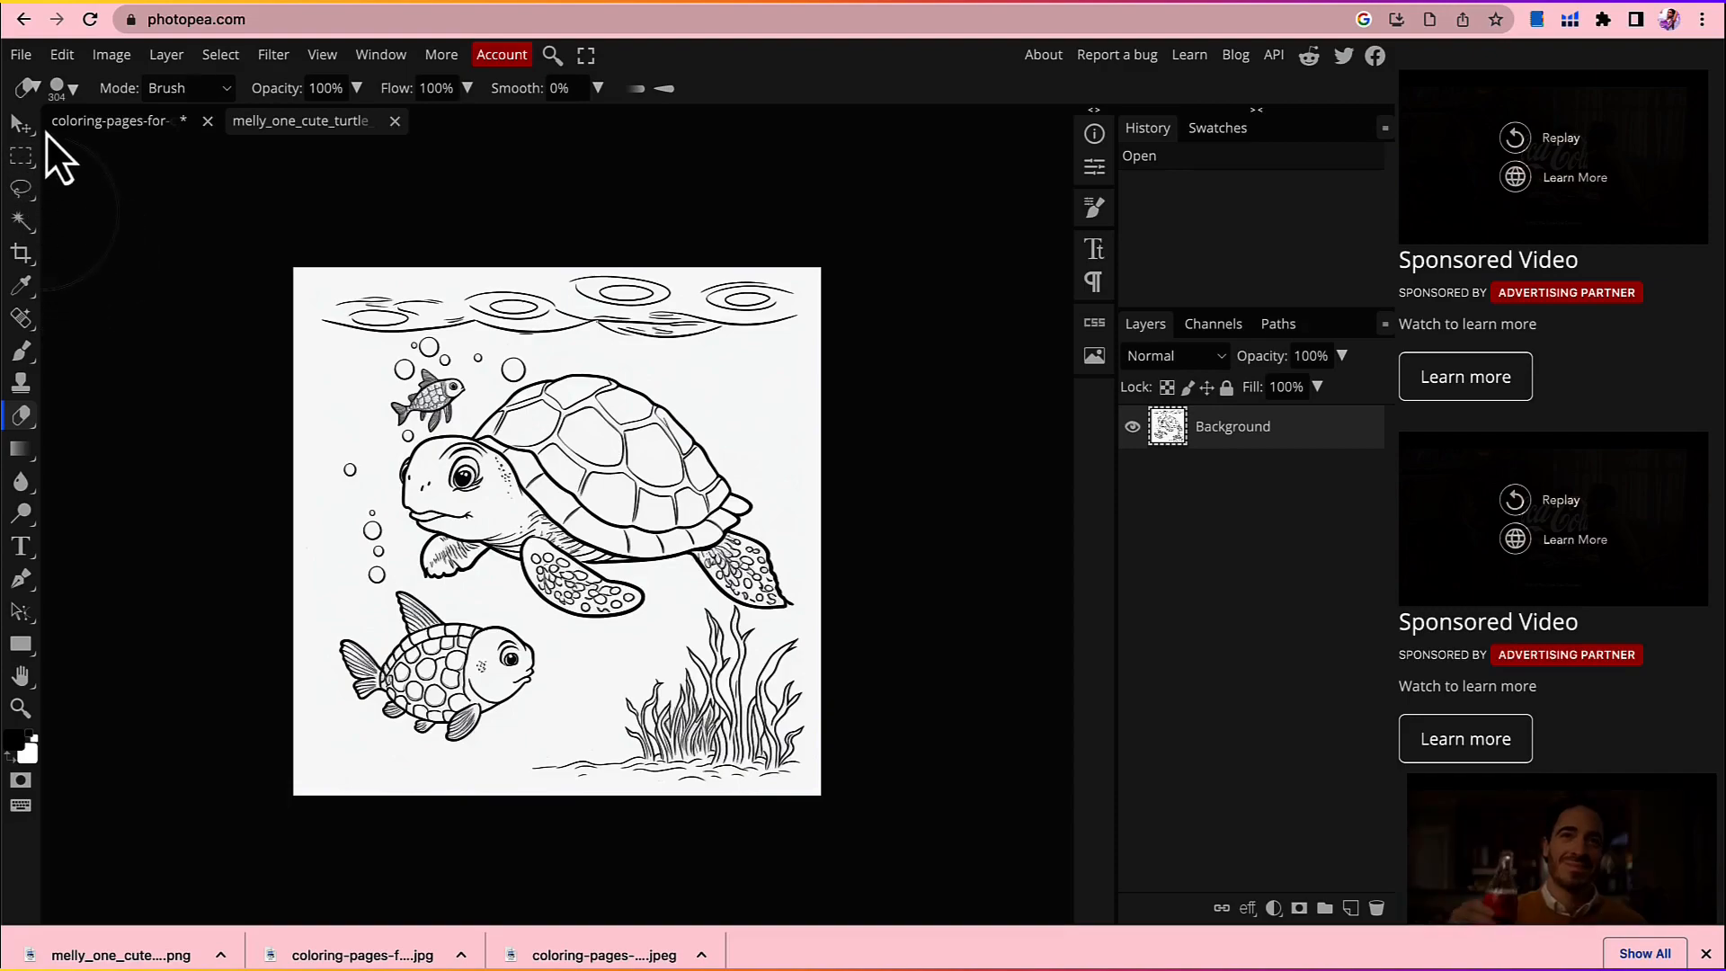
Step: Set the eraser to 174 px and erase the small fish and bubbles above the turtle's head
click(73, 89)
click(200, 147)
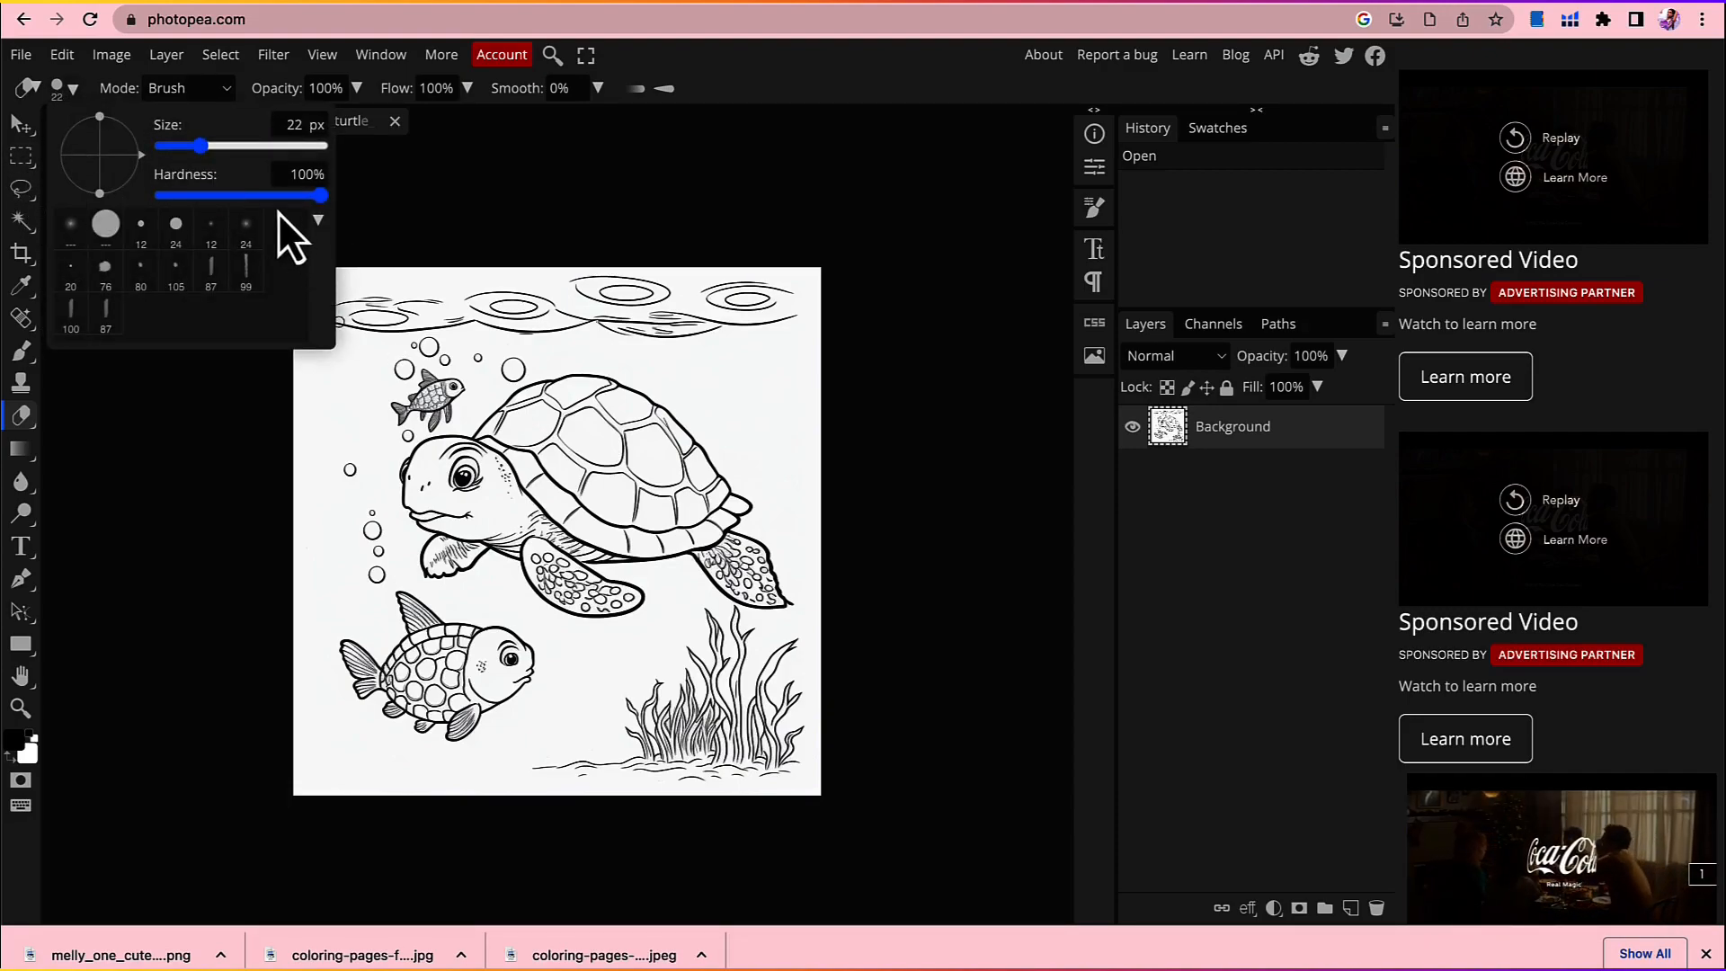
drag(216, 153, 245, 150)
click(422, 388)
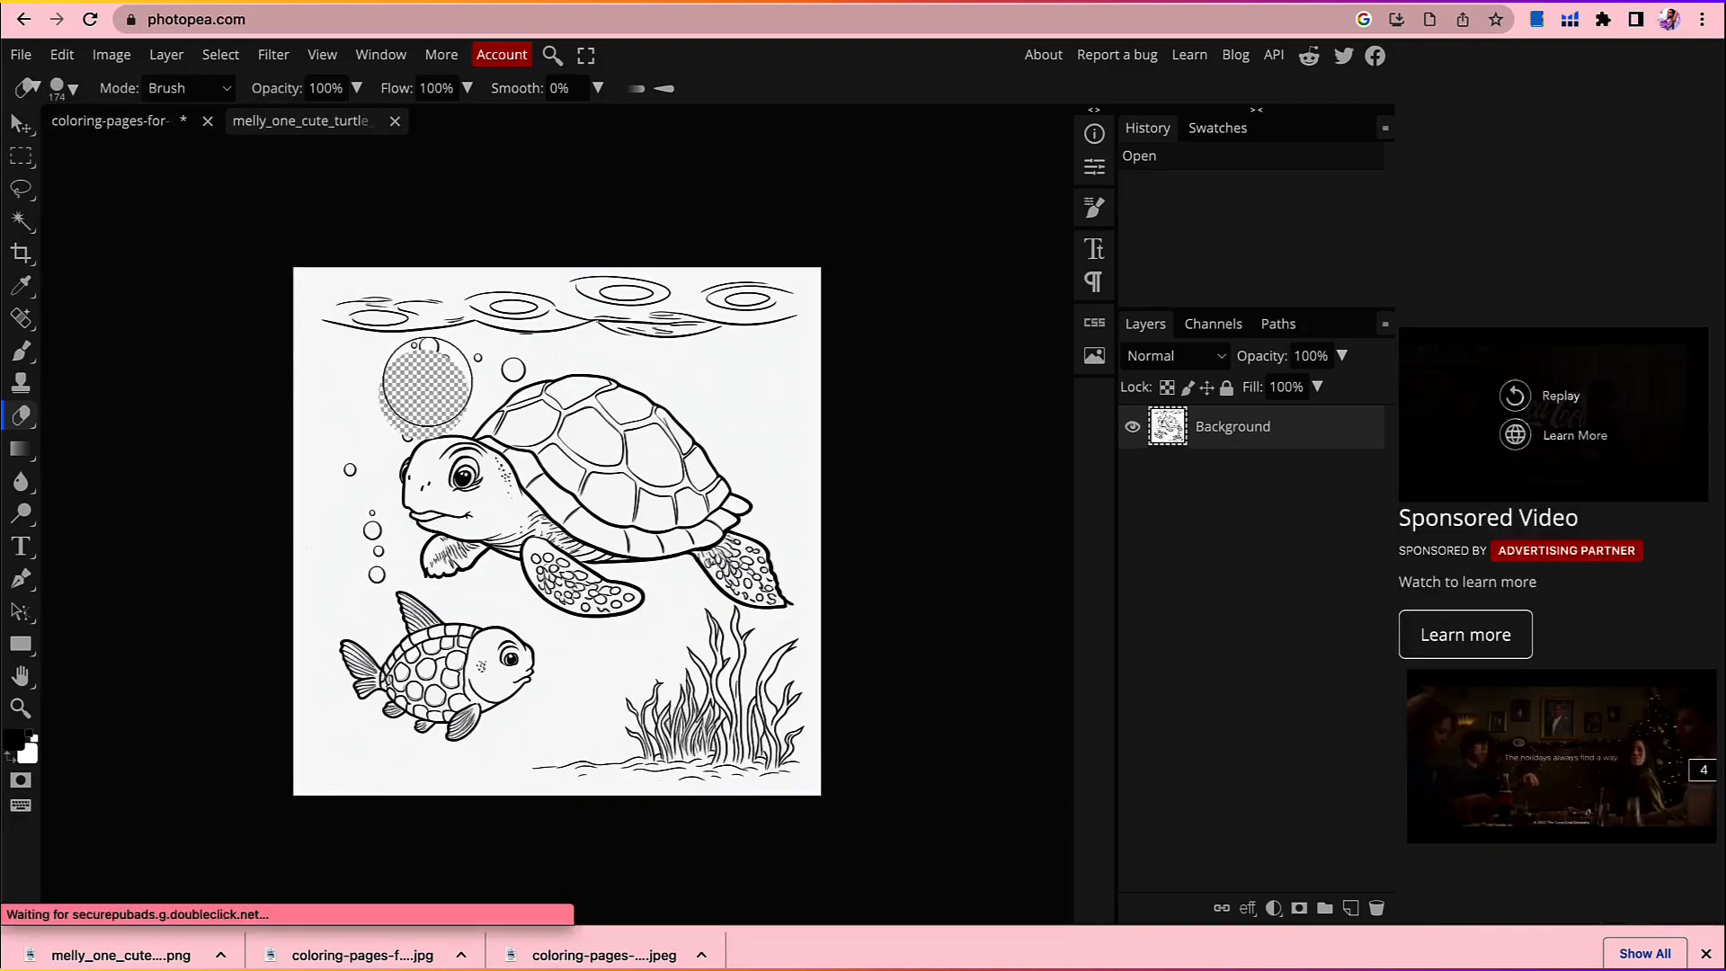
click(427, 359)
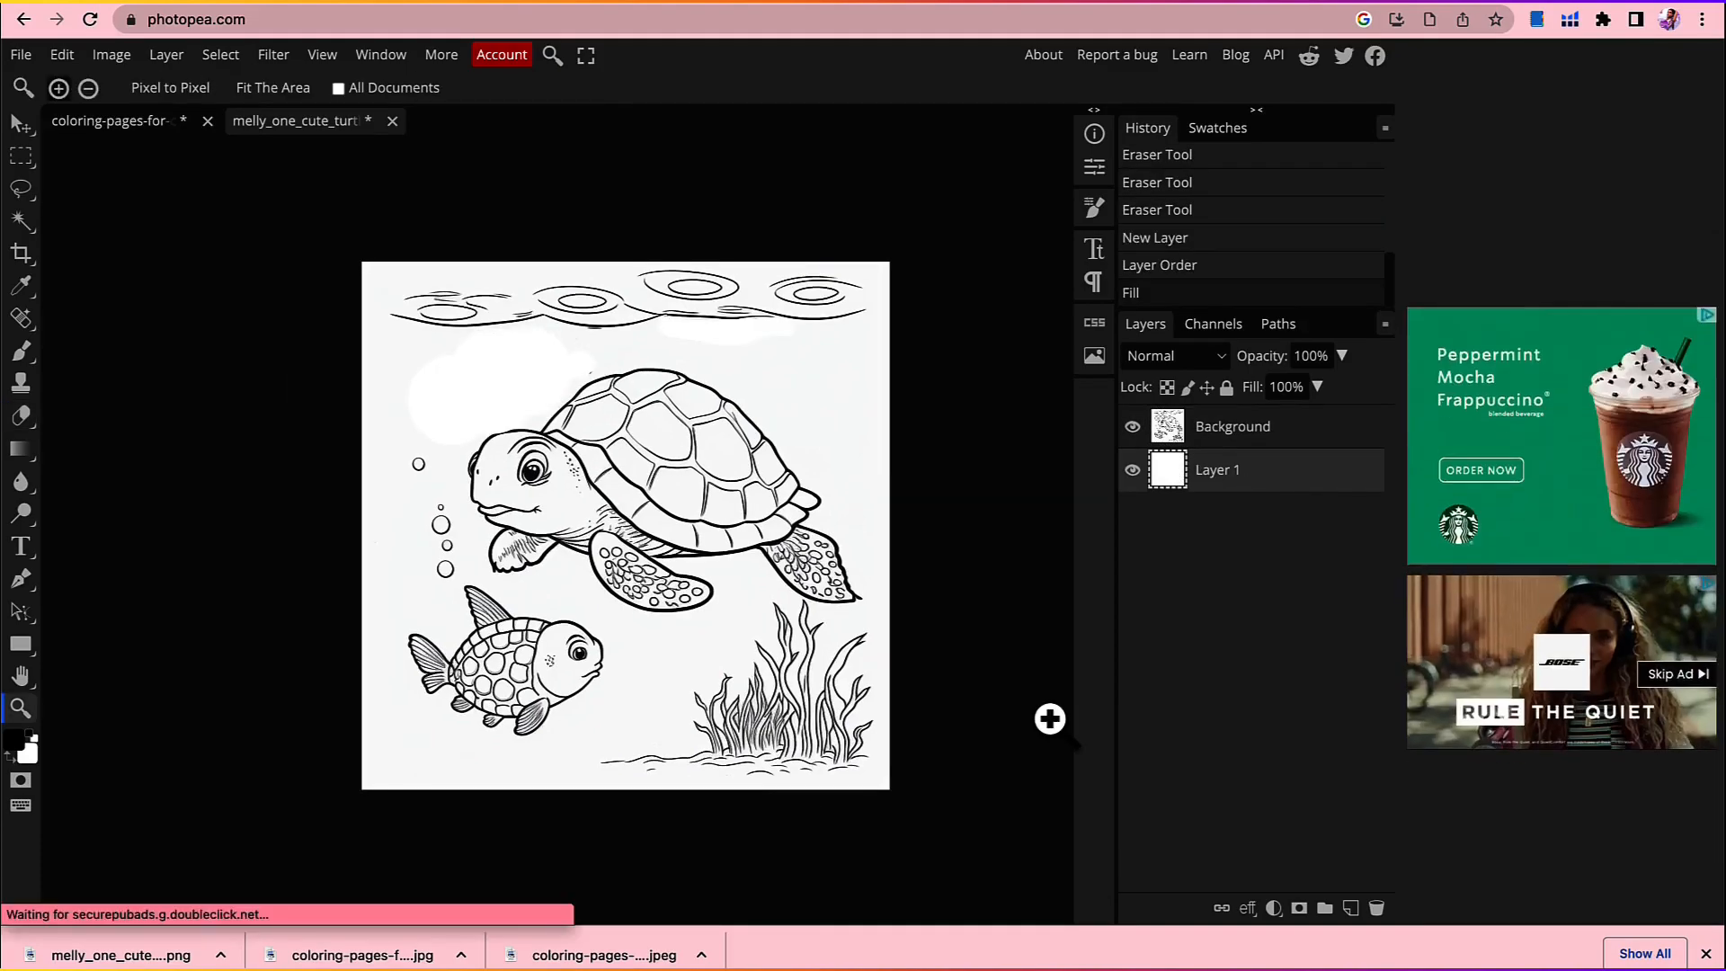
Step: Export the edited turtle image as a JPG named "Cute Turtle & Fish Pg1" at 1024 × 1024 px and 100% quality
click(24, 58)
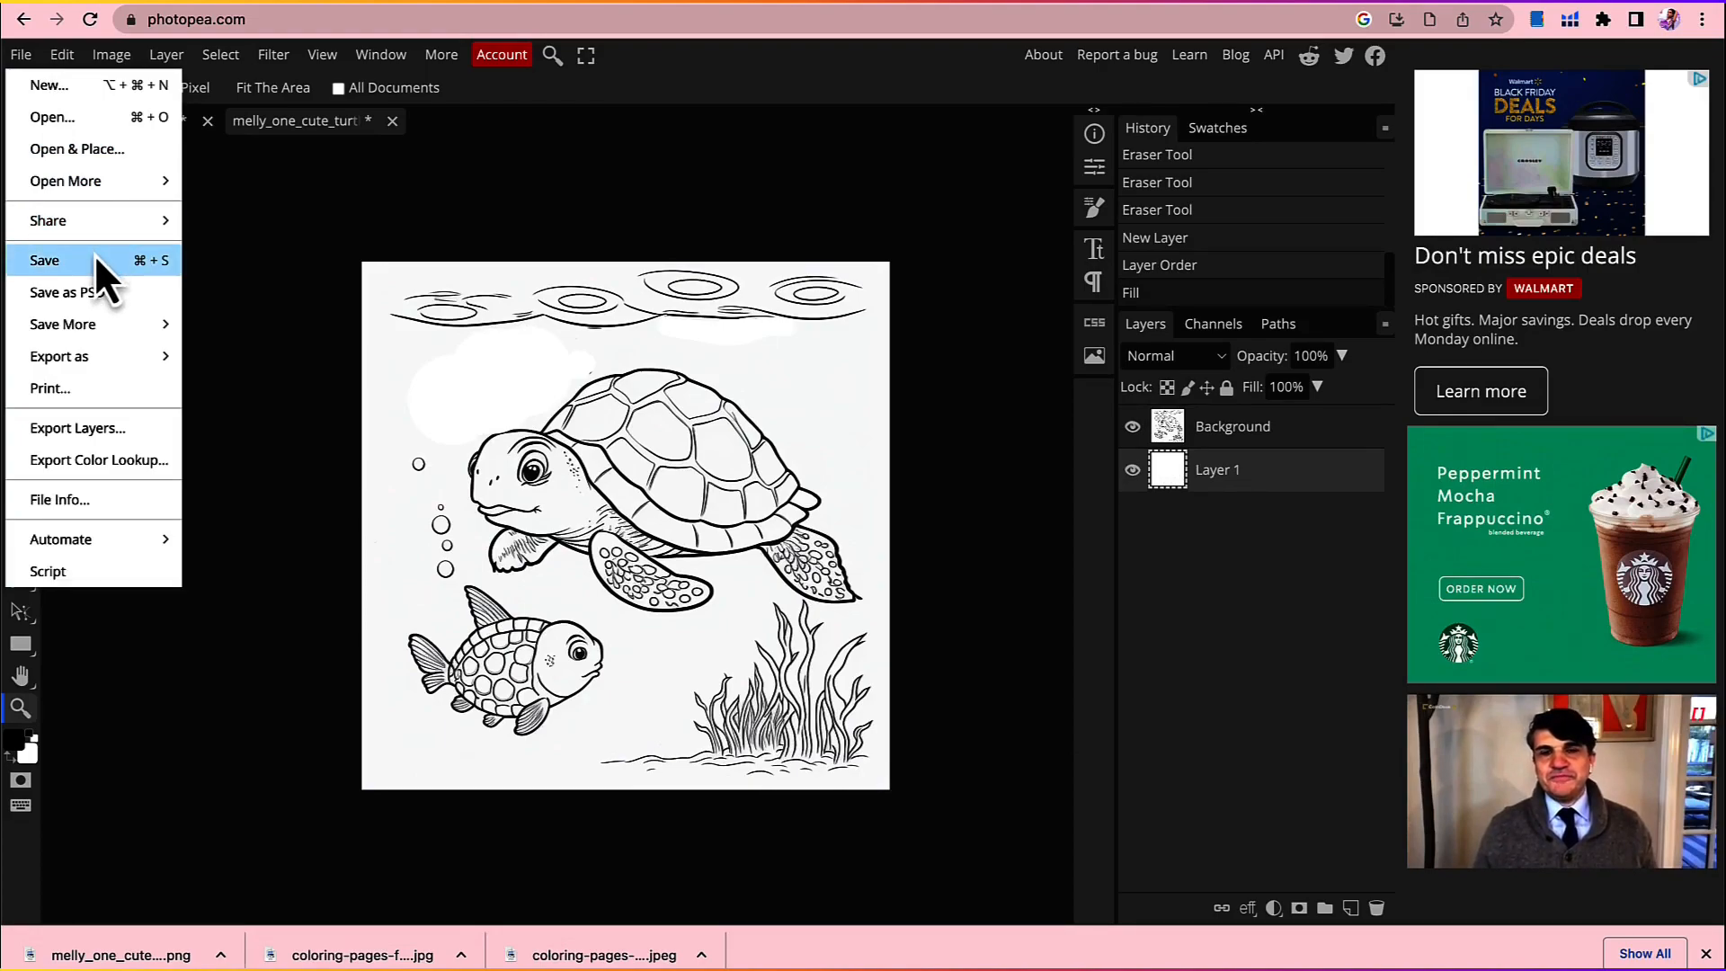
mouse_move(95, 358)
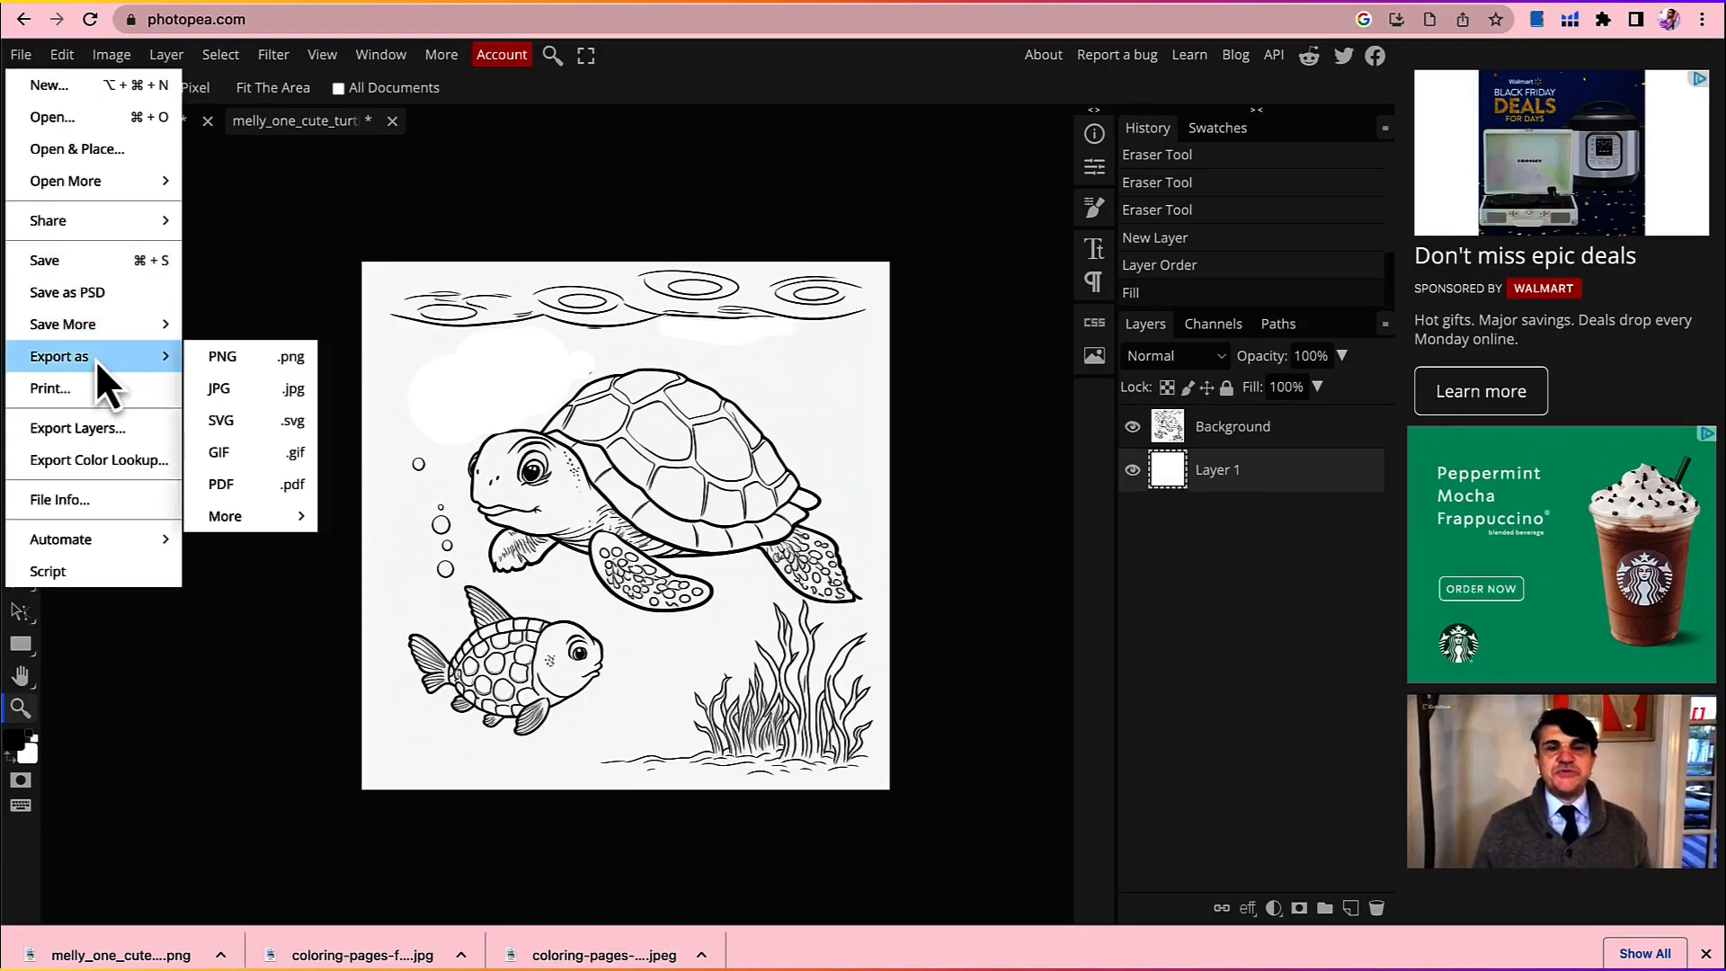
click(224, 380)
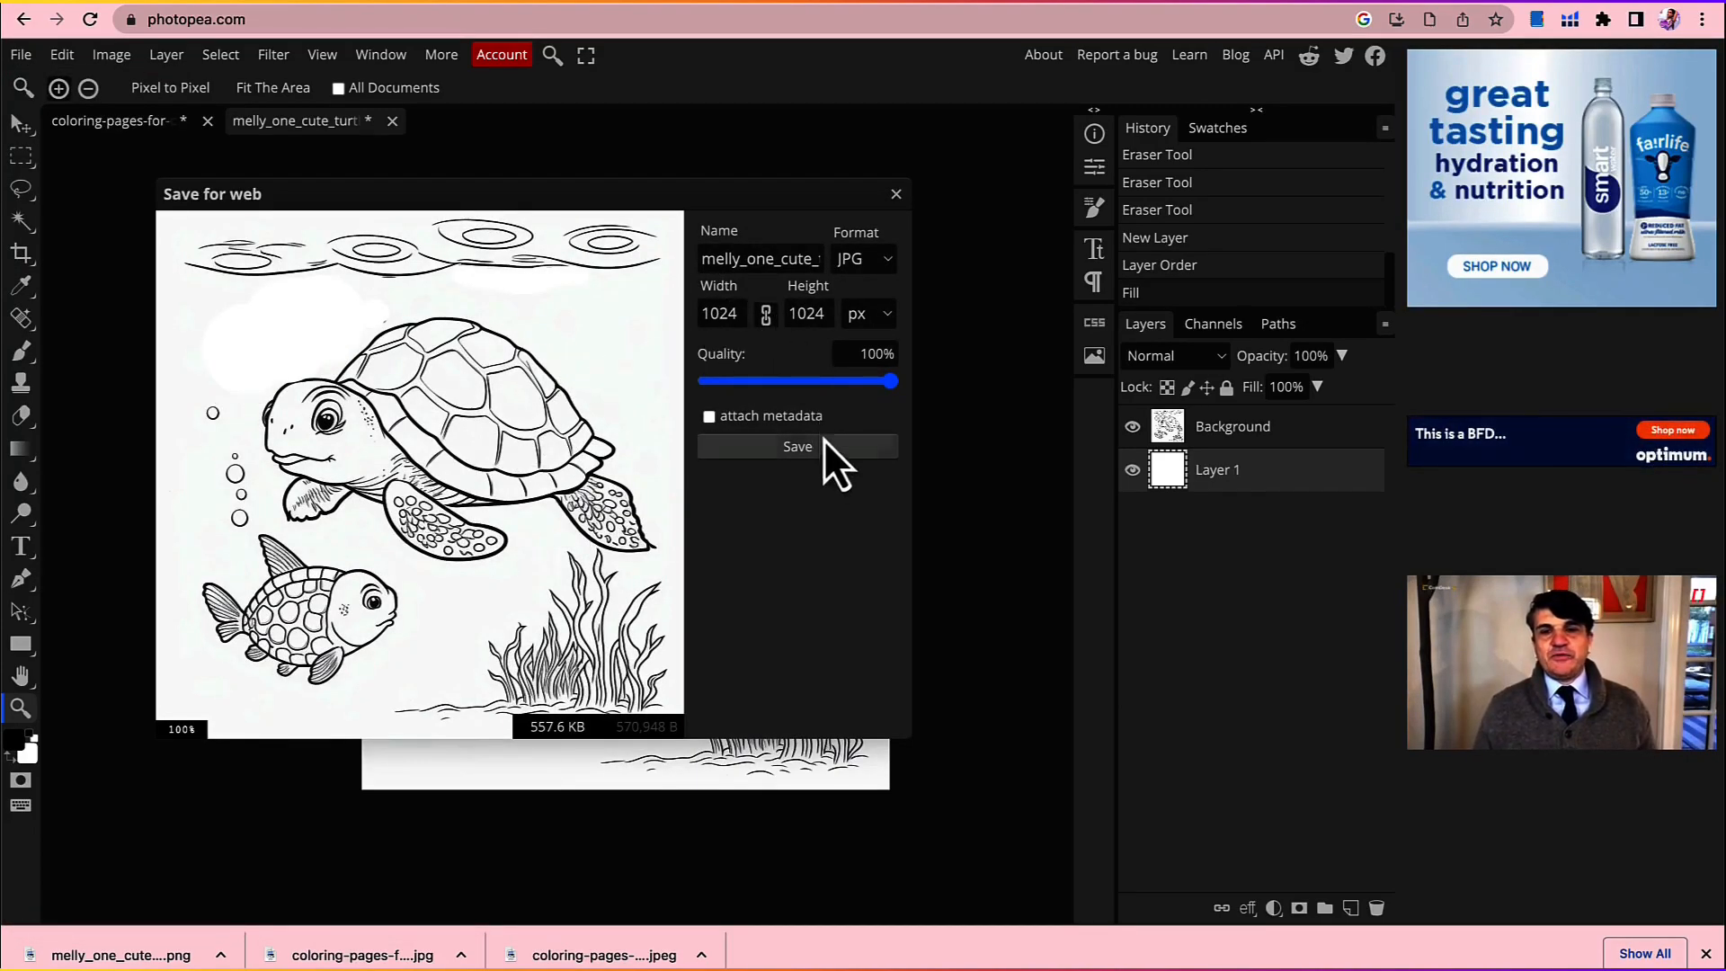
double_click(783, 255)
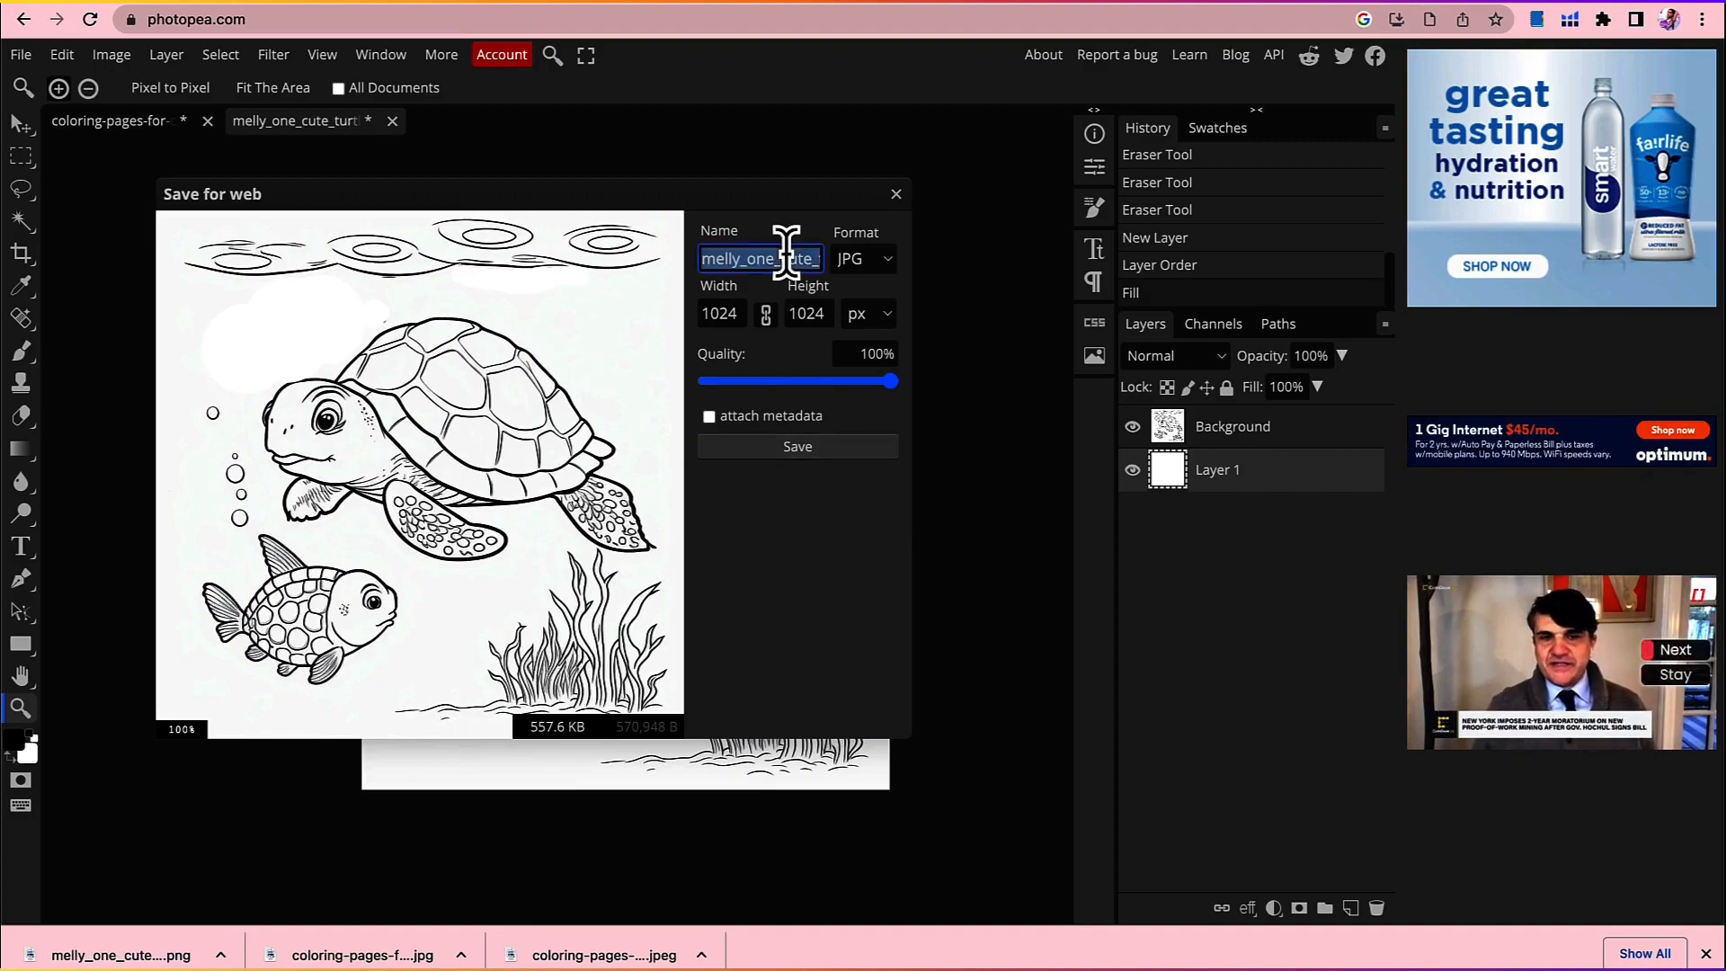
text(Cute Tur)
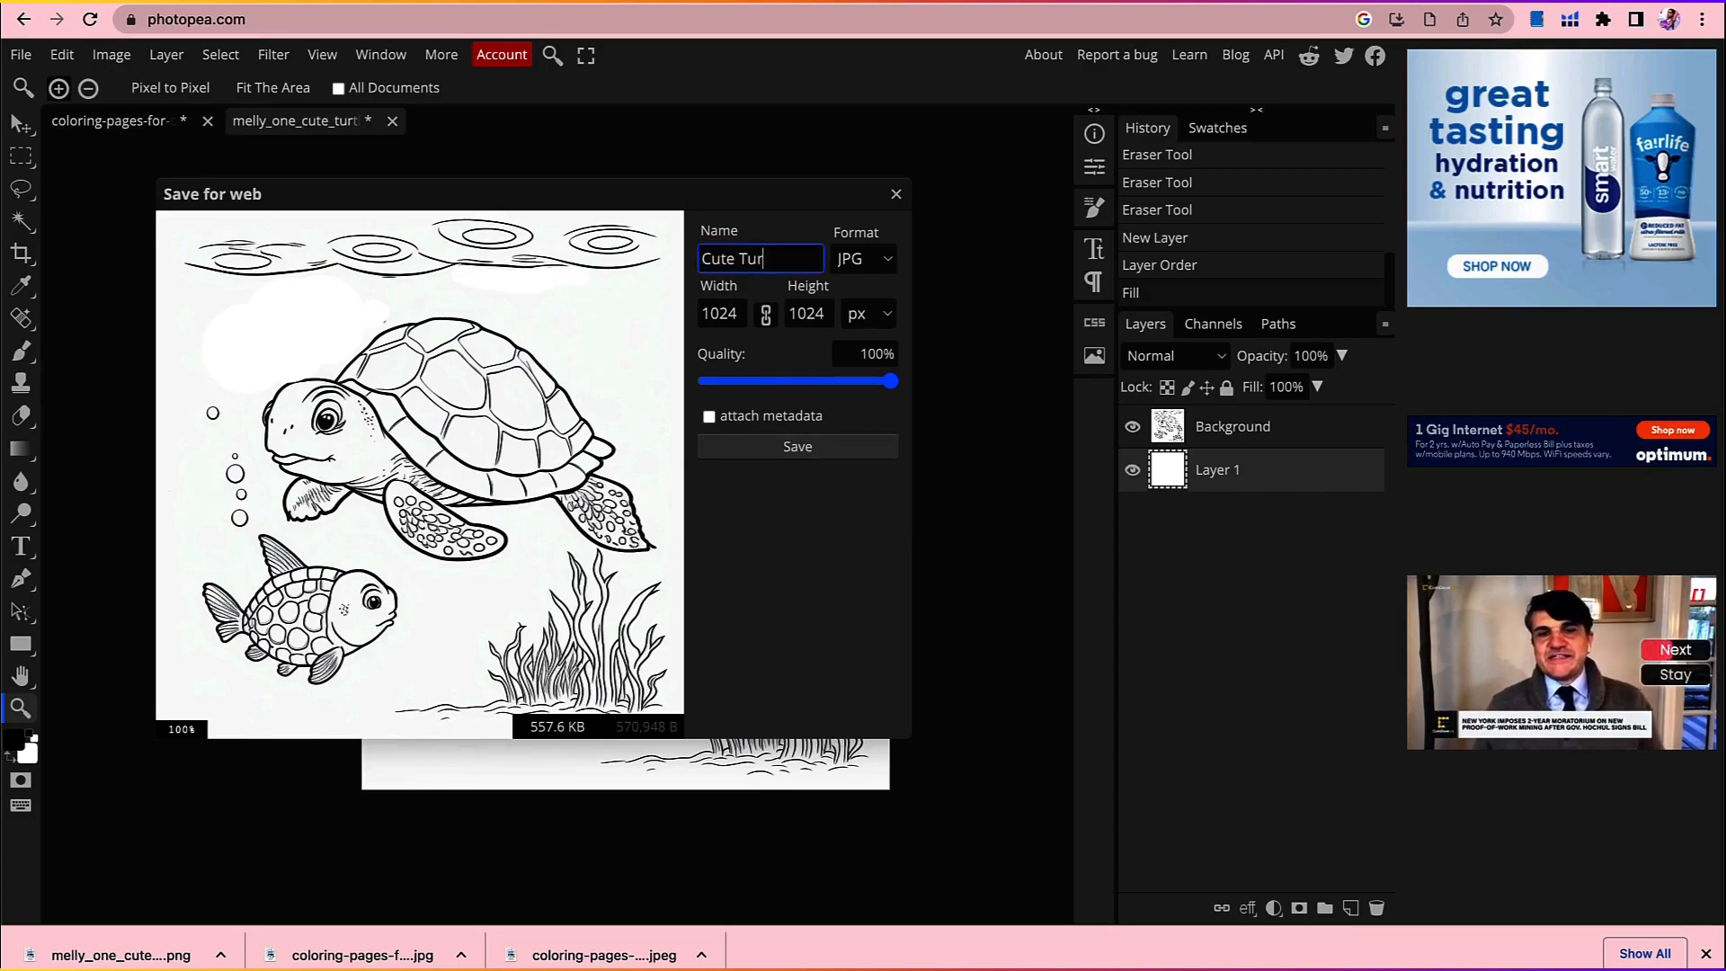
text(tle & Fish)
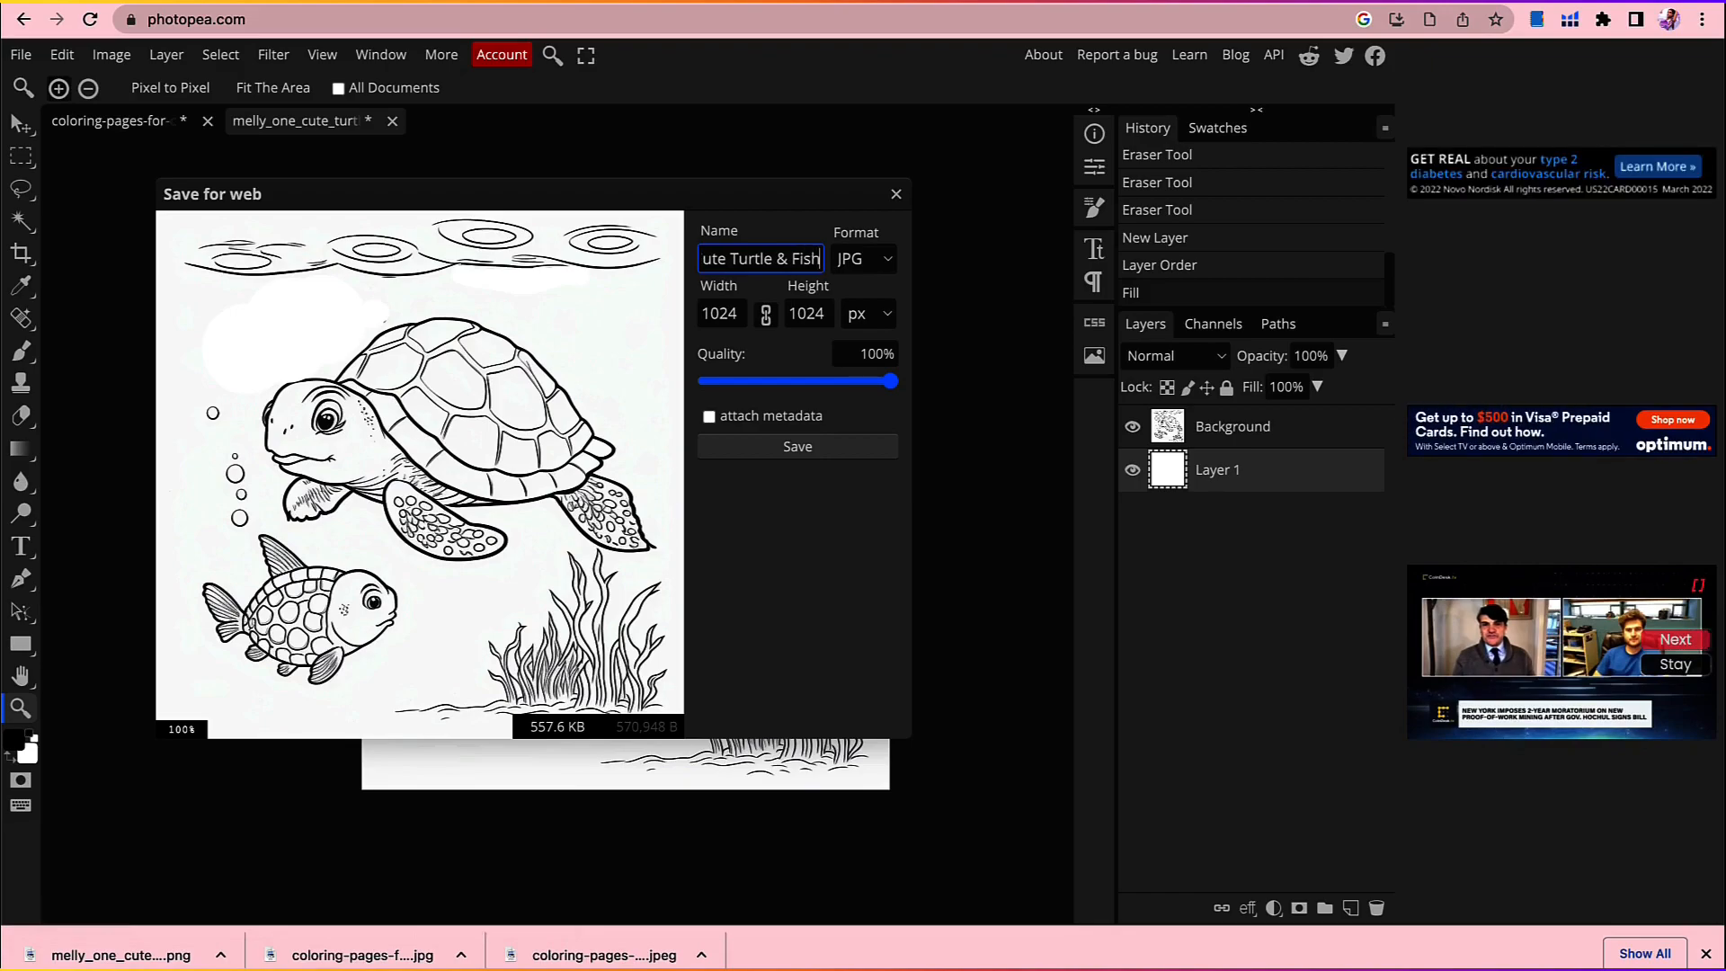
text( P)
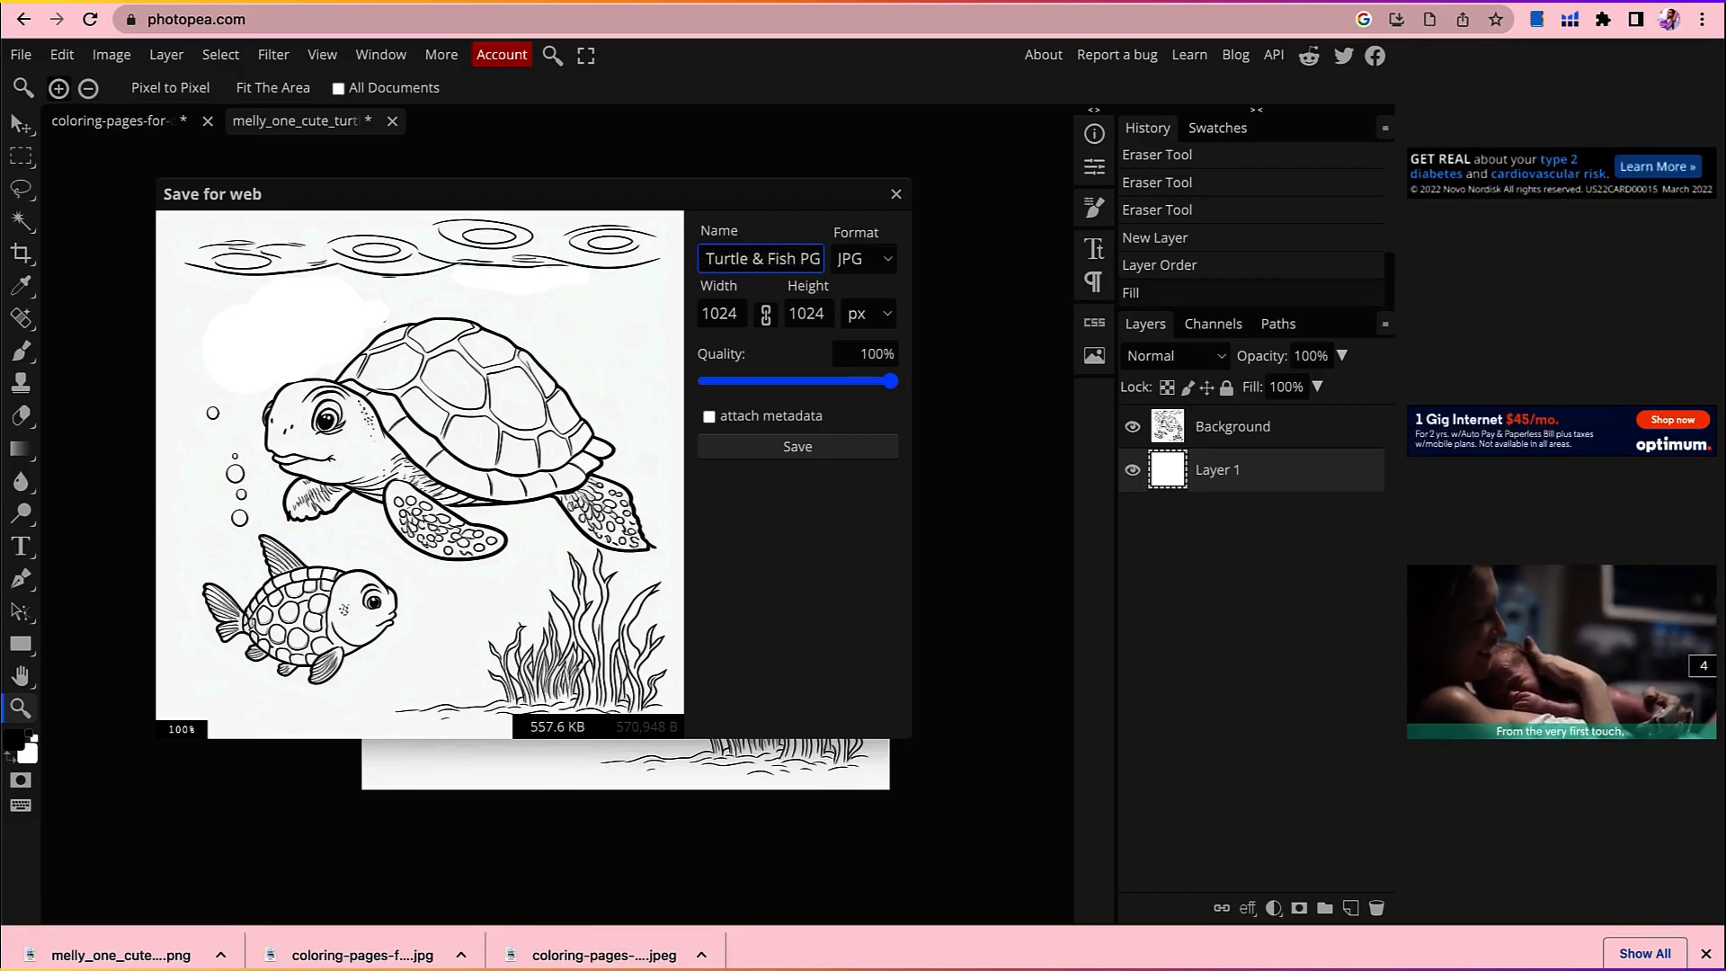
text(g1)
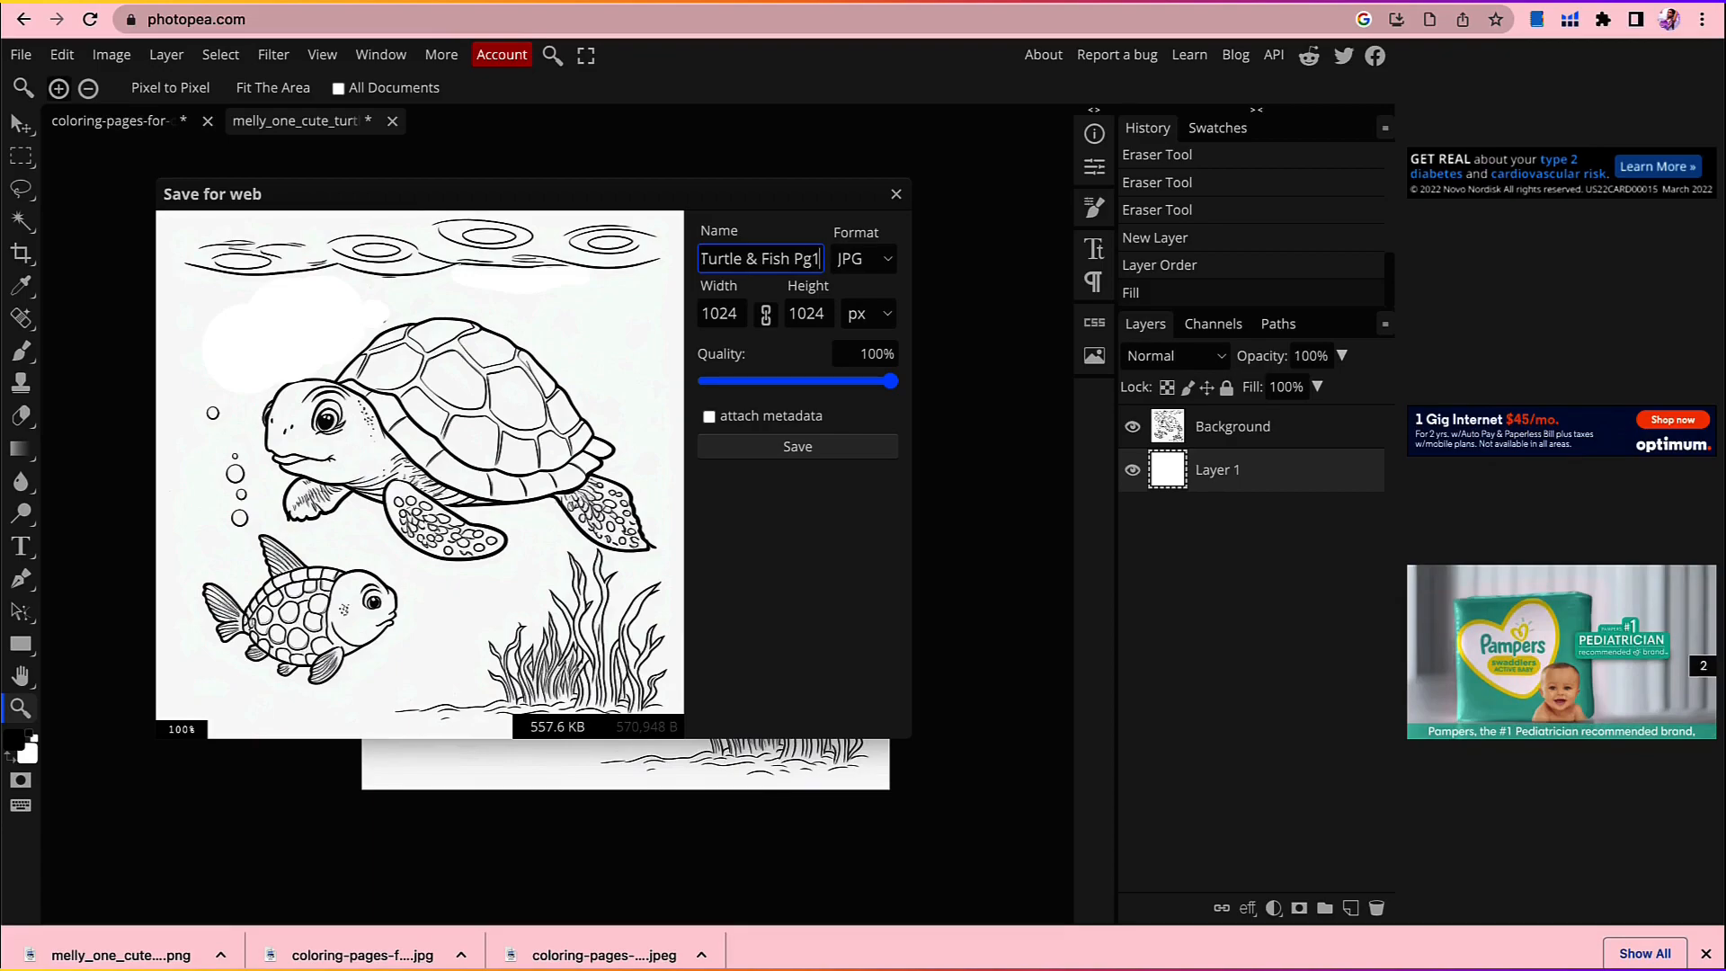
click(823, 450)
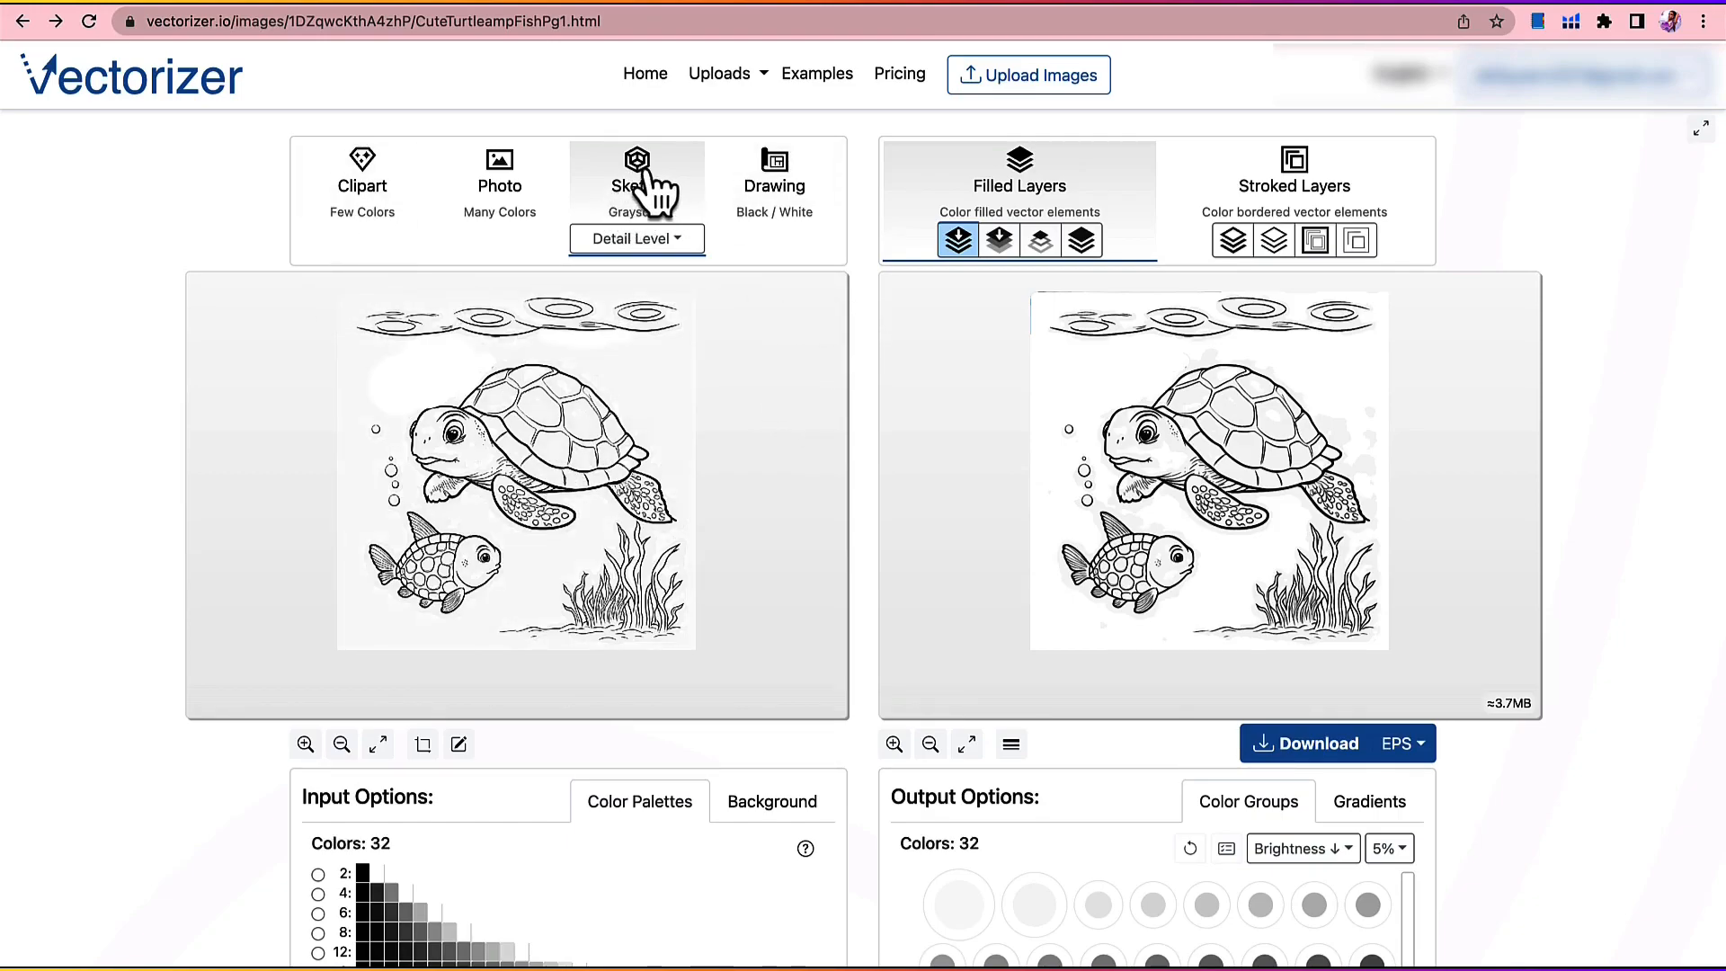
Step: Vectorize the turtle image as Clipart, try the other filled and stroked layer styles, and choose the filled-layers Overlap algorithm
click(372, 183)
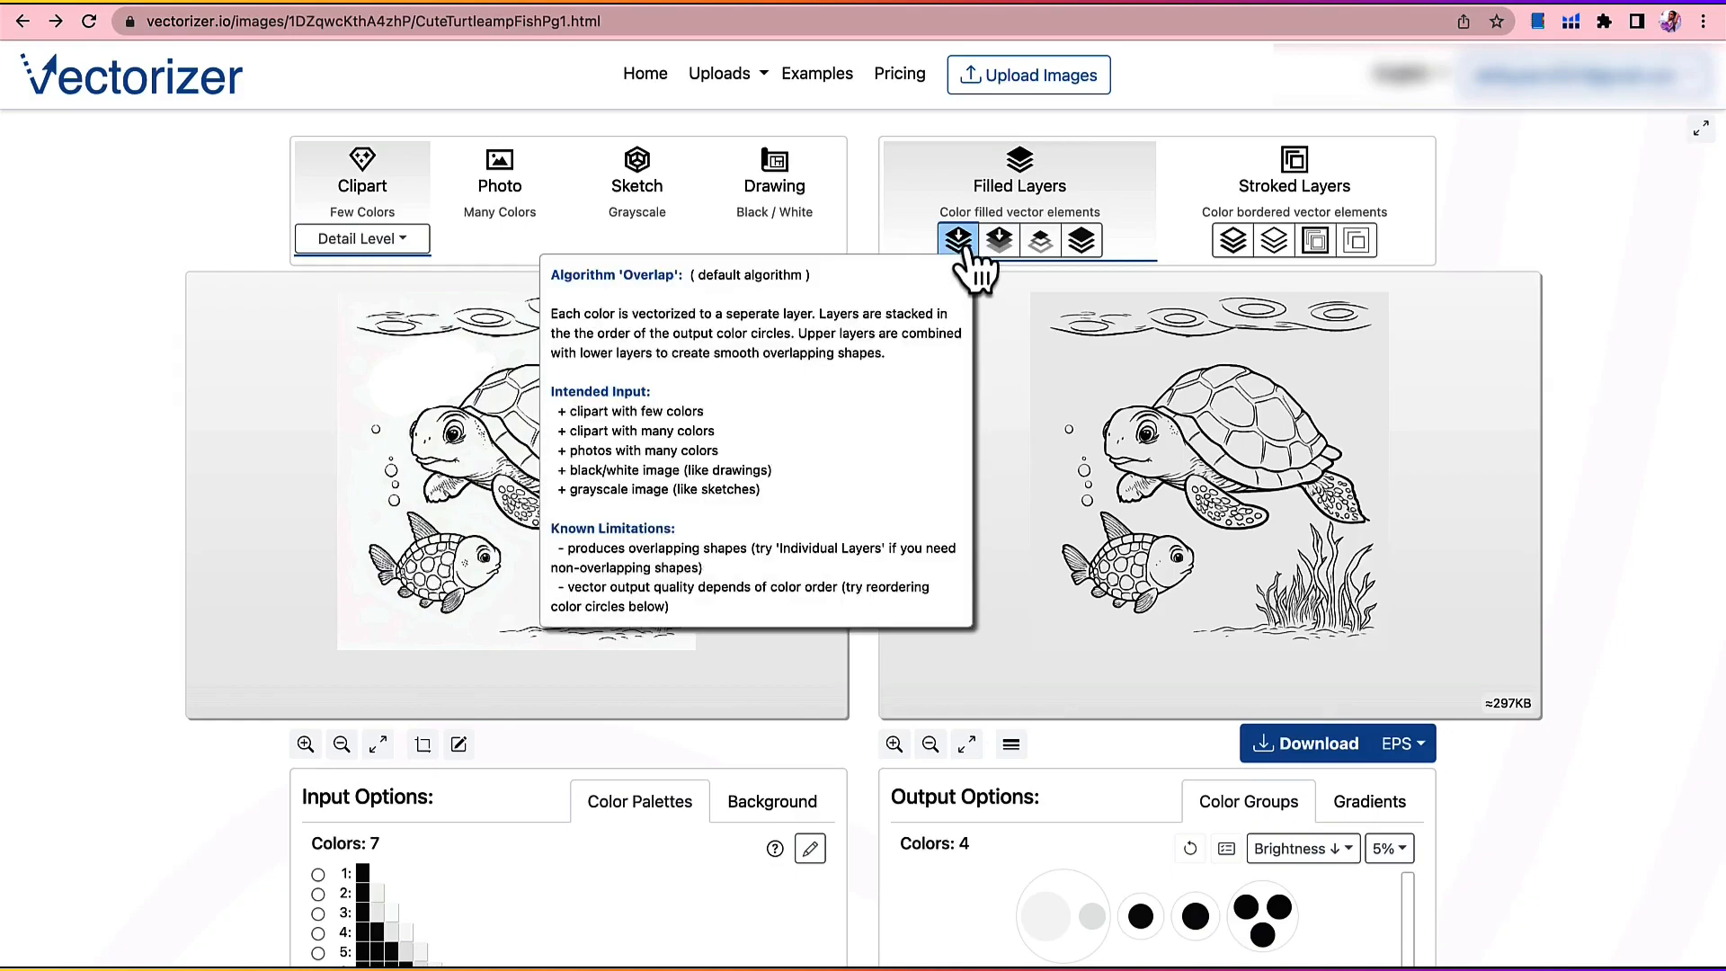
click(1000, 241)
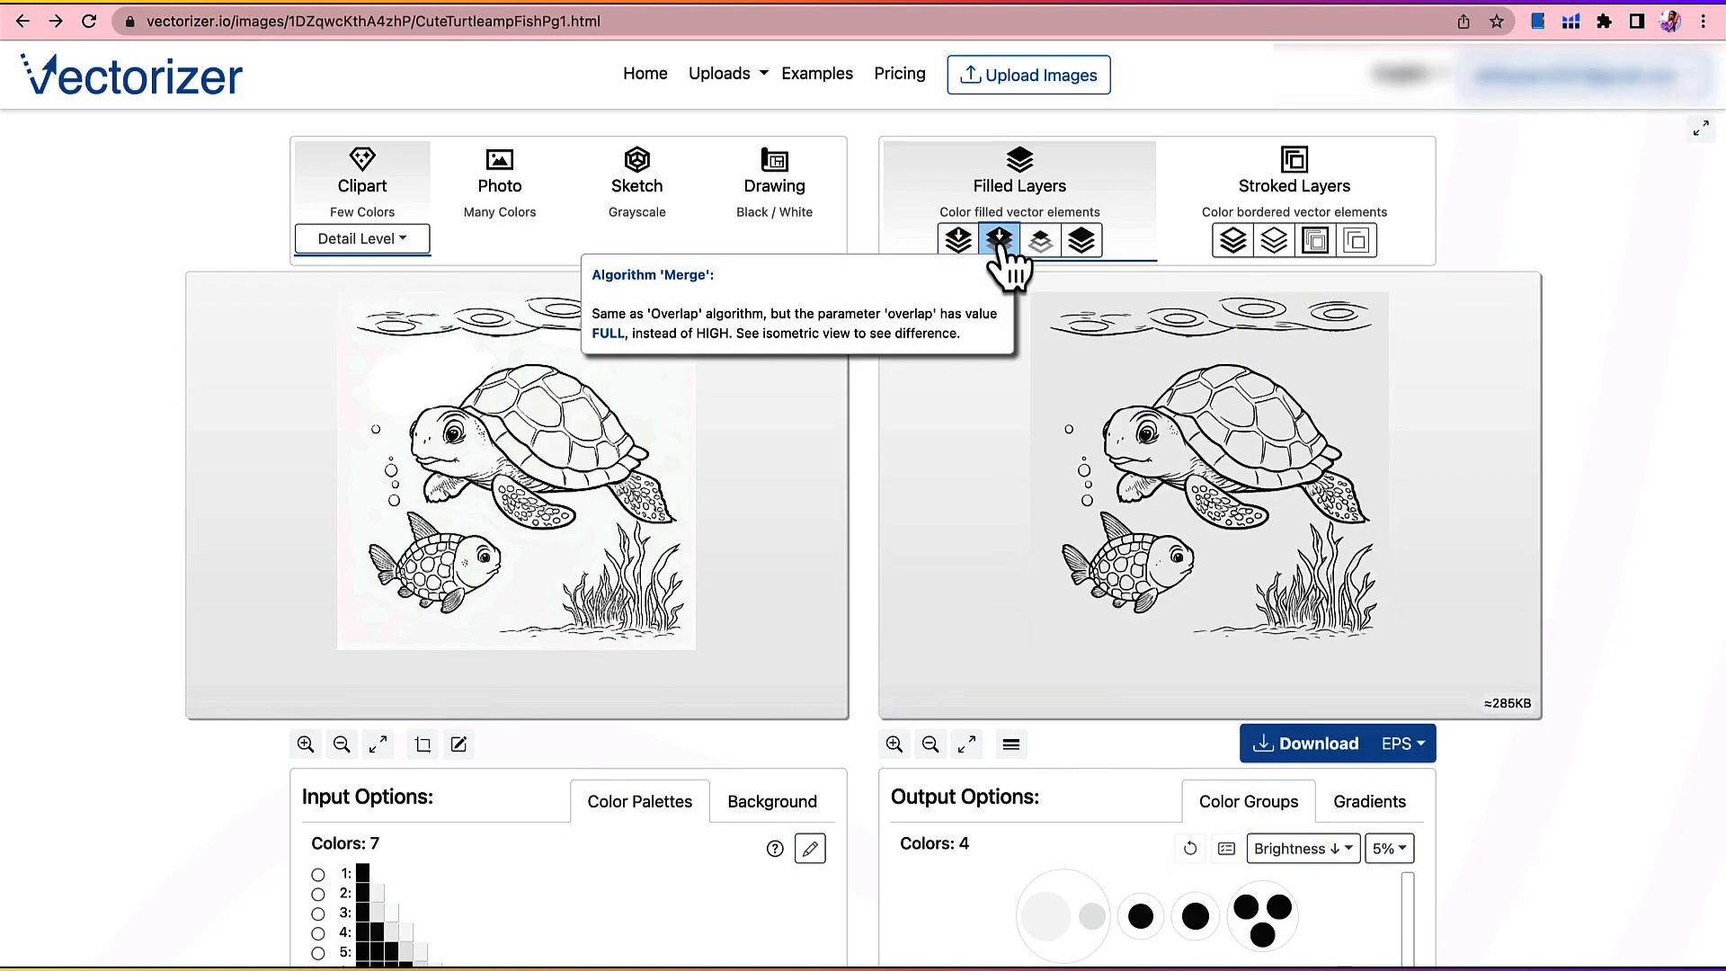
click(1083, 240)
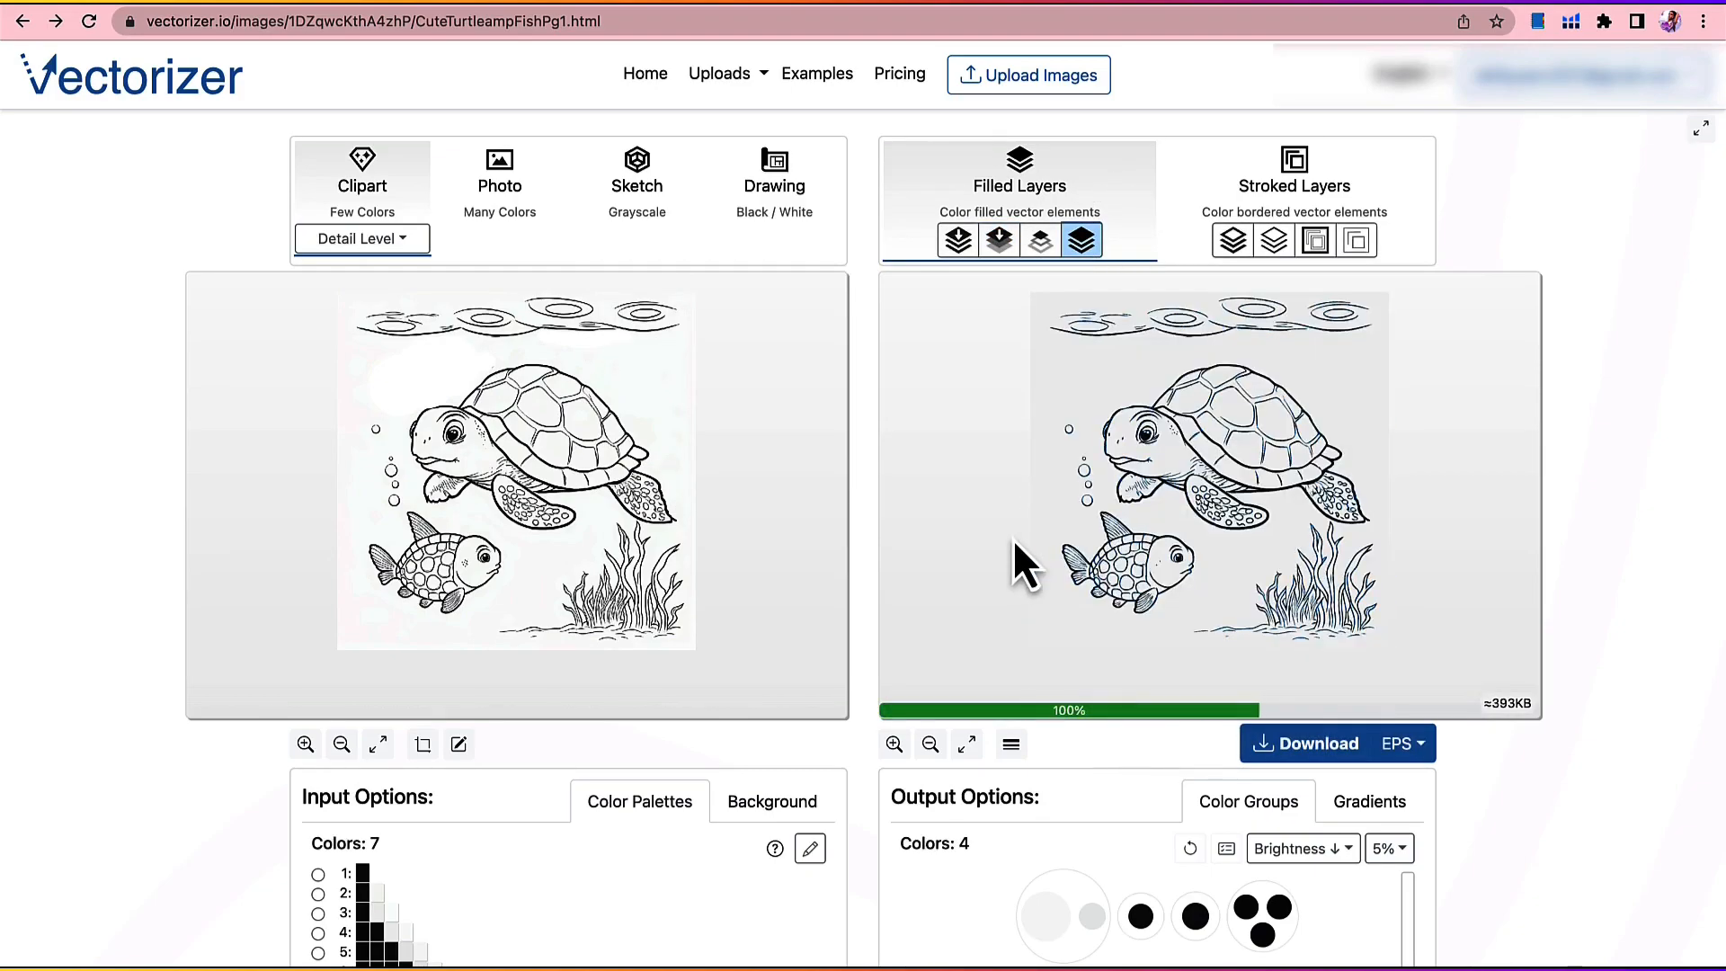
click(1236, 259)
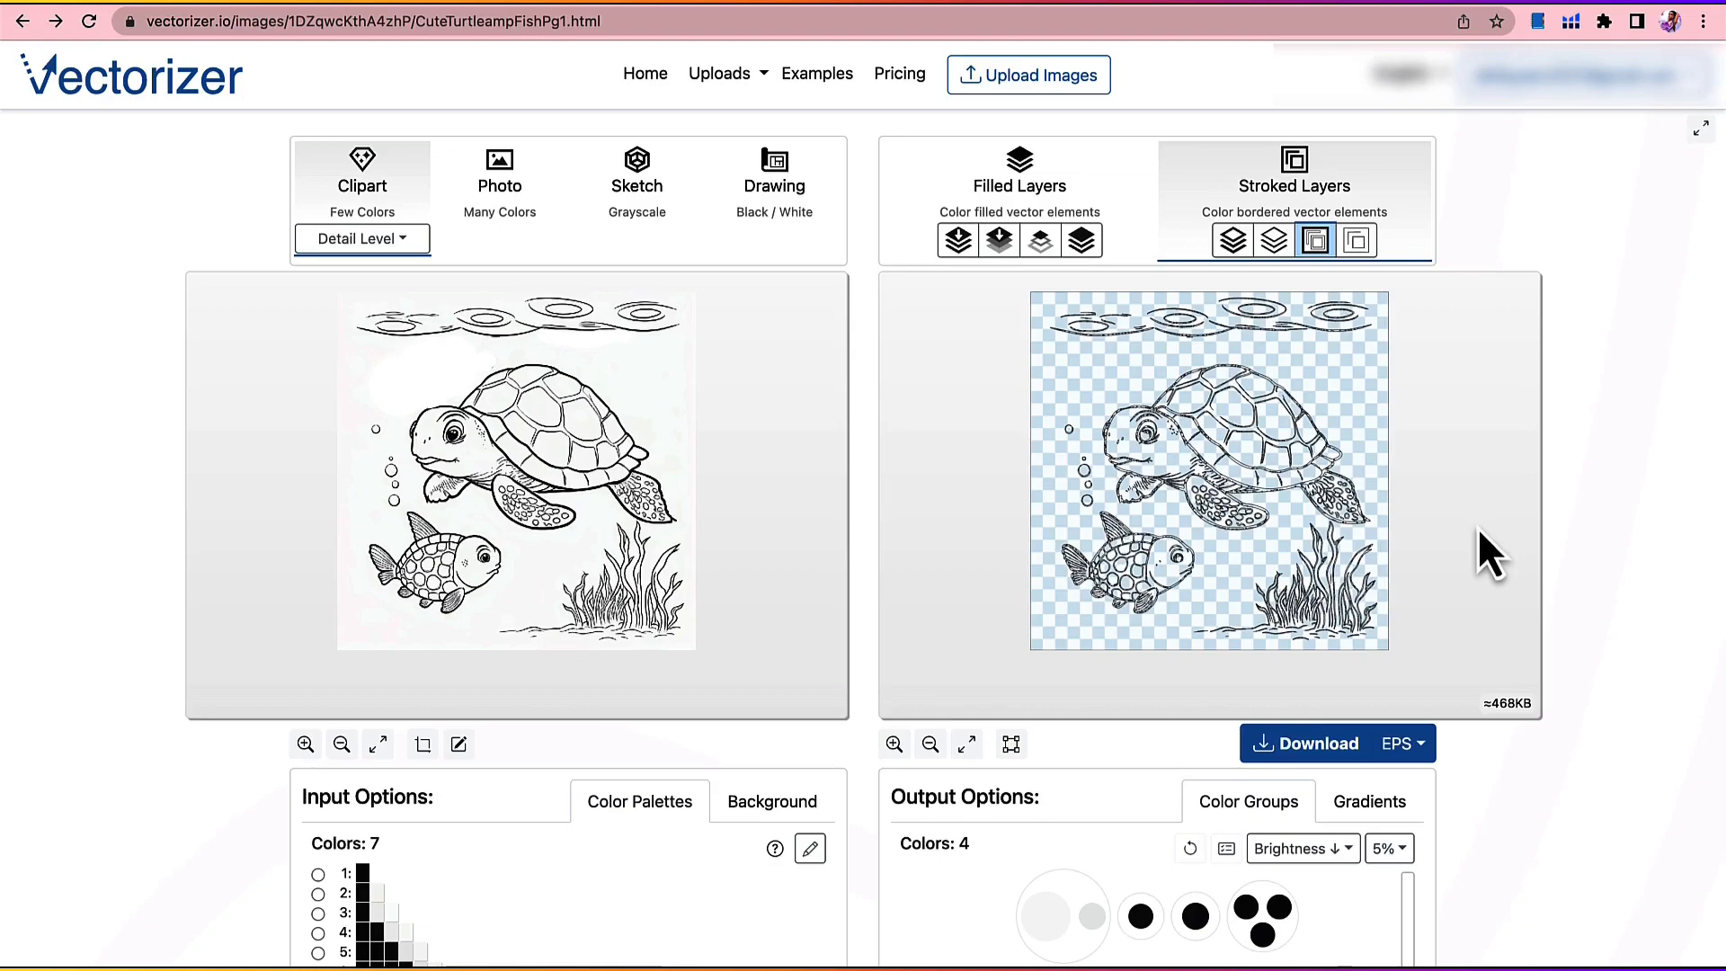
click(959, 240)
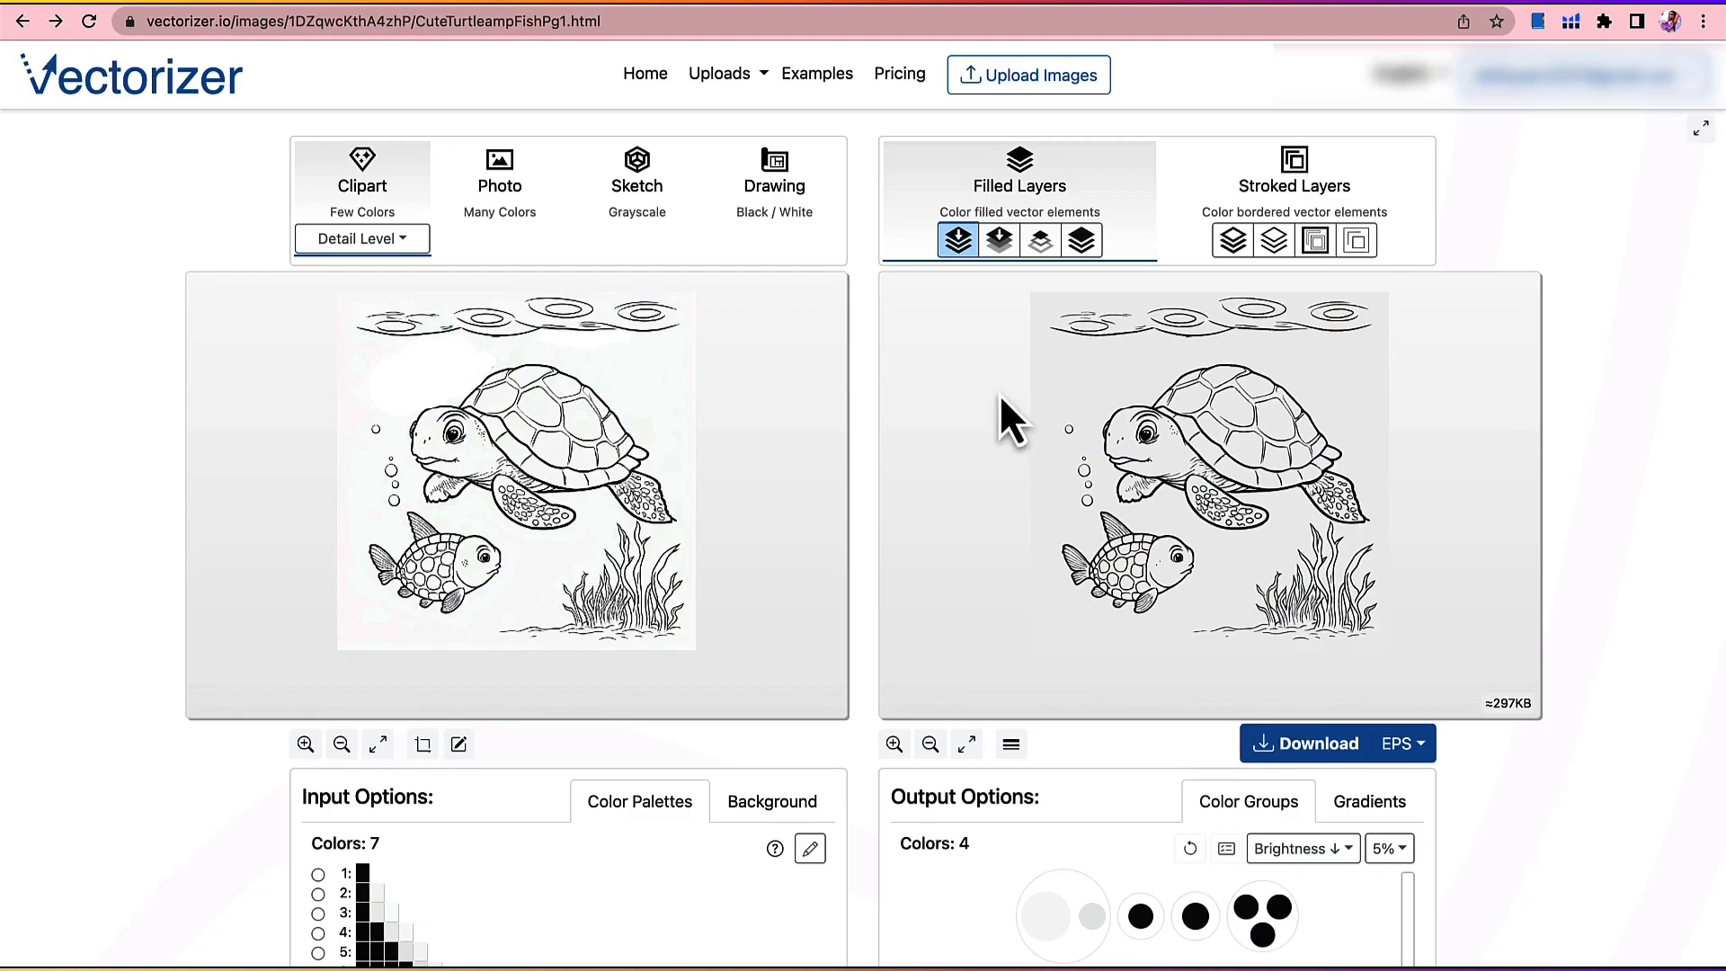
Step: Examine the vectorized turtle line work up close against the pixel original
scroll(1001, 402, up, 5)
scroll(1001, 402, down, 5)
scroll(1001, 401, up, 3)
scroll(1002, 402, down, 3)
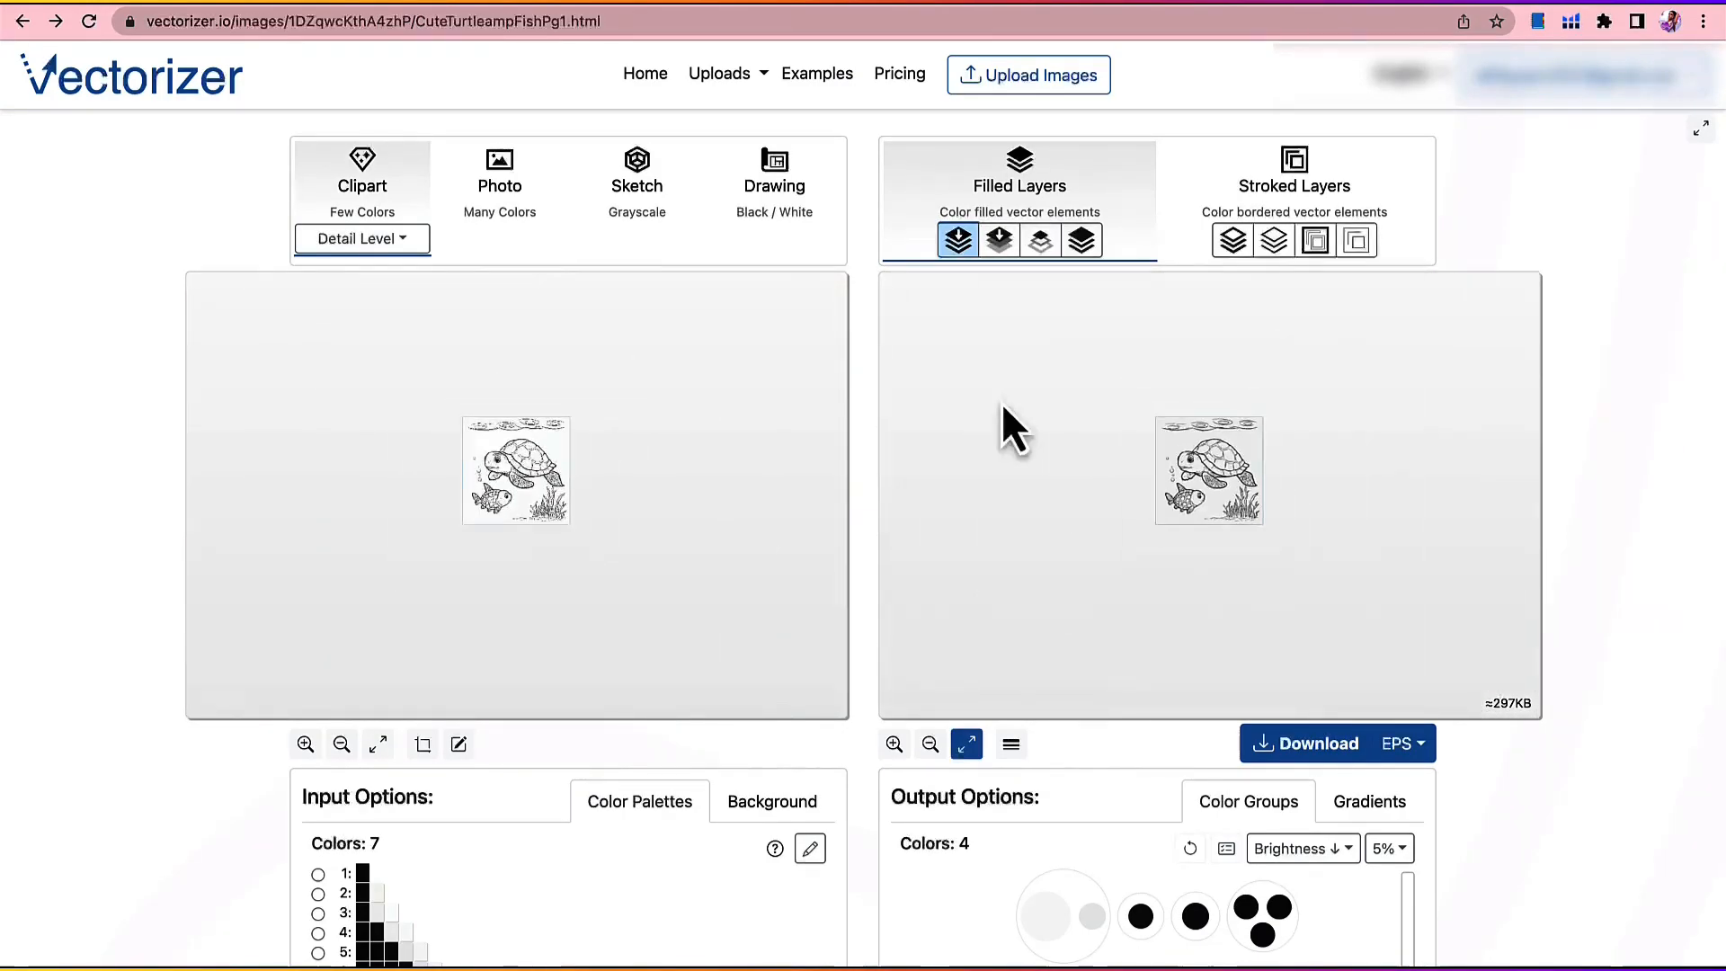
scroll(1001, 412, up, 5)
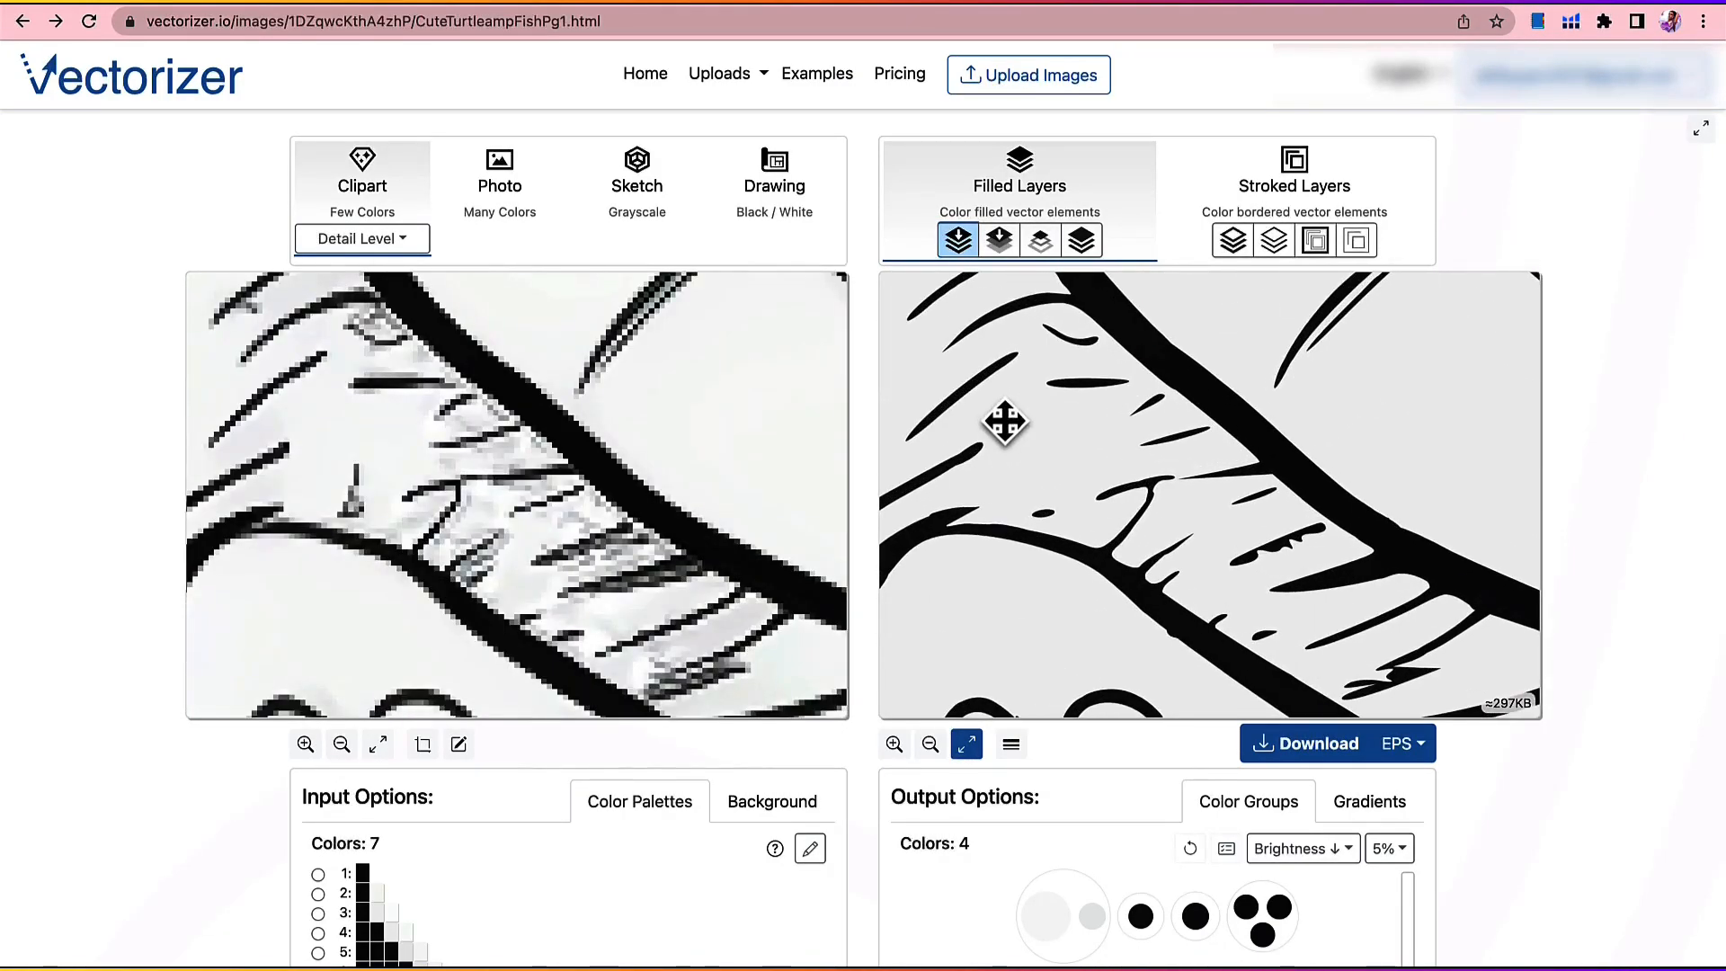
scroll(1005, 422, down, 3)
scroll(1005, 423, down, 3)
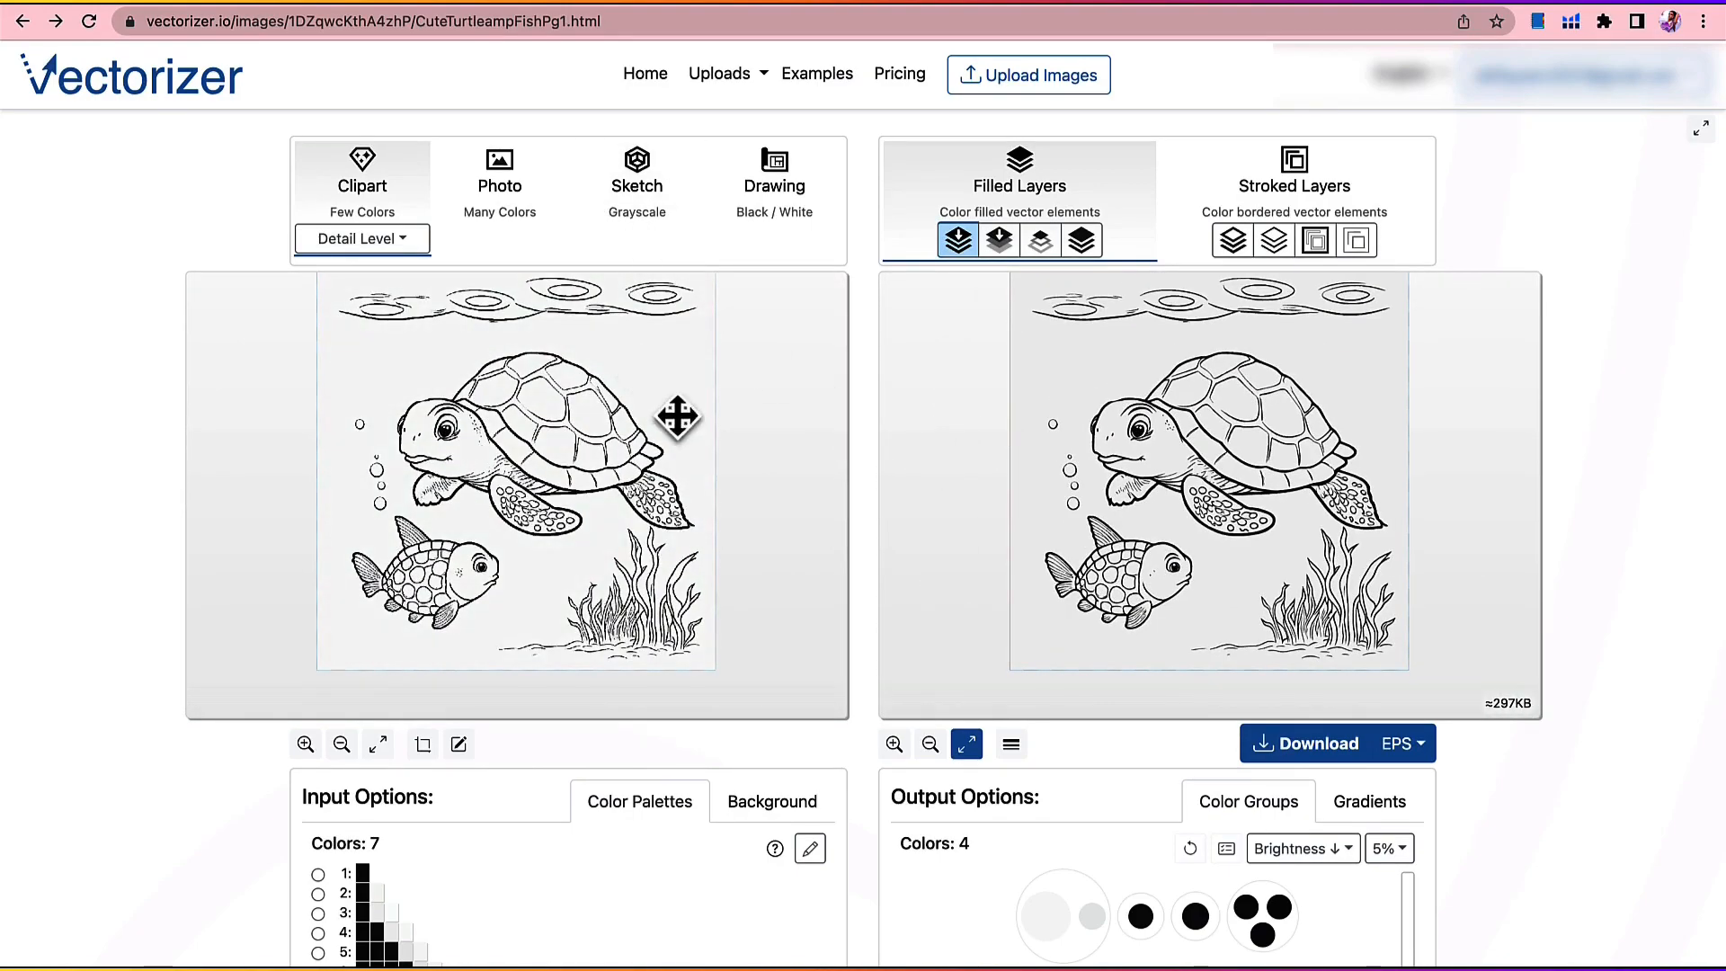
Step: Change the light grey color group's fill in the vectorized output to white (#FFFFFF)
click(1042, 932)
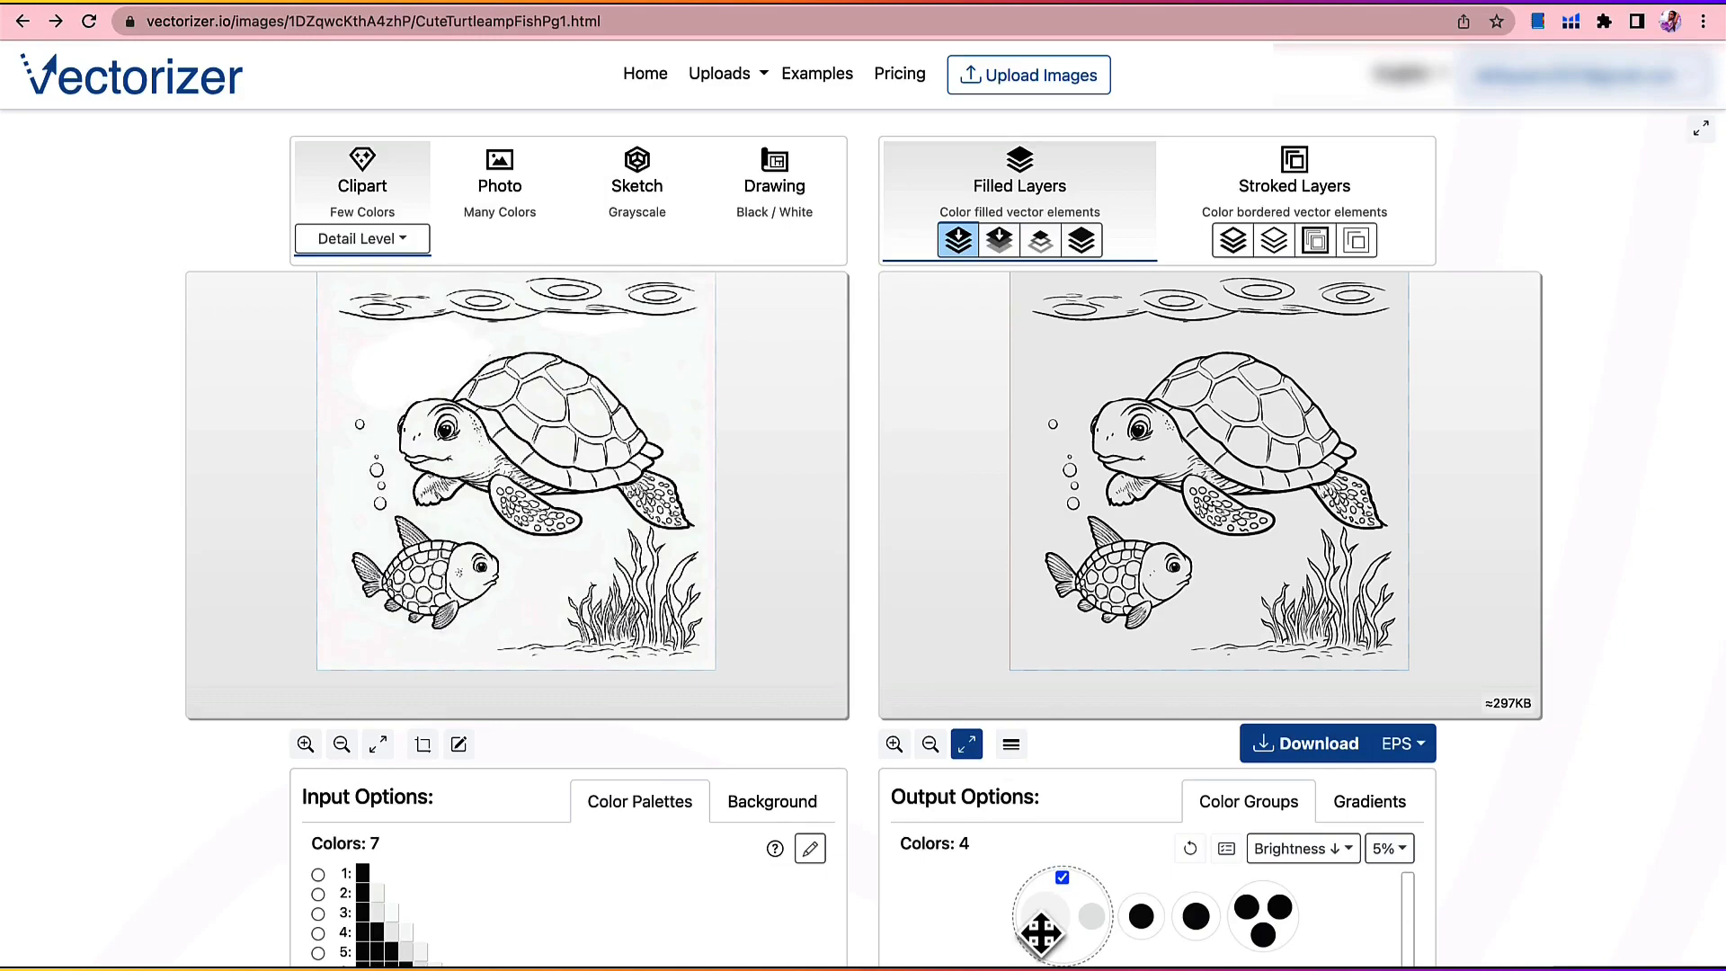
scroll(1048, 908, down, 2)
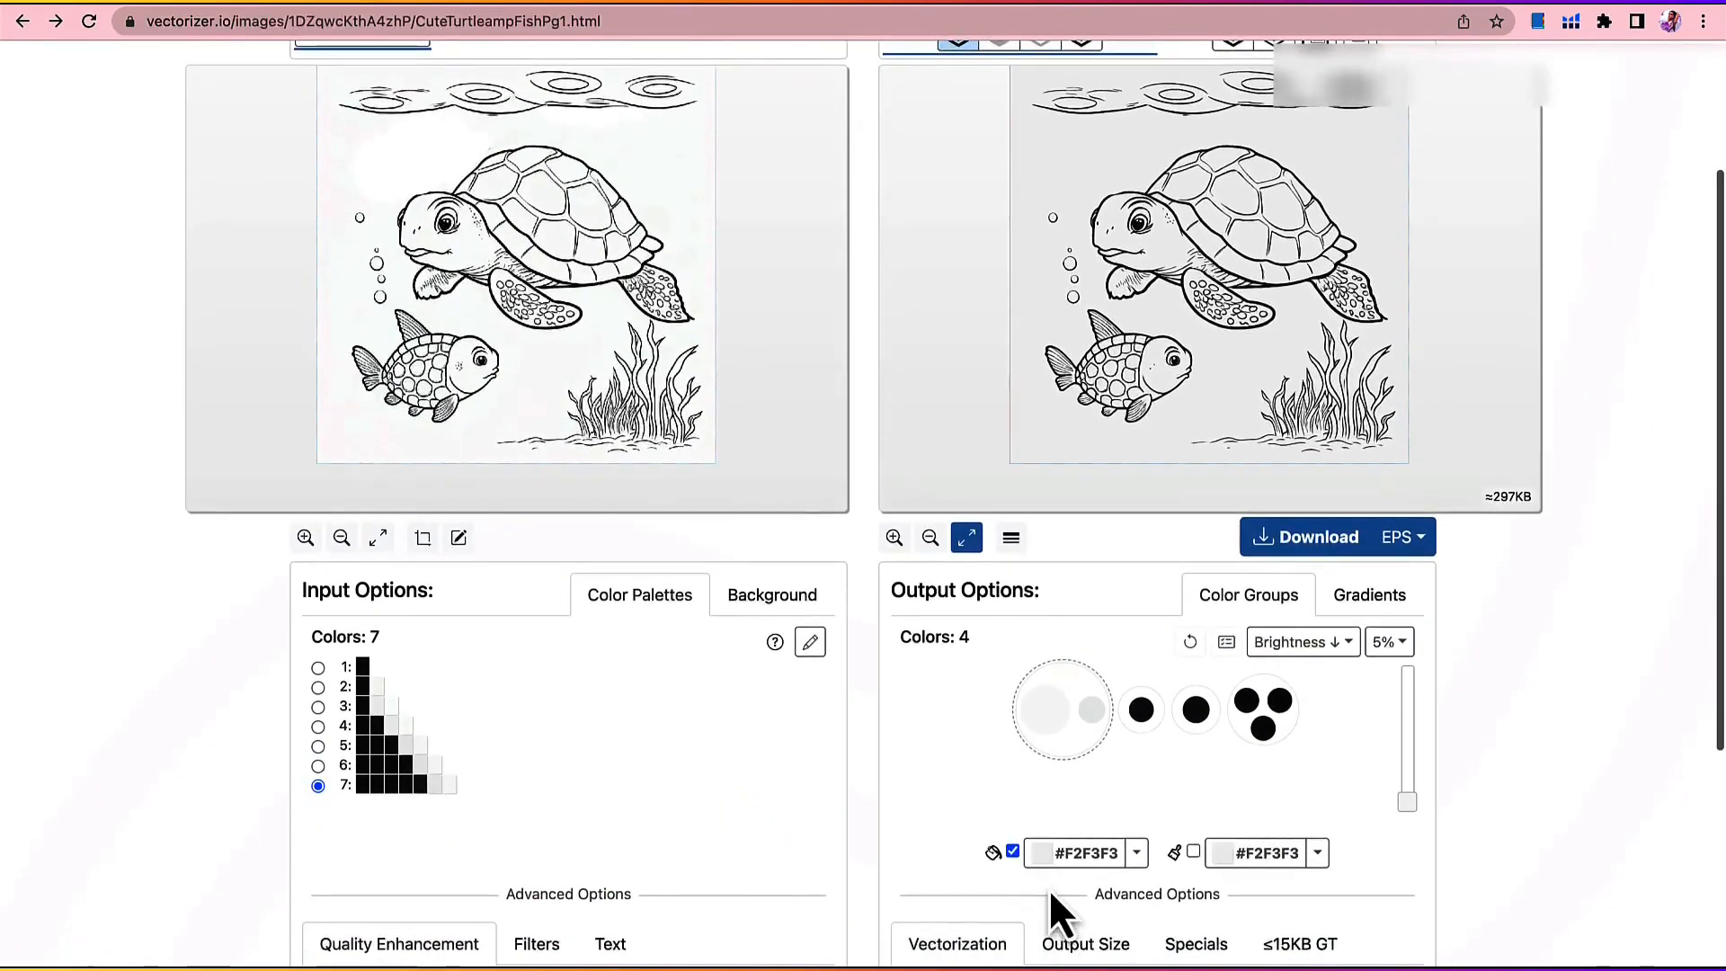
click(1048, 875)
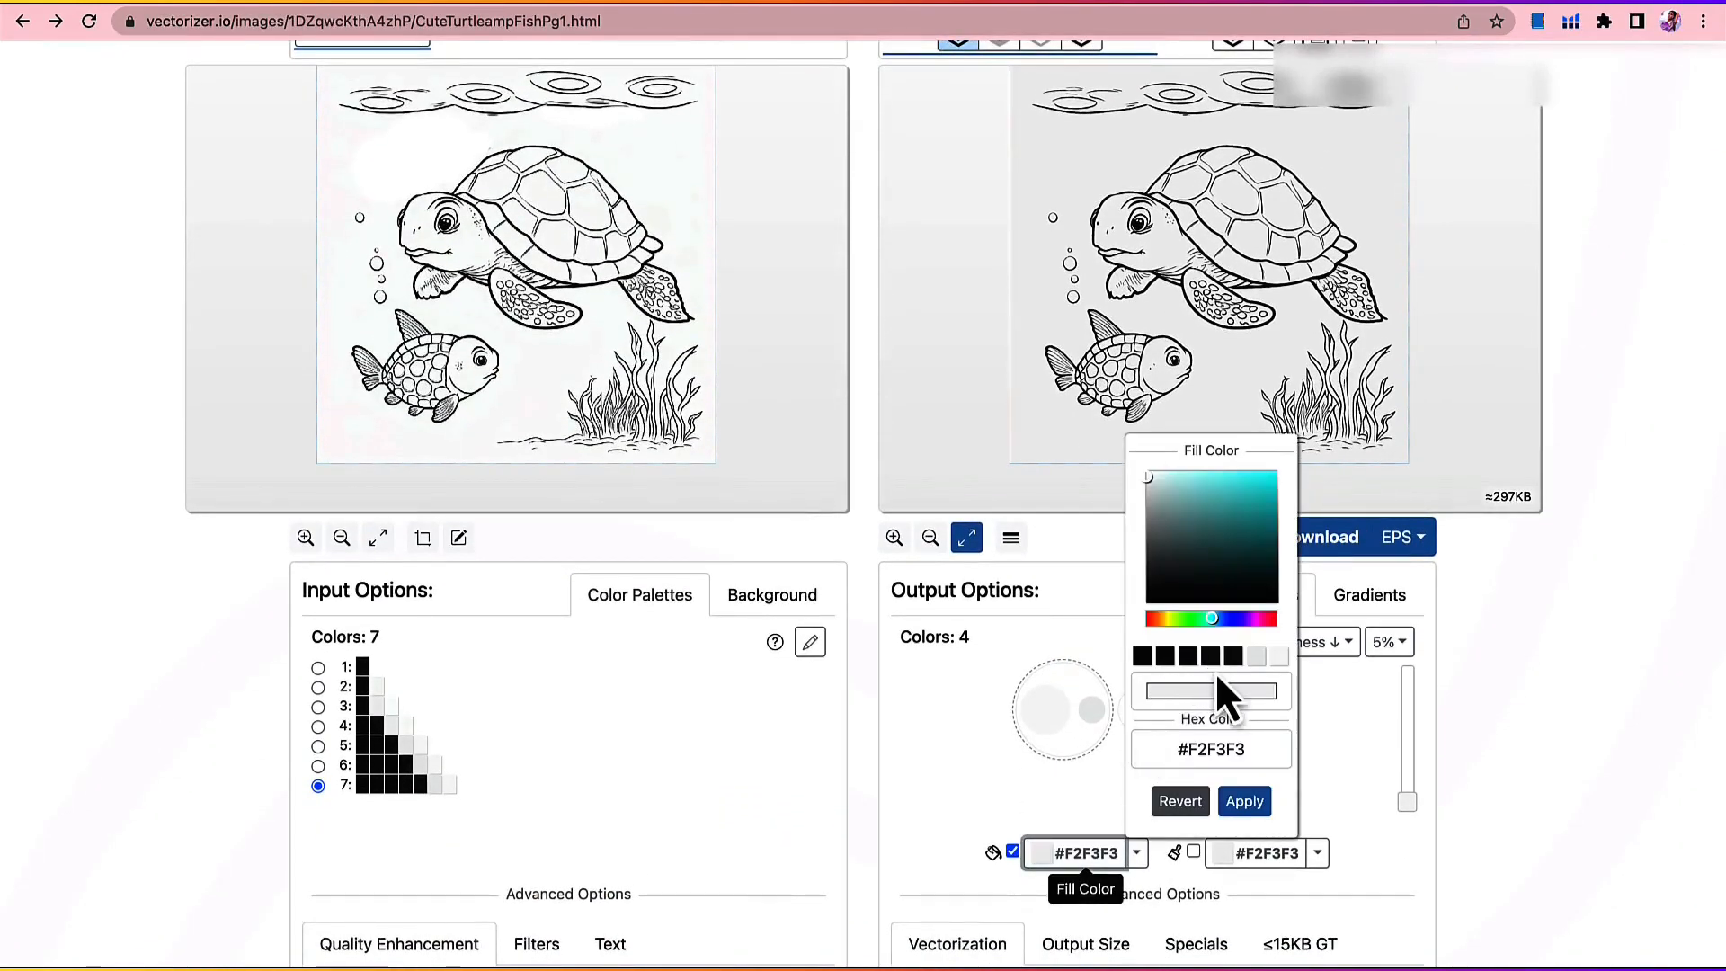
click(1268, 659)
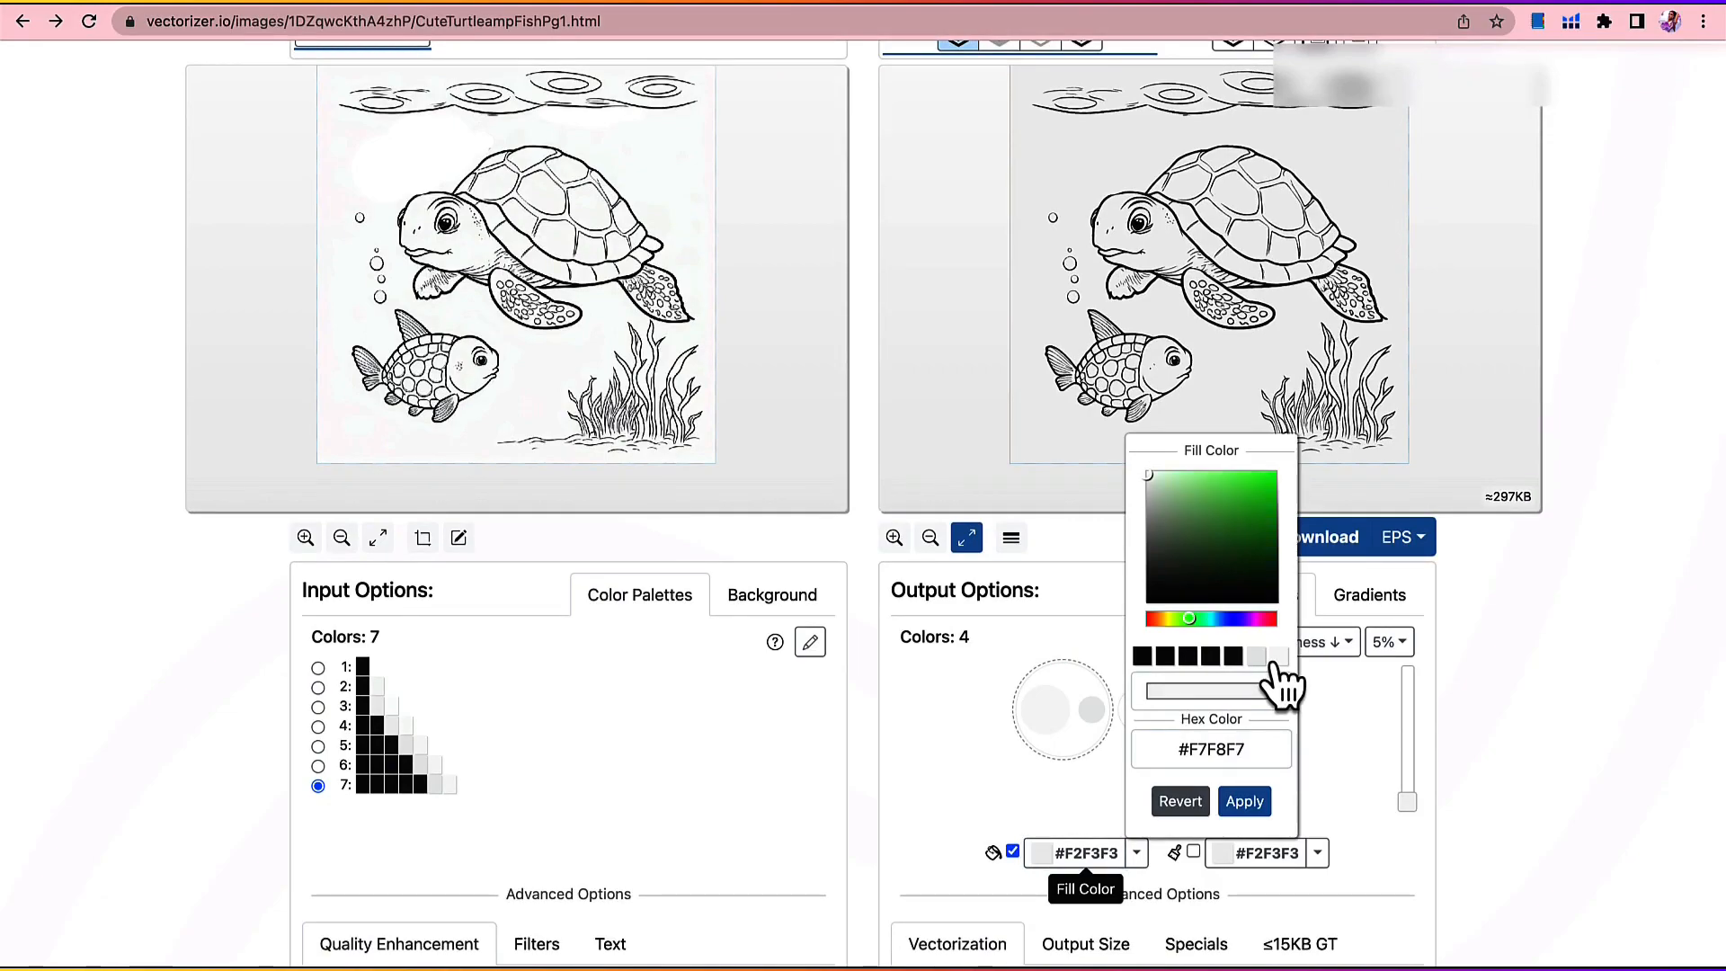
click(1151, 475)
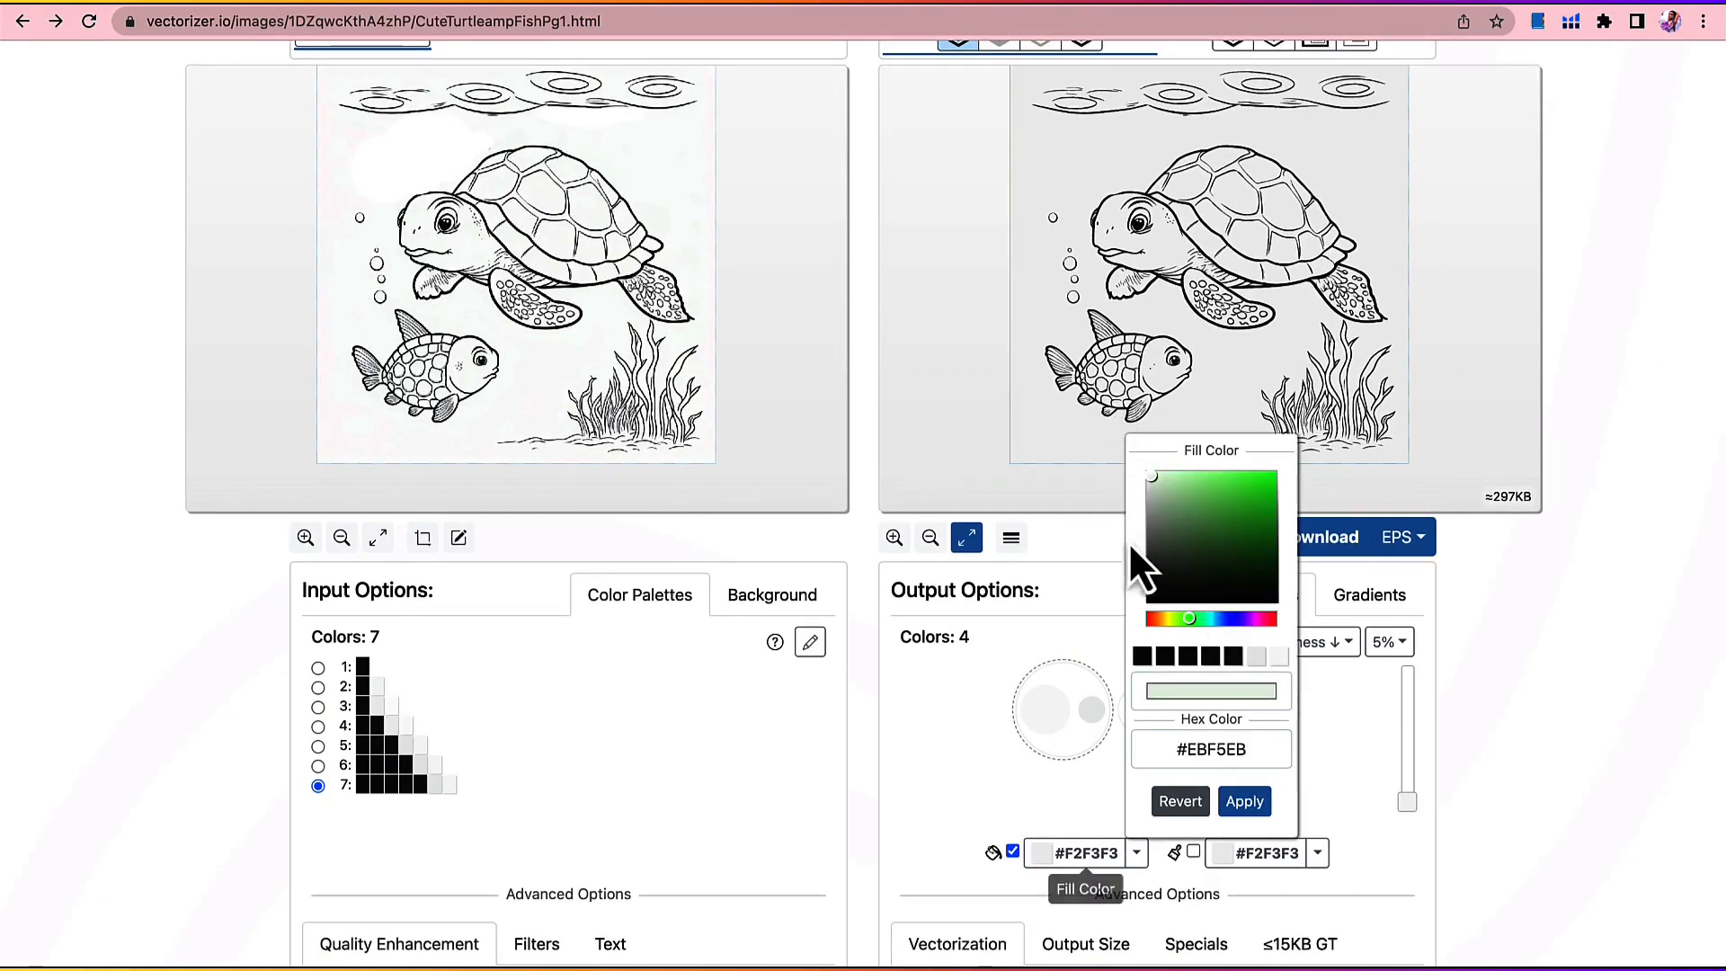
click(1133, 446)
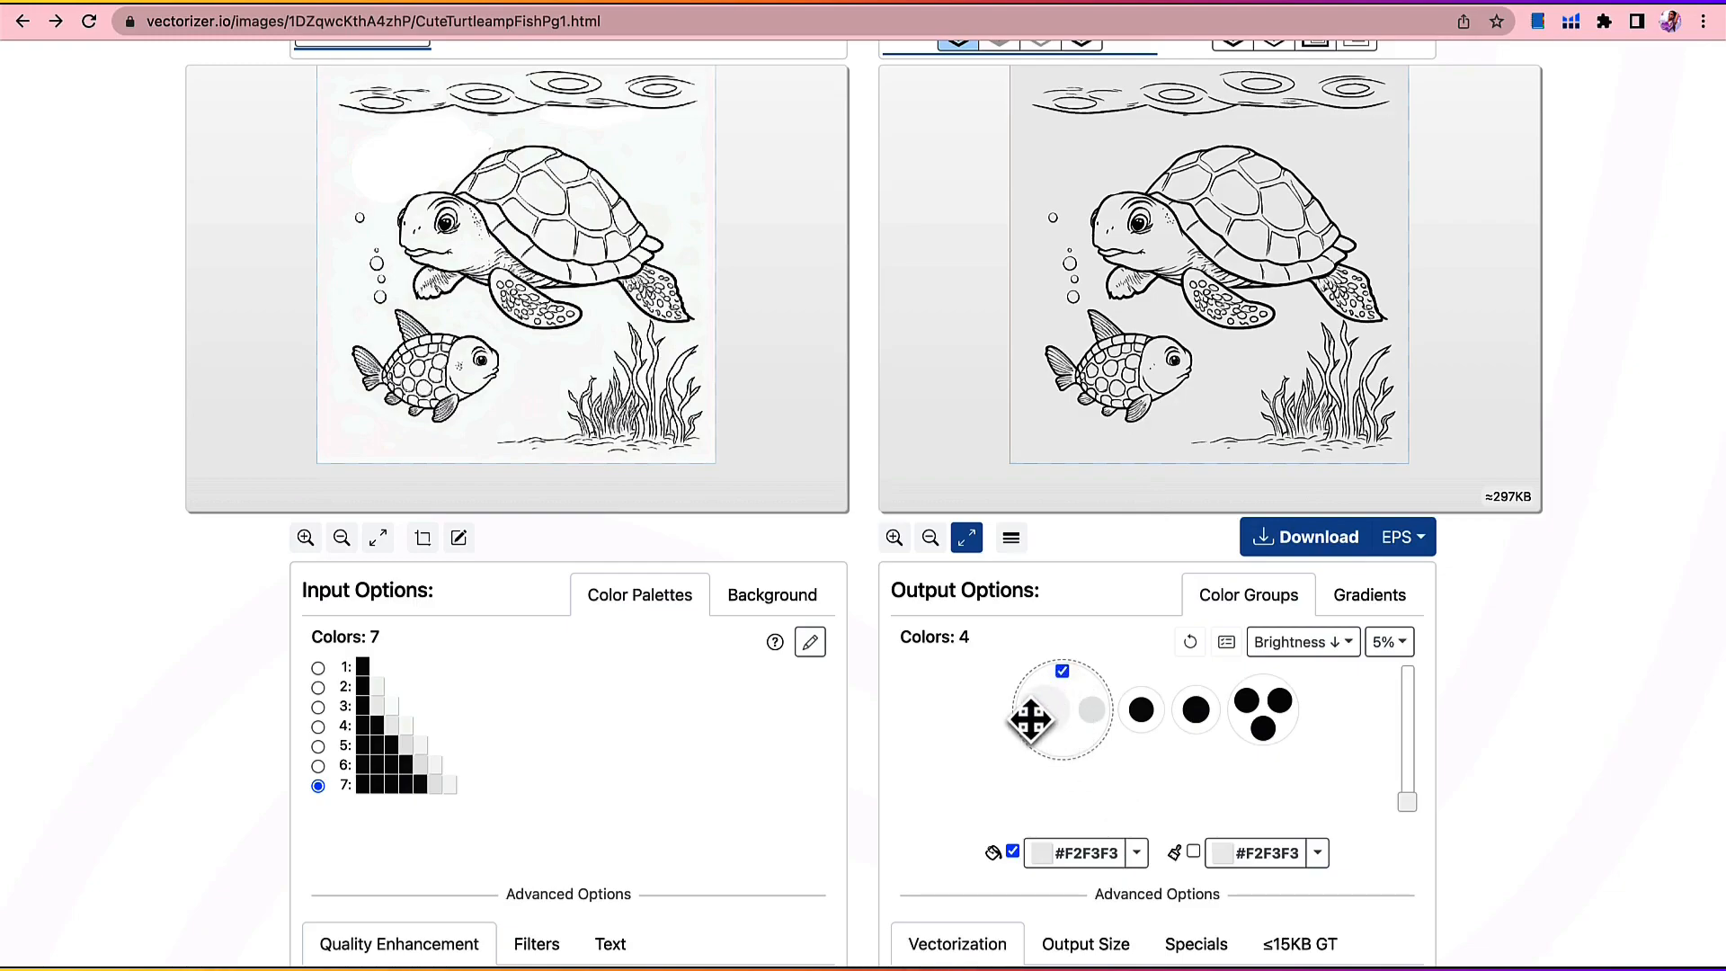
click(1054, 856)
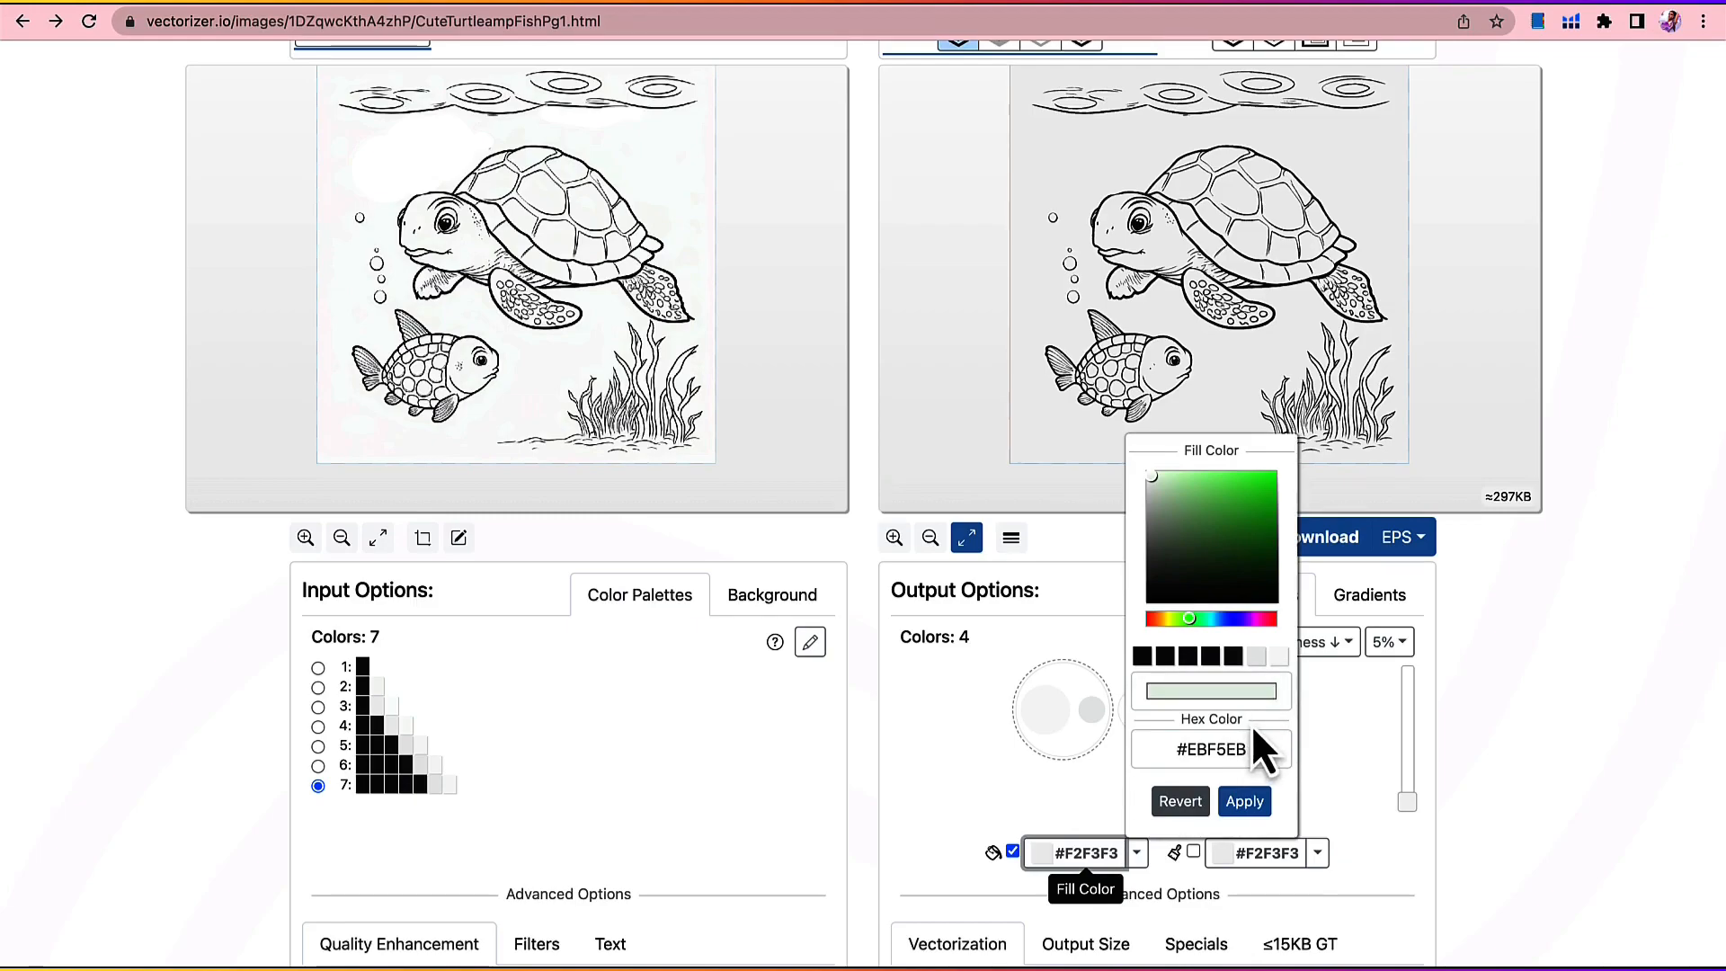
drag(1152, 482, 1144, 462)
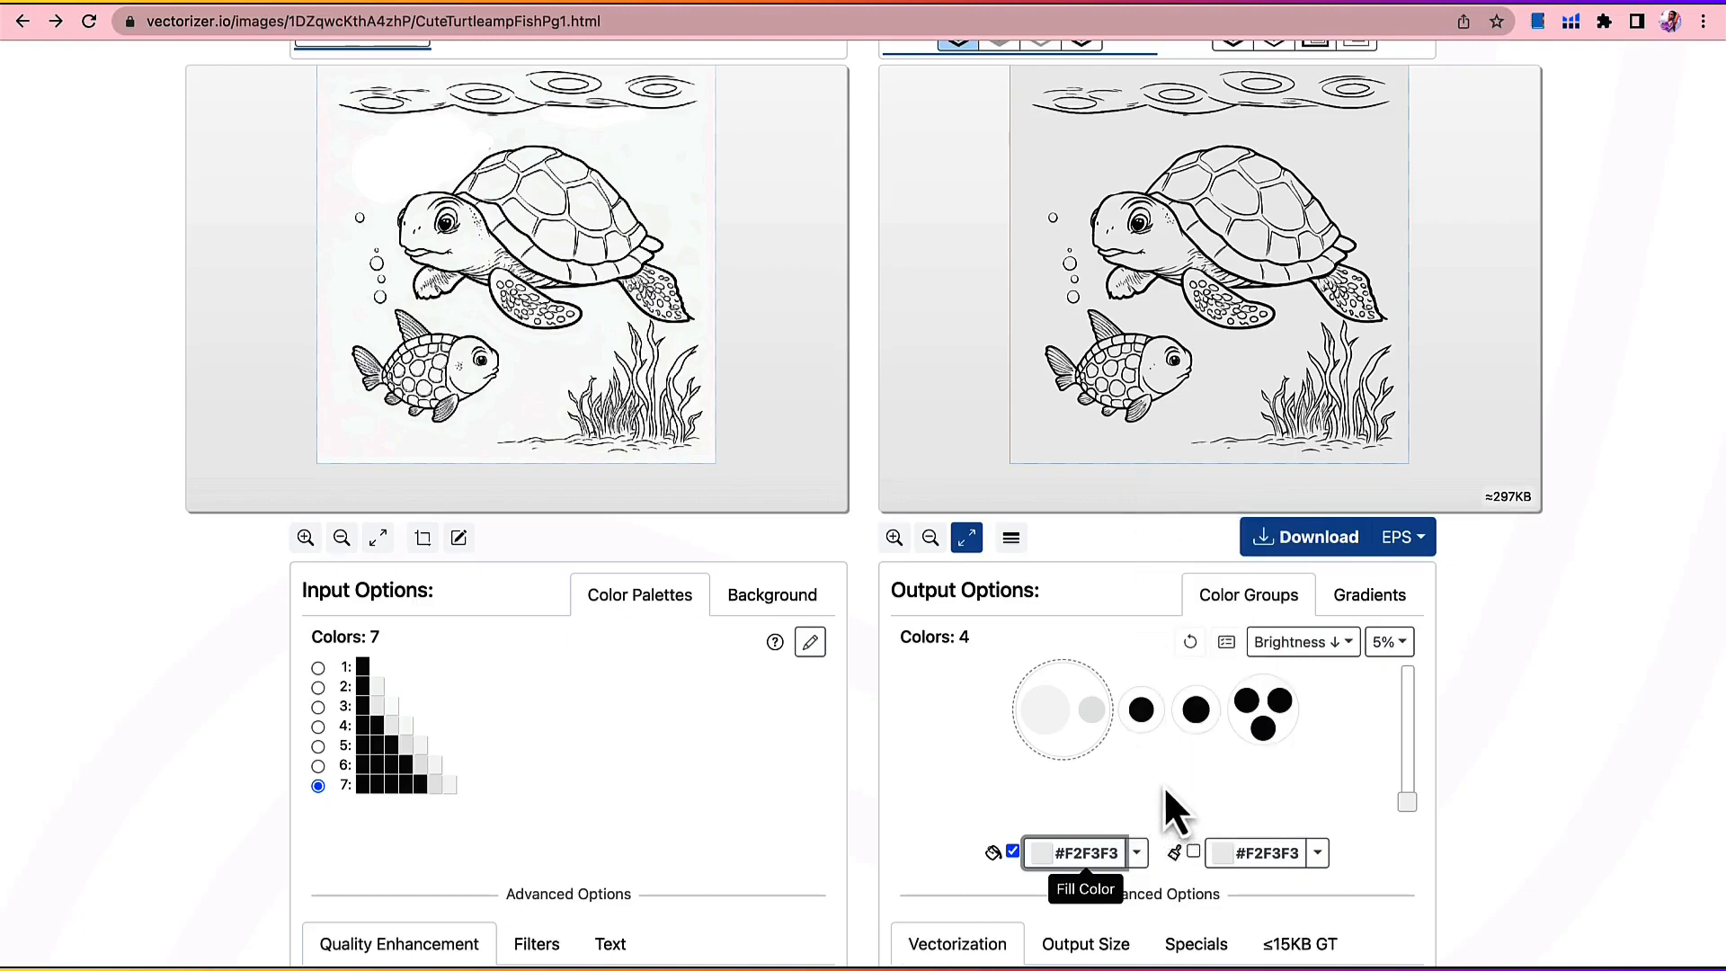
click(1045, 854)
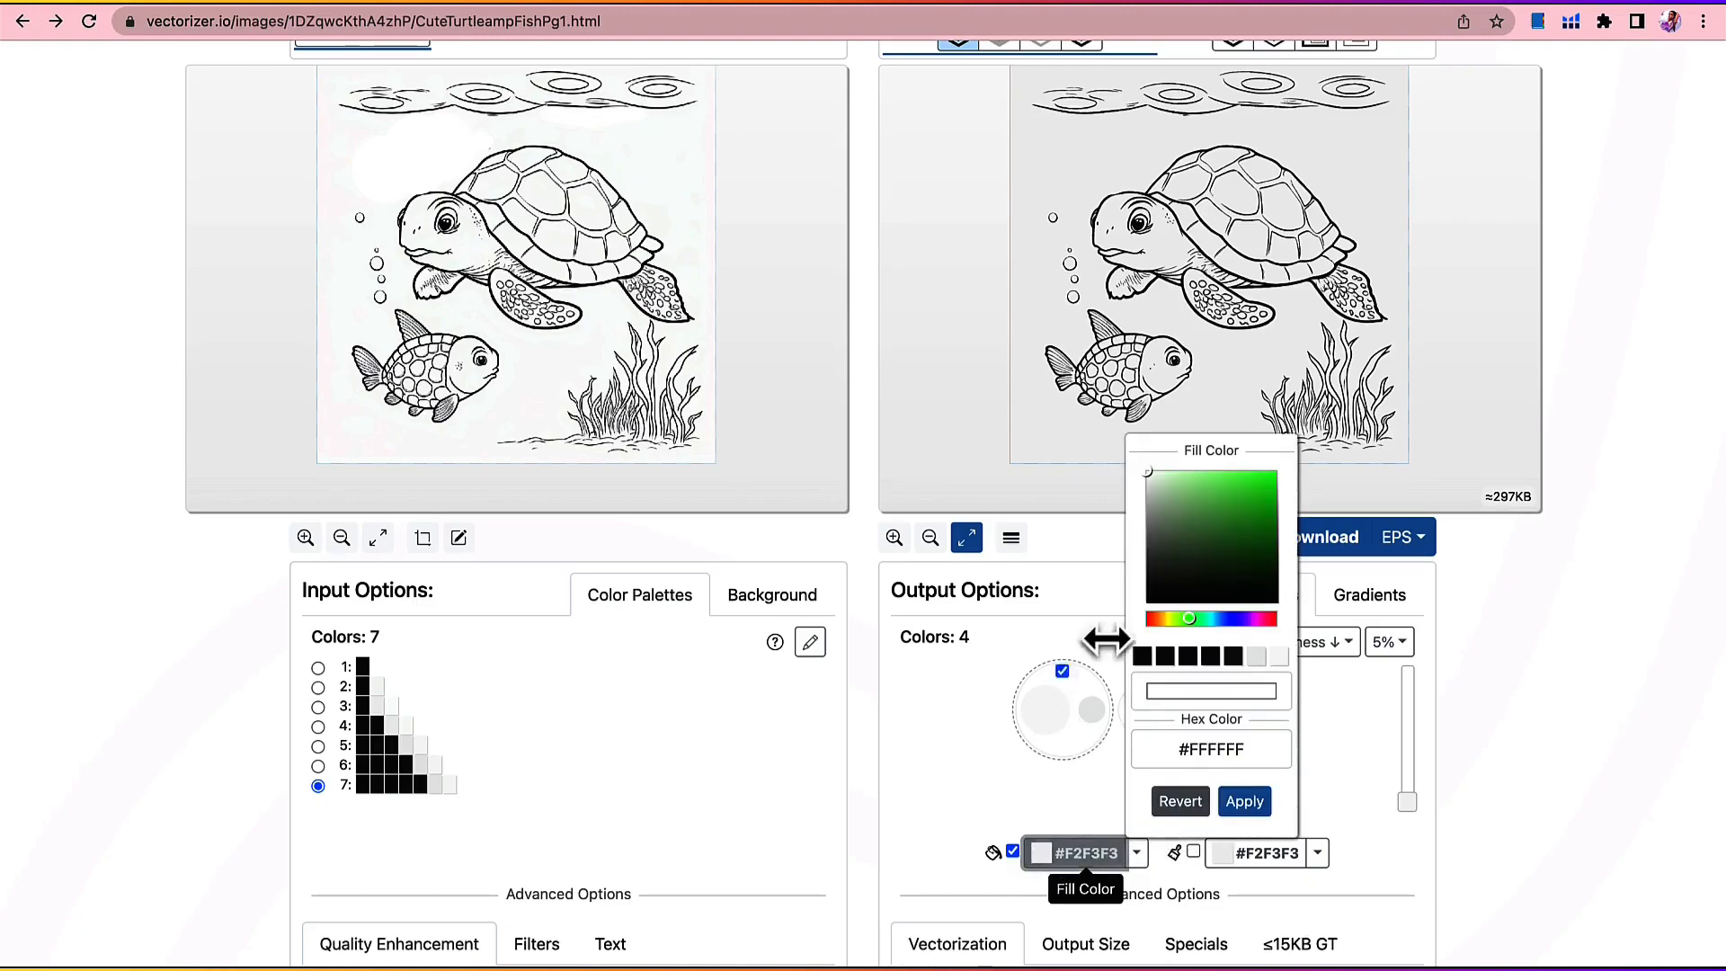
click(1244, 801)
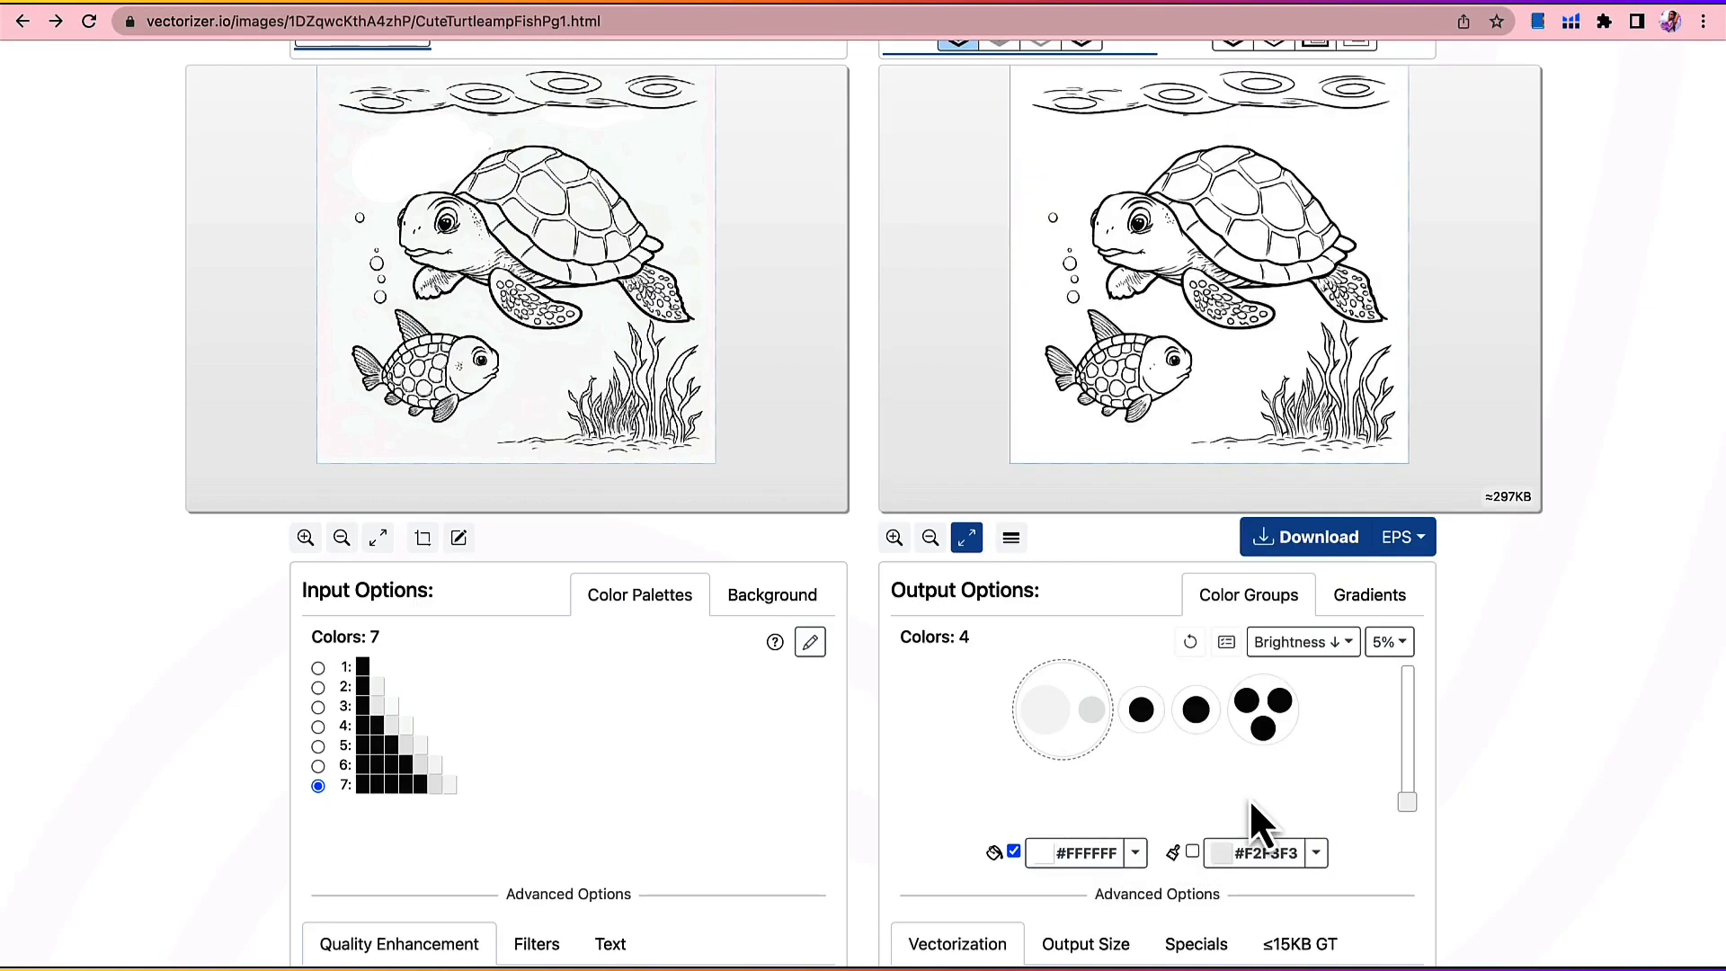
Step: Download the whitened vector turtle image as EPS and again as SVG v1.0
scroll(1044, 804, up, 1)
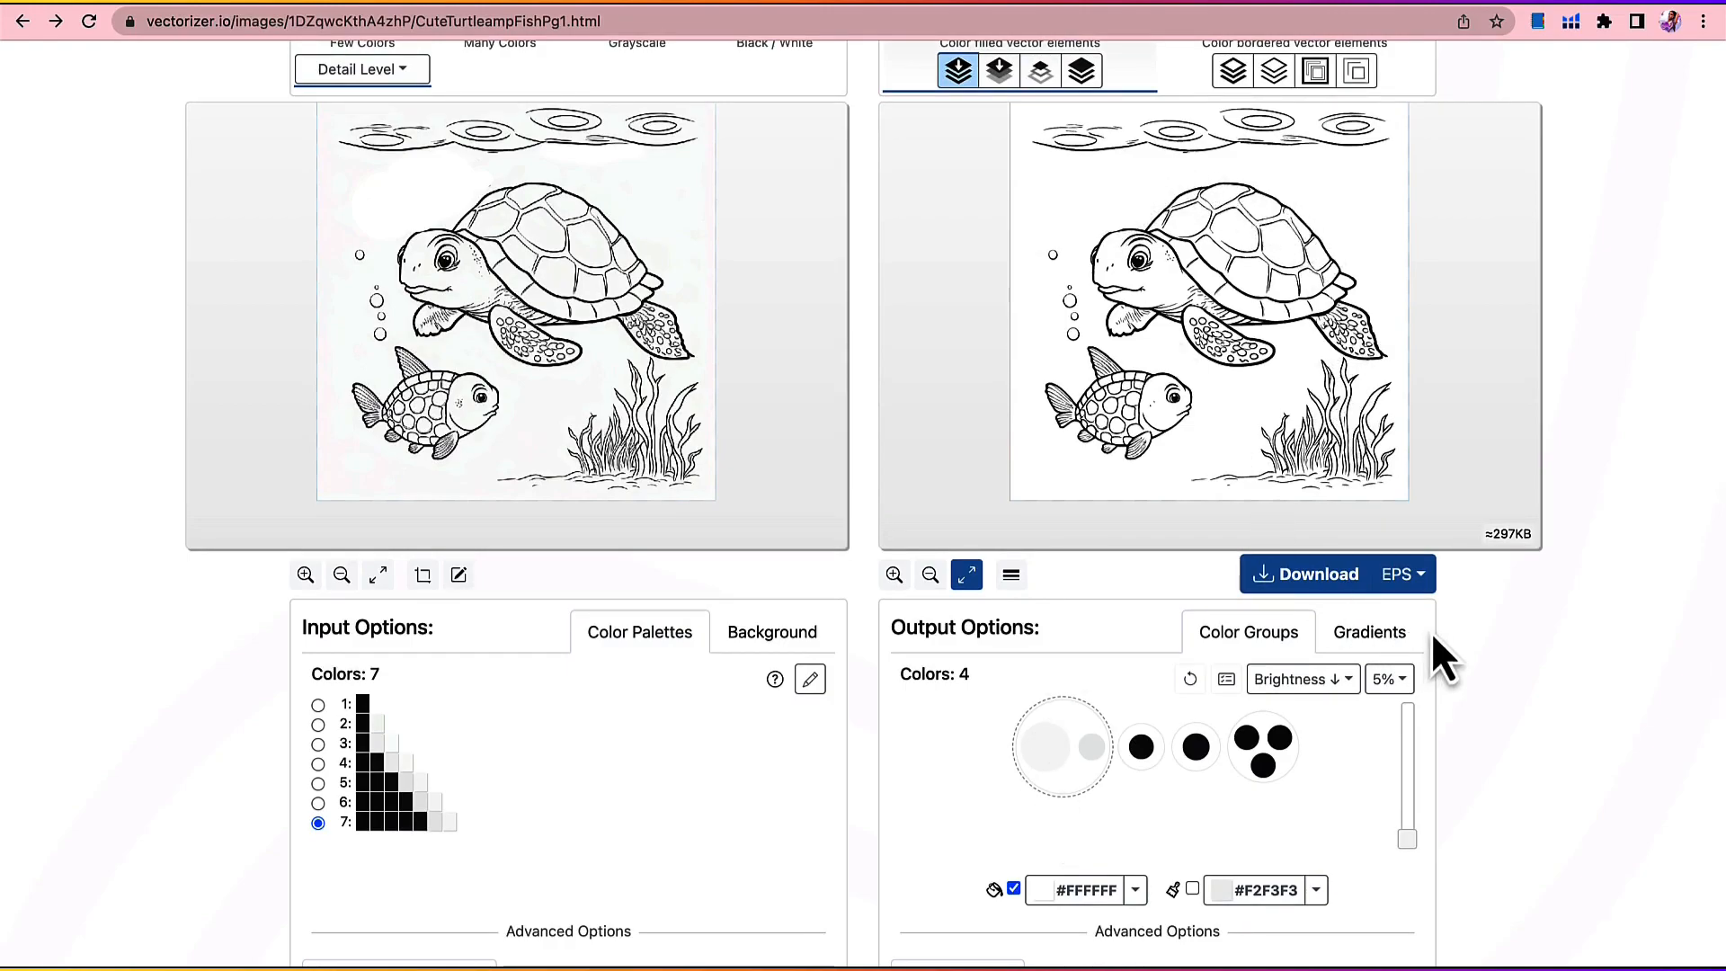
click(1342, 580)
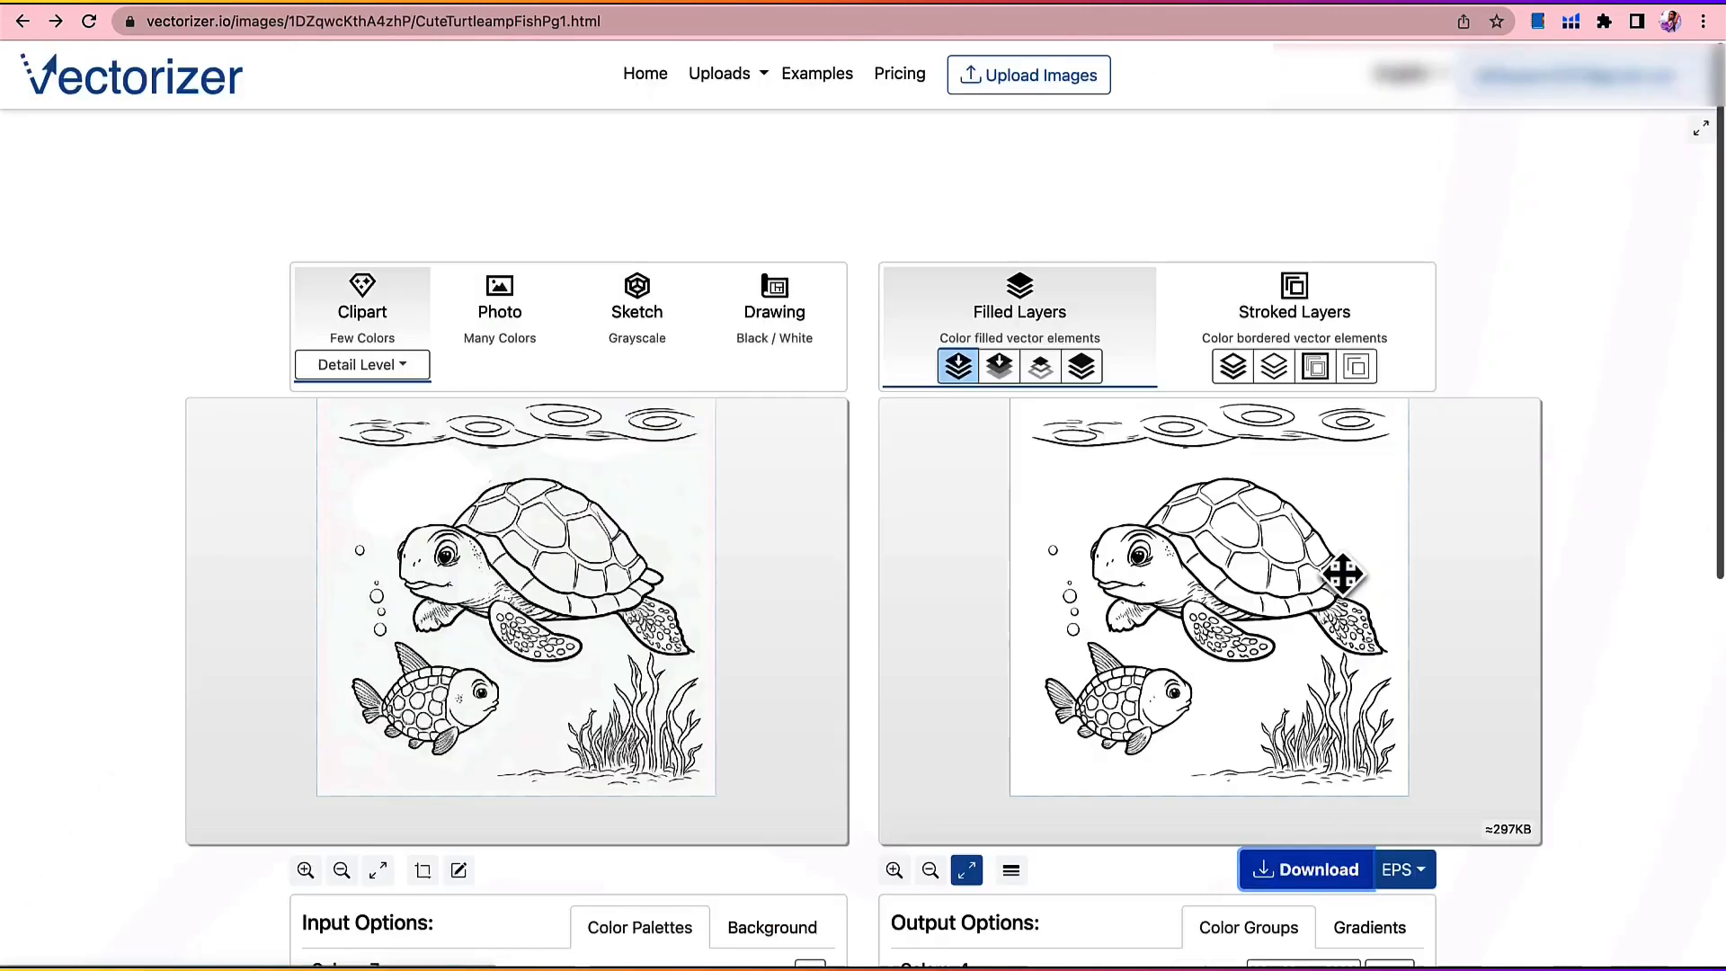
scroll(1361, 586, up, 5)
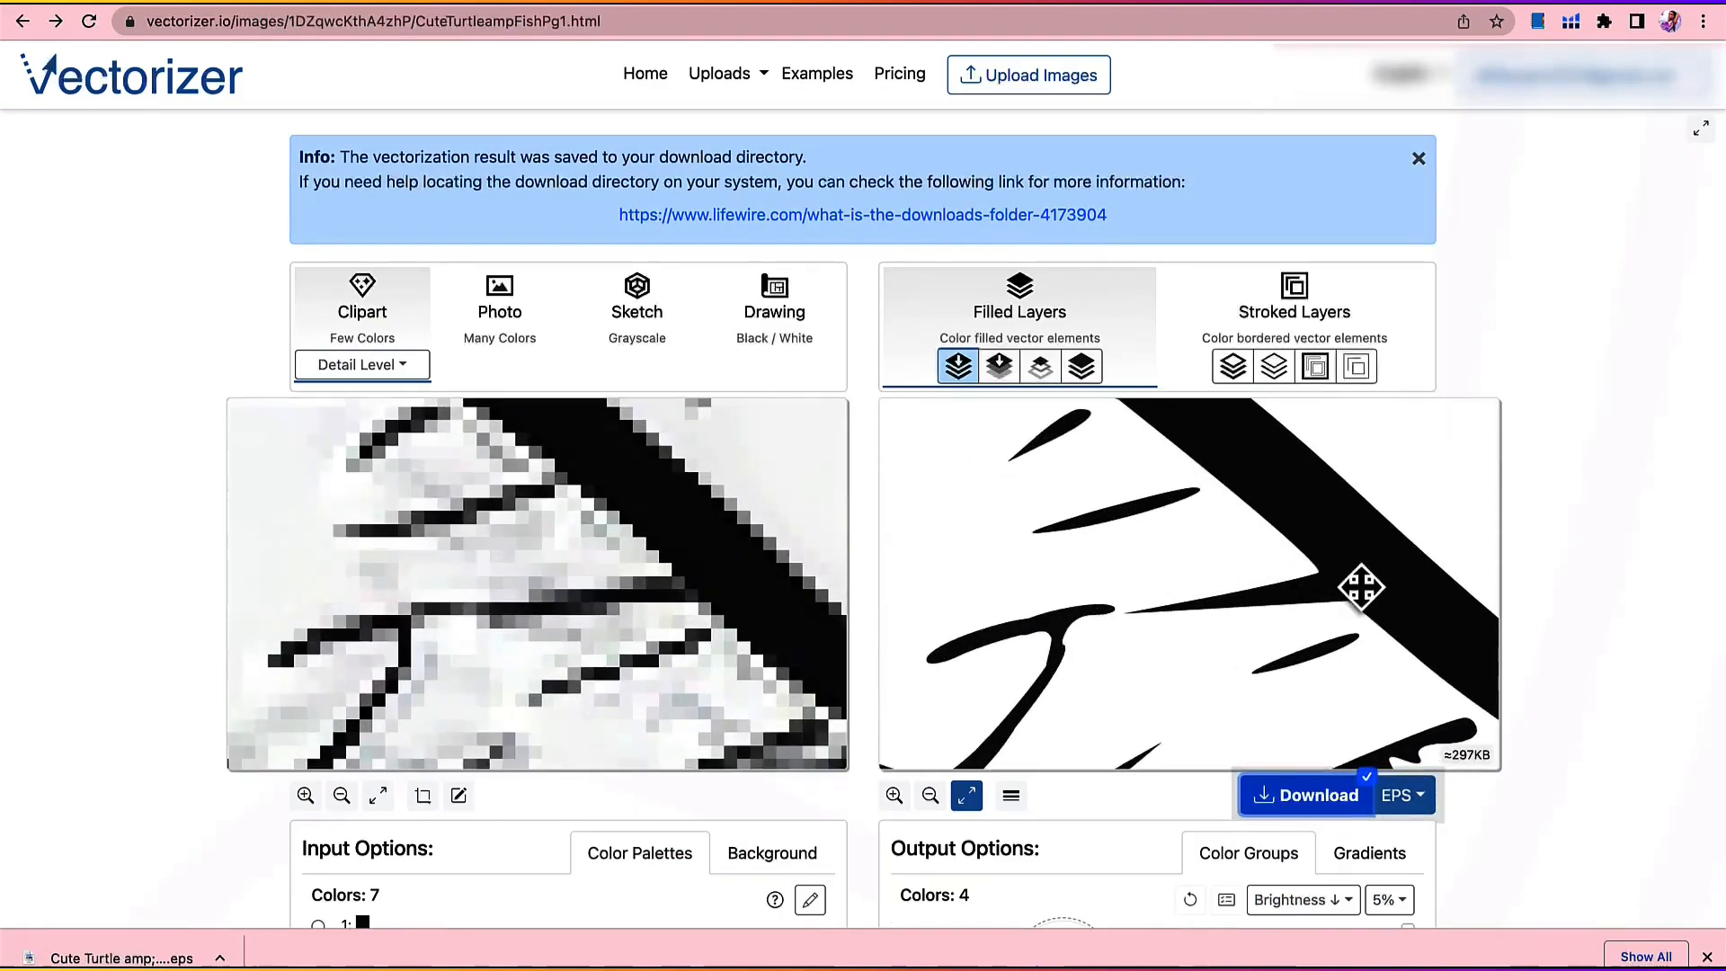
scroll(1361, 586, down, 5)
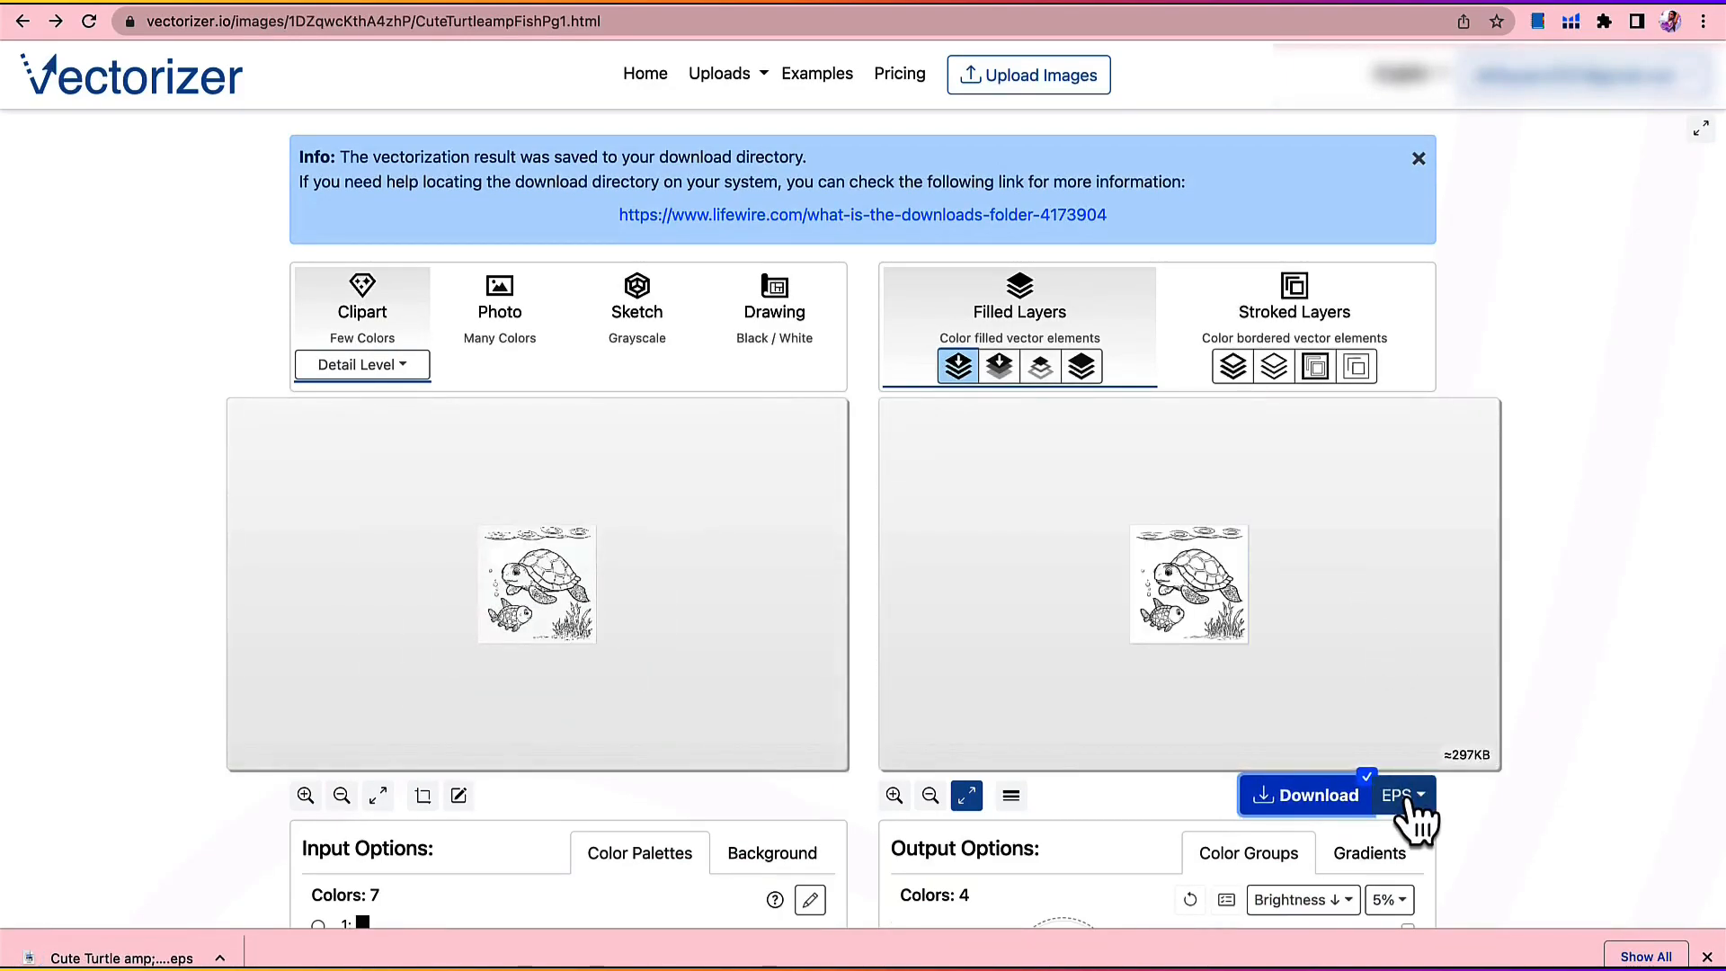
click(1408, 799)
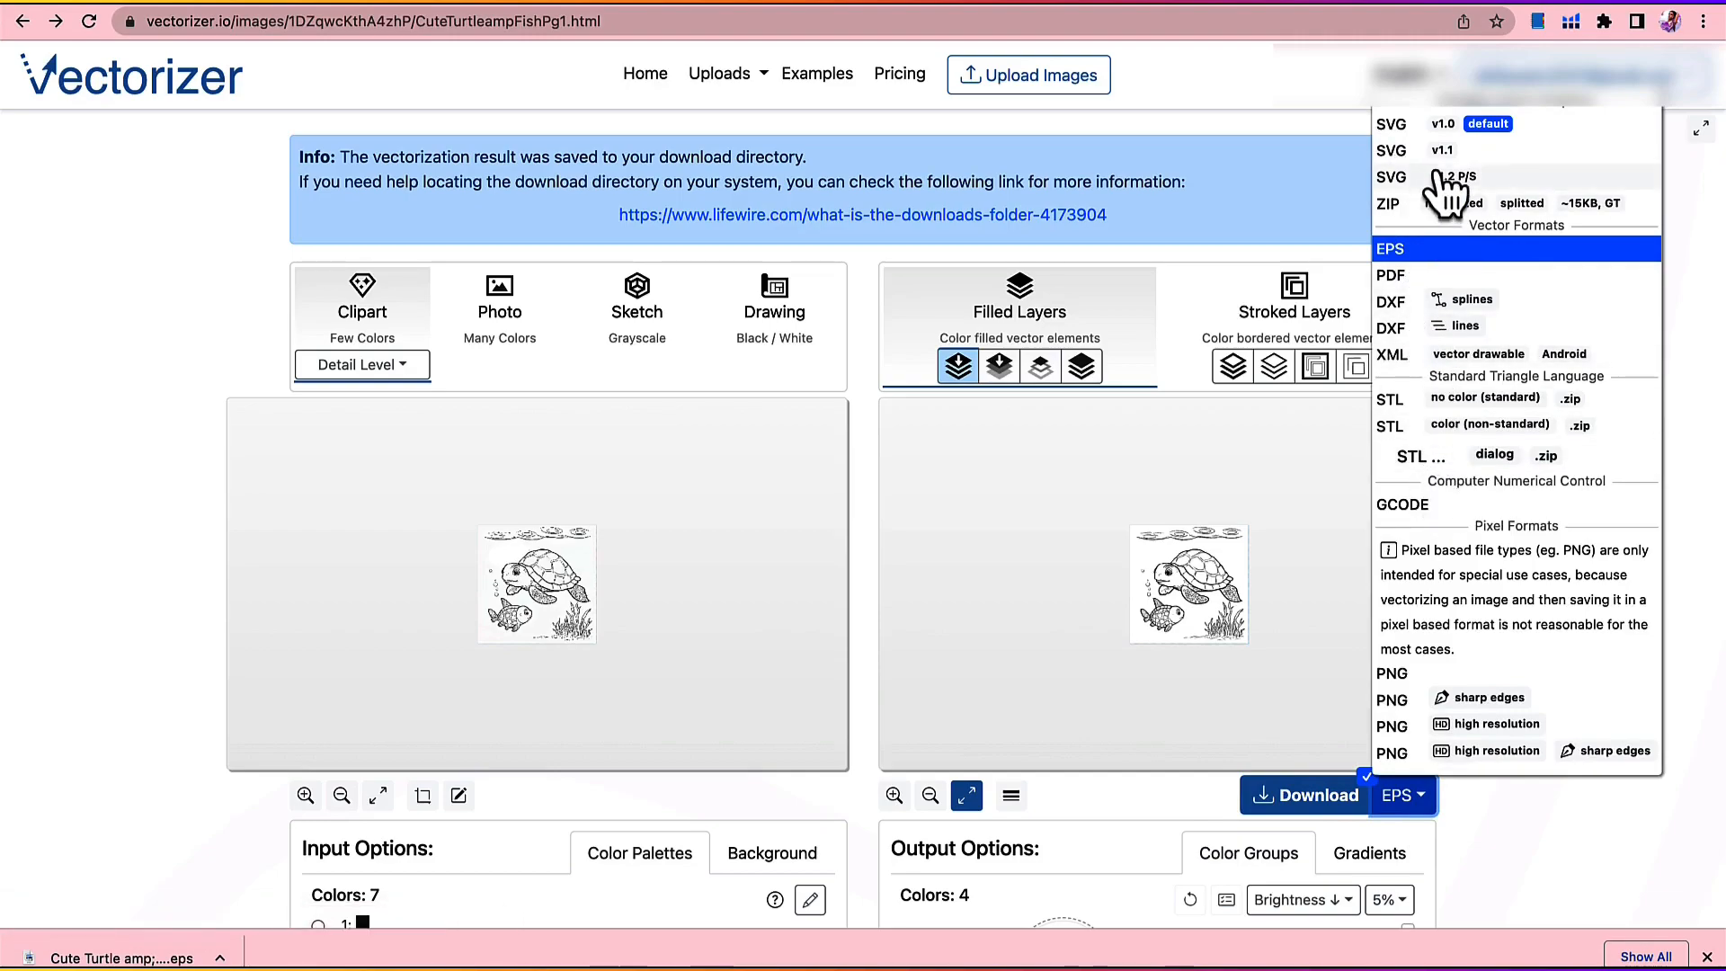
click(1393, 126)
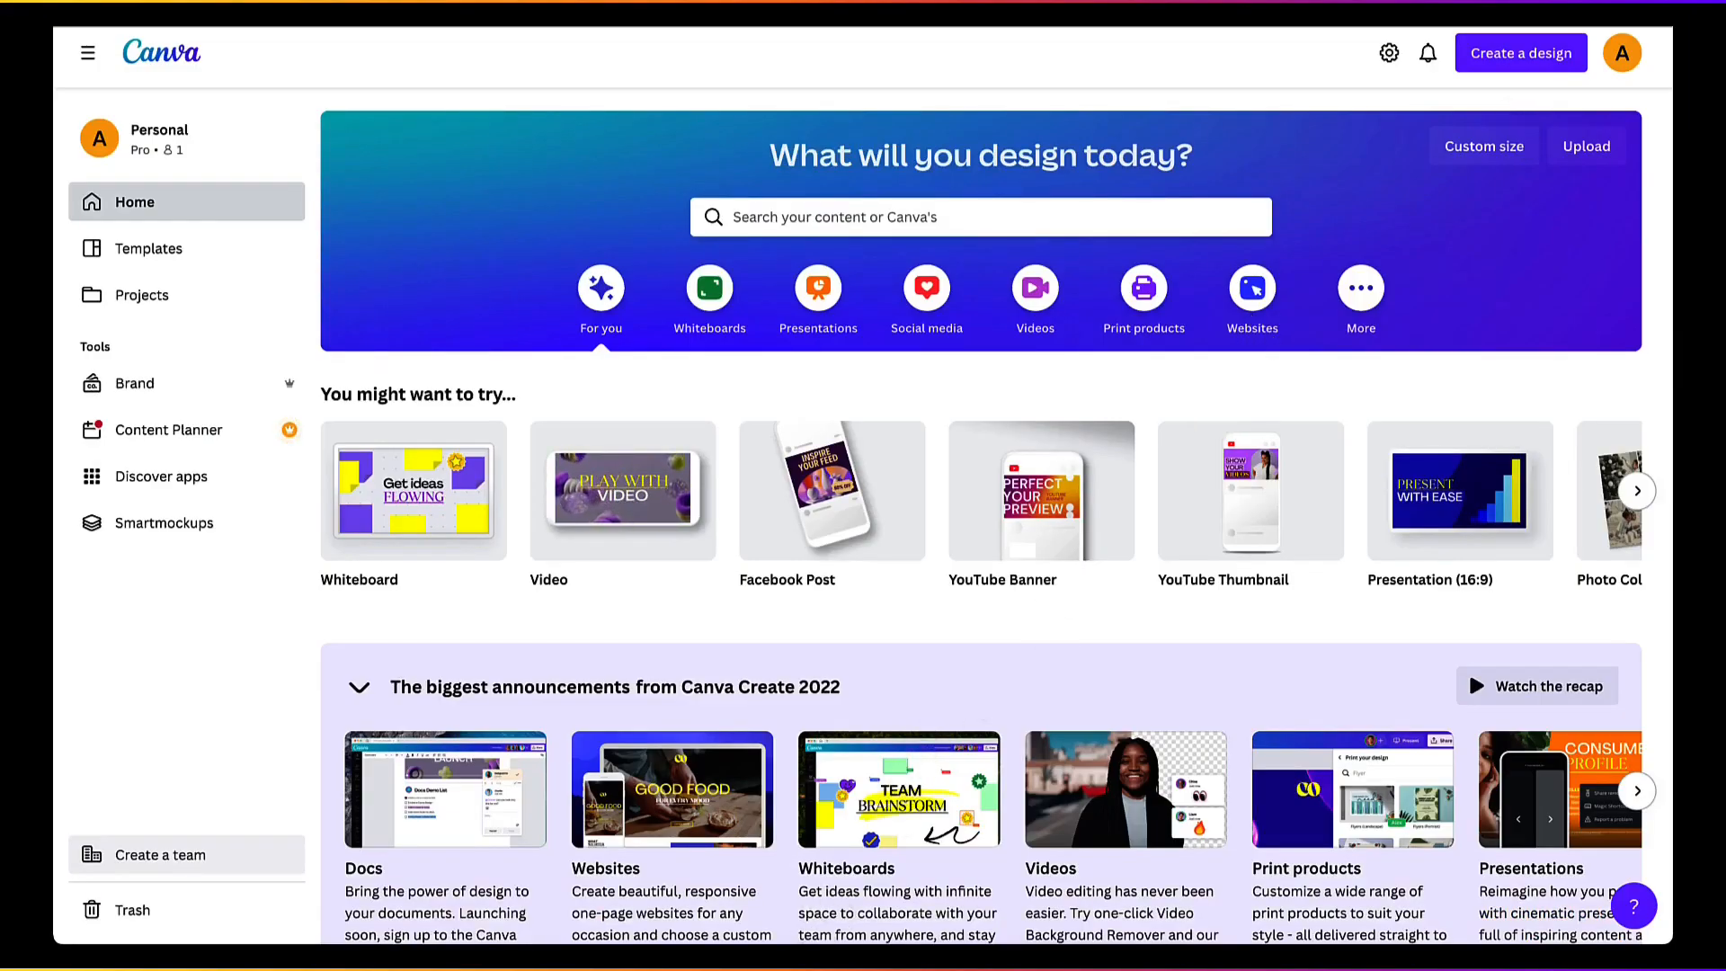
Step: Check the KDP bleed template sizes on Gumroad, and start a custom-size Canva design measured in inches
click(647, 966)
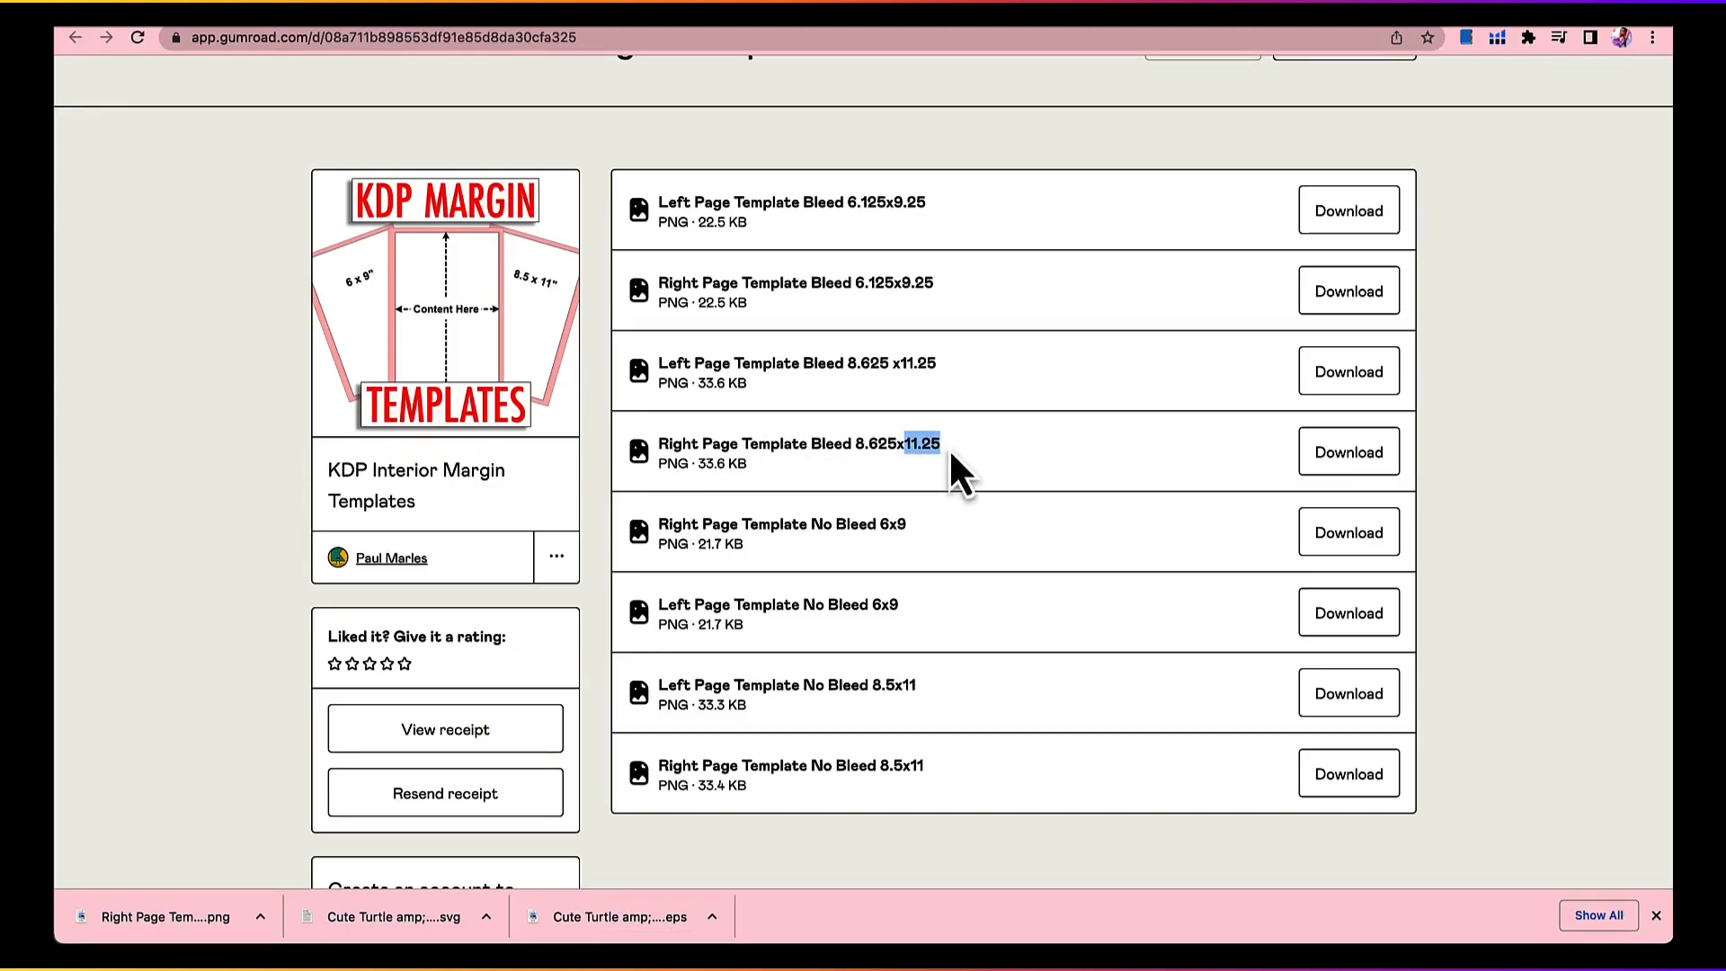
click(971, 965)
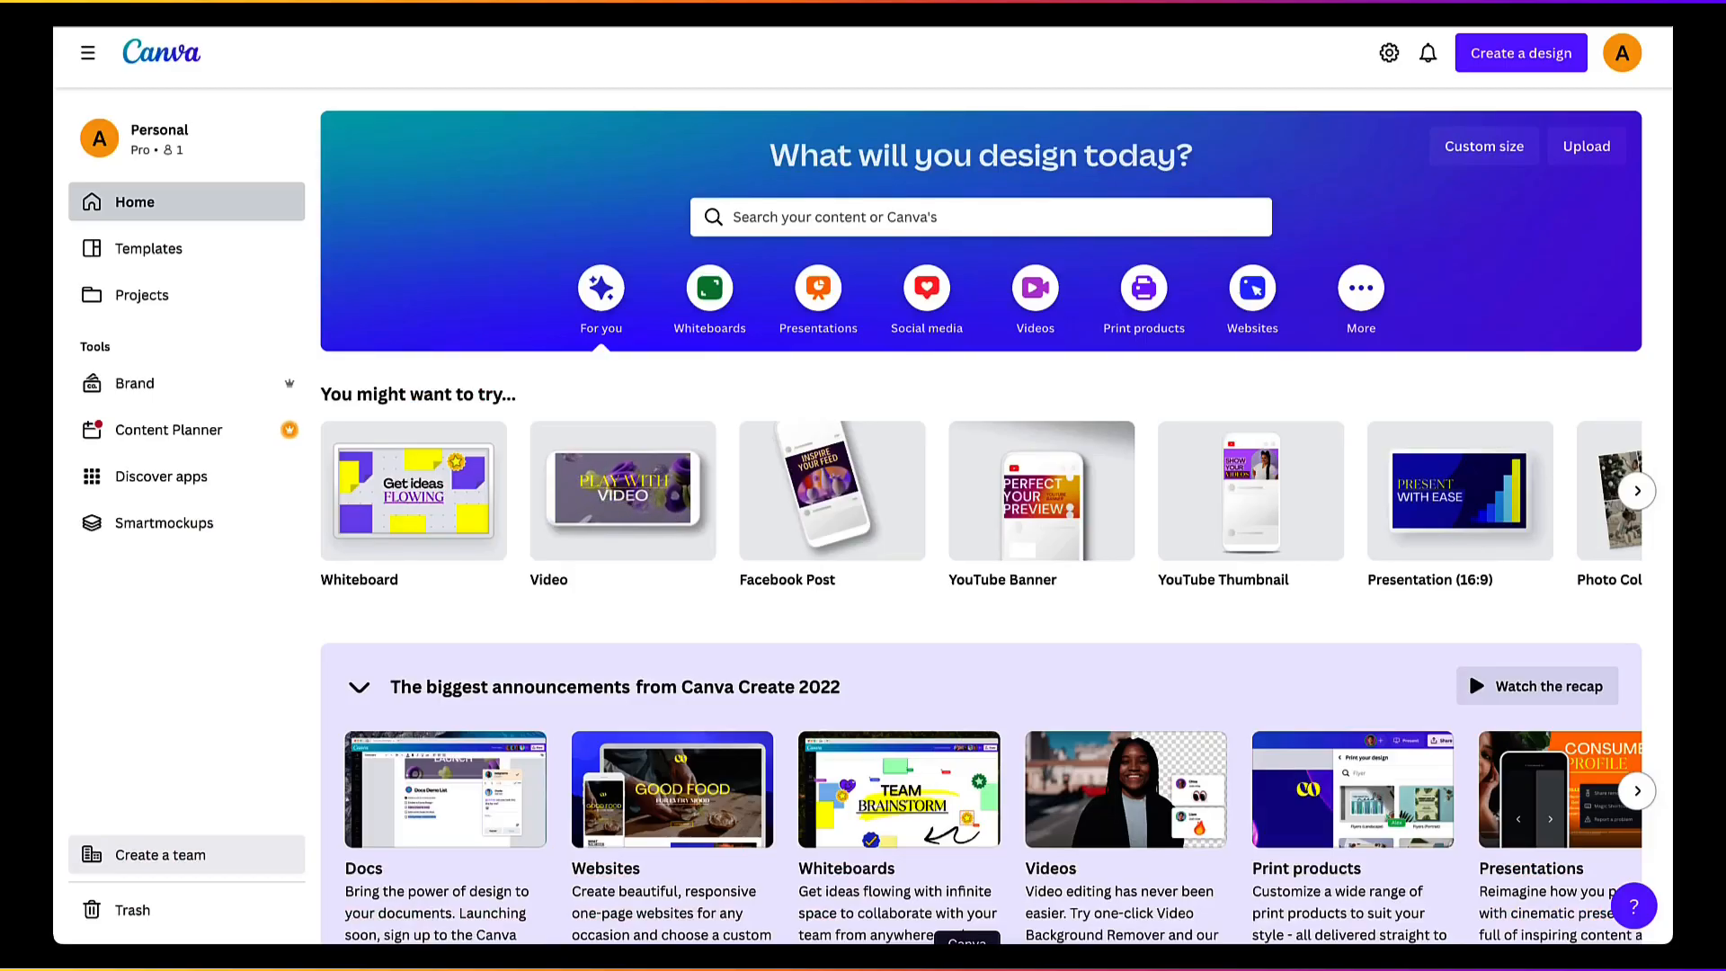
click(1525, 63)
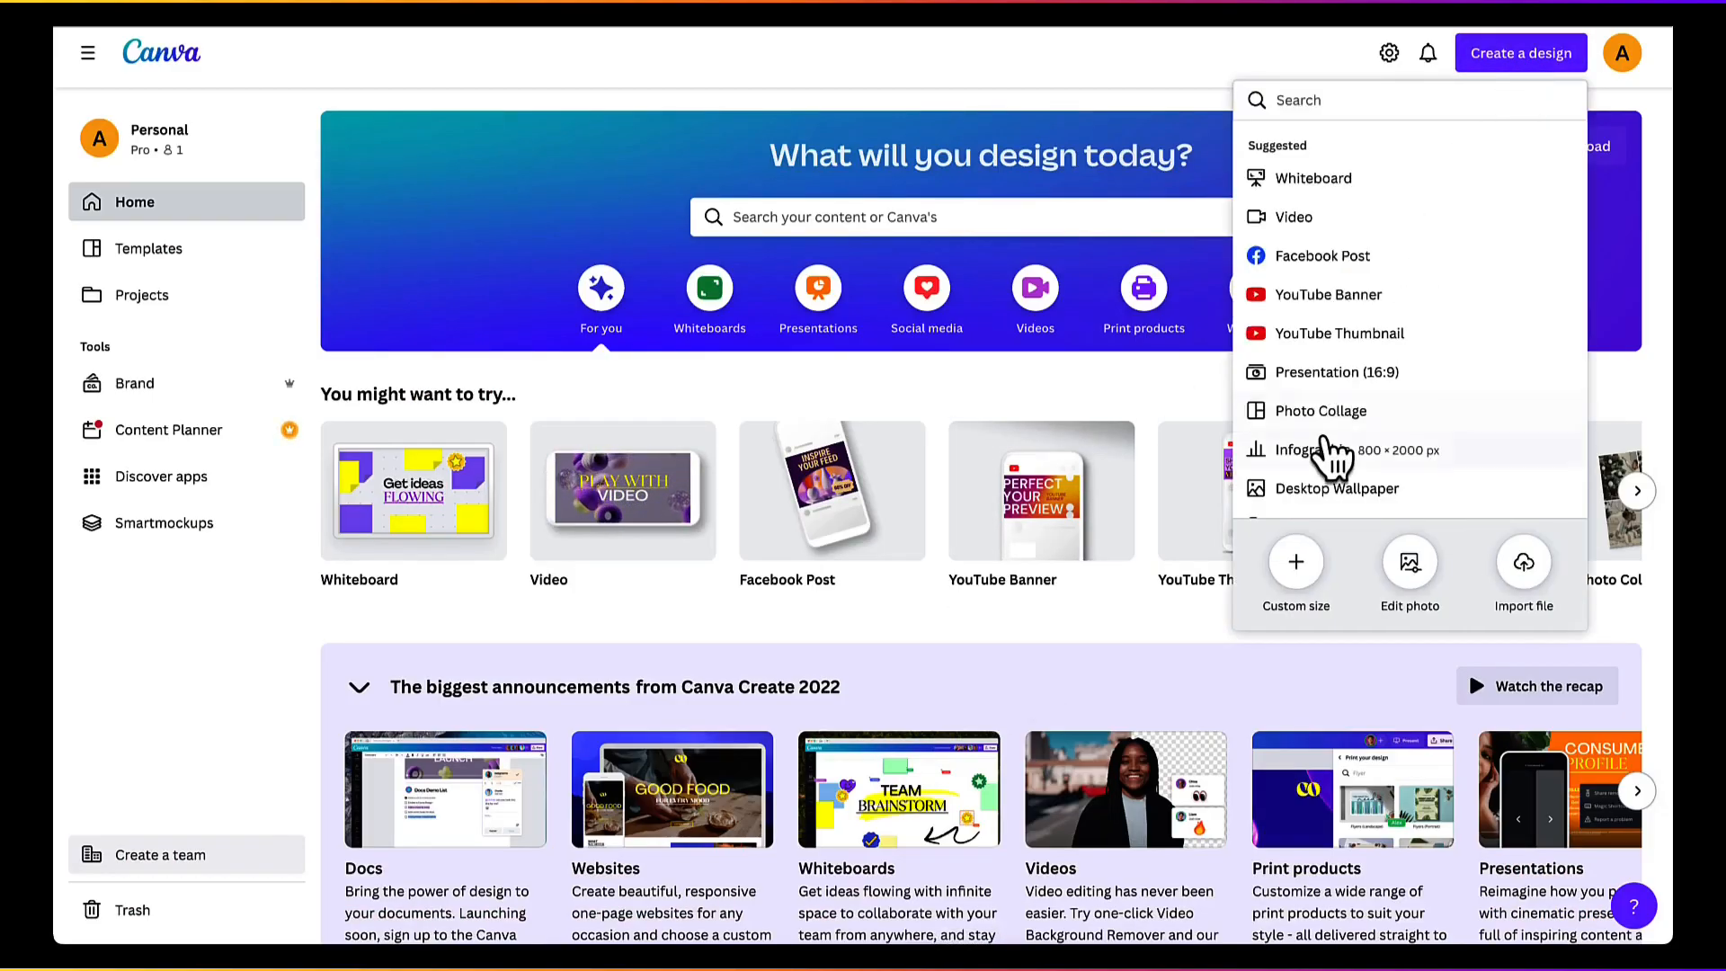
scroll(1326, 449, down, 1)
click(1308, 583)
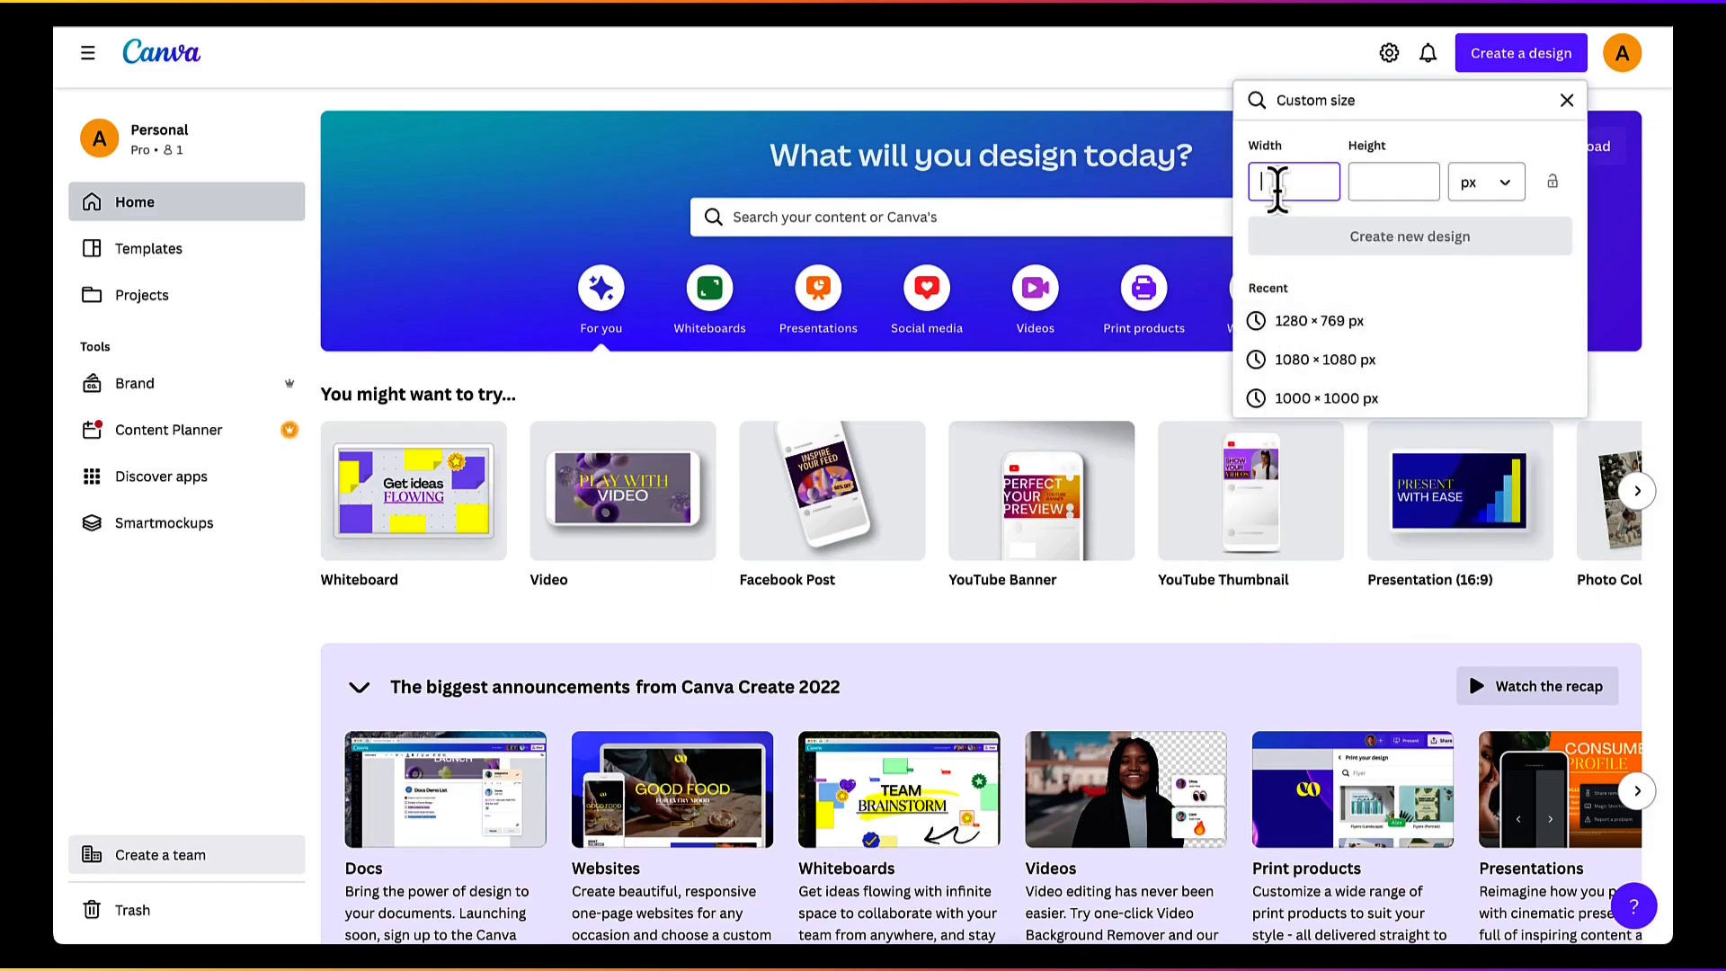
text(8.625)
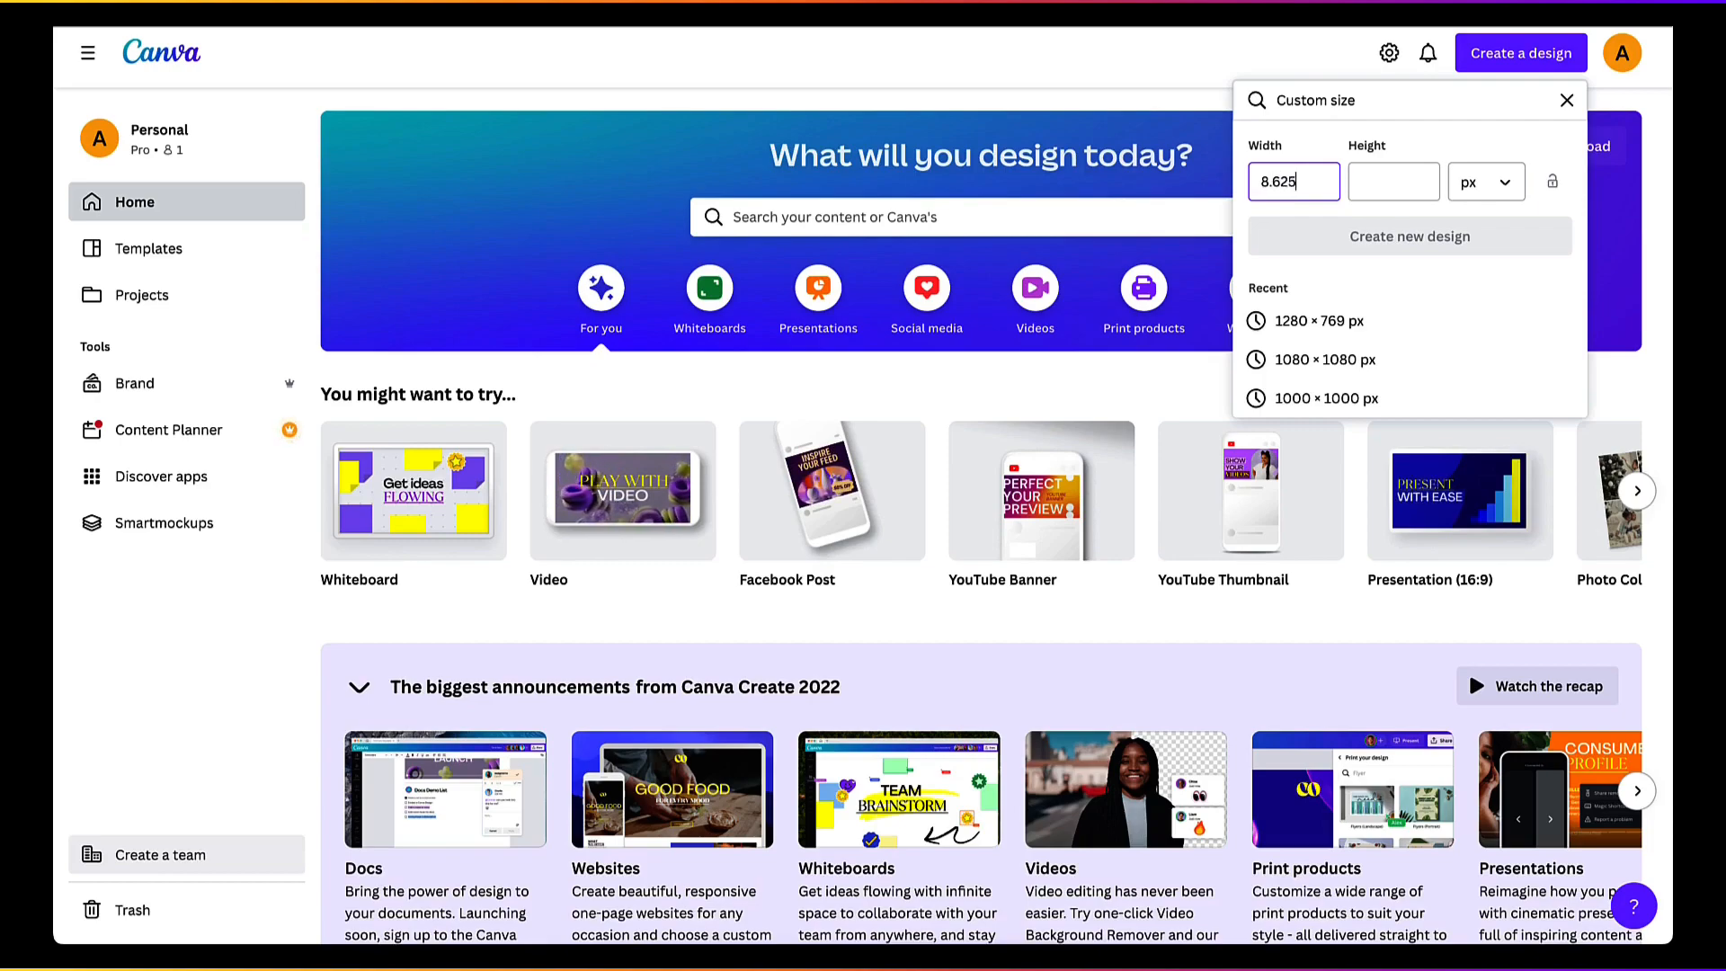
click(1400, 180)
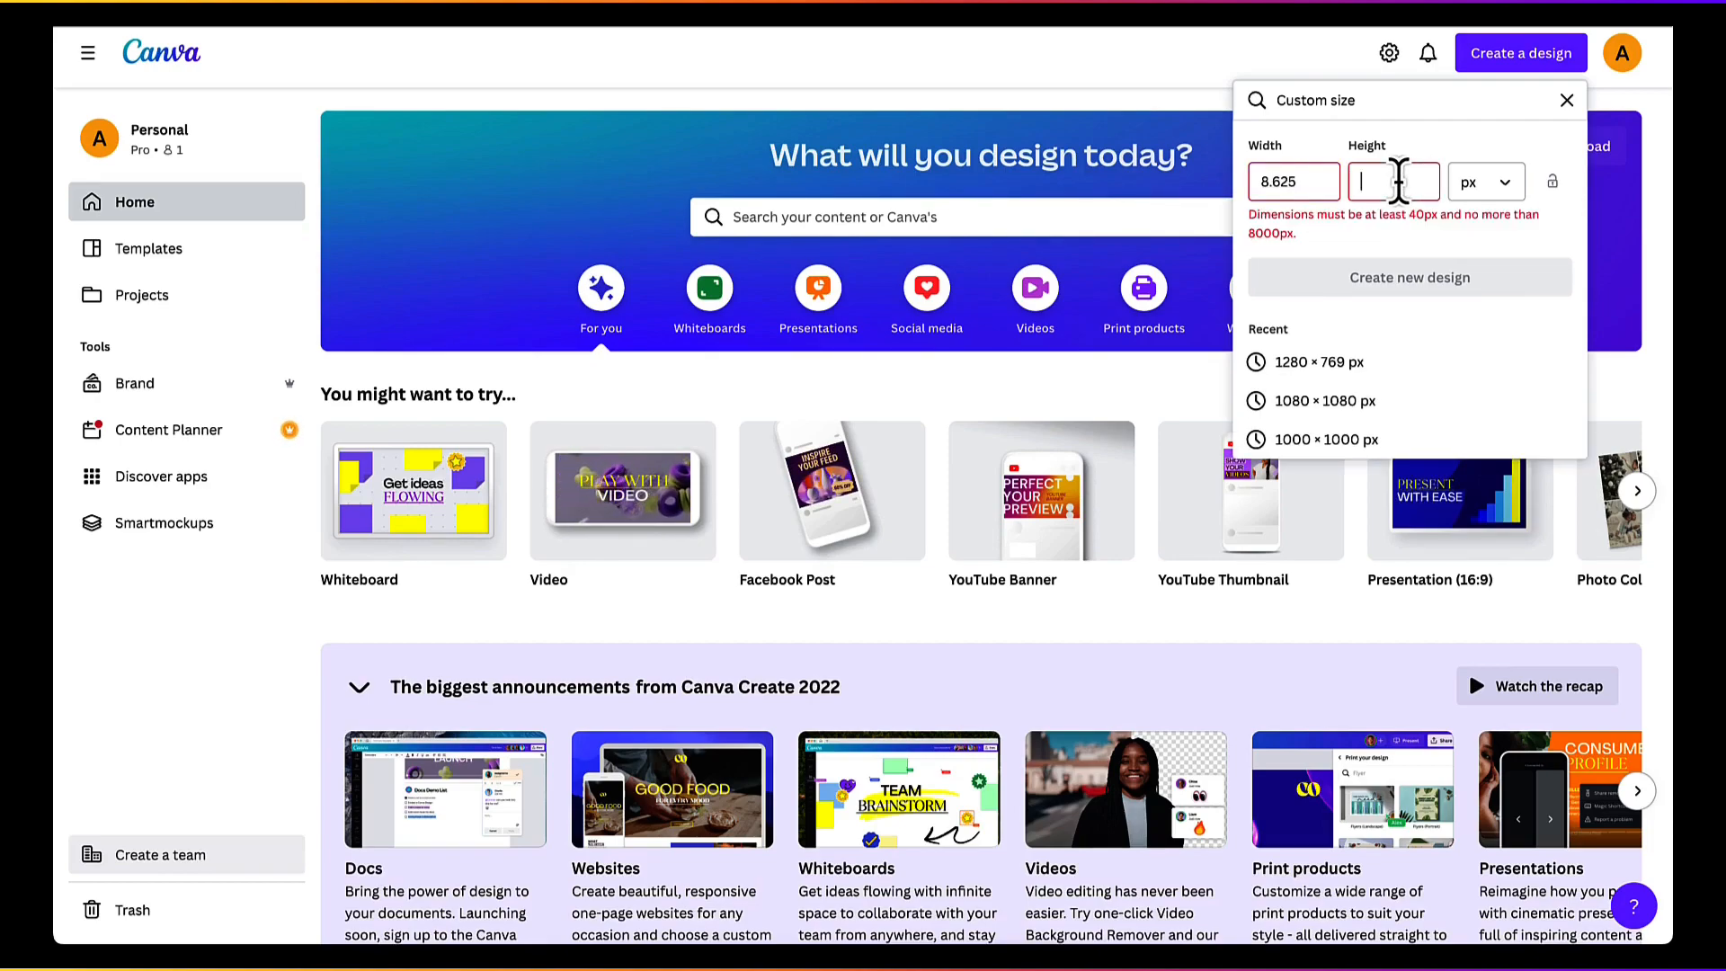
click(1485, 183)
click(1474, 271)
Step: Create the new design with a width of 8.625 in and a height of 11.25 in
double_click(1266, 180)
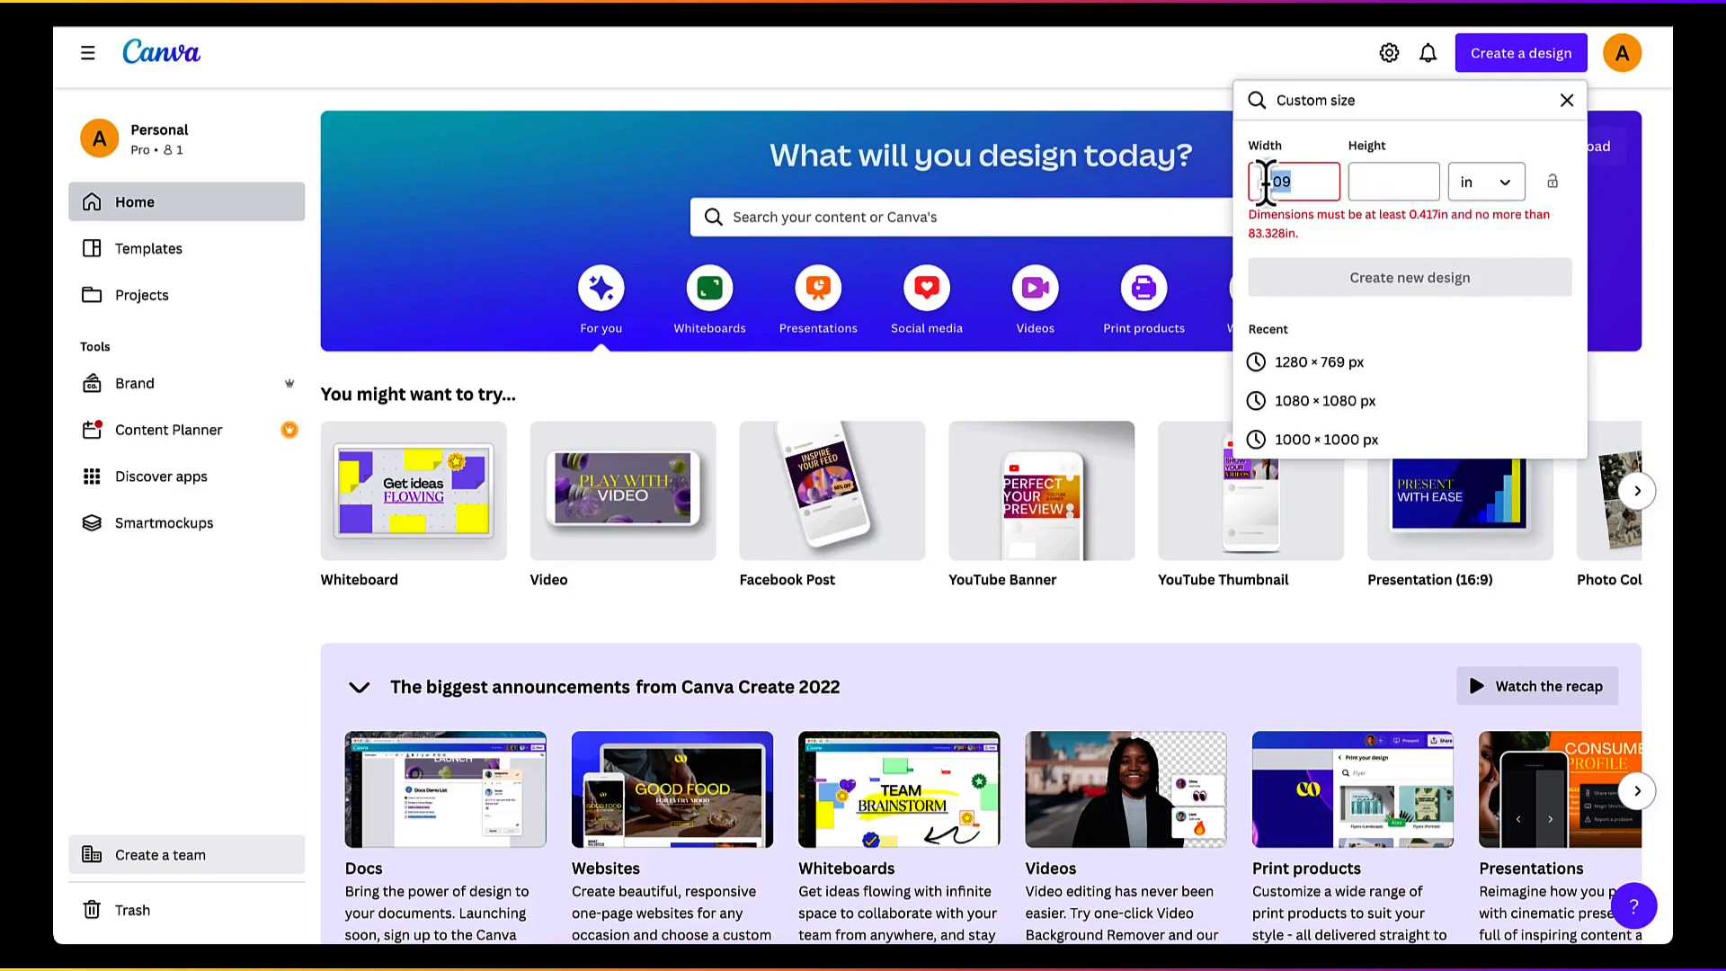
text(8.)
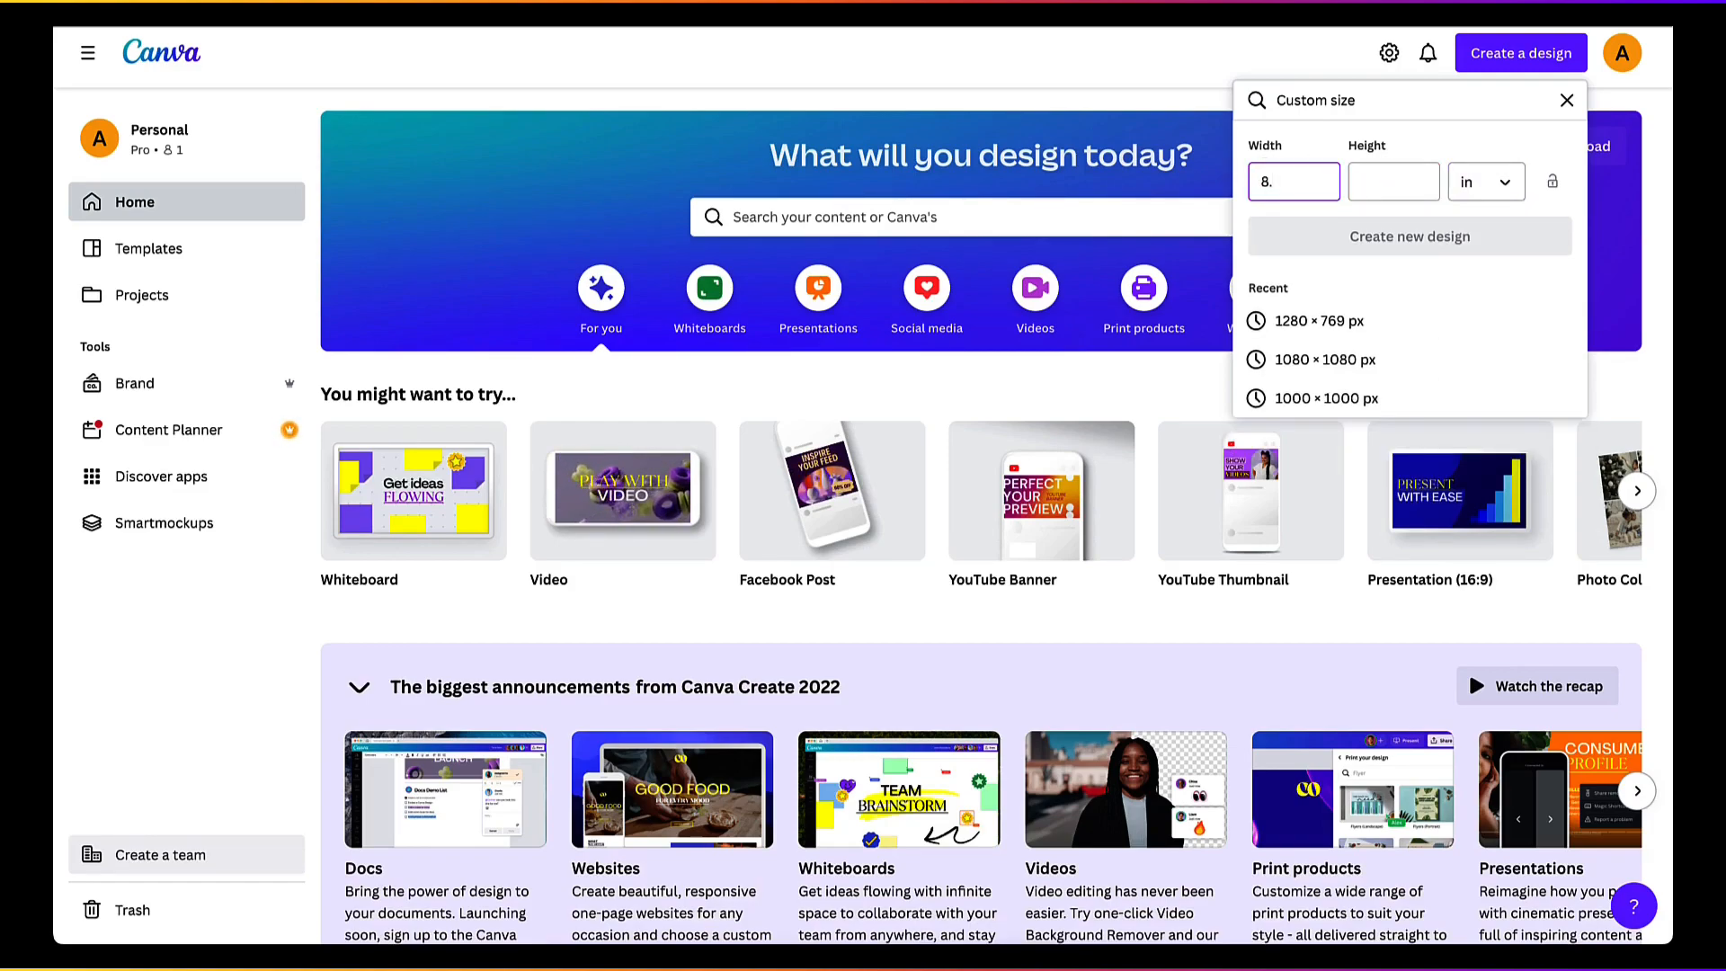
text(625)
click(1394, 181)
text(11.25)
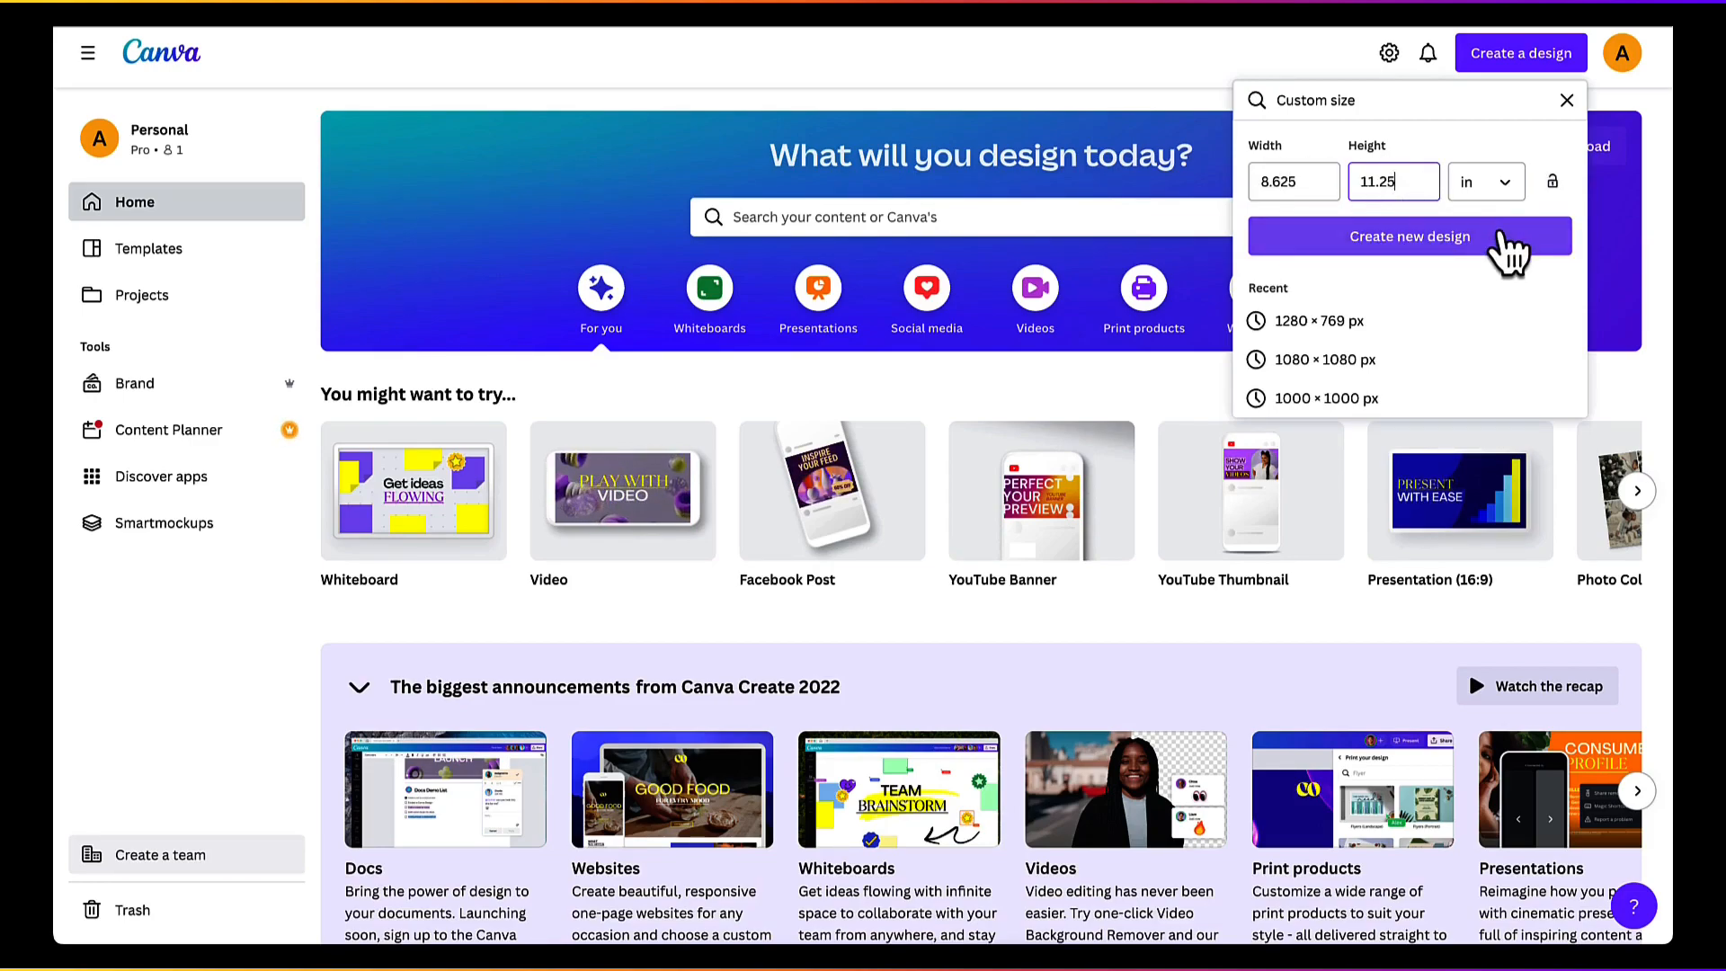
click(1464, 236)
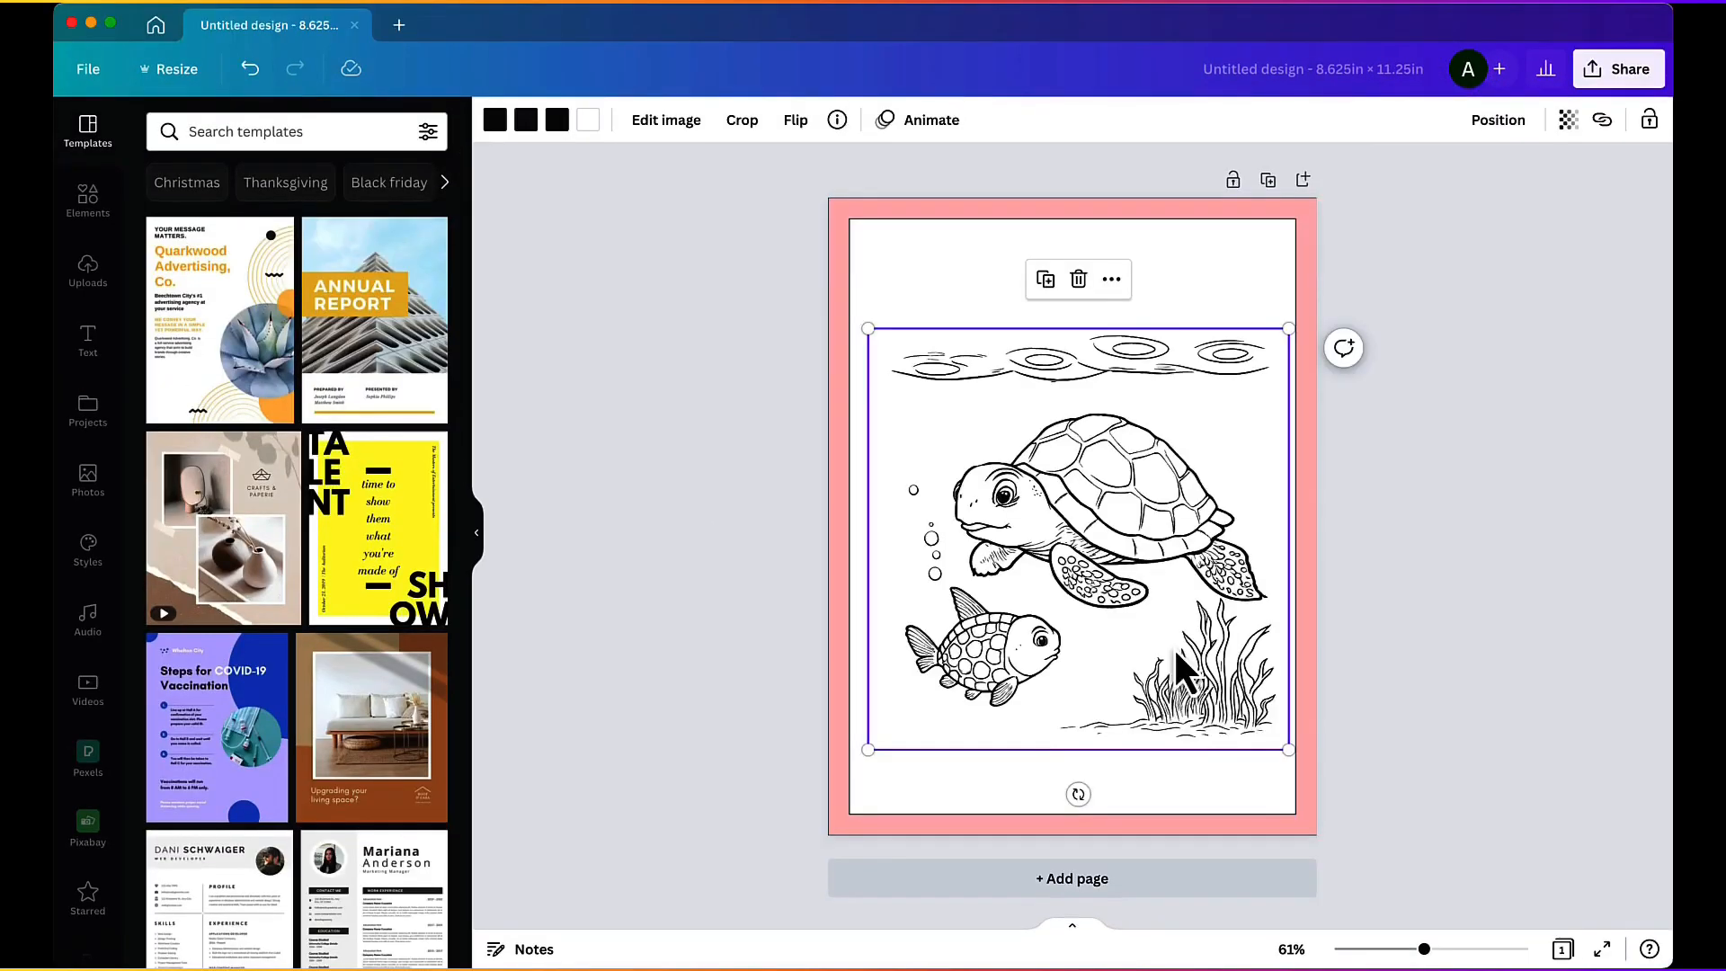
Step: Reposition the turtle image on the page, centring it vertically inside the pink margin template
drag(1175, 667, 1165, 709)
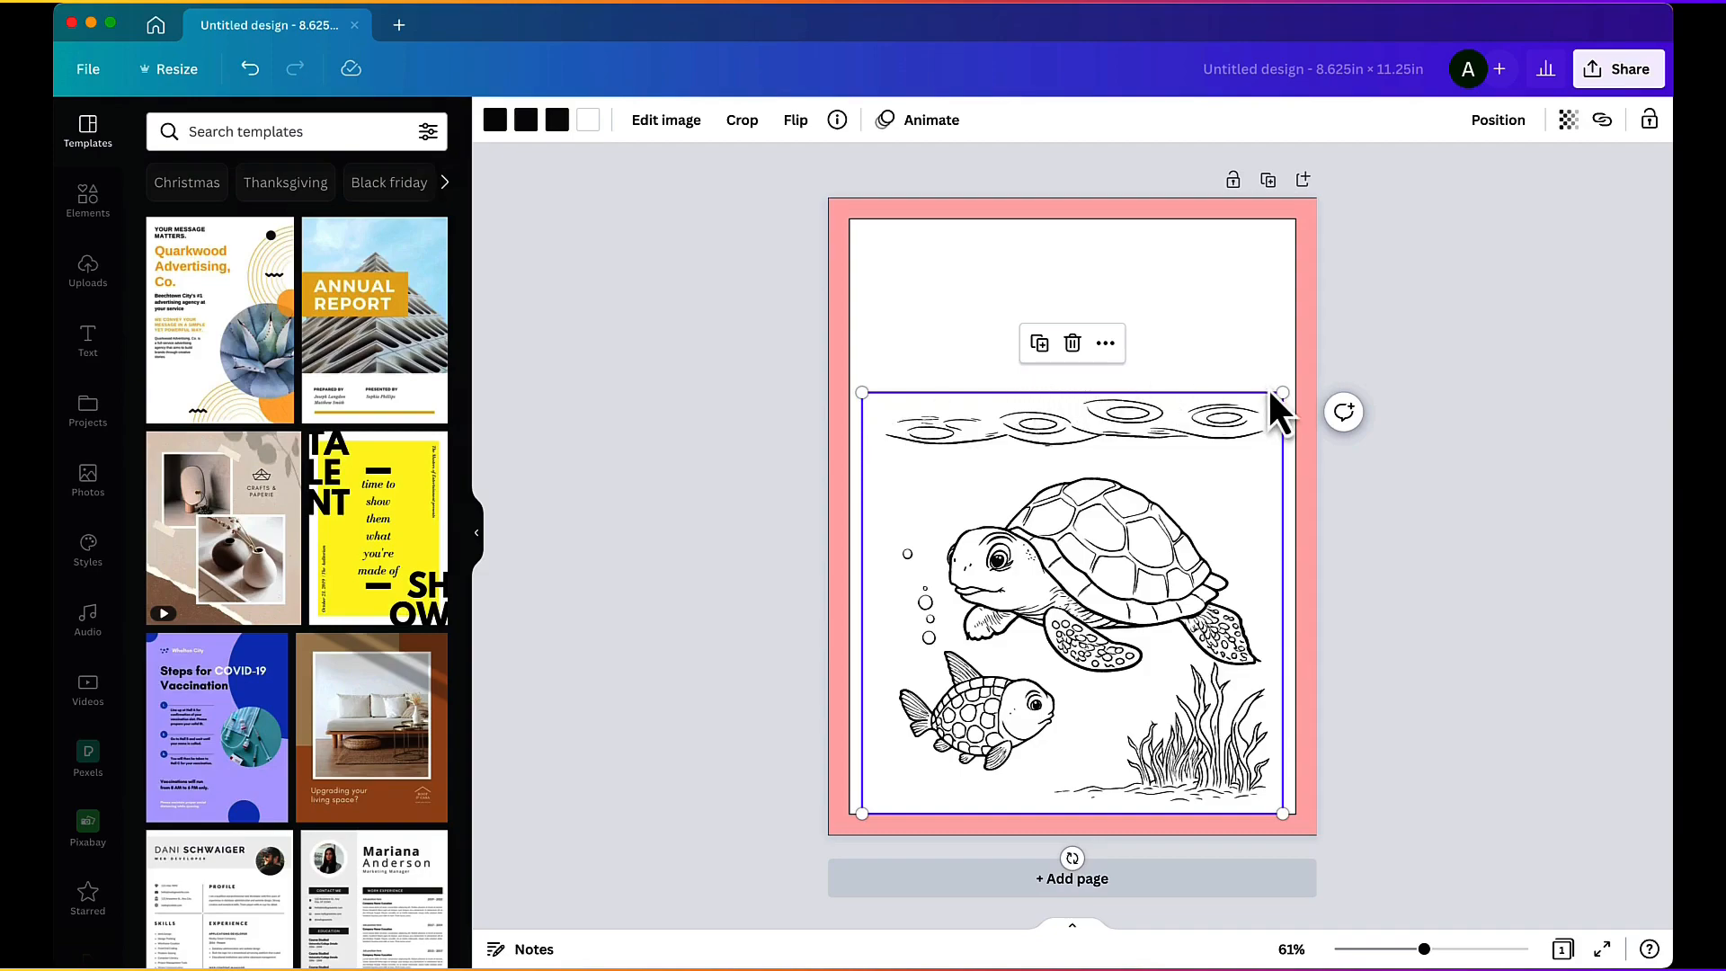
drag(1276, 390, 1237, 355)
drag(1169, 494, 1137, 486)
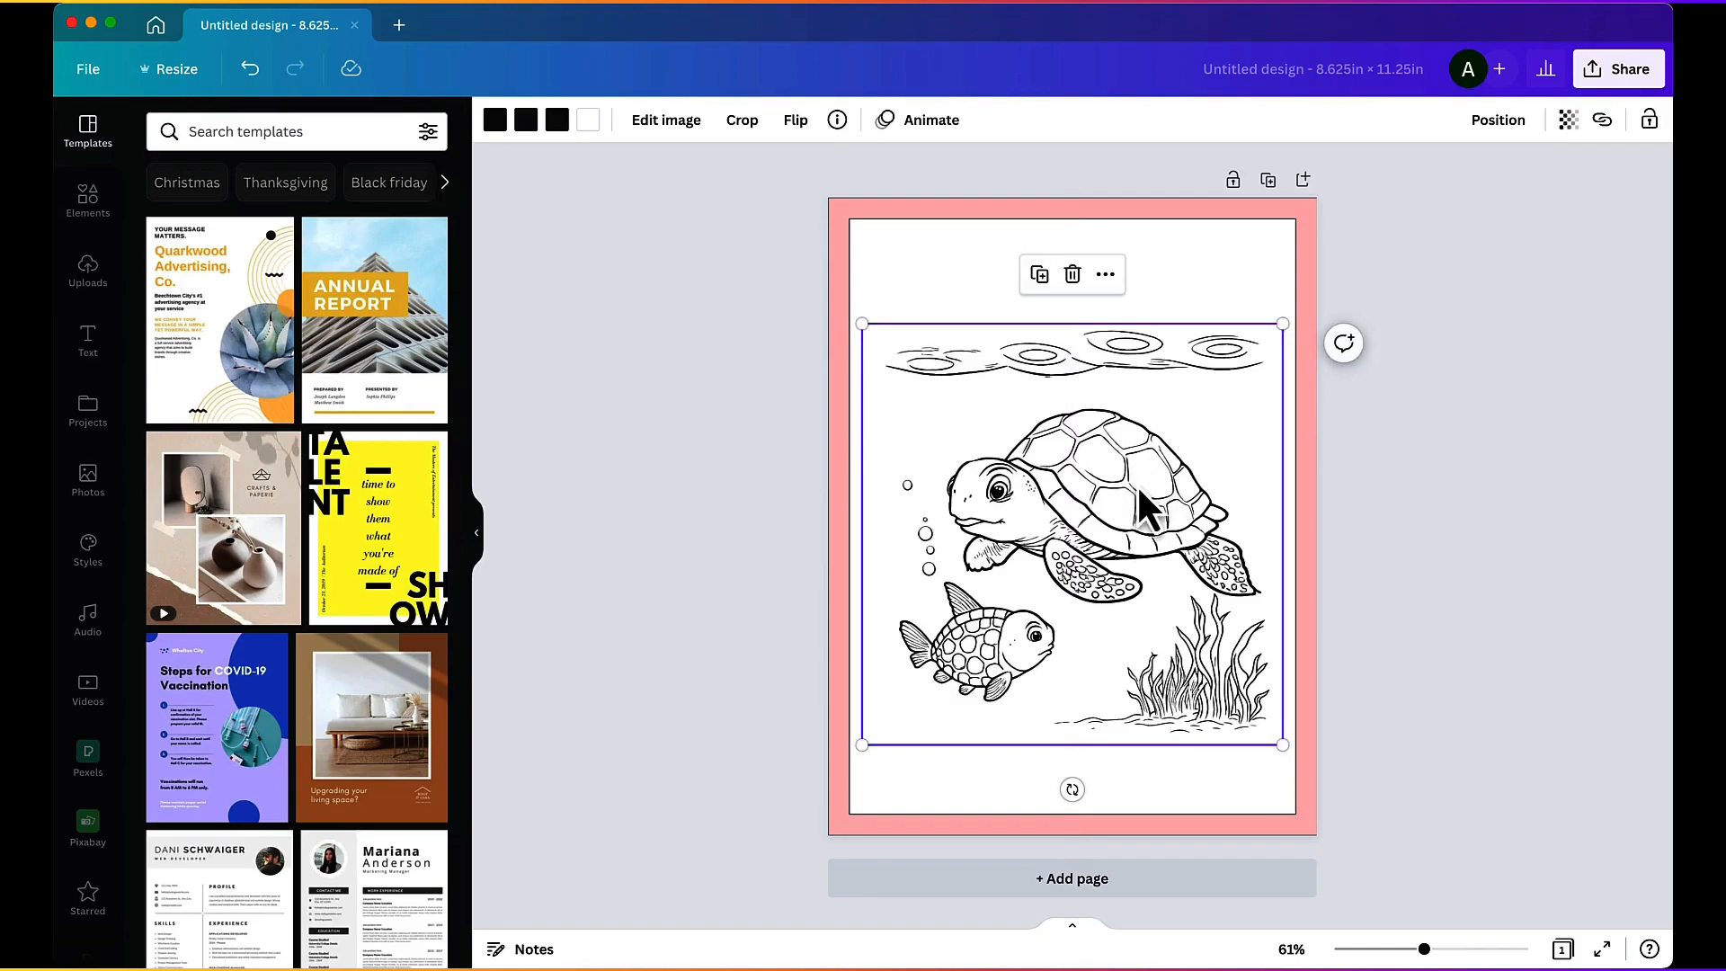
click(720, 511)
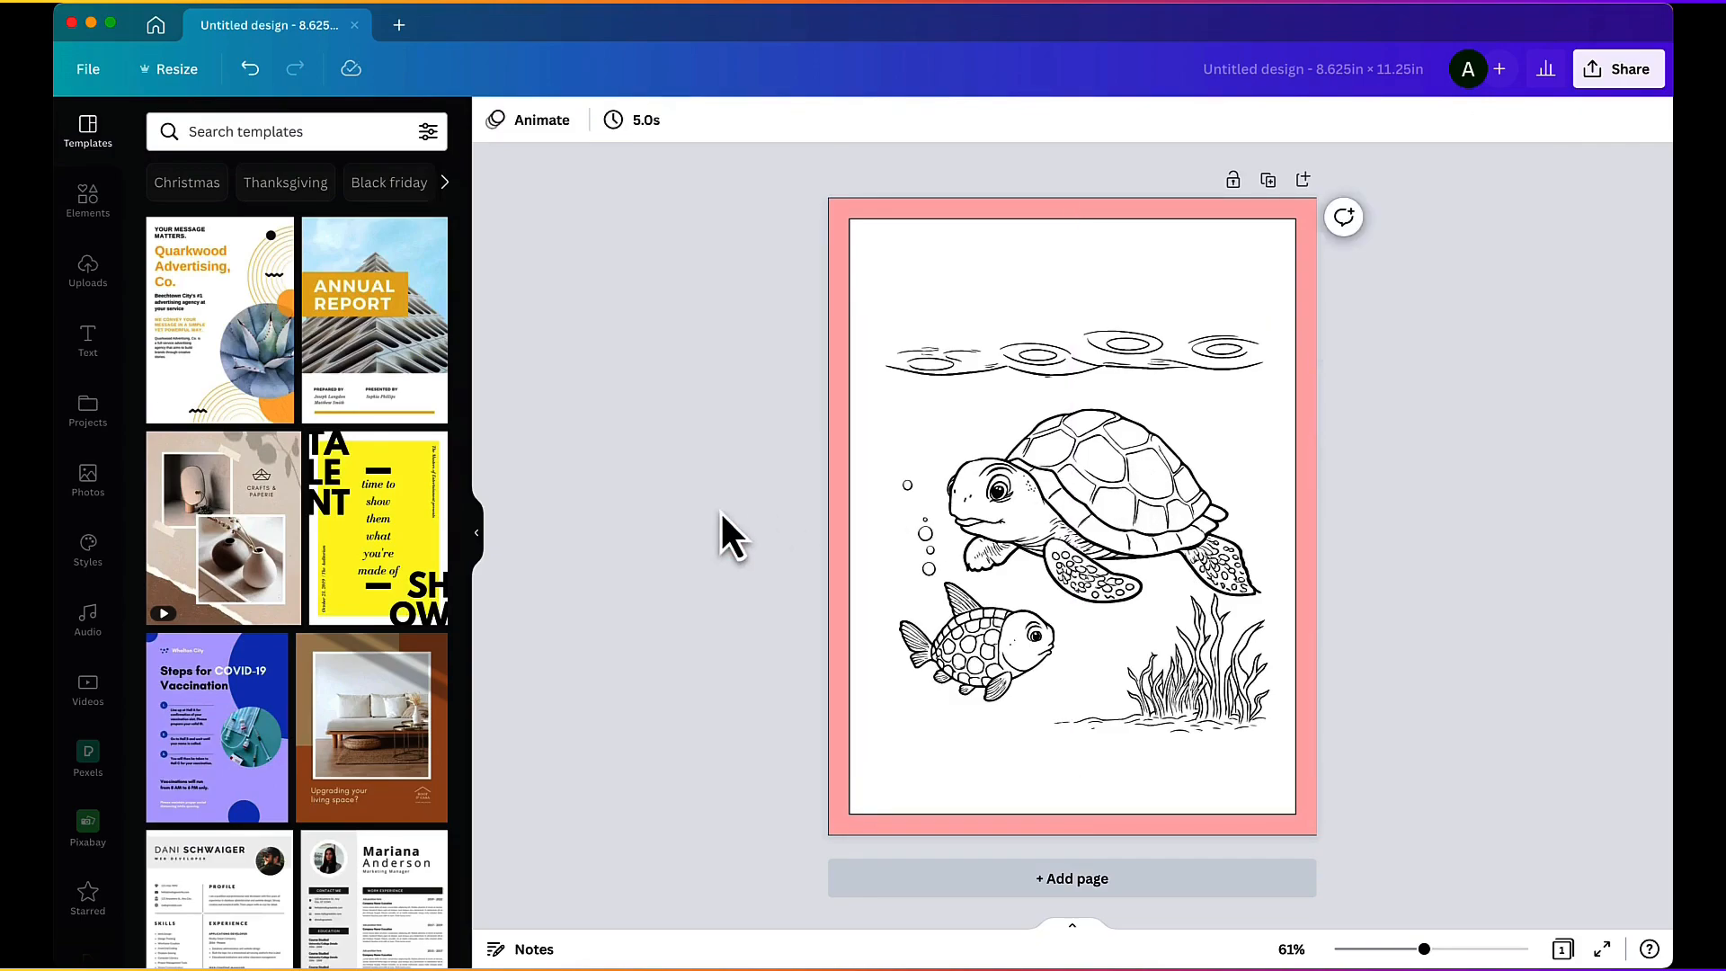
drag(1004, 538, 999, 538)
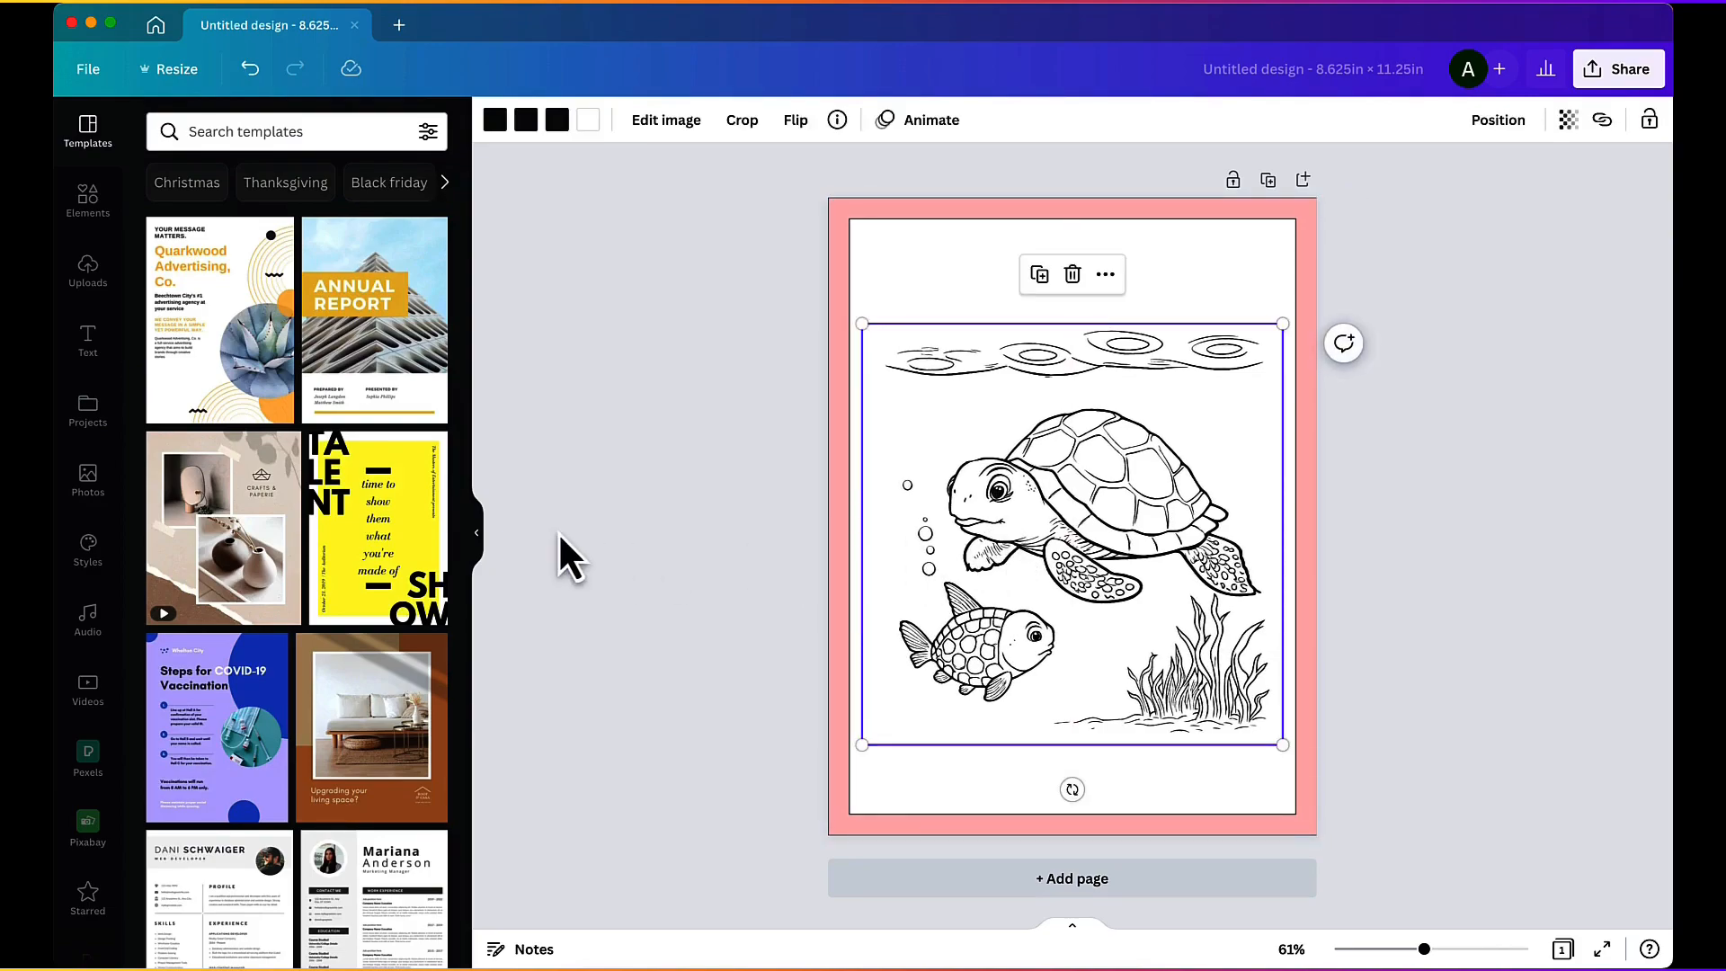
click(606, 515)
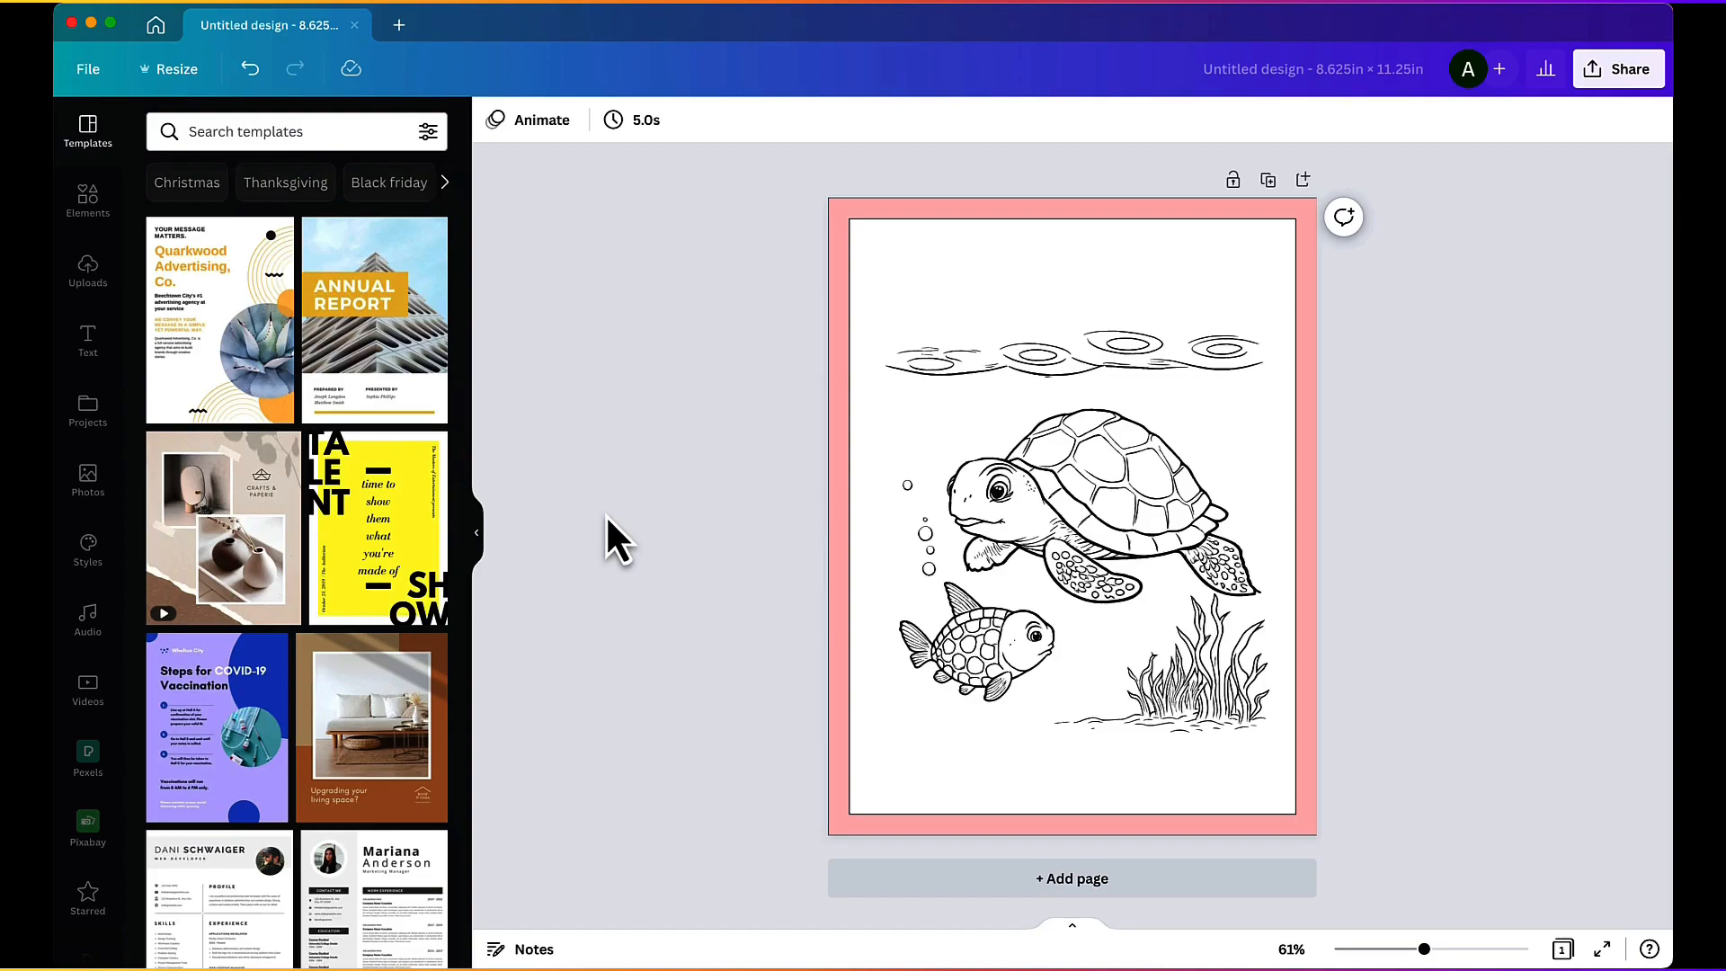
Step: Add a two-cloud graphic from a "cloud illustration" search, about 2 × 1.2 in, above the turtle scene and recolor its fill white
click(87, 200)
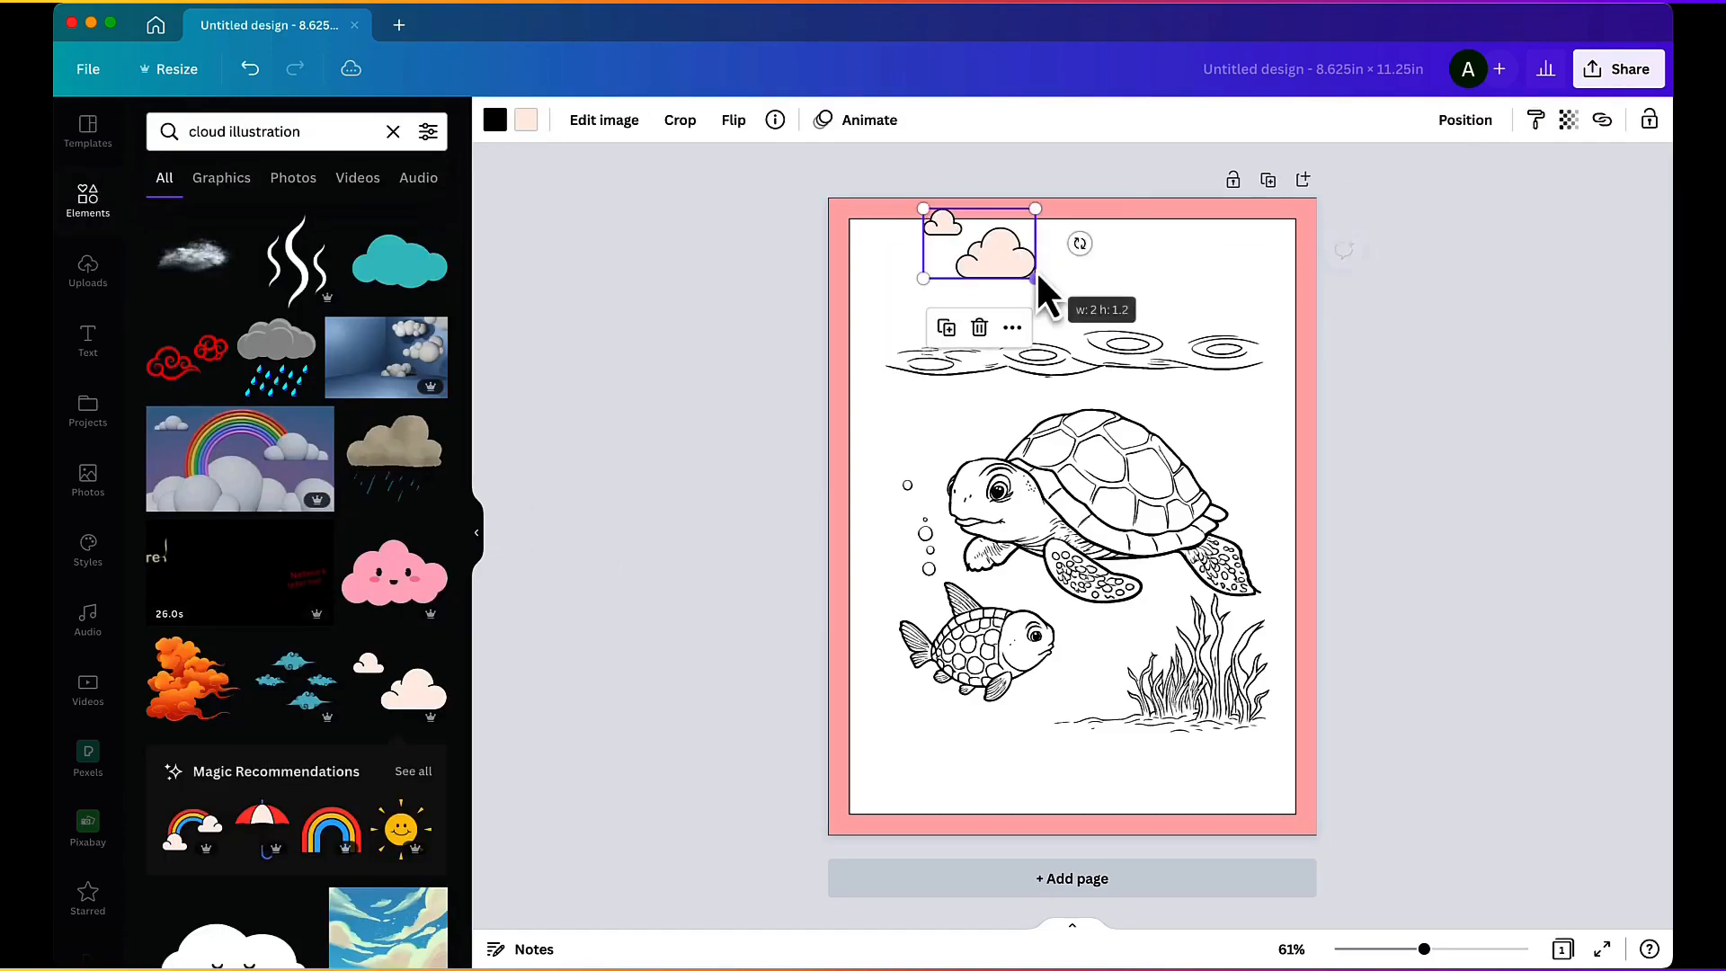
drag(1013, 281, 1021, 293)
click(526, 119)
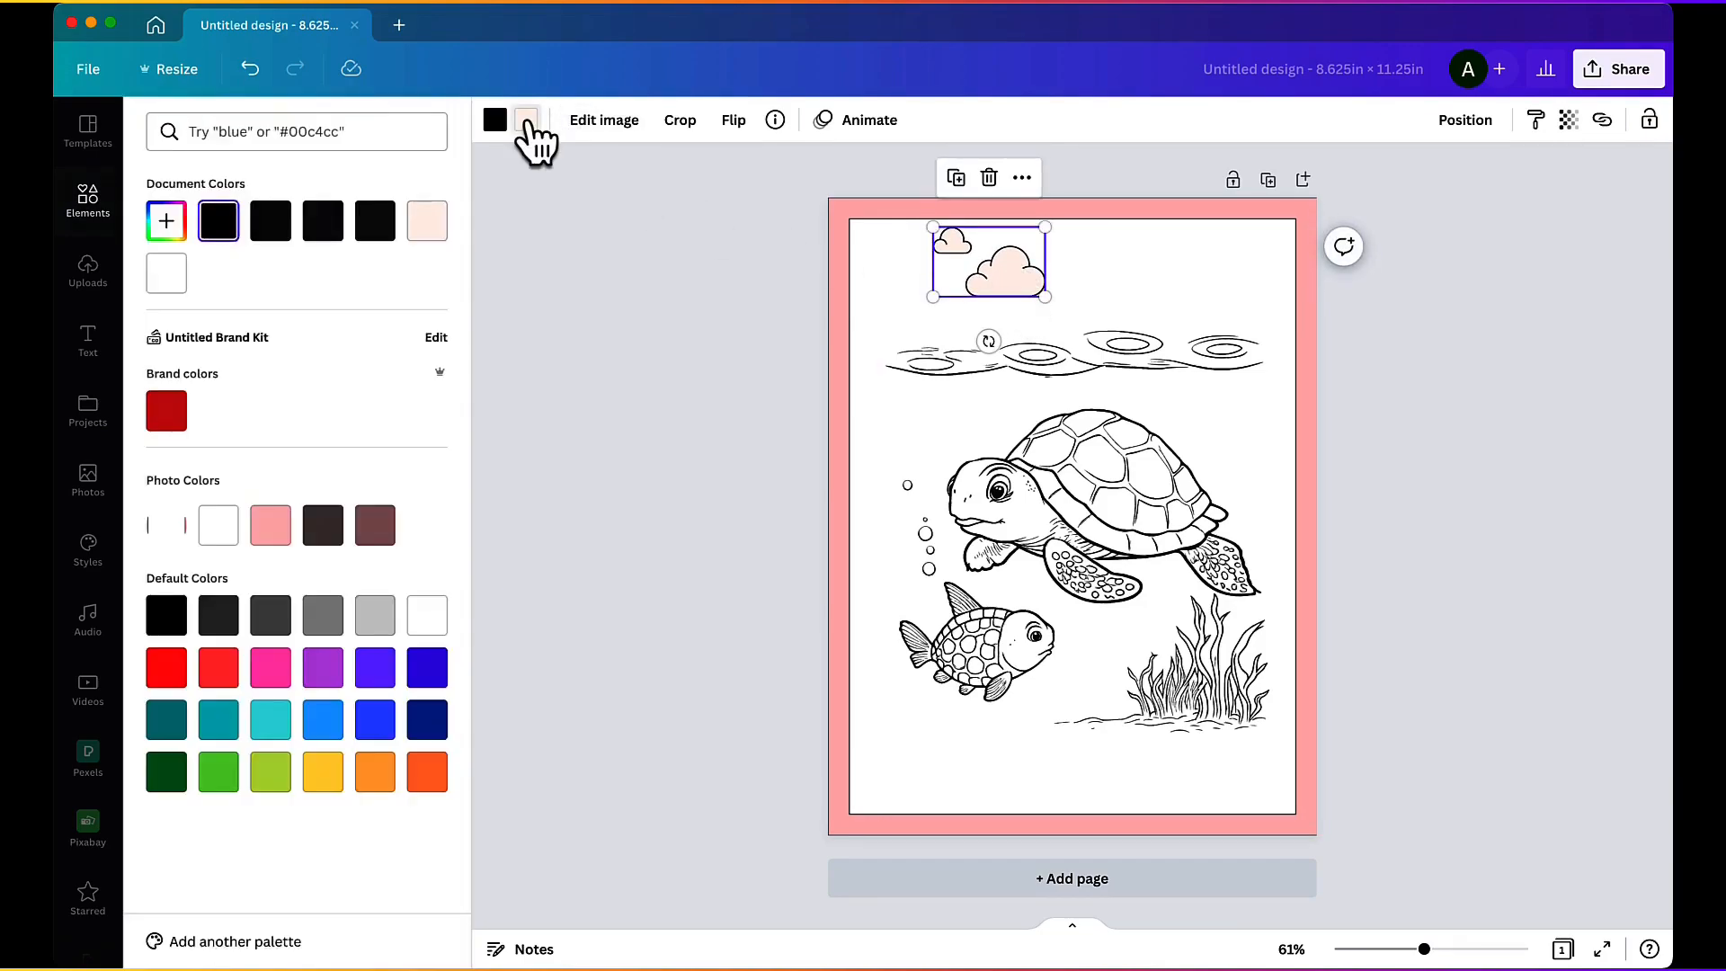
click(148, 274)
click(600, 269)
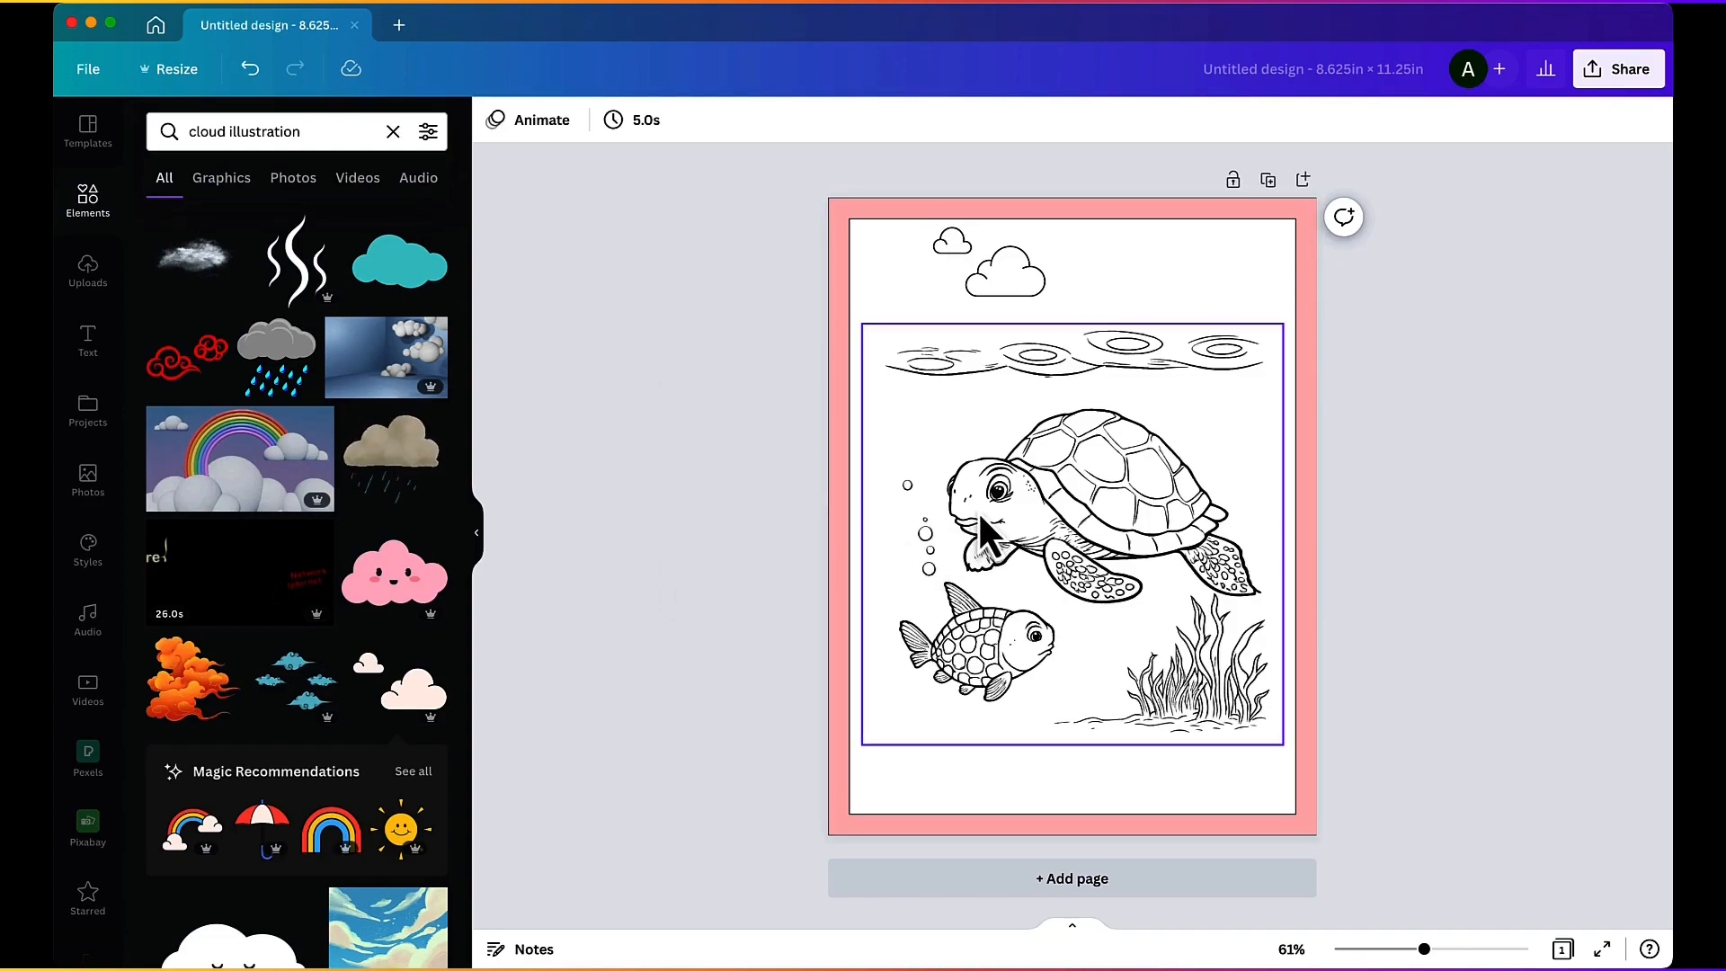
Step: Move the turtle image down to the lower margin of the page, leaving space beneath the clouds
drag(978, 510, 979, 576)
click(584, 422)
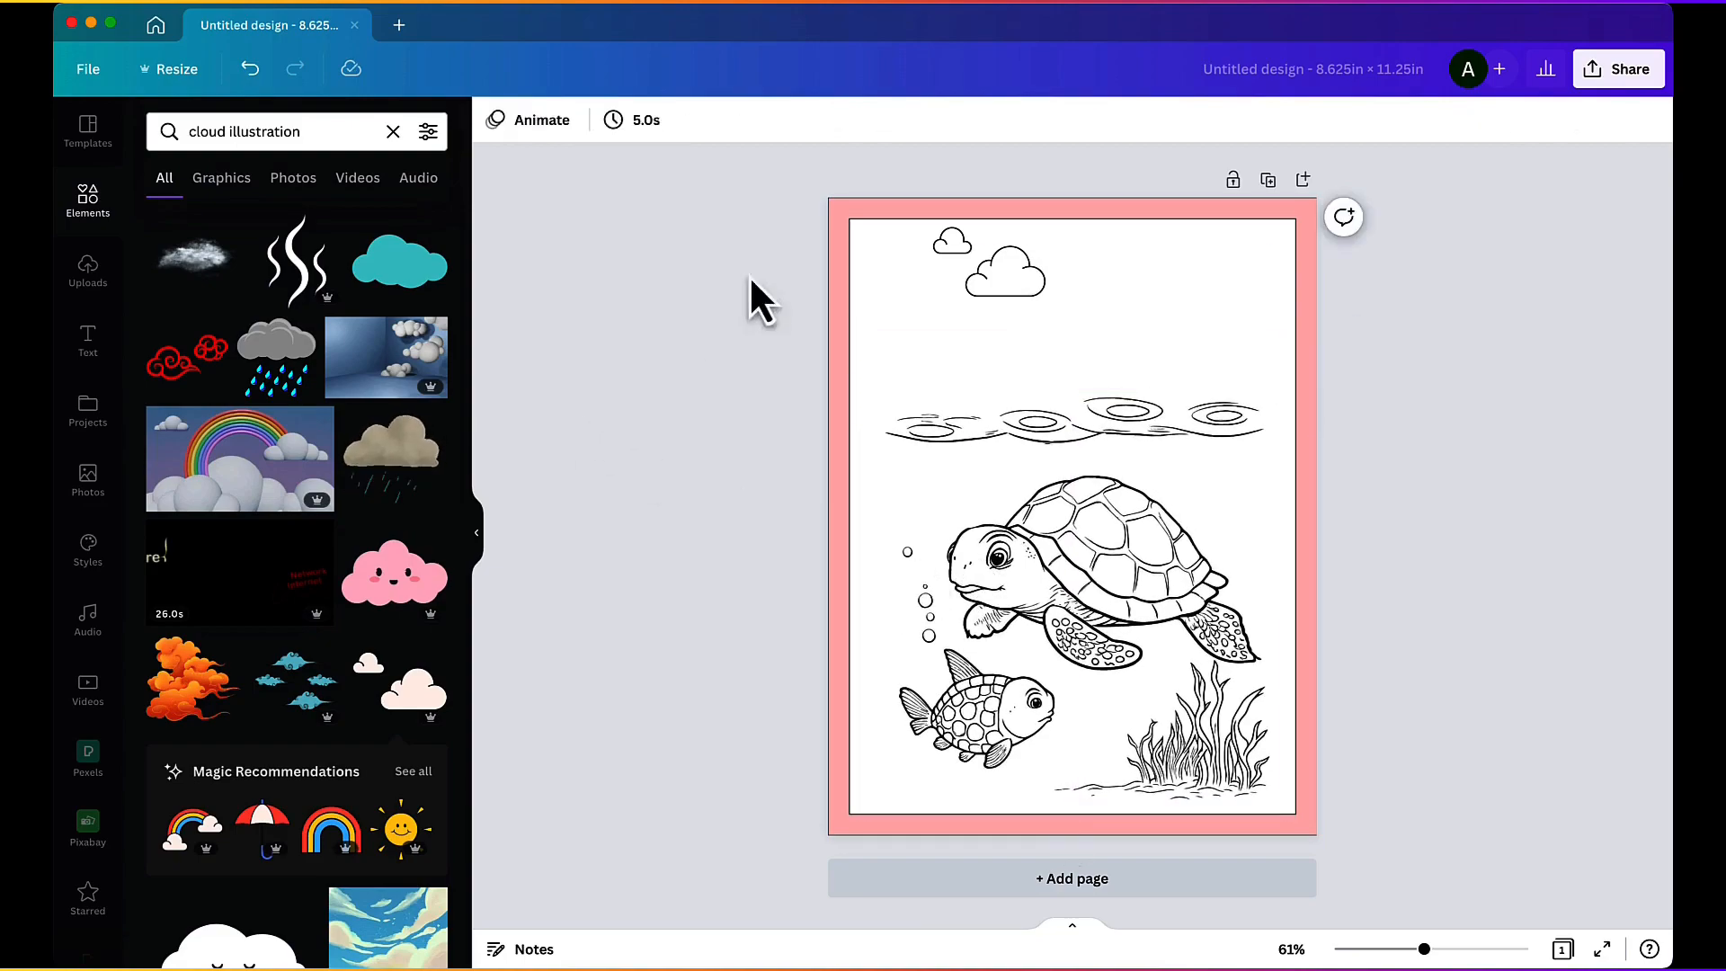
Step: Enlarge the two-cloud graphic above the turtle scene and reposition it inside the page margins
drag(967, 254, 969, 274)
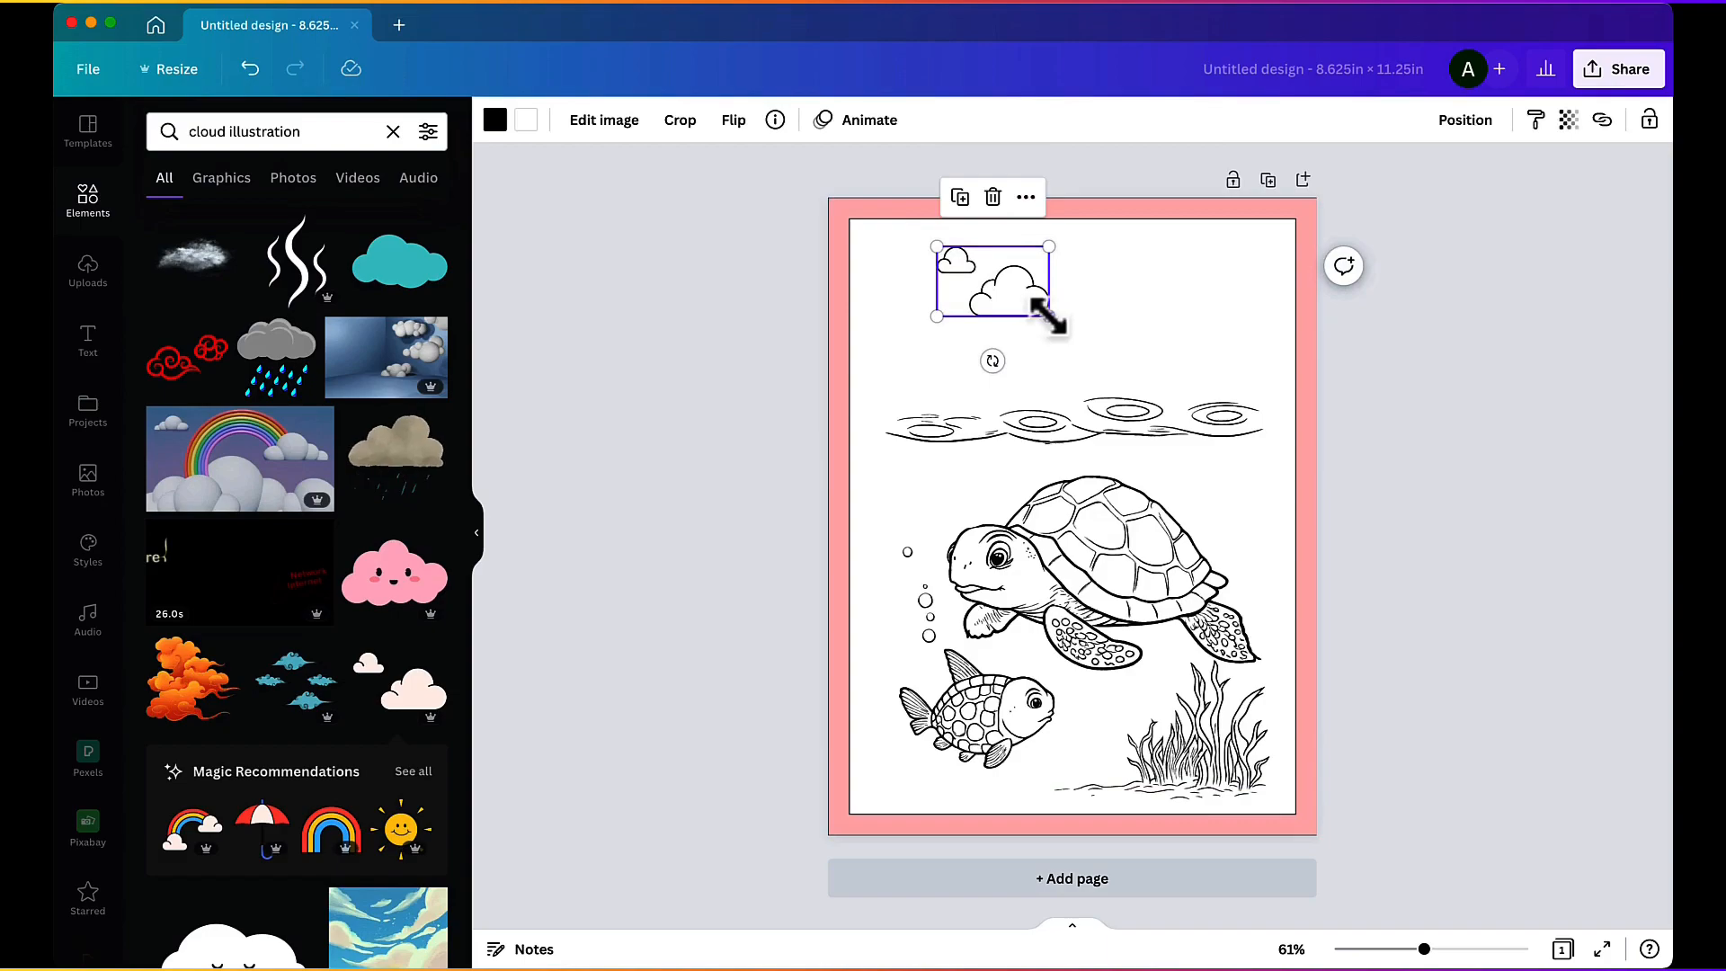
drag(1046, 314, 1073, 339)
drag(1076, 336, 1055, 333)
click(593, 325)
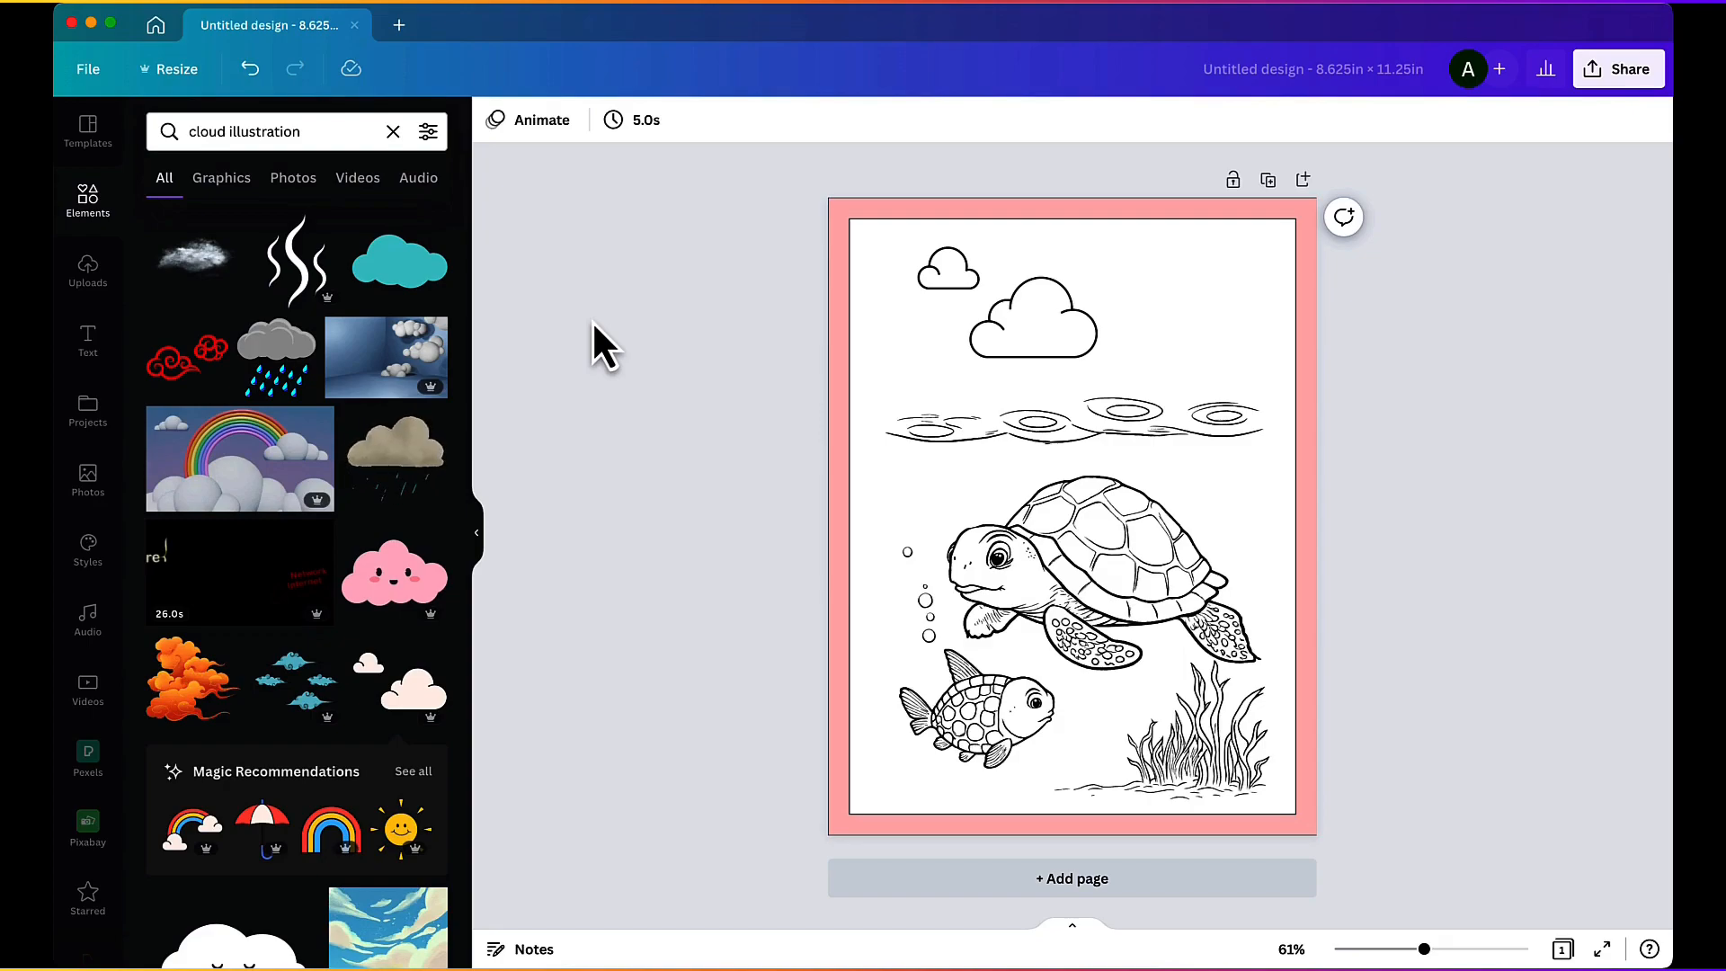
Step: Browse the cloud illustration results and the full Magic Recommendations set for graphics matching the cloud's style
scroll(281, 423, down, 2)
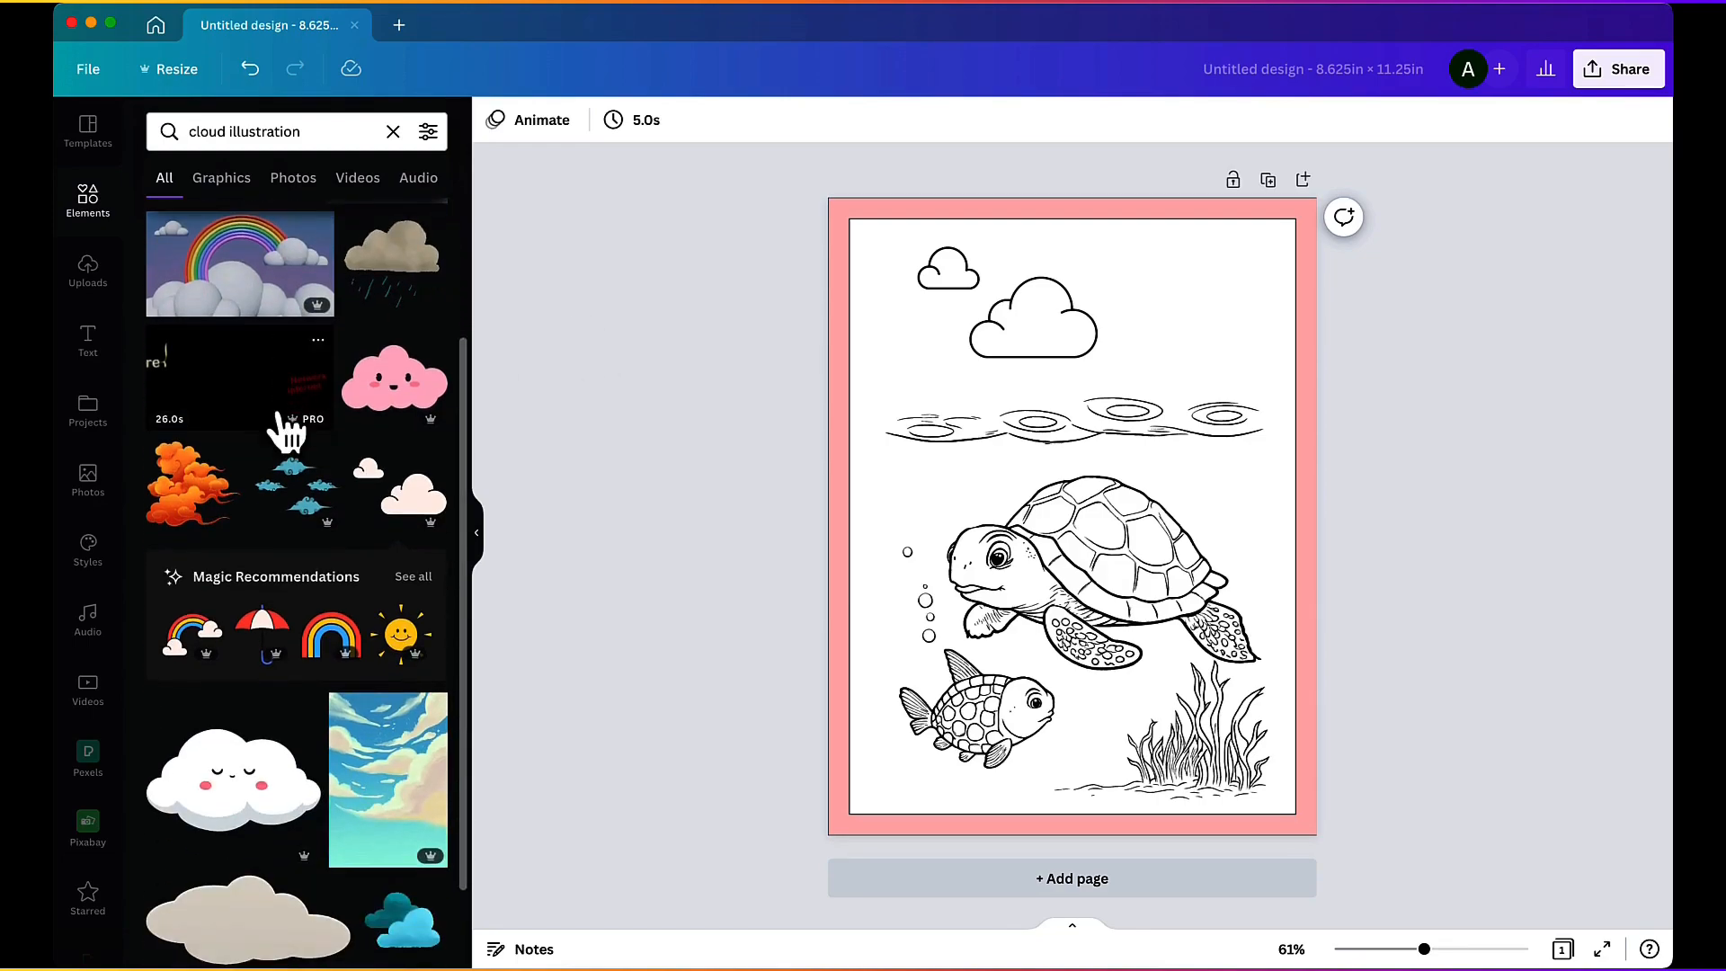
scroll(280, 432, down, 3)
click(277, 367)
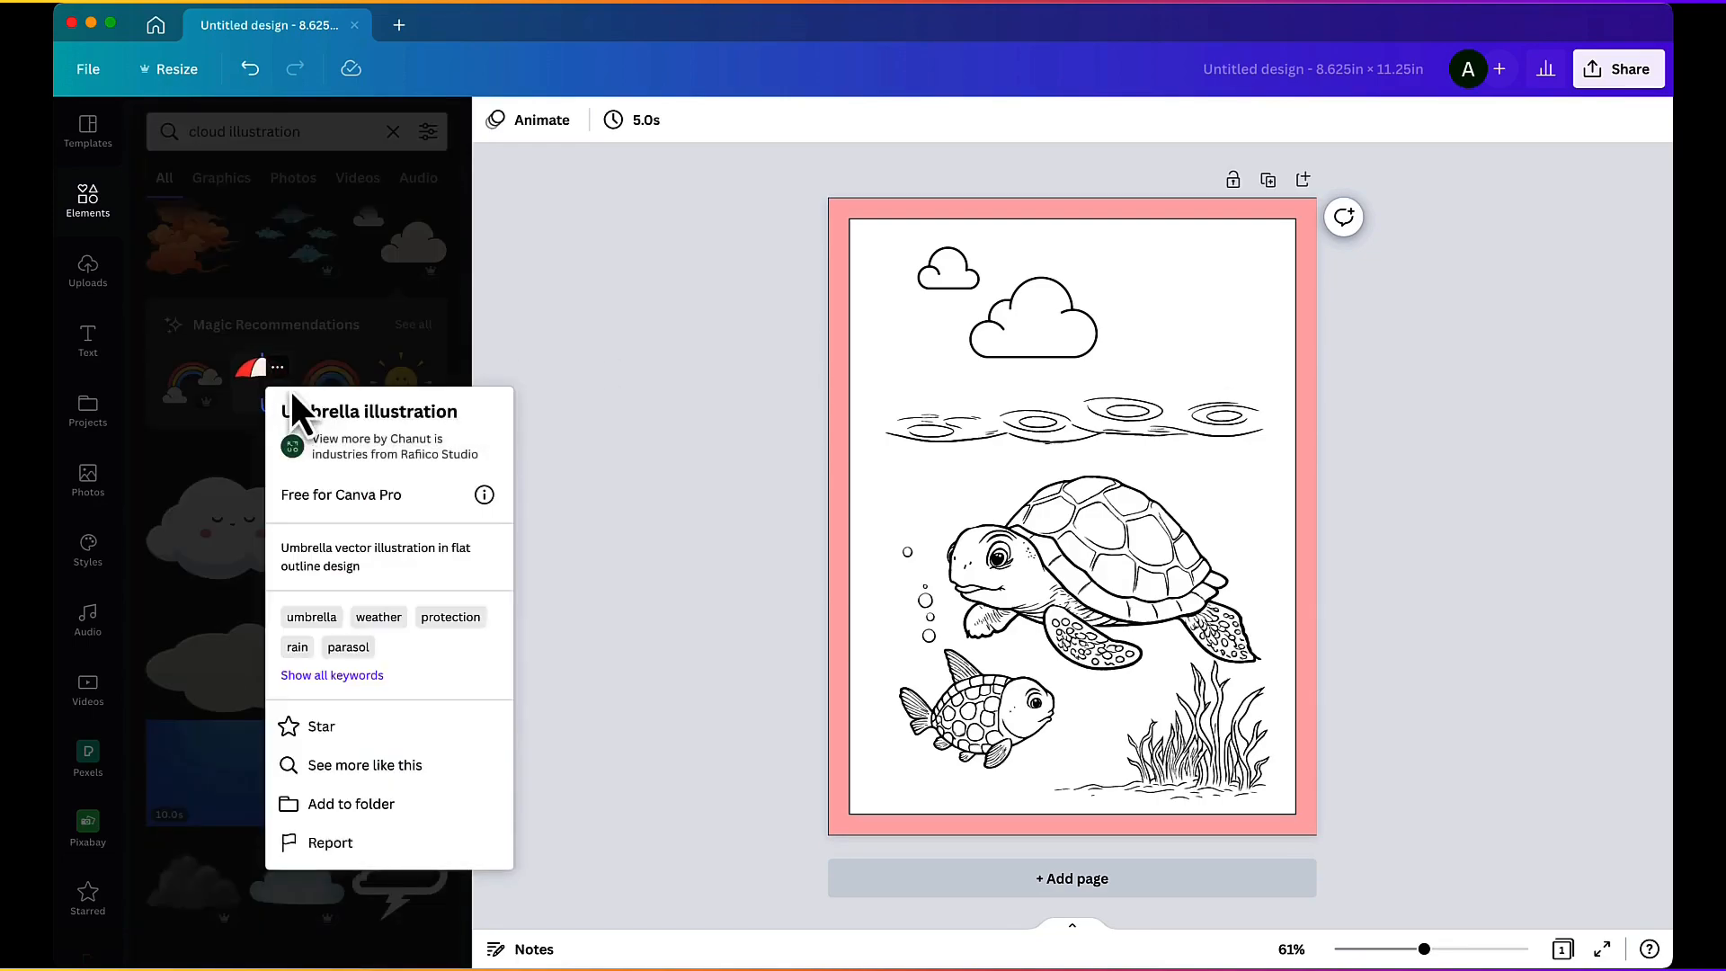
click(410, 259)
scroll(411, 305, up, 2)
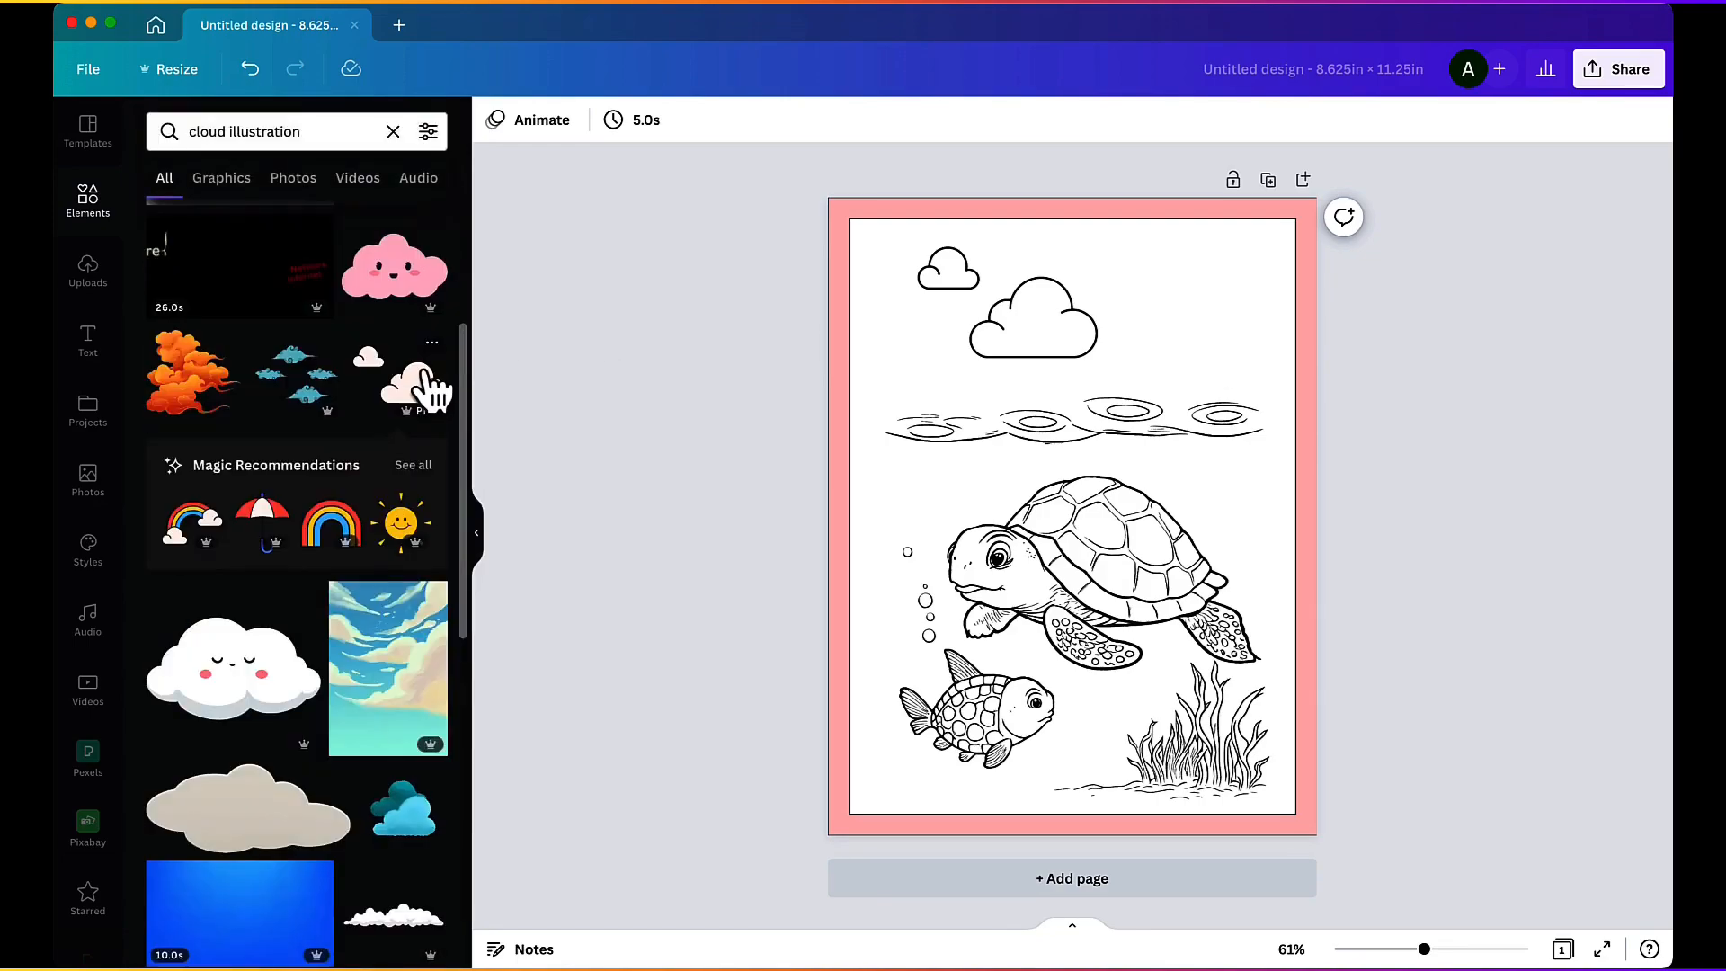
click(416, 467)
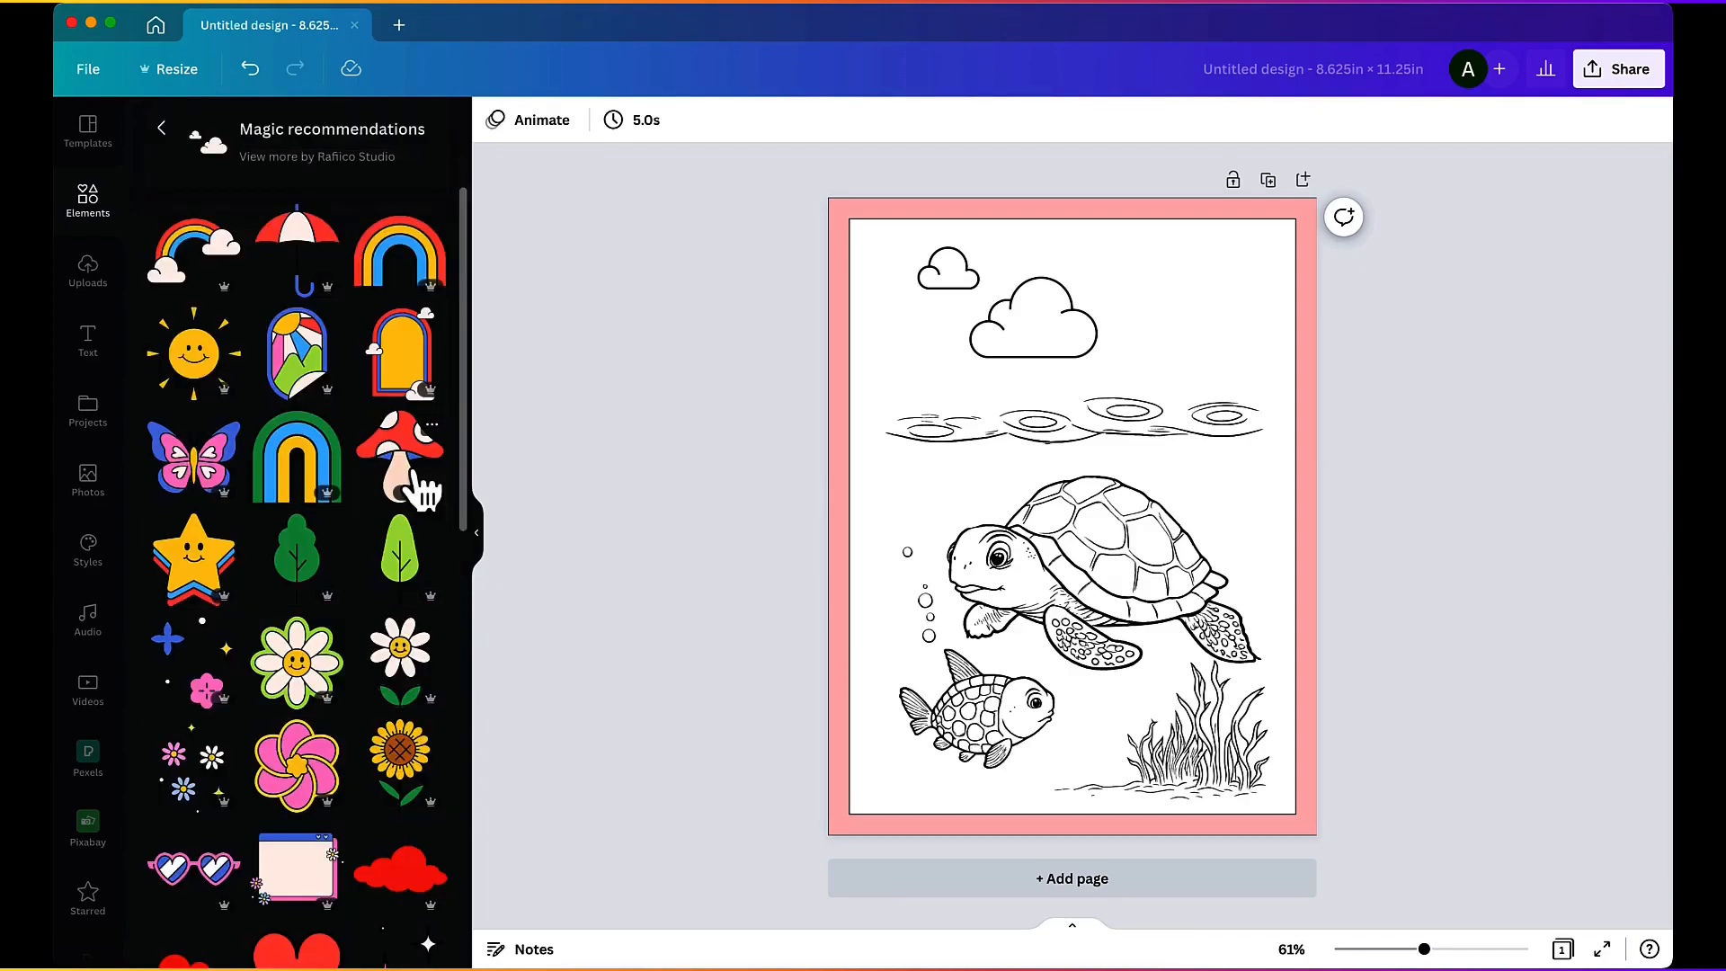
scroll(350, 517, down, 2)
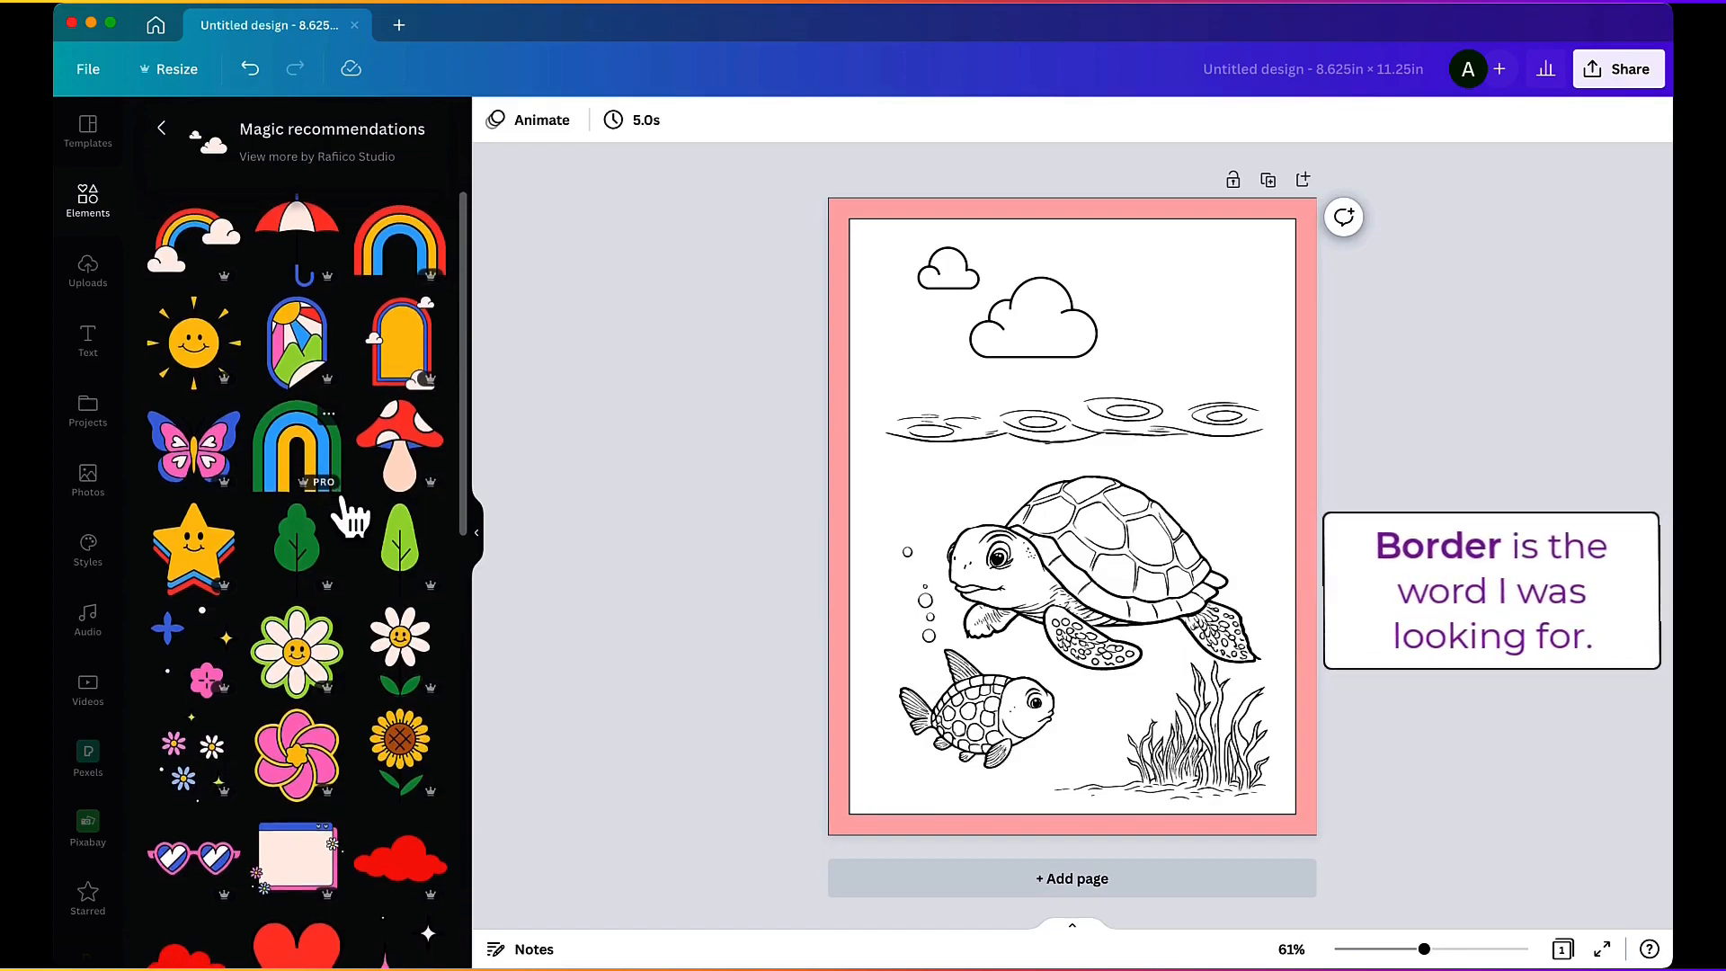
scroll(351, 517, down, 5)
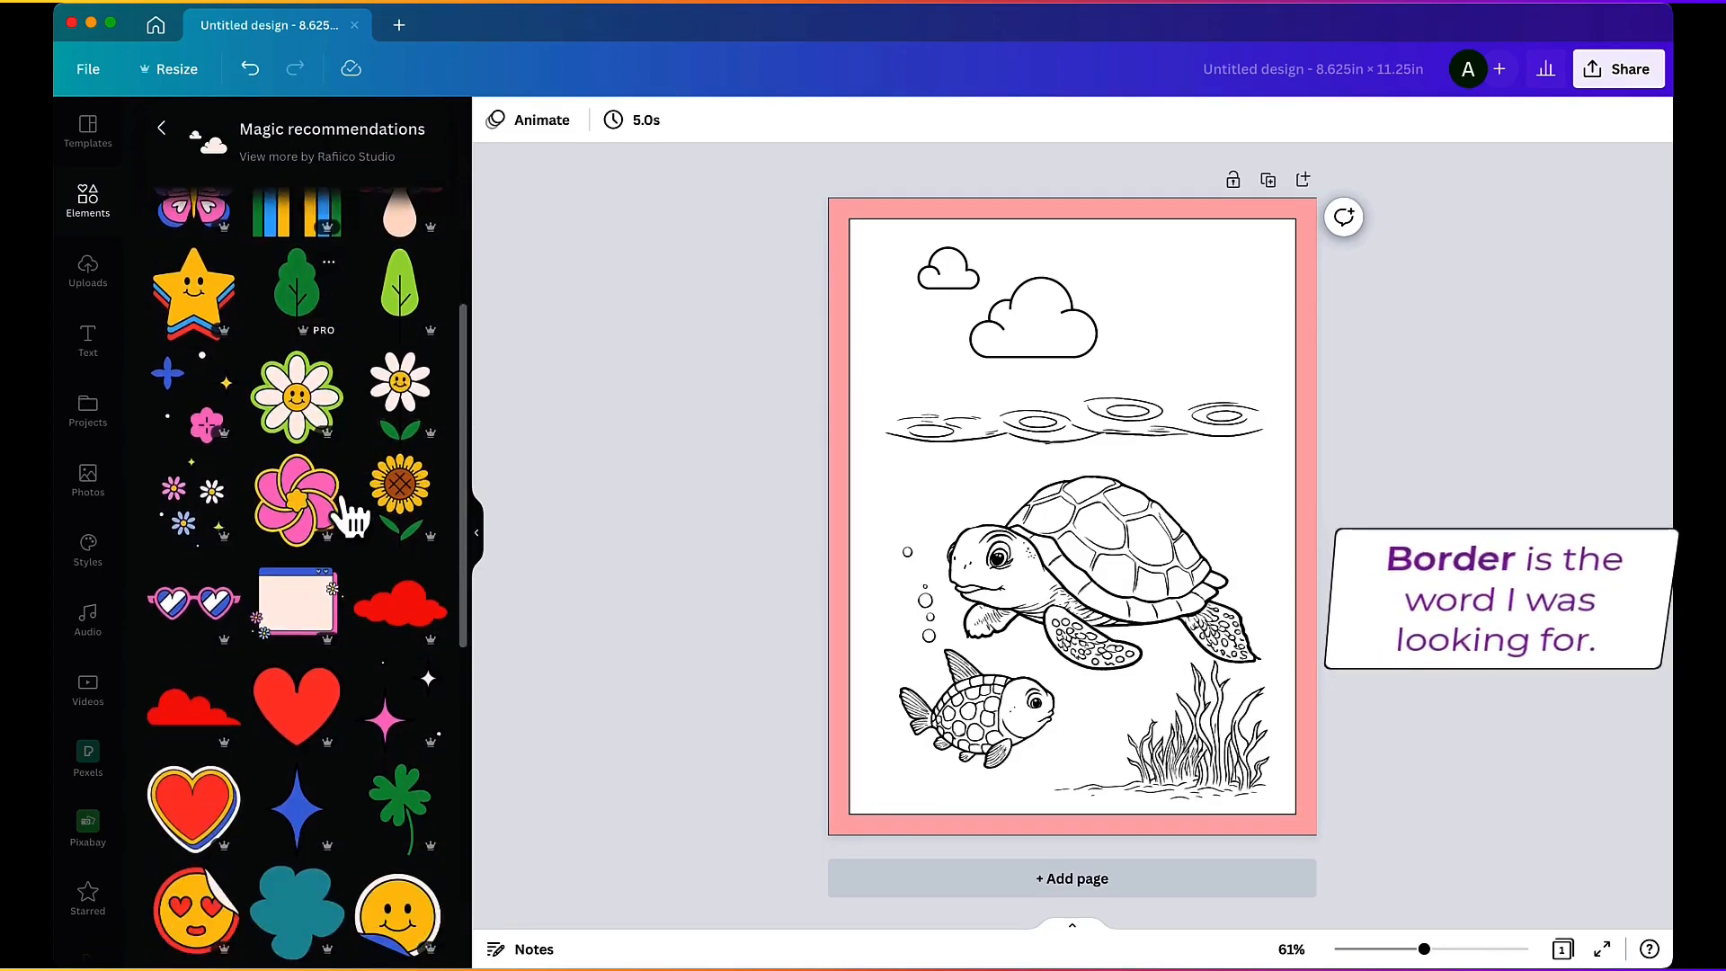
scroll(351, 516, down, 6)
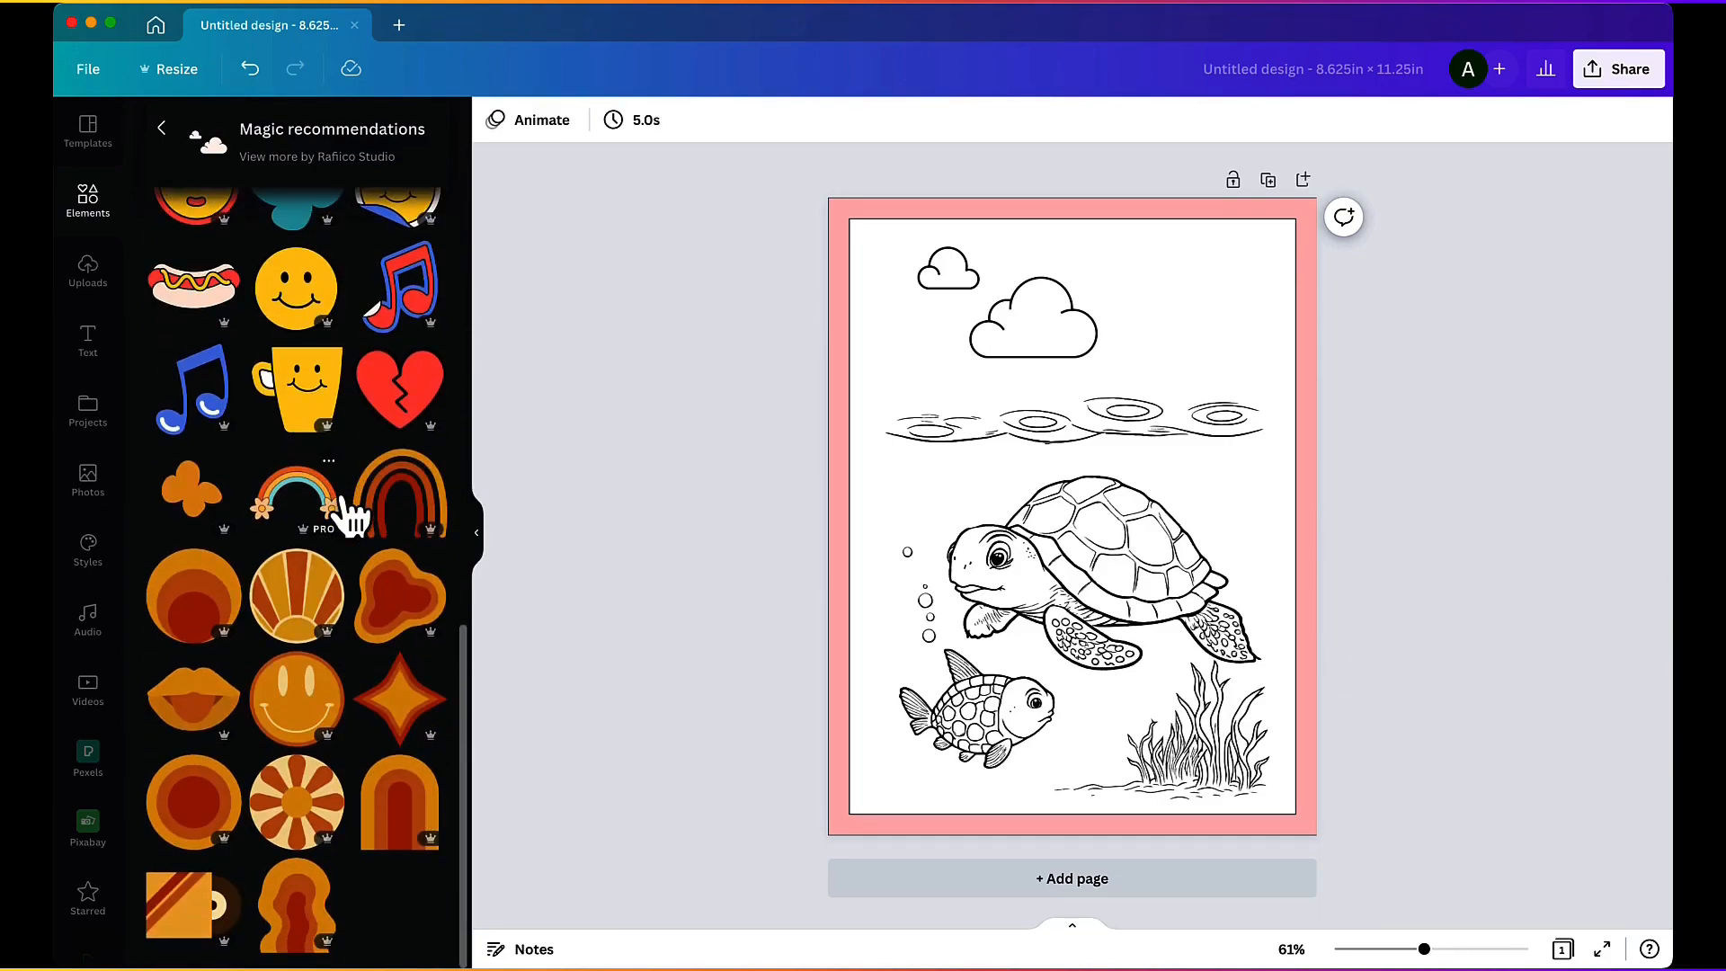
scroll(351, 516, up, 12)
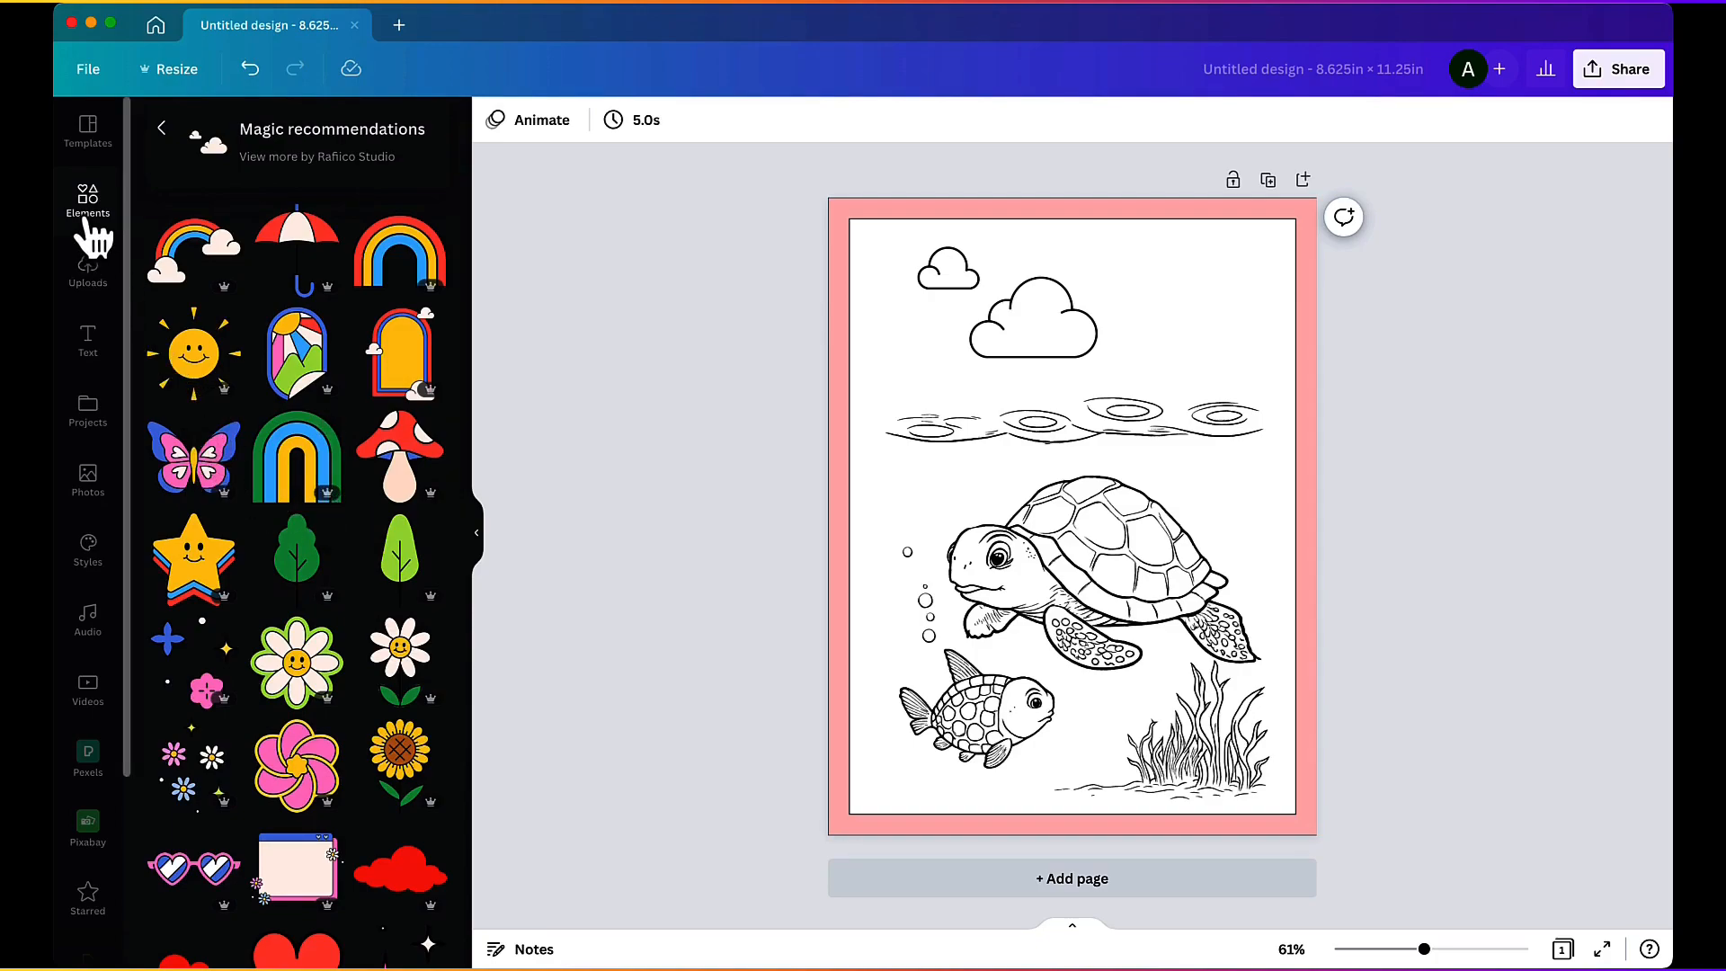
click(161, 128)
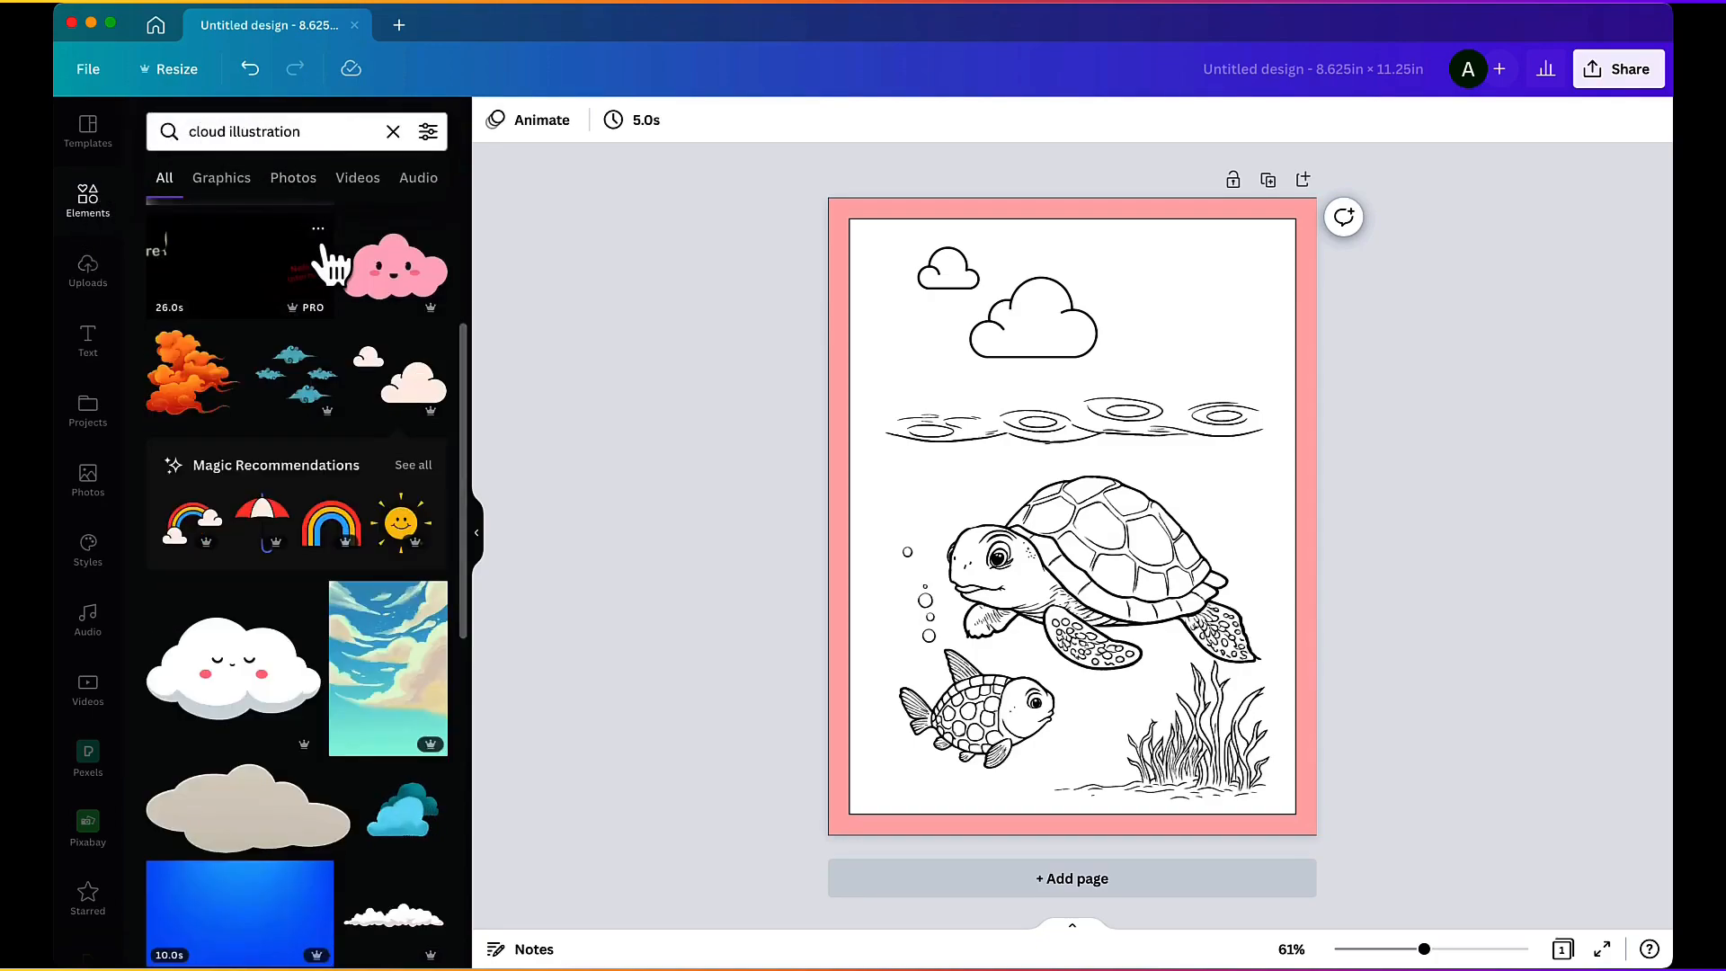
scroll(390, 422, down, 5)
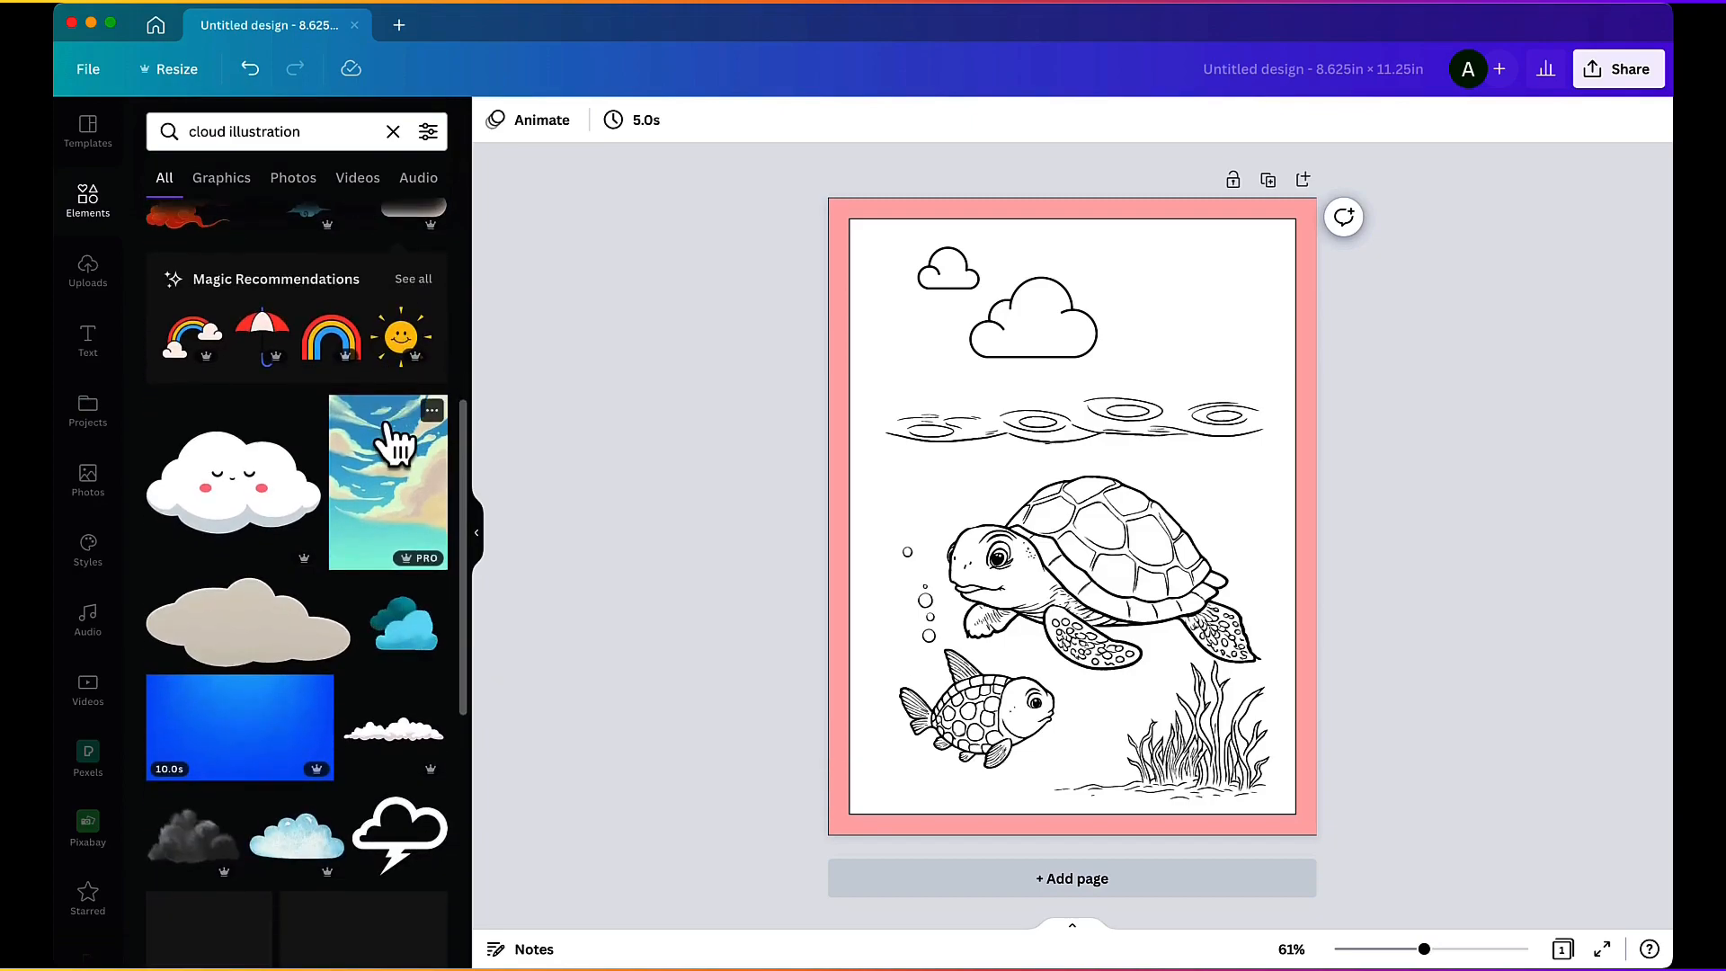
scroll(394, 444, down, 3)
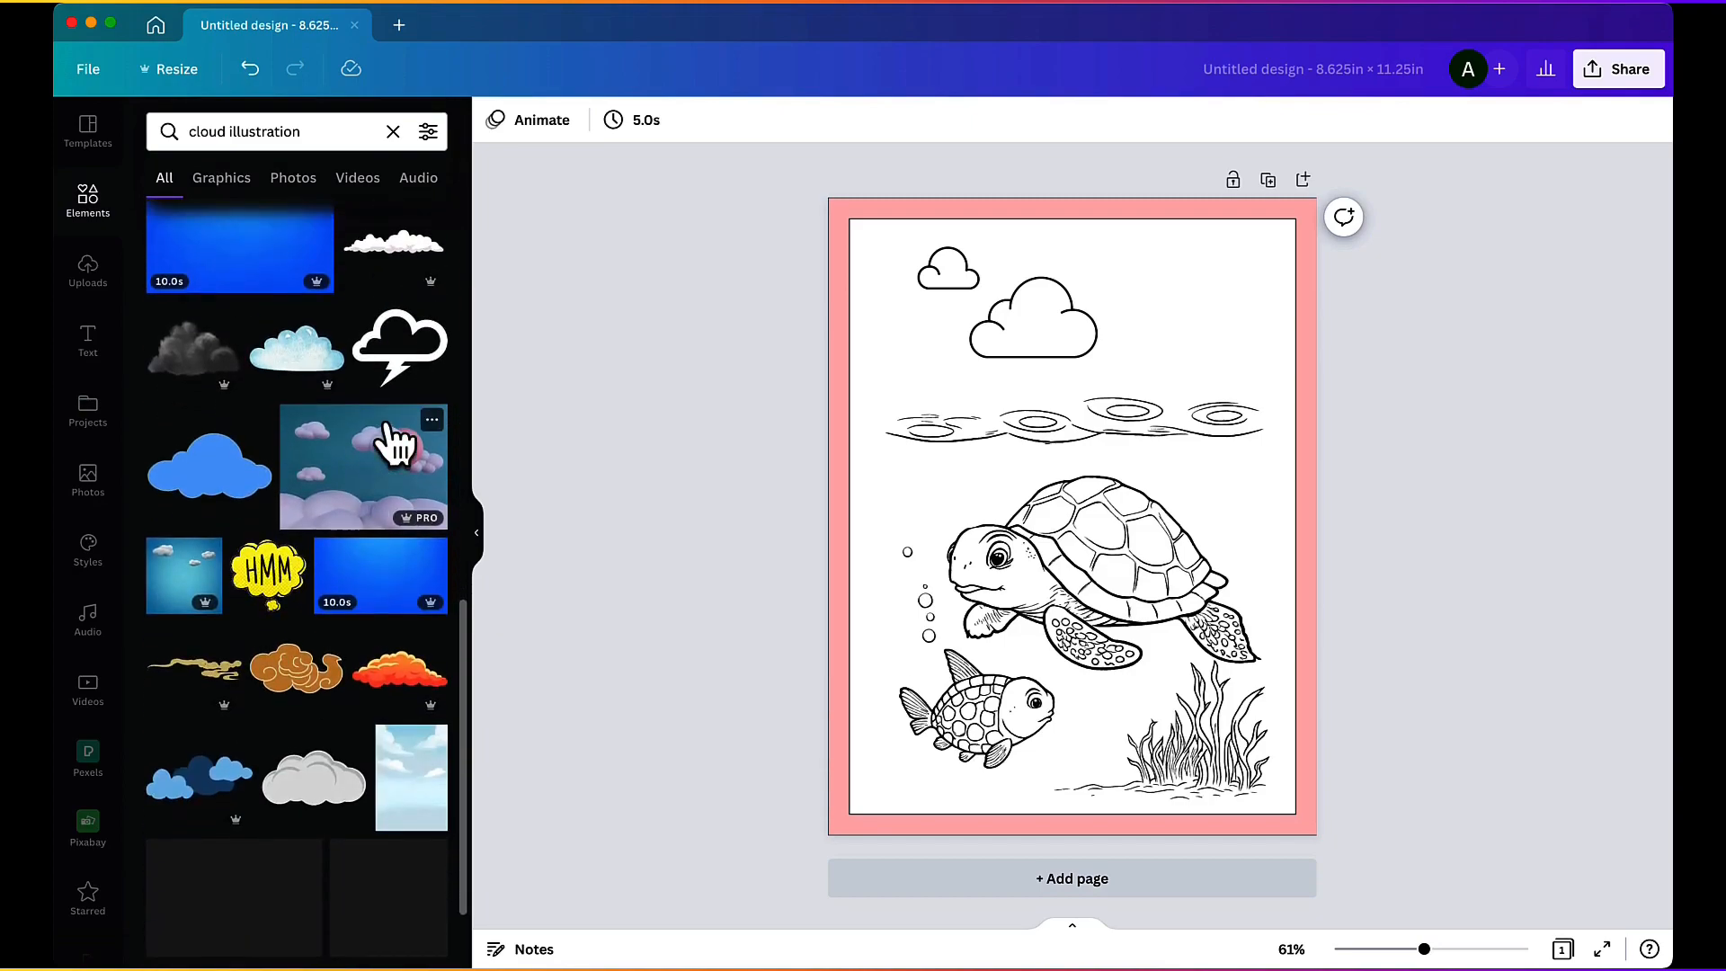
scroll(394, 443, down, 3)
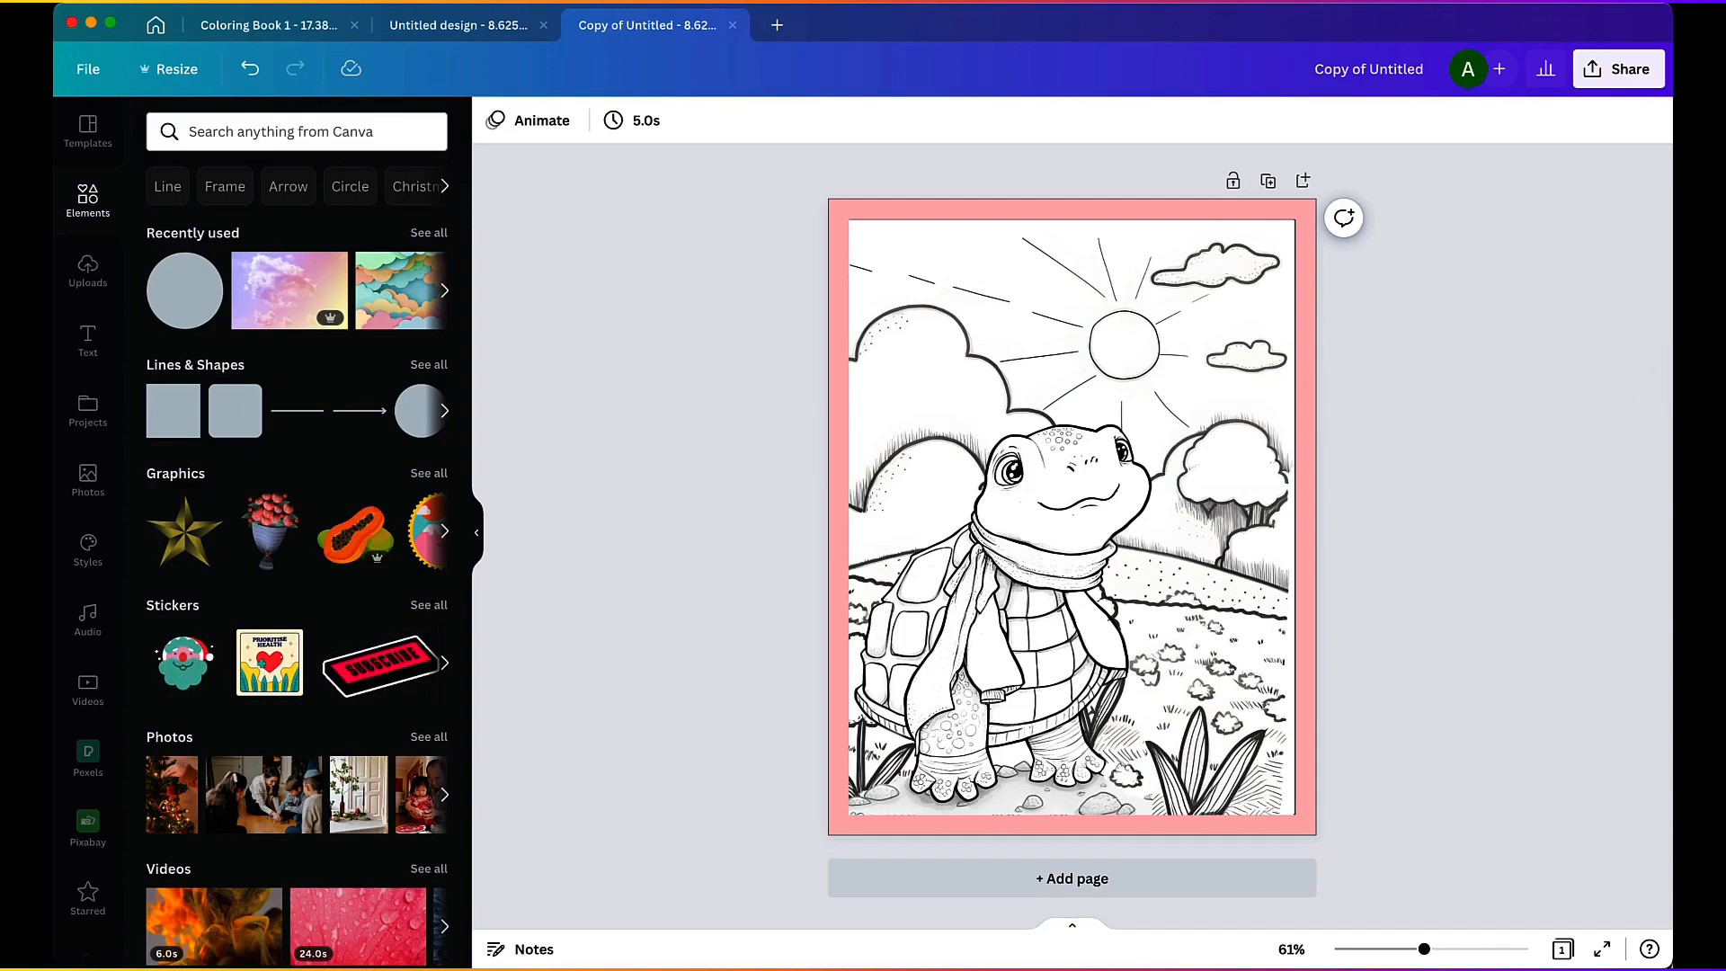
Step: Inspect the scarf turtle image, its image editing options and the separate meadow background image on the page
click(1066, 589)
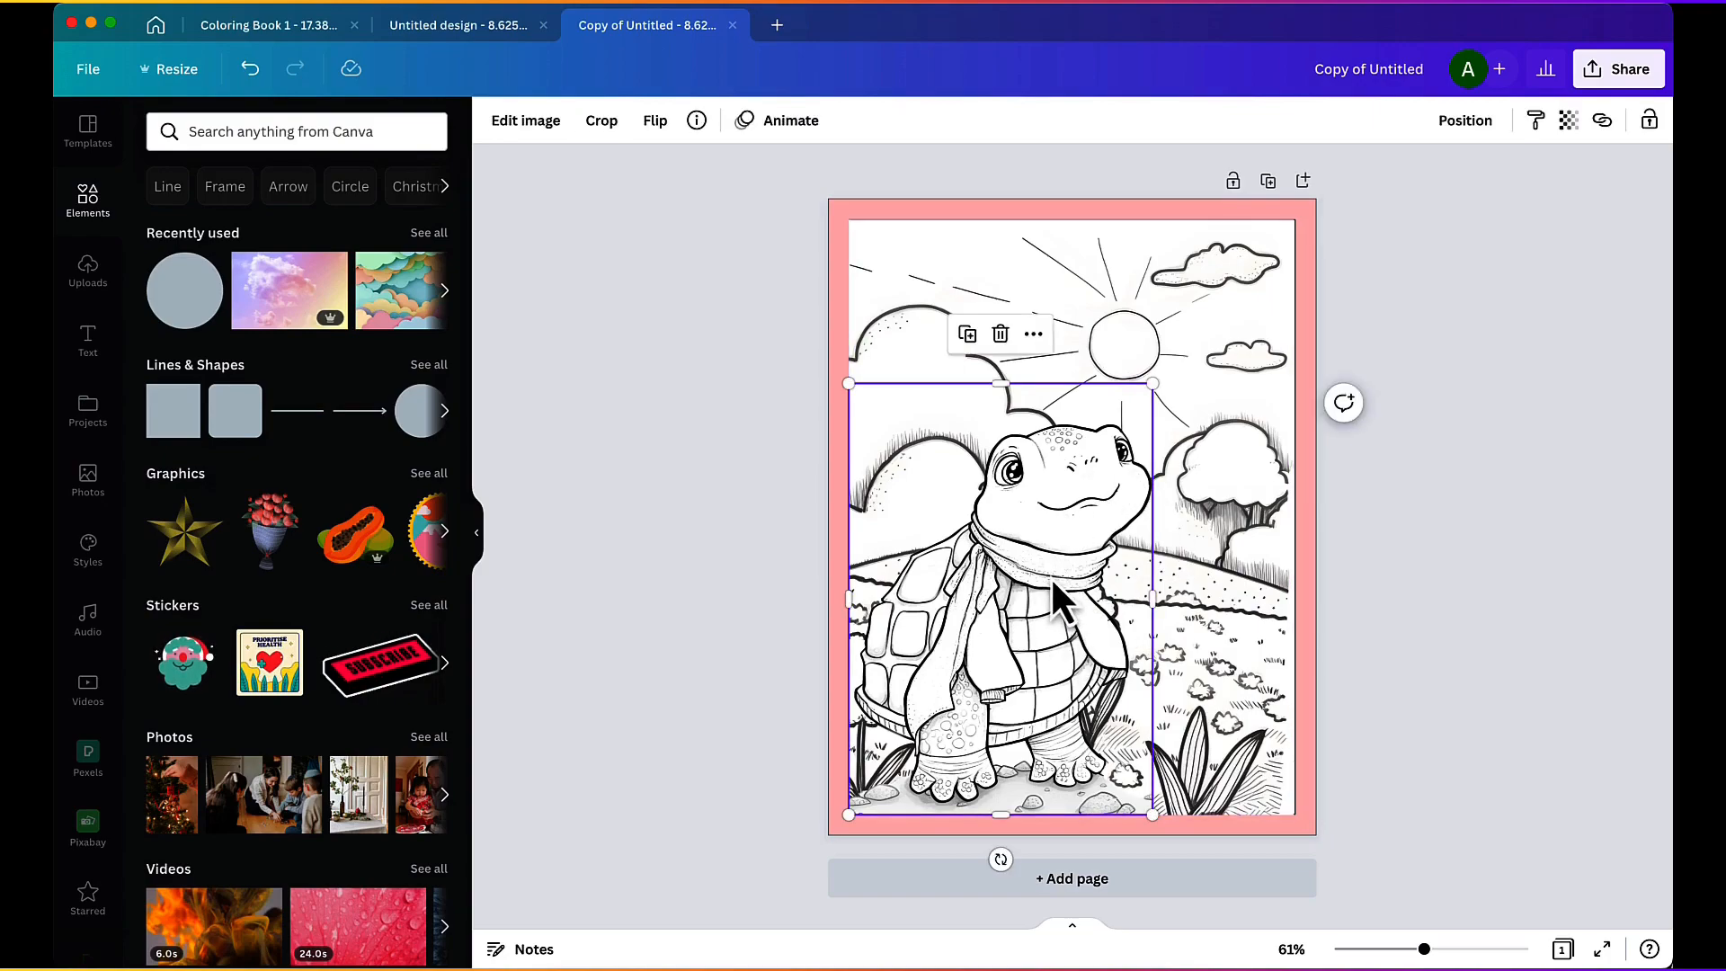
mouse_move(1045, 585)
mouse_down()
mouse_move(1071, 455)
mouse_move(1045, 581)
mouse_up()
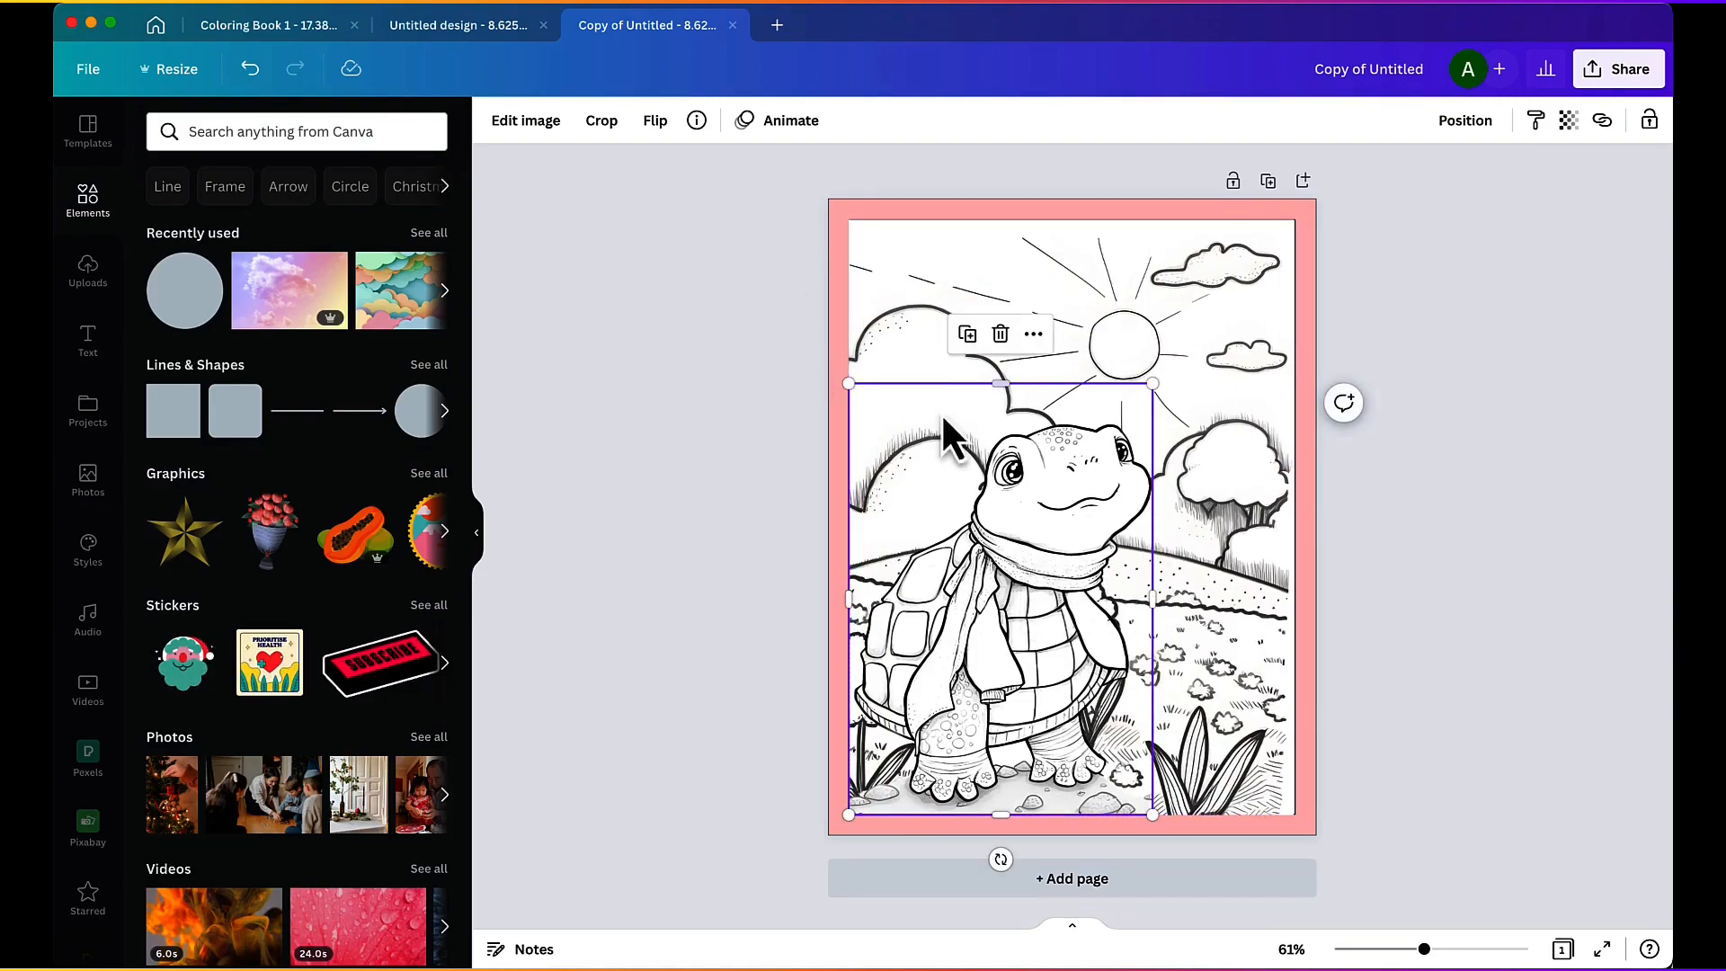
click(524, 123)
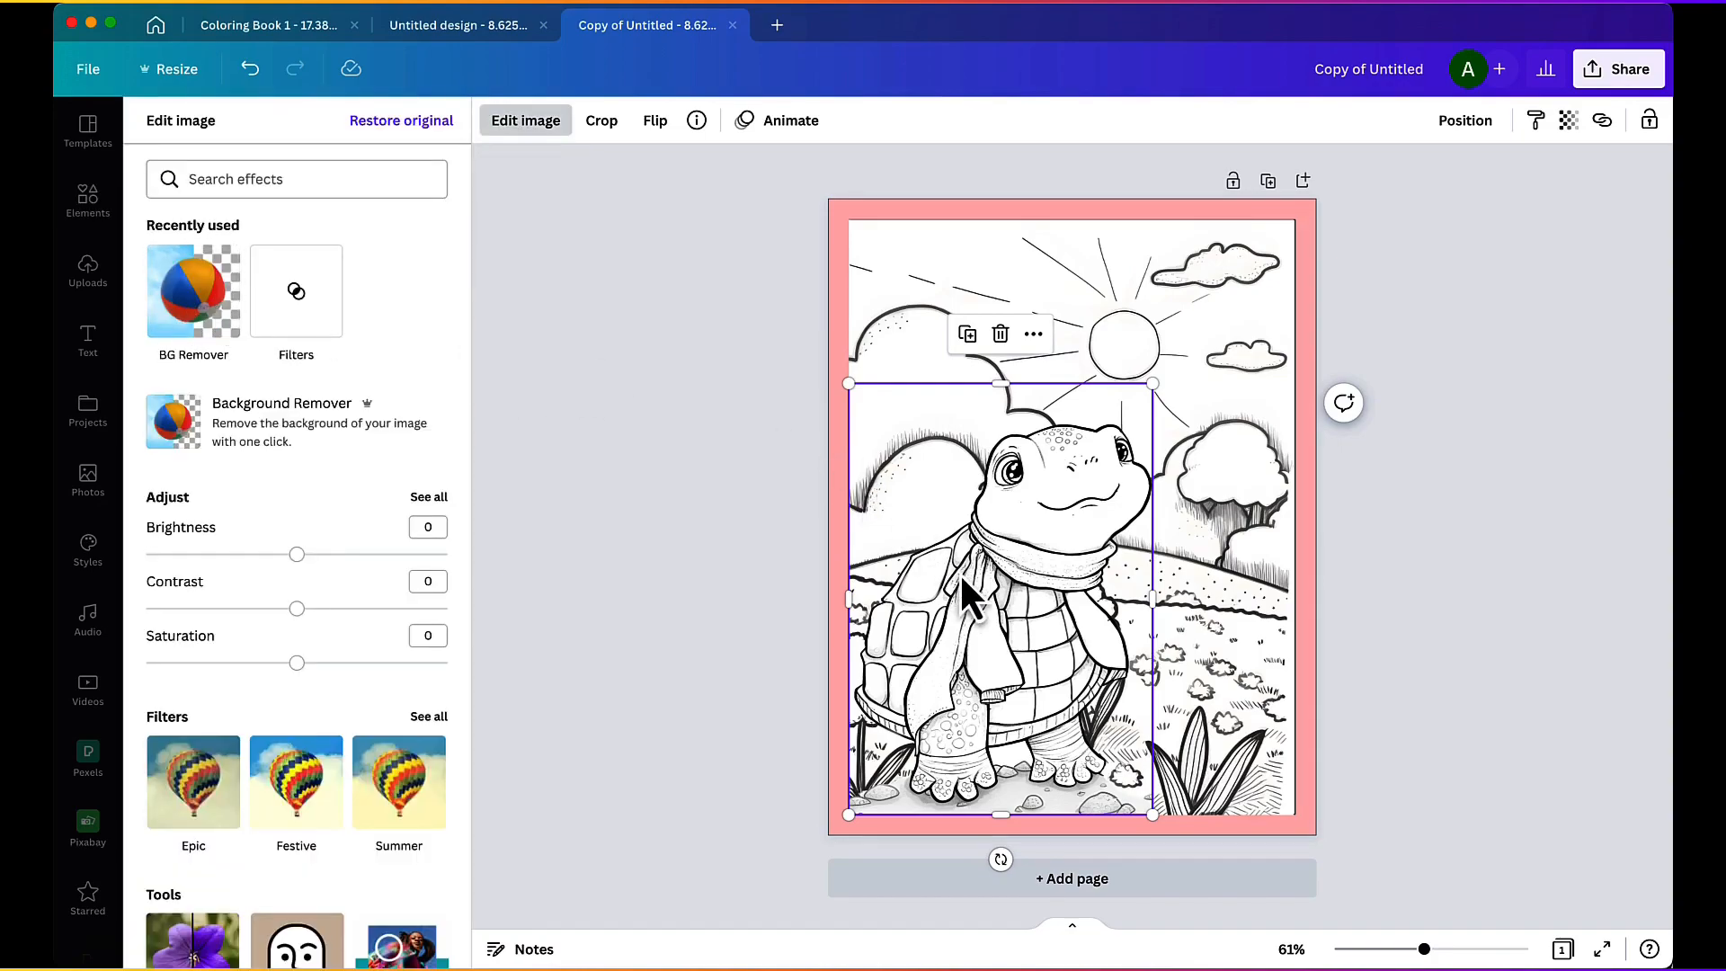
click(1192, 456)
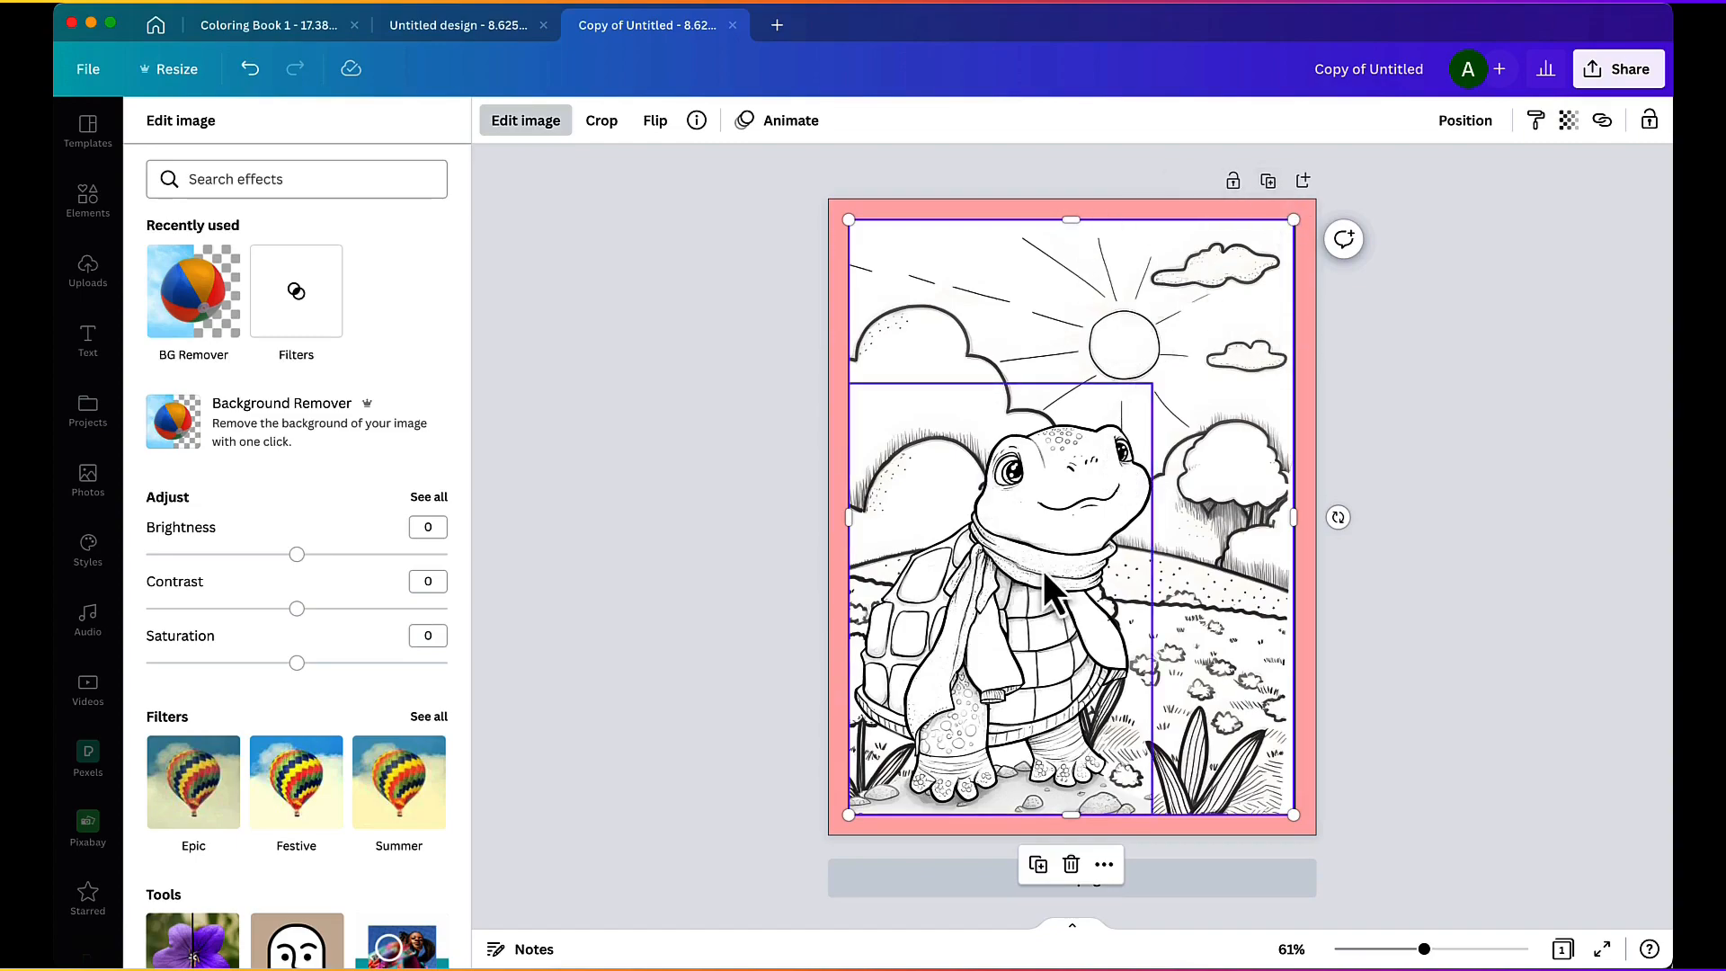
click(1445, 339)
click(1423, 507)
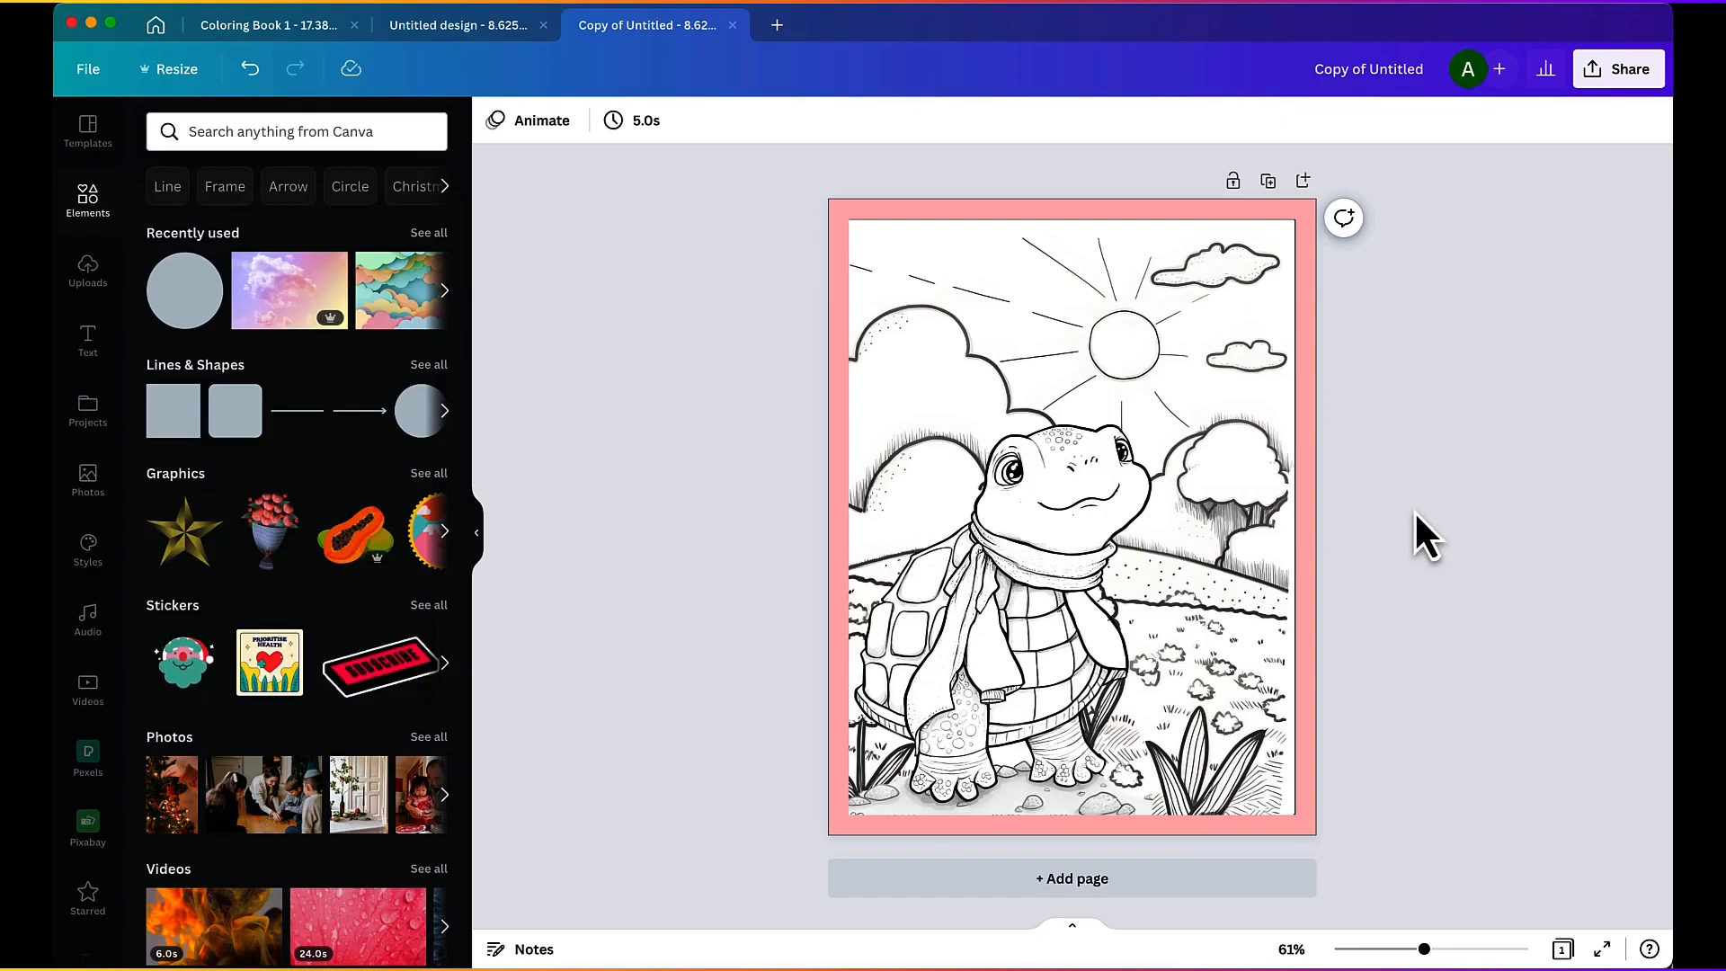
Step: Switch to Discord, view the upscaled flower meadow from niji journey at larger size and open its prompt's reference image link
key(super+Tab)
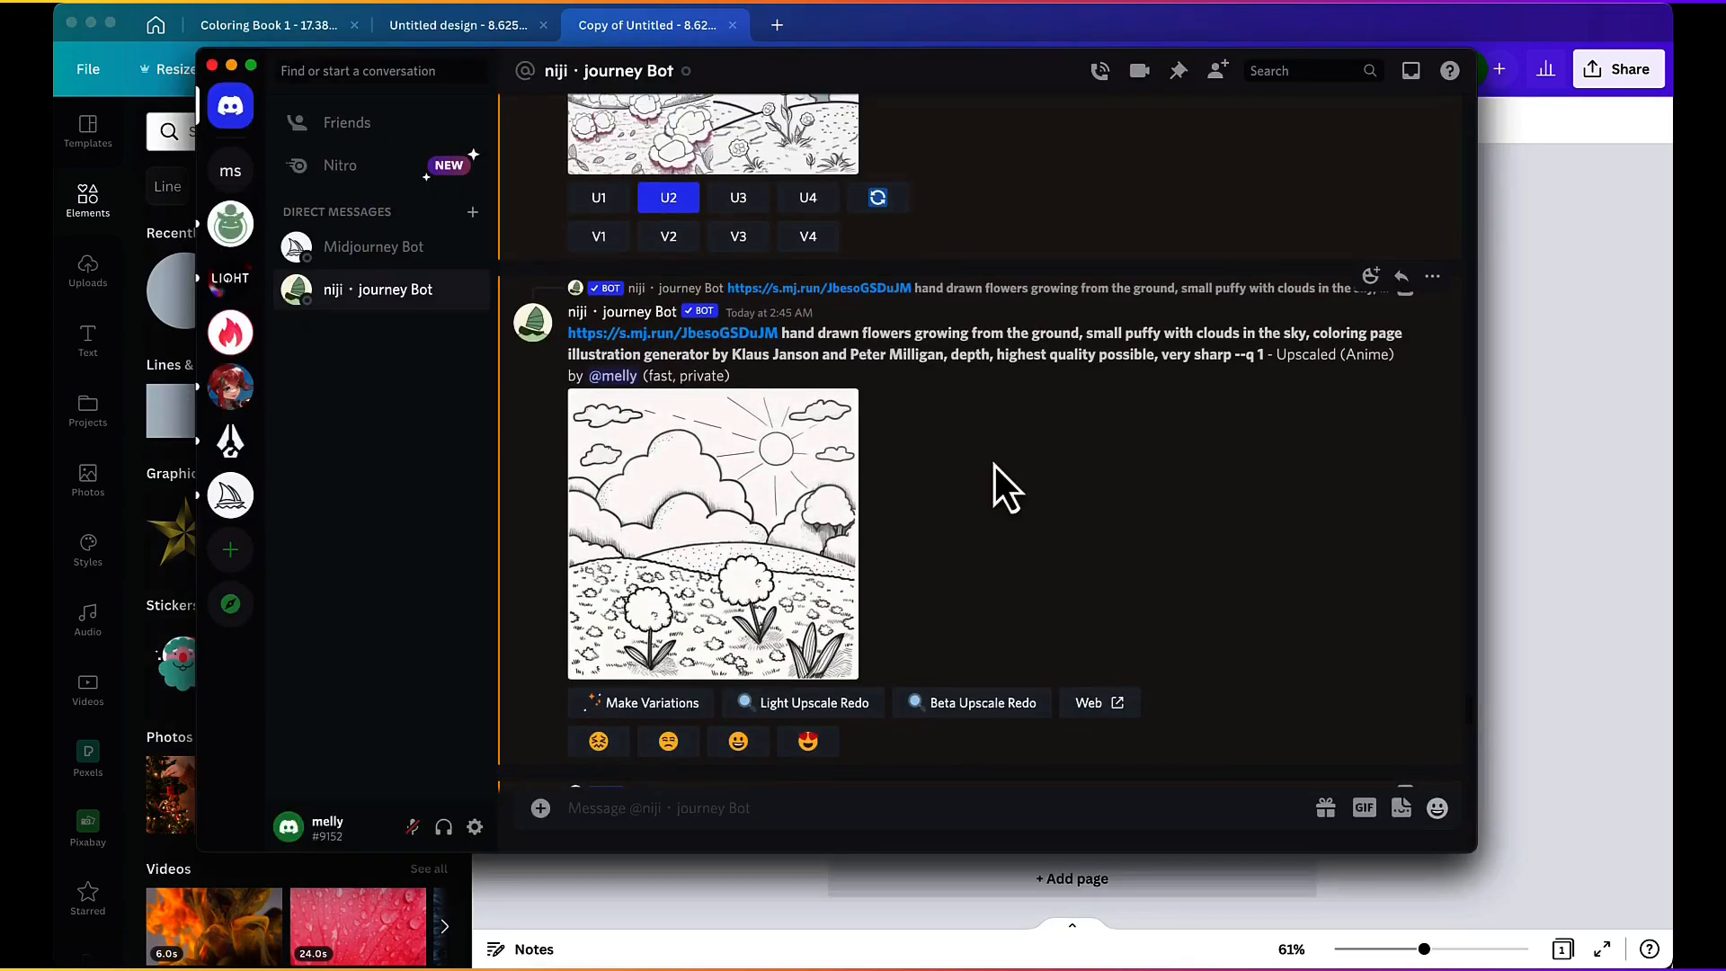
click(696, 467)
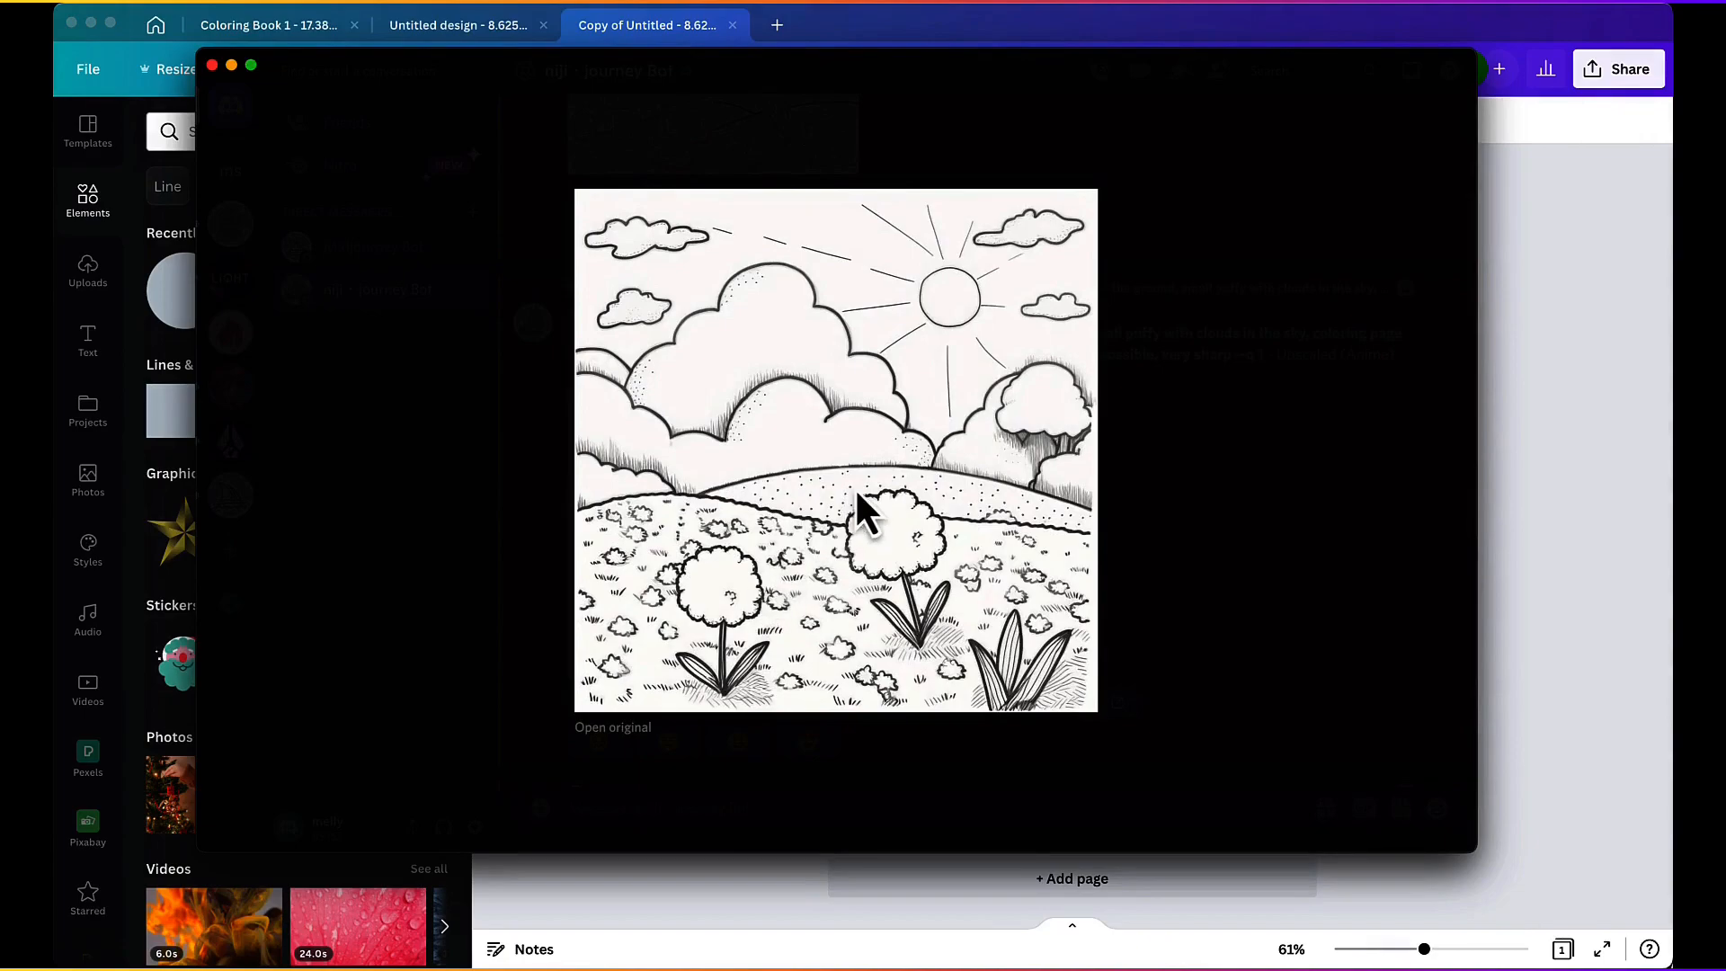
click(1187, 439)
click(749, 336)
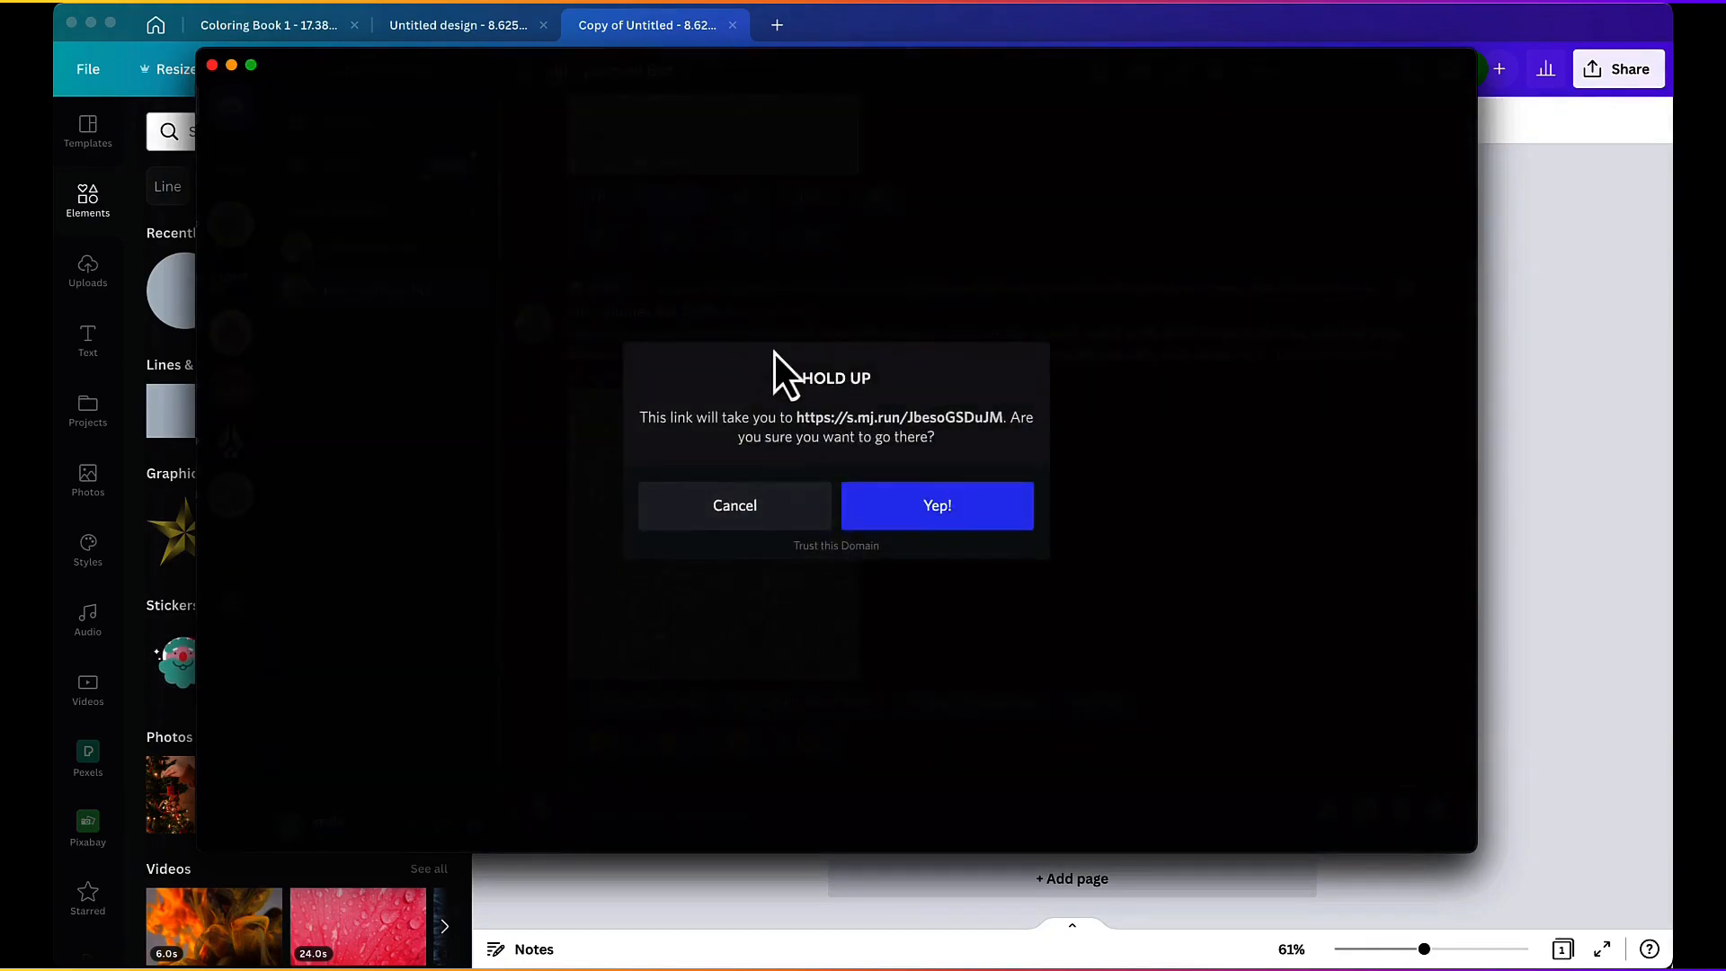
click(926, 509)
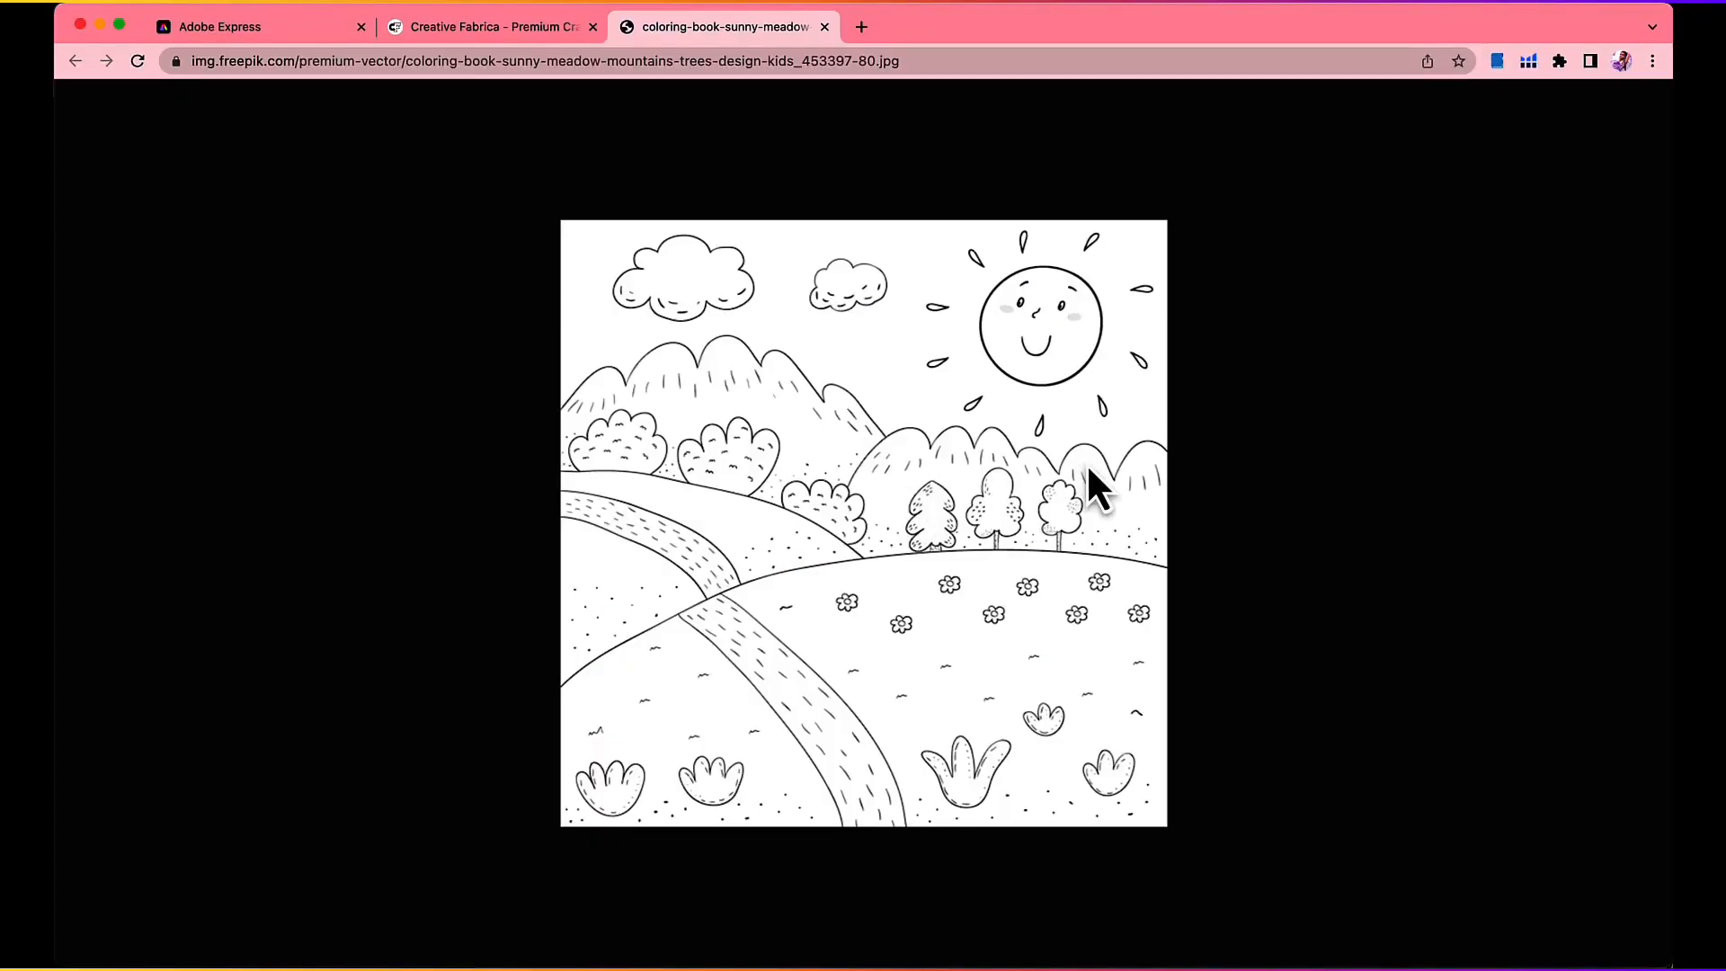
Step: Return to Discord, review the four-image meadow grid and enlarge the upscaled meadow picture again
key(super+Tab)
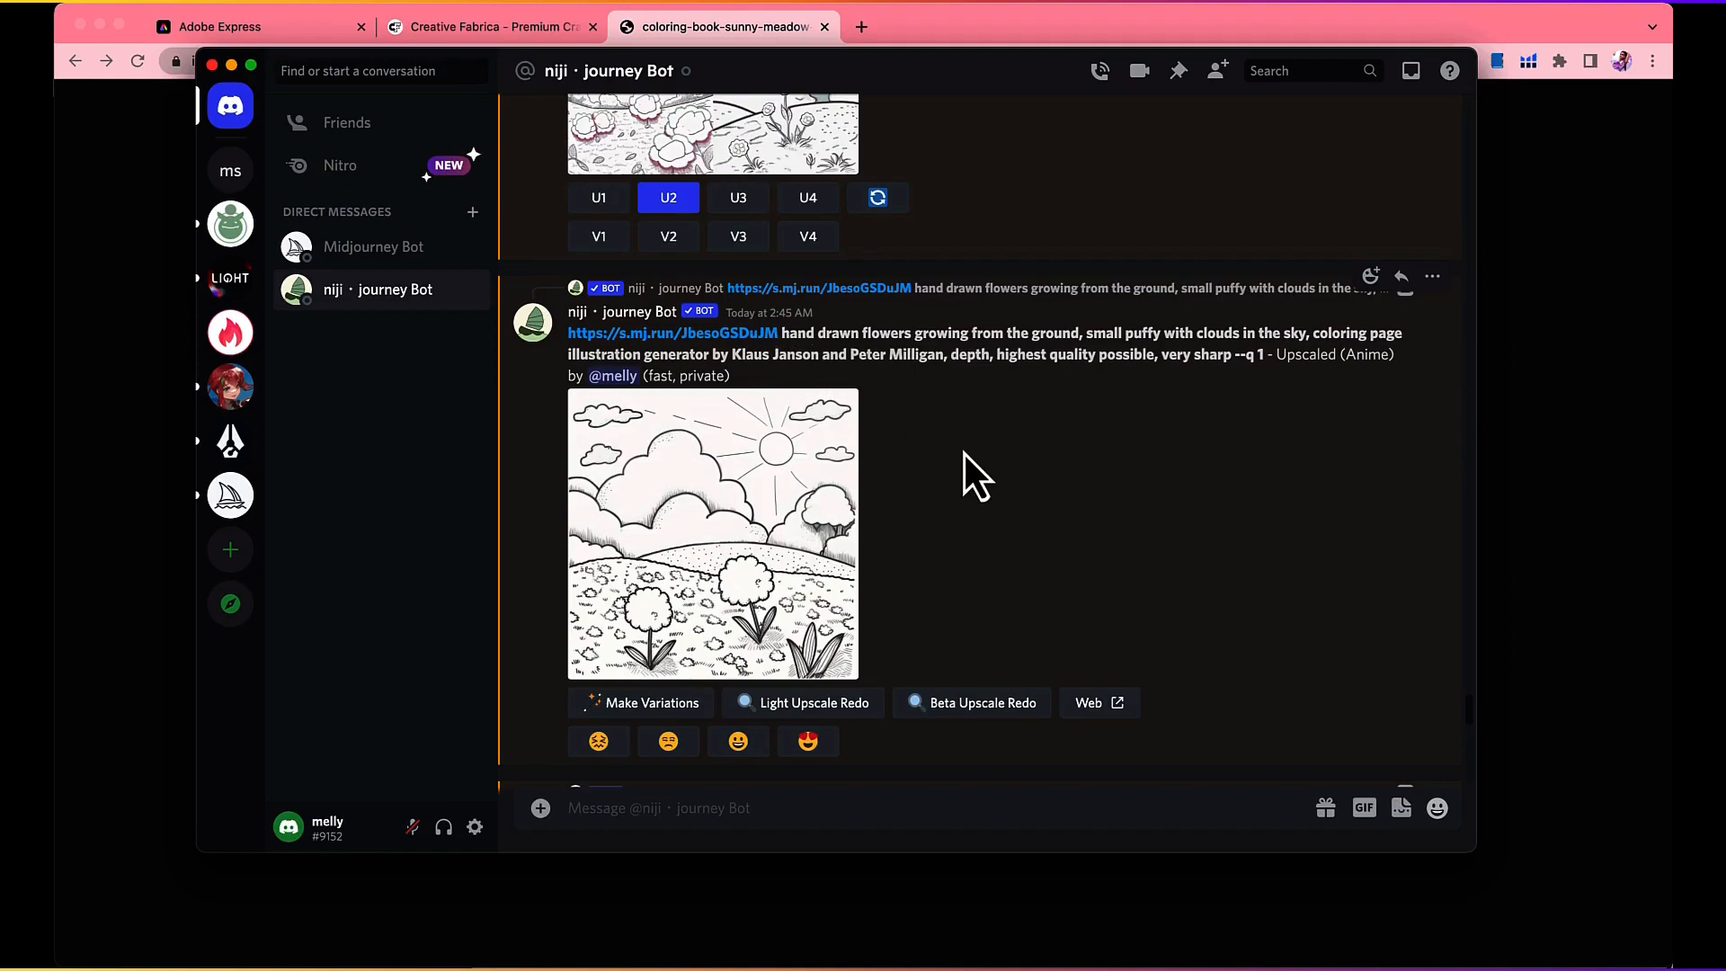
scroll(809, 652, up, 5)
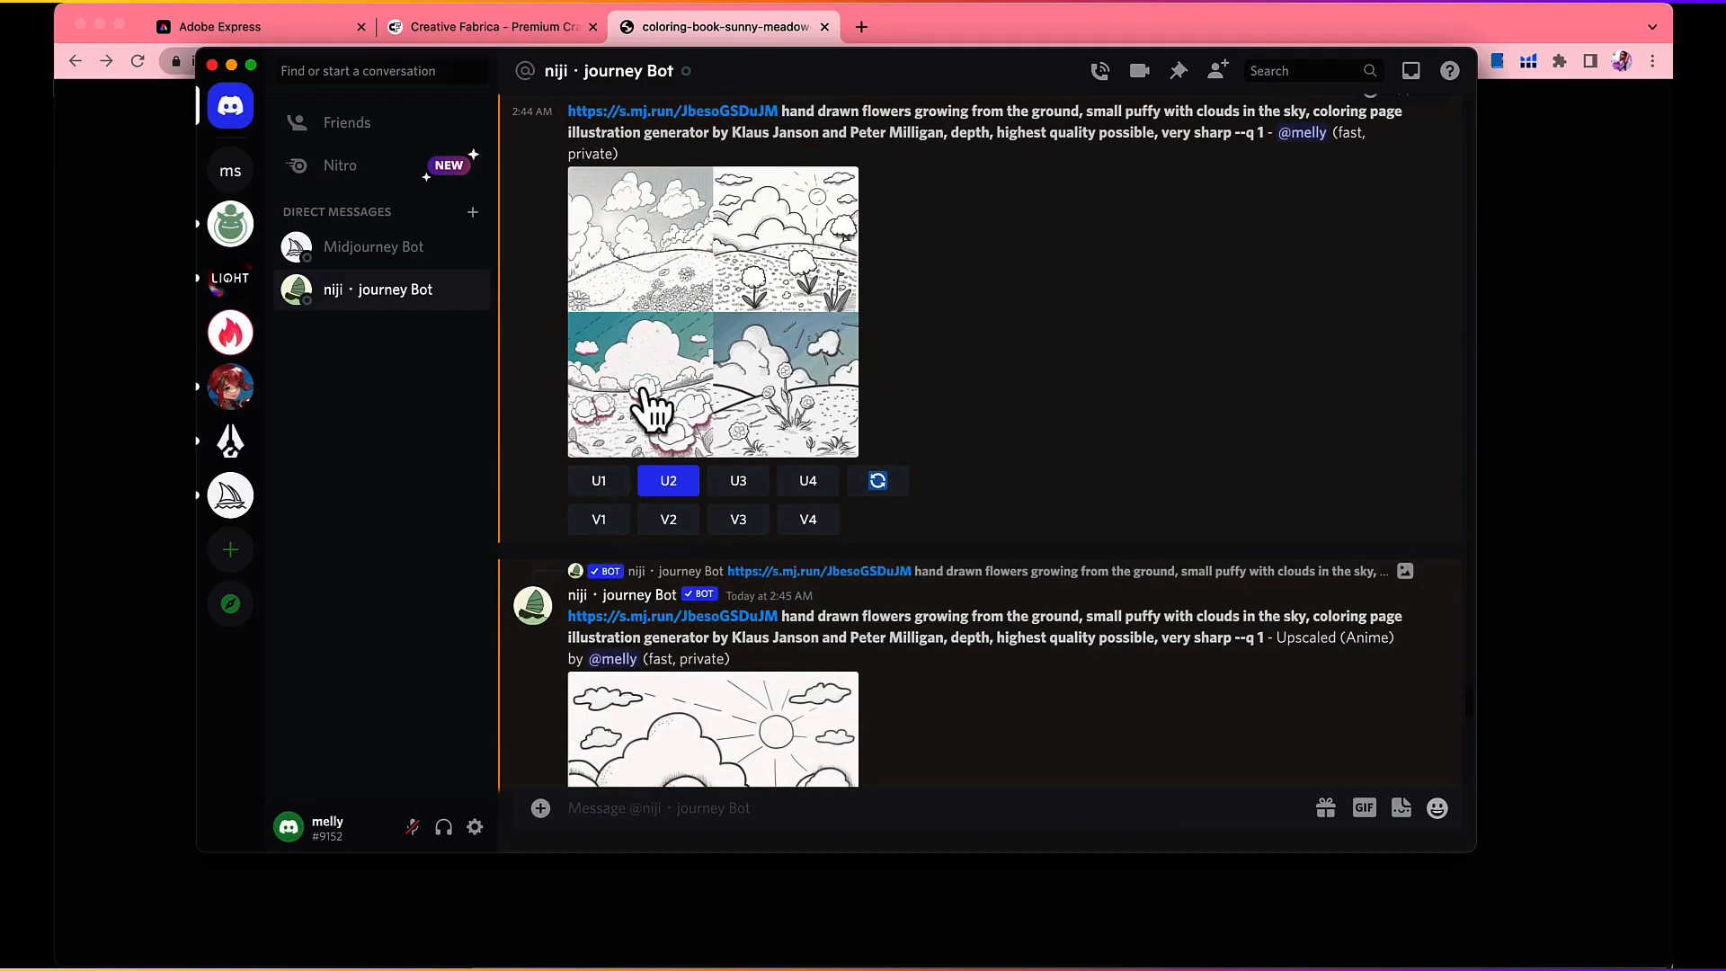
scroll(791, 360, down, 6)
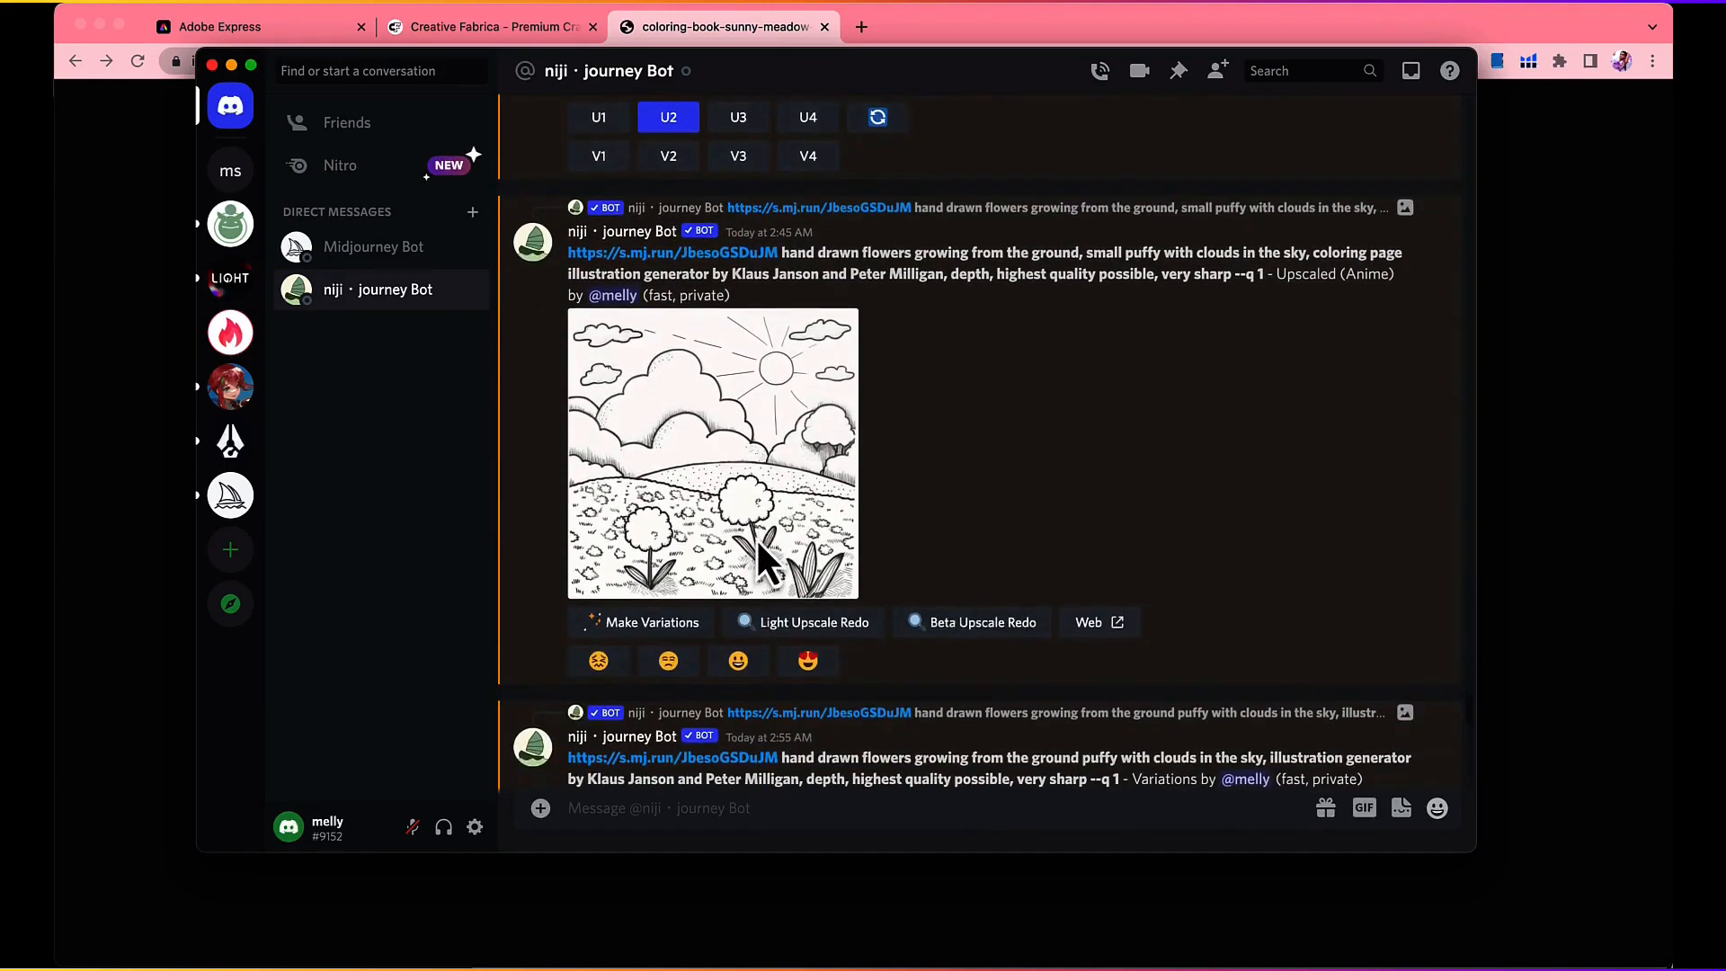
click(747, 470)
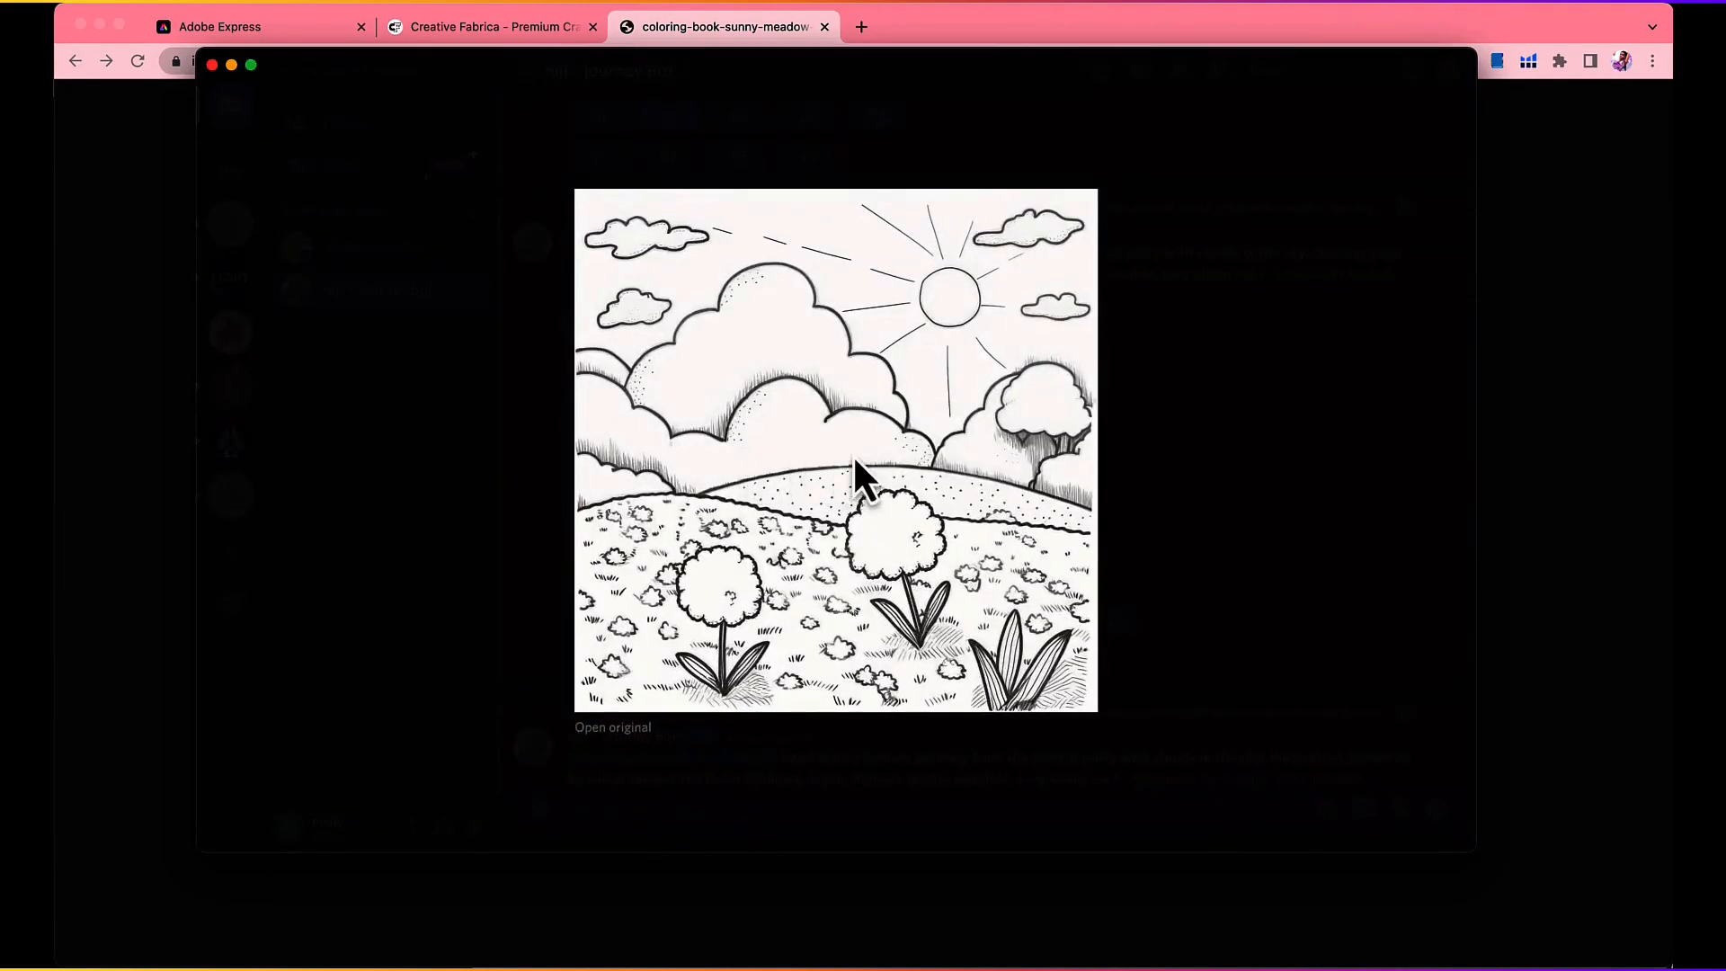
click(1145, 449)
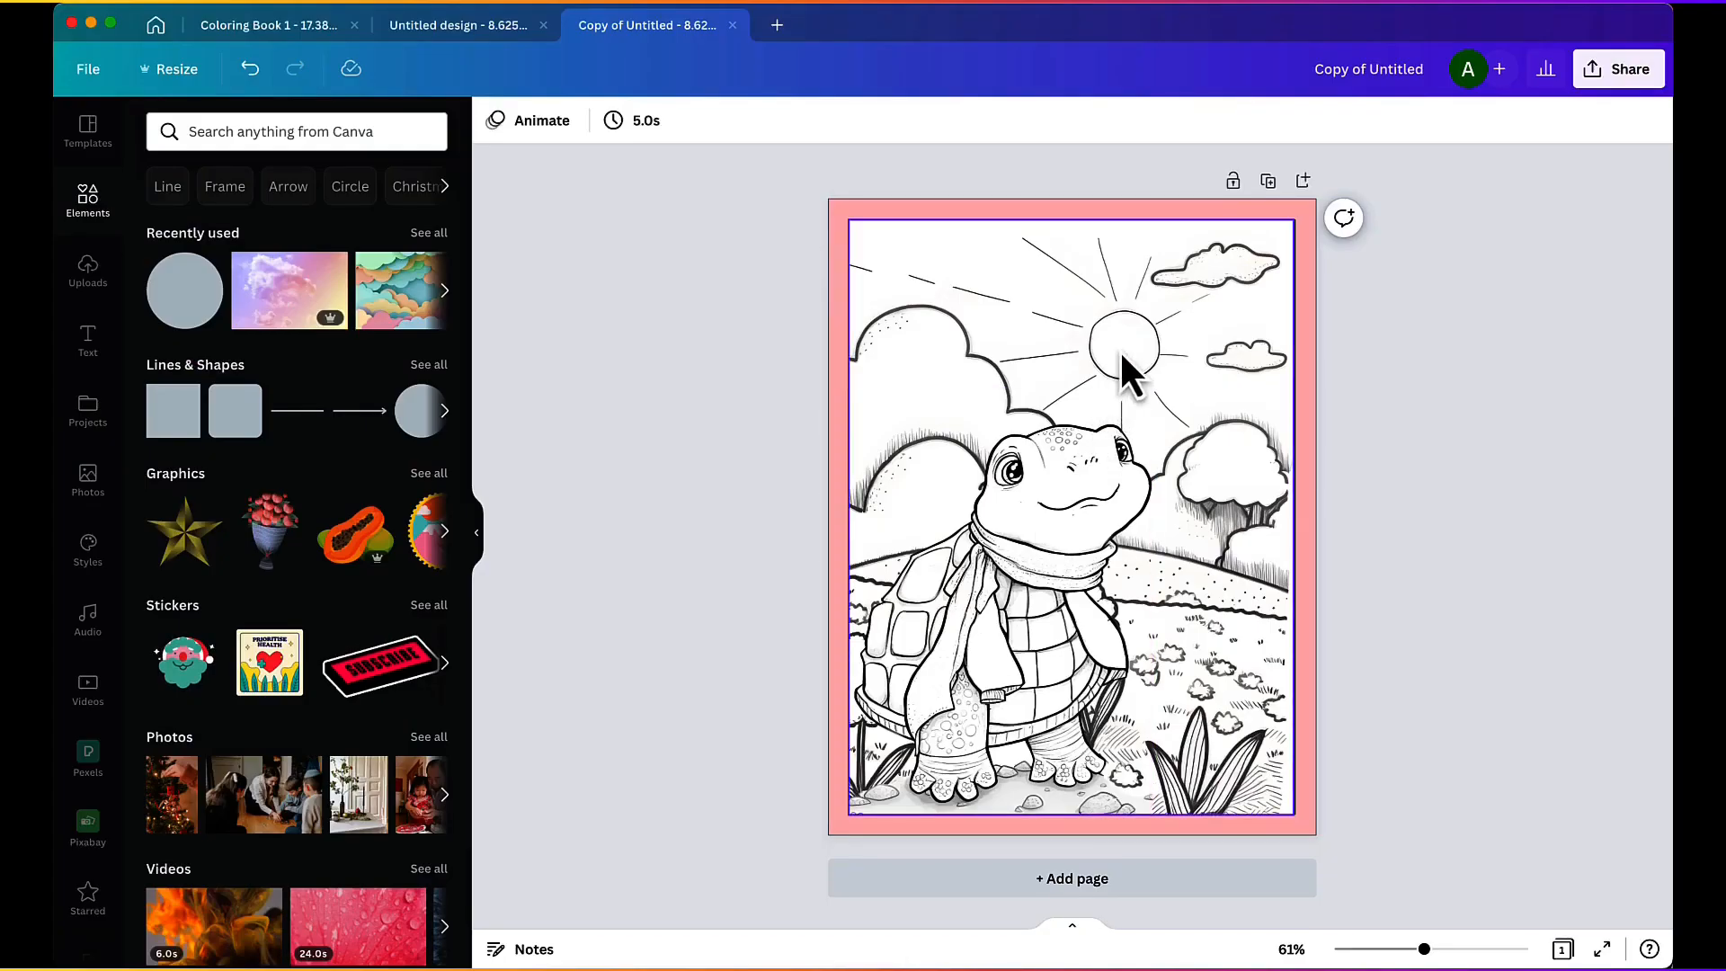
Step: Check the page background in Canva, return to Discord's Midjourney Bot chat and open the first reference link of the yellow scarf turtle prompt
click(1125, 340)
click(1077, 955)
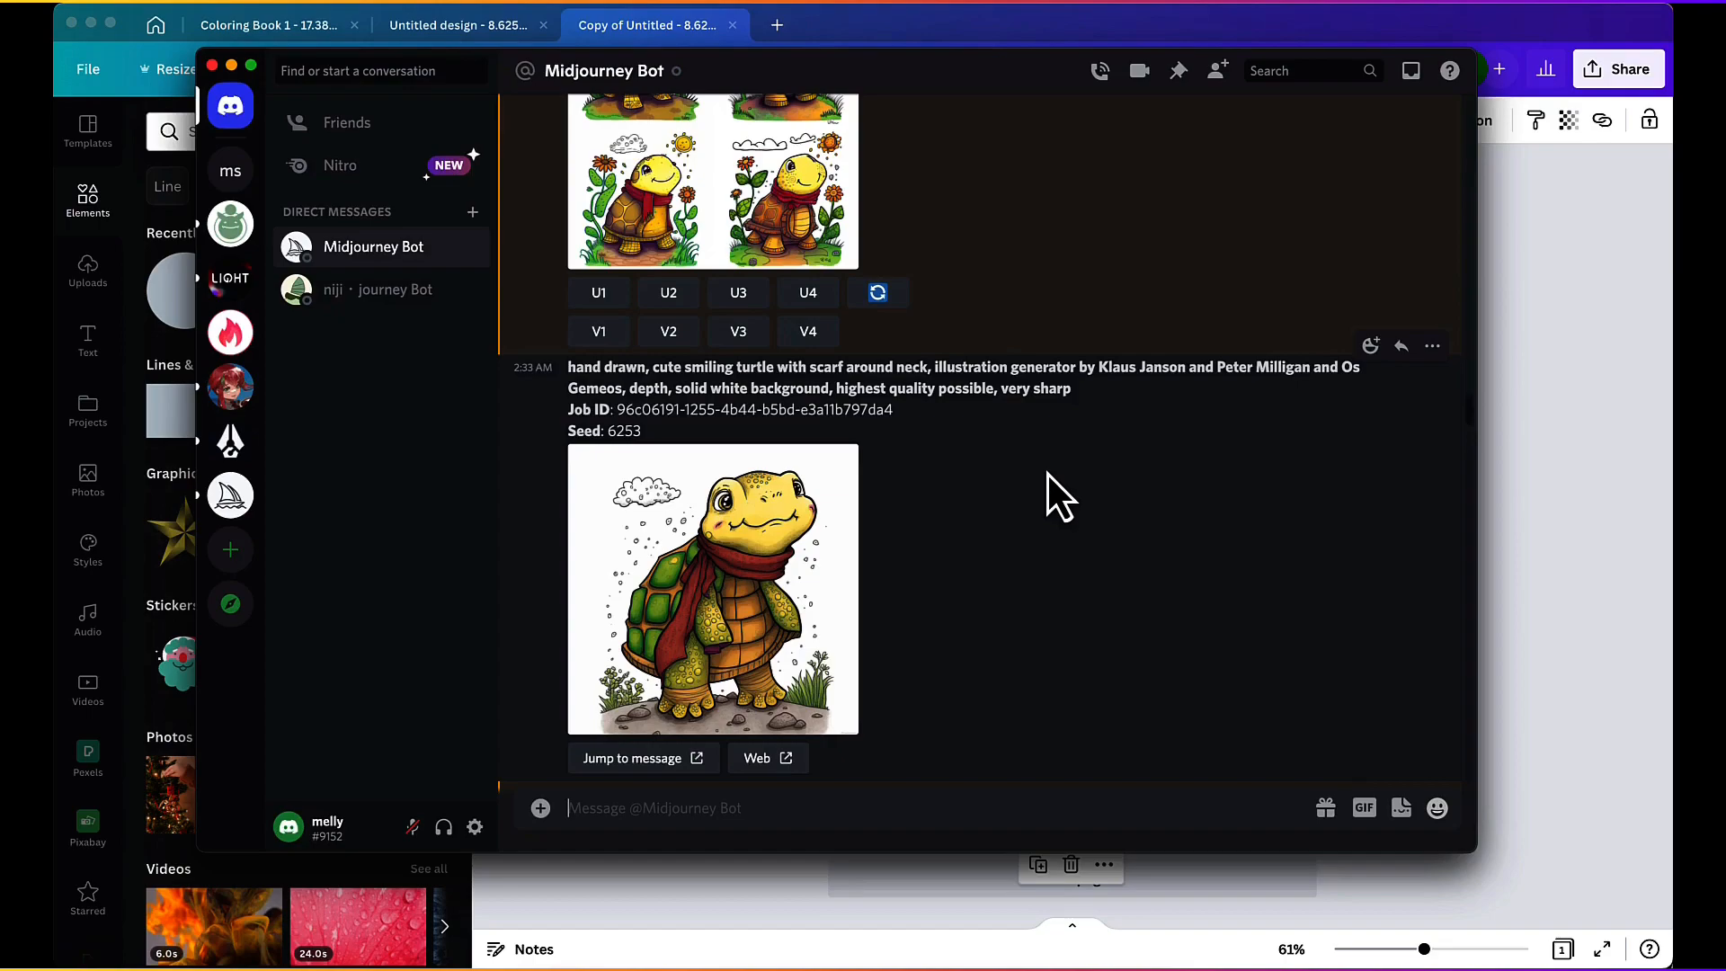
scroll(1048, 473, down, 1)
scroll(1048, 473, up, 3)
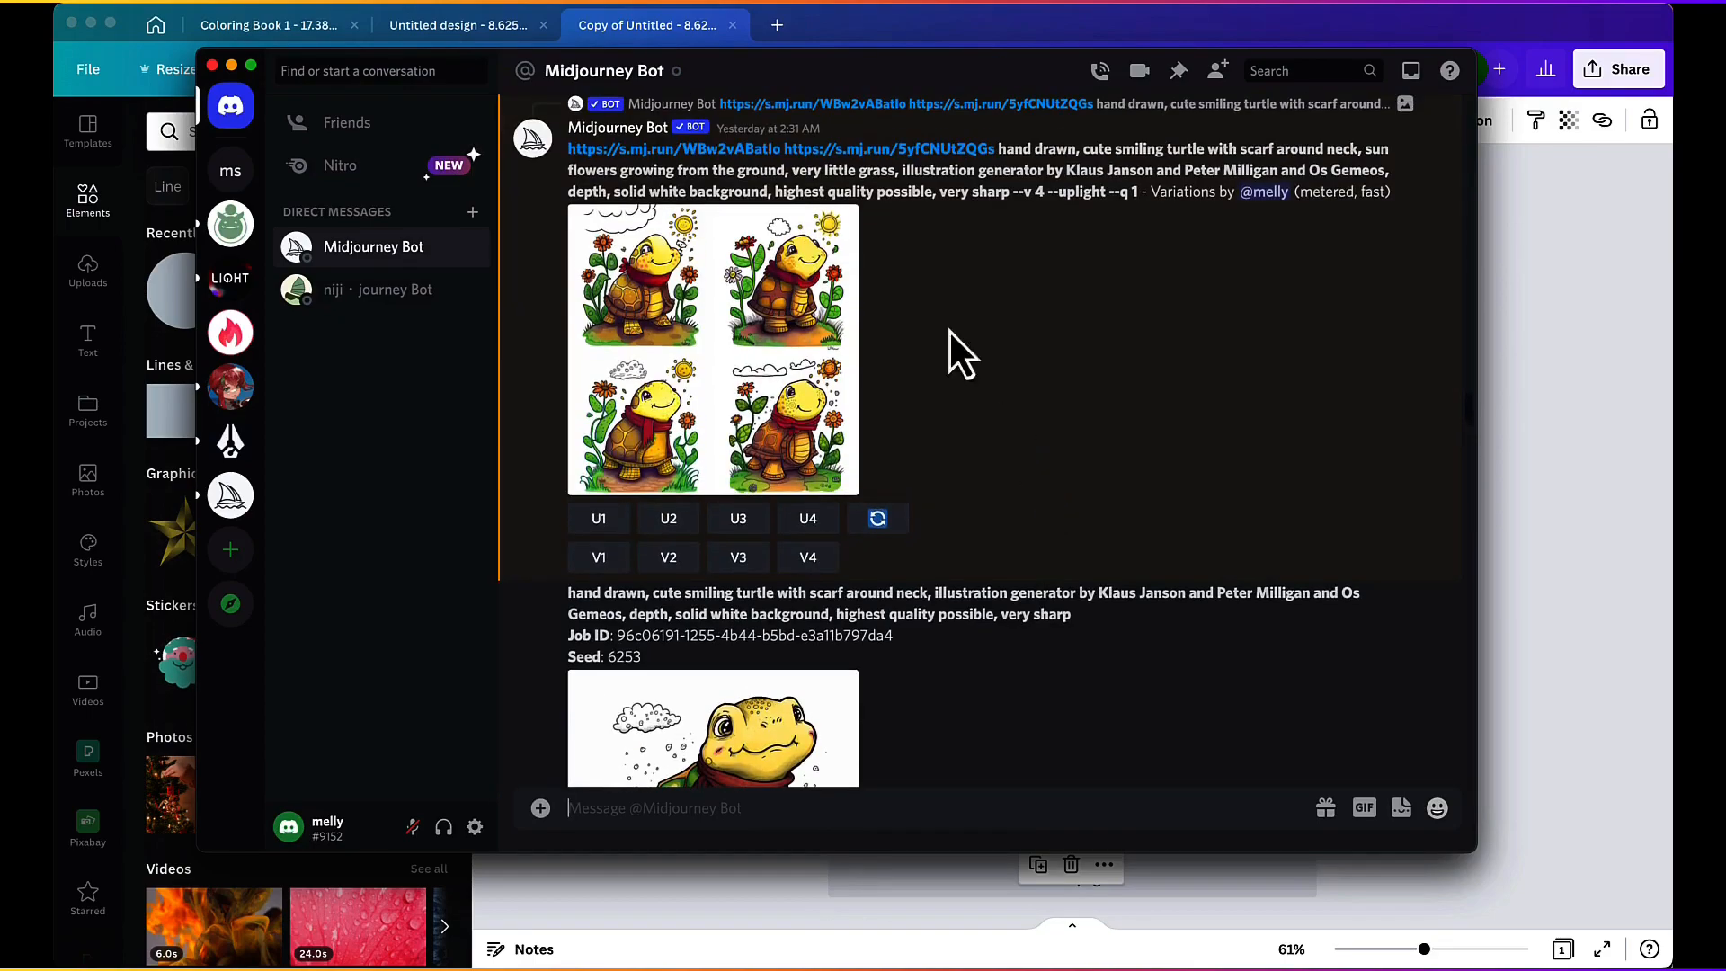
scroll(935, 272, up, 1)
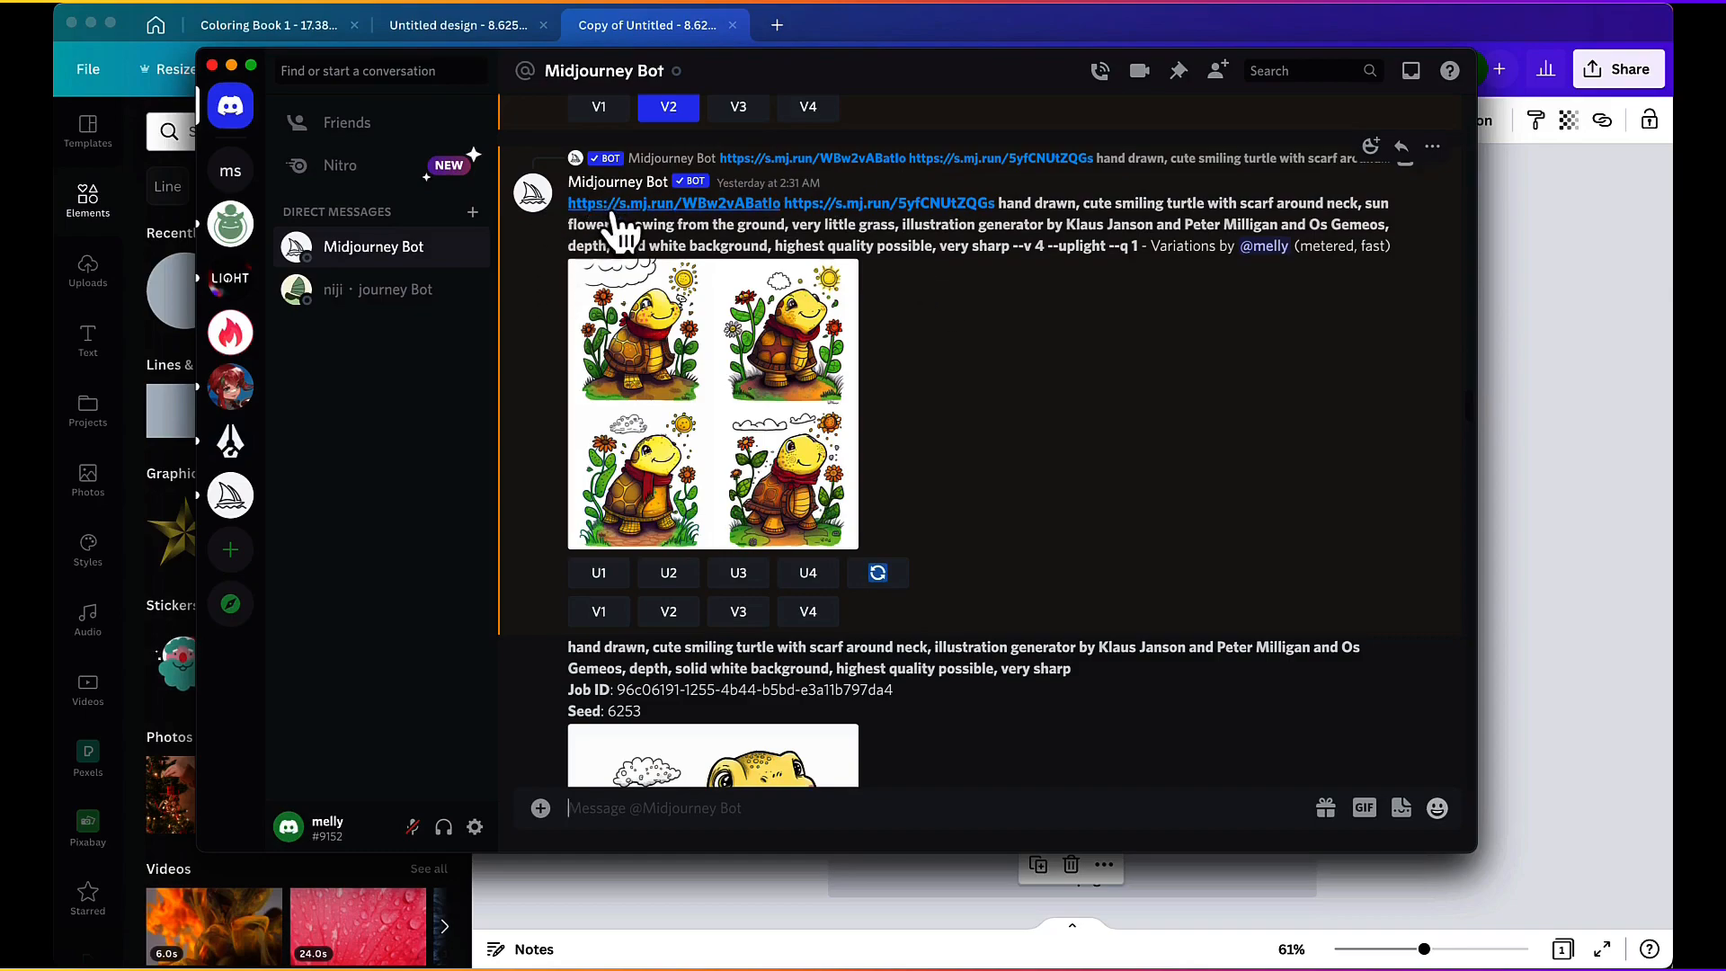
click(692, 205)
click(928, 509)
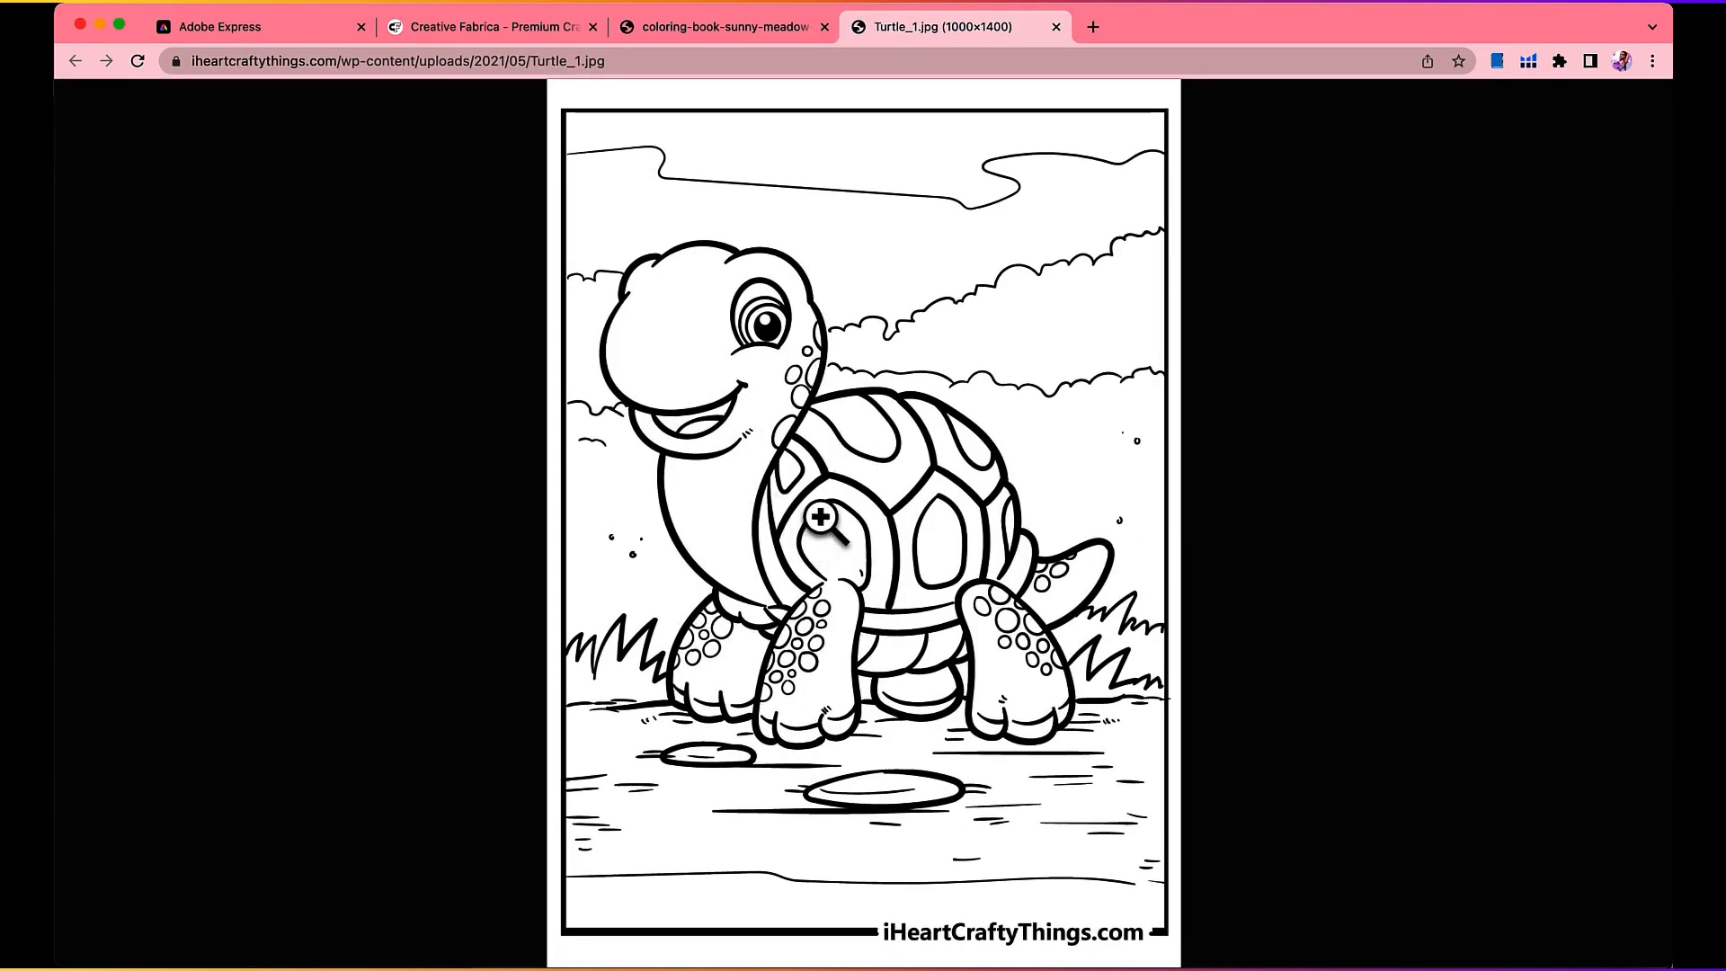
Step: Return to Discord and review the earlier scarf turtle generations back to the colored grid with the U3 upscale
click(999, 969)
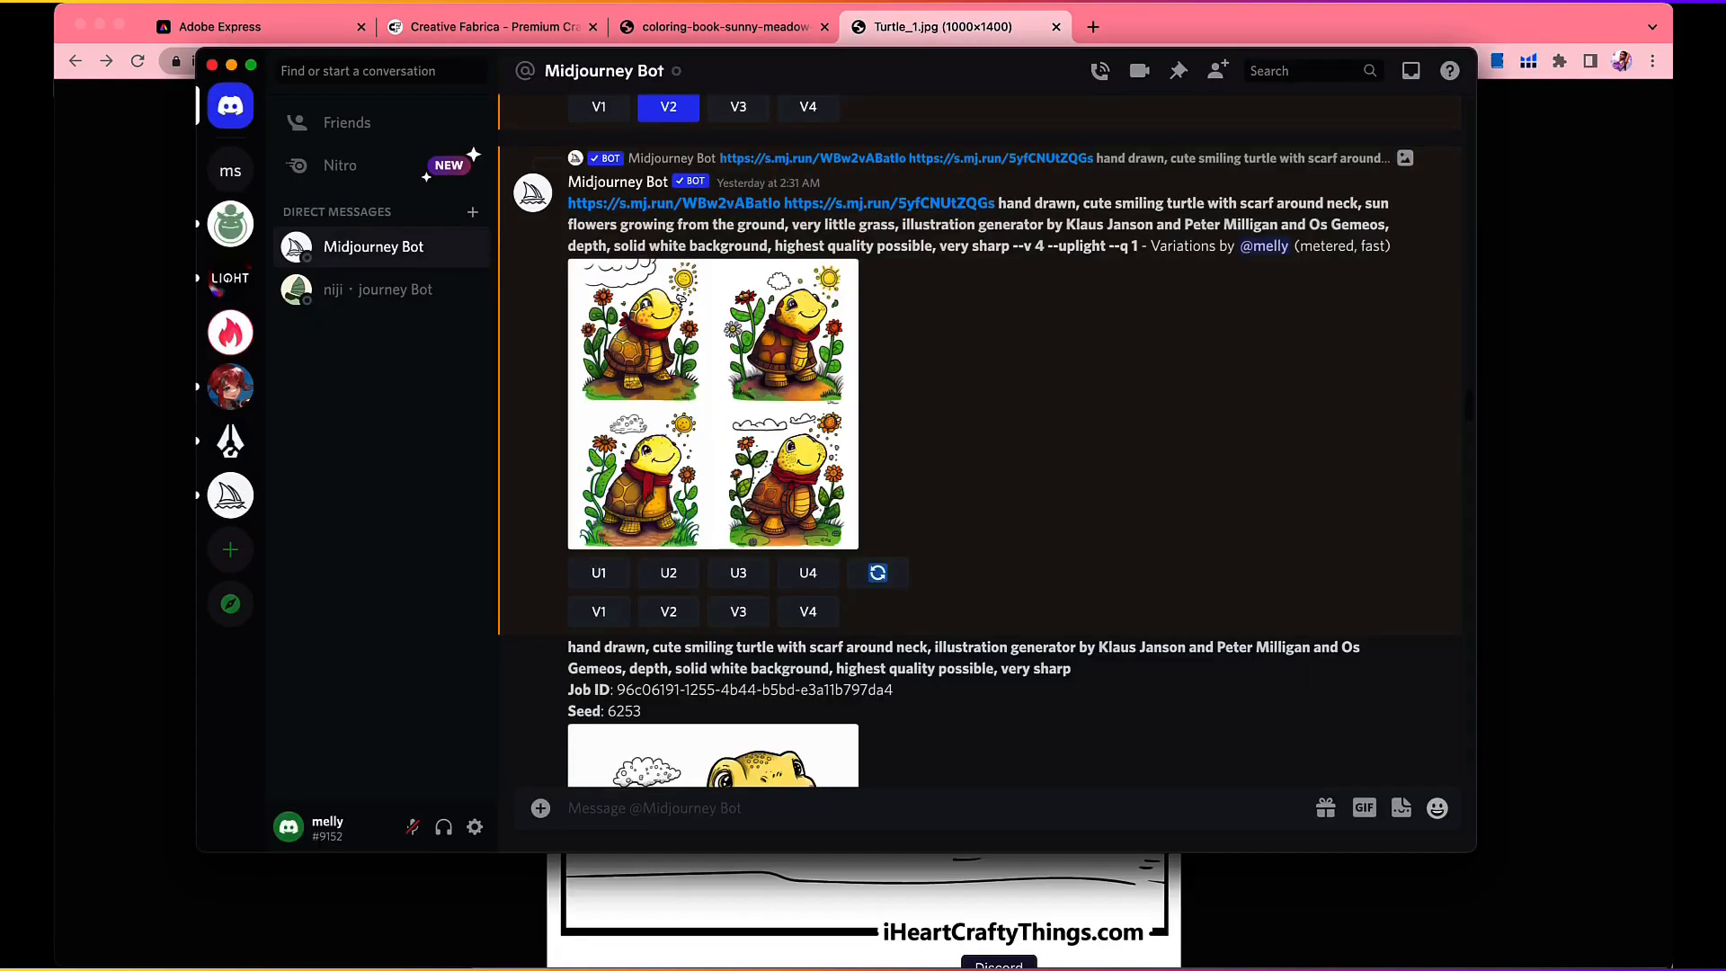
scroll(940, 301, up, 10)
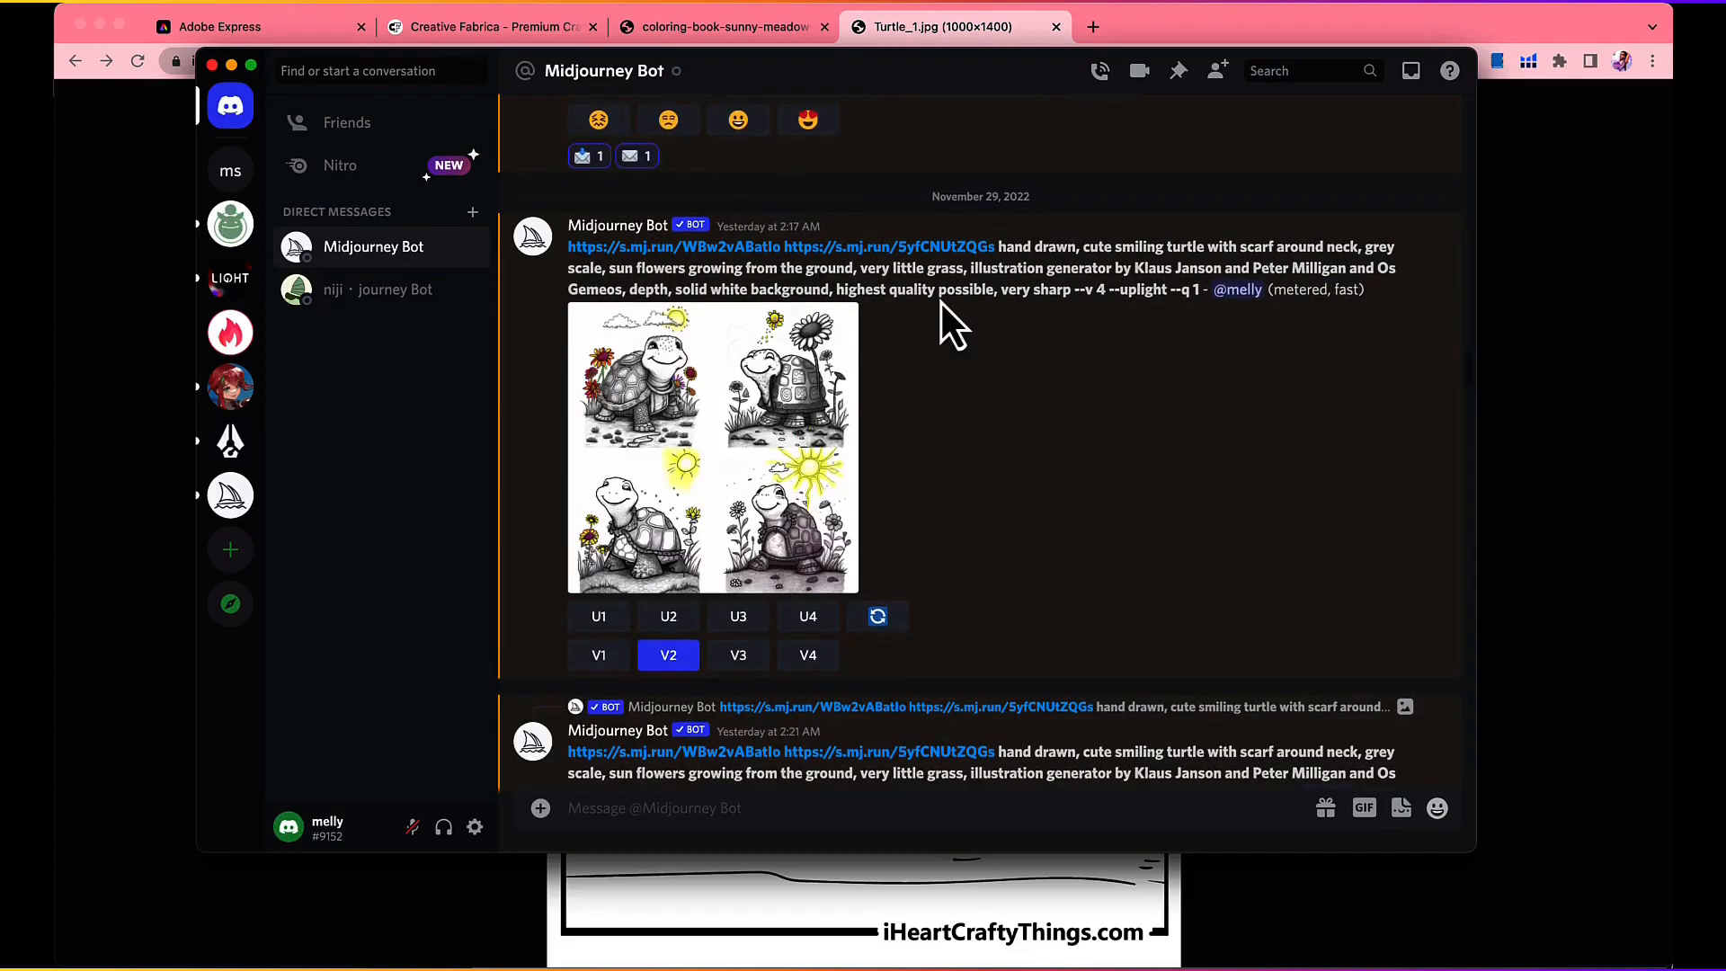
scroll(942, 327, up, 5)
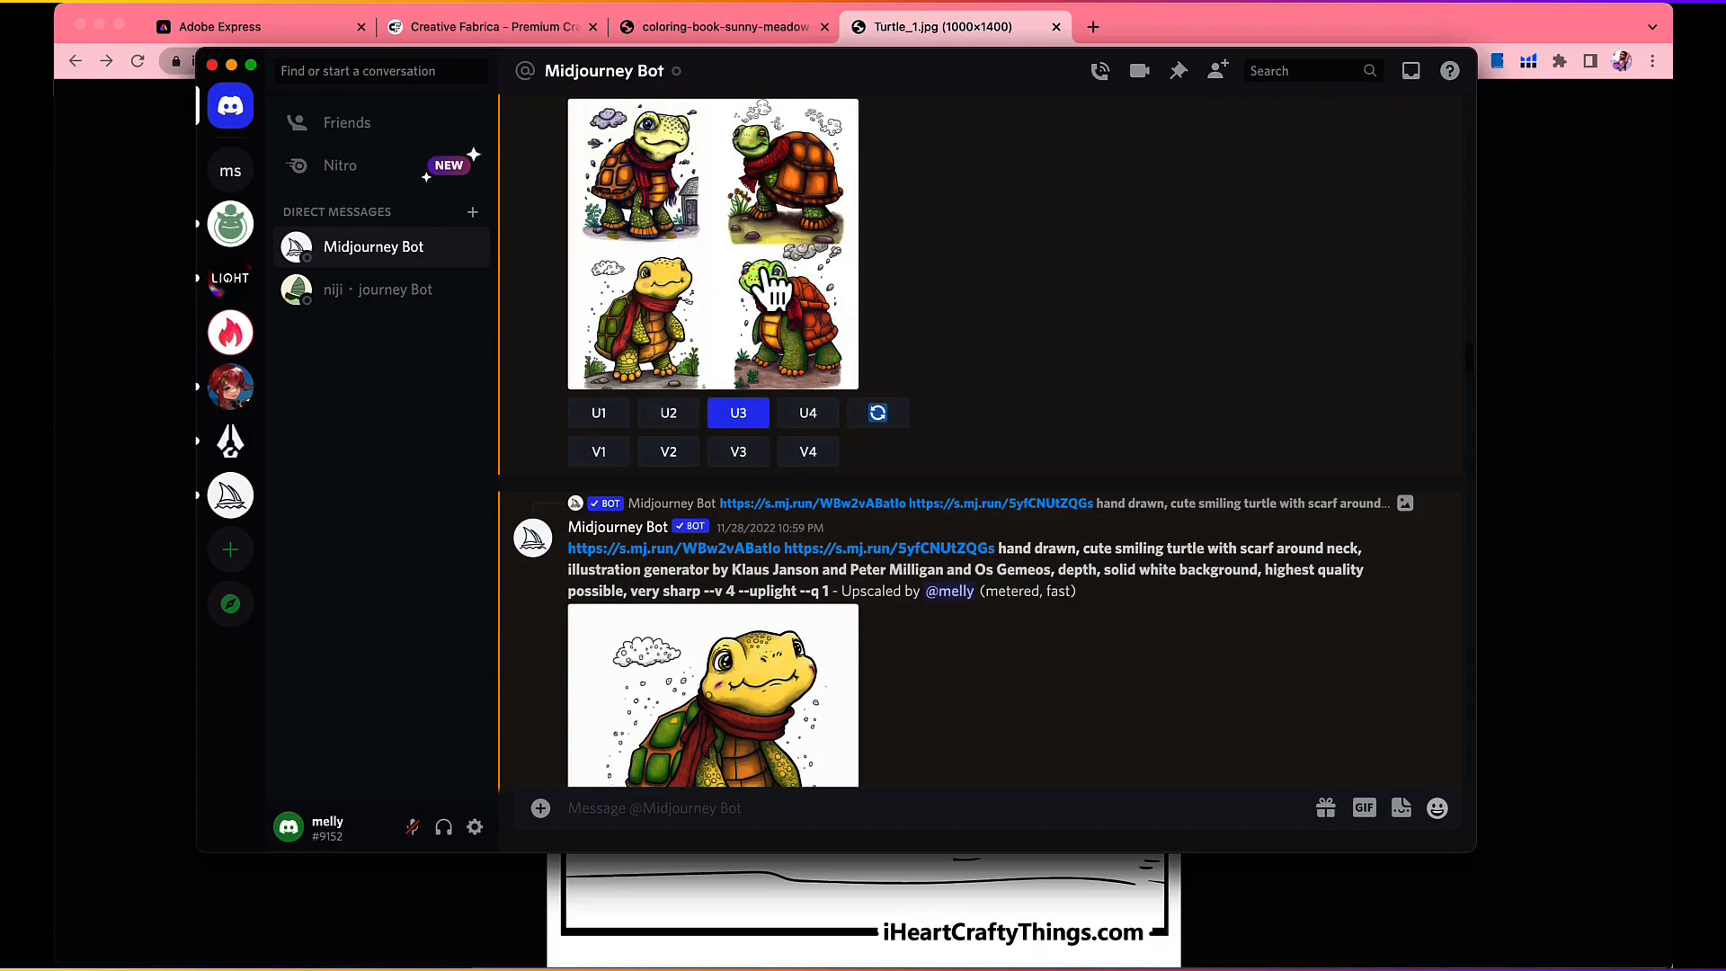
scroll(646, 310, up, 3)
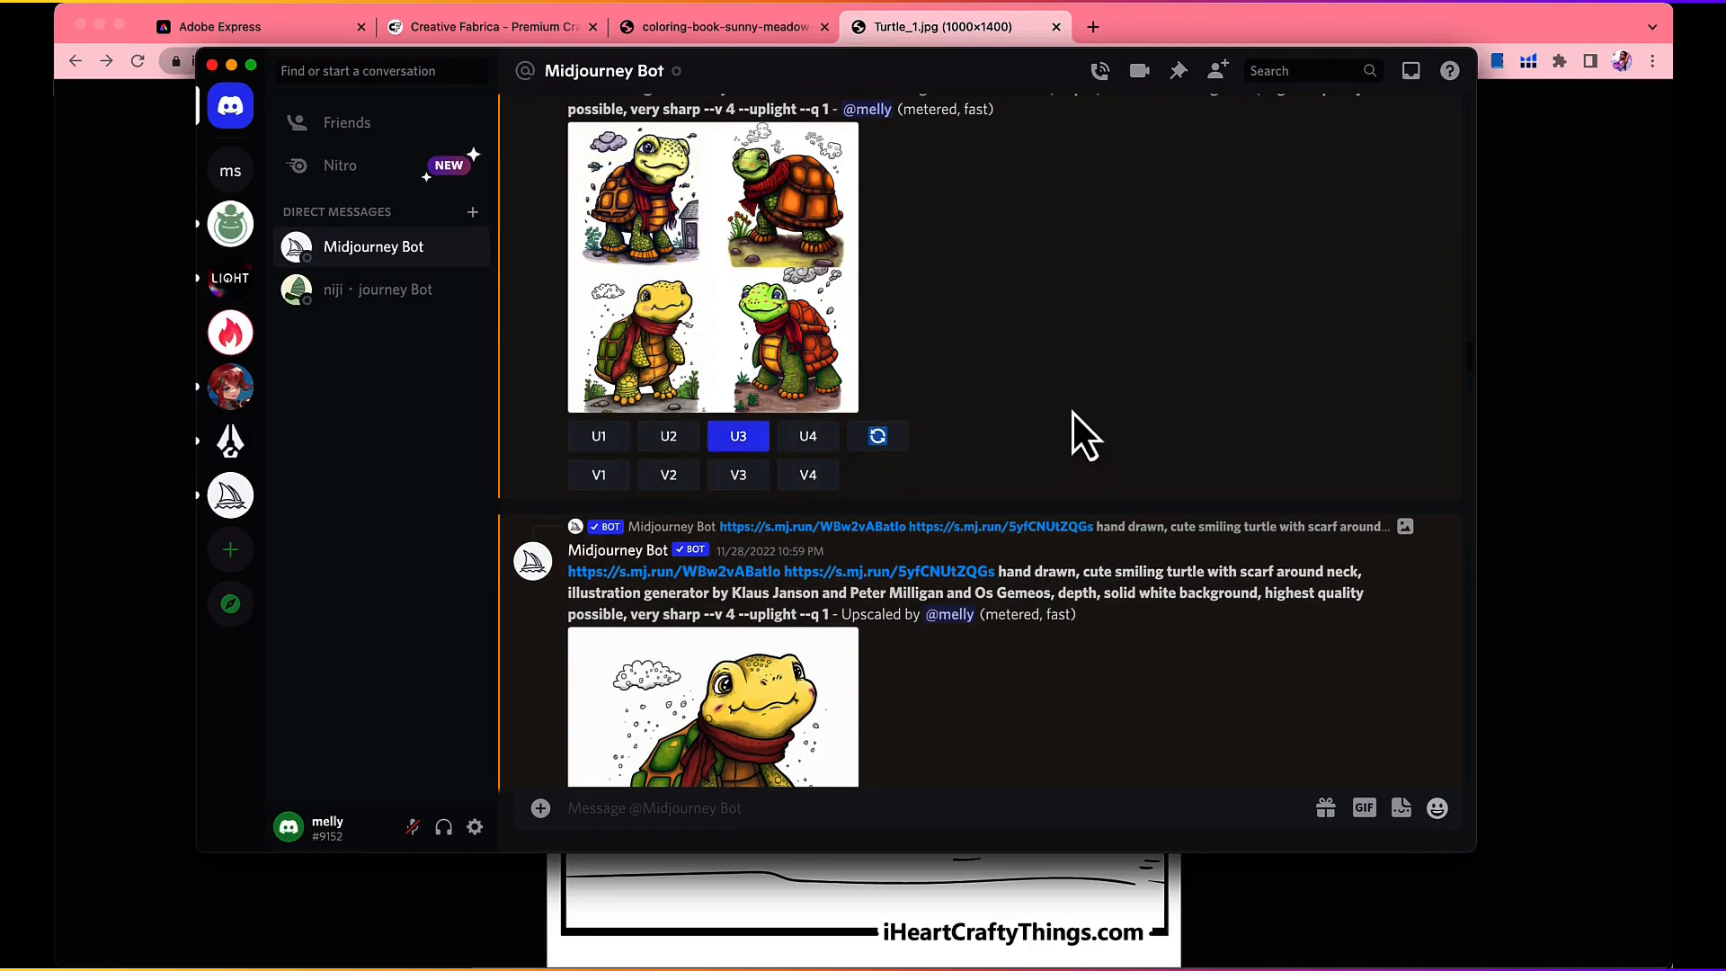
Step: View the four-image scarf turtle grid and the upscaled yellow-headed turtle at larger size
click(803, 281)
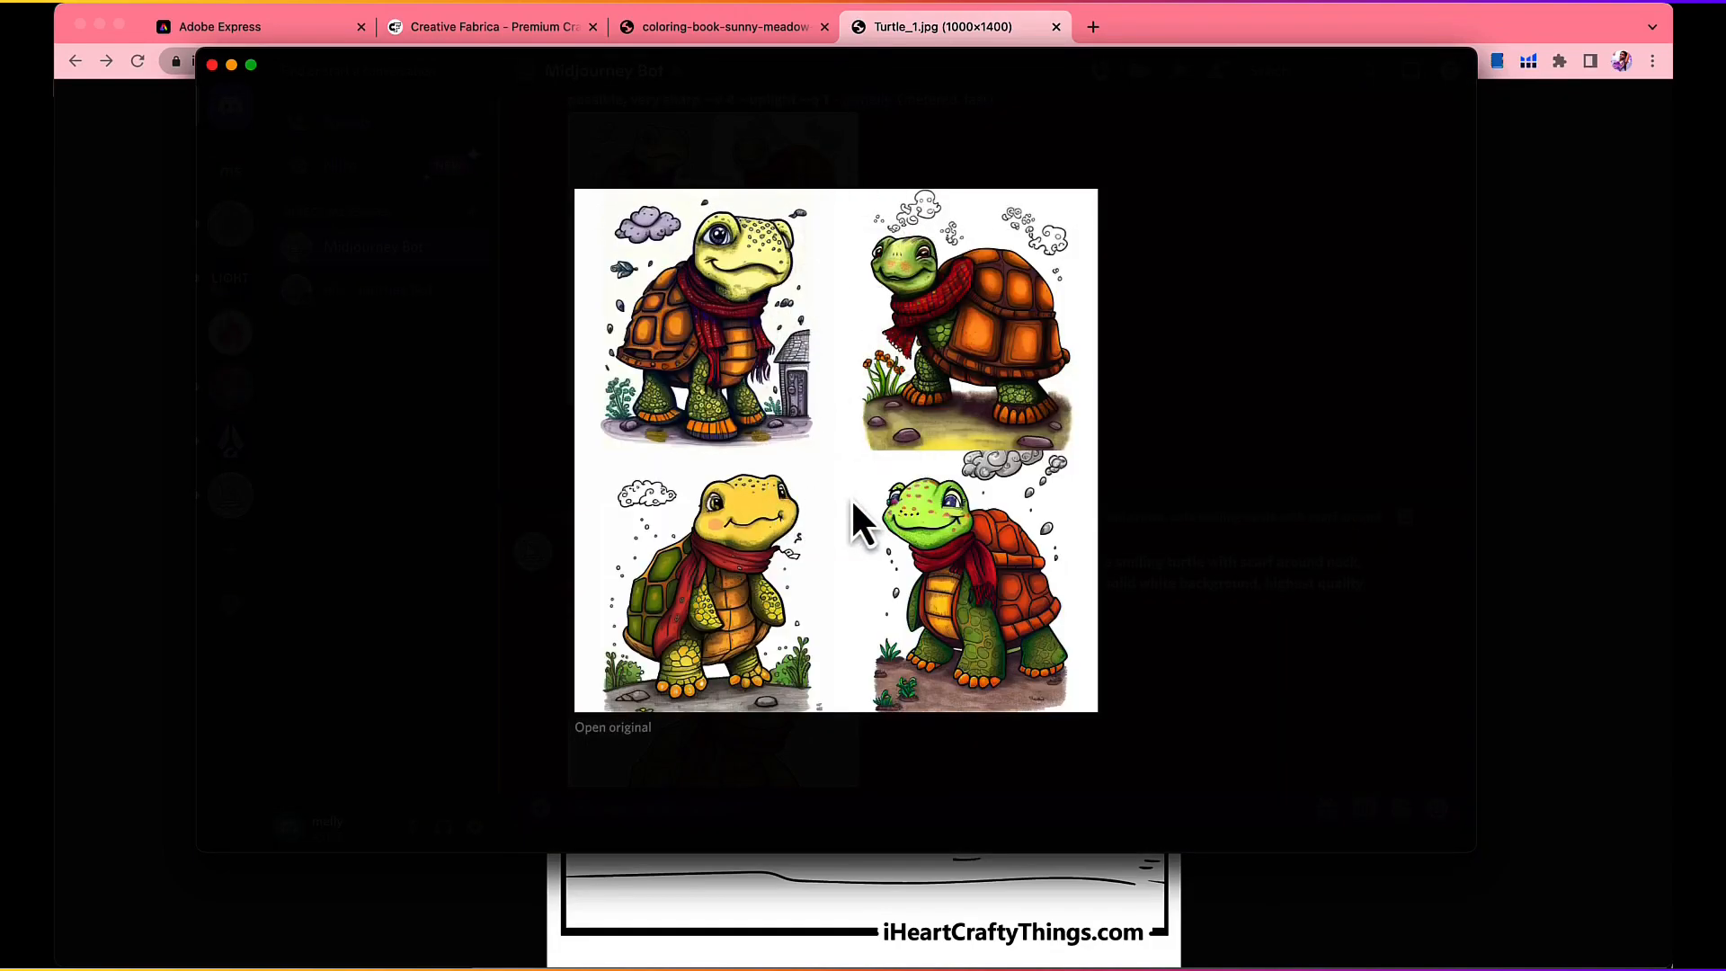
click(1149, 338)
scroll(899, 404, up, 1)
scroll(956, 382, down, 3)
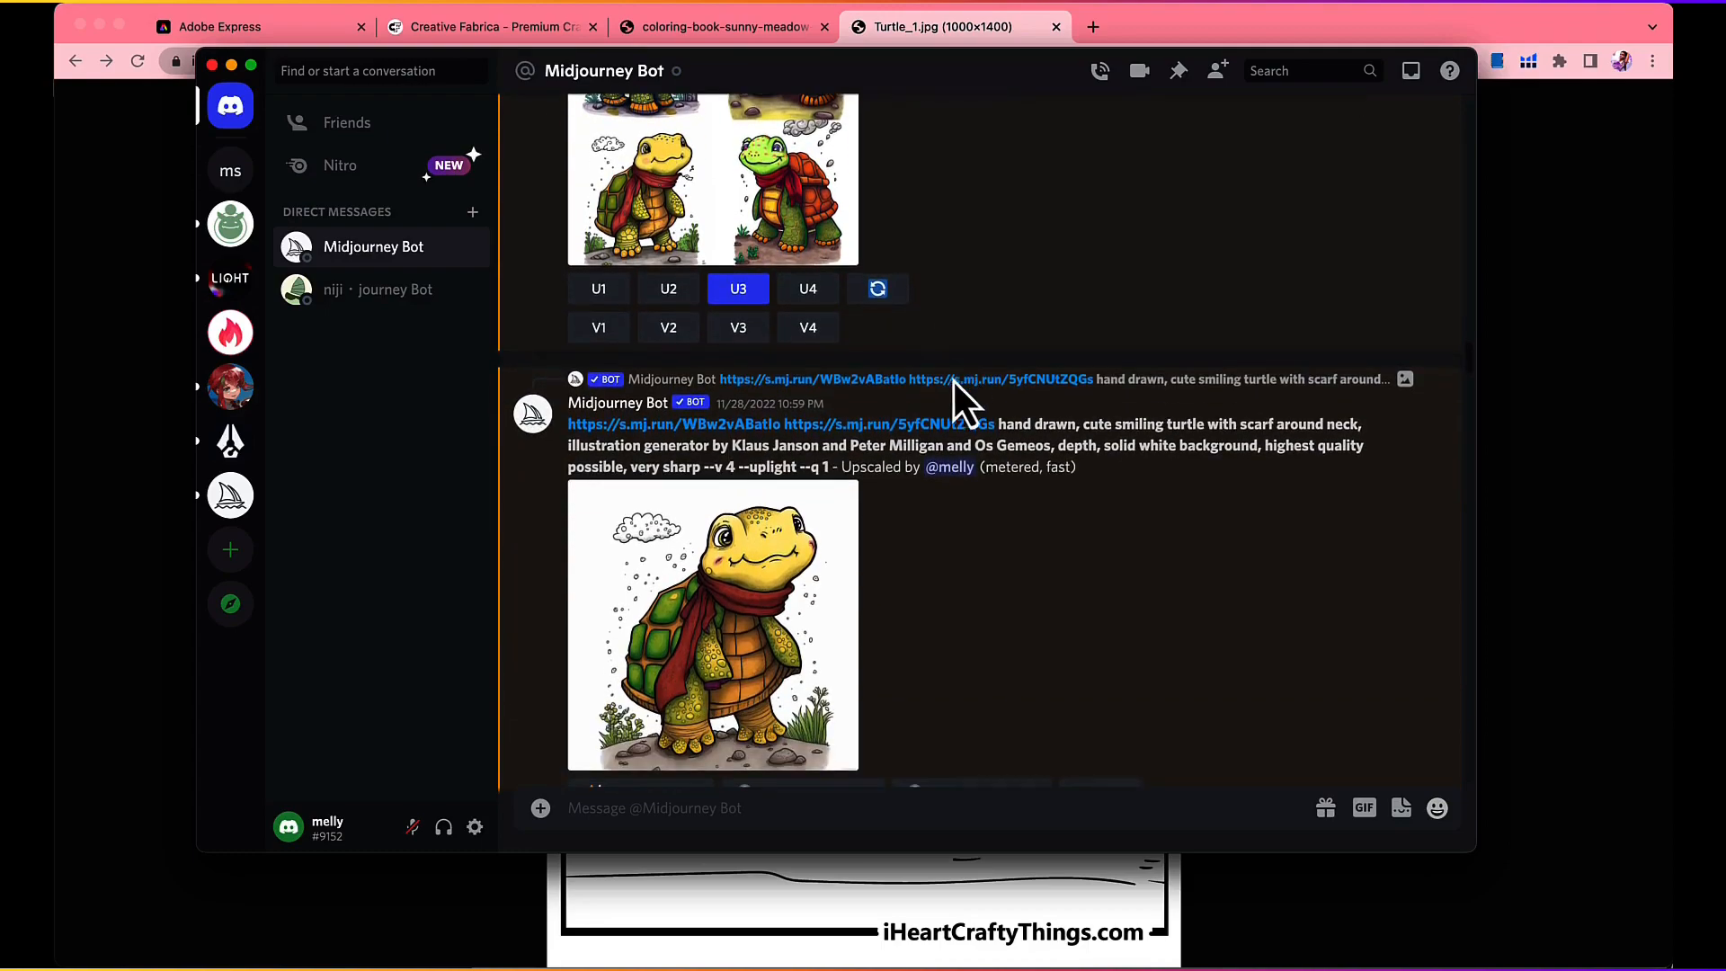
scroll(988, 503, down, 3)
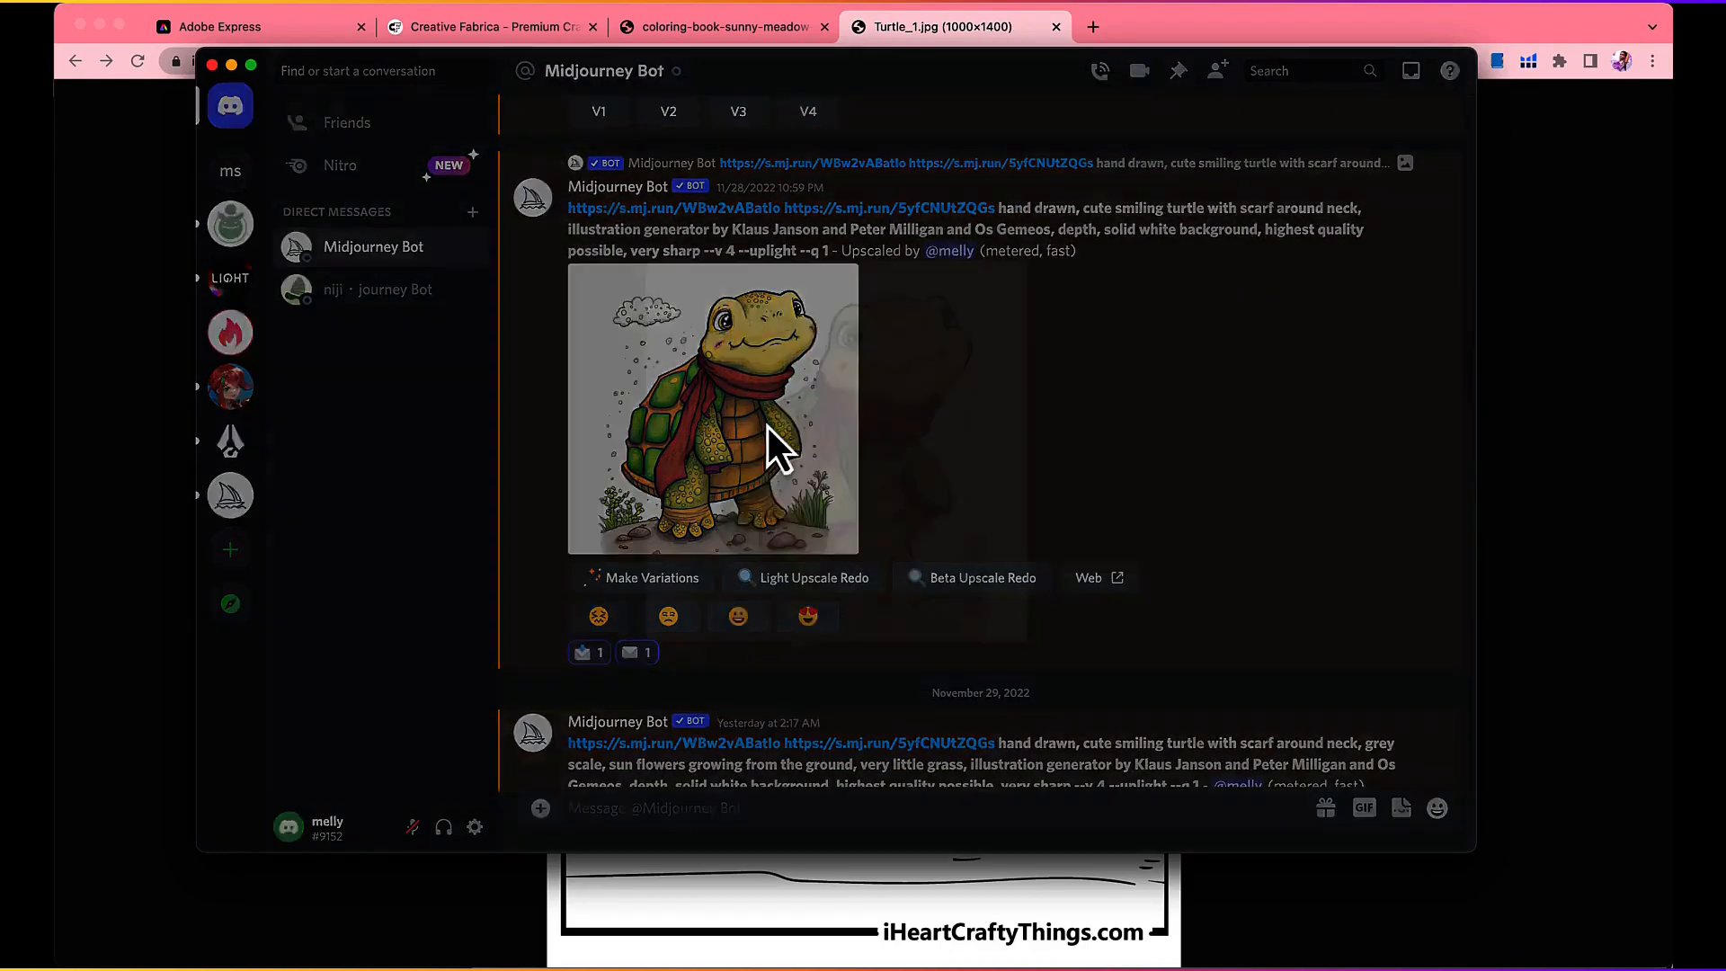
click(767, 425)
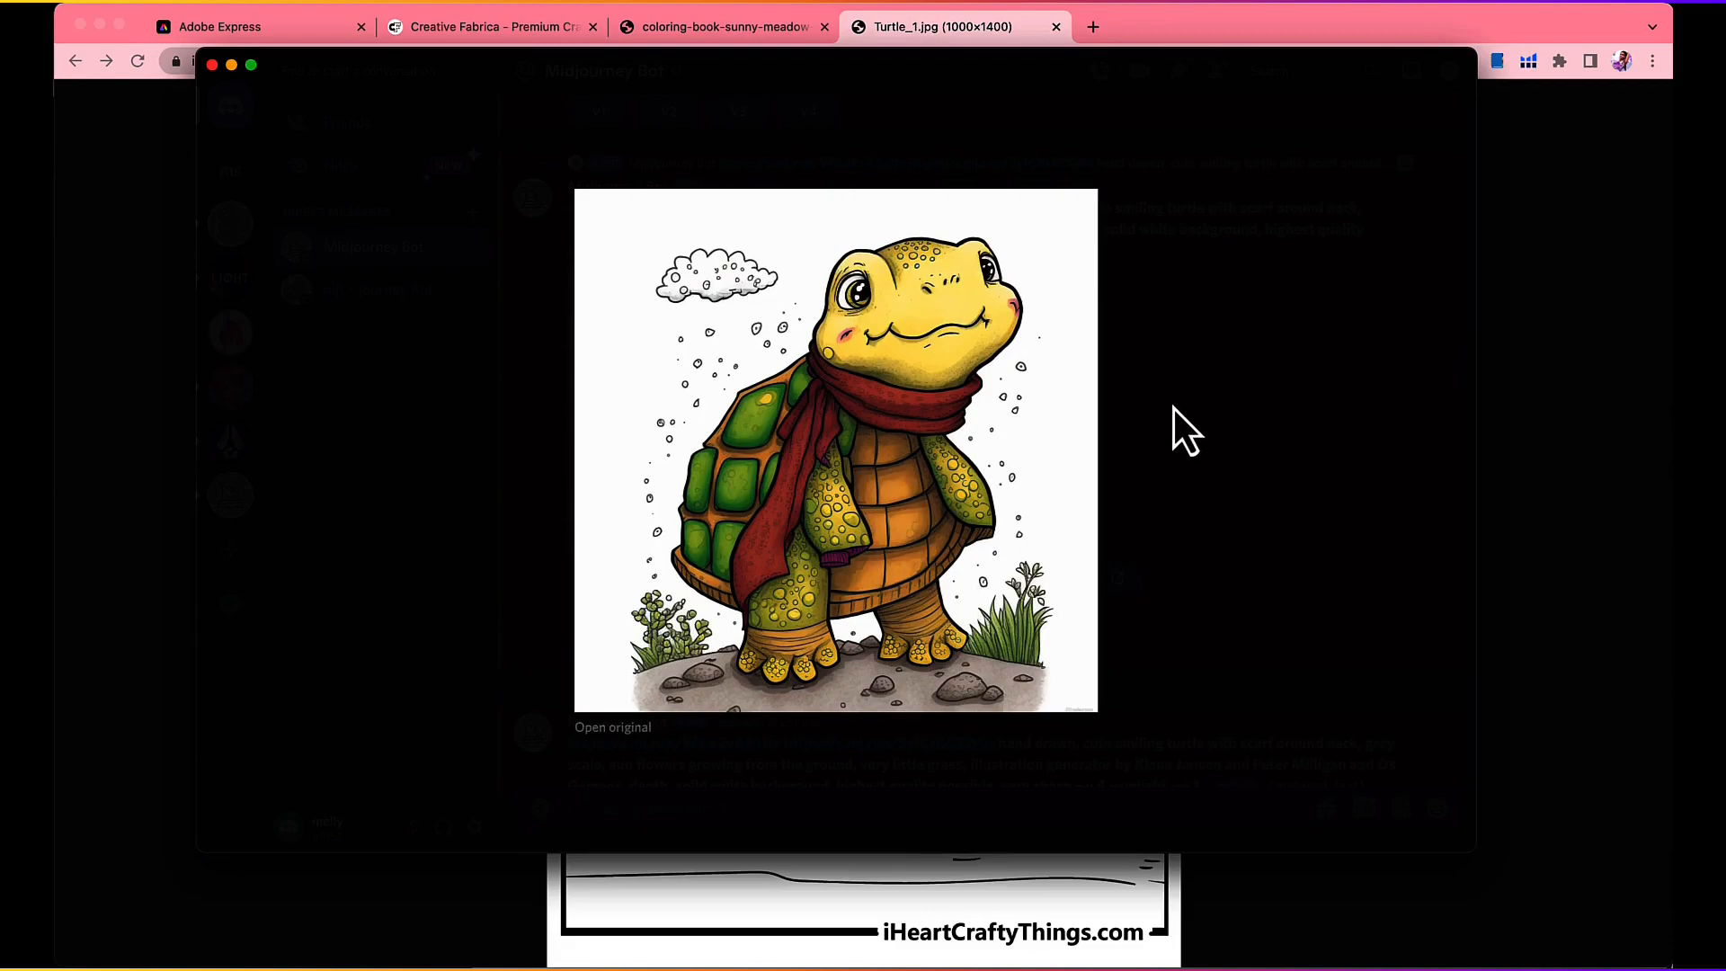
click(1178, 432)
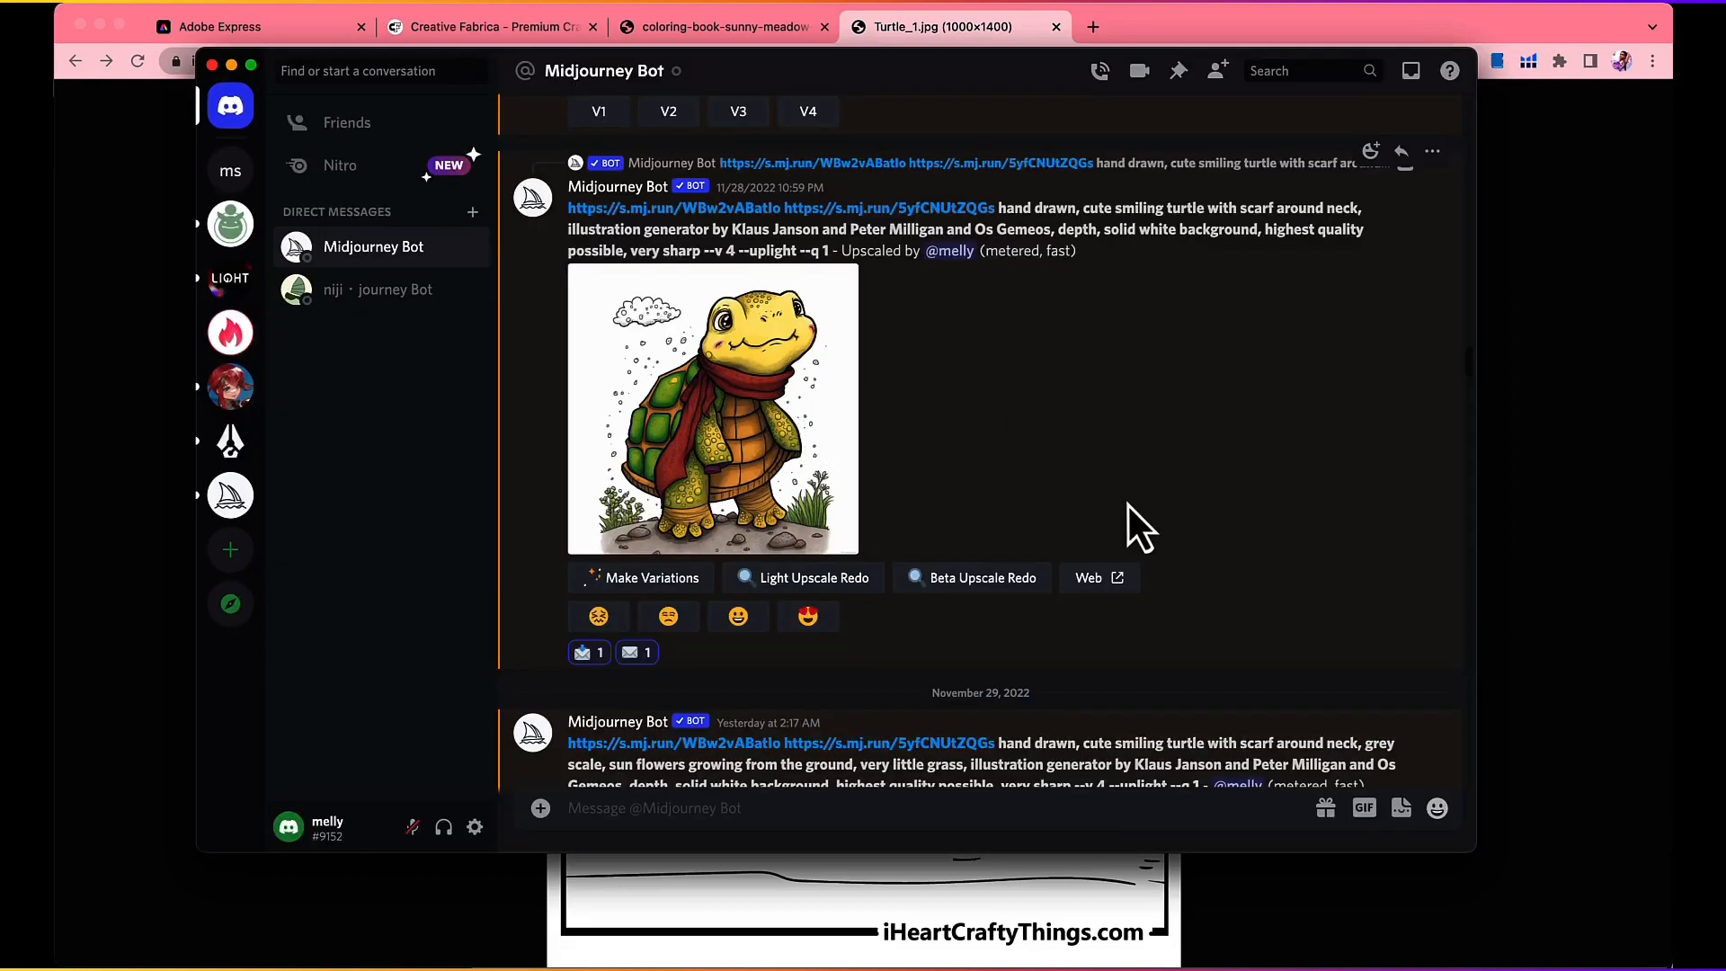
Step: Open the upscaled scarf turtle's Midjourney web page, review its image and prompt details, and return to Discord
click(1098, 568)
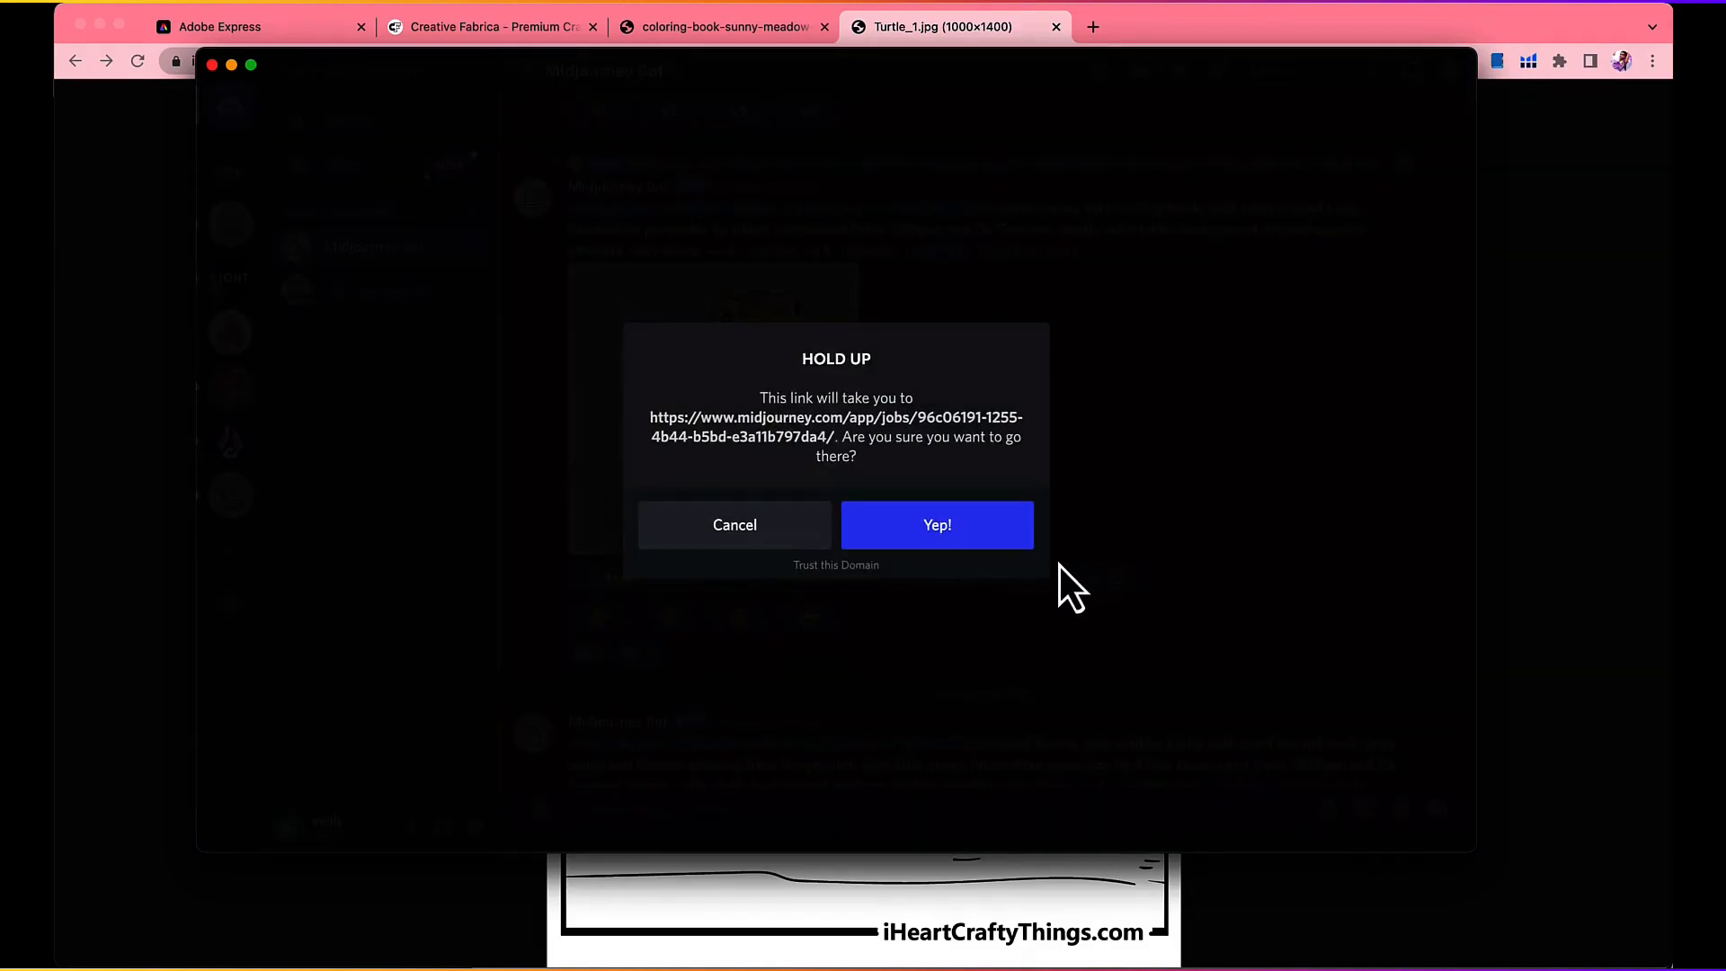
click(936, 524)
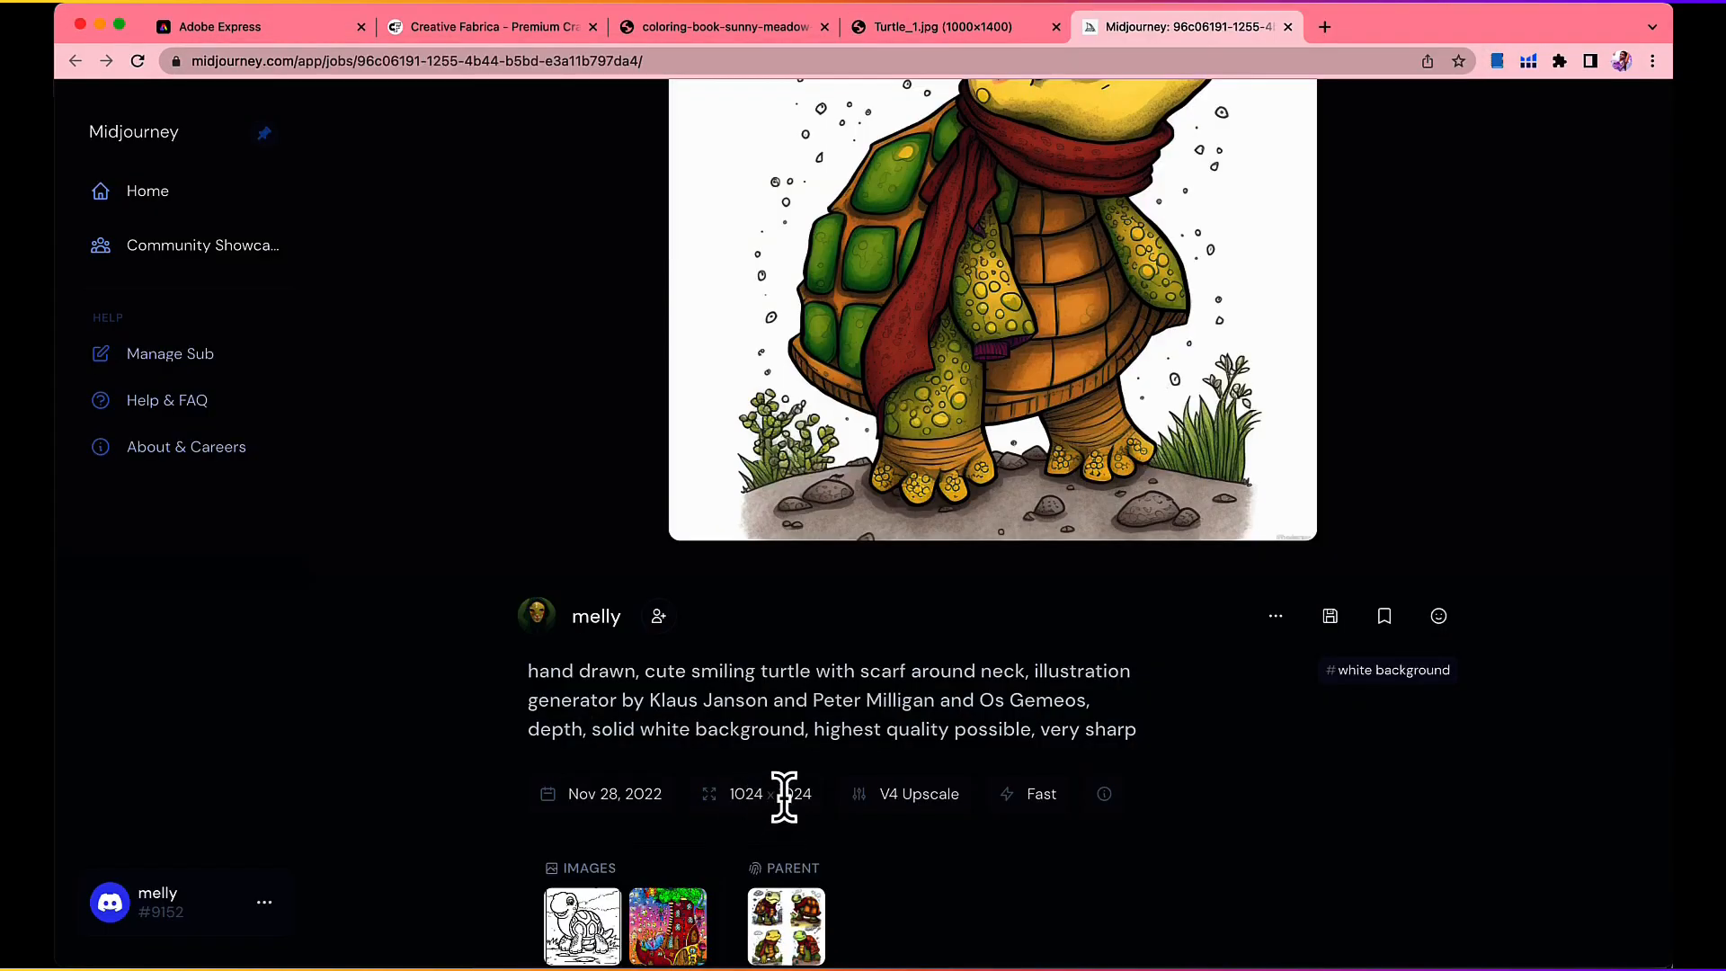
scroll(784, 795, up, 1)
scroll(784, 796, up, 2)
key(super+Tab)
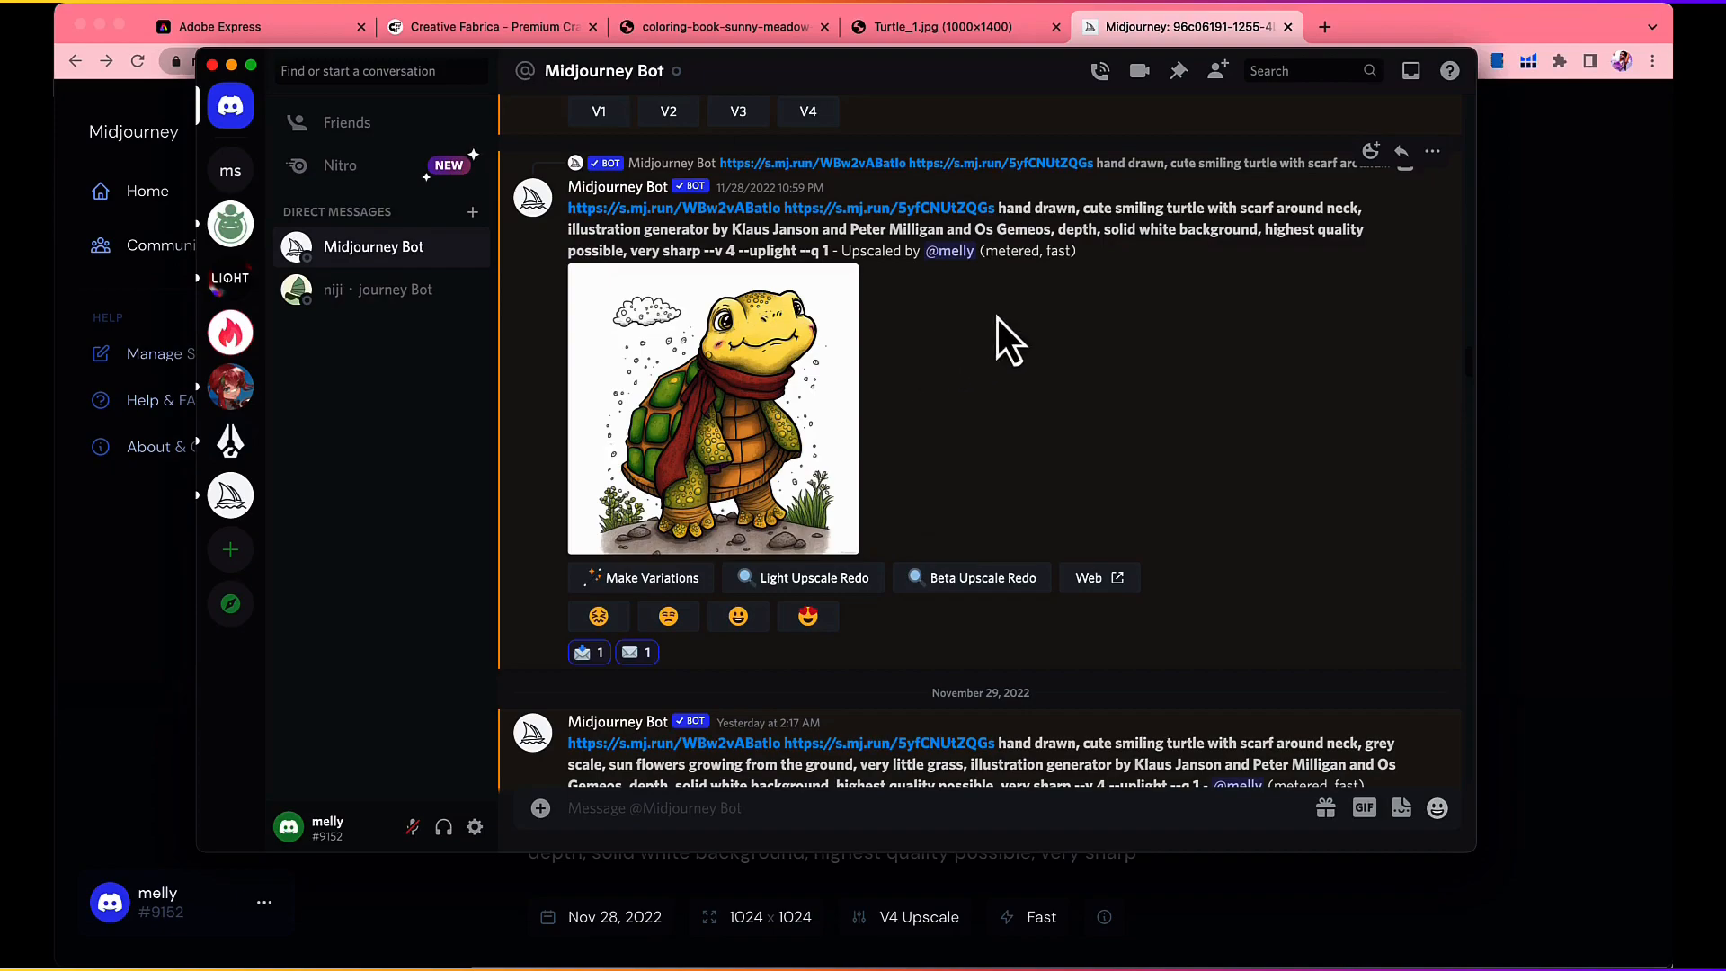
scroll(1034, 369, down, 1)
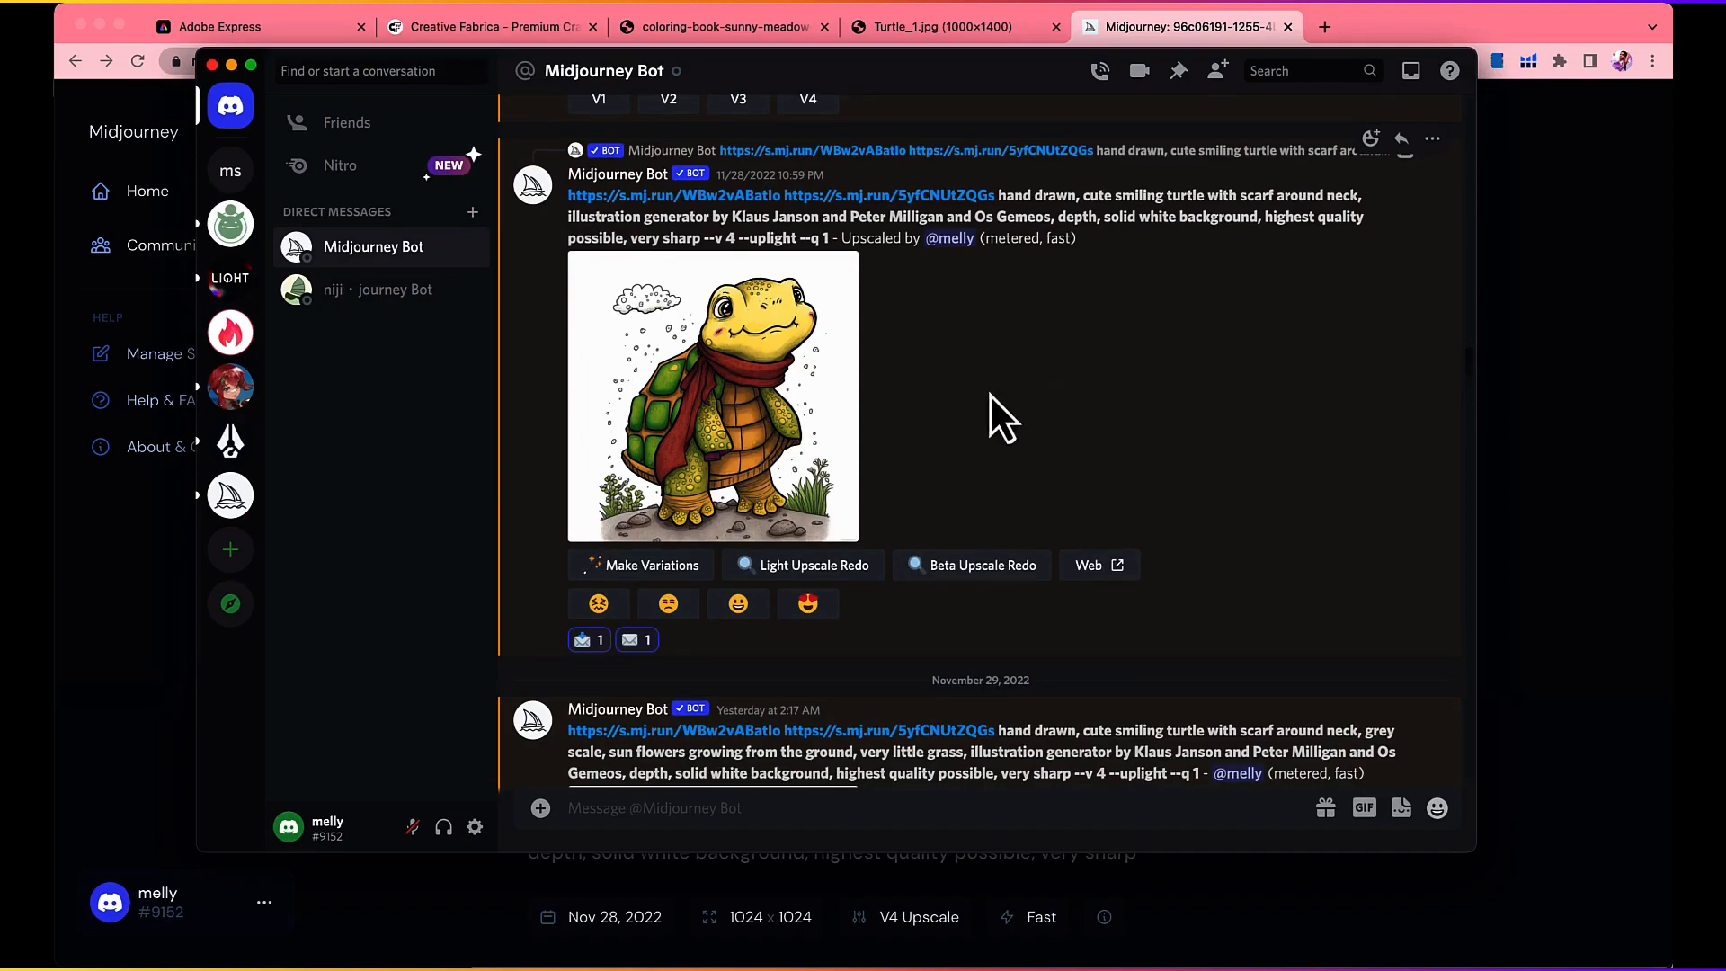
Step: Switch to the Coloring Book 1 cover in Canva and shift the shoe house artwork aside to inspect the layers, putting it back in place
click(1530, 366)
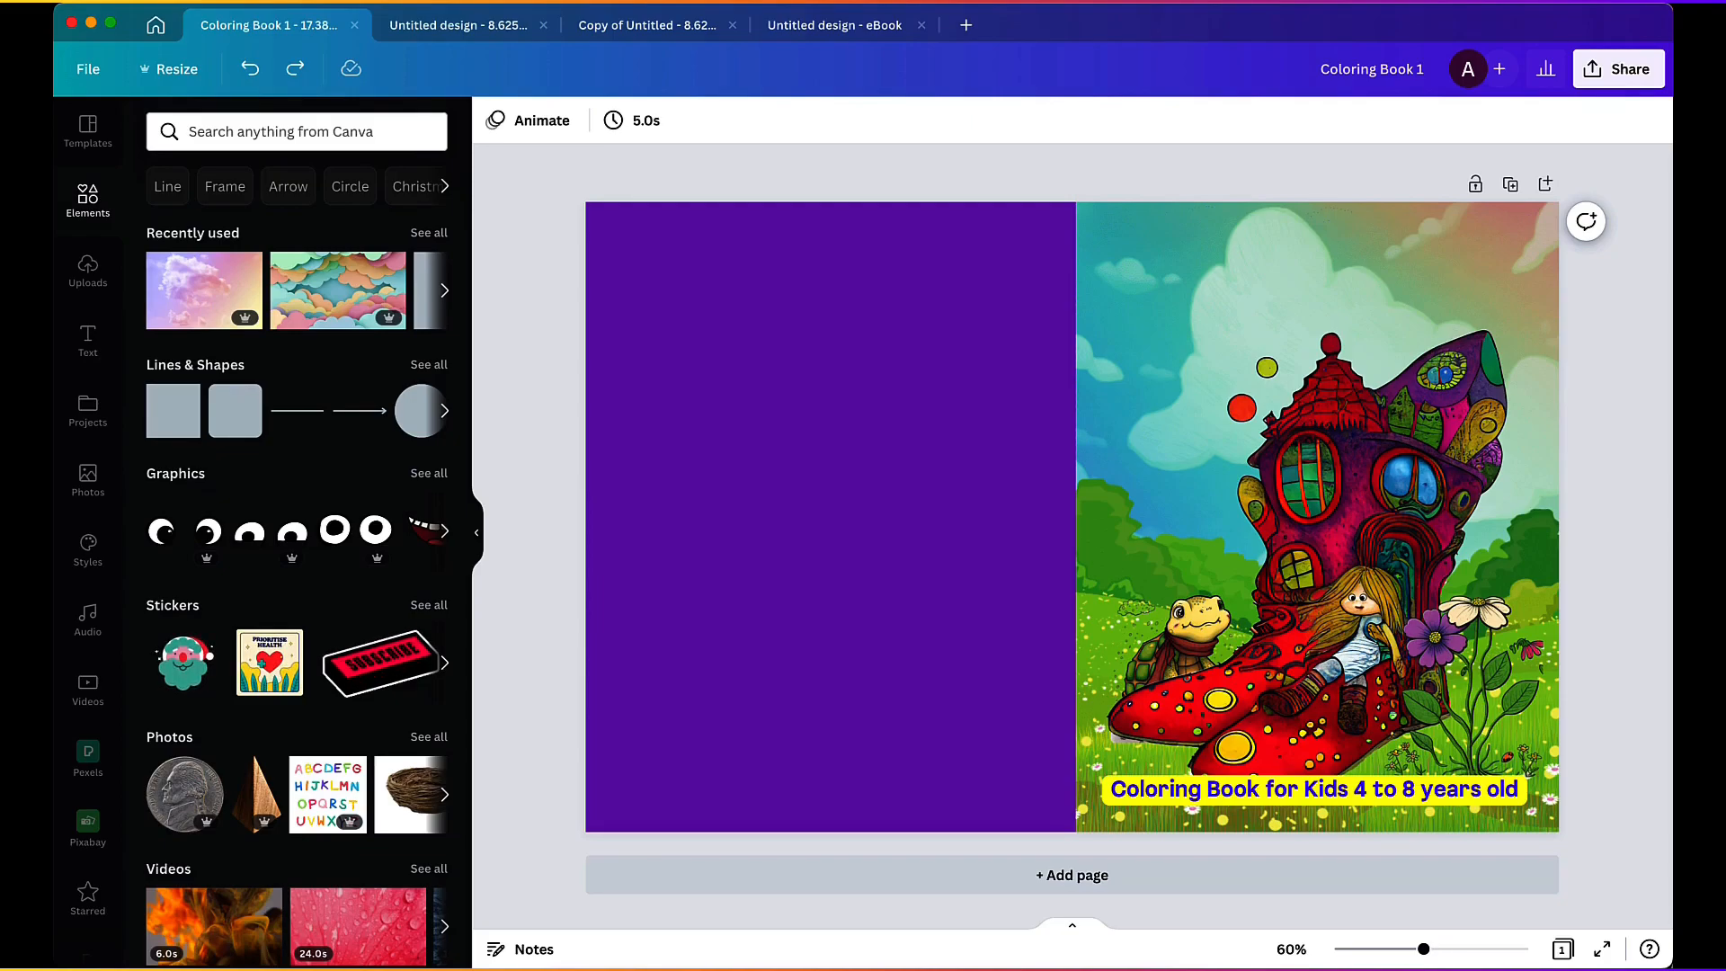
click(1412, 439)
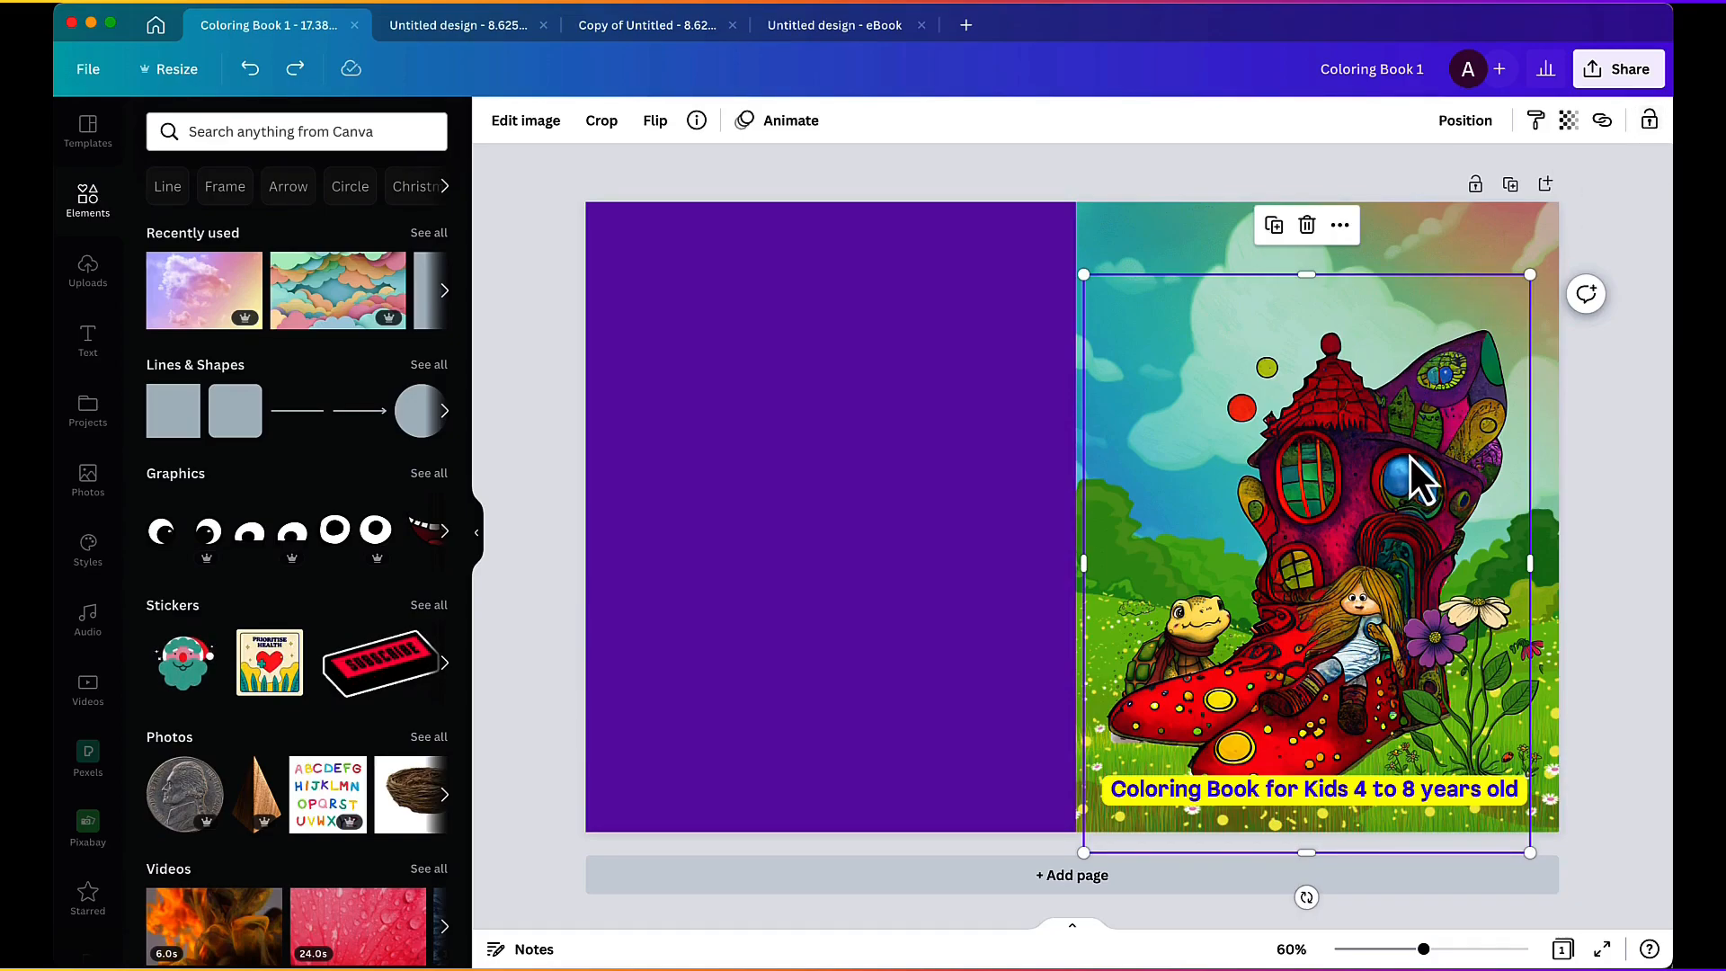
drag(1378, 507, 1359, 464)
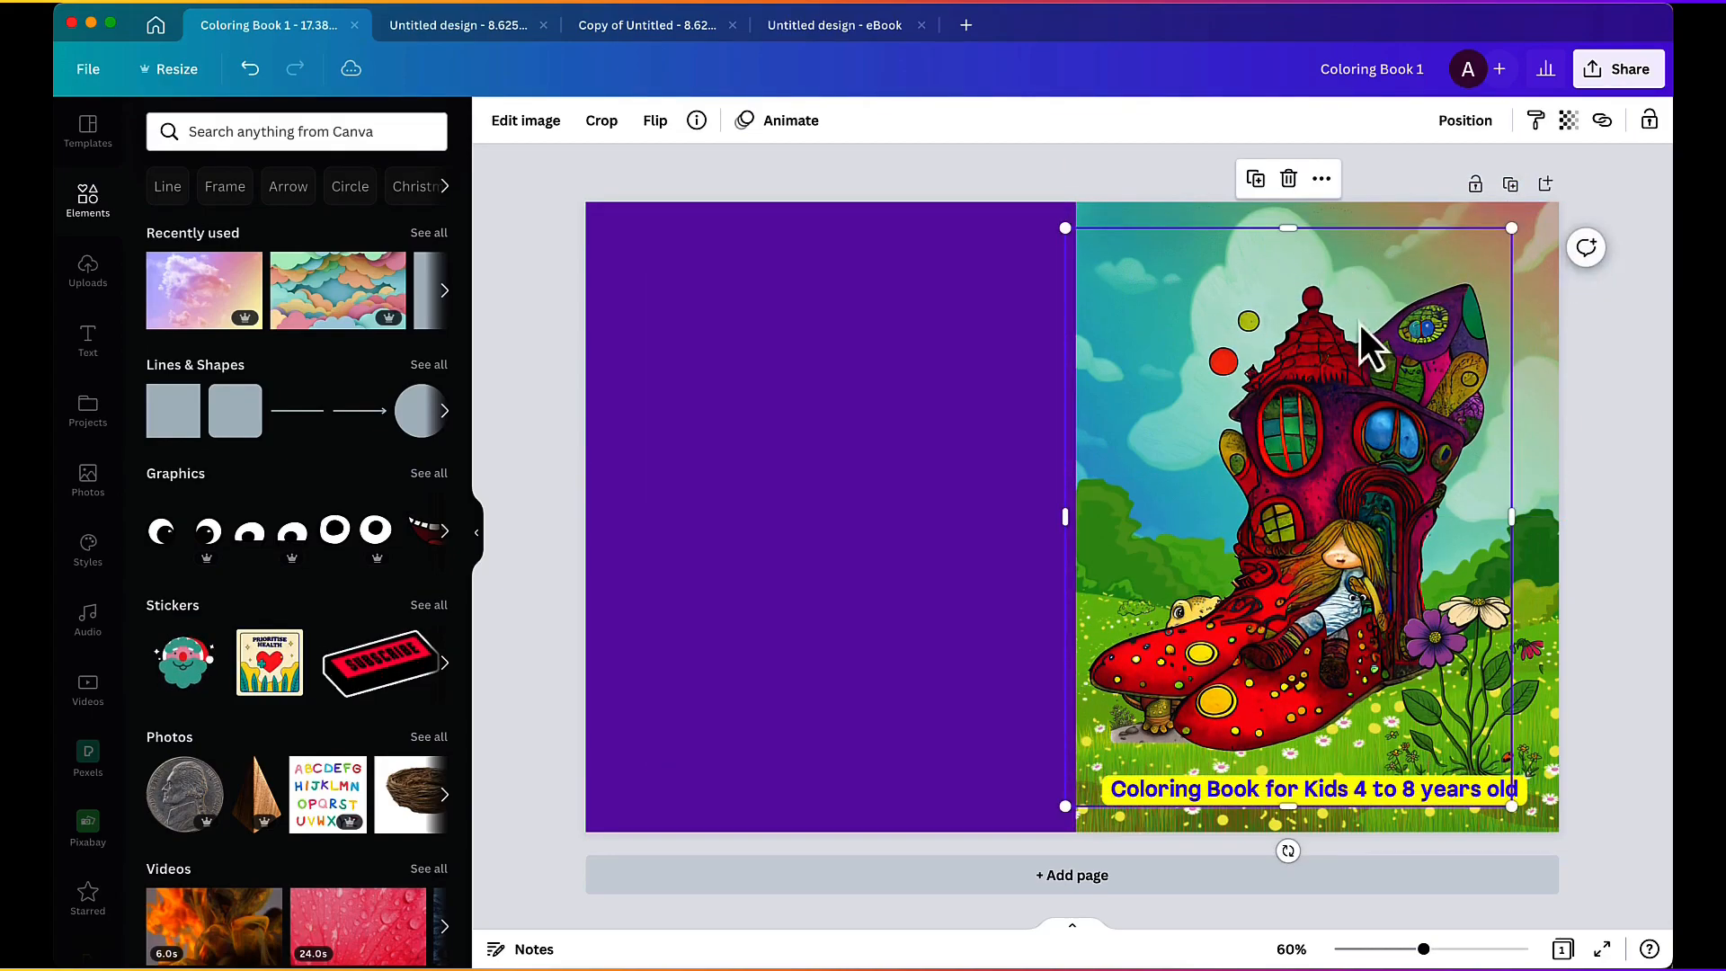
drag(1271, 398, 1213, 306)
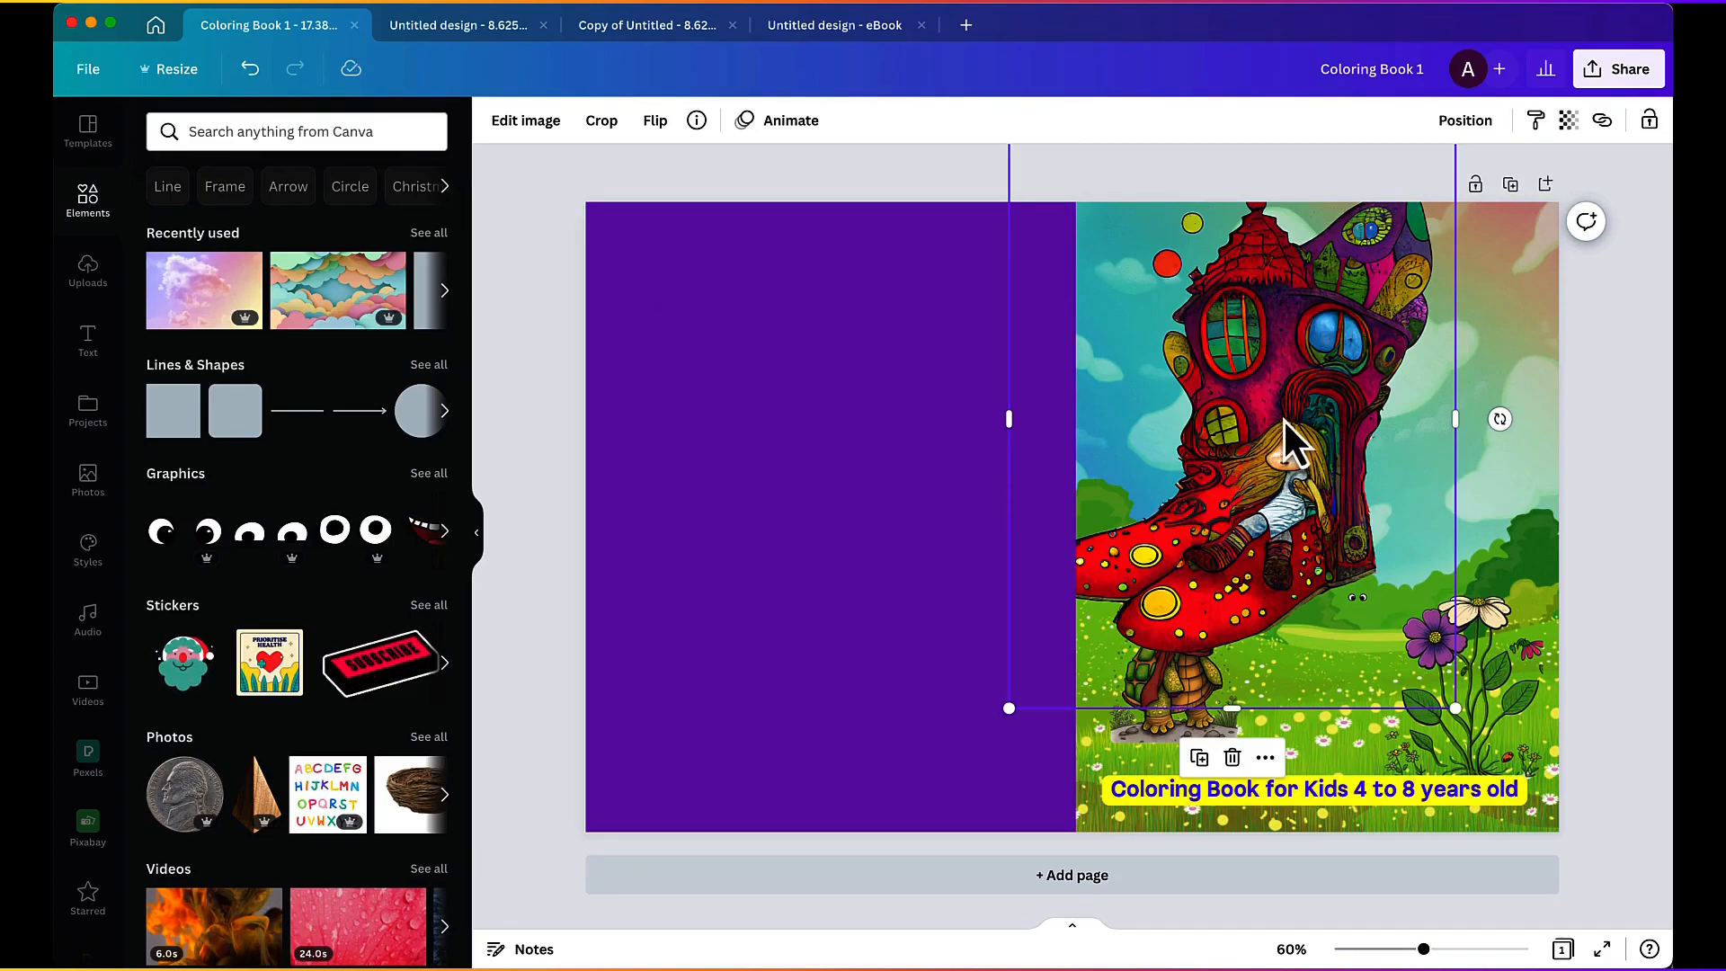
drag(1286, 357, 1289, 359)
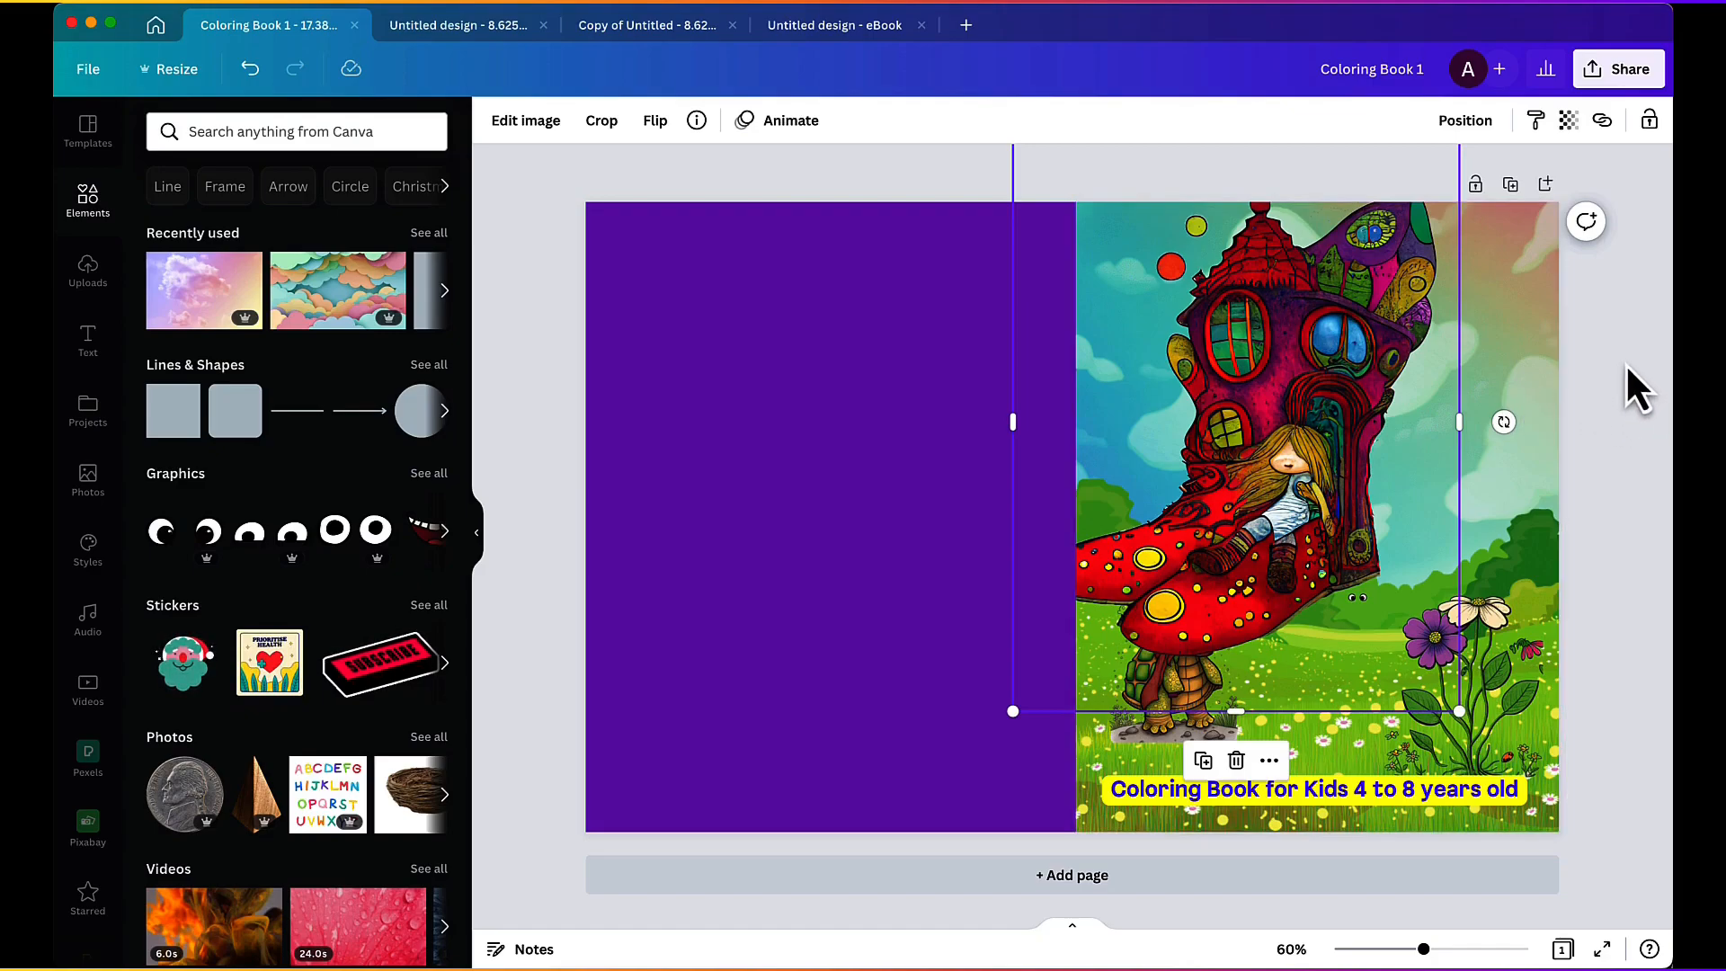
drag(1306, 331, 1375, 468)
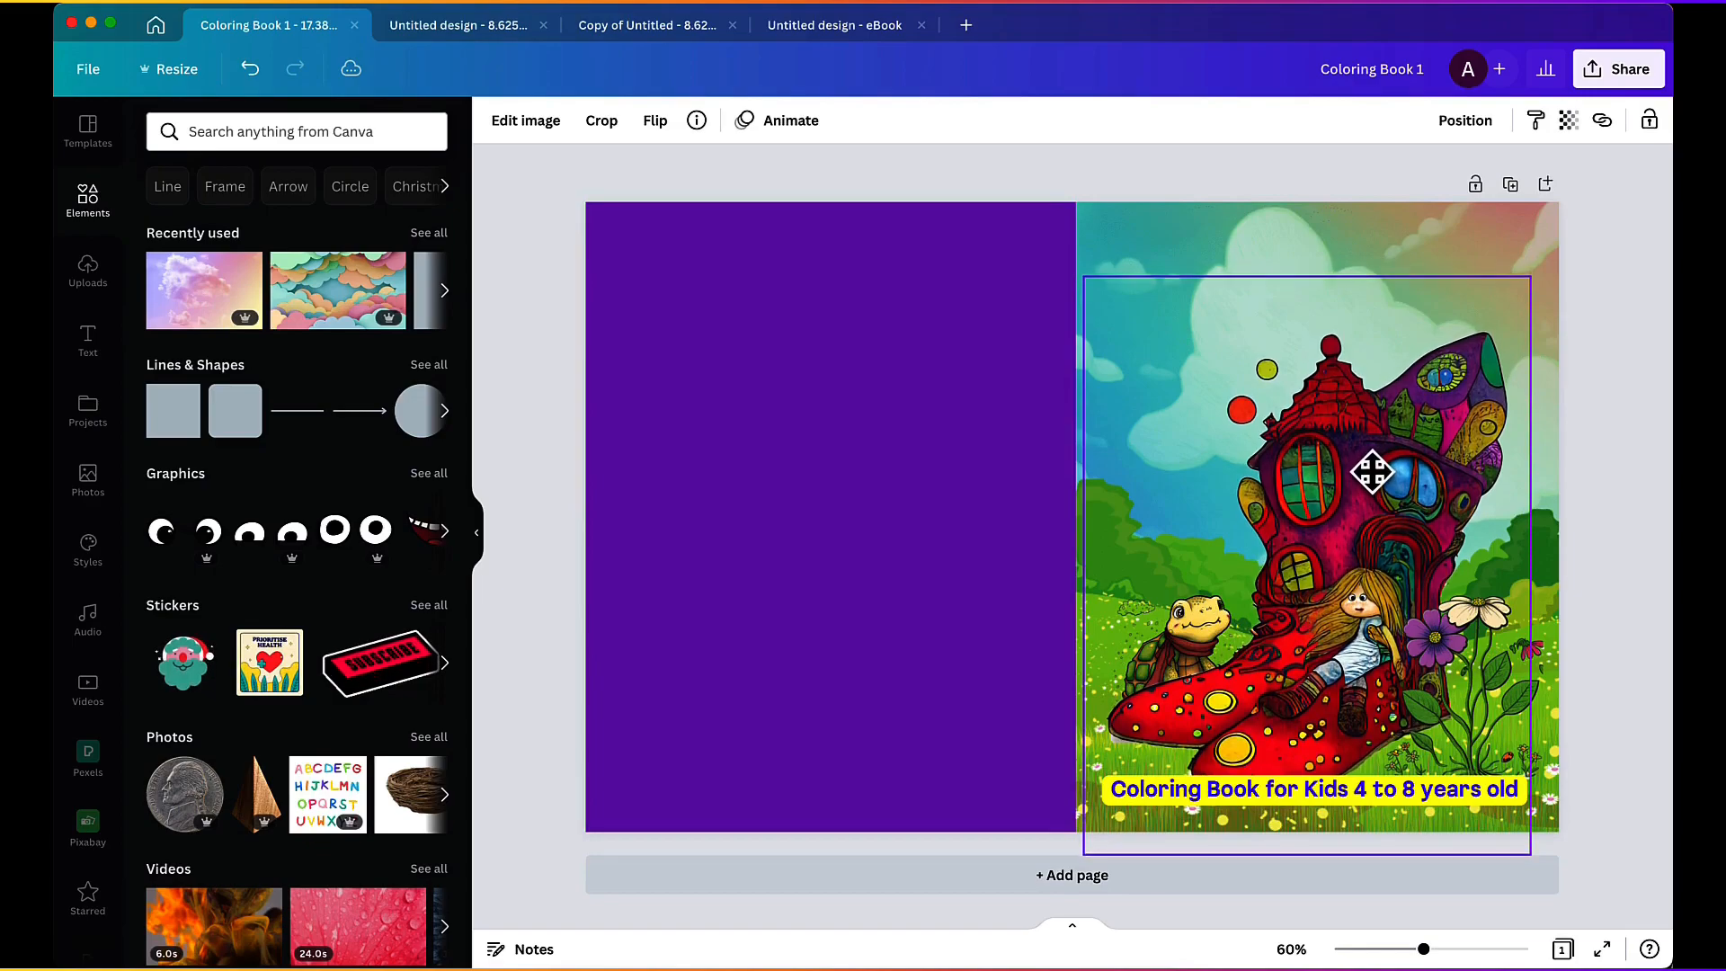
click(1561, 507)
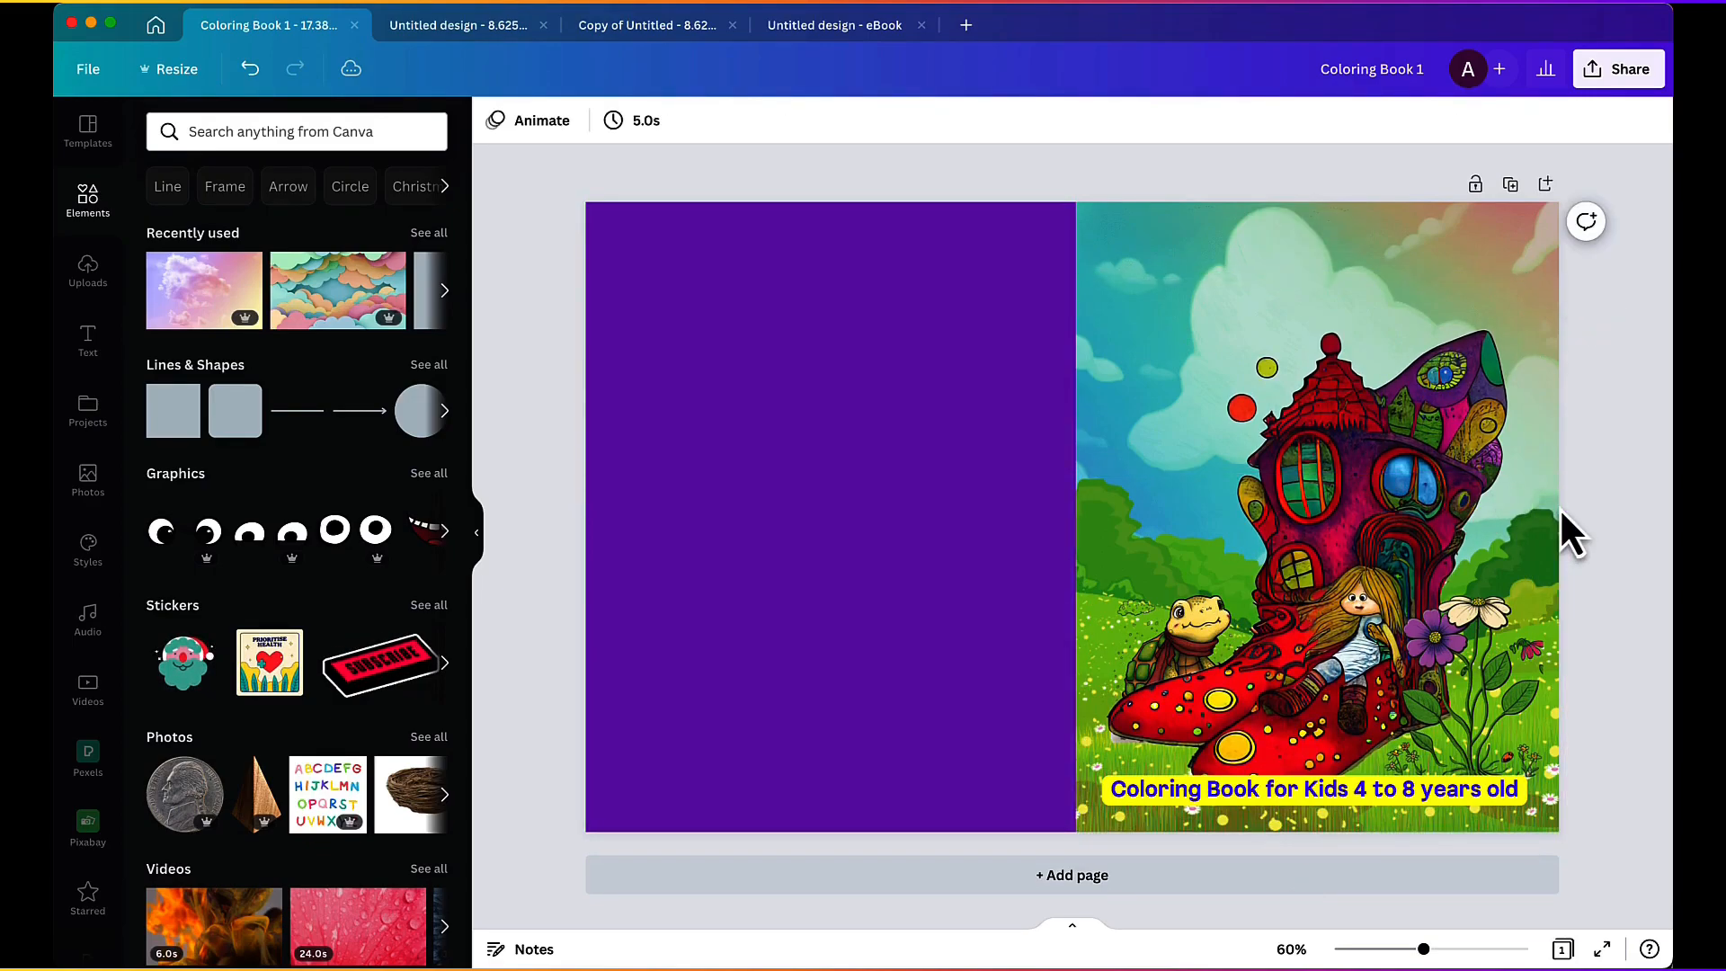
Step: Move the flower cutout up over the shoe house and return it to the front cover's lower corner
drag(1472, 660, 1276, 342)
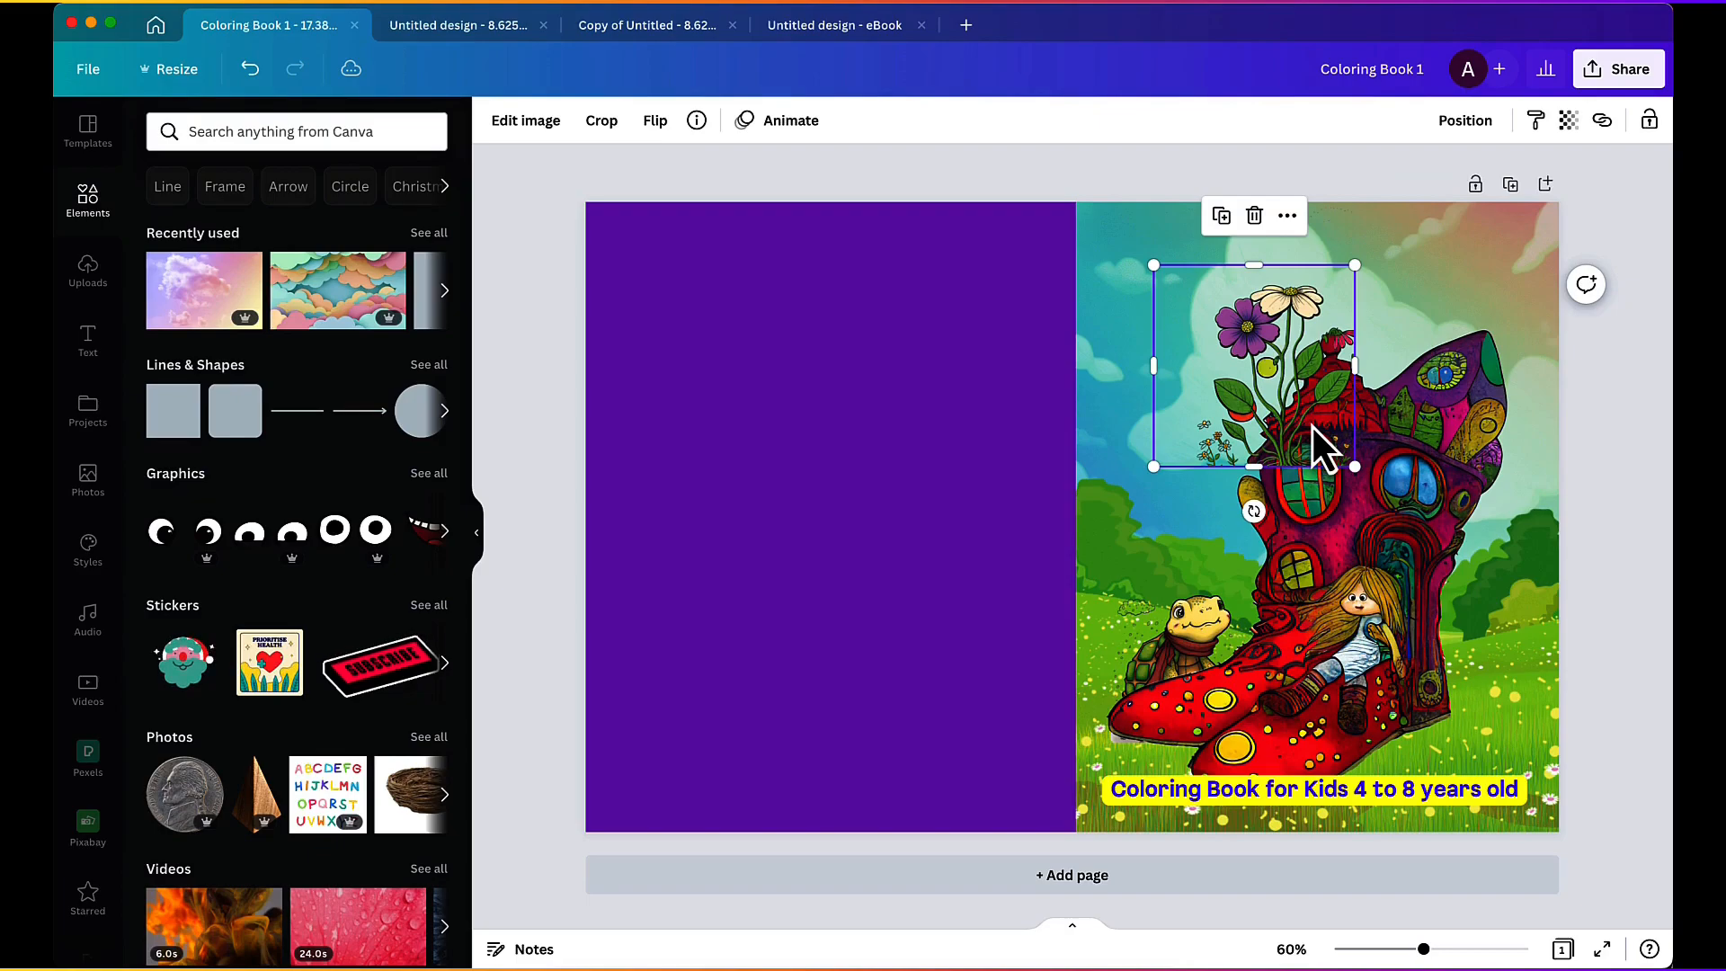
mouse_move(1312, 428)
mouse_down()
mouse_move(1255, 342)
mouse_move(1301, 361)
mouse_move(1227, 408)
mouse_move(1298, 292)
mouse_move(1205, 386)
mouse_move(1260, 454)
mouse_move(1288, 439)
mouse_up()
drag(1213, 389, 1475, 720)
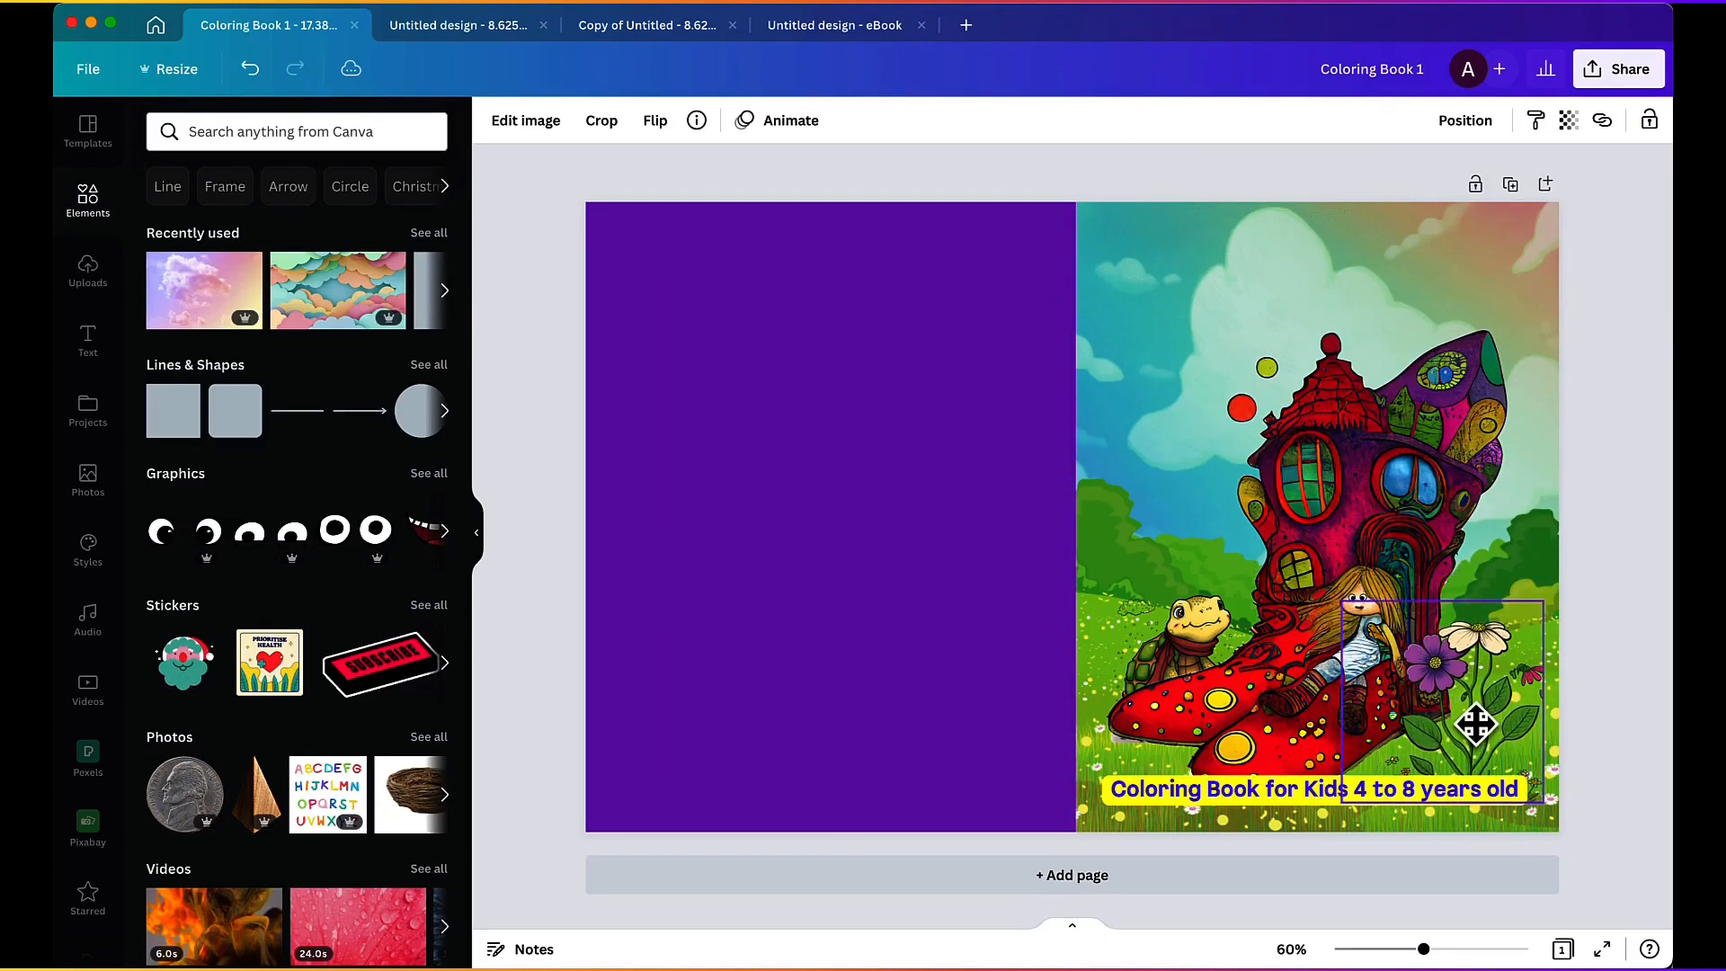
Step: Nudge the shoe house artwork, select the purple back cover panel, and shift the front cover's sky background slightly
mouse_move(1195, 620)
mouse_down()
mouse_move(1195, 589)
mouse_move(1188, 623)
mouse_up()
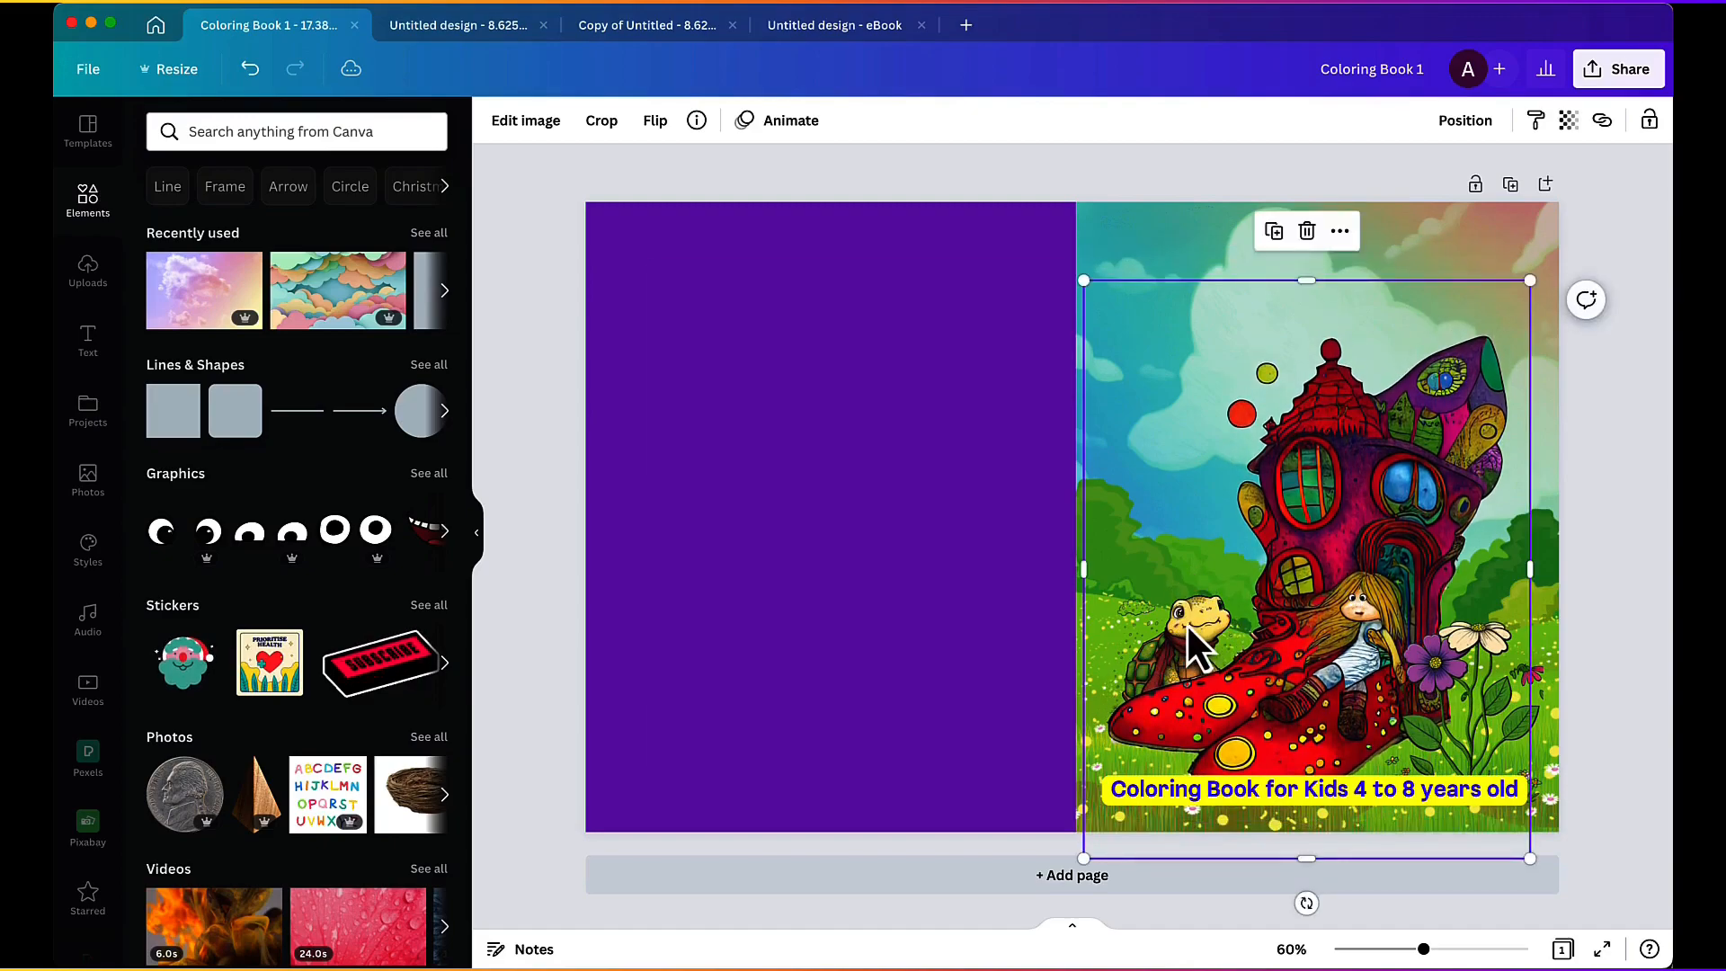
double_click(1183, 622)
click(1026, 601)
click(973, 622)
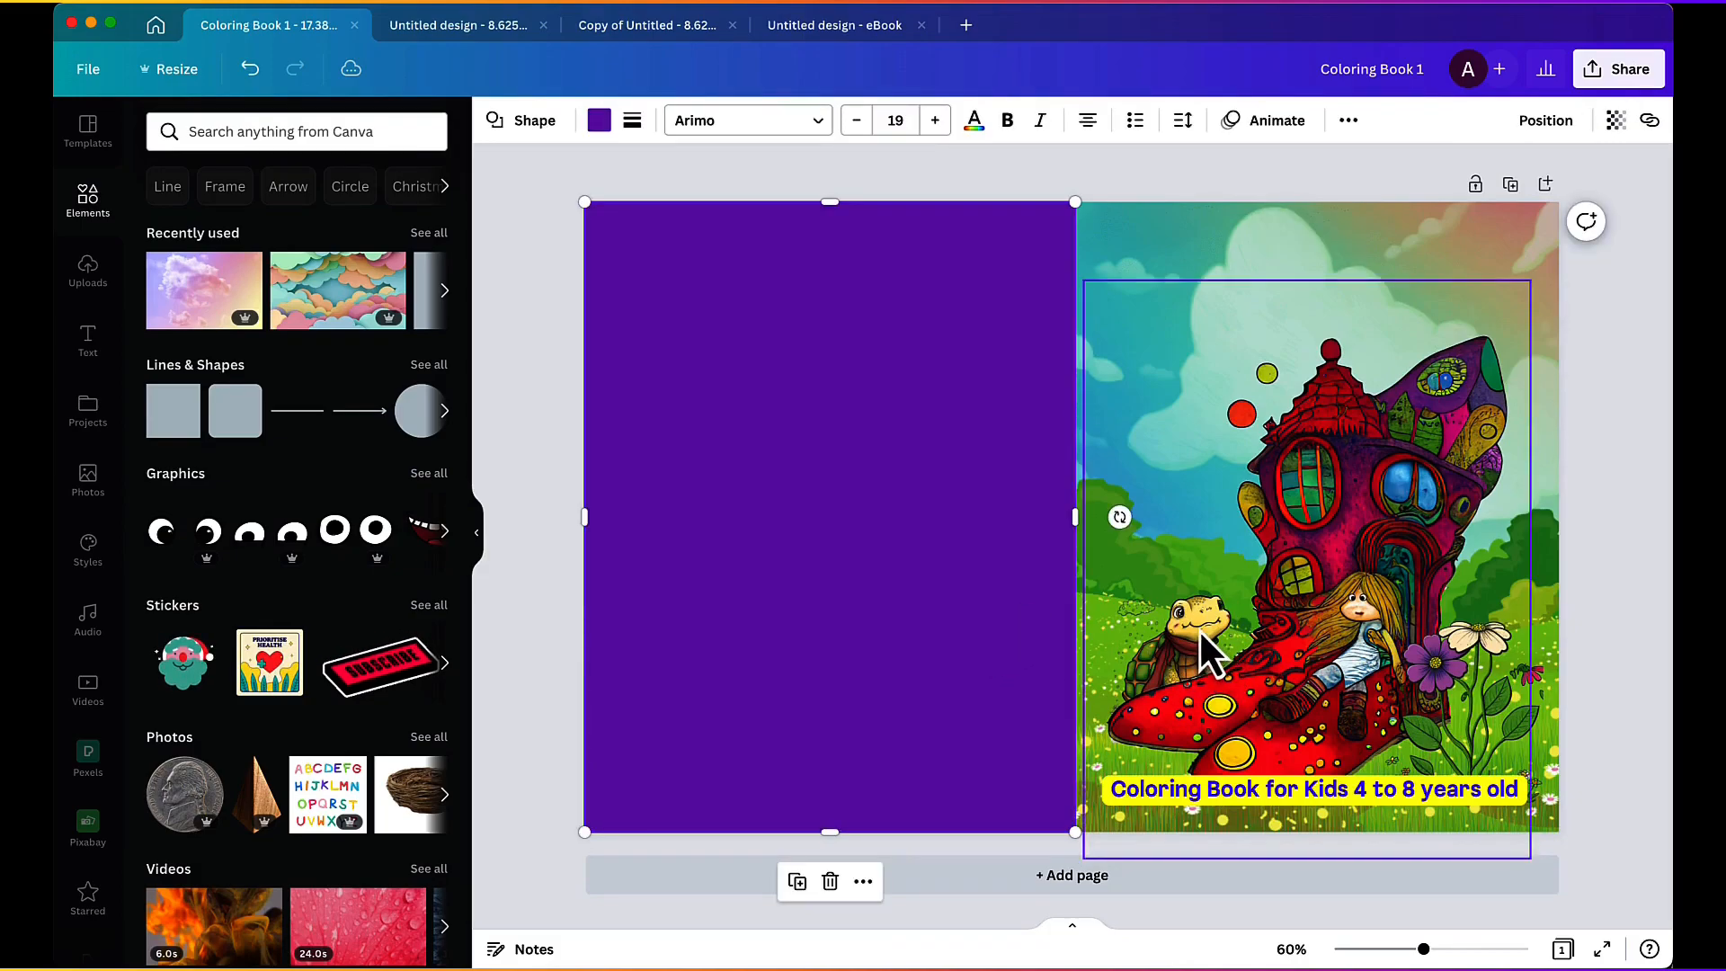
click(956, 513)
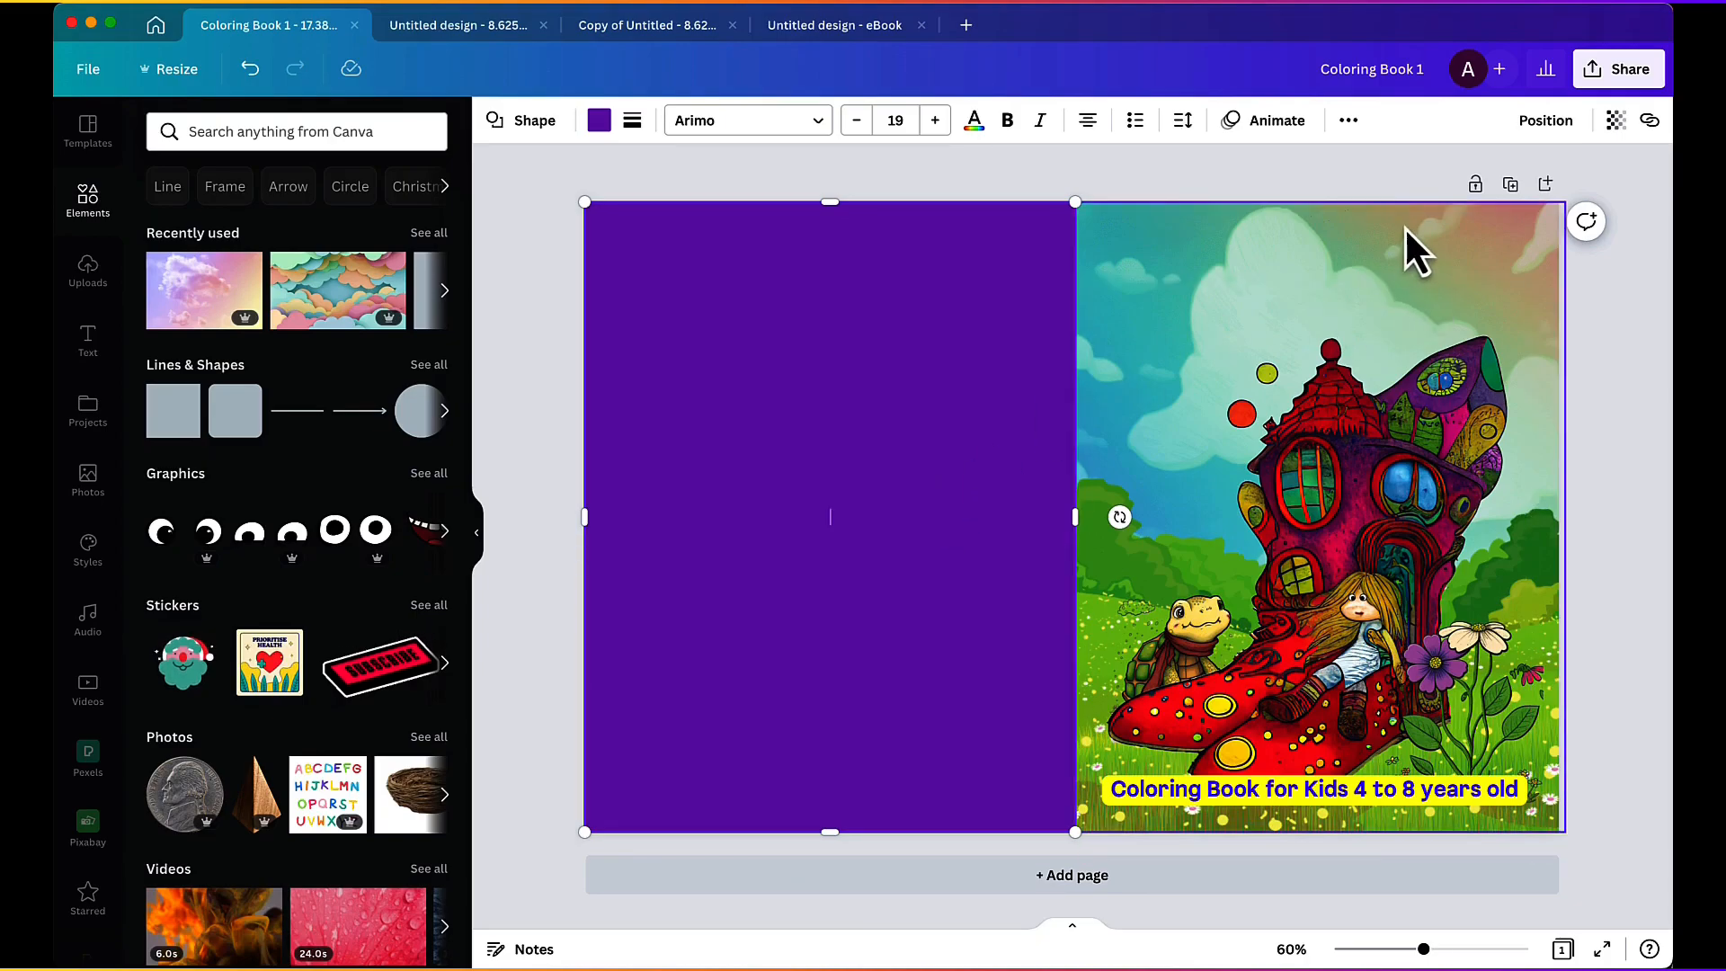
mouse_move(1379, 239)
mouse_down()
mouse_move(1141, 246)
mouse_move(1326, 149)
mouse_move(1298, 174)
mouse_move(1345, 270)
mouse_move(1232, 259)
mouse_move(1348, 204)
mouse_move(1367, 241)
mouse_up()
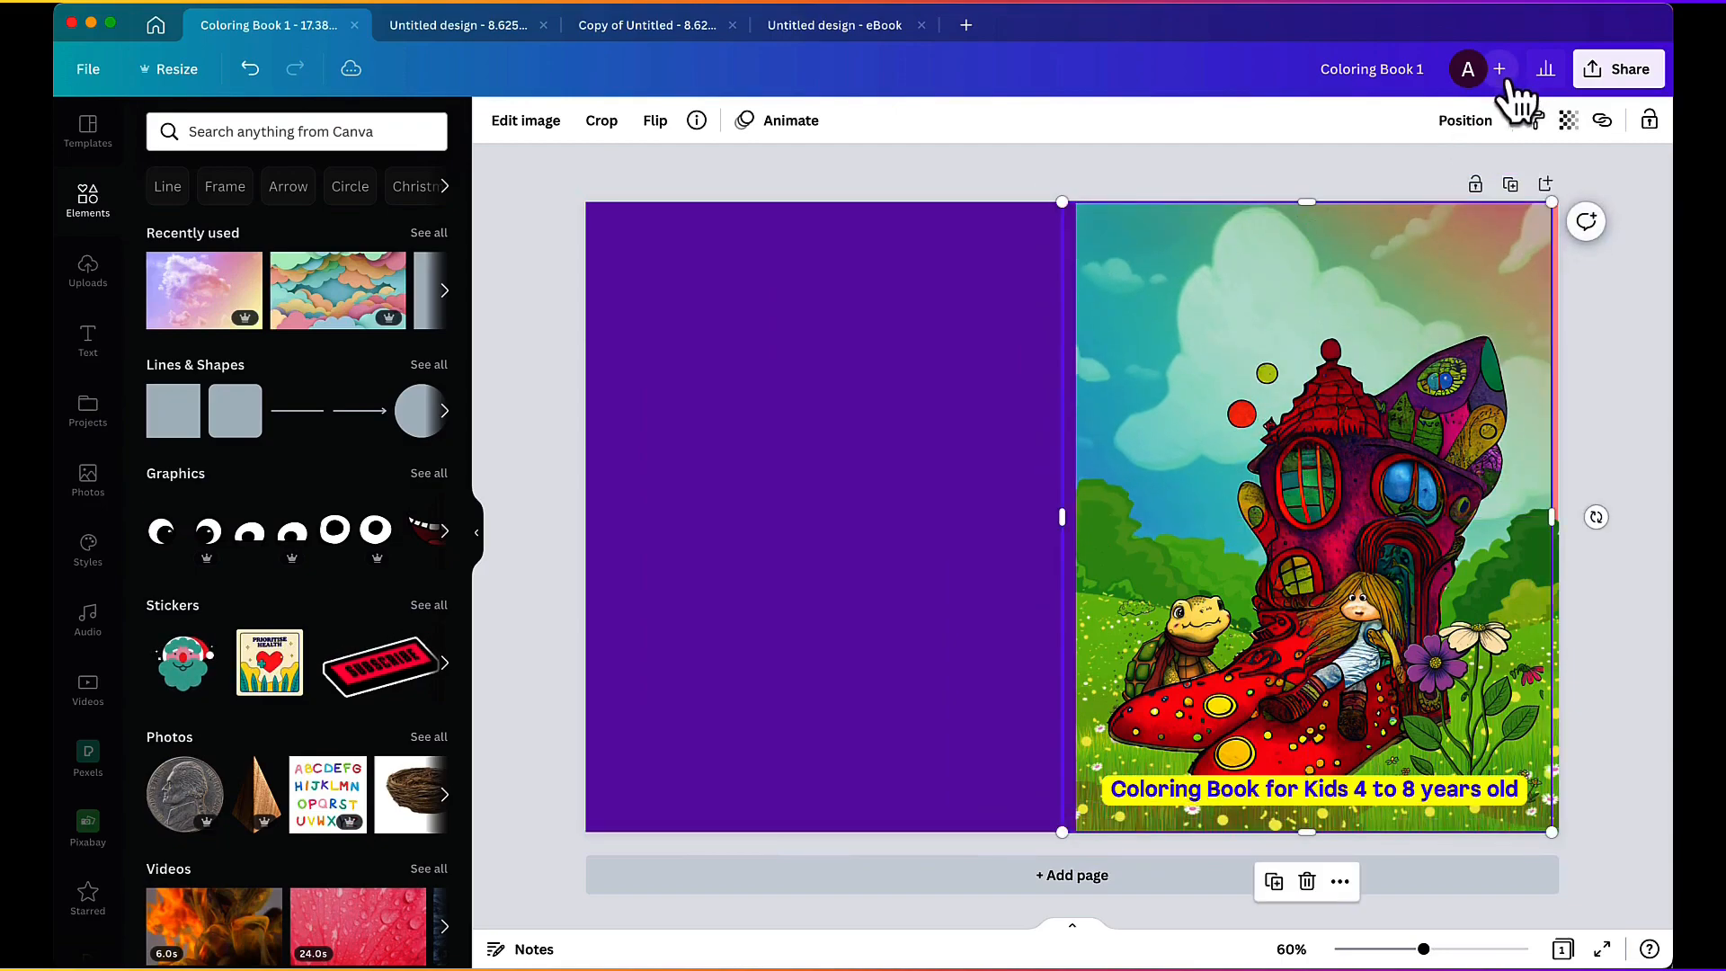
Step: Bring the sky background forward in the layer order and align it over the front cover
click(1465, 121)
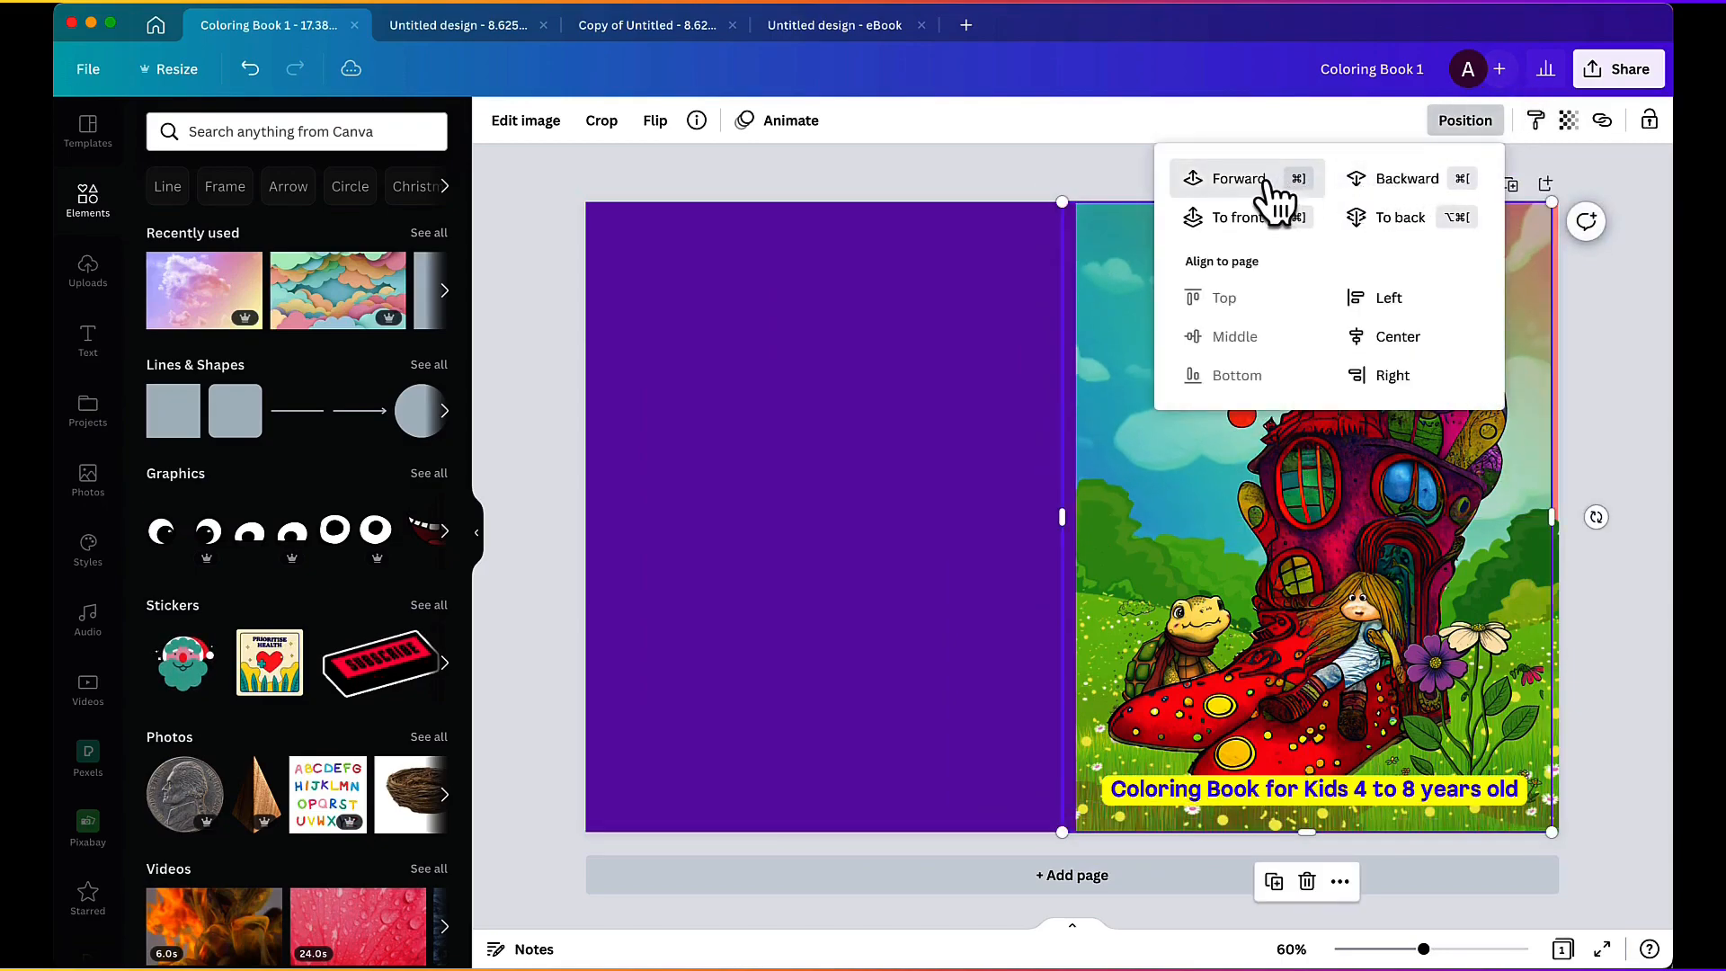
click(1284, 179)
drag(1309, 554, 1347, 582)
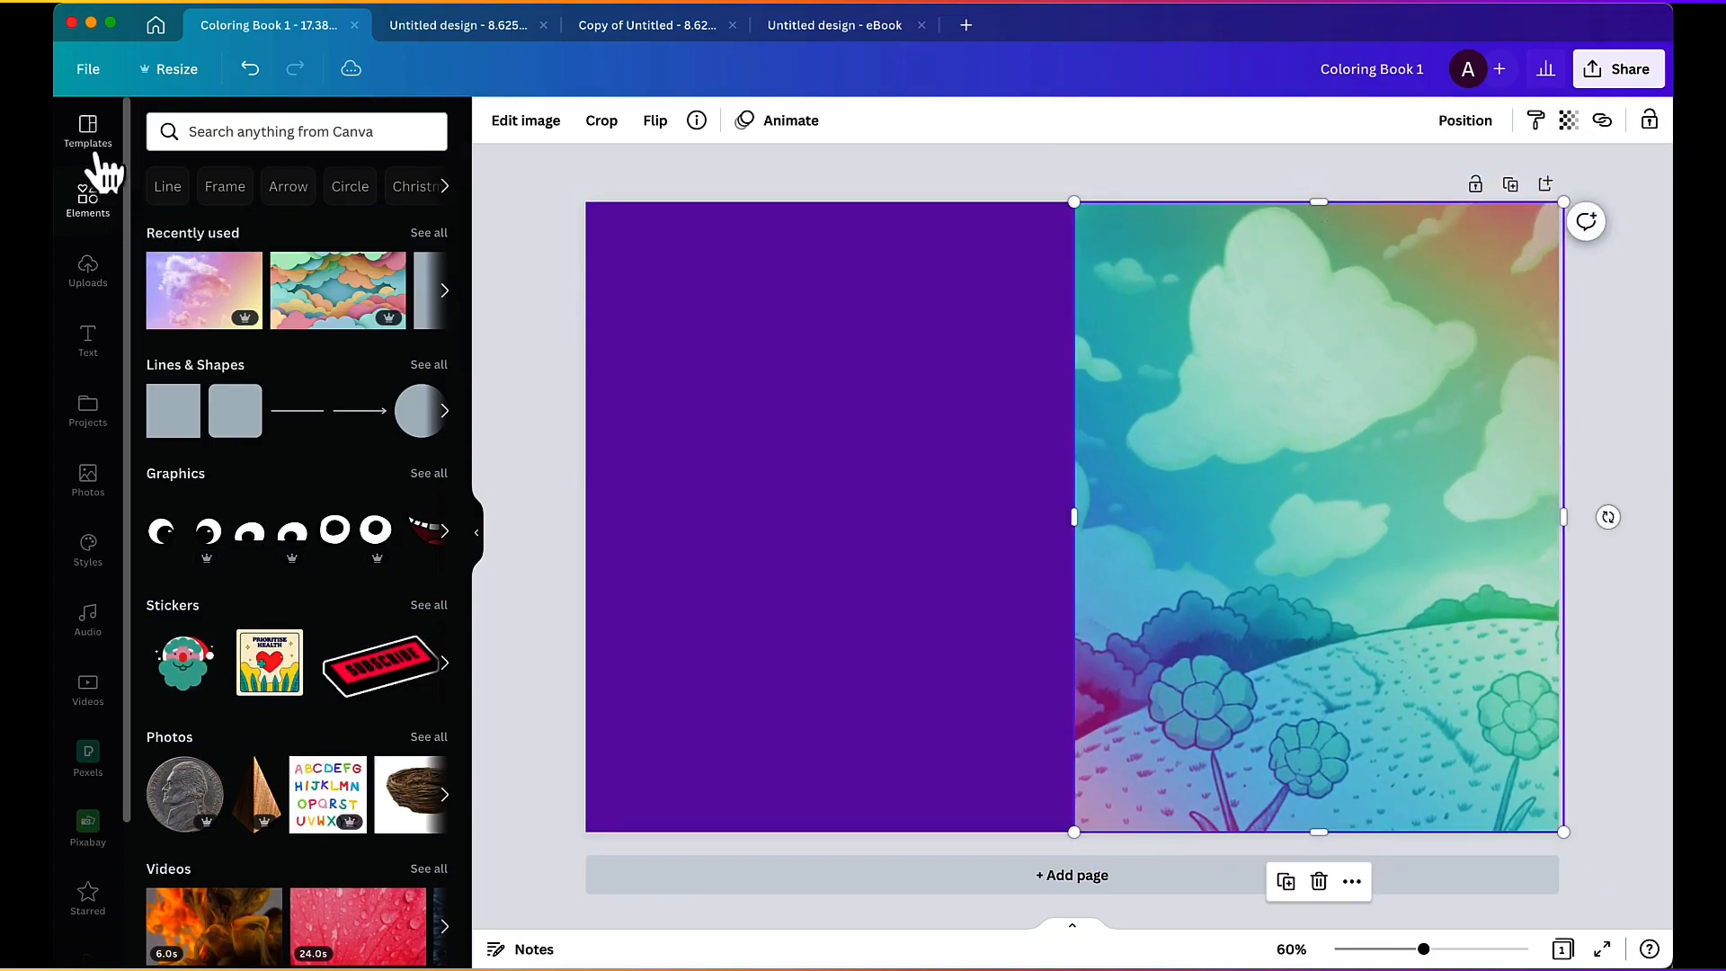
Step: Try the Photogenic filters Flint, Fresco and Bronz on the sky background and undo back to the earlier layer order
click(526, 120)
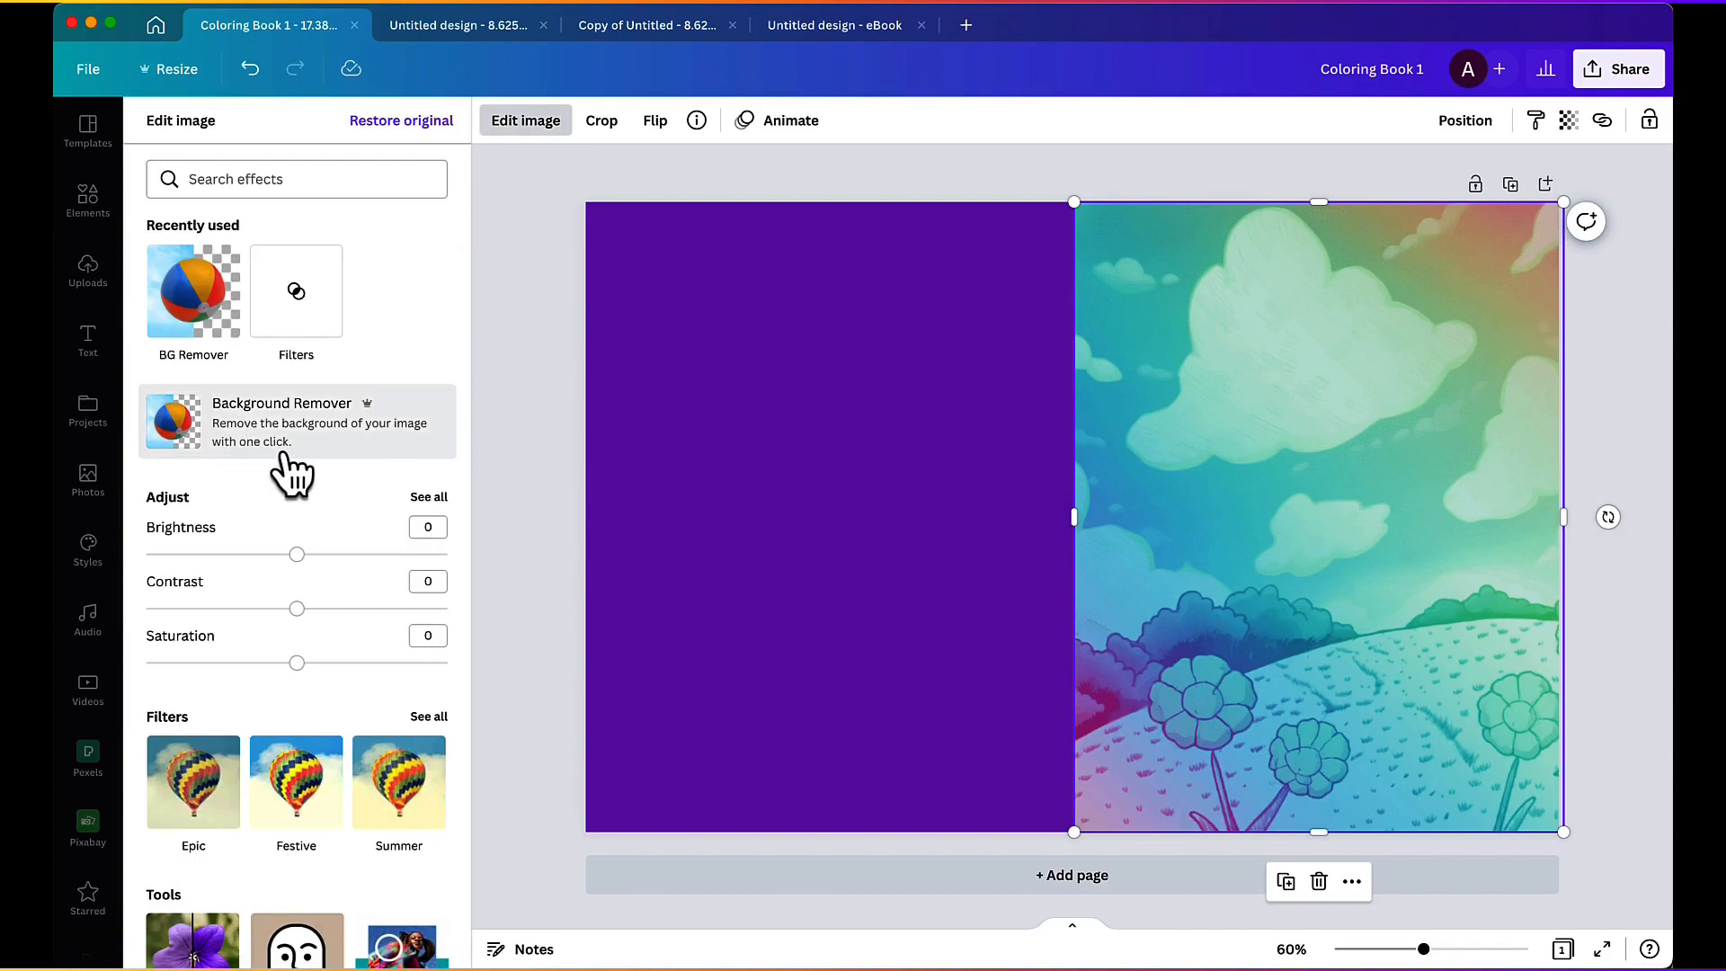
scroll(283, 456, down, 3)
scroll(328, 462, down, 8)
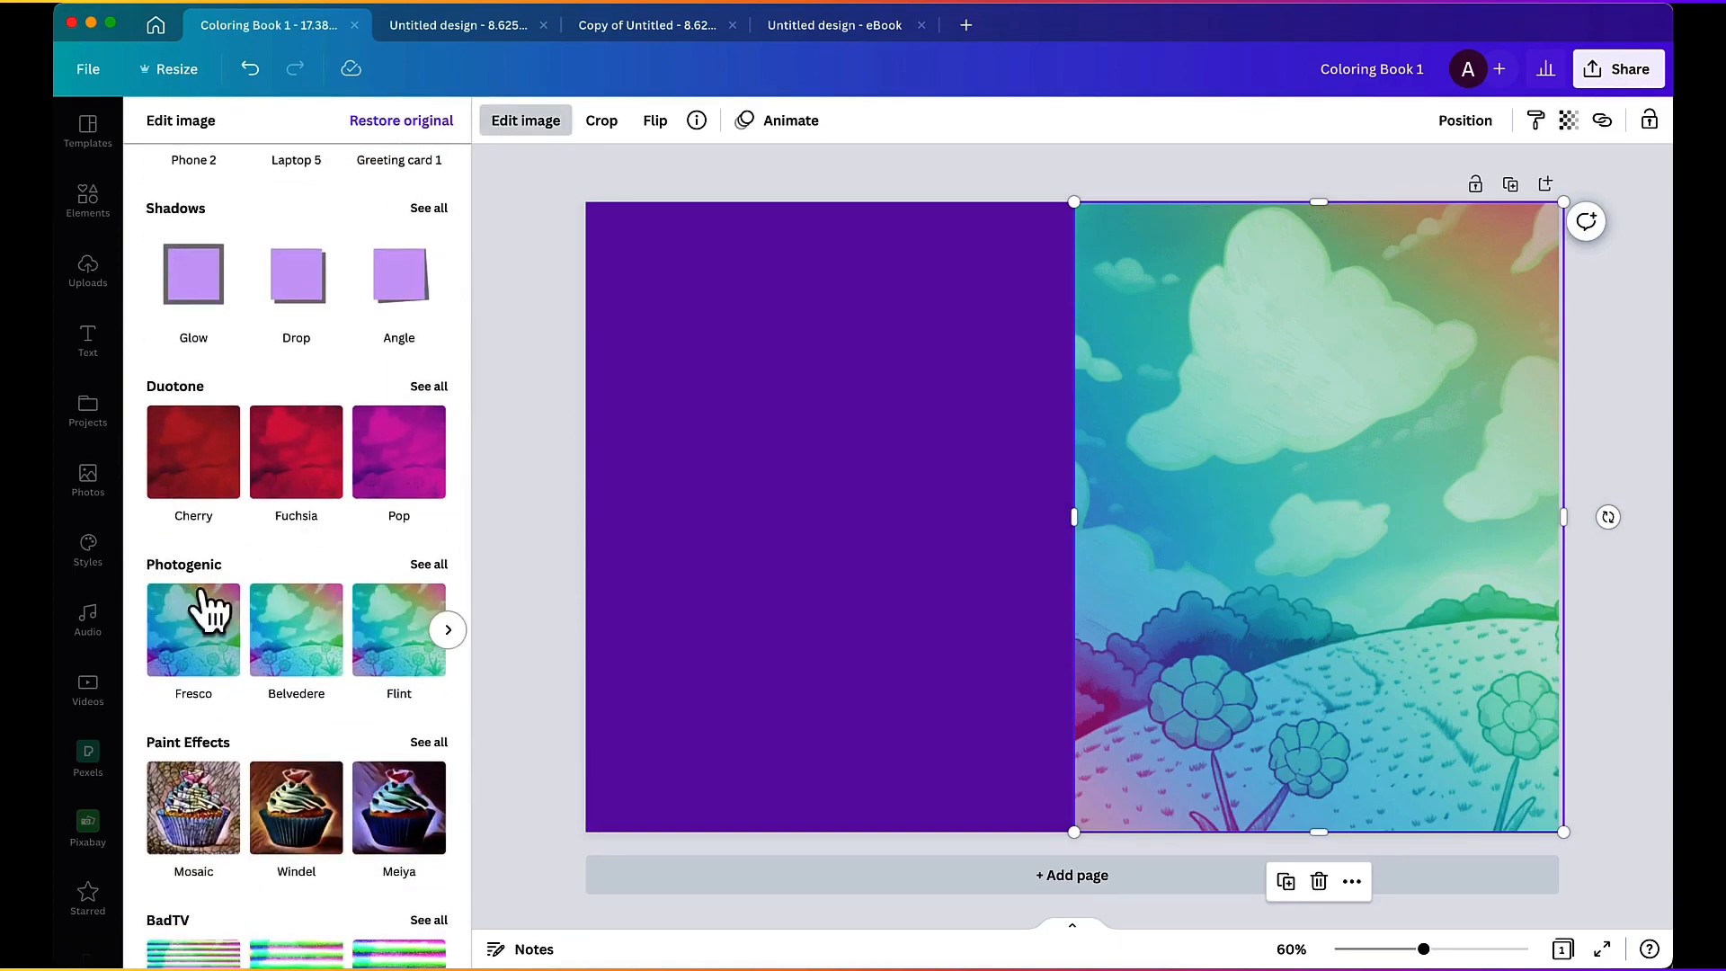
click(428, 565)
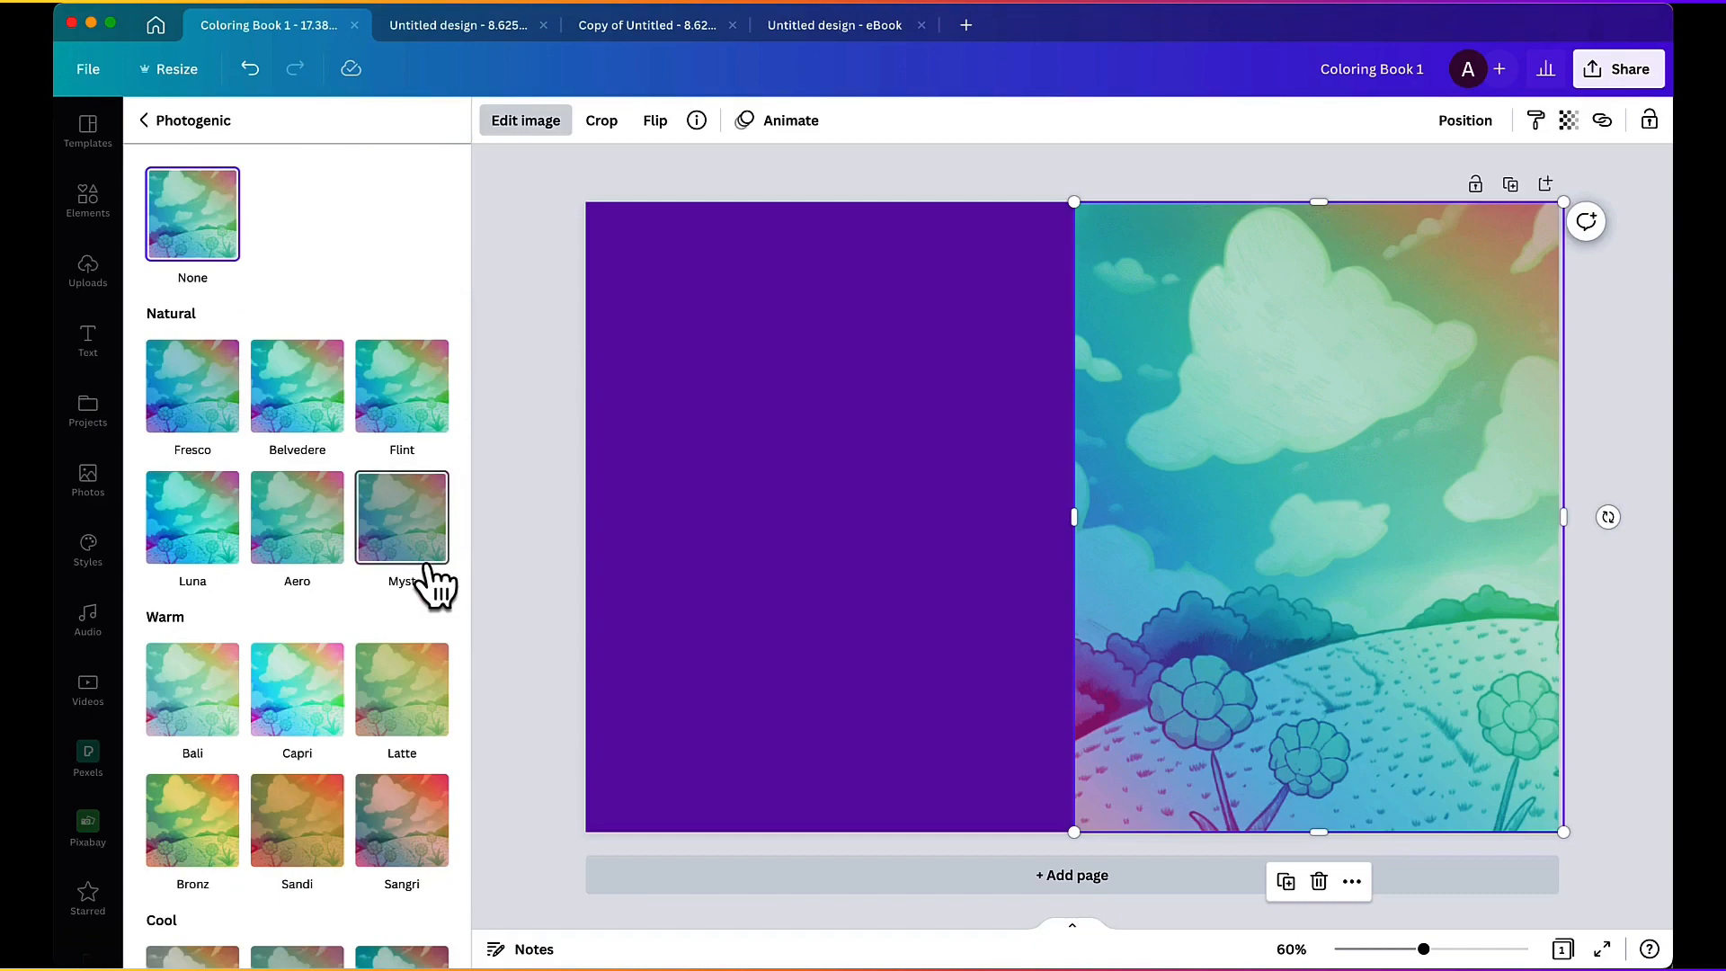
click(402, 387)
click(180, 388)
click(230, 804)
click(250, 68)
click(250, 68)
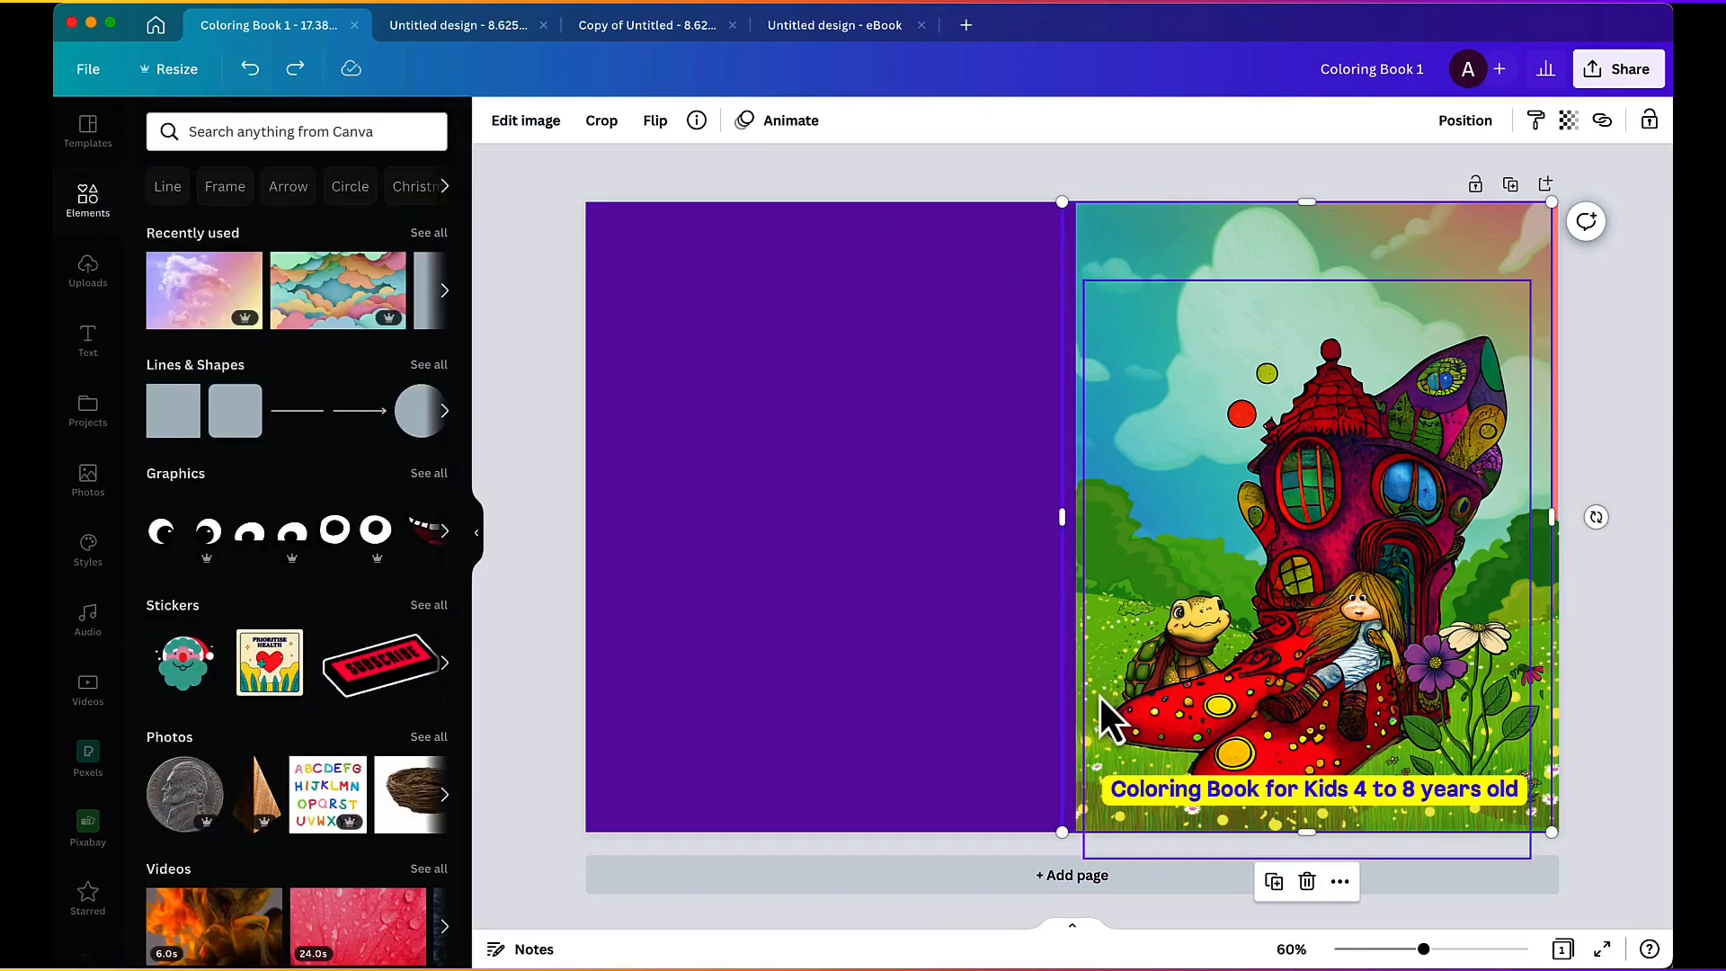
Step: Try repositioning the front cover's background artwork and undo the recent moves
click(1078, 681)
drag(1079, 681, 1101, 634)
mouse_move(1093, 566)
mouse_down()
mouse_move(1137, 377)
mouse_move(1077, 437)
mouse_move(1075, 578)
mouse_up()
click(251, 72)
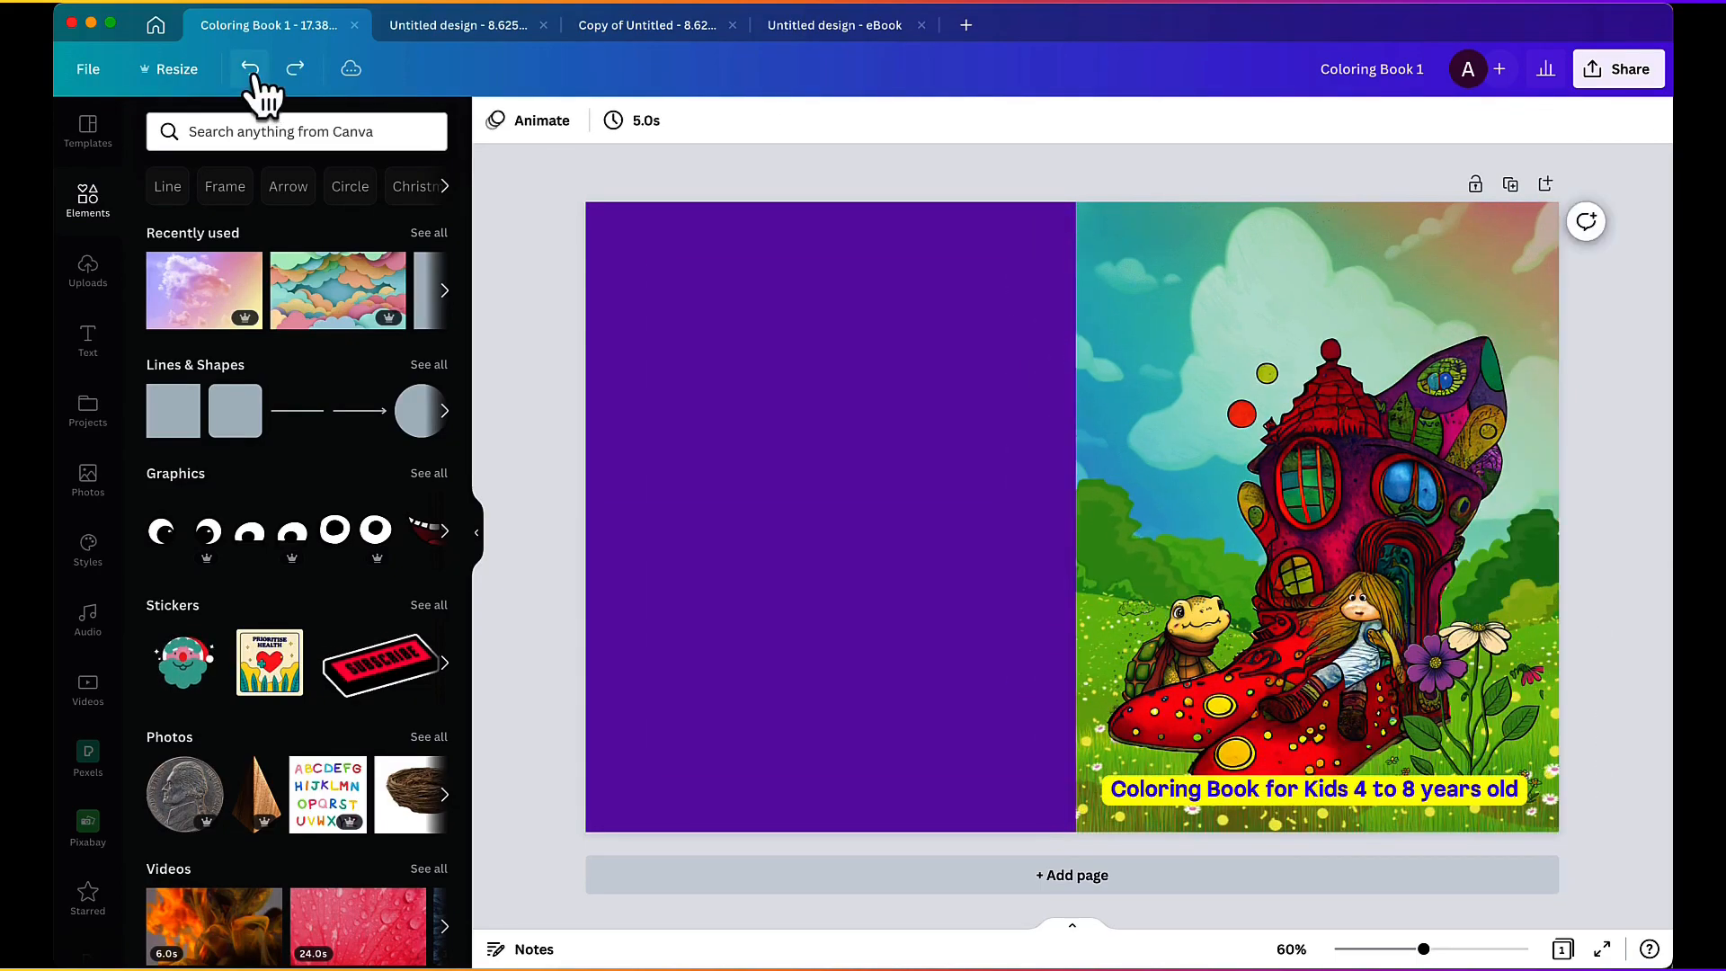
click(250, 72)
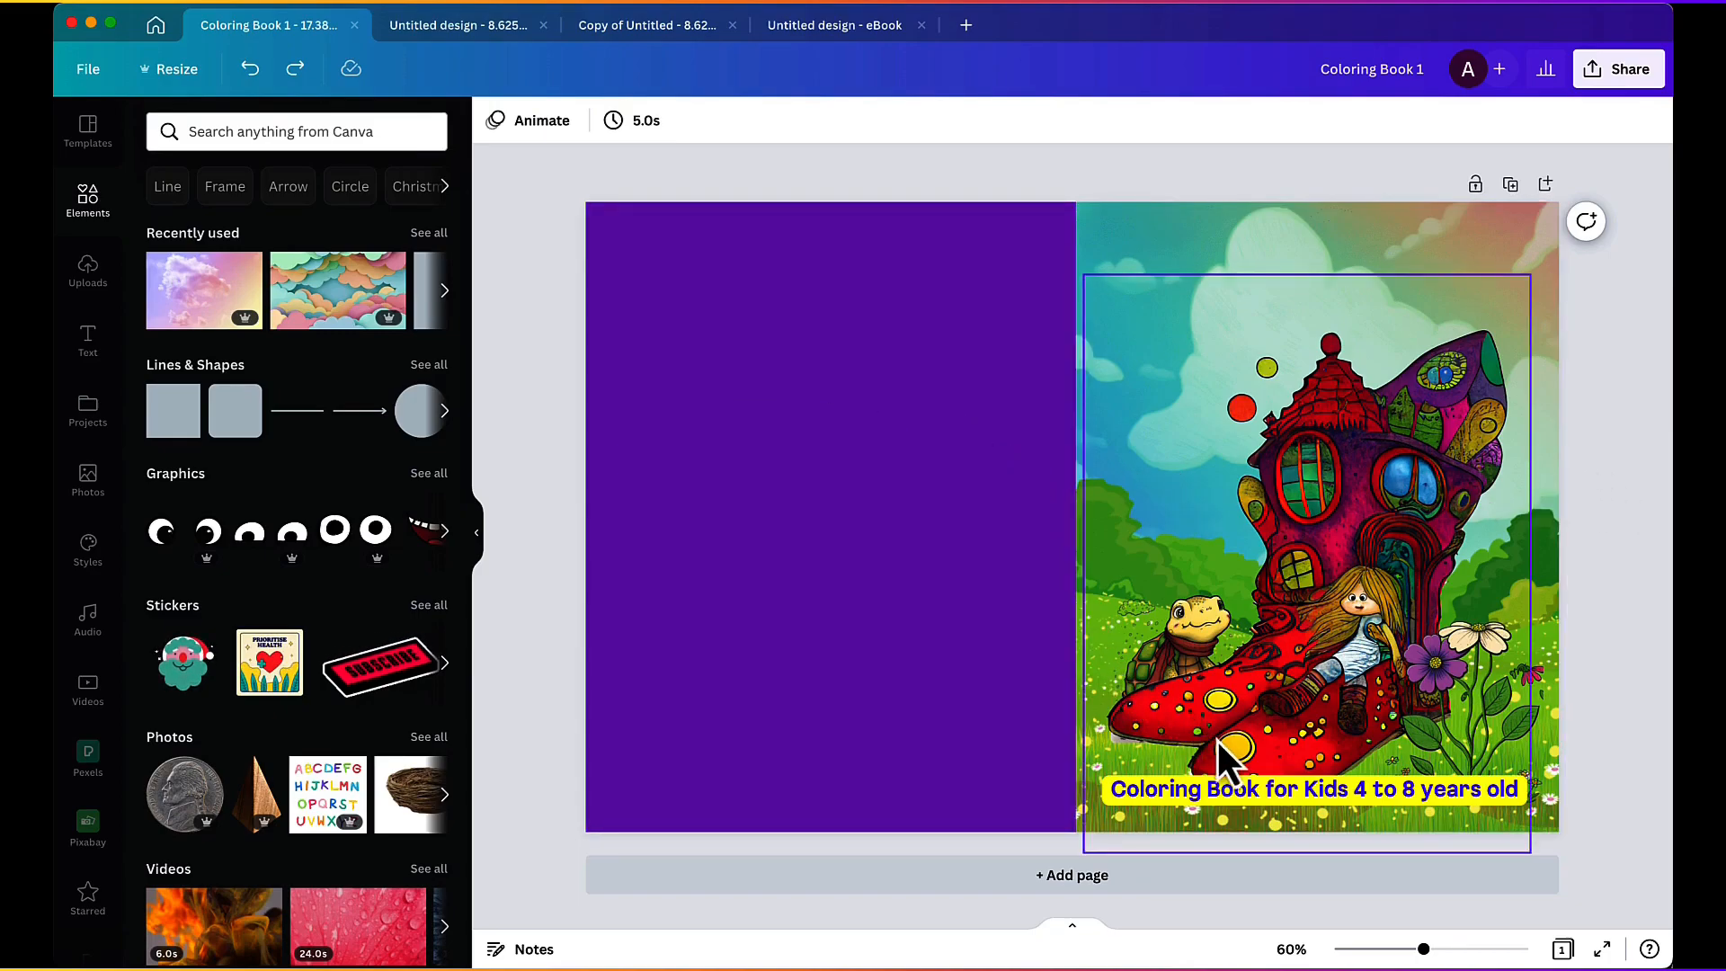
Step: Add the uploaded paperback cover template, scale it to the full cover spread, and shift it aside over the purple back cover
click(1232, 788)
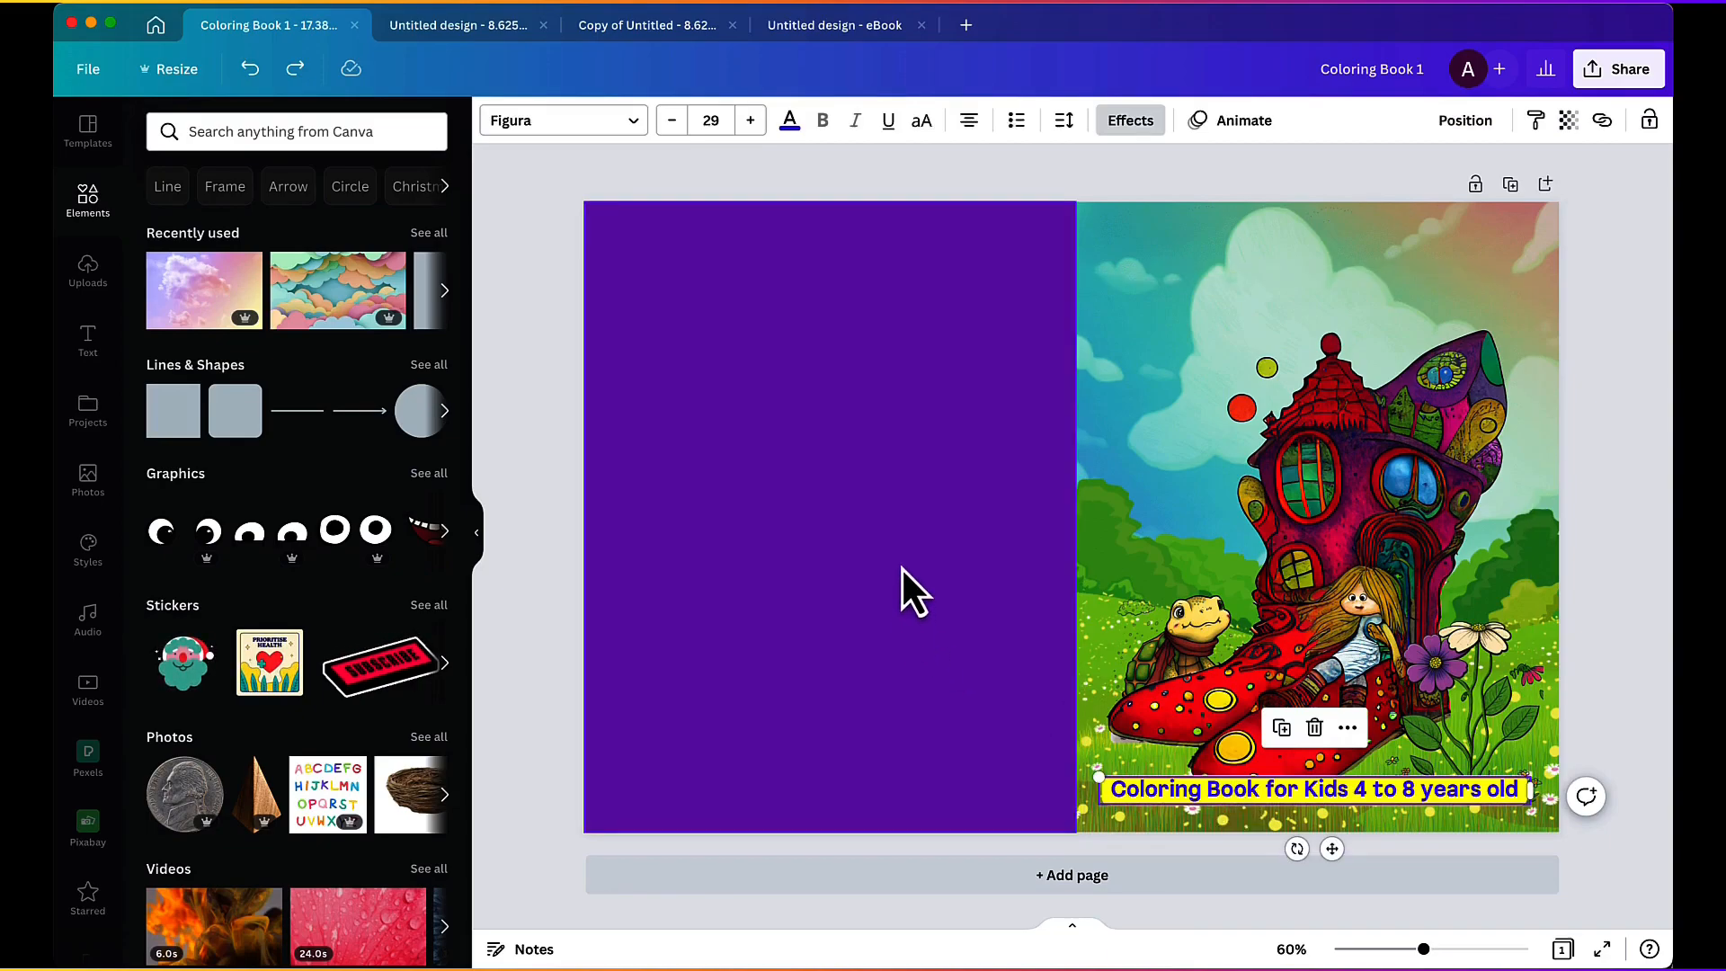
click(534, 381)
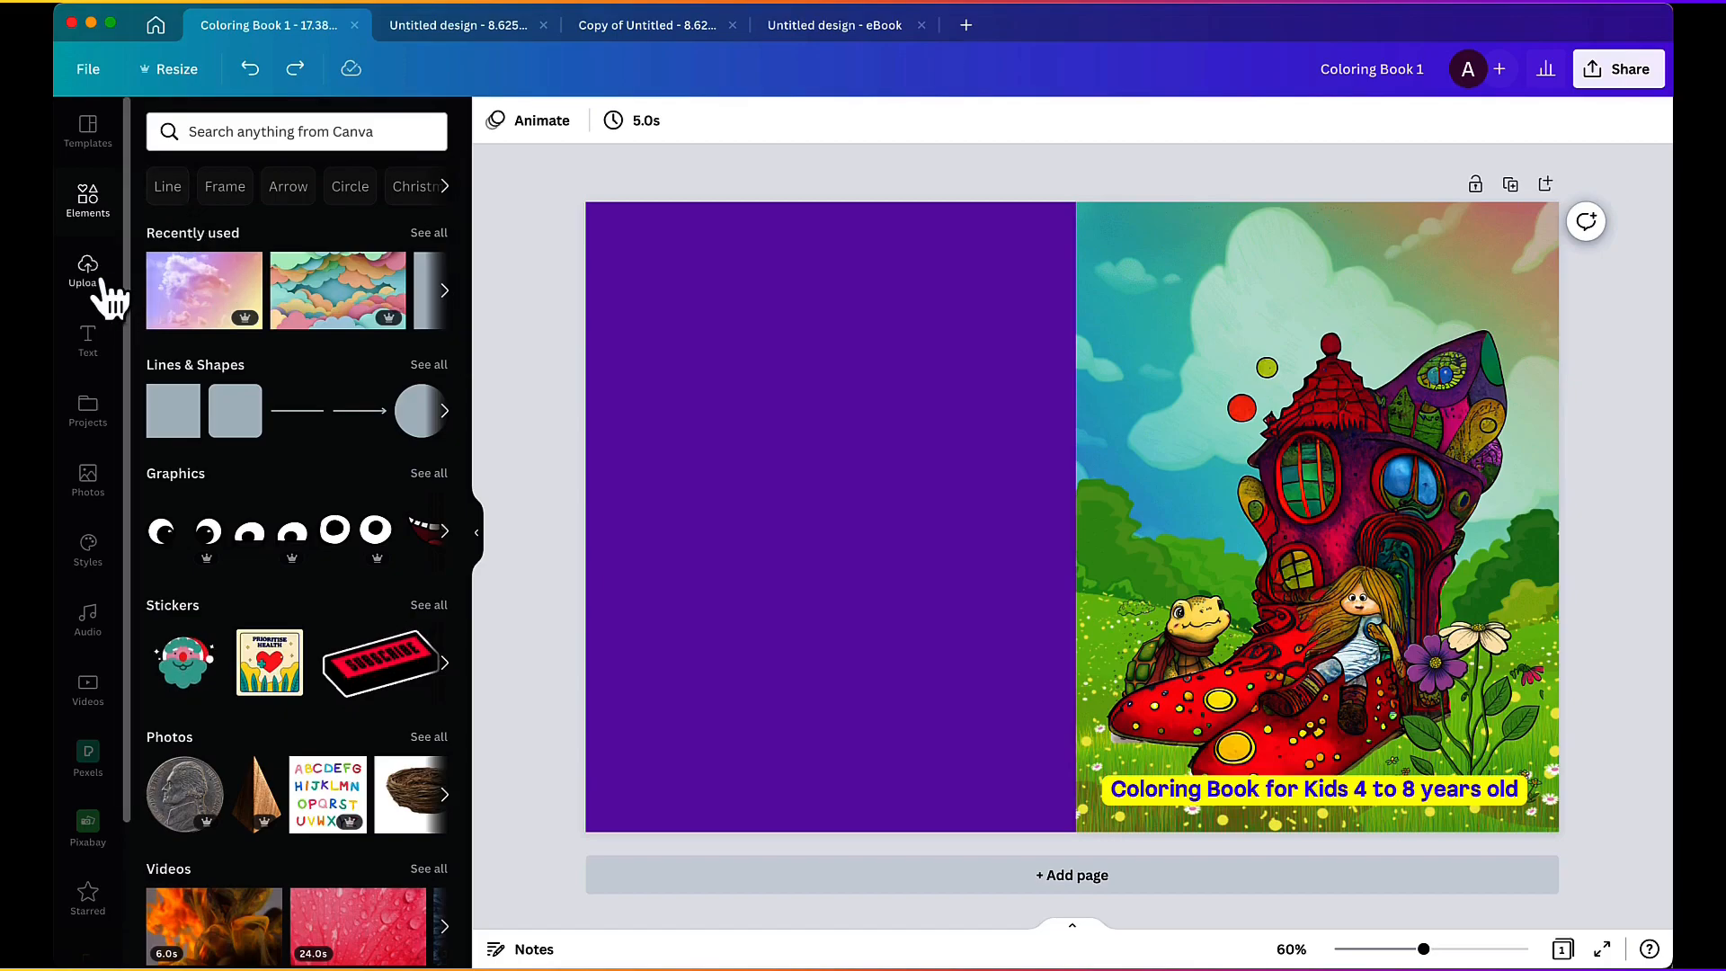
click(89, 467)
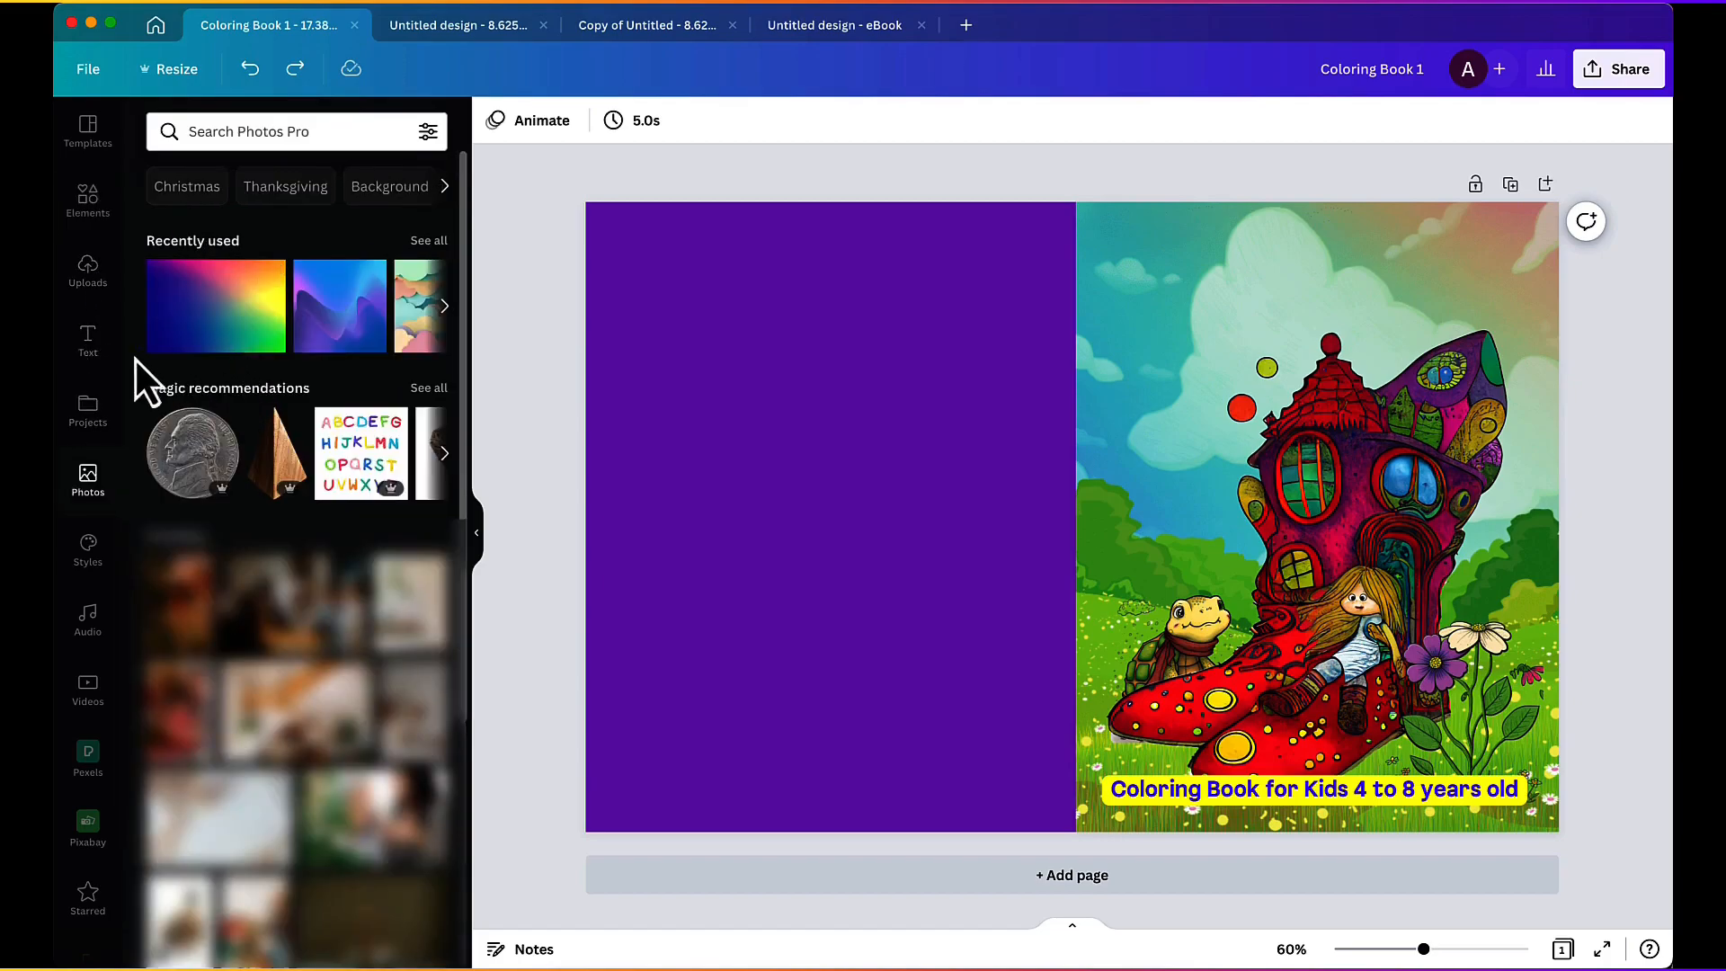
click(88, 279)
drag(274, 754, 720, 230)
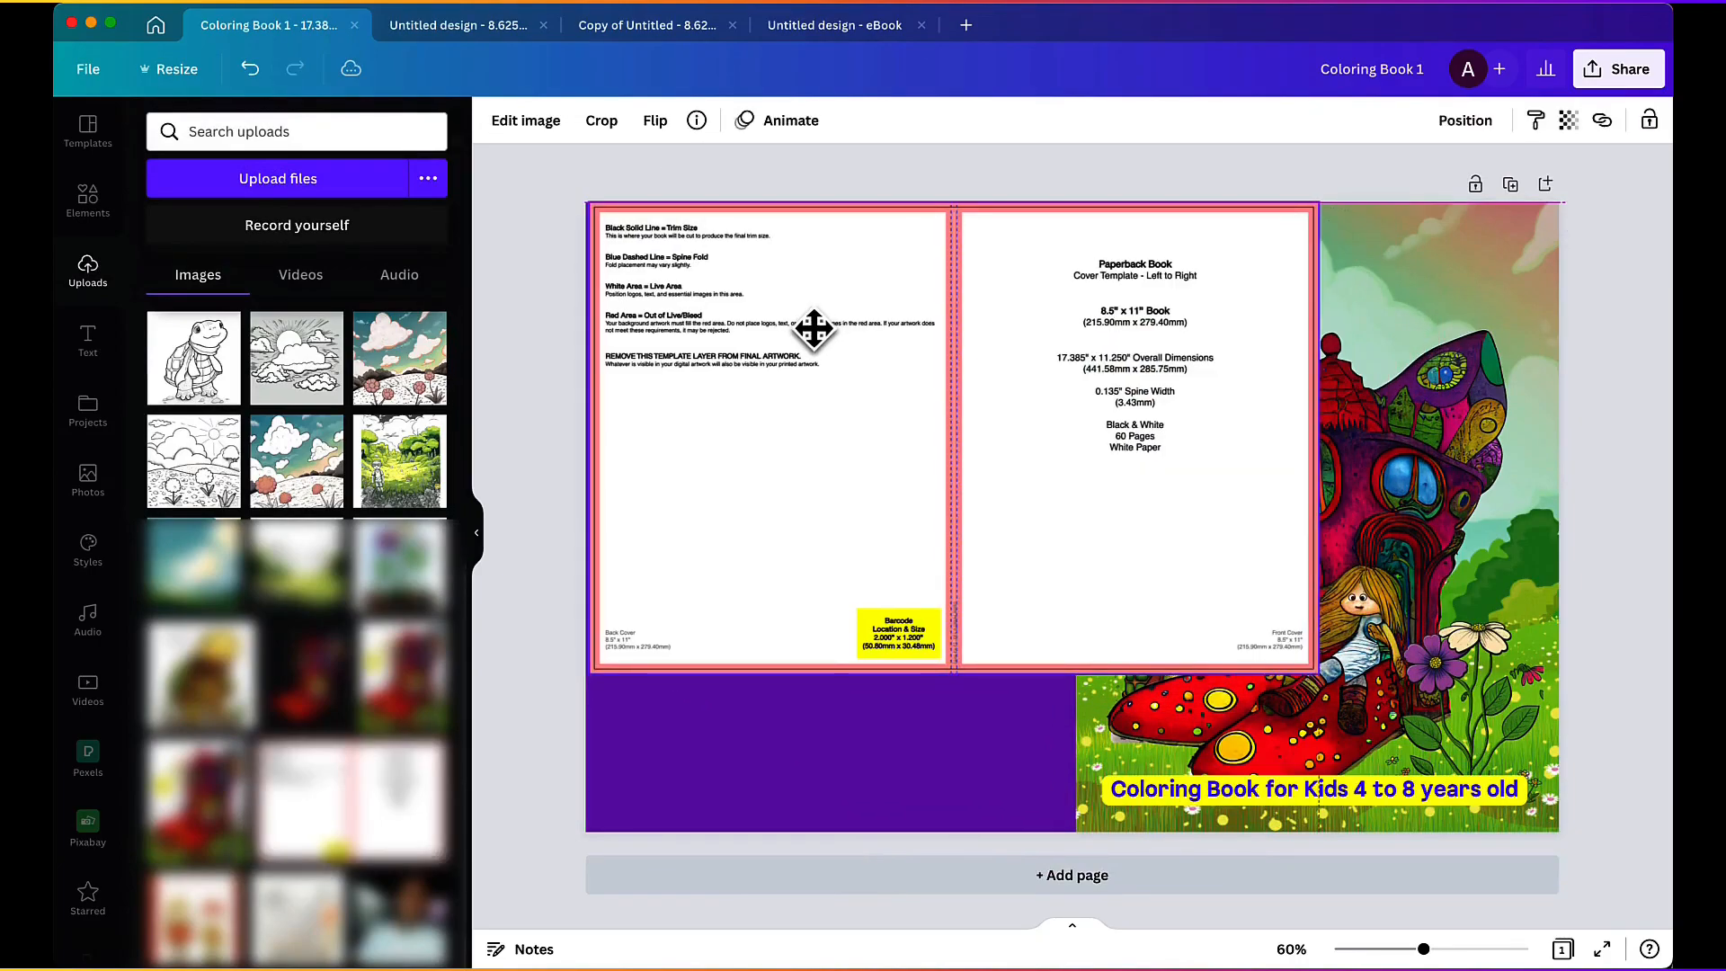
drag(1317, 676, 1562, 834)
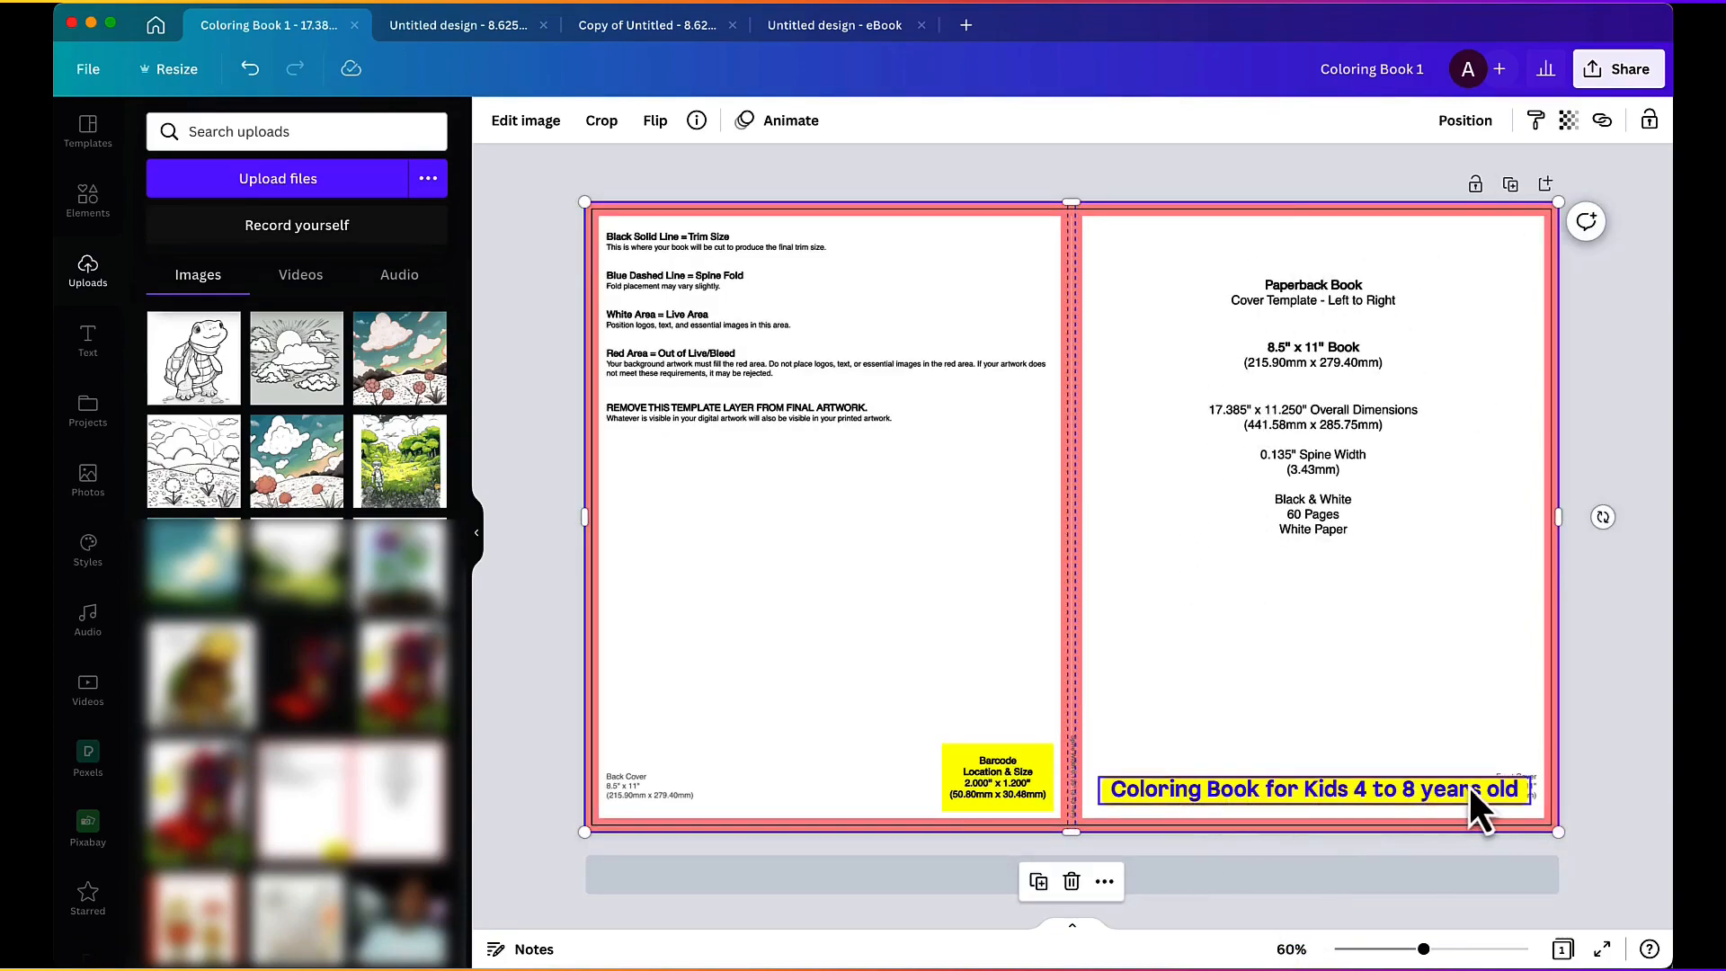
drag(1426, 578, 944, 562)
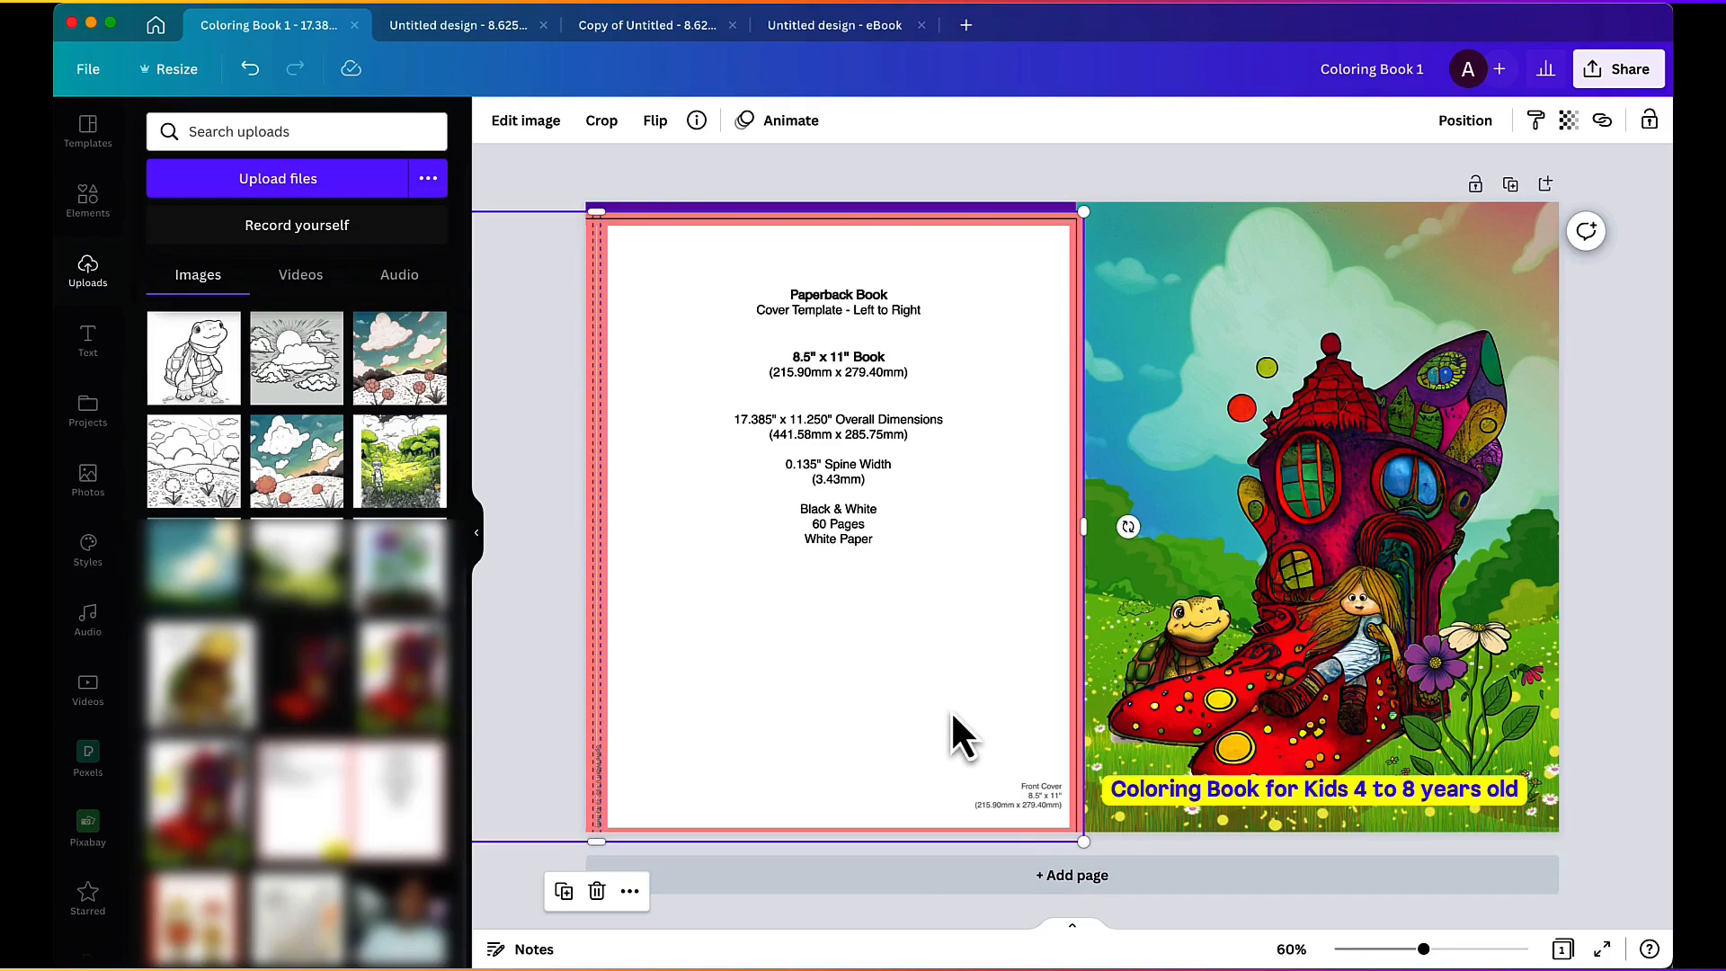
Step: Shift the paperback cover template off the purple back cover and delete it from the spread
drag(942, 619, 976, 576)
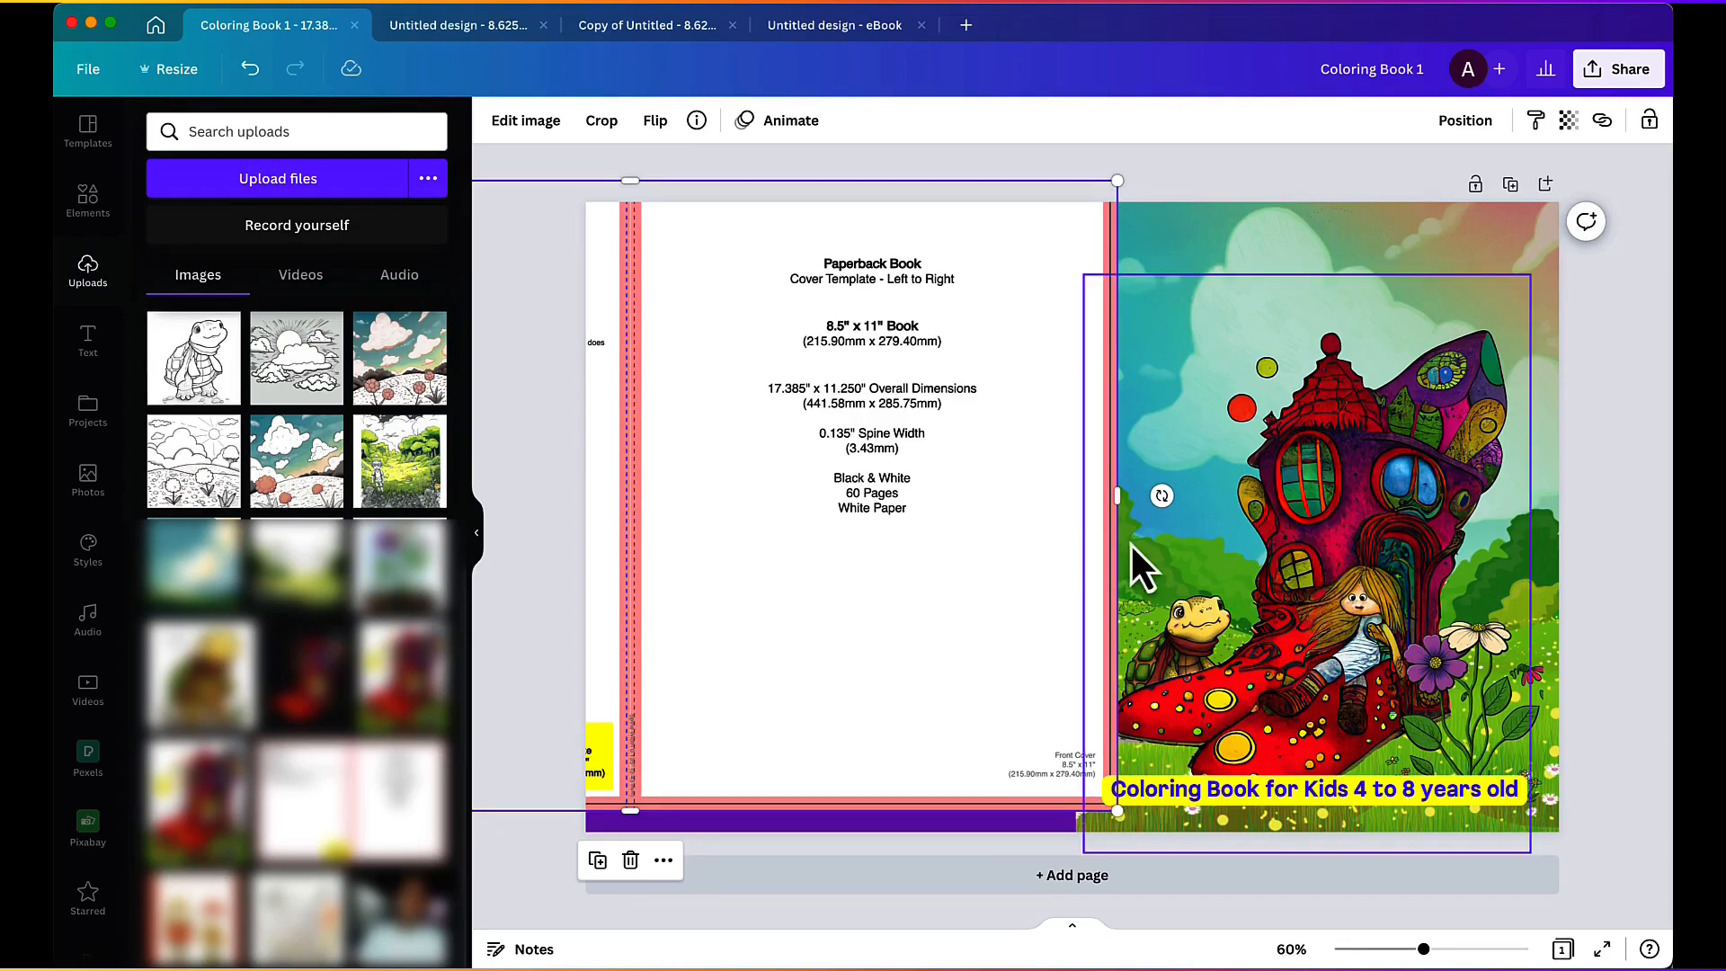
click(1343, 451)
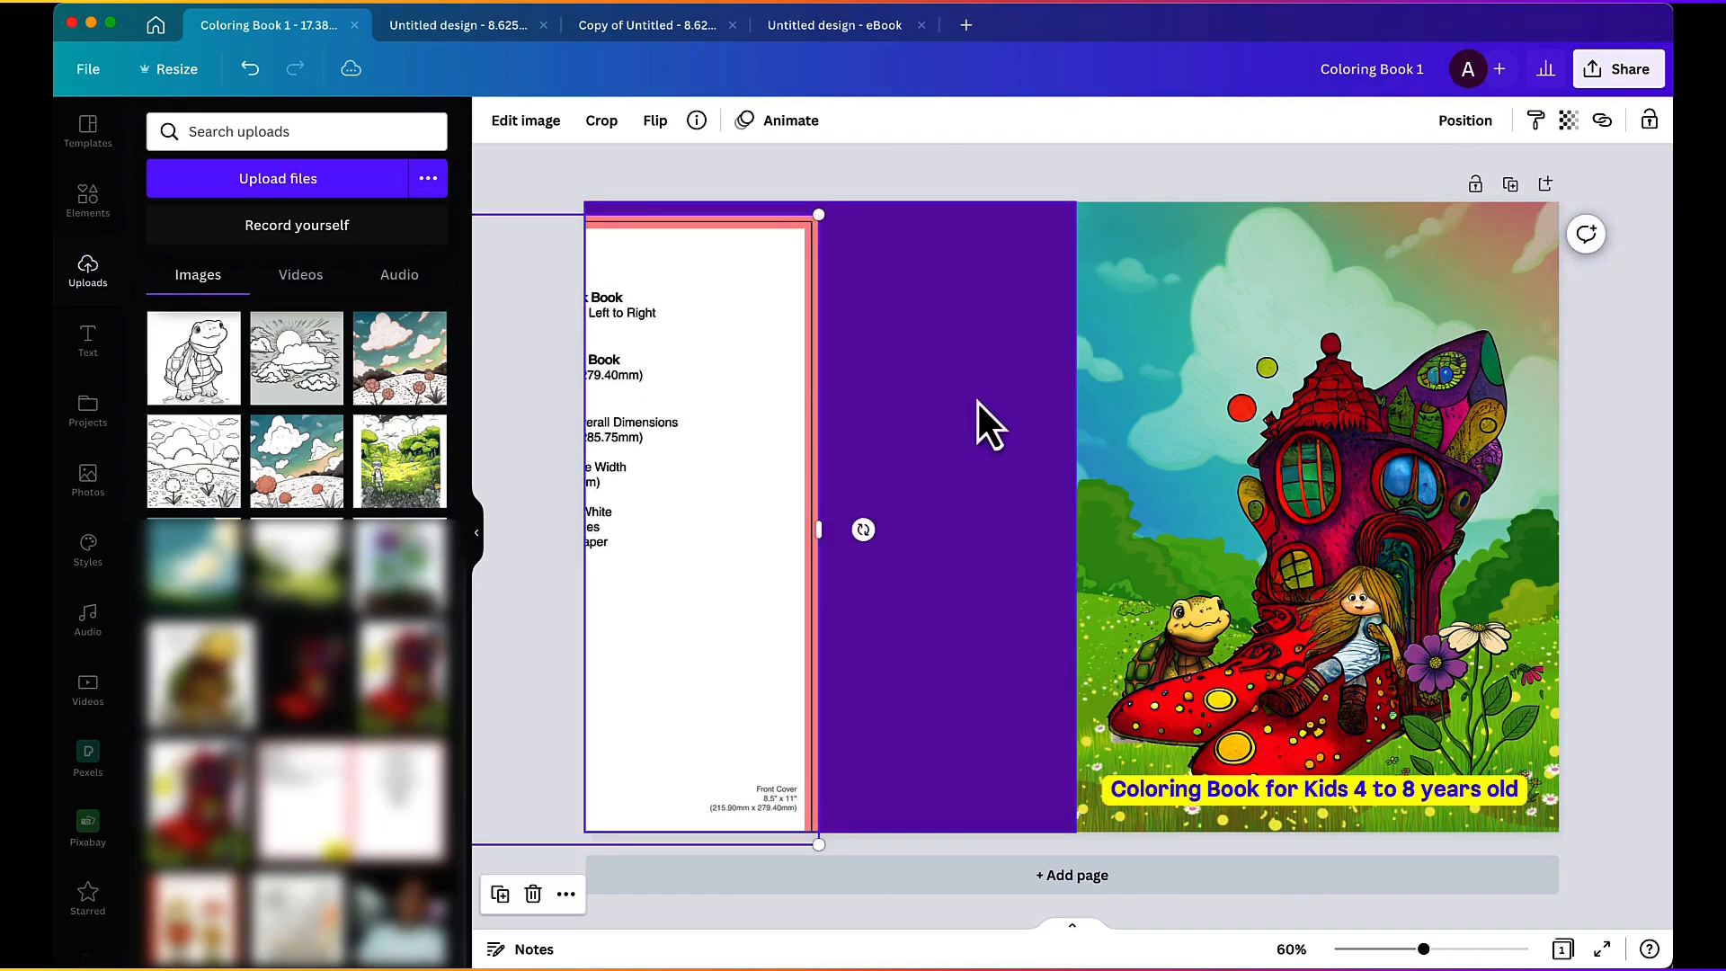
click(978, 402)
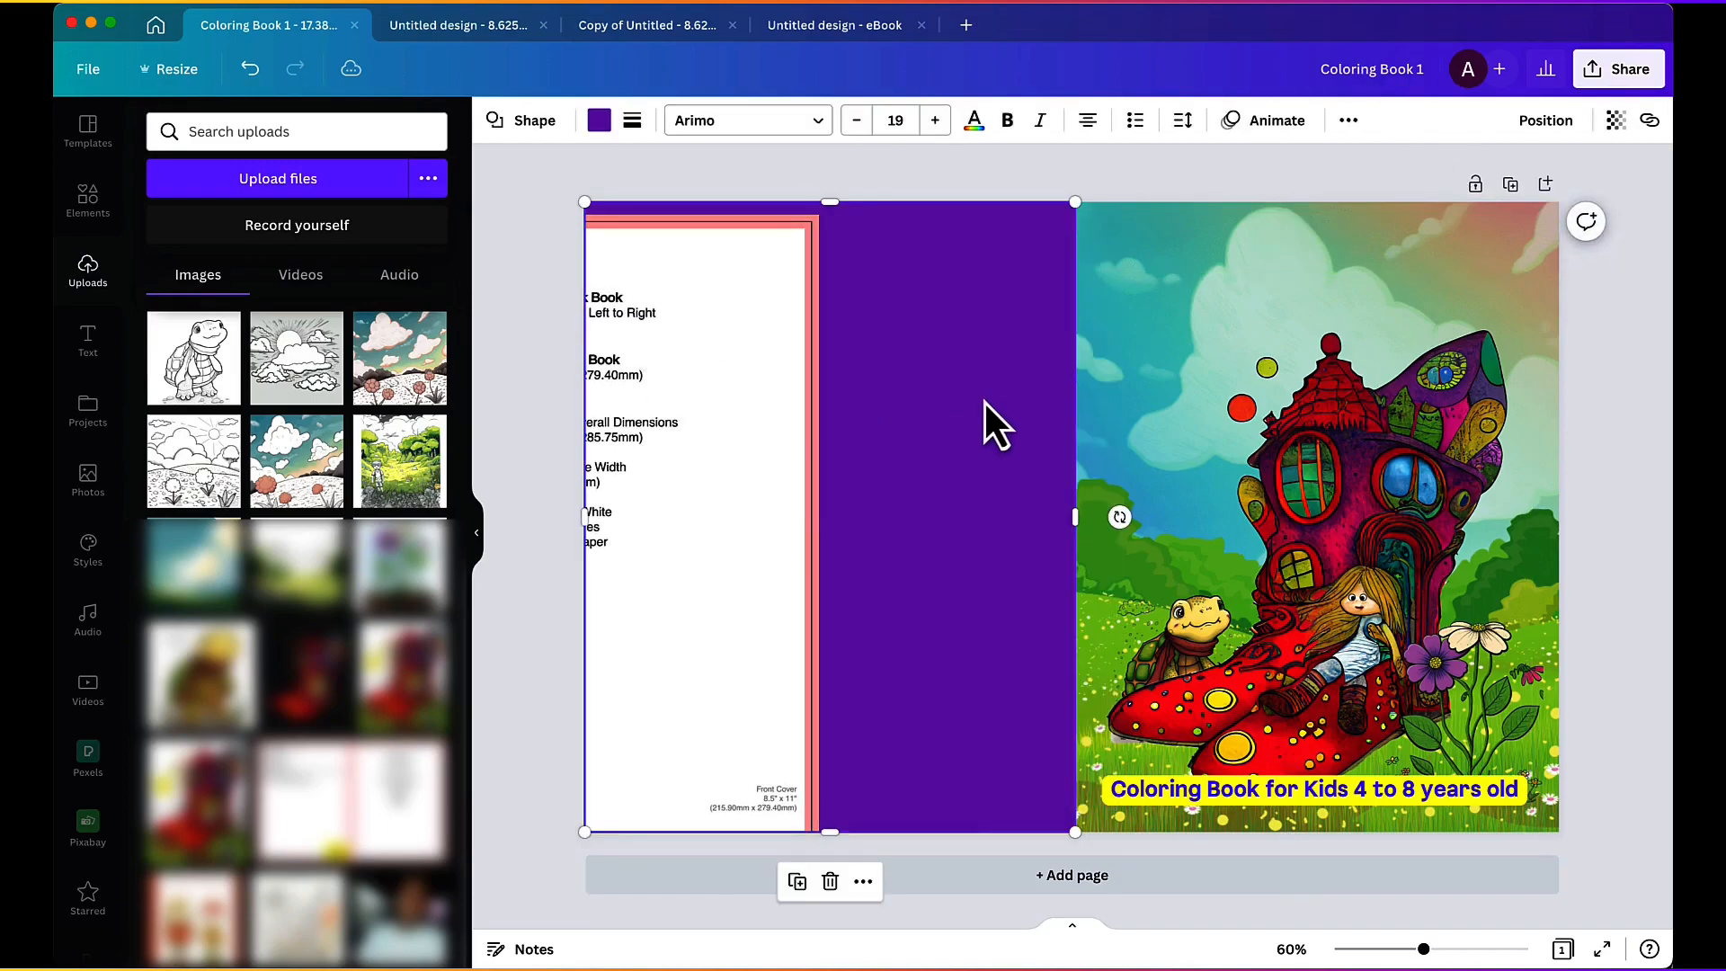
click(762, 321)
key(Delete)
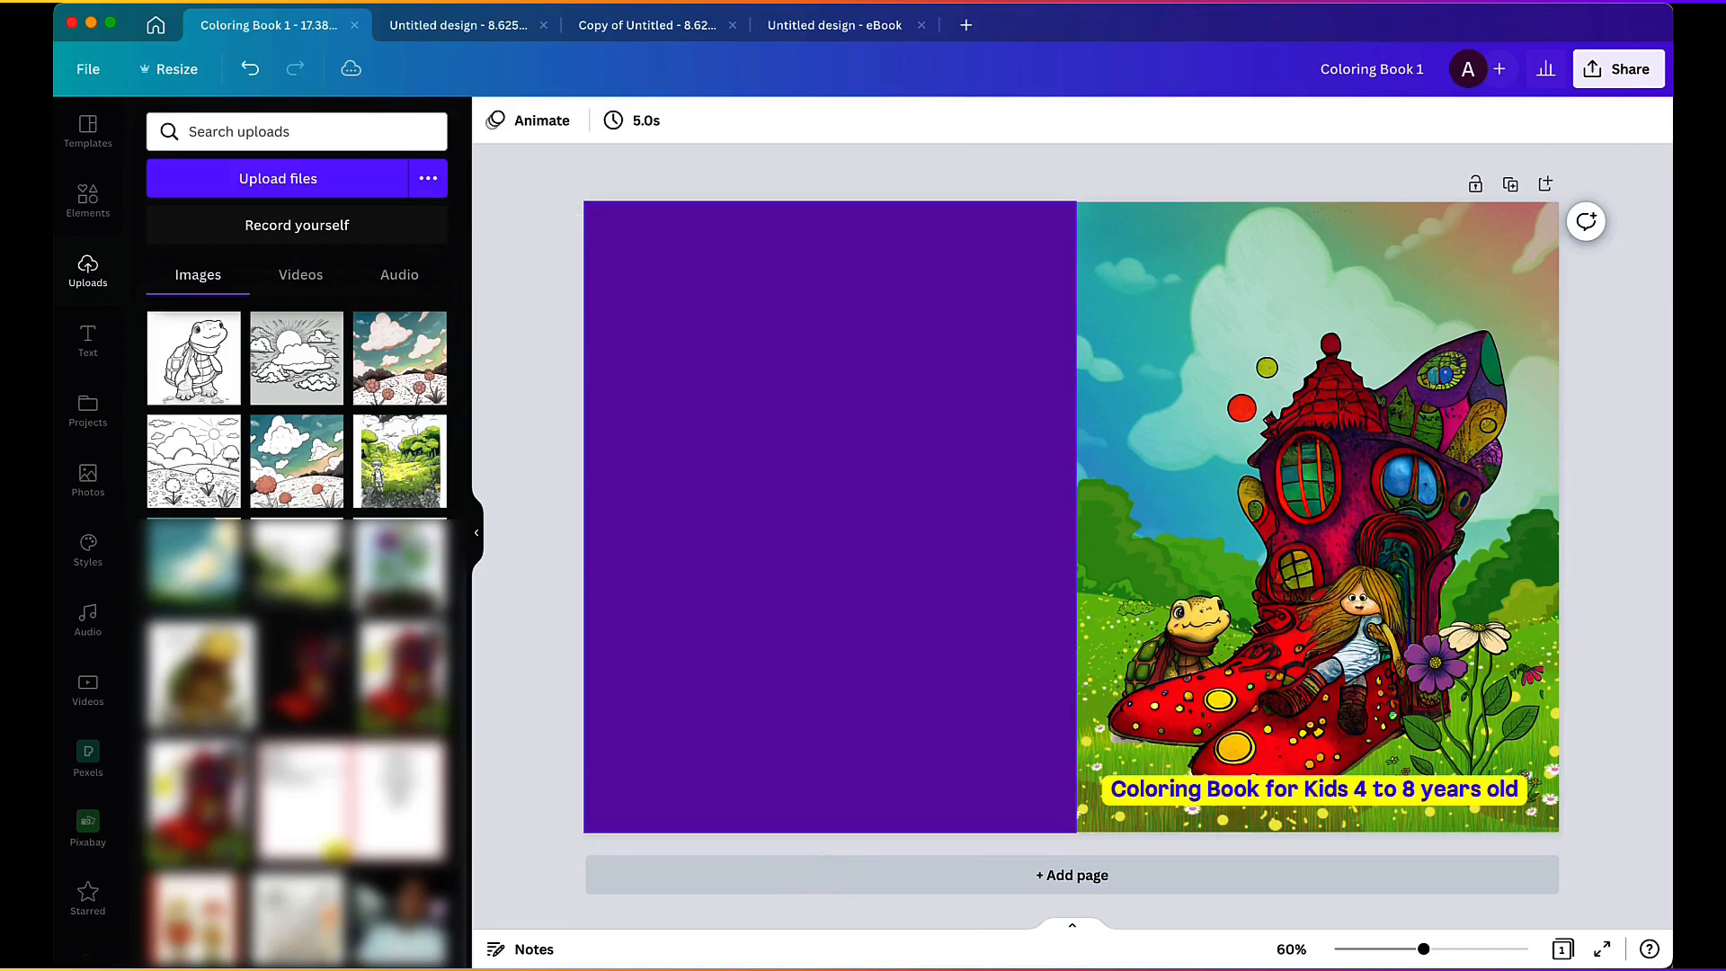
Step: Nudge the purple back cover rectangle into alignment with the page edge and deselect it
click(809, 287)
mouse_move(825, 298)
mouse_down()
mouse_move(1033, 308)
mouse_move(940, 289)
mouse_move(1106, 431)
mouse_move(917, 300)
mouse_move(828, 295)
mouse_up()
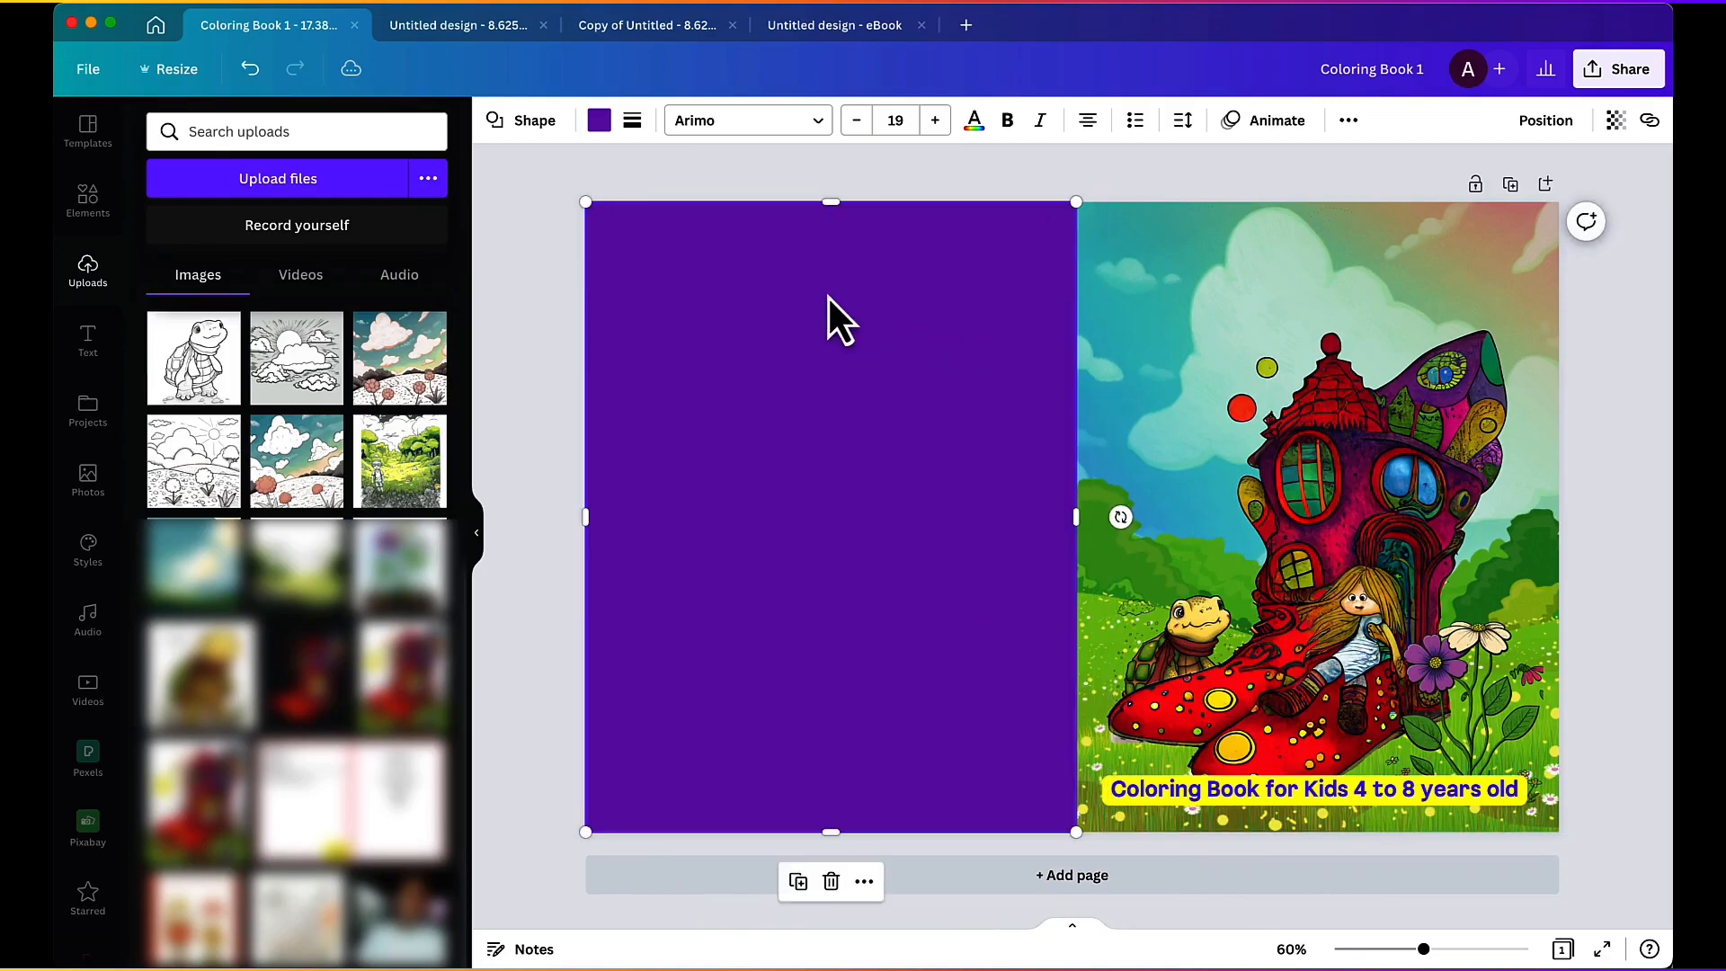
click(521, 189)
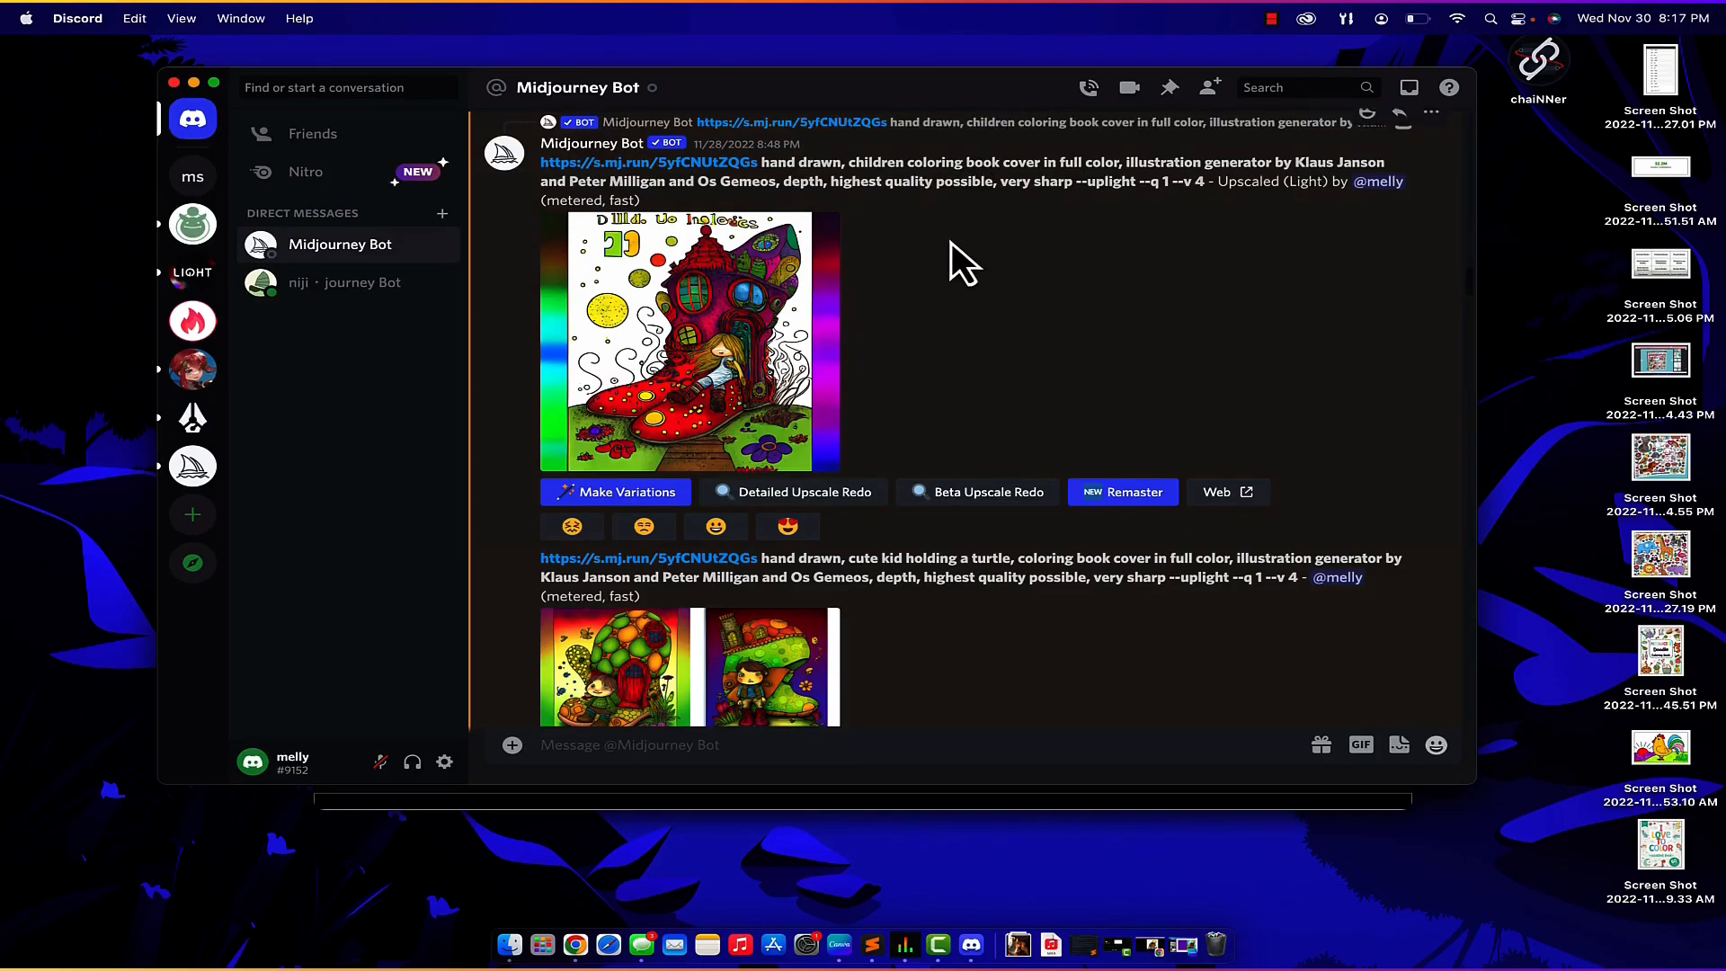
Step: Switch to Discord and examine the upscaled boot-house cover artwork and the flower images in the Midjourney Bot chat
scroll(953, 245, up, 1)
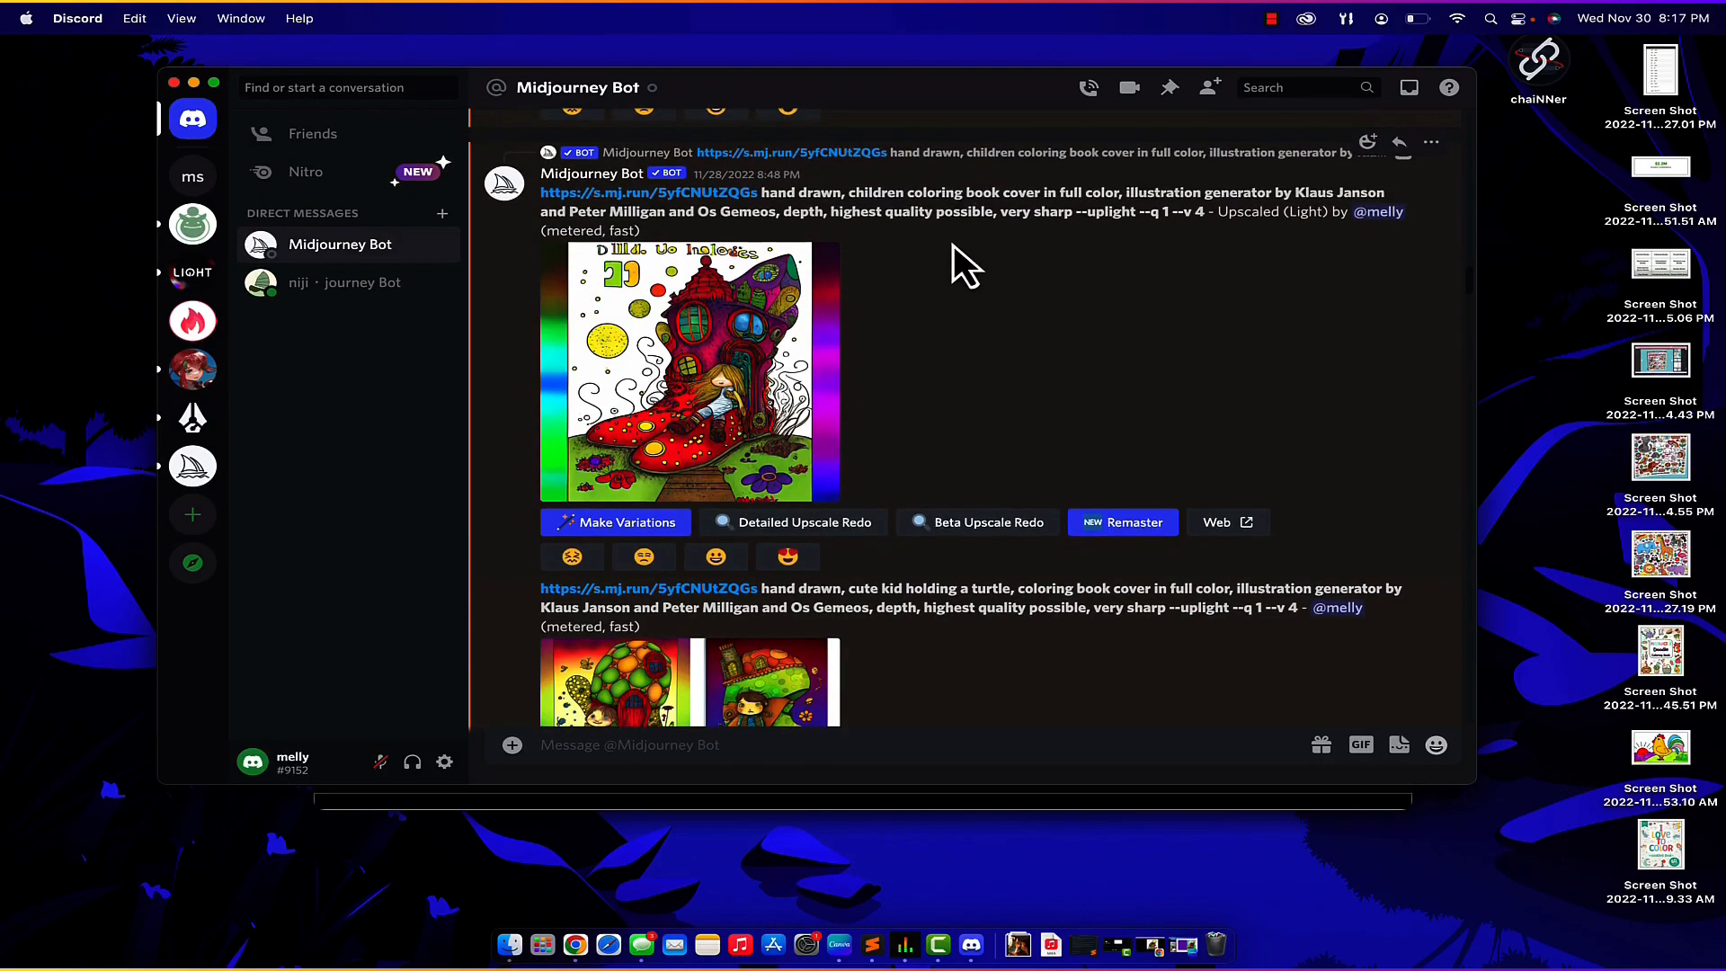
click(755, 336)
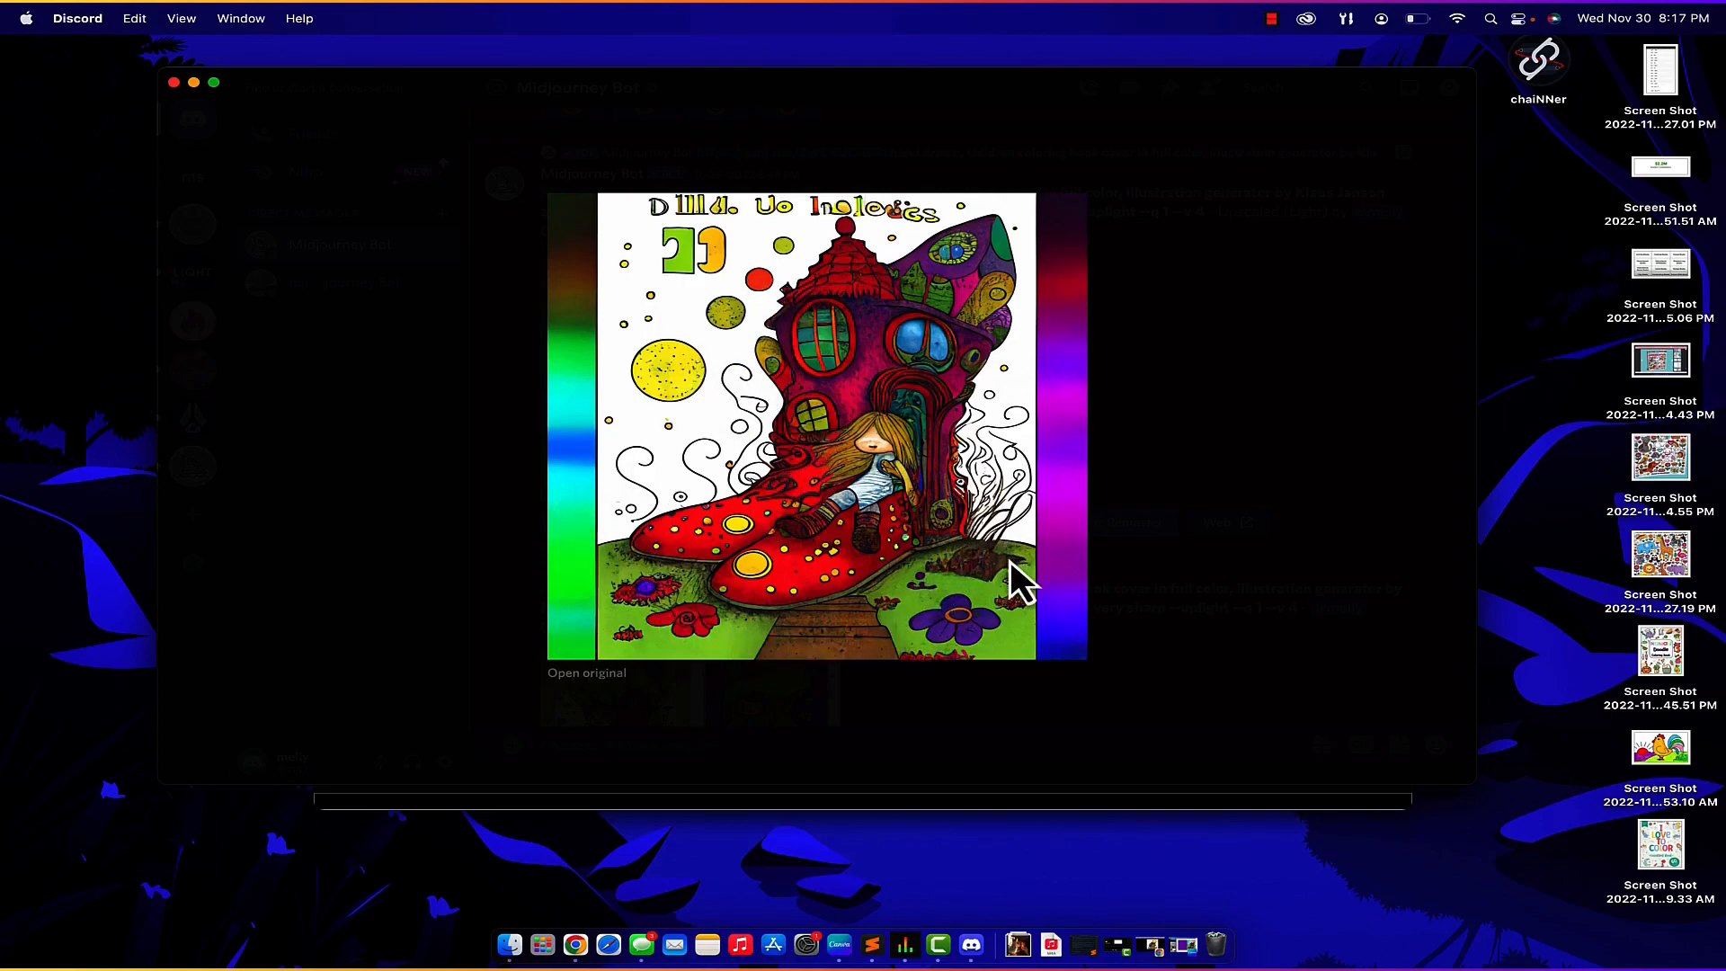
key(Escape)
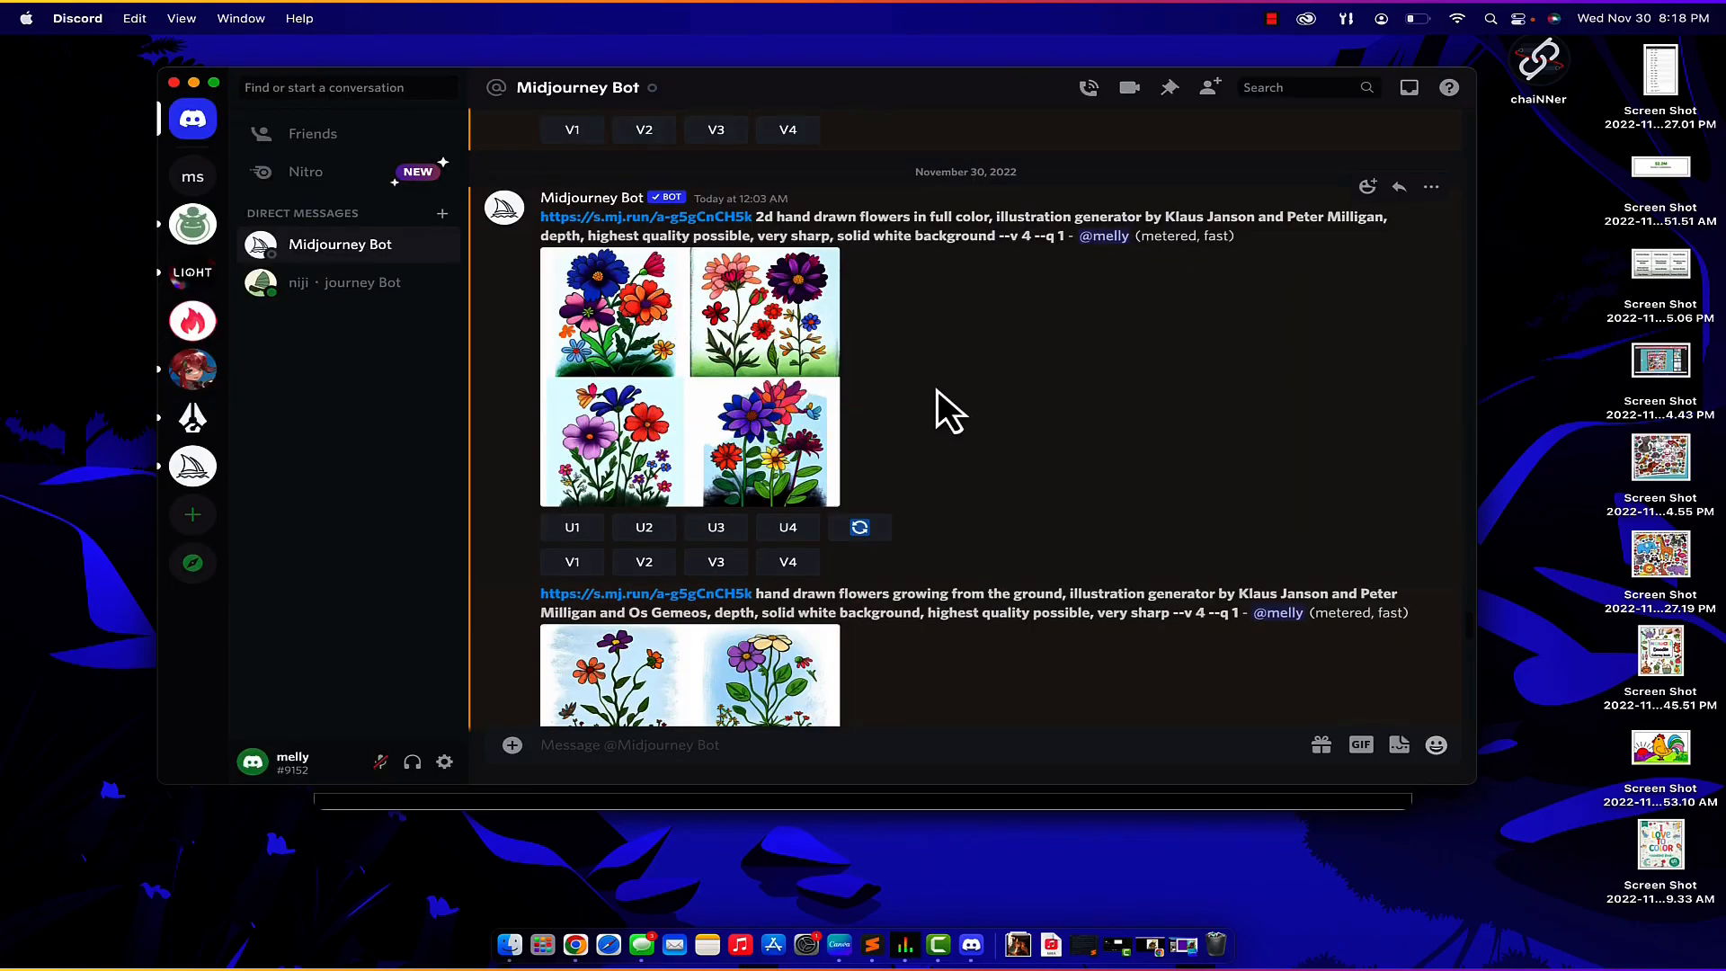
scroll(937, 390, down, 5)
scroll(812, 362, down, 5)
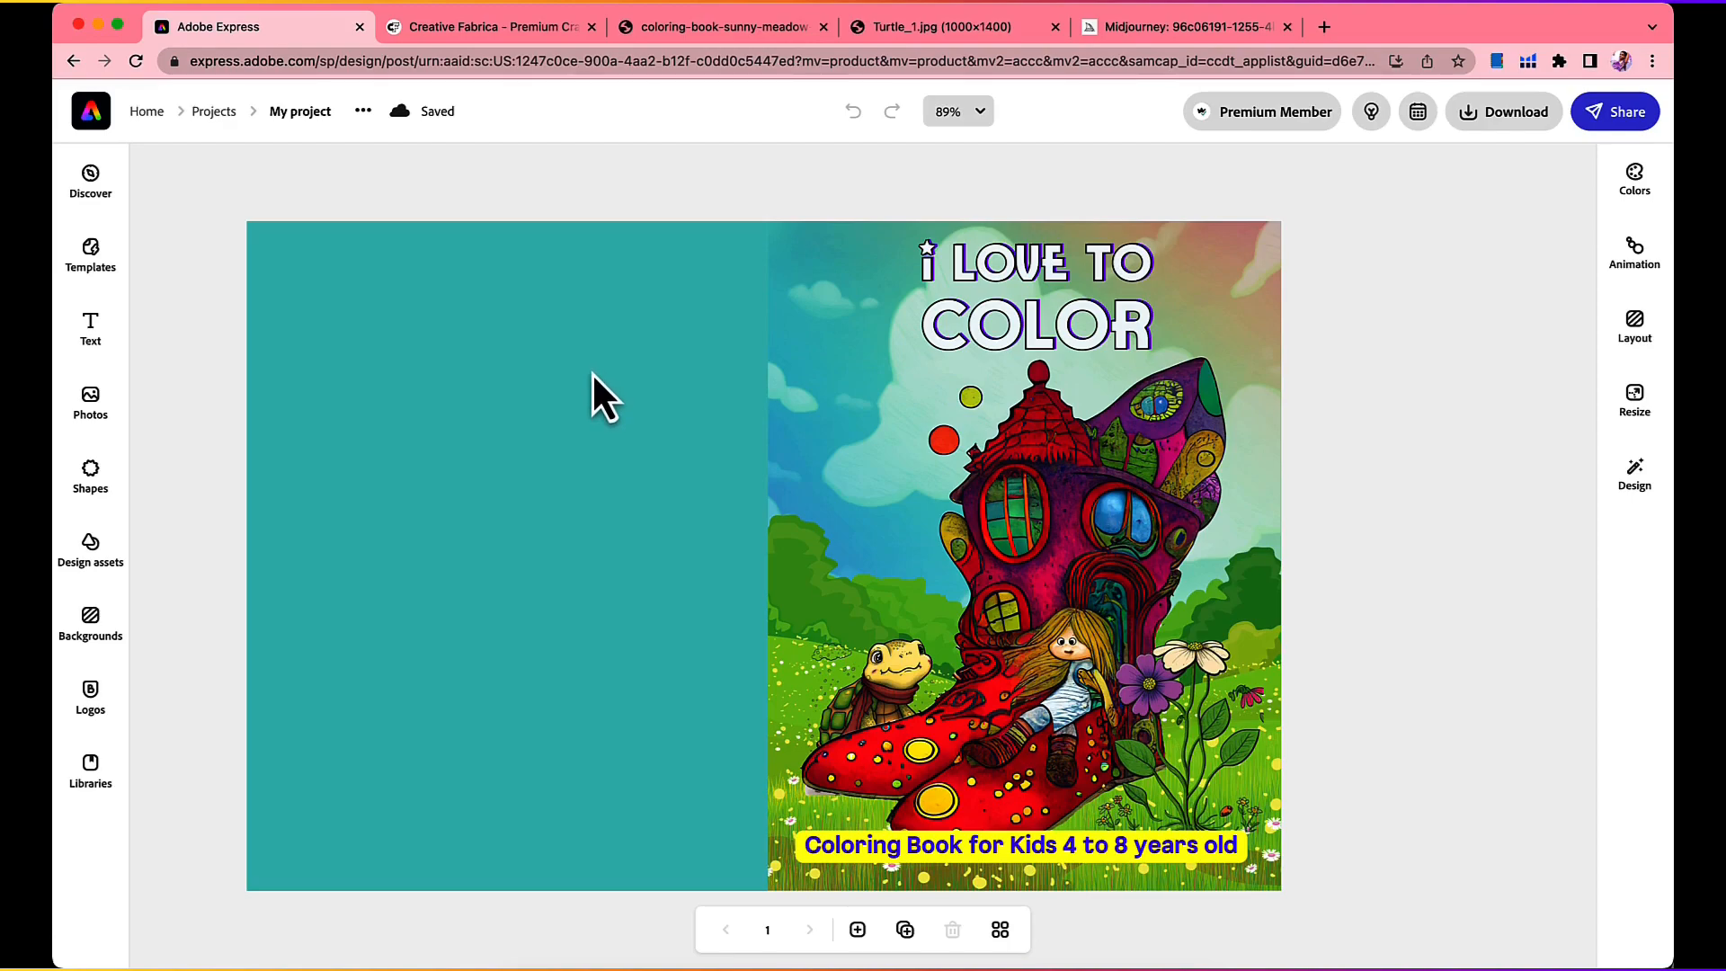
Step: Switch to the cover project in Adobe Express and turn off the shadow effect on the "I love to color" title
click(987, 332)
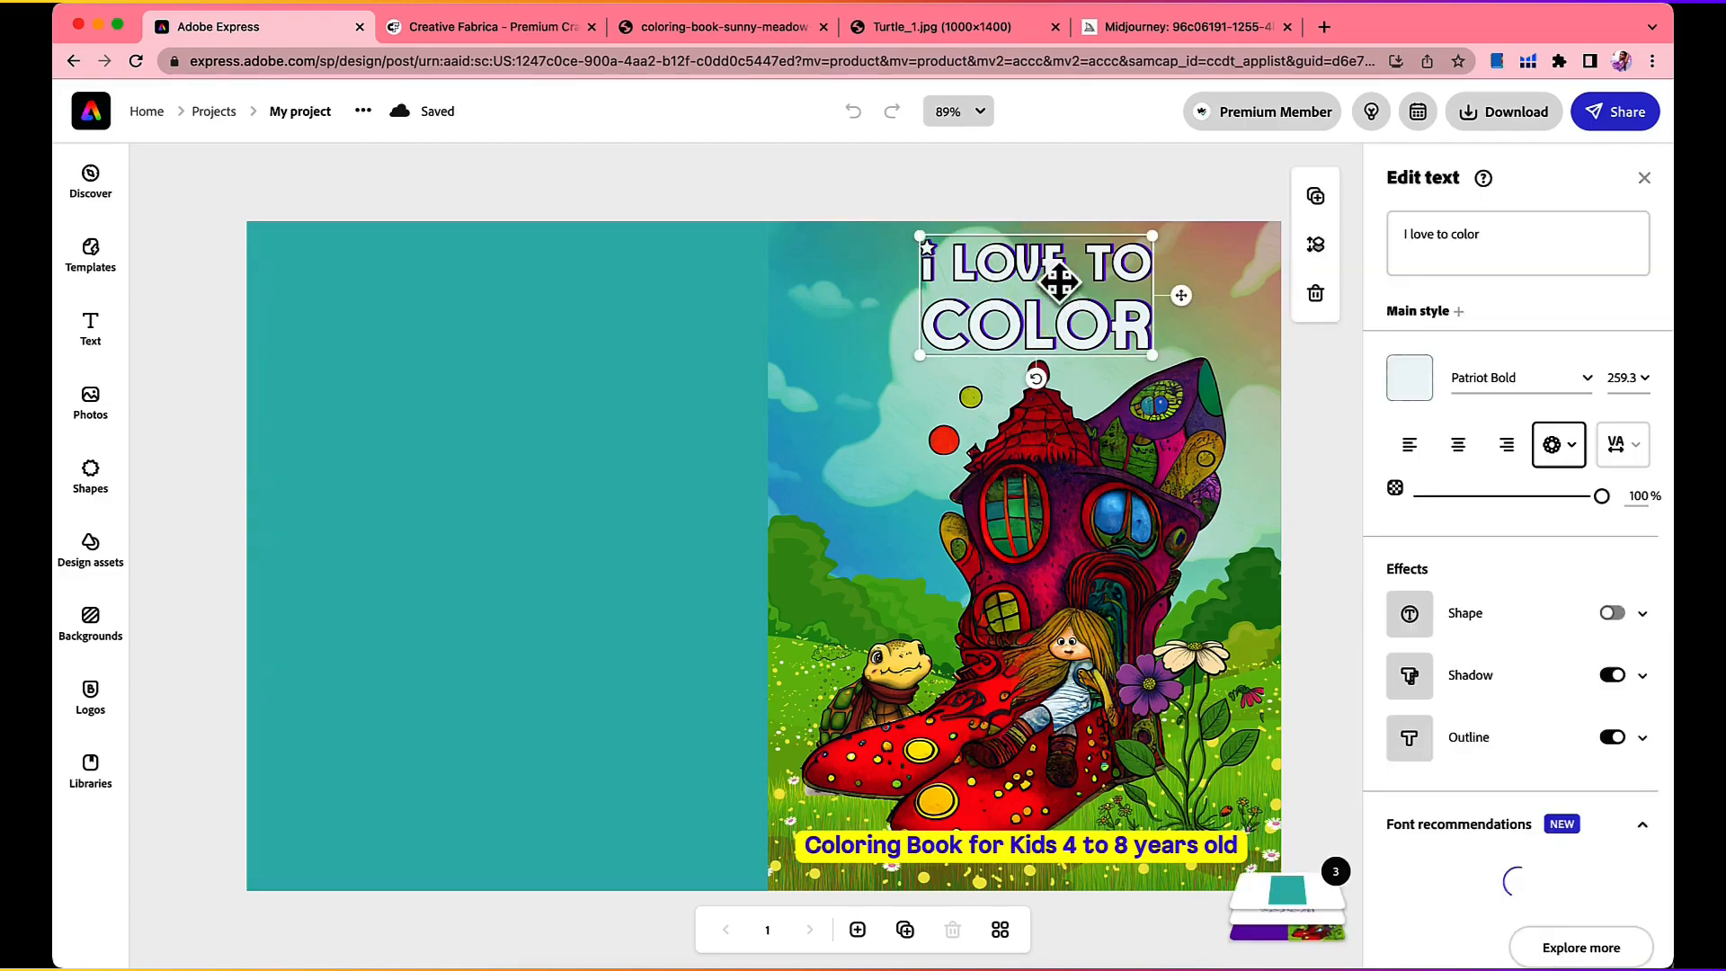
scroll(1394, 585, down, 3)
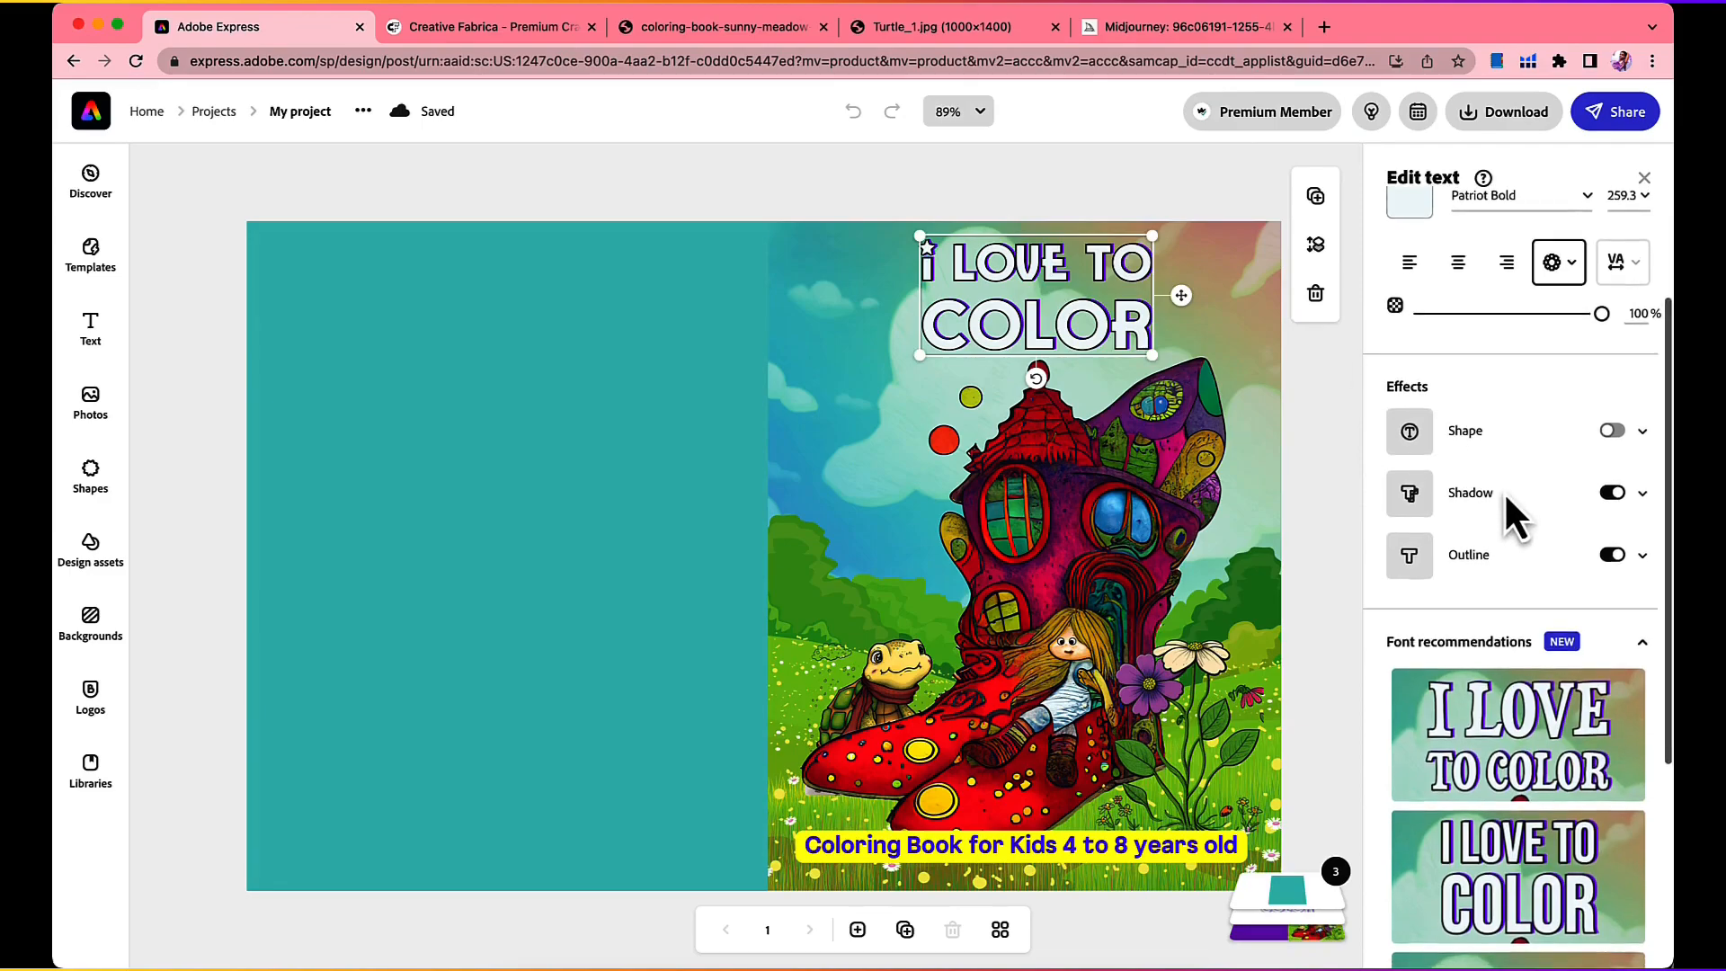
scroll(1510, 499, down, 1)
scroll(1510, 490, up, 3)
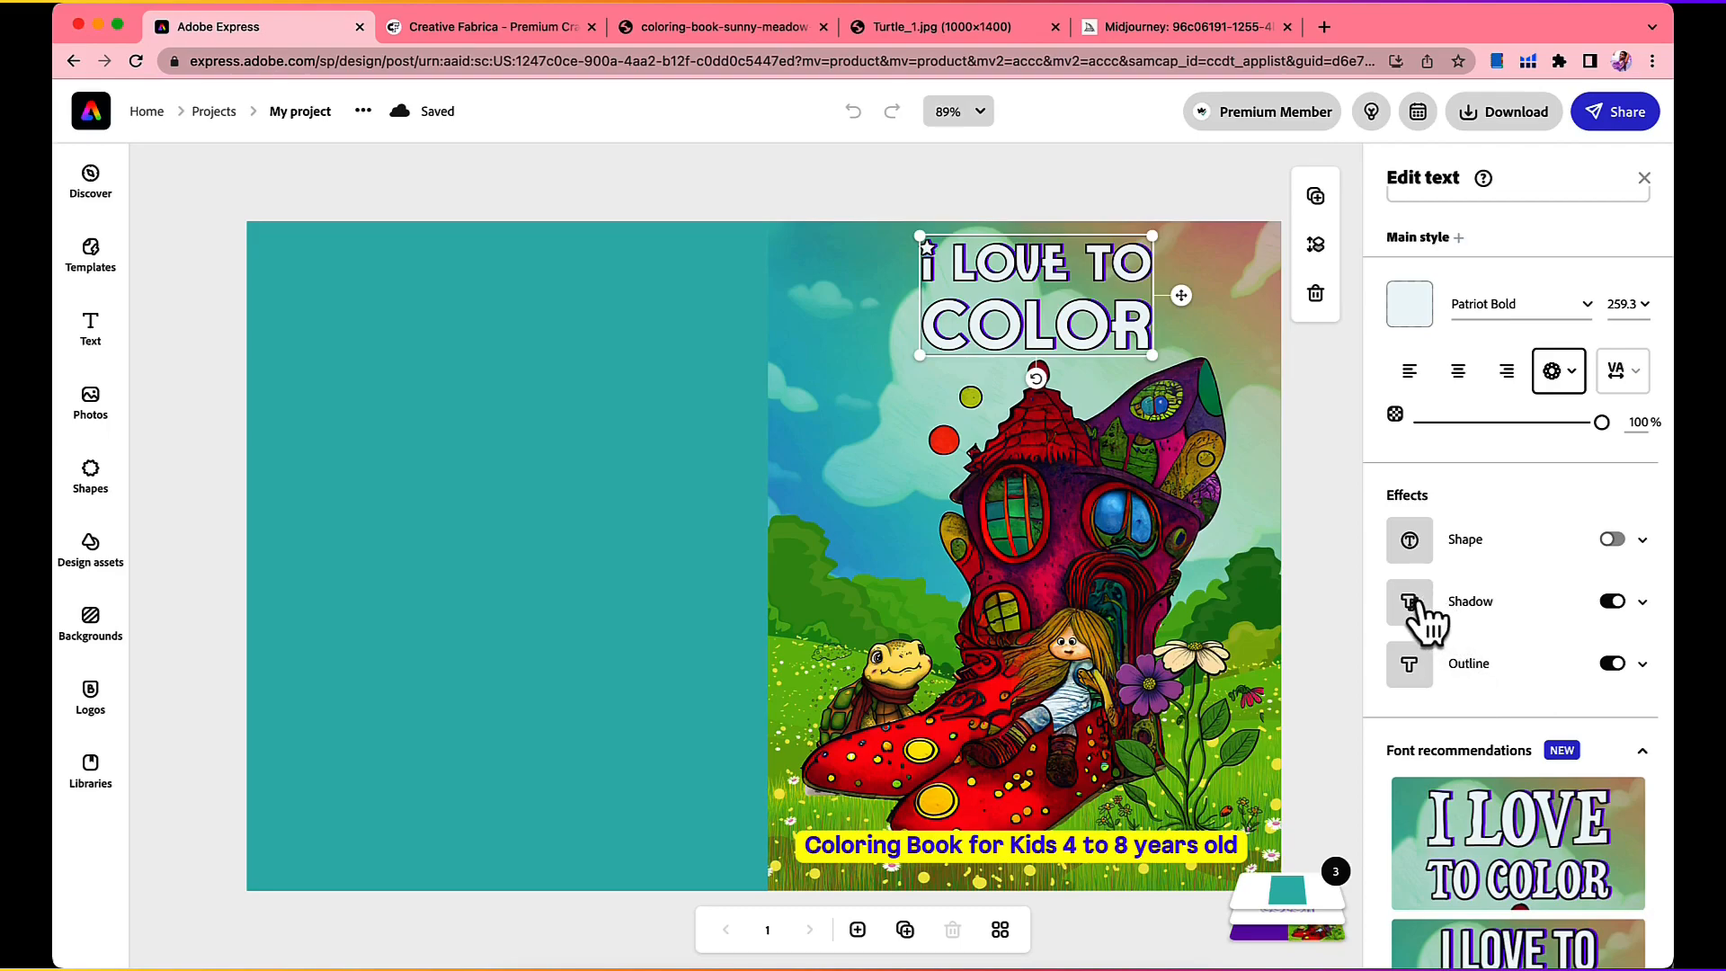
click(1611, 602)
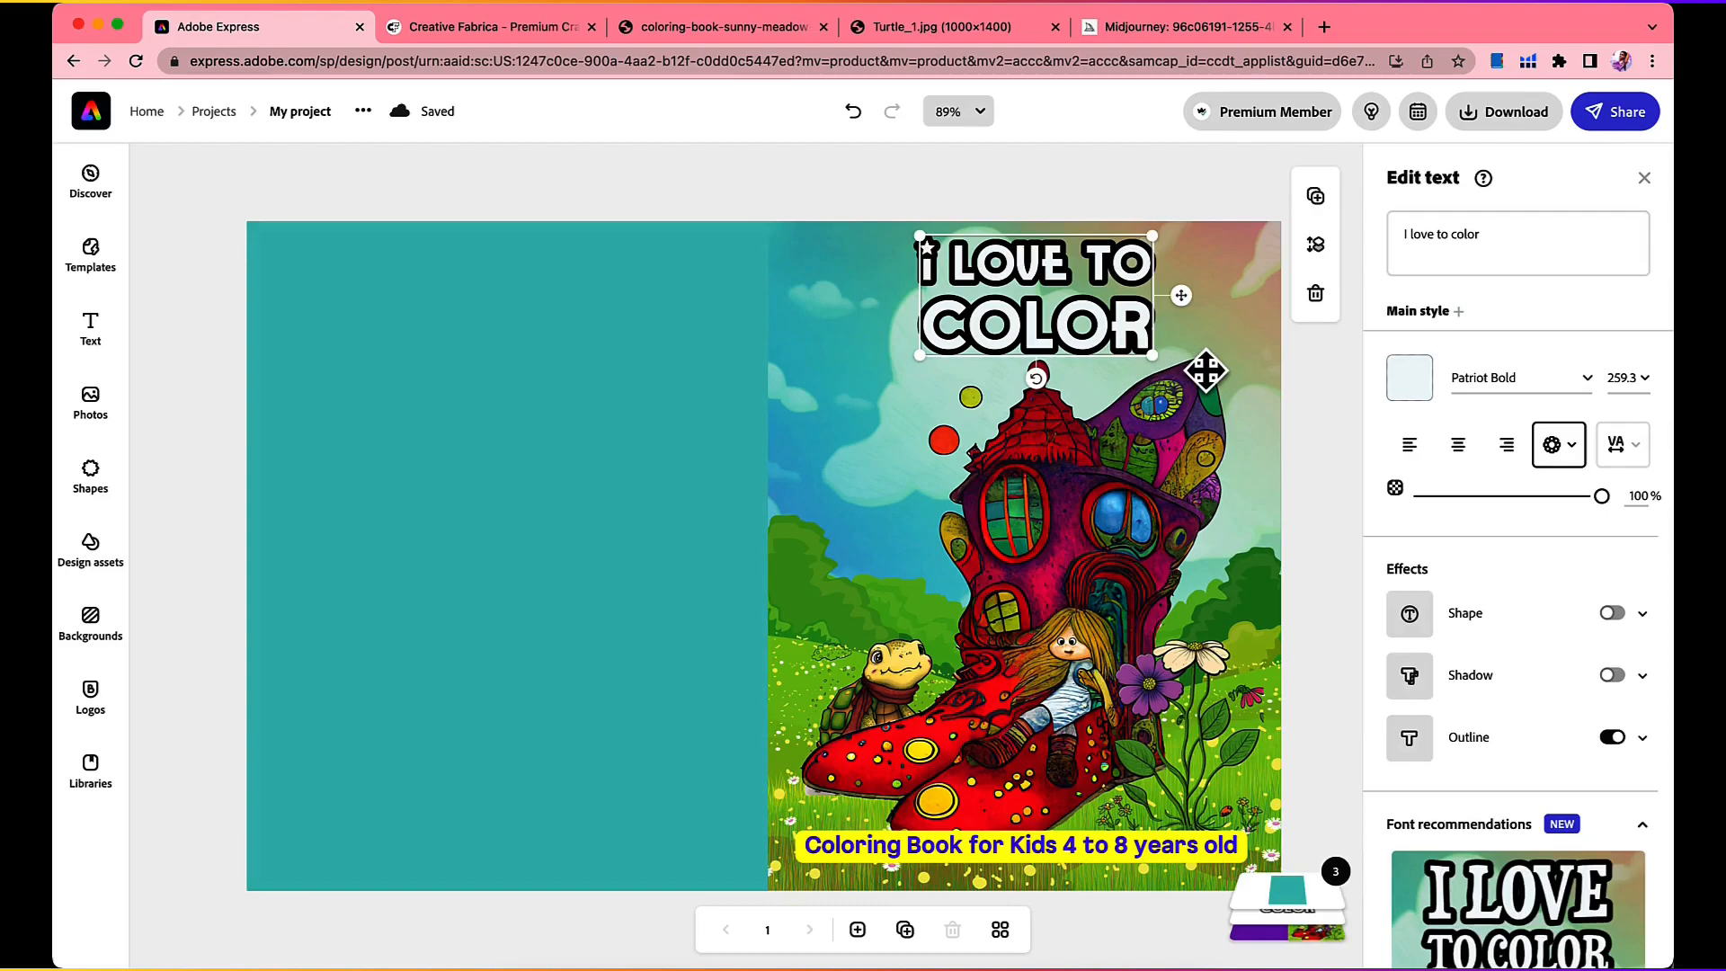
Step: Align the teal back cover rectangle against the front cover artwork and deselect it
click(616, 472)
drag(616, 472, 735, 448)
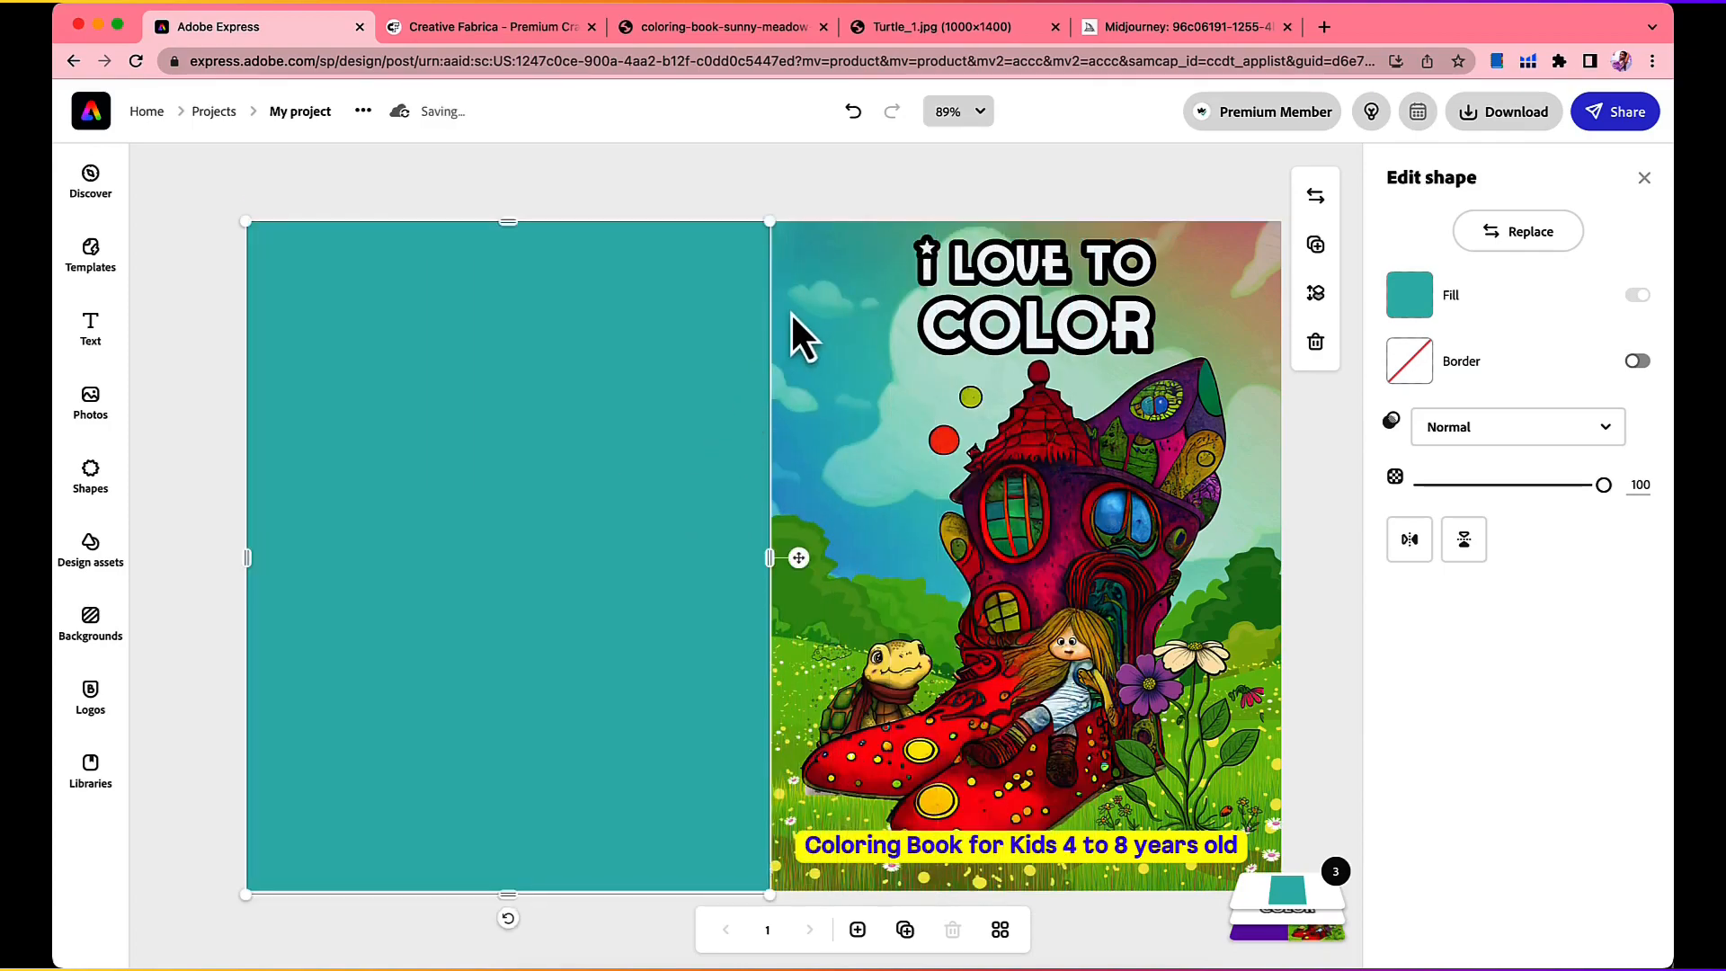
click(835, 176)
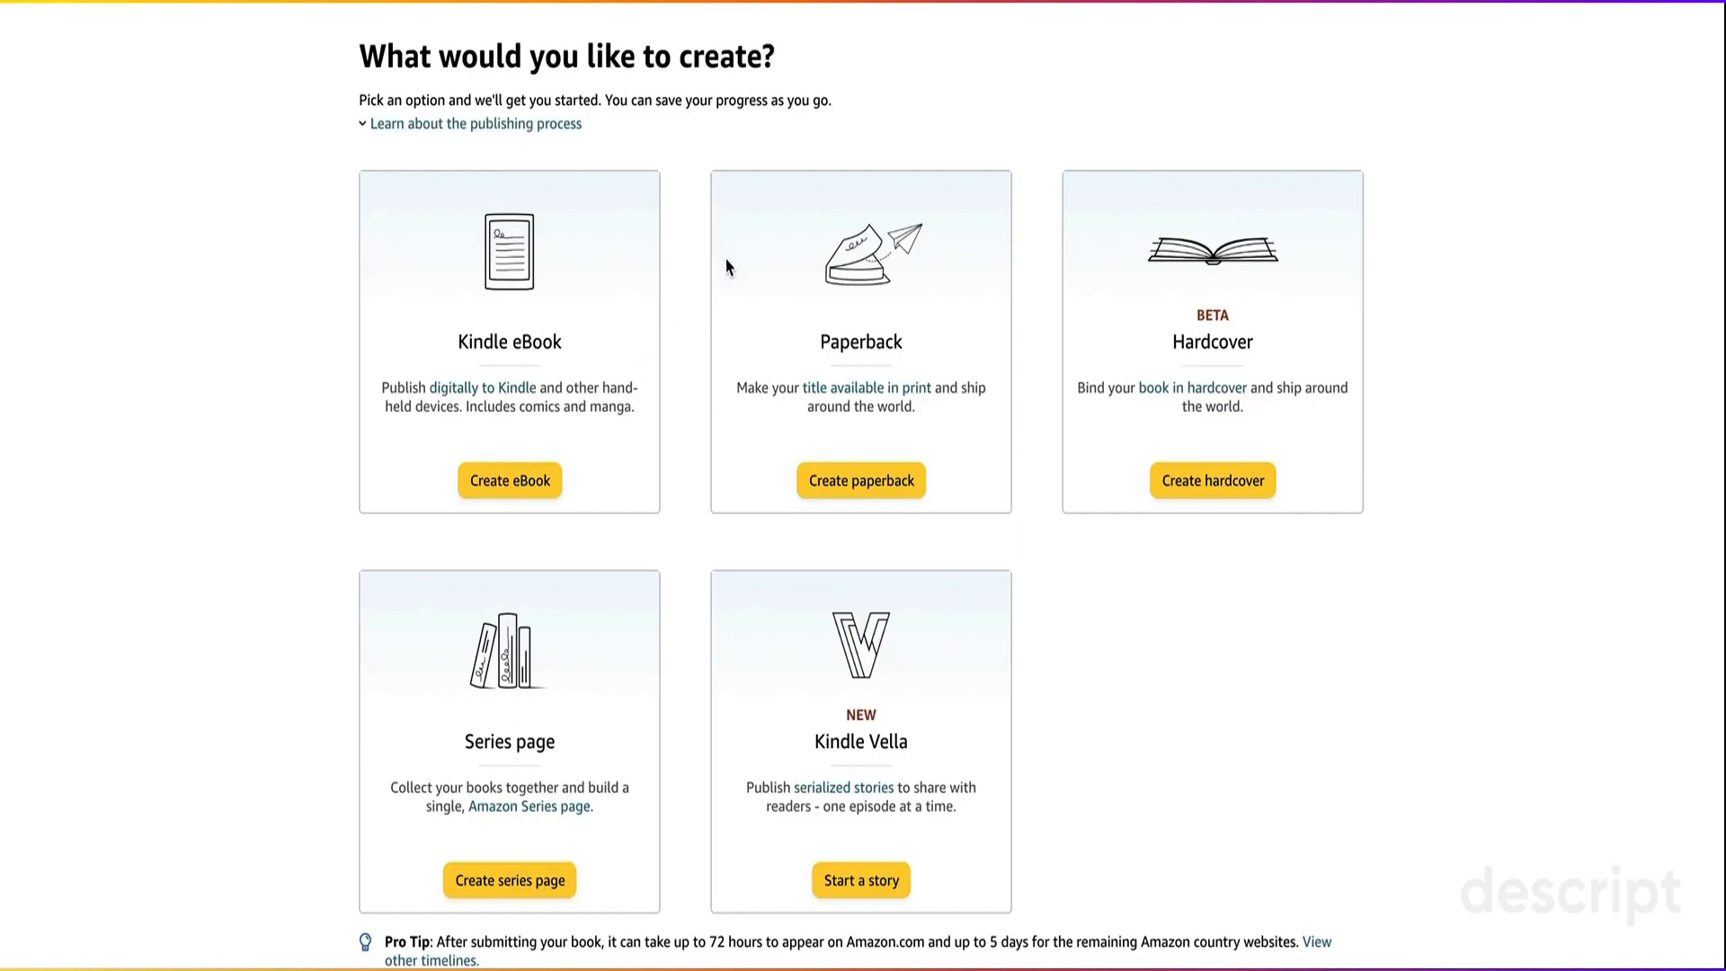
Step: Switch to Amazon KDP, start a new paperback, and activate the Book Title field in its details
click(859, 485)
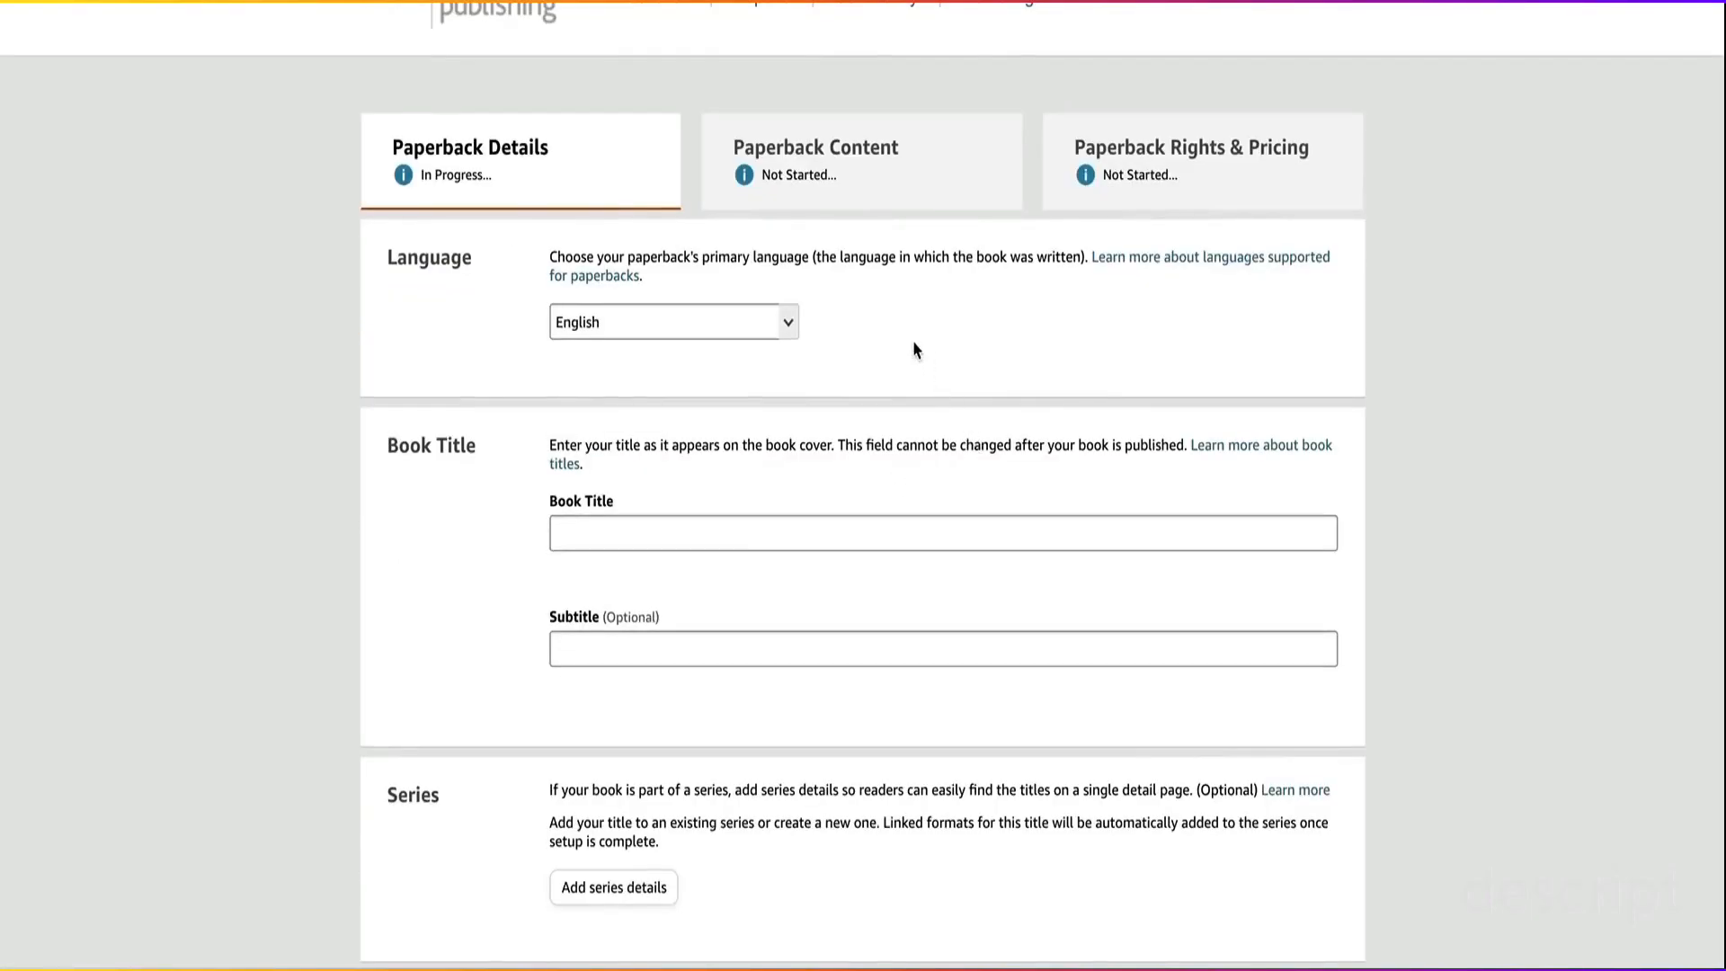
scroll(913, 347, down, 1)
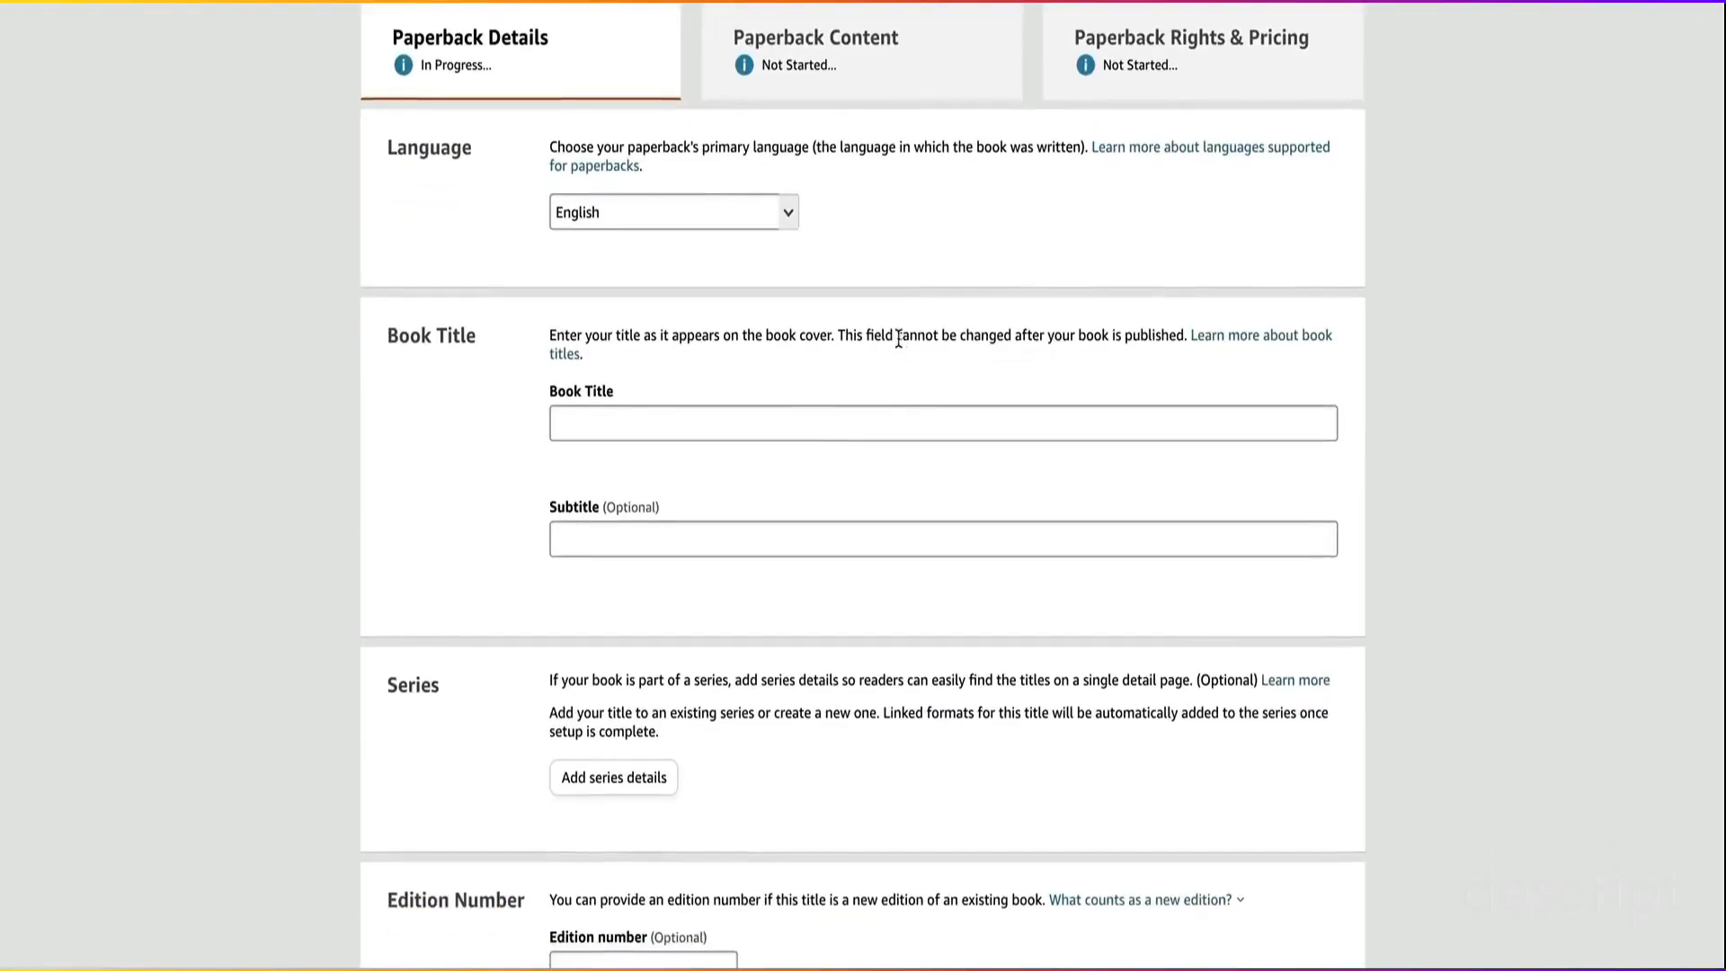
click(685, 426)
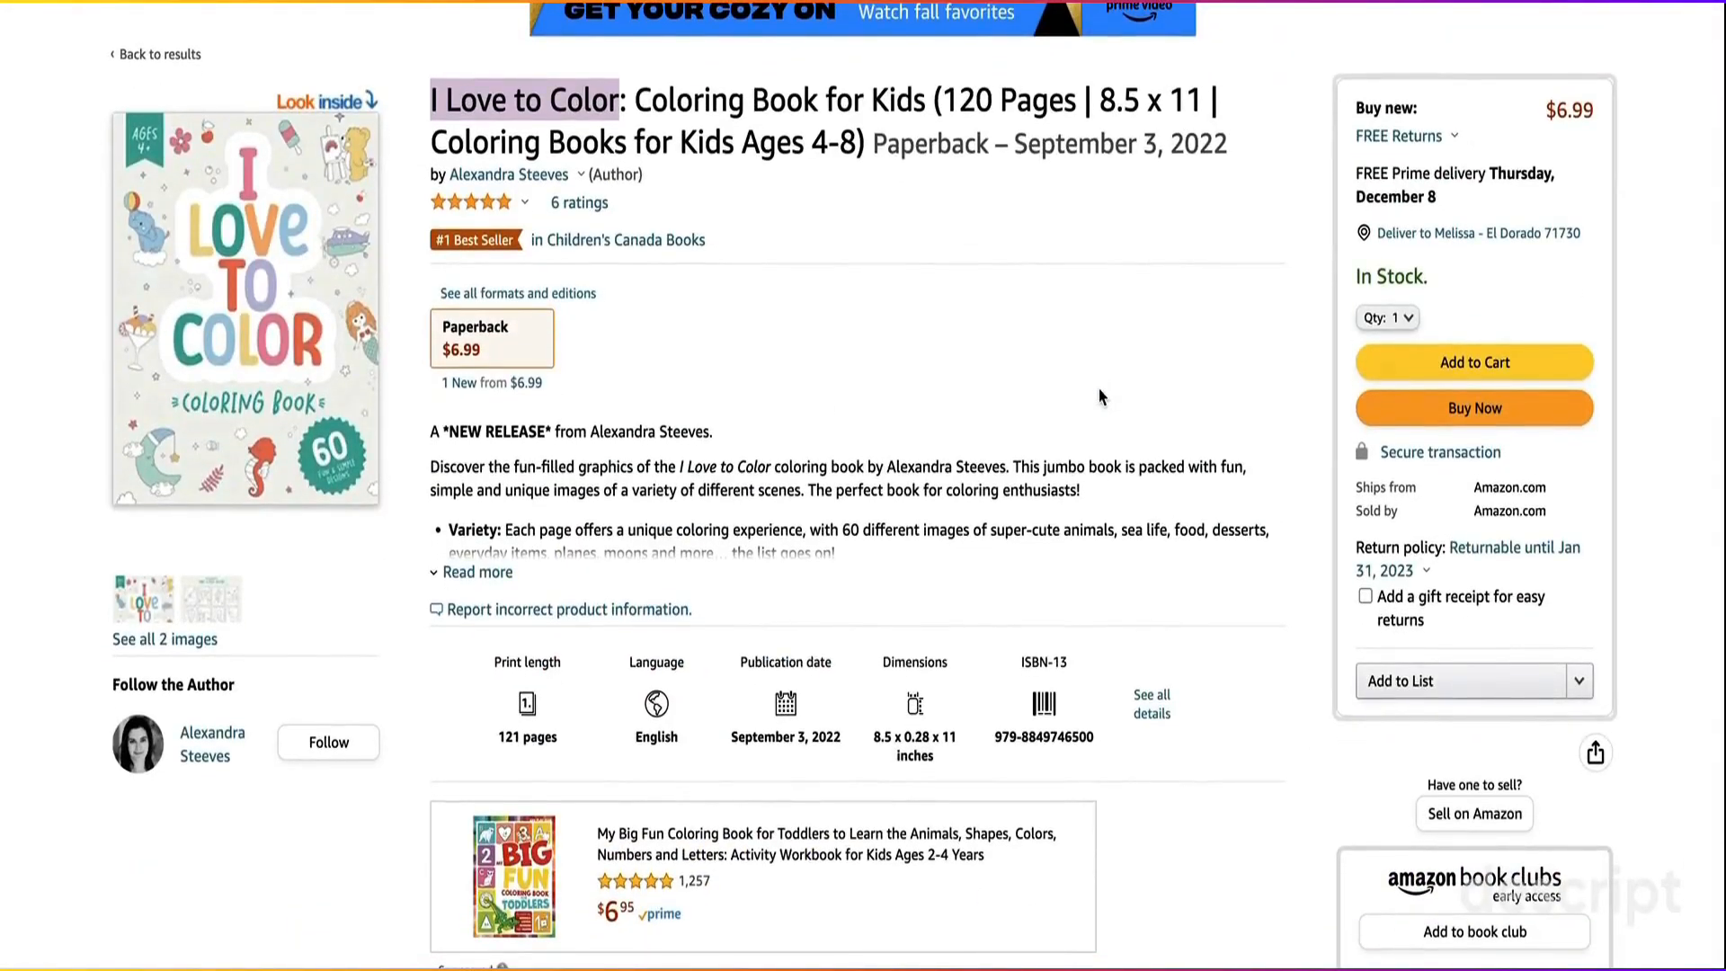
Step: Examine the title and subtitle keywords of the "I Love to Color" listing on Amazon, highlighting the "Coloring Book for Kids" phrases
scroll(944, 260, down, 1)
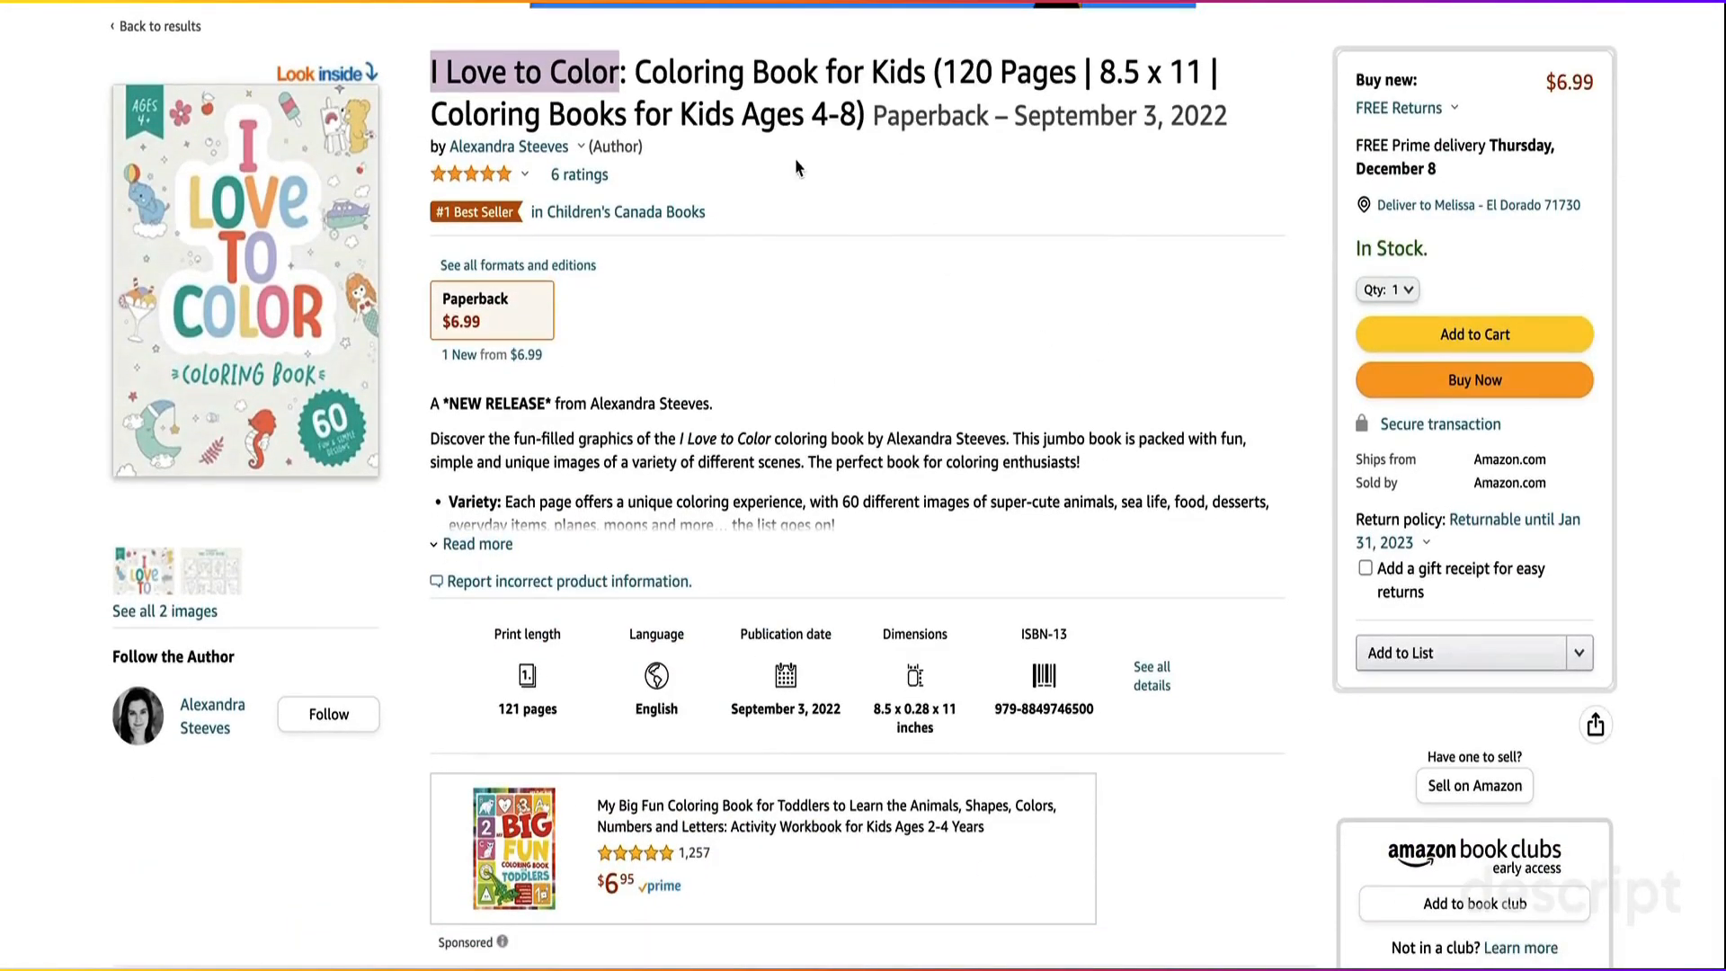
click(706, 94)
drag(632, 72, 924, 74)
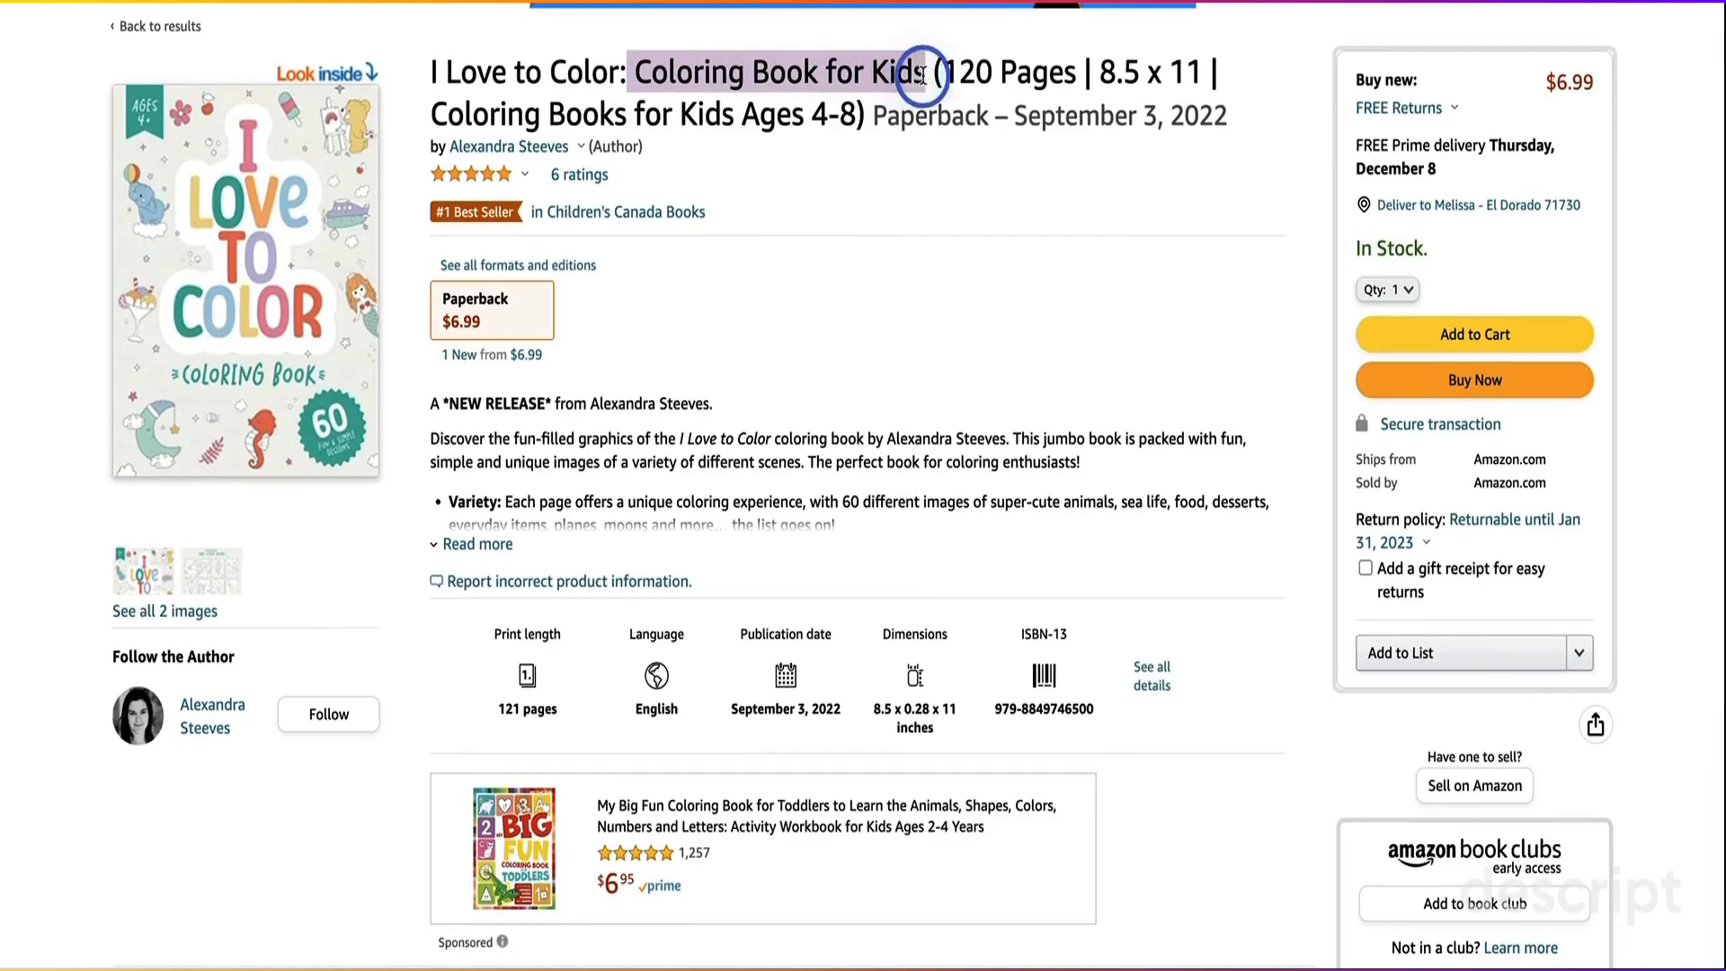
click(912, 179)
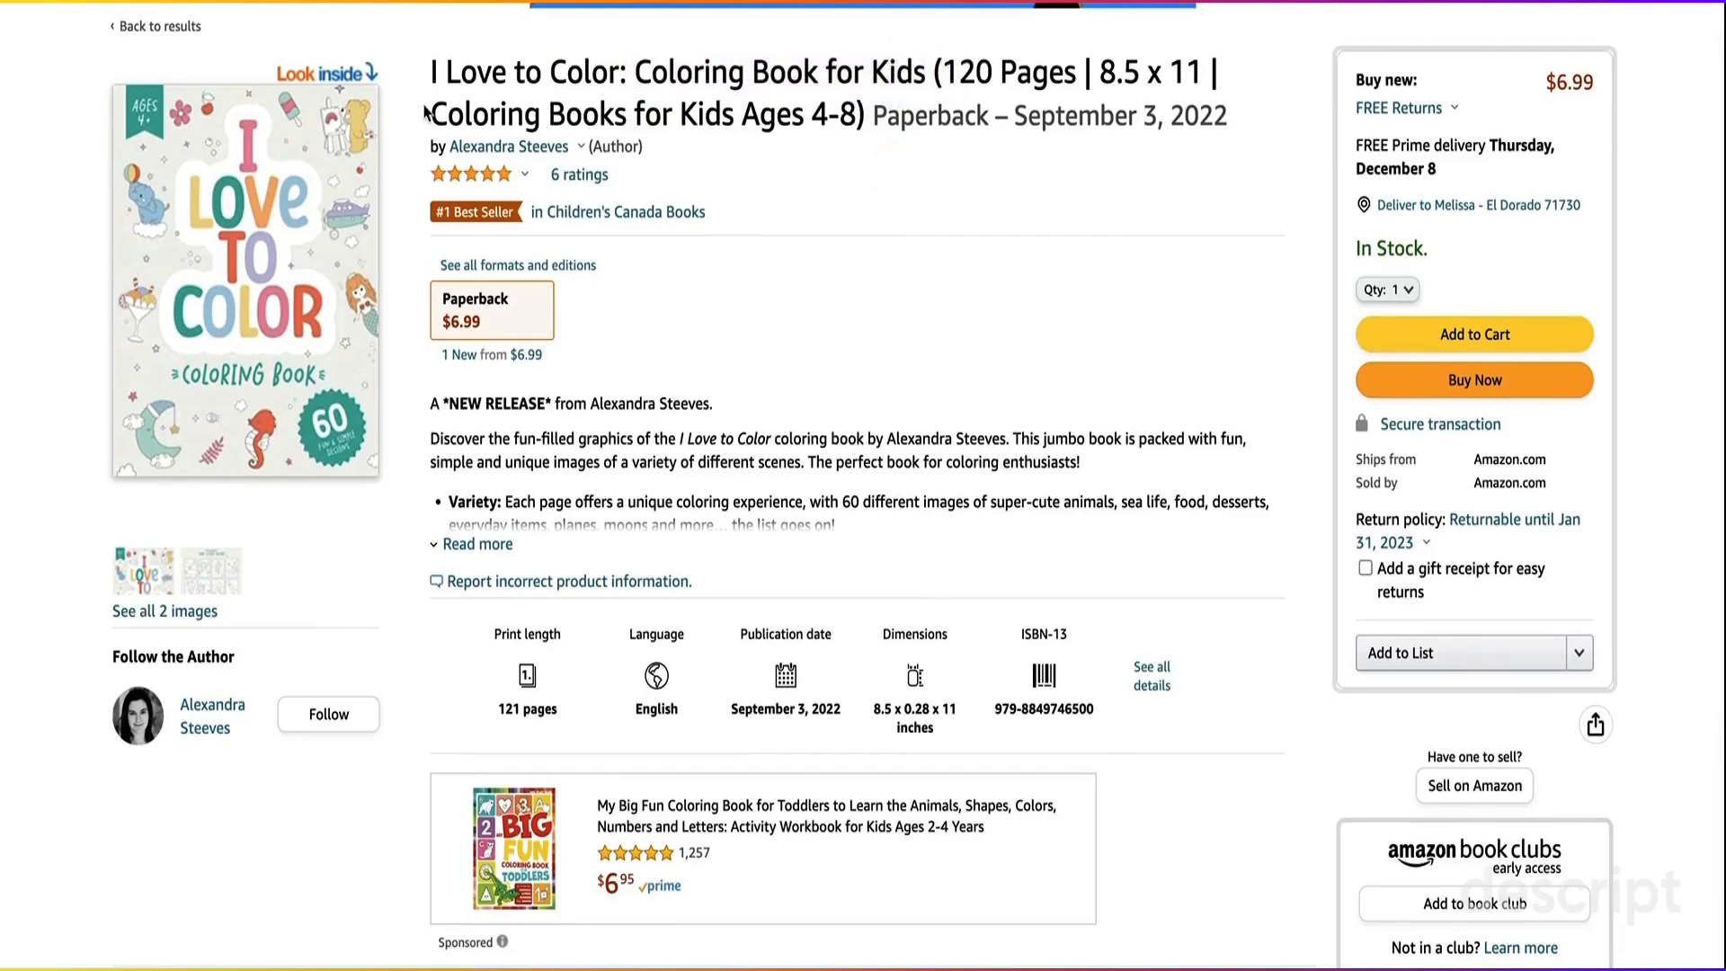
drag(429, 109, 854, 122)
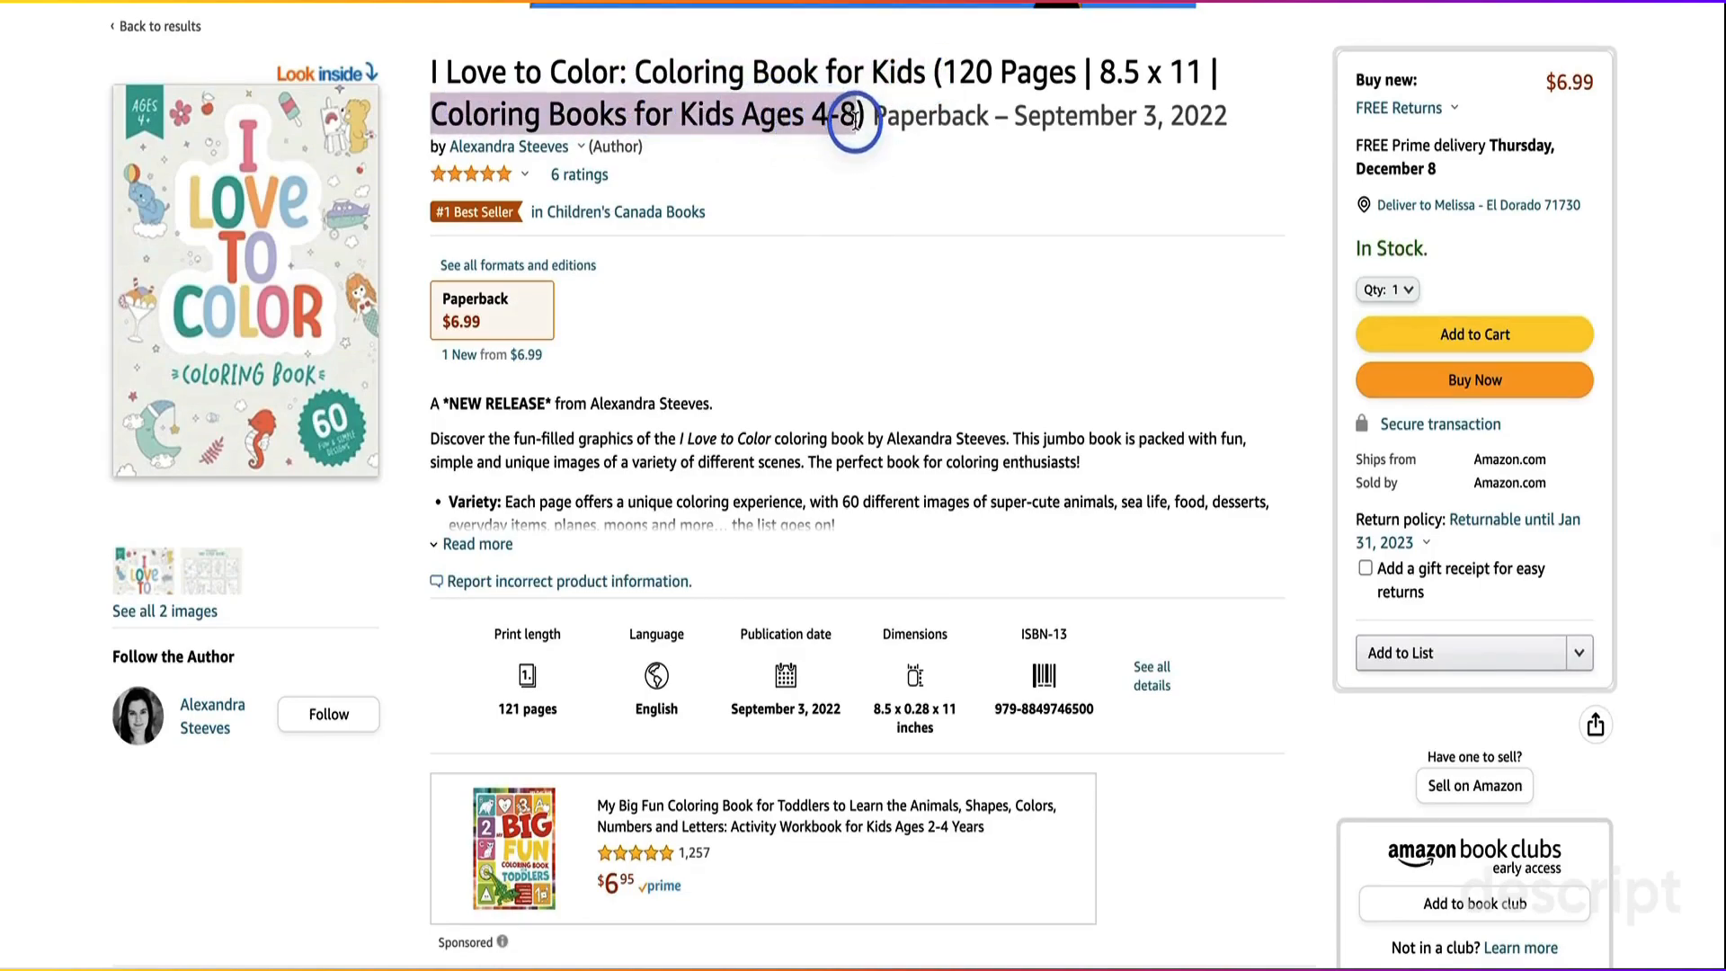
click(841, 351)
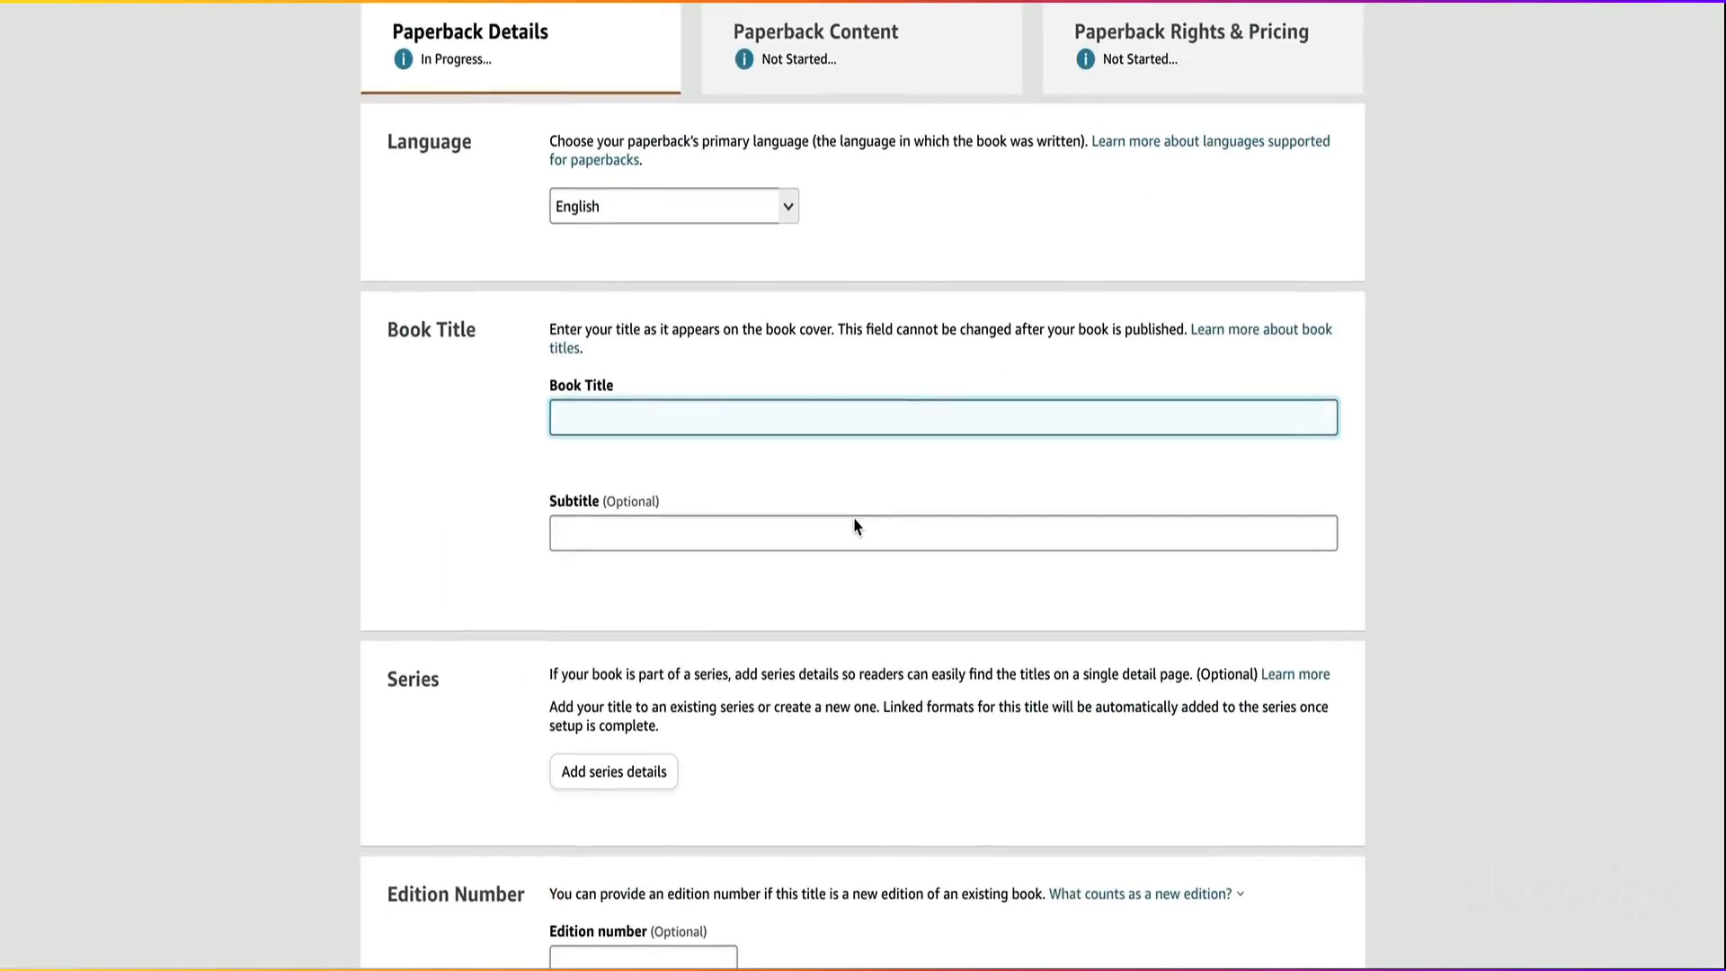
Step: Review the KDP paperback details form from the subtitle through the author and publishing rights sections to the keyword fields
scroll(855, 524, down, 2)
click(689, 356)
scroll(688, 356, down, 1)
scroll(689, 356, down, 10)
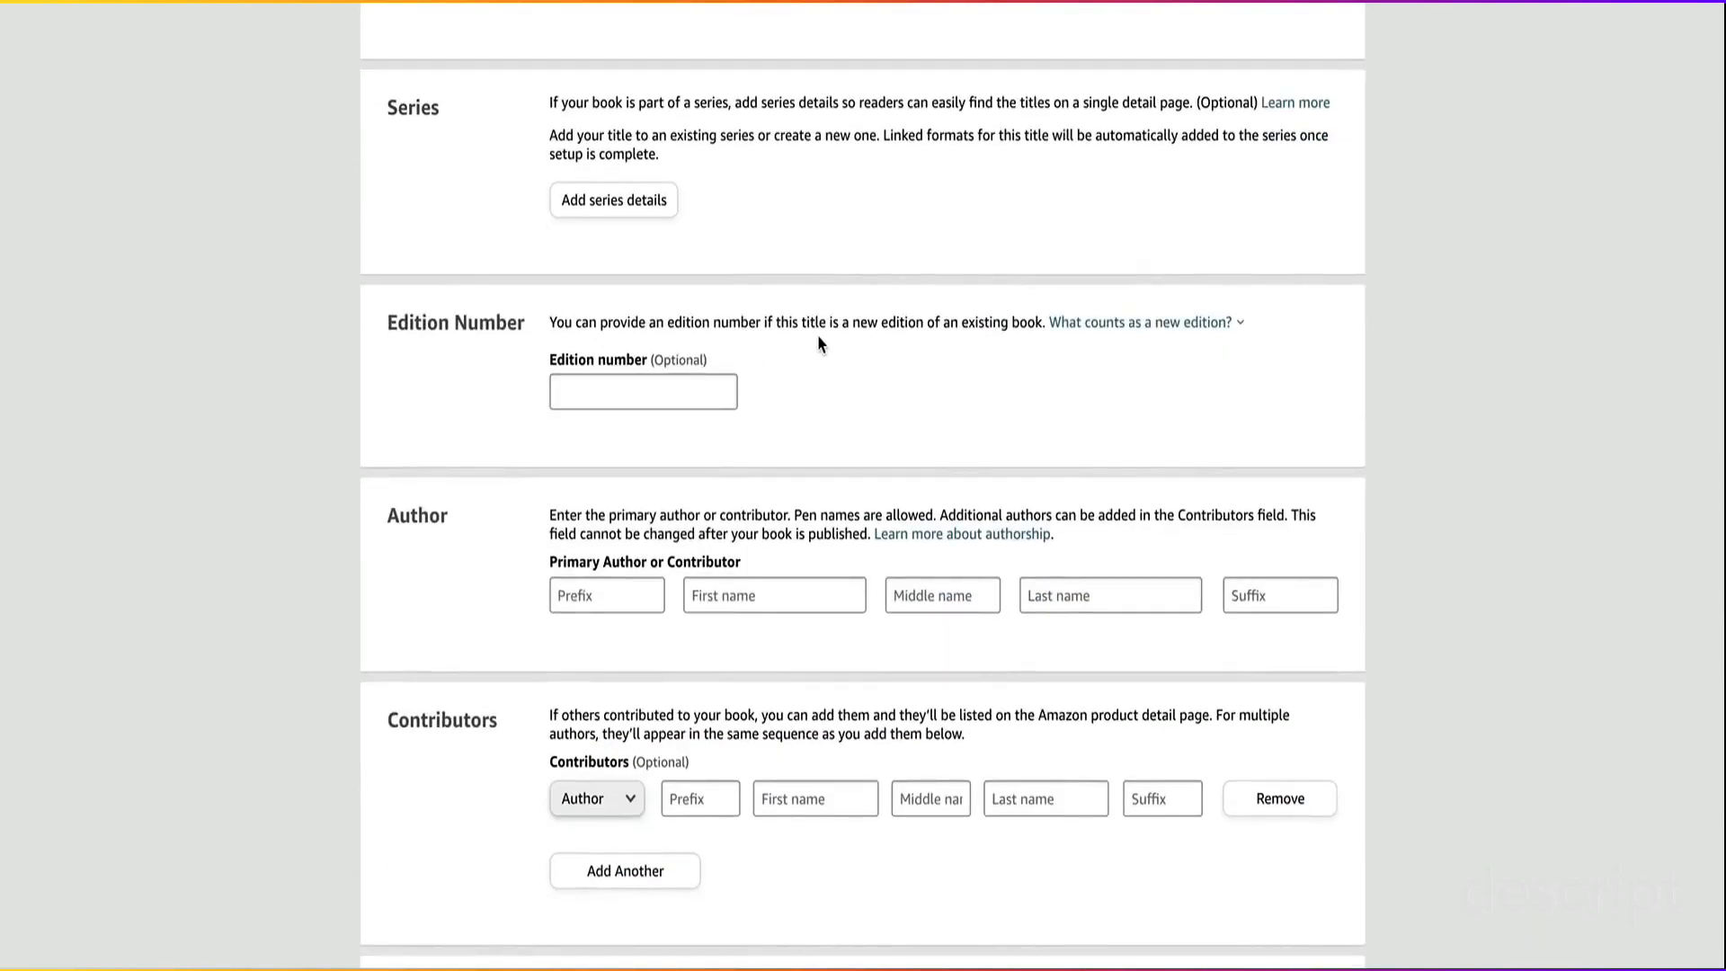
scroll(819, 342, down, 8)
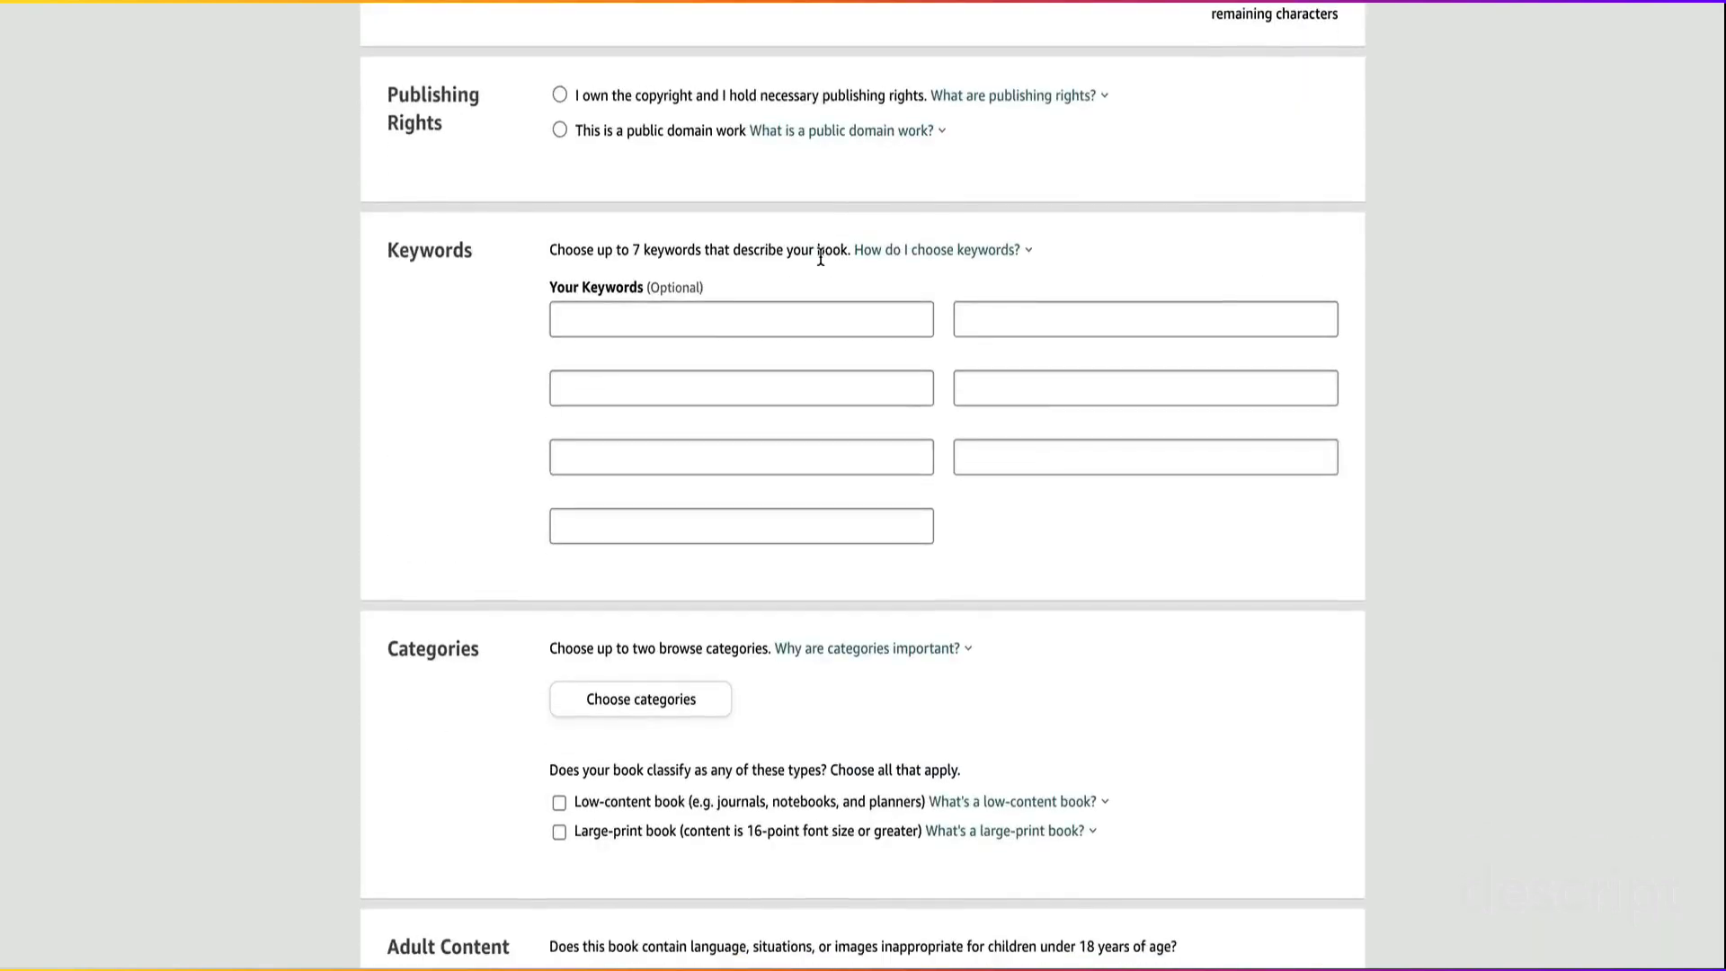
click(684, 325)
click(677, 393)
click(676, 486)
click(676, 575)
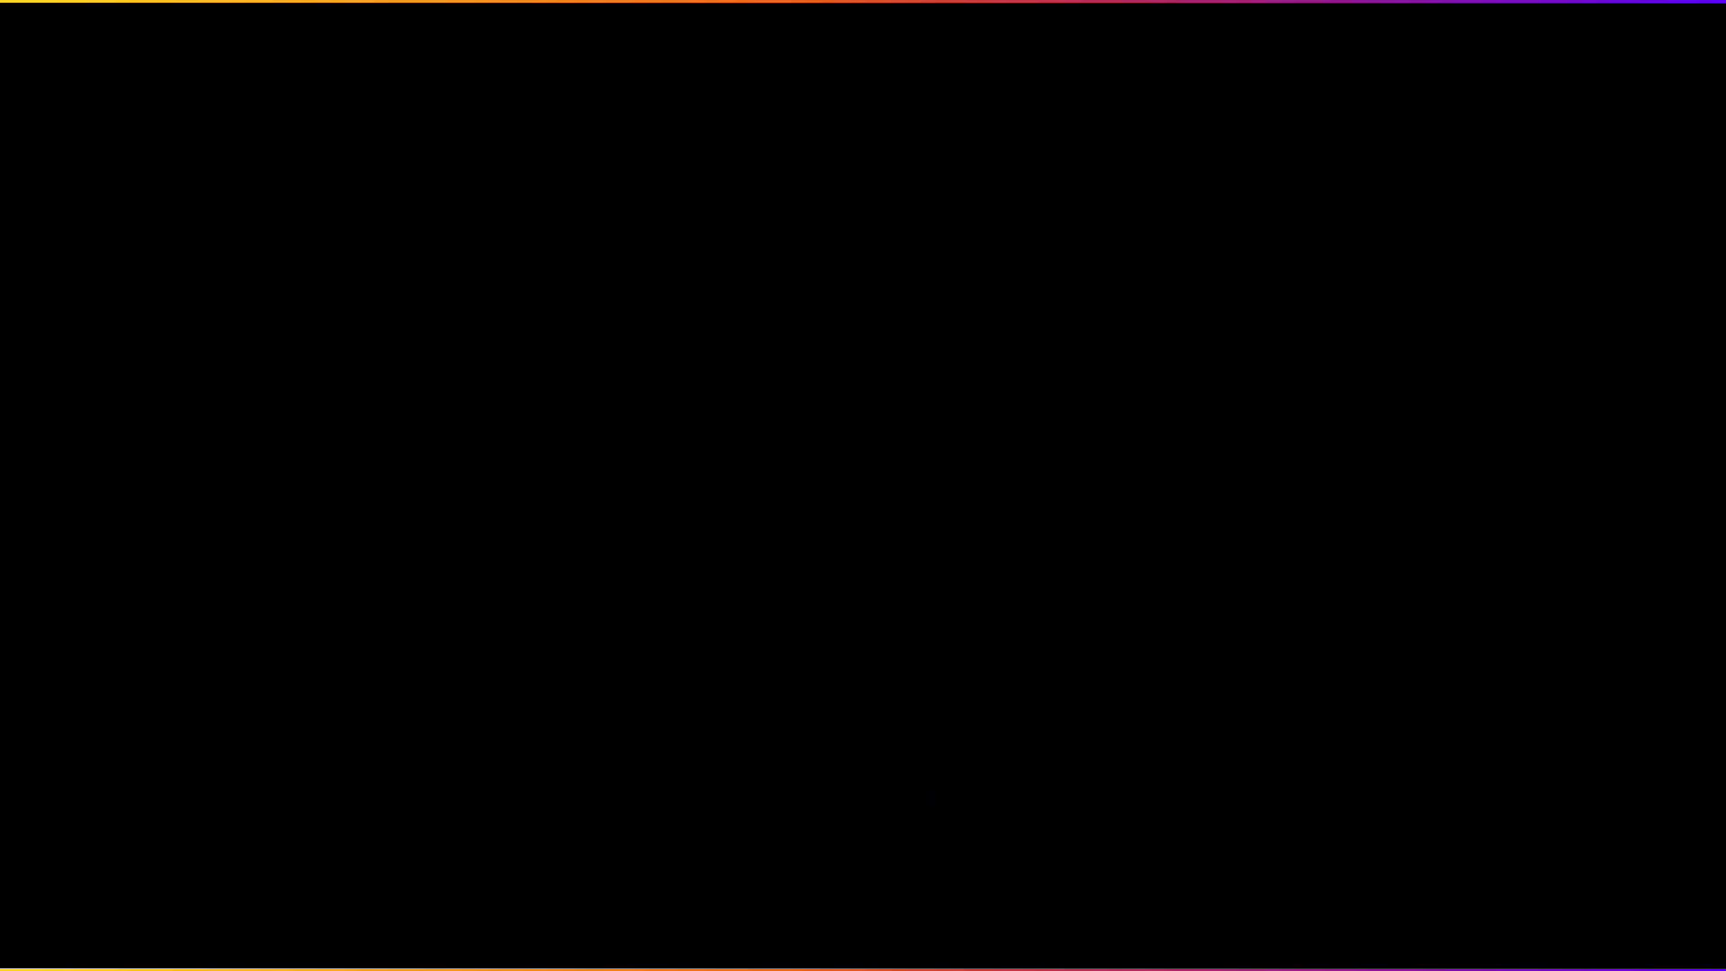